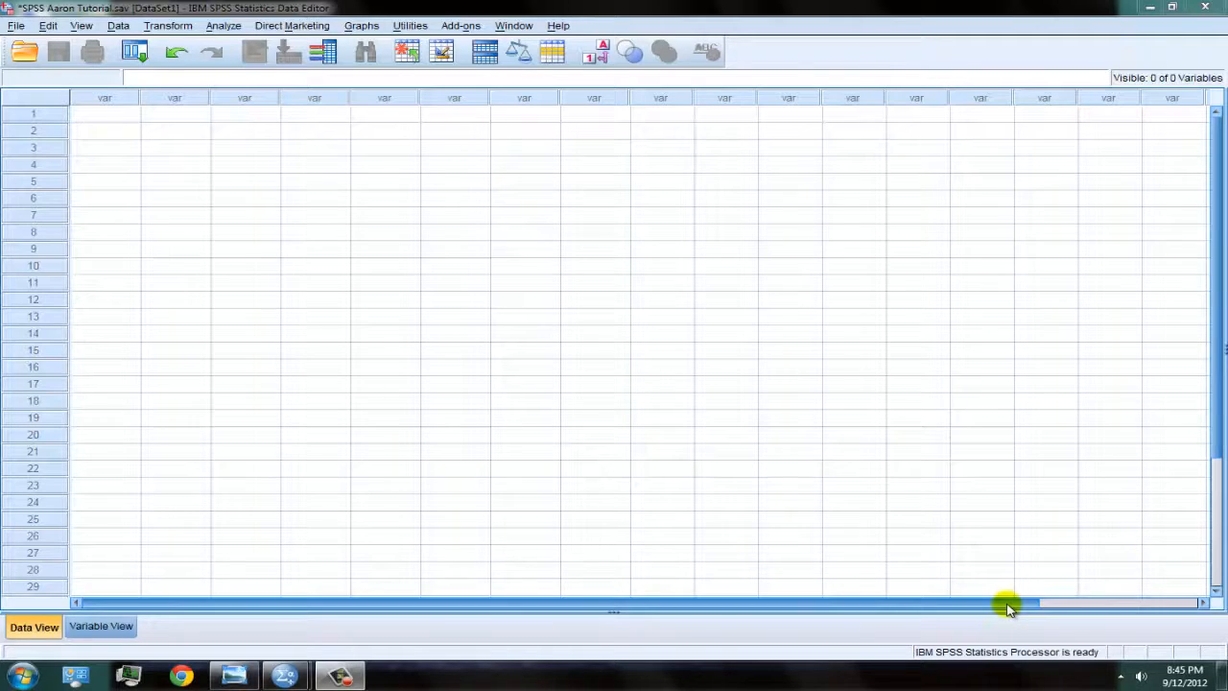
drag(1007, 606, 943, 608)
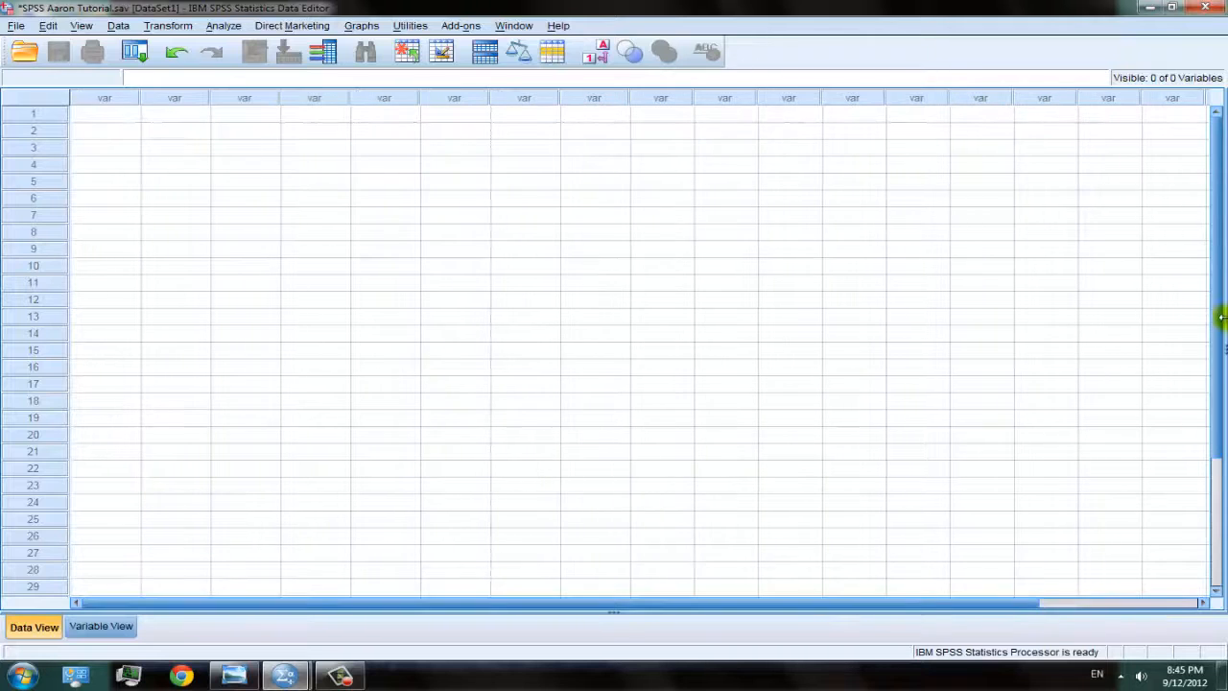
drag(1218, 323, 1219, 233)
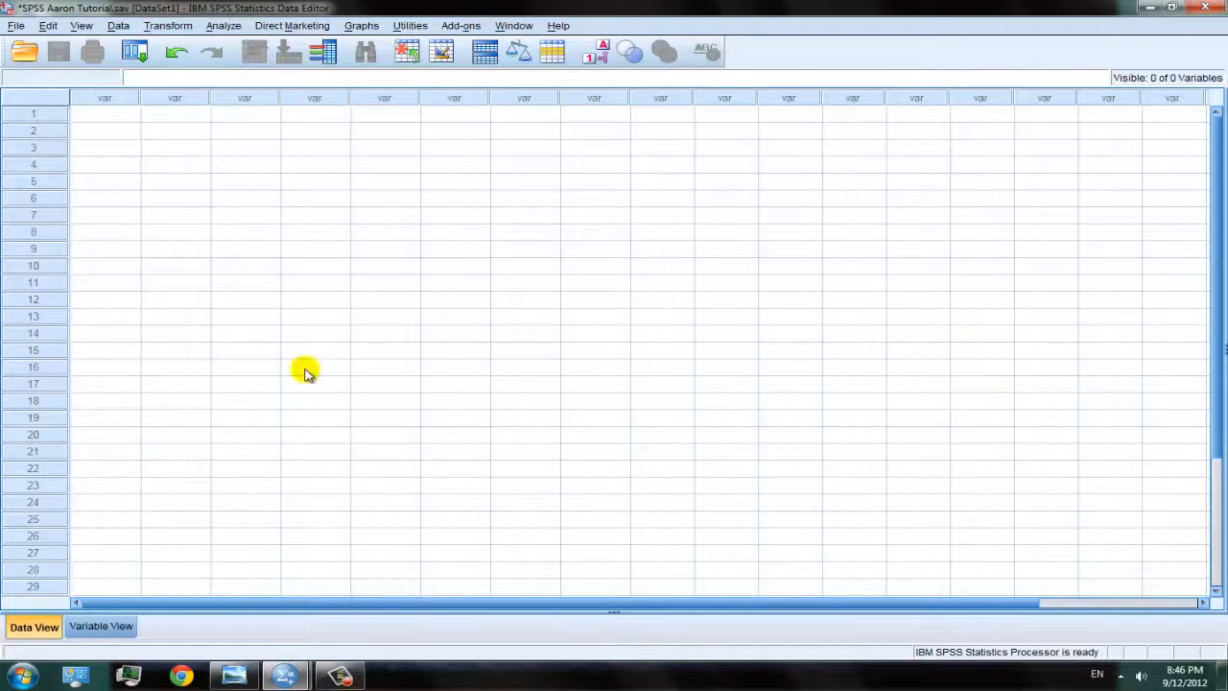
scroll(459, 370, down, 3)
scroll(459, 370, up, 3)
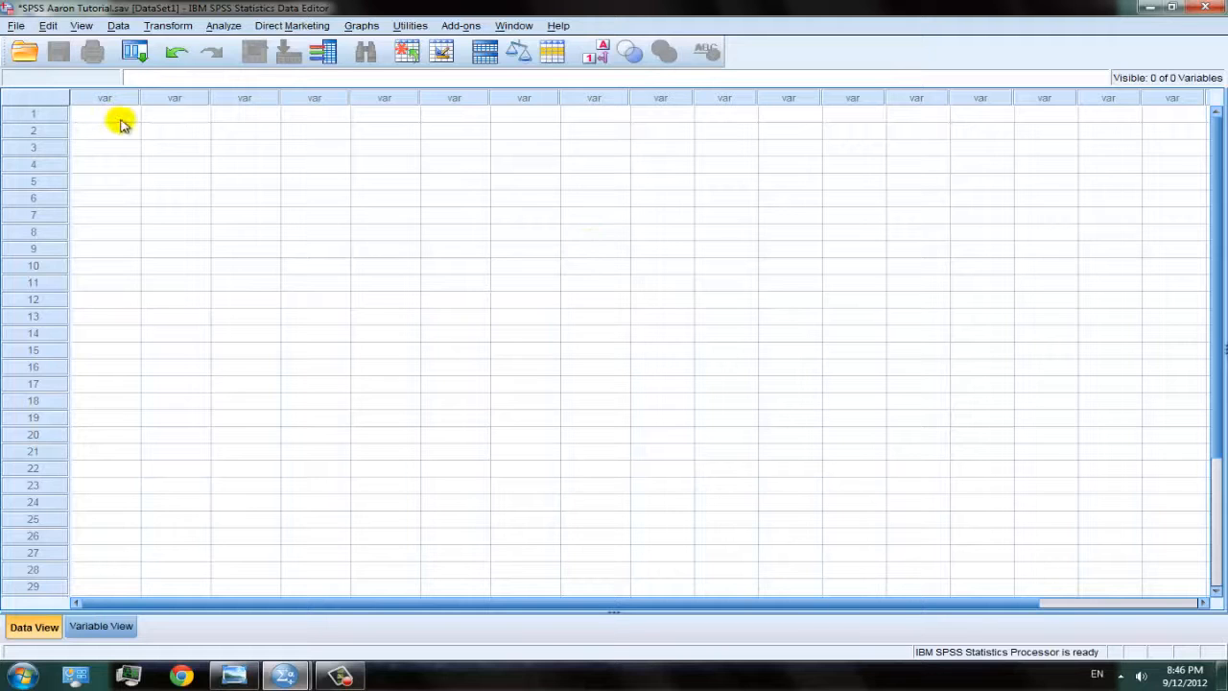
drag(115, 117, 854, 435)
drag(925, 519, 756, 574)
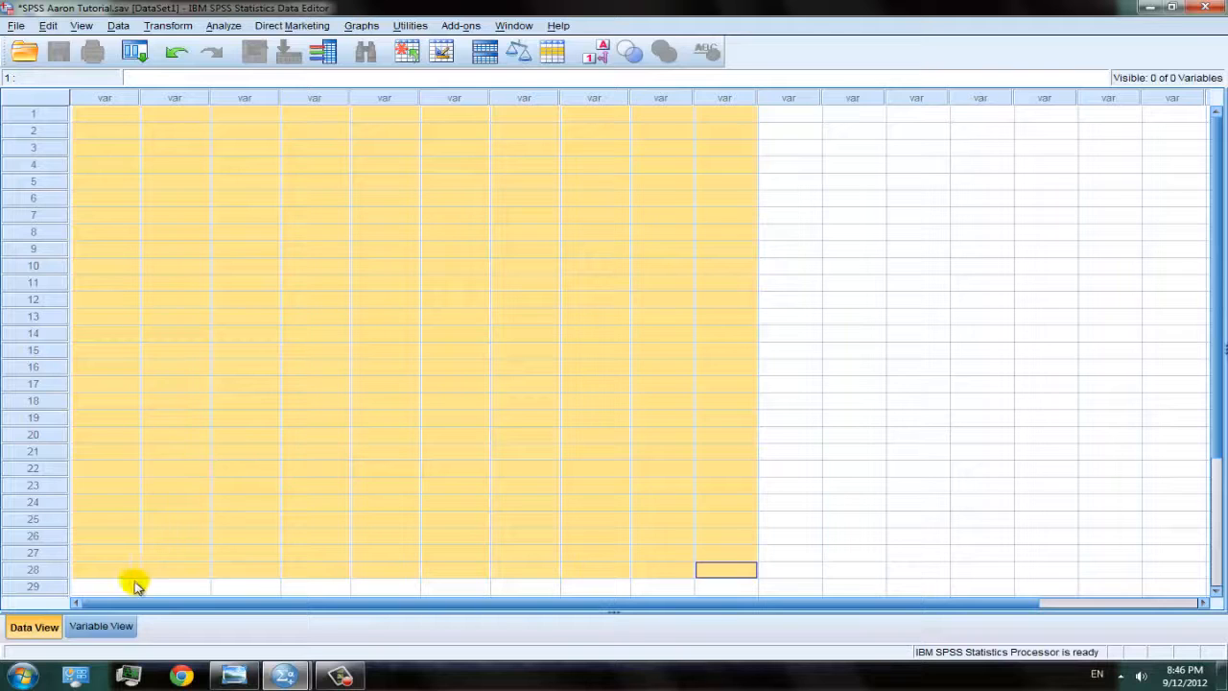
click(241, 353)
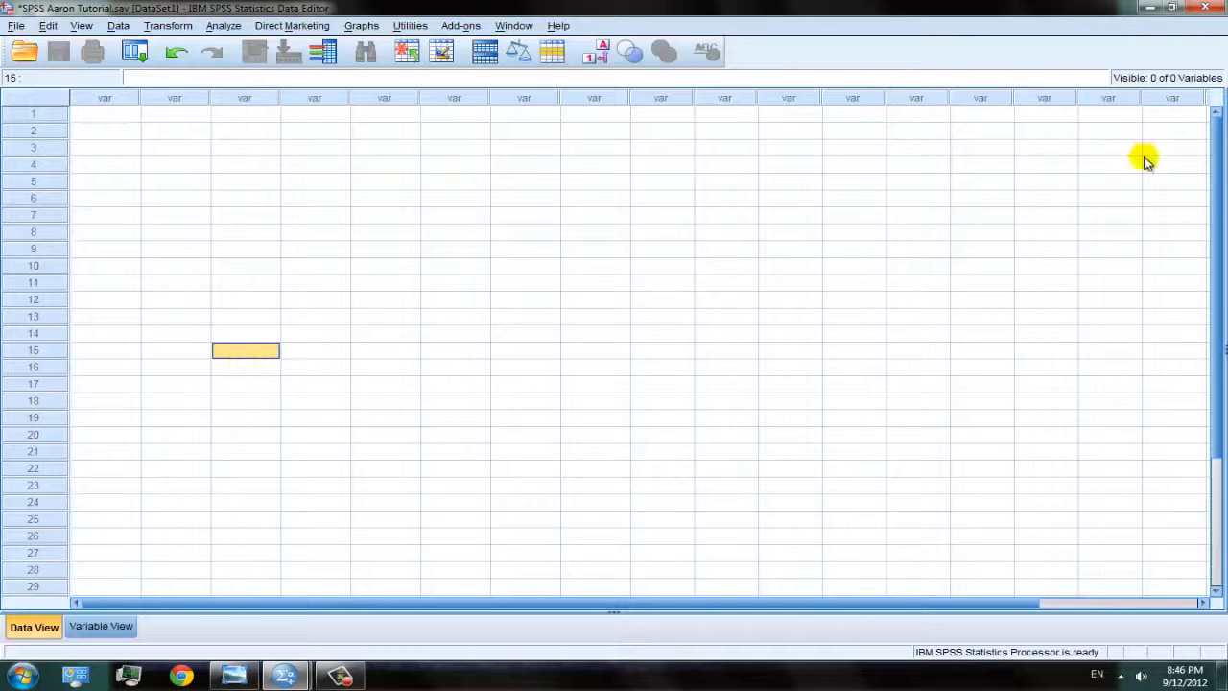
scroll(1141, 172, down, 3)
scroll(1142, 175, up, 3)
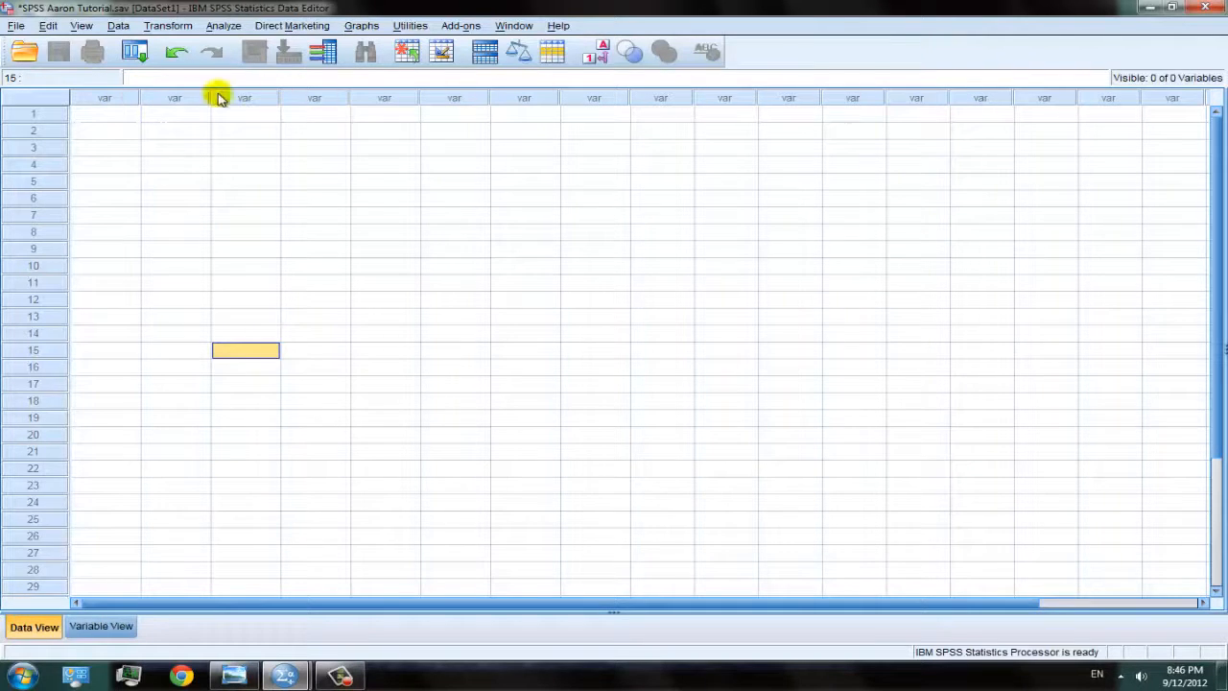
Step: Switch from the data grid to the variable definitions view
click(116, 631)
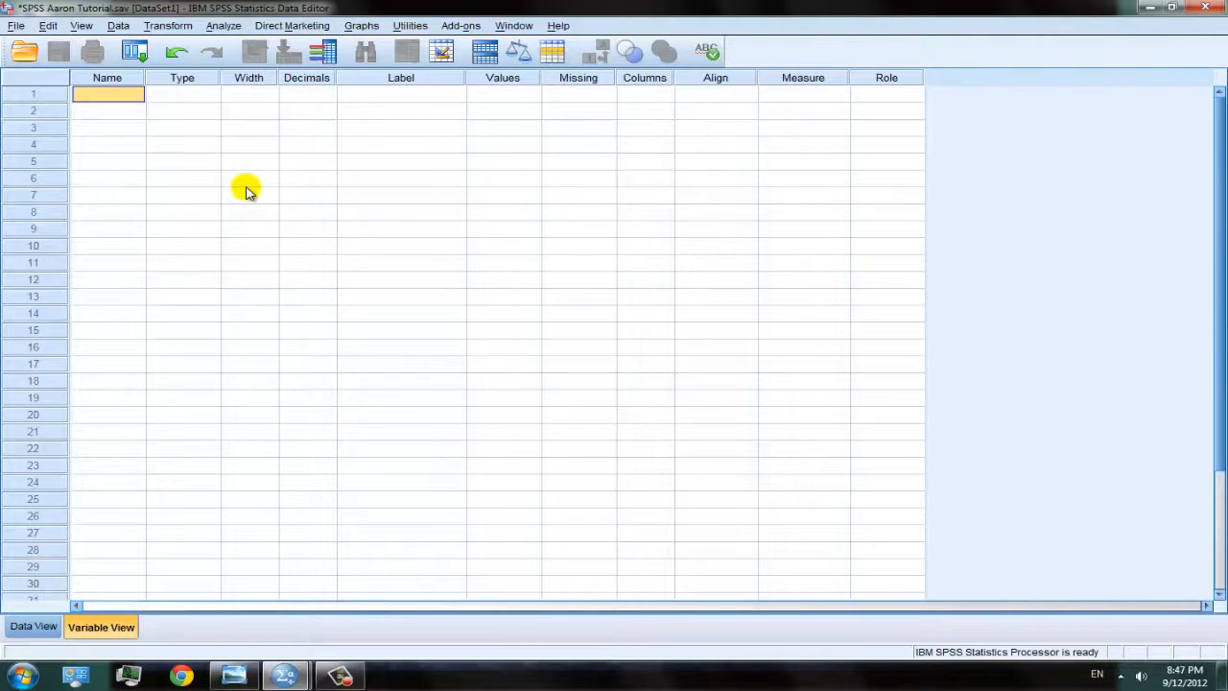
Step: Try to name the first variable "Student ID", with a space in the name
double_click(139, 94)
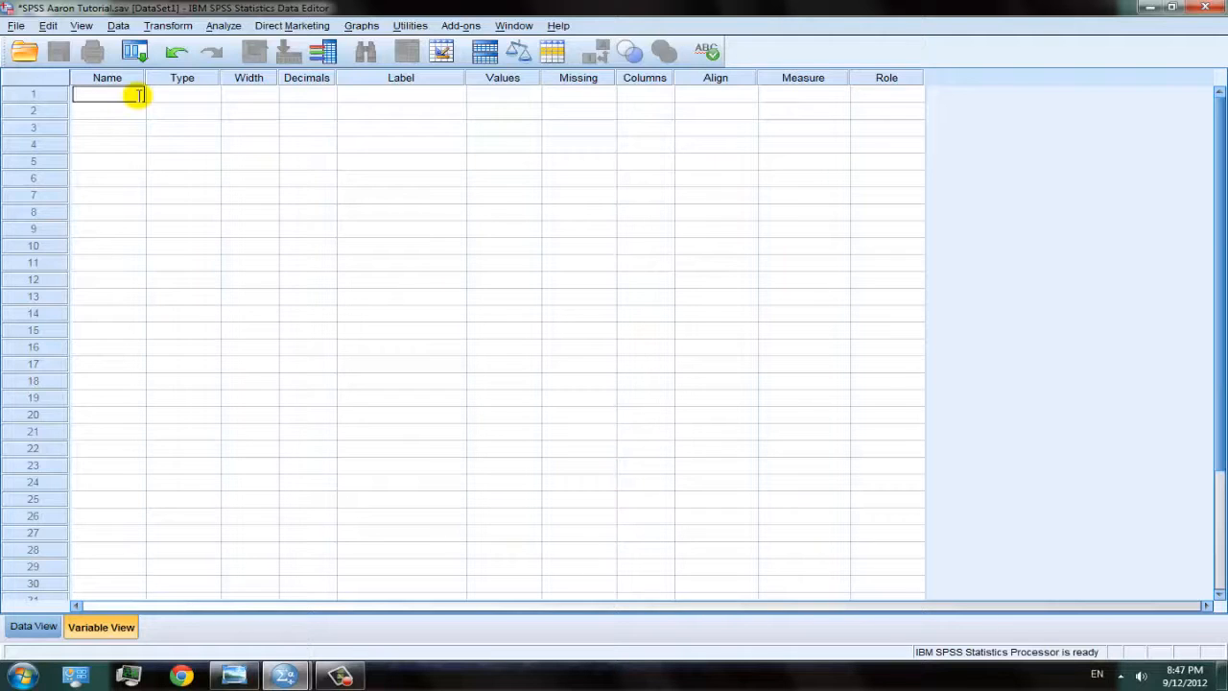
text(ID)
key(BackSpace)
key(BackSpace)
text(Student ID)
key(Return)
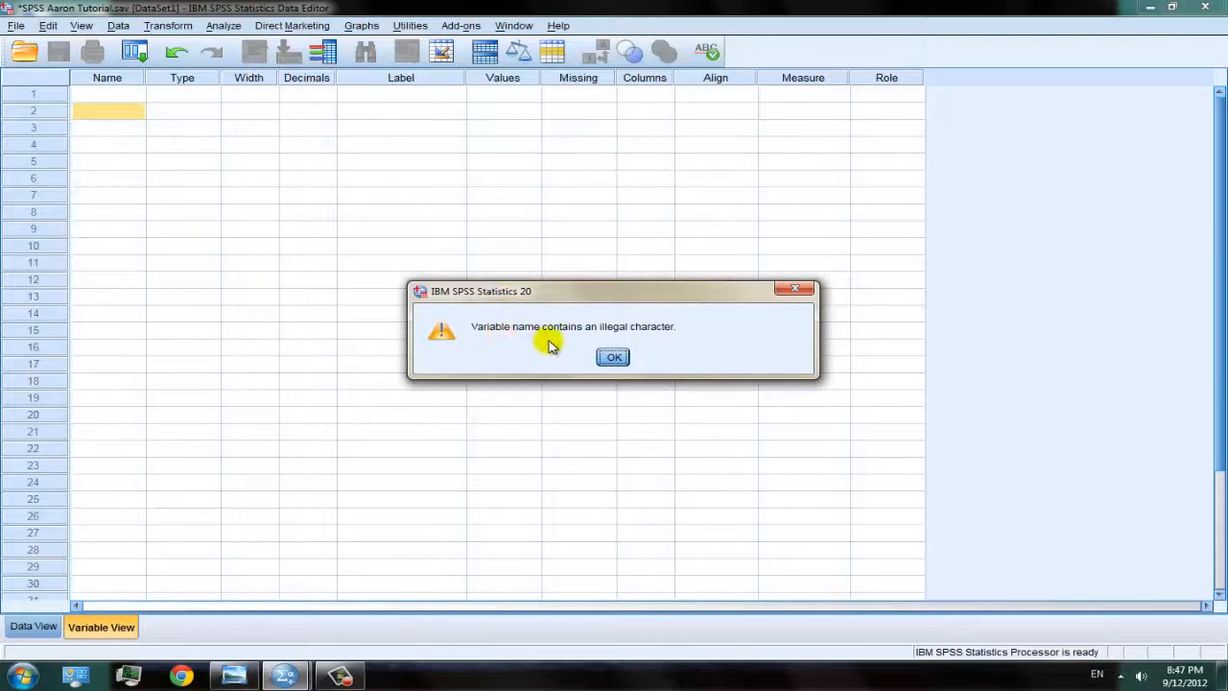
click(612, 355)
Step: Name the first variable ID
click(118, 96)
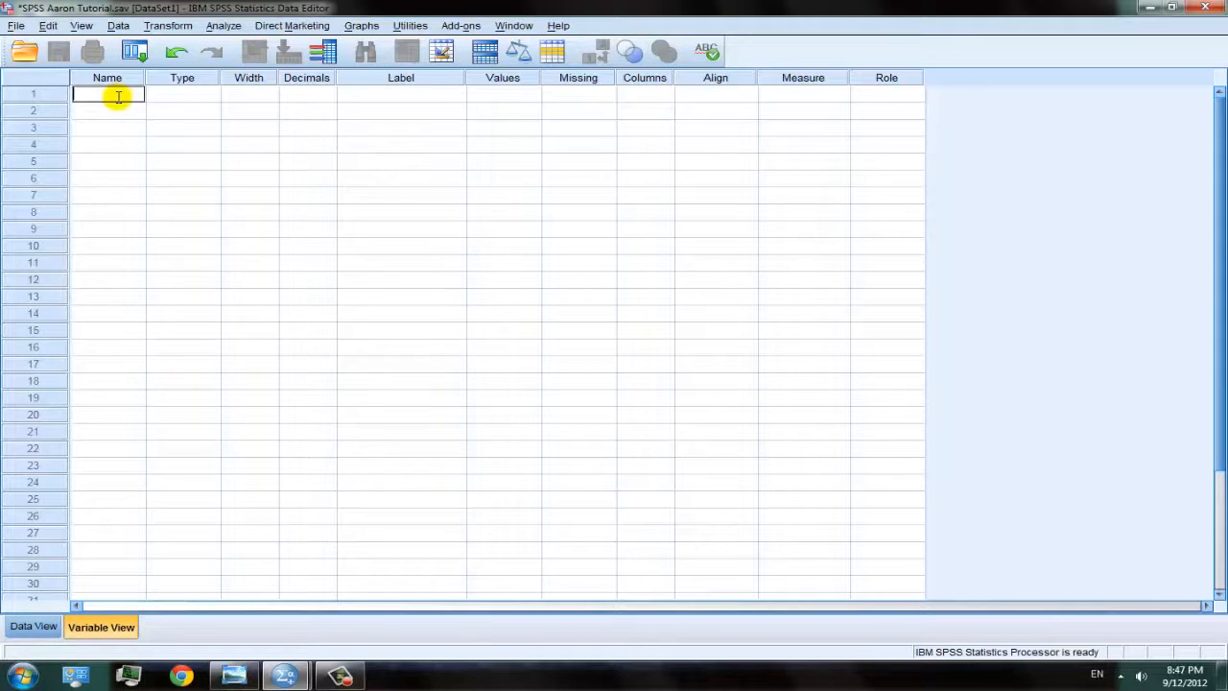
text(ID)
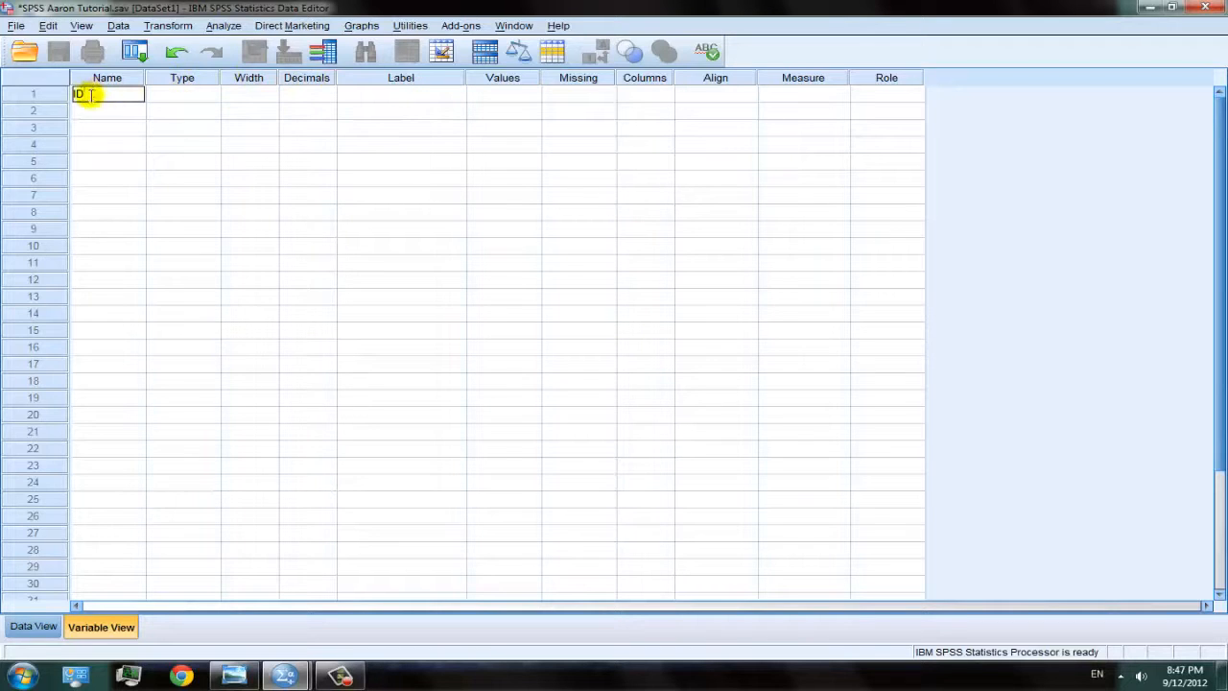
click(378, 99)
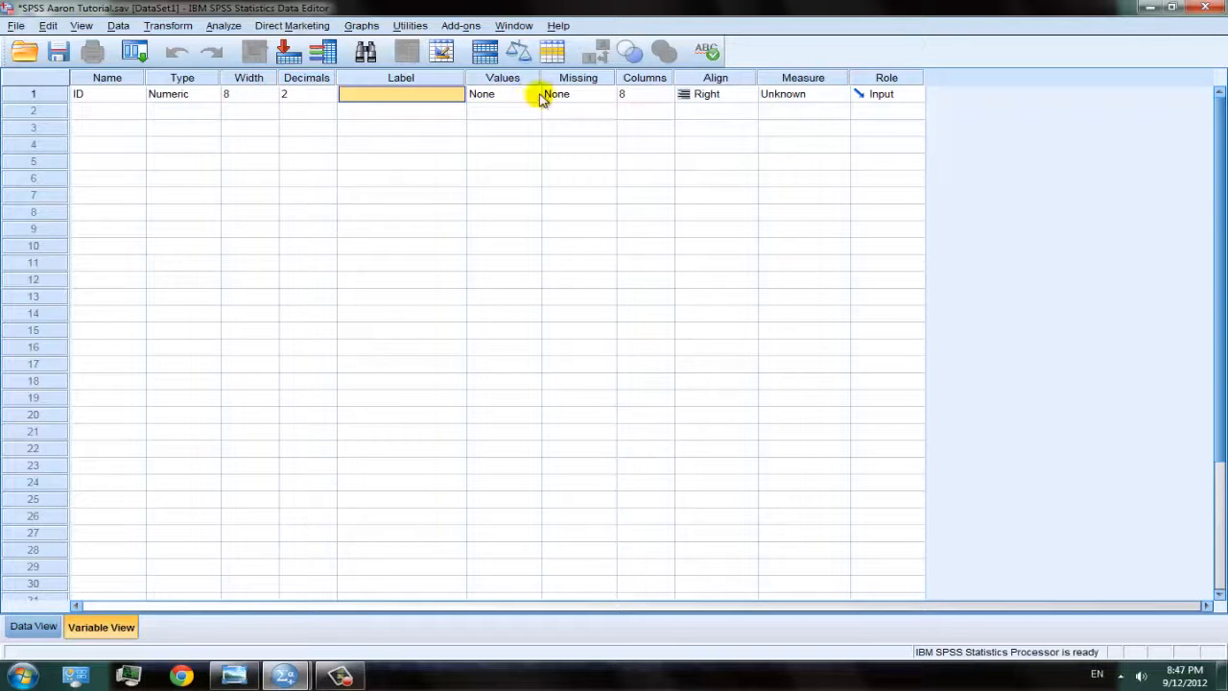
Step: Enter "Student ID" as the label of the ID variable
click(370, 99)
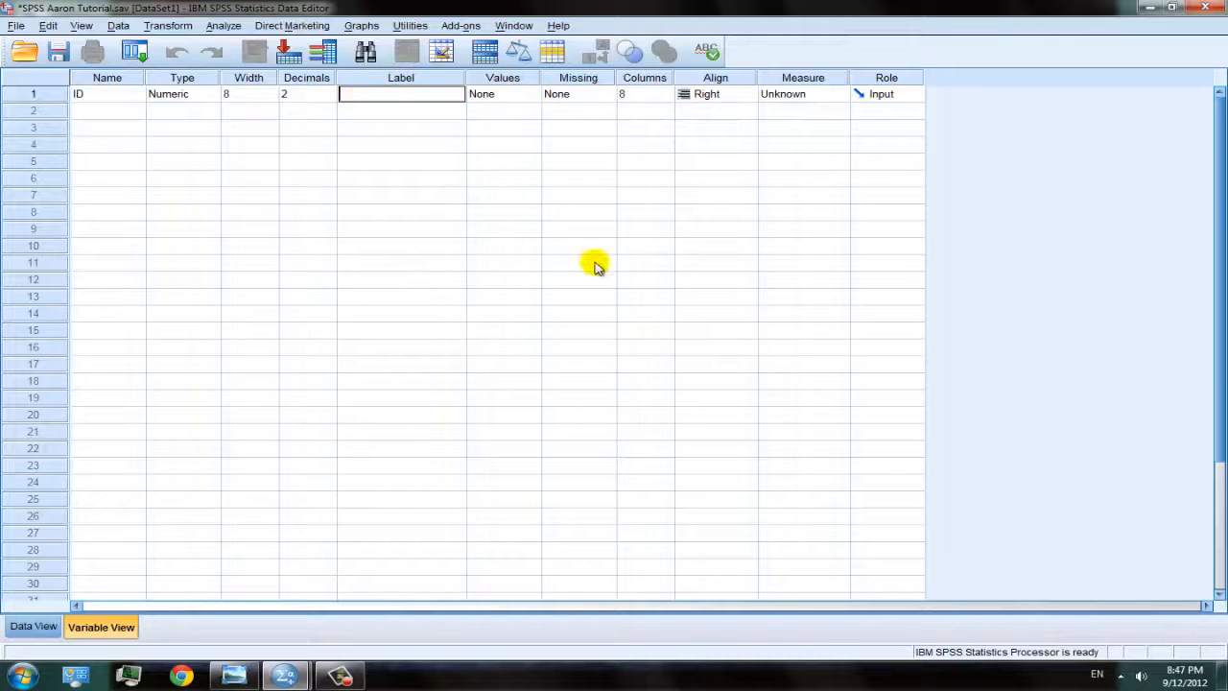
text(STude)
key(BackSpace)
key(BackSpace)
key(BackSpace)
key(BackSpace)
text(tudent ID)
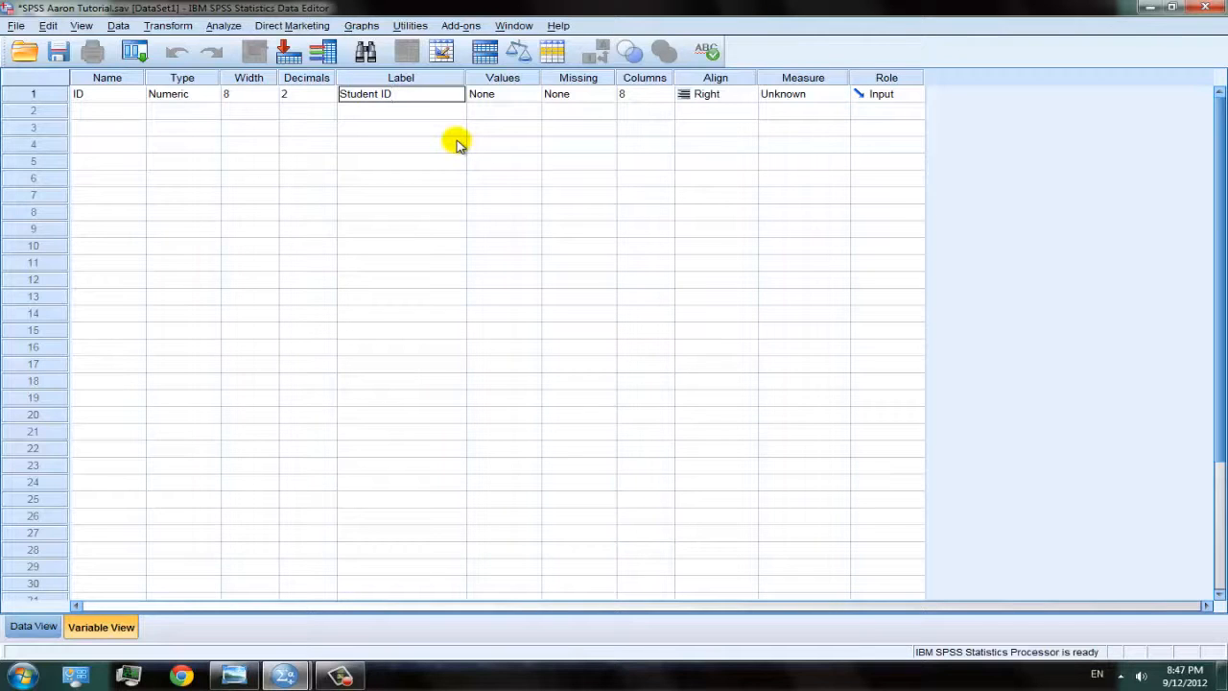
Step: Try extending the Student ID label with a long filler string, and restore the label text and column width
text( ADkfnaoindfoaeifnoanefineaofnaoenfioaienfoaeifnoiandkfnalienalkdnflie)
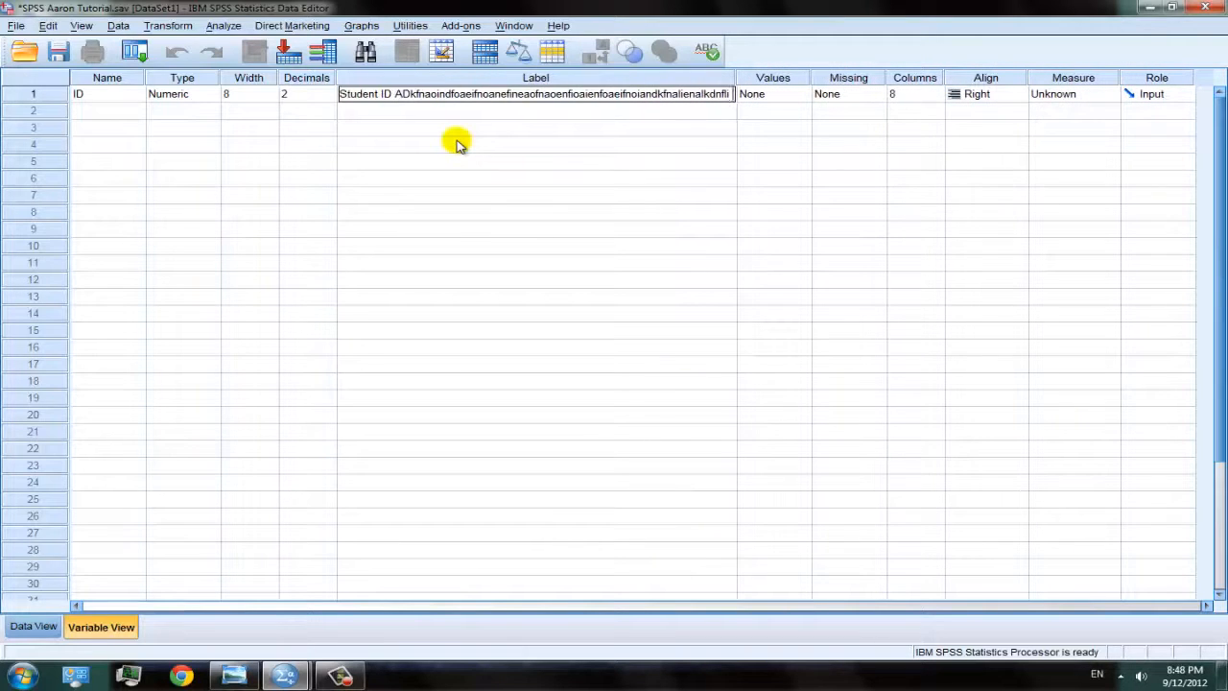
click(457, 144)
click(457, 95)
click(458, 94)
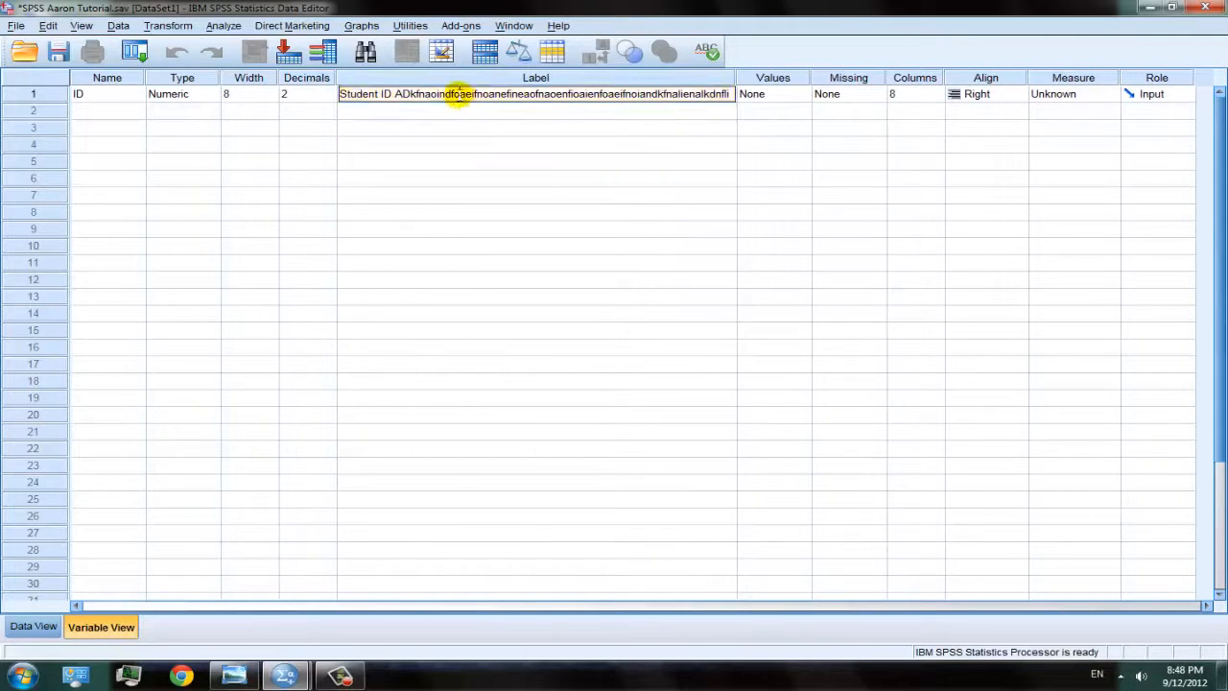
drag(396, 93, 794, 93)
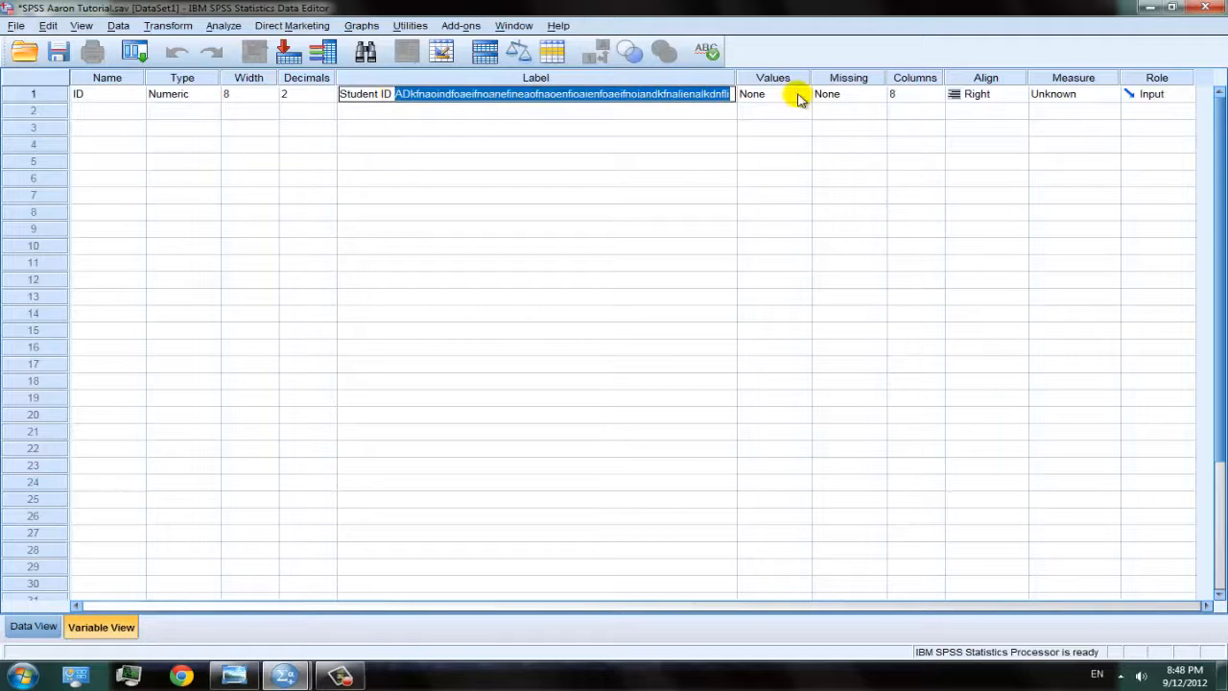
key(BackSpace)
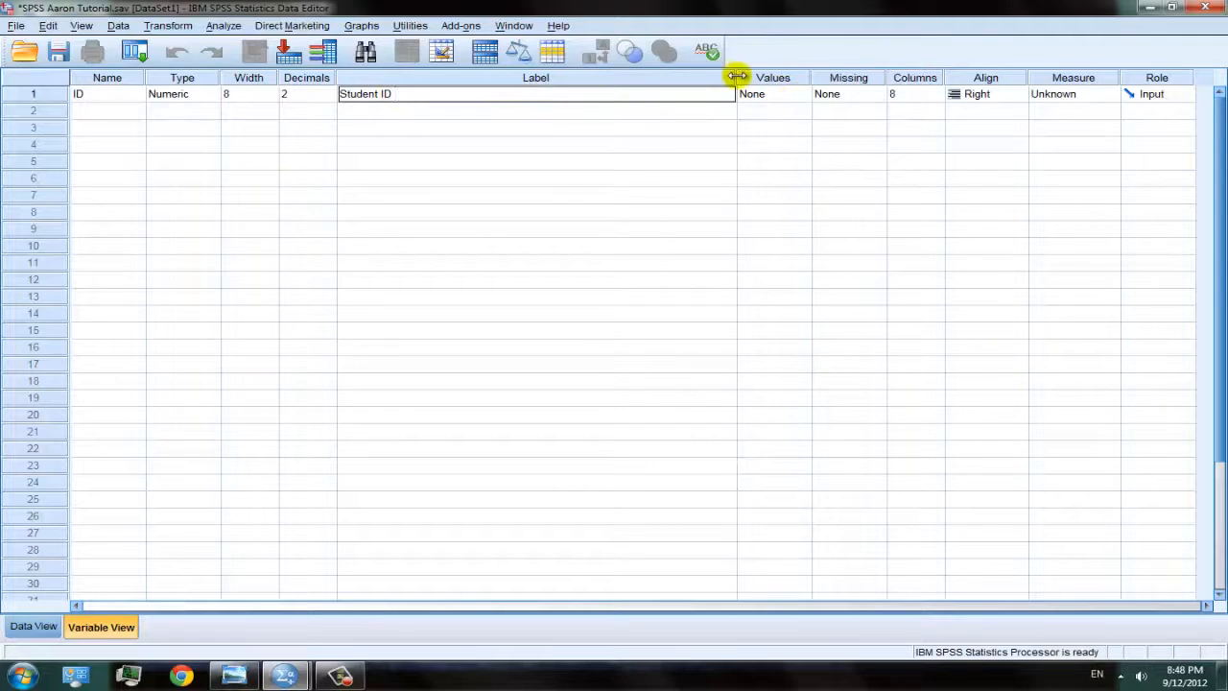
drag(735, 76, 464, 78)
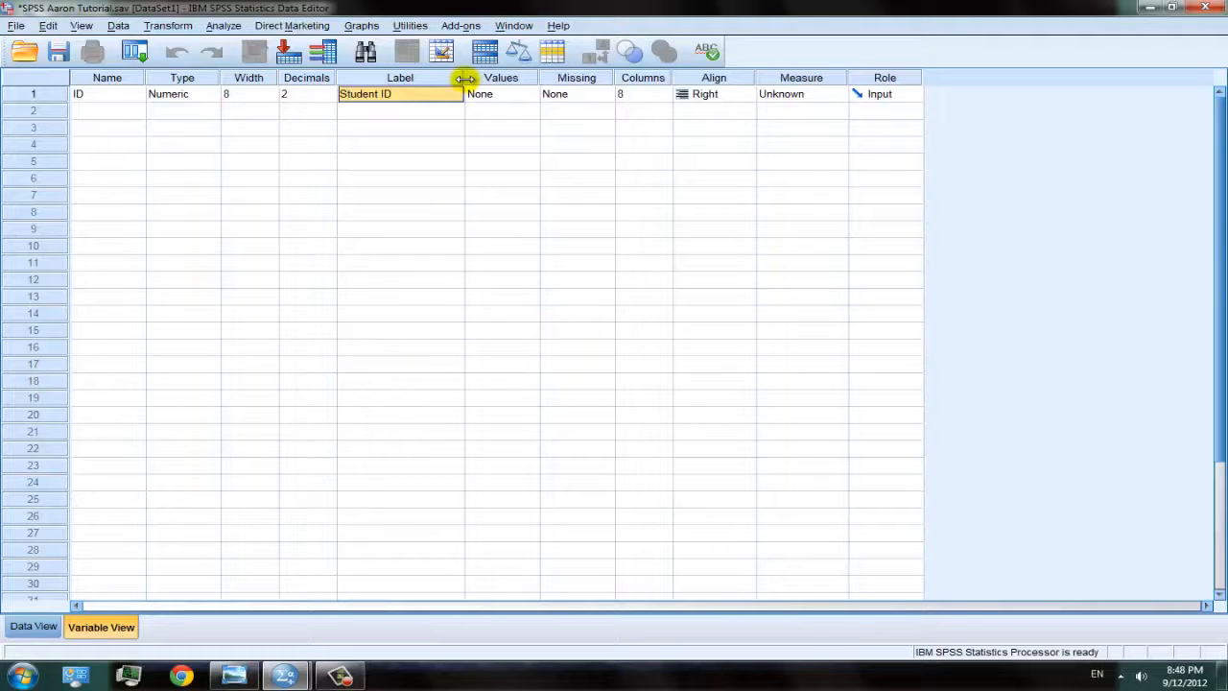
Step: Narrow the Label column slightly so it fits the Student ID label more closely
double_click(412, 98)
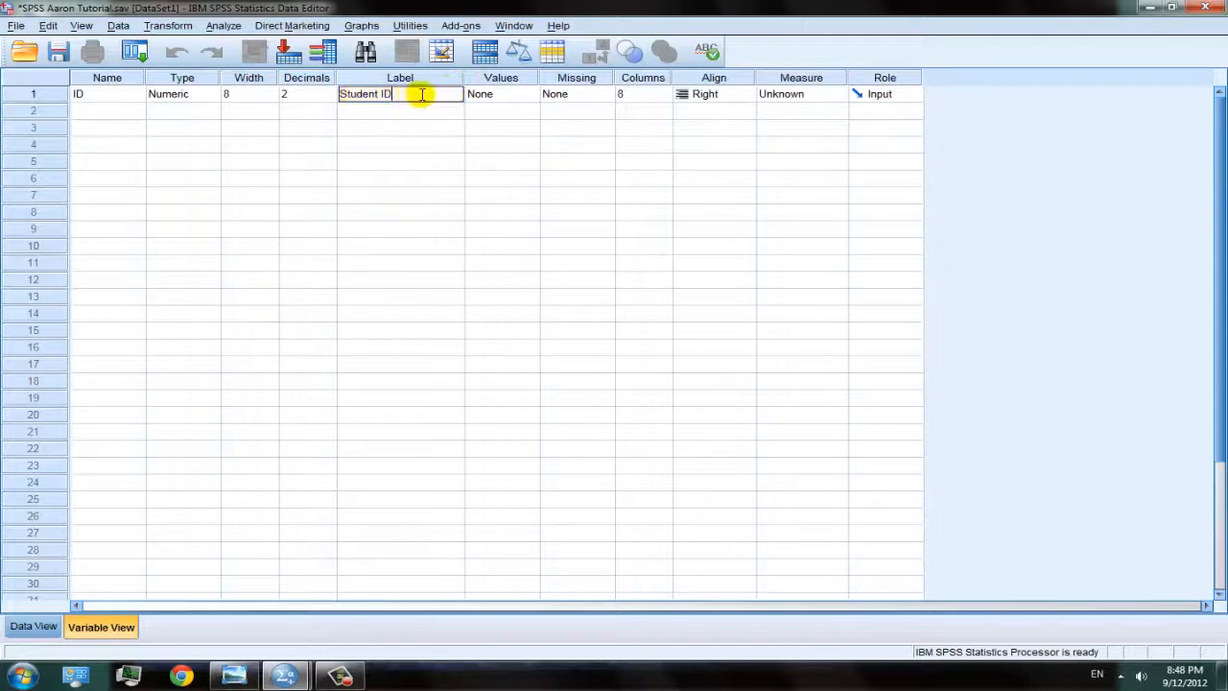
drag(419, 95, 319, 91)
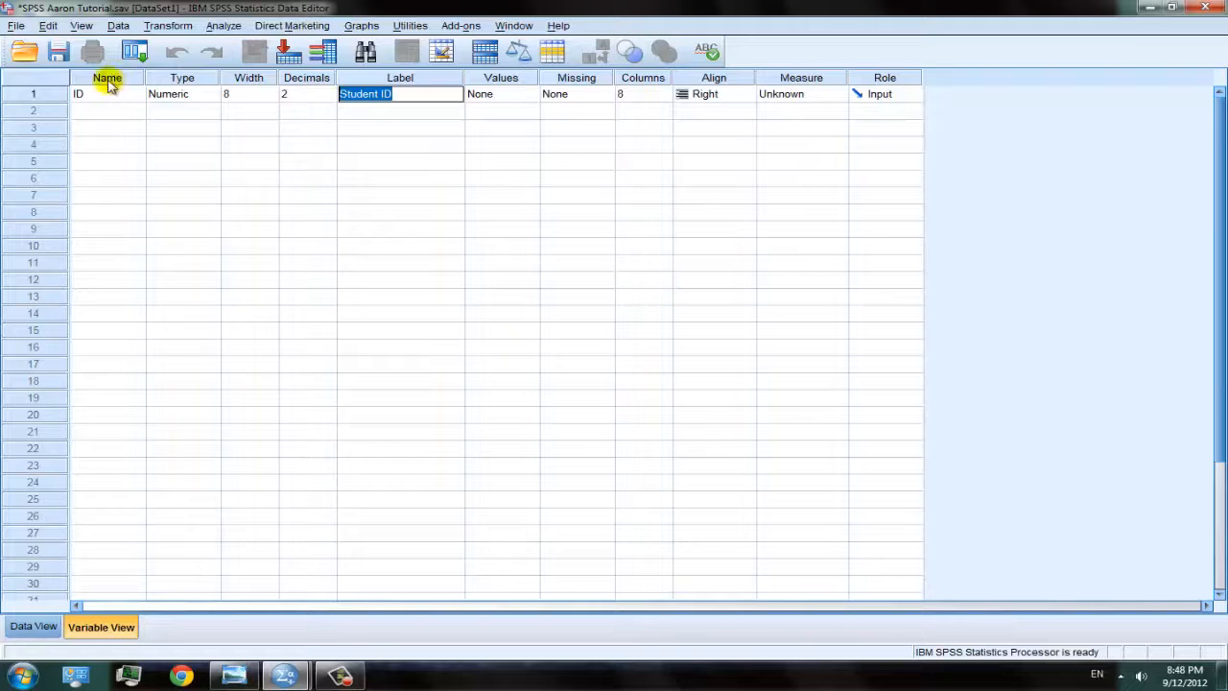
click(430, 94)
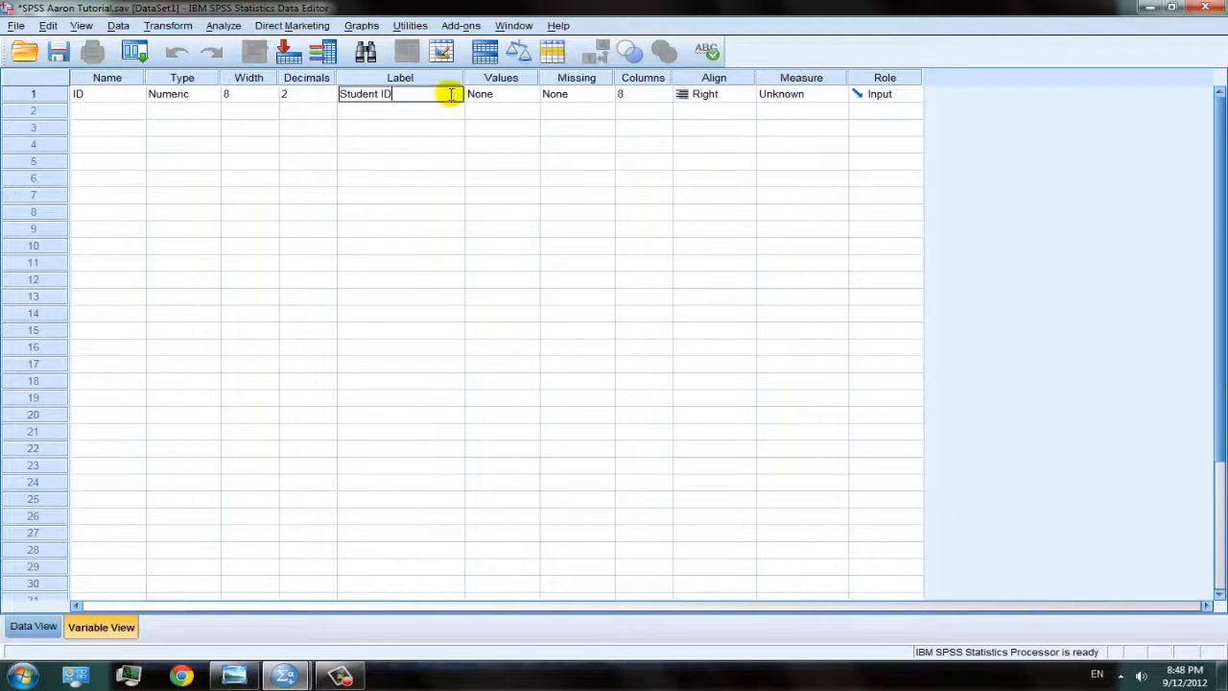
mouse_move(464, 78)
mouse_down()
mouse_move(426, 77)
mouse_move(486, 78)
mouse_up()
drag(591, 78, 438, 83)
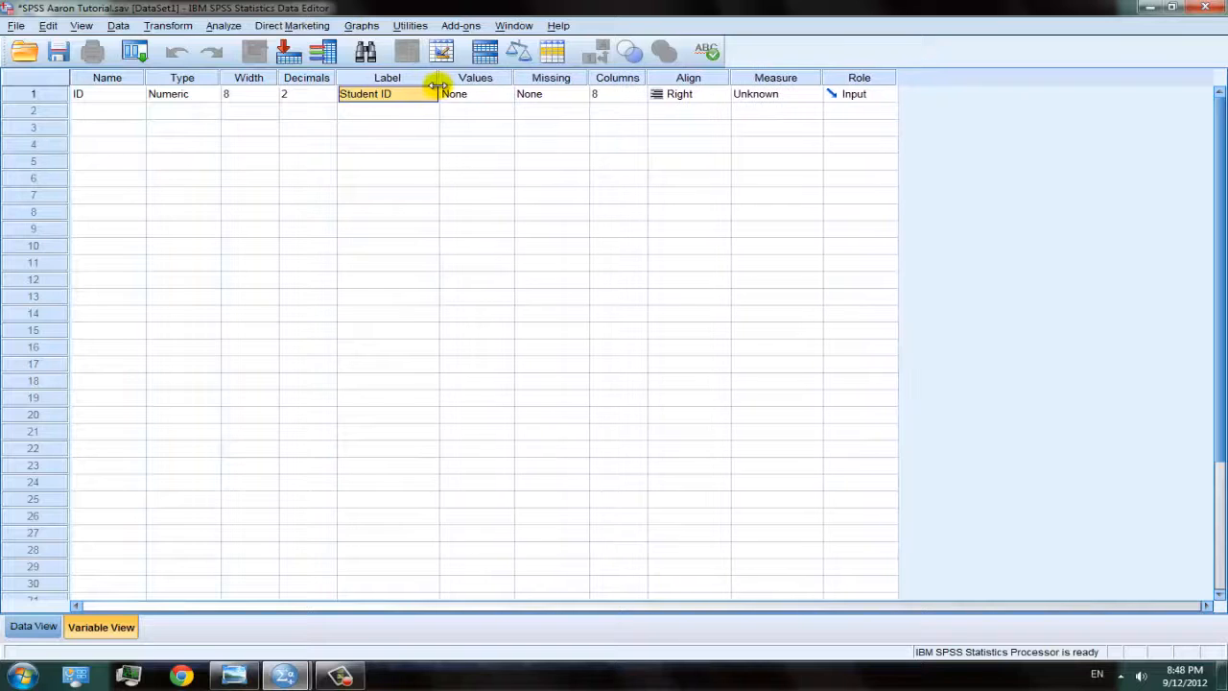
Step: Set the ID variable's decimals to 0 and its measurement level to Nominal
click(94, 98)
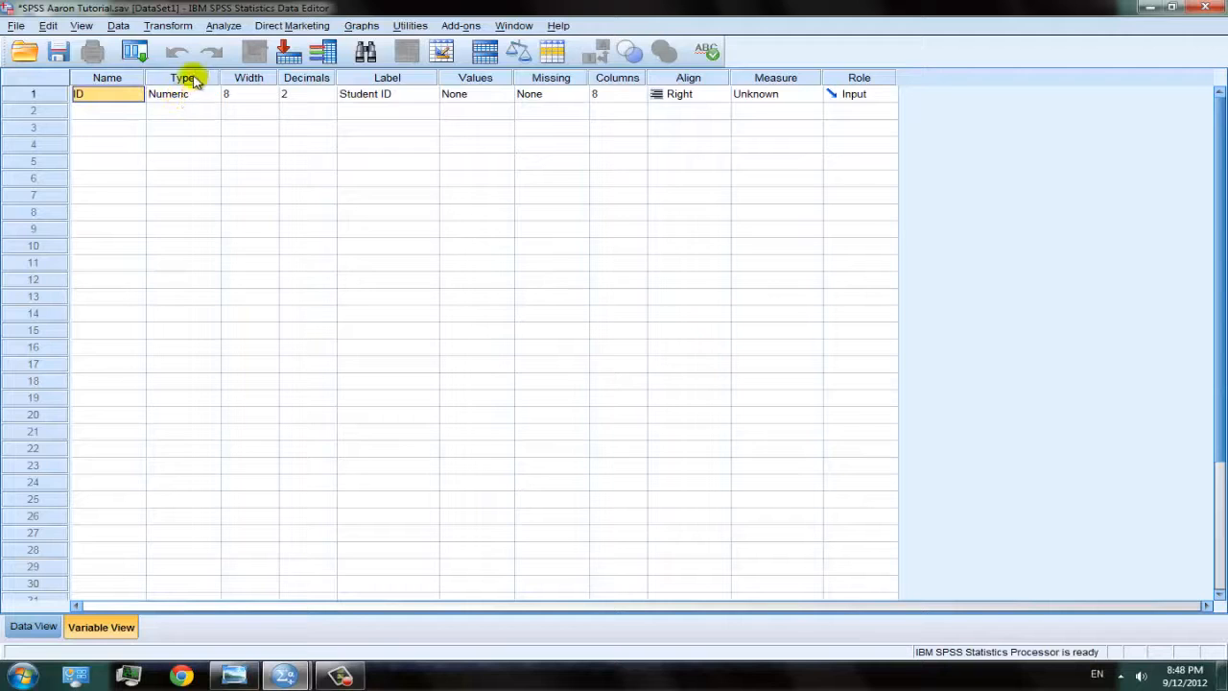
click(309, 101)
click(329, 99)
click(329, 99)
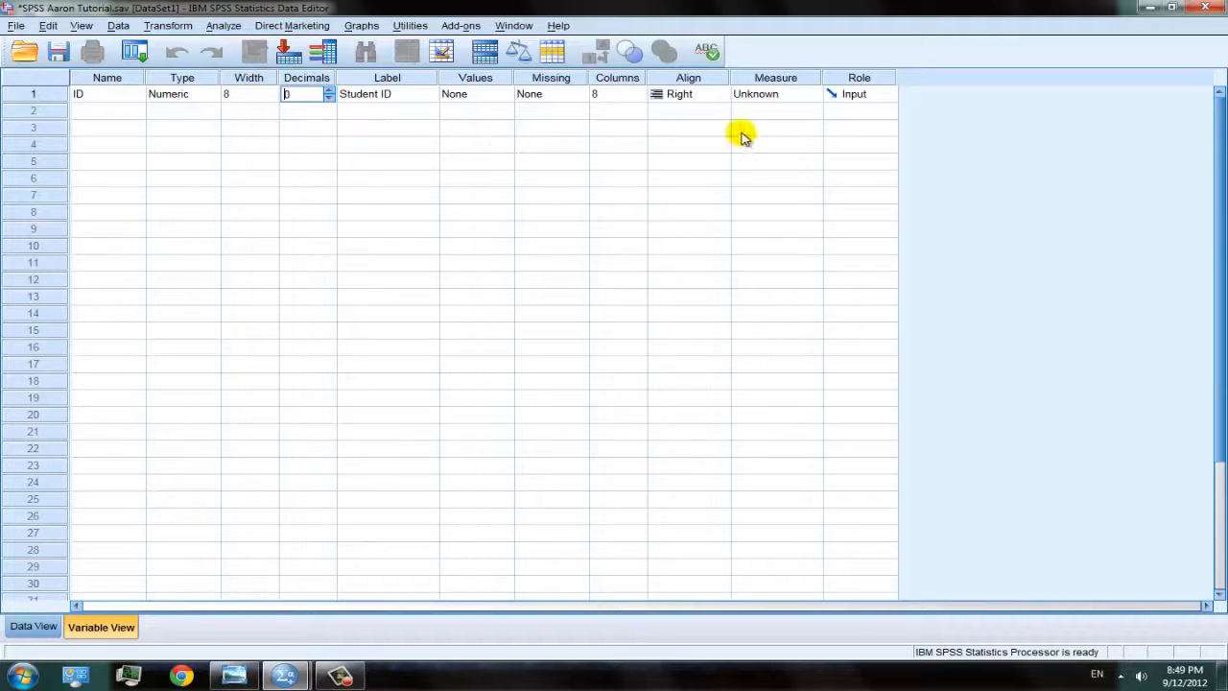
click(778, 96)
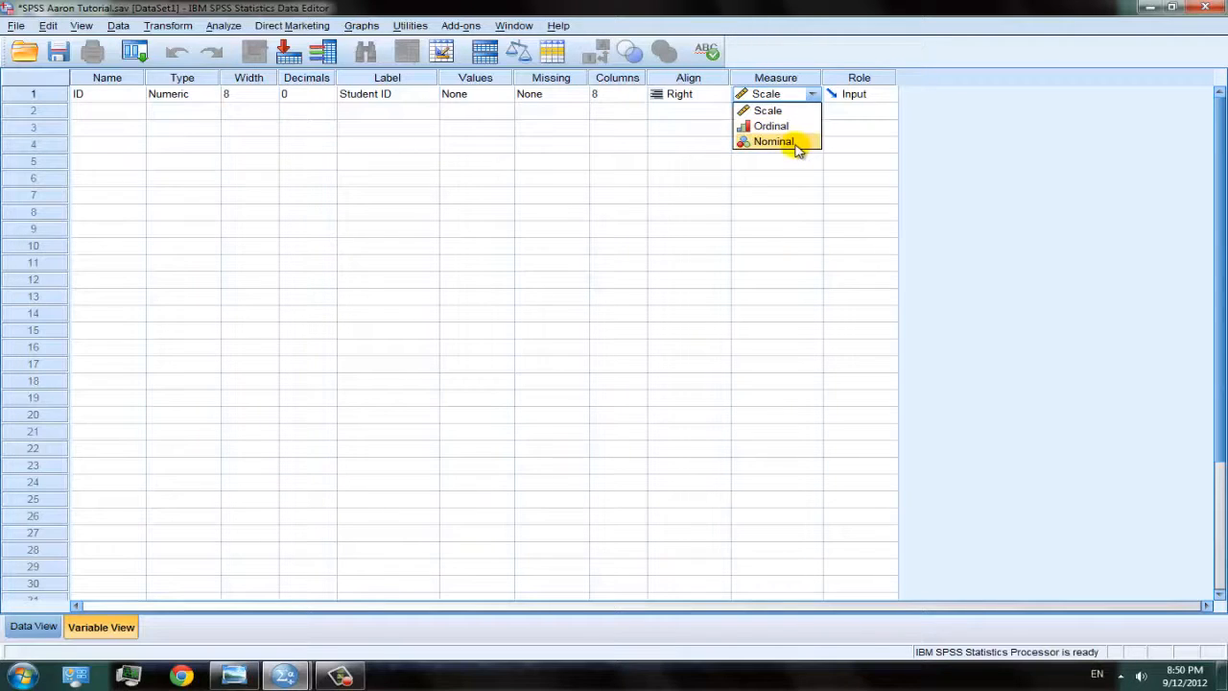
click(794, 143)
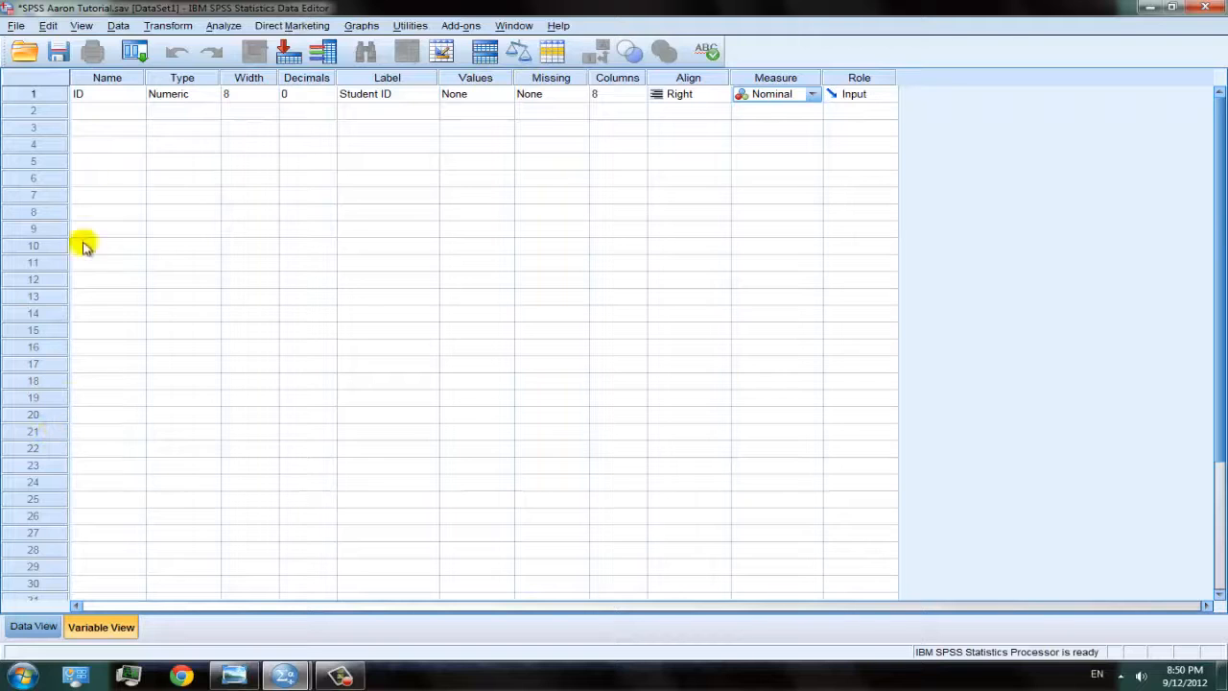
click(40, 102)
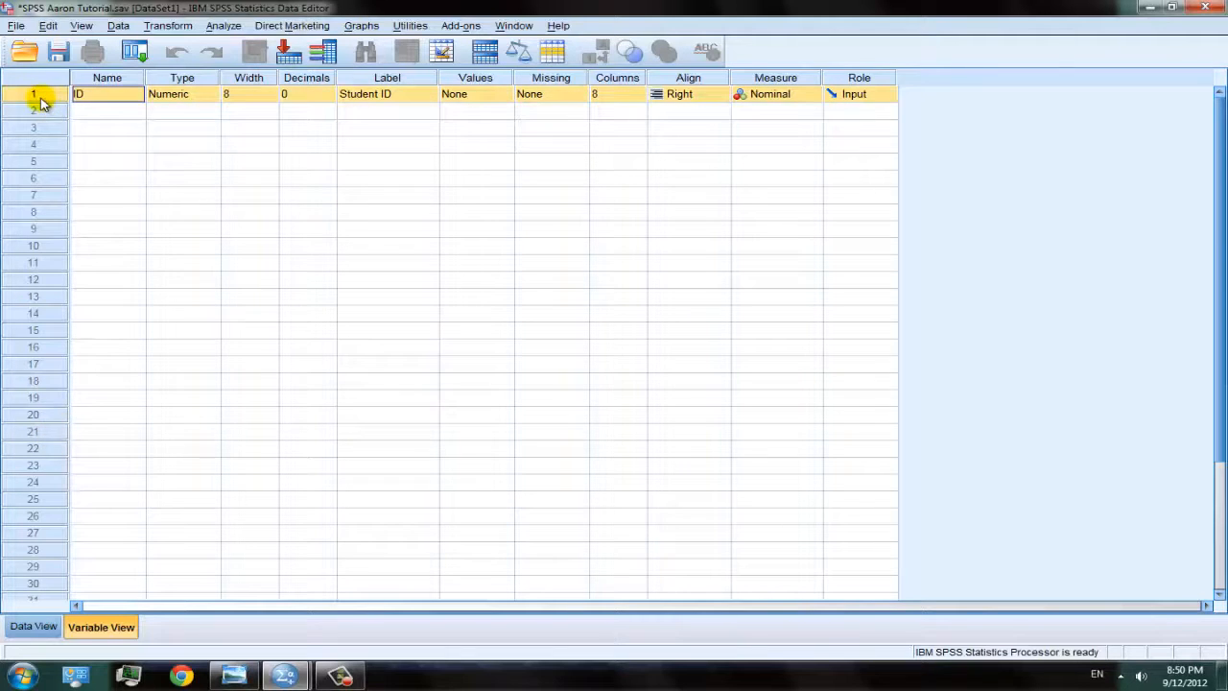
Step: Add a second variable named T1 with the label "Test 1 Score"
click(90, 113)
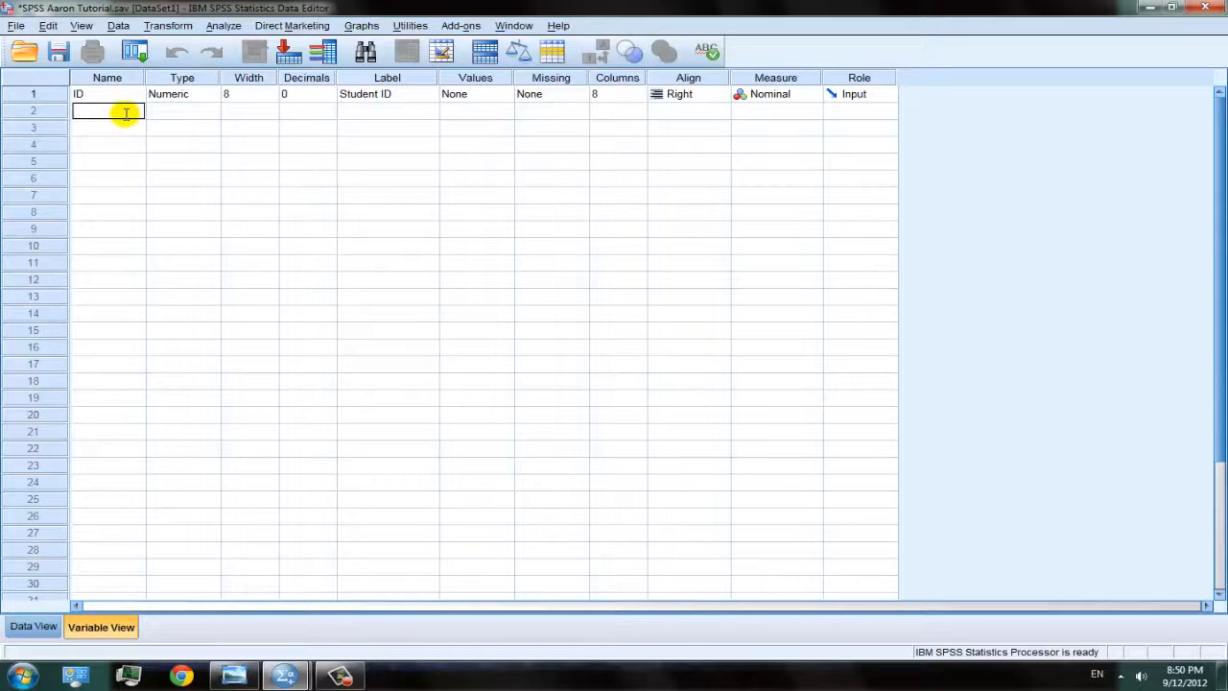
text(T1)
click(374, 111)
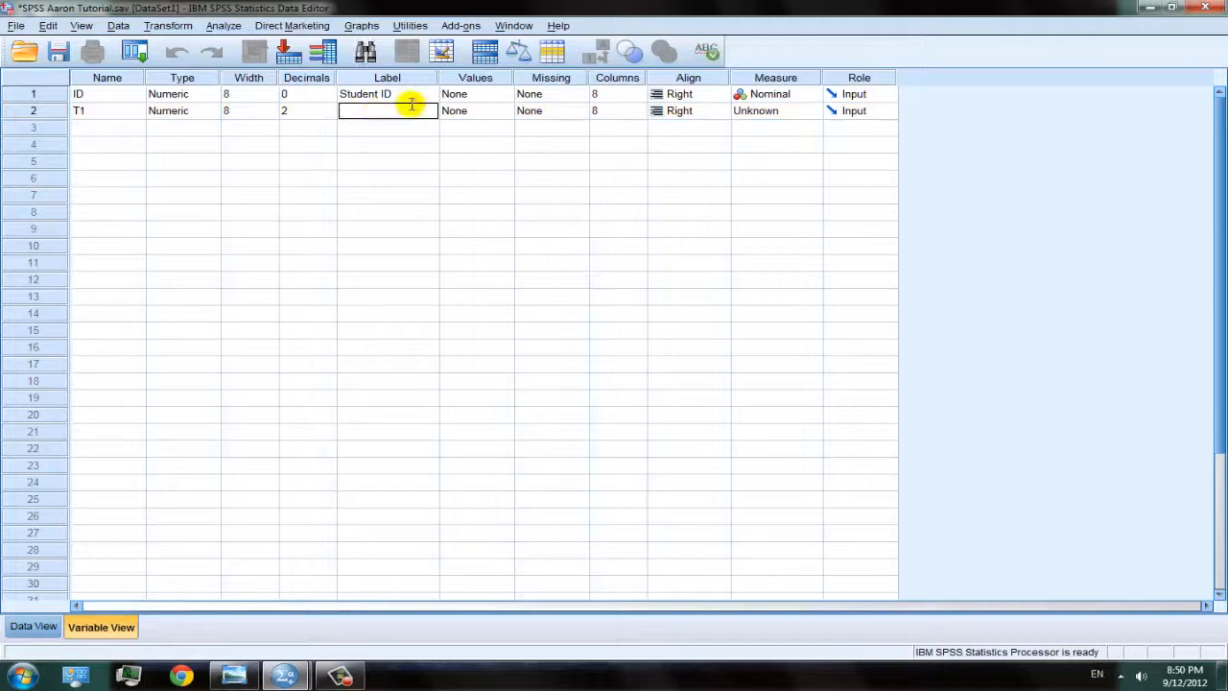
text(Test )
text(1 C)
text(core)
Step: Set the T1 variable's decimals to 0 and its measurement level to Scale
click(301, 111)
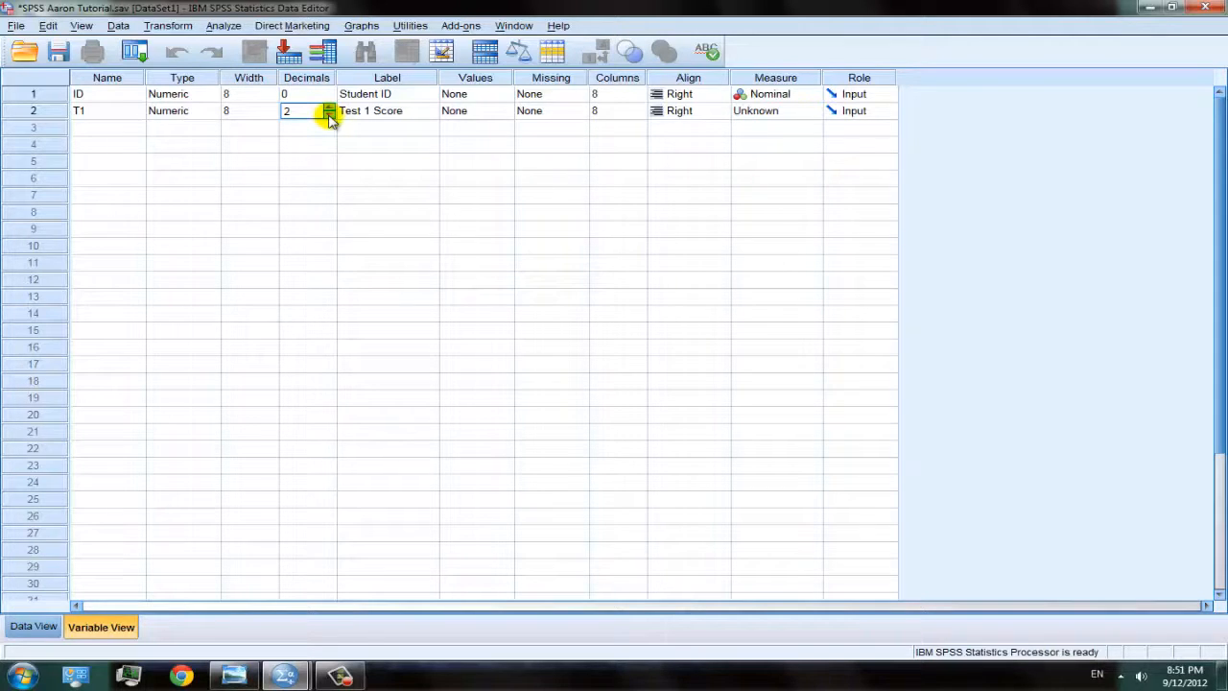
click(329, 115)
click(329, 114)
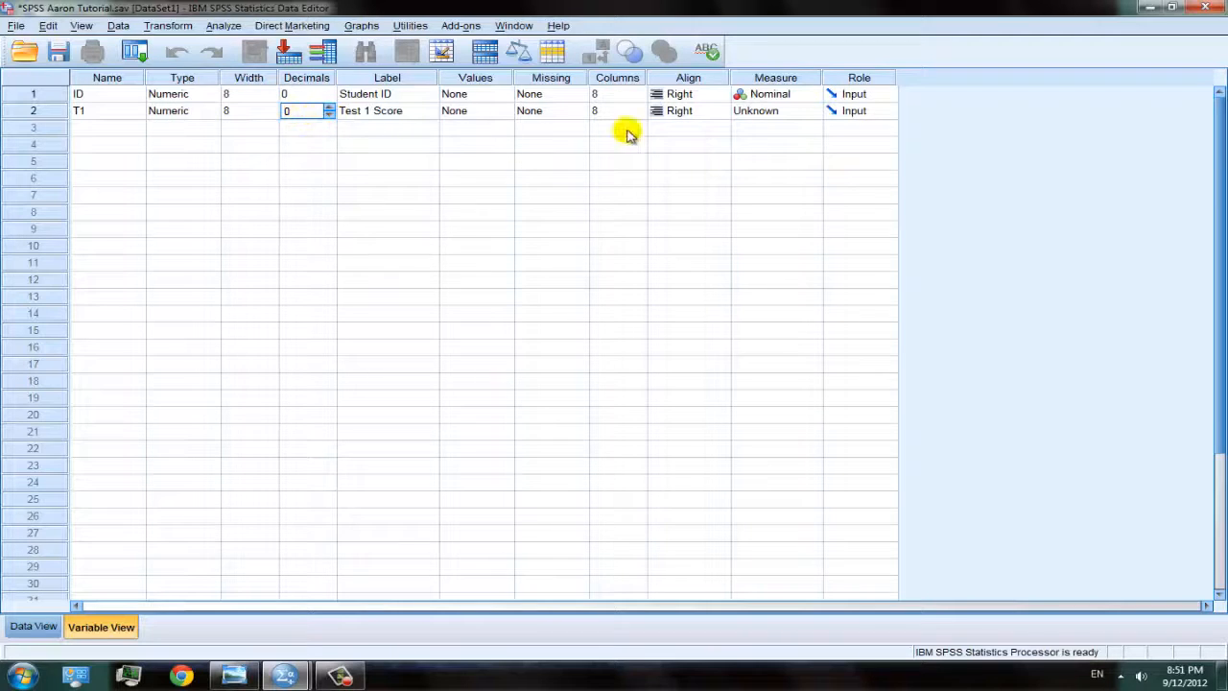
click(811, 111)
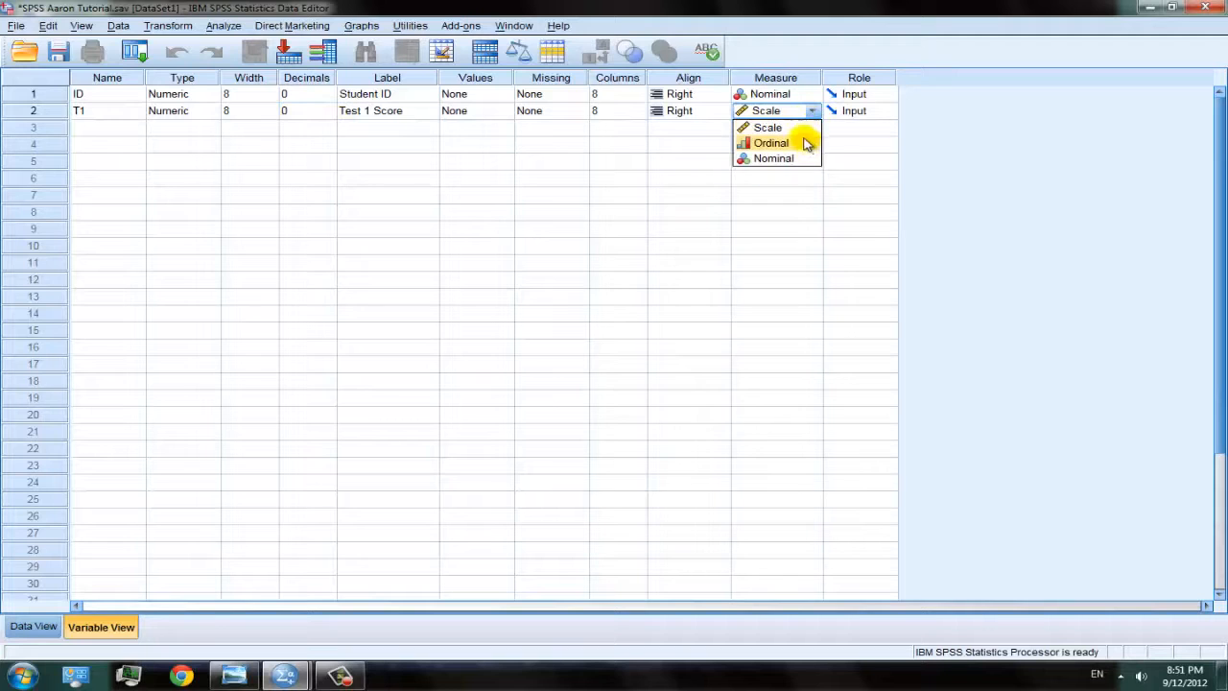
click(802, 129)
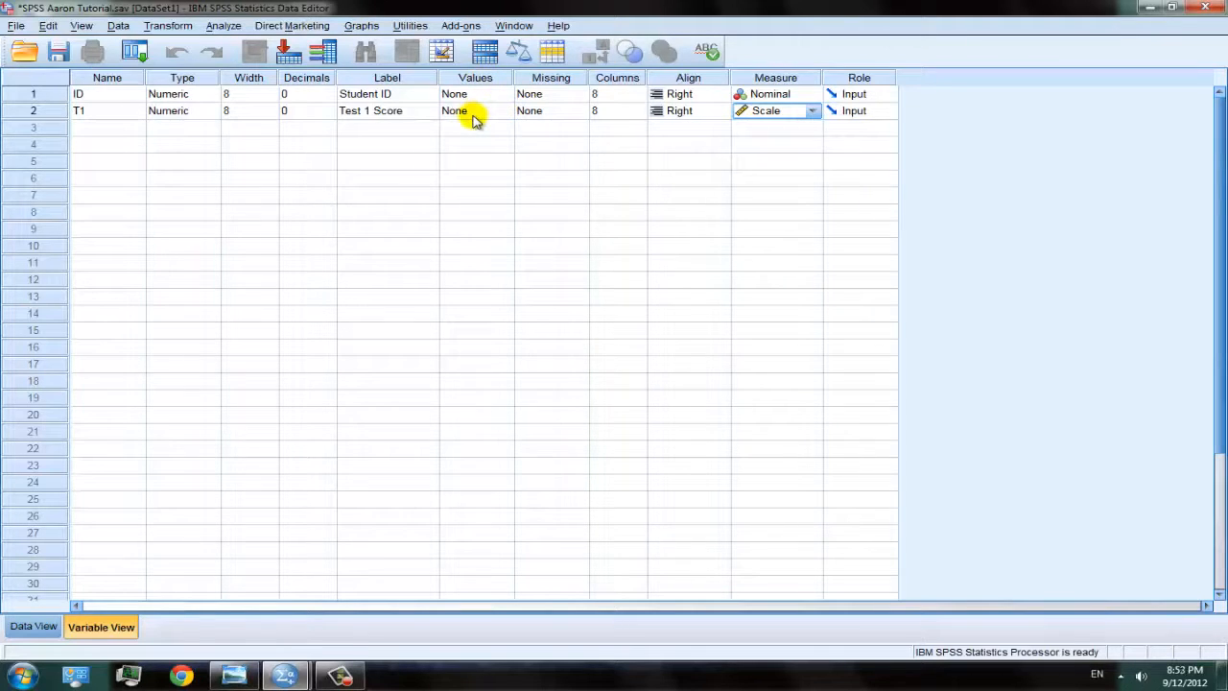
Step: Give the T1 variable a value label that defines -1 as "No Data"
click(473, 117)
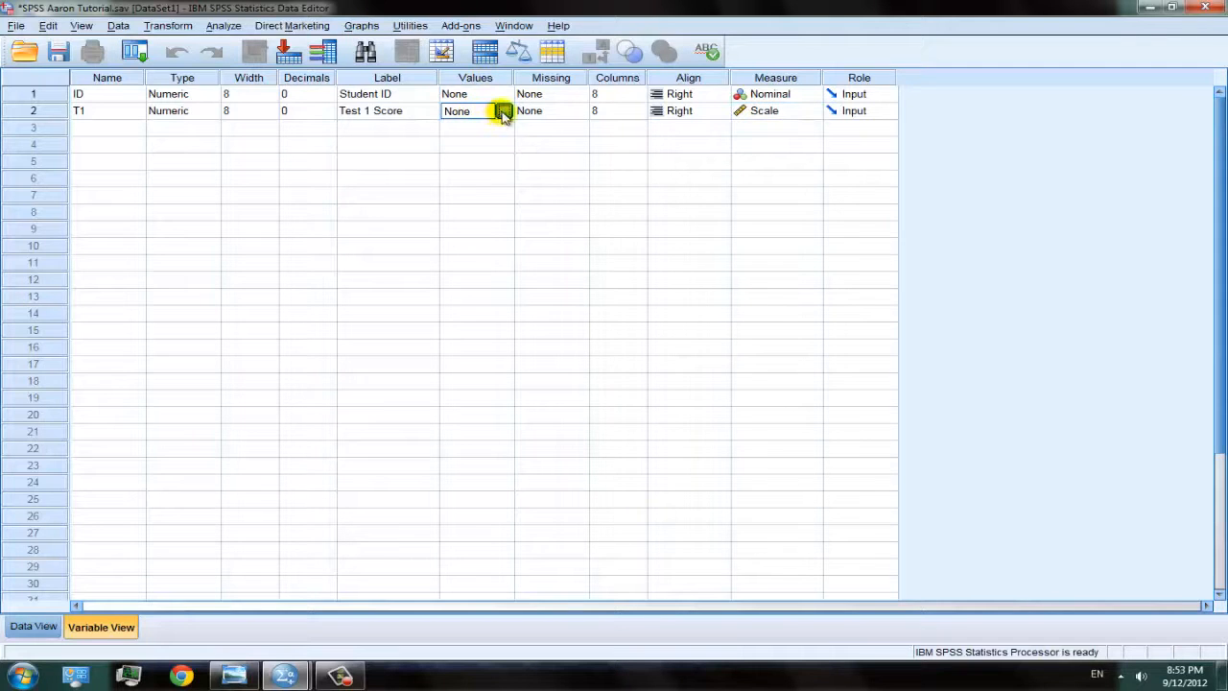
click(502, 112)
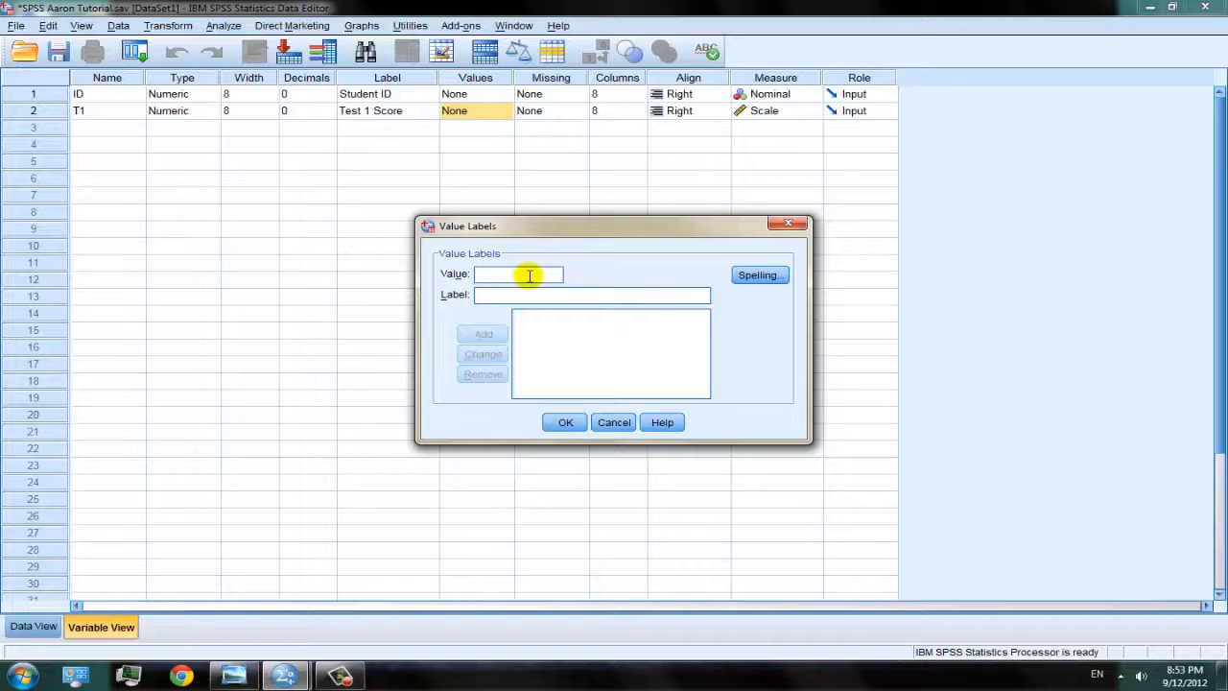
text(-1)
click(529, 295)
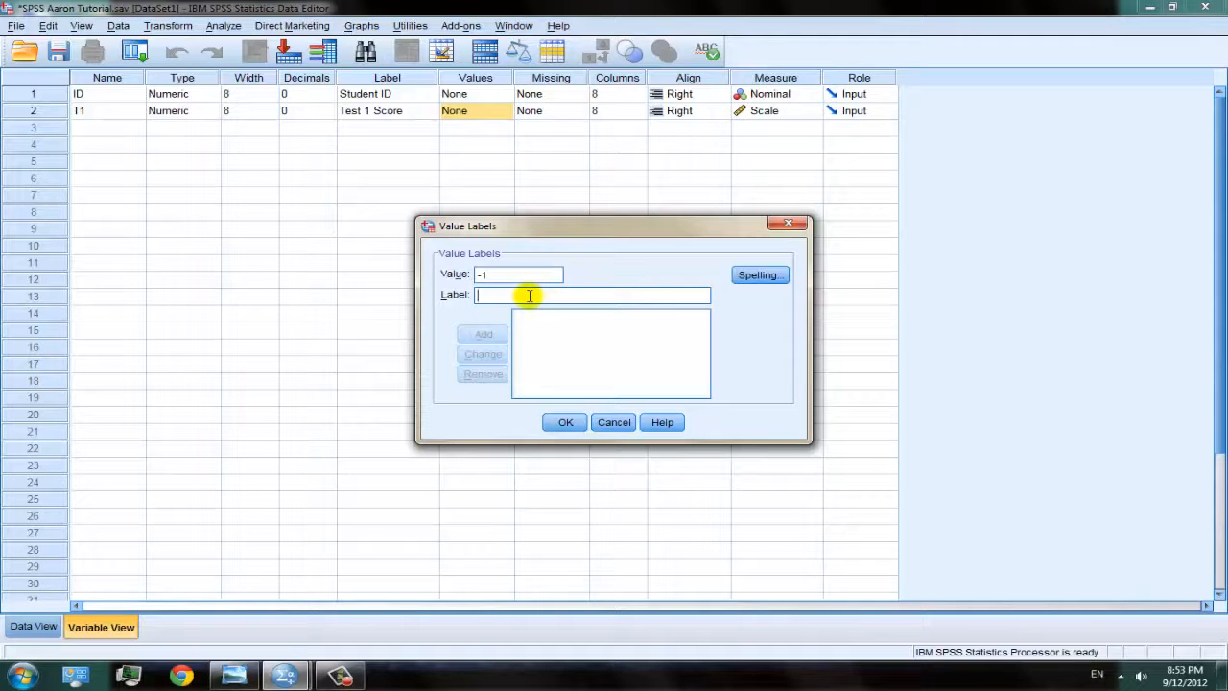
text(No Data)
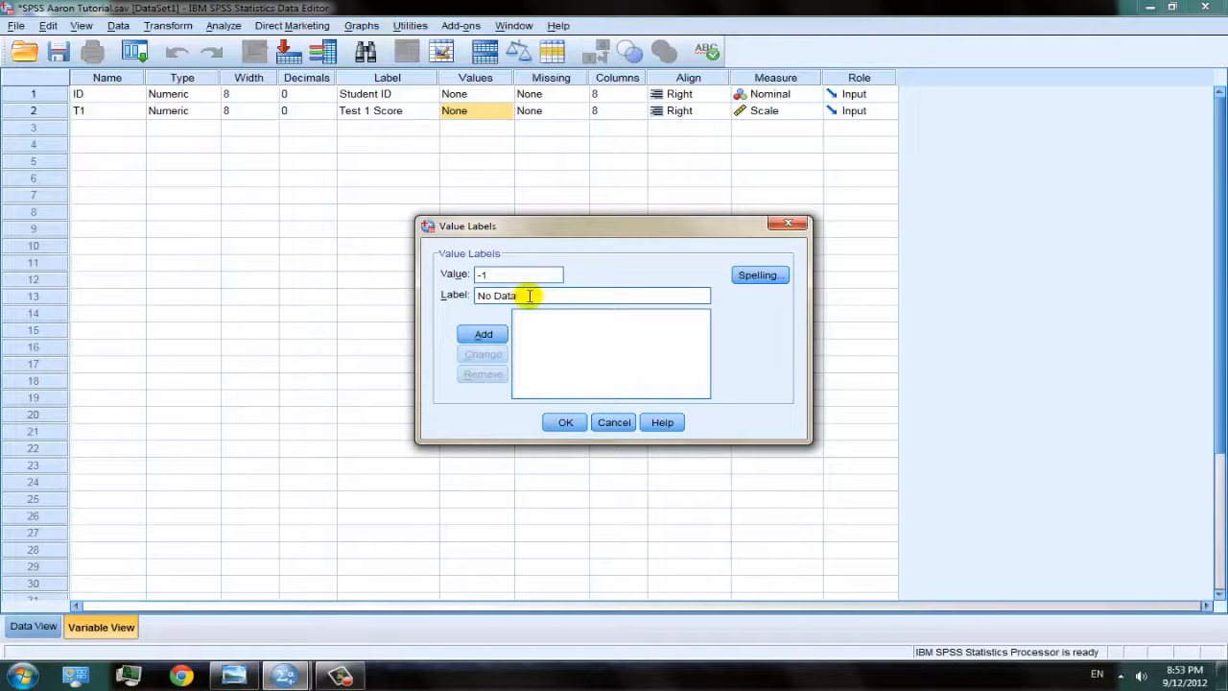
click(479, 335)
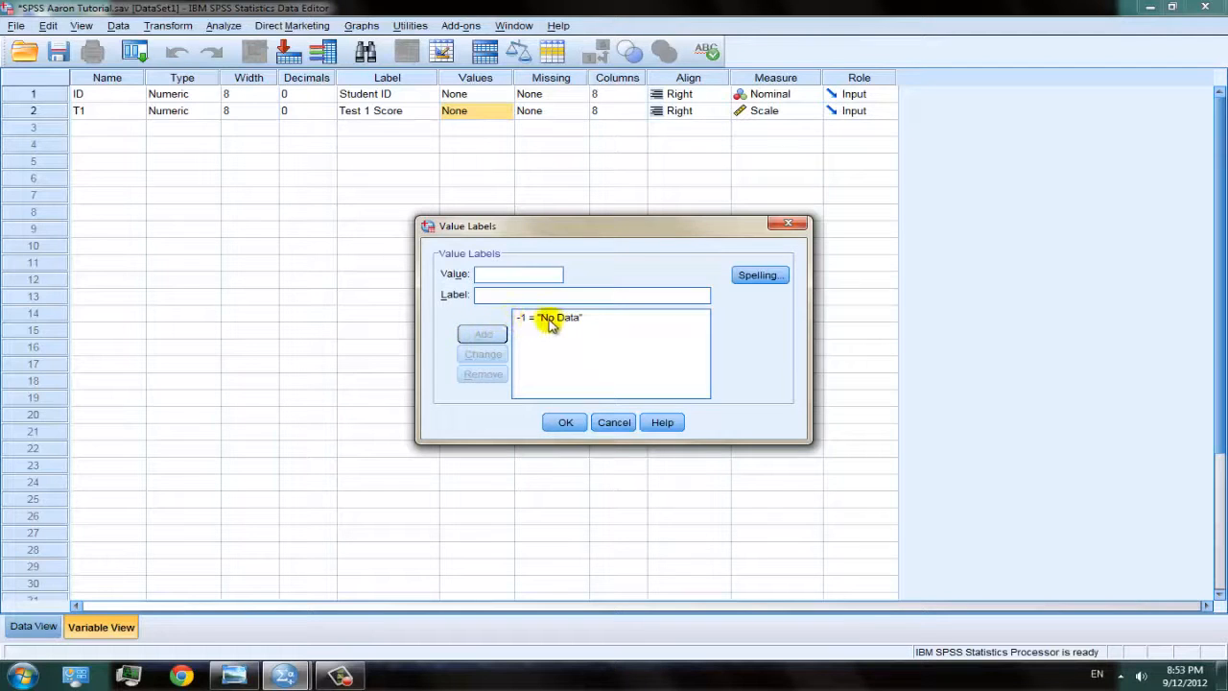
click(565, 423)
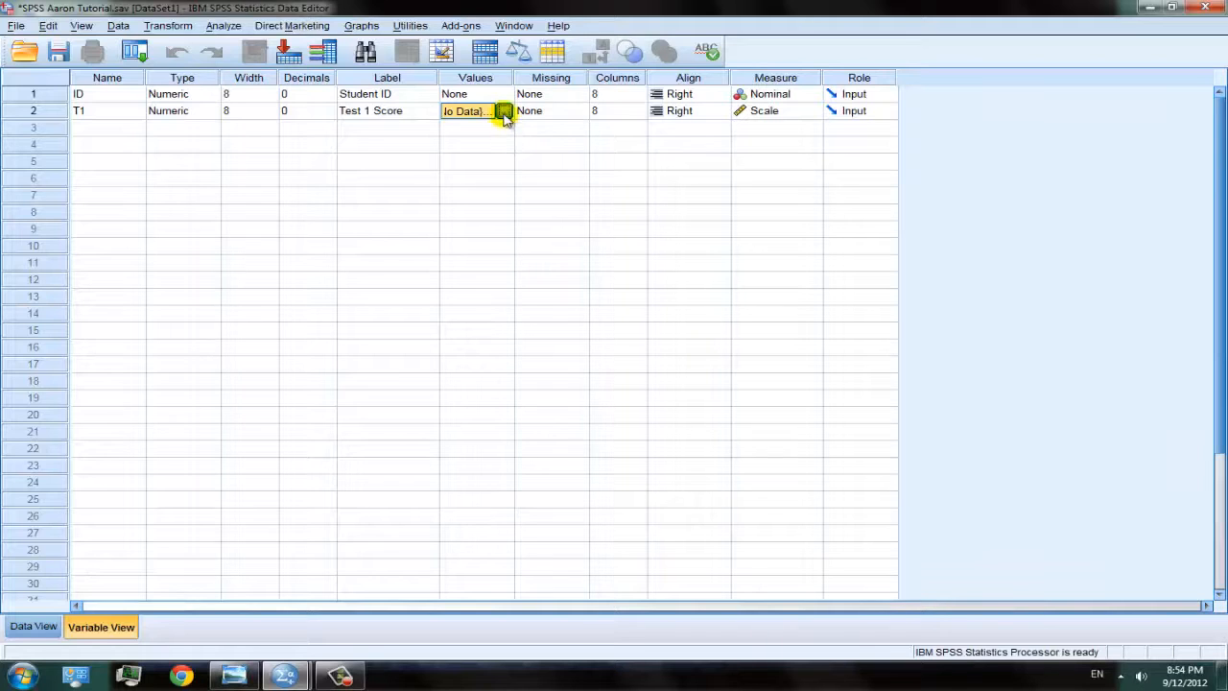
Step: Add a second value label to the T1 variable, defining 1 as "Alabama"
click(504, 112)
text(1)
click(535, 294)
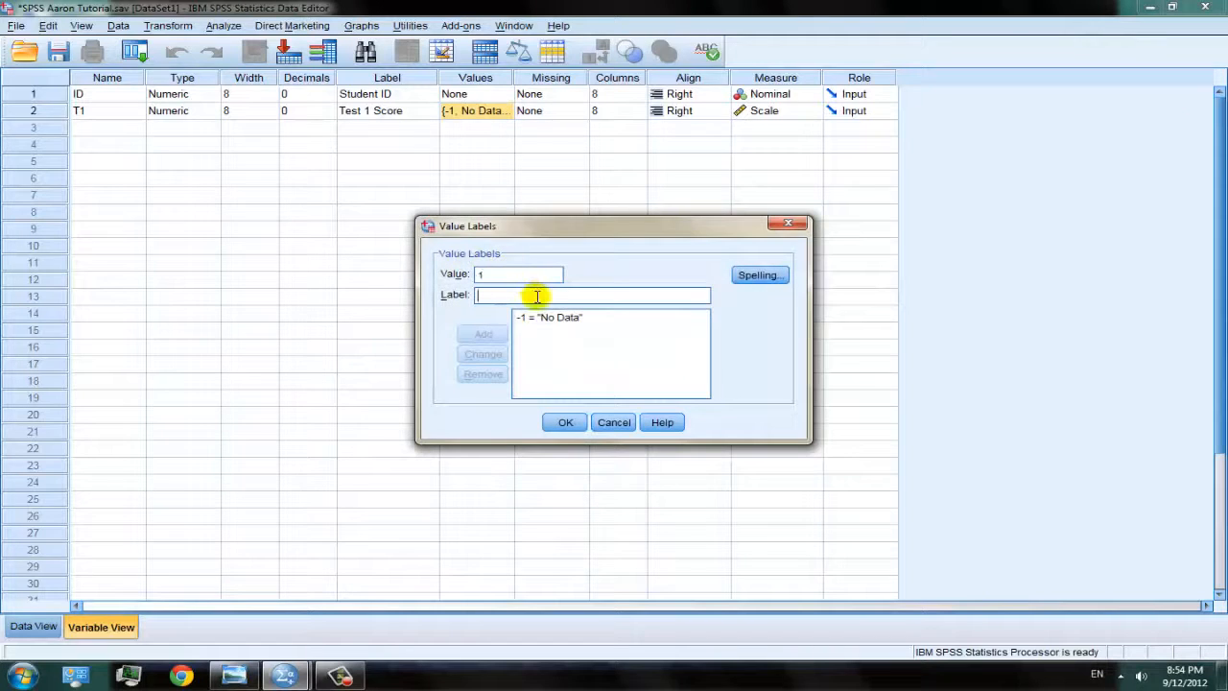
text(Ala)
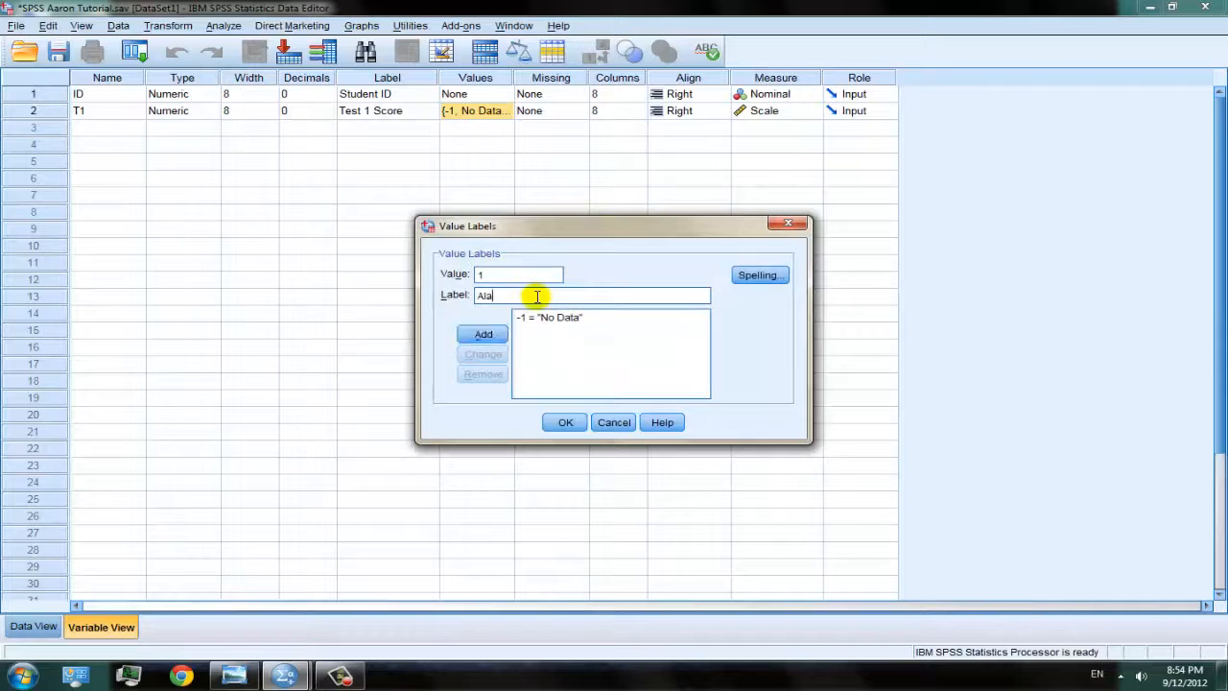
text(bama)
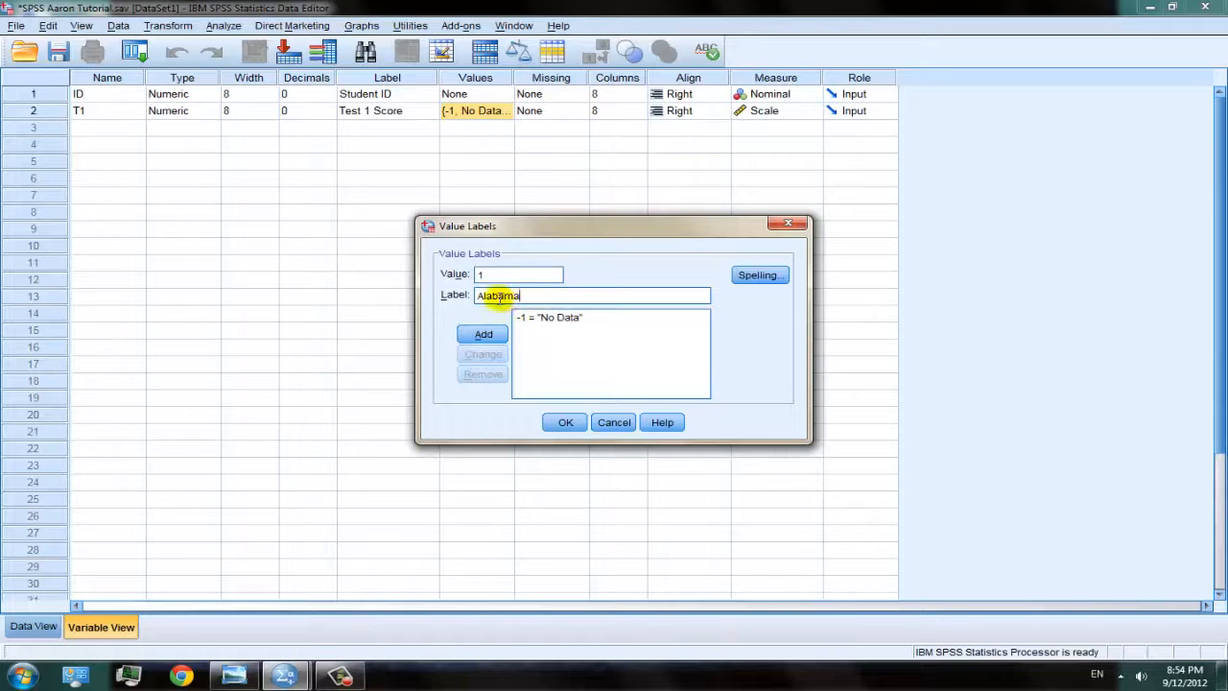
click(484, 335)
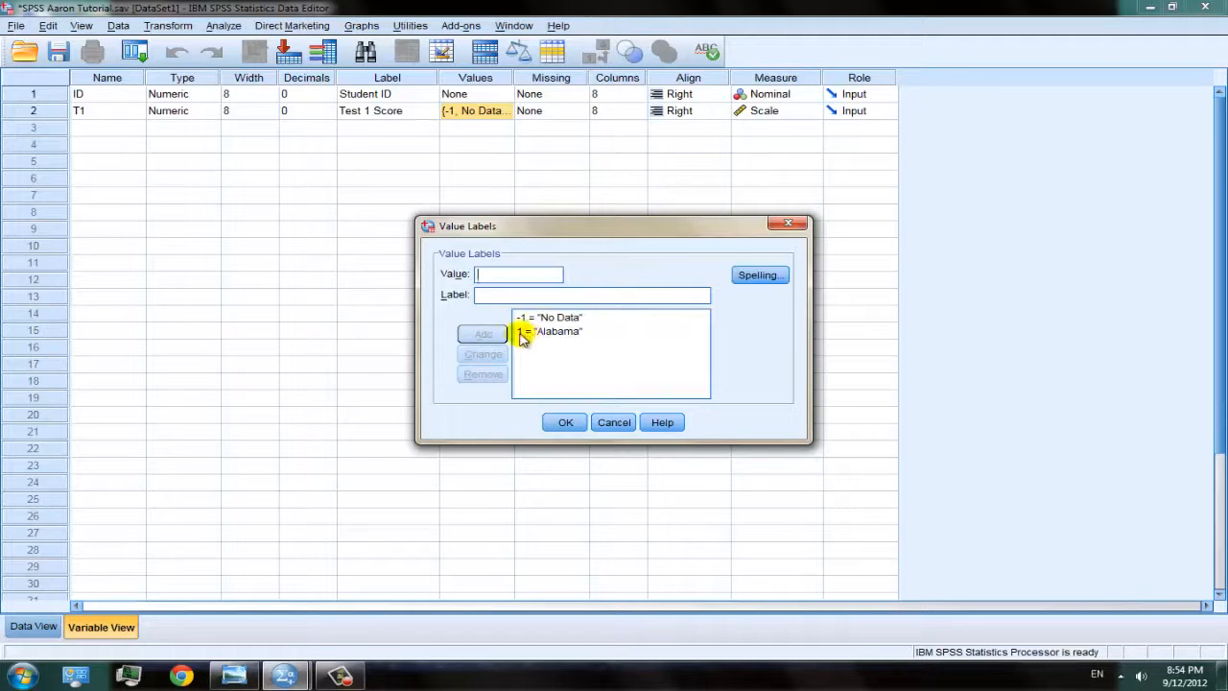
Step: Remove the "Alabama" value label from the T1 variable and accept the value labels
click(573, 333)
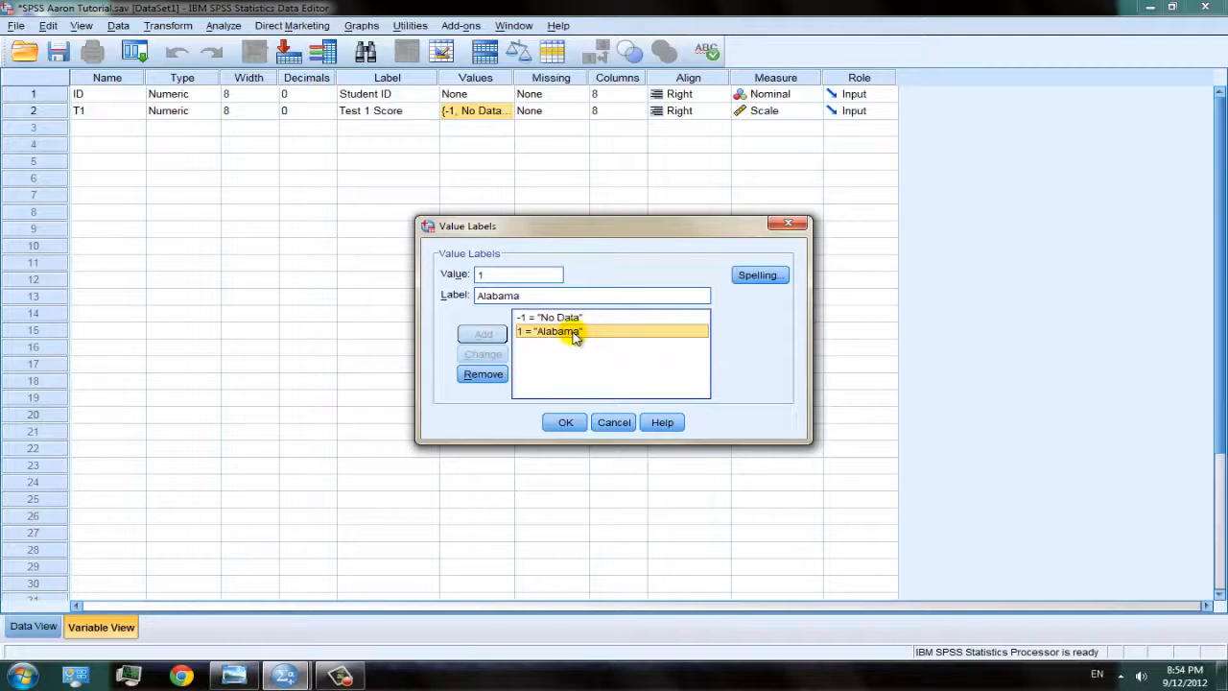
click(494, 376)
click(561, 422)
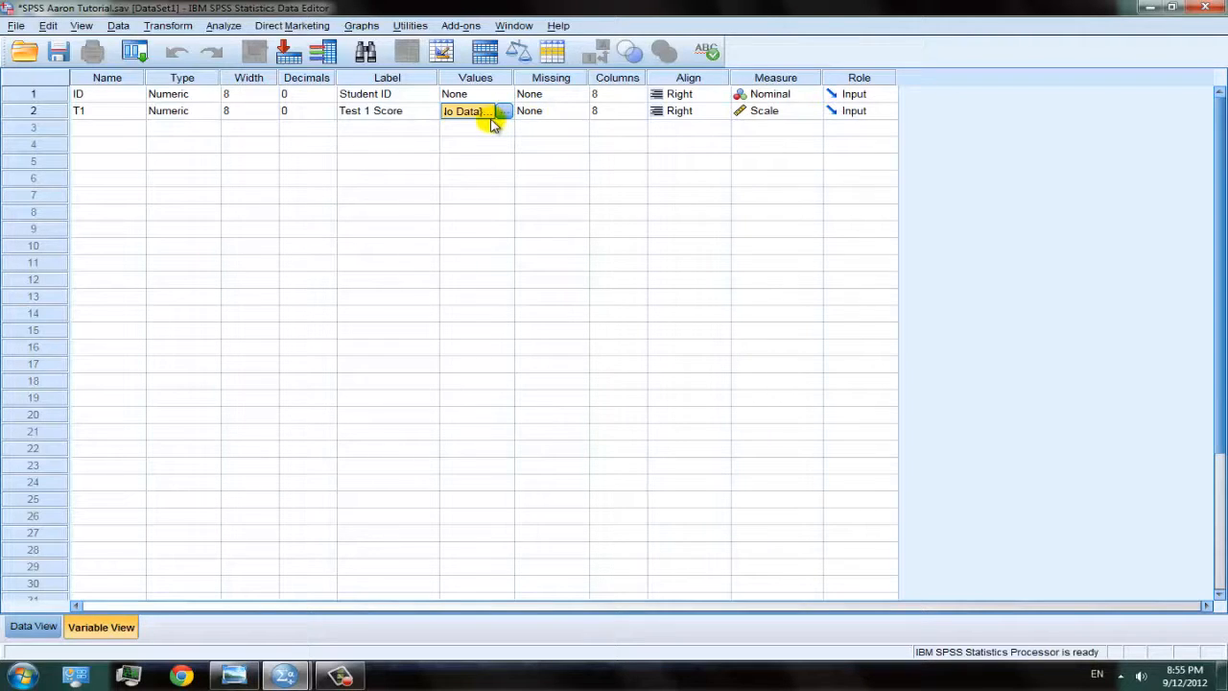
Step: Define -1 as a discrete missing value for the T1 variable
click(560, 111)
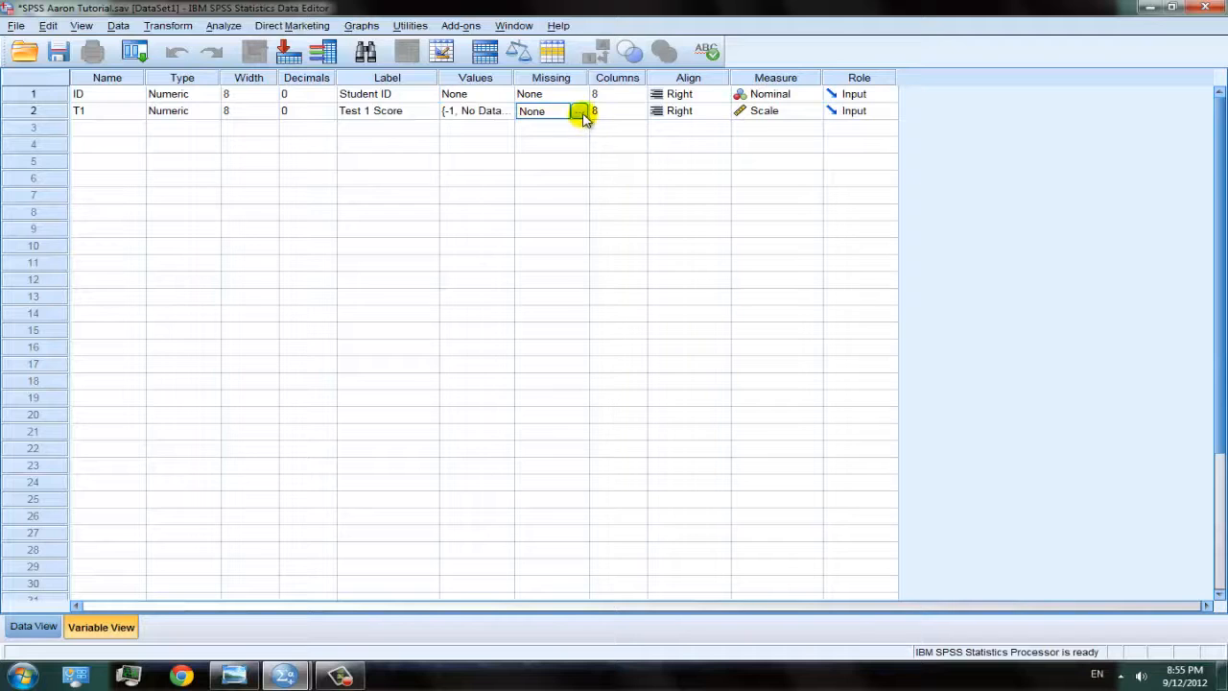
click(580, 112)
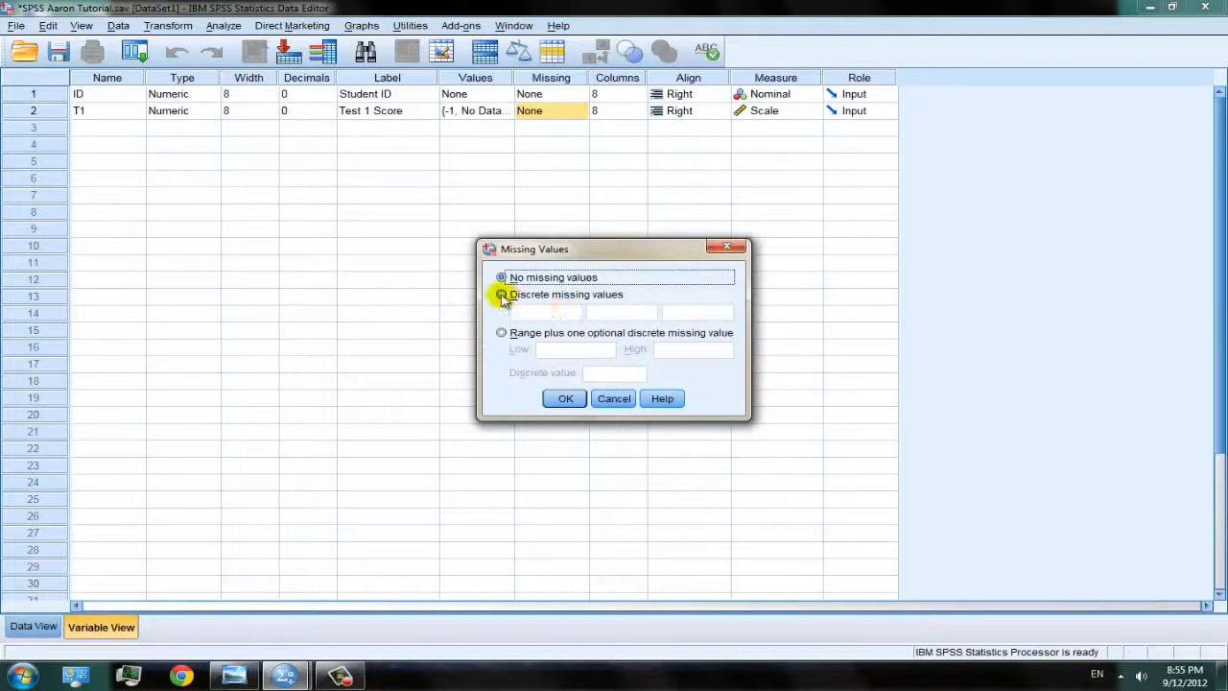
click(502, 295)
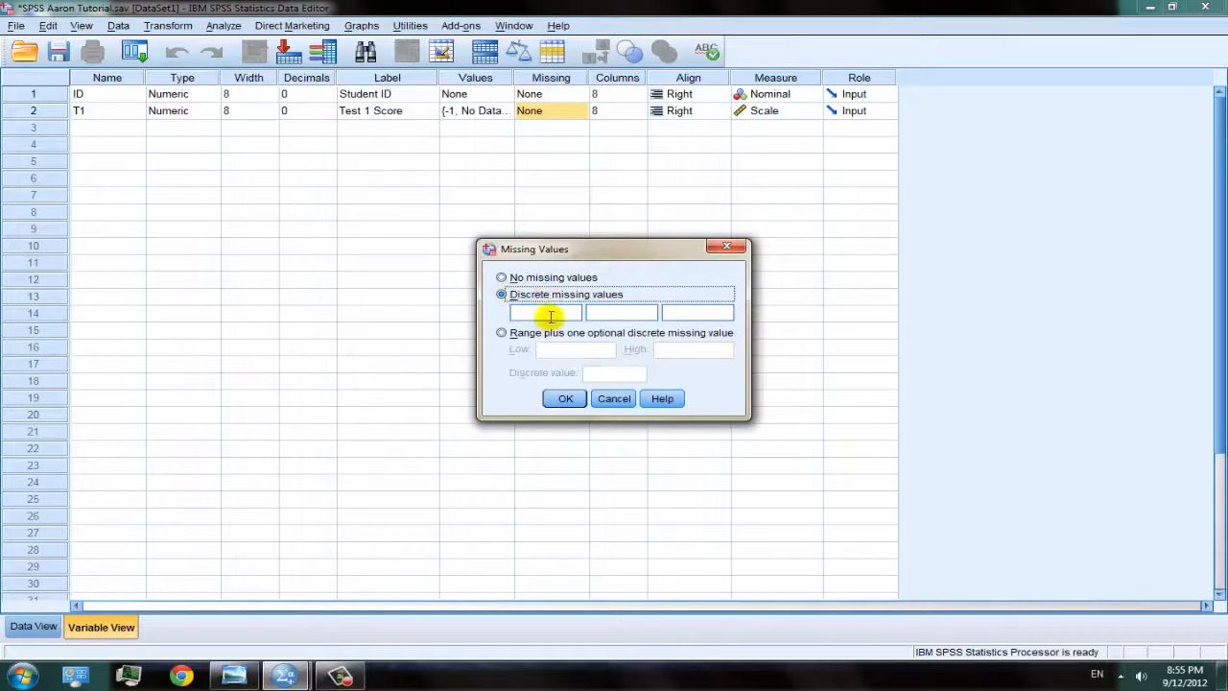
click(550, 314)
text(-1)
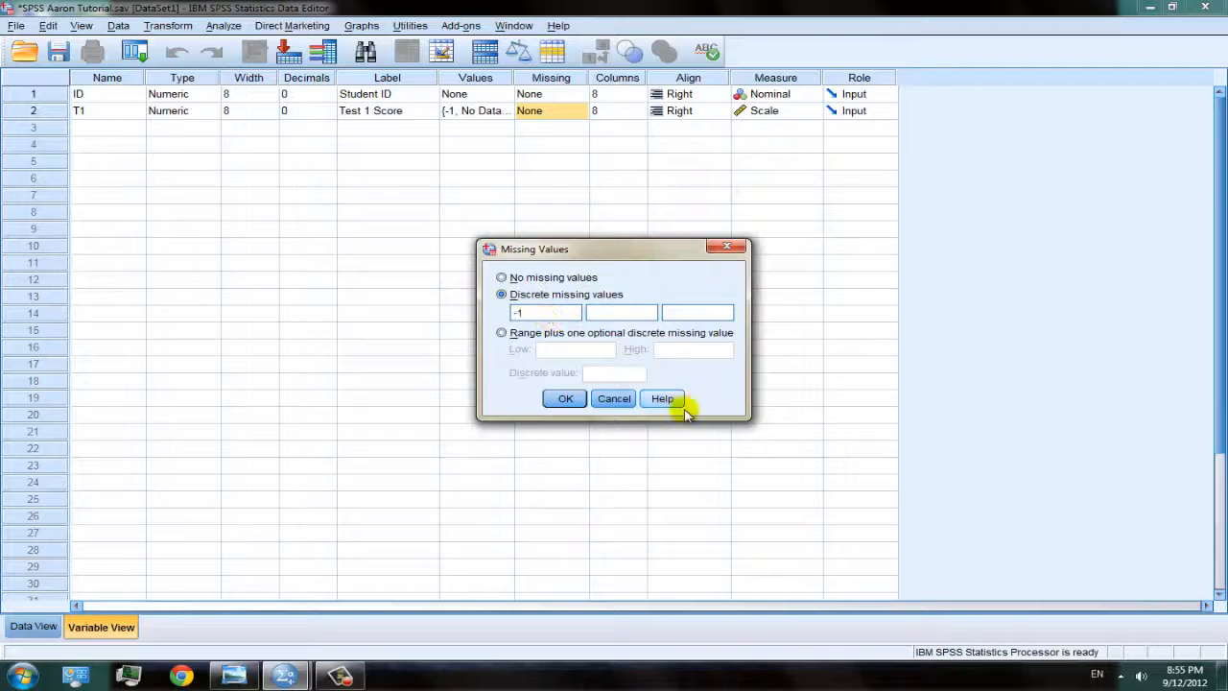
click(566, 399)
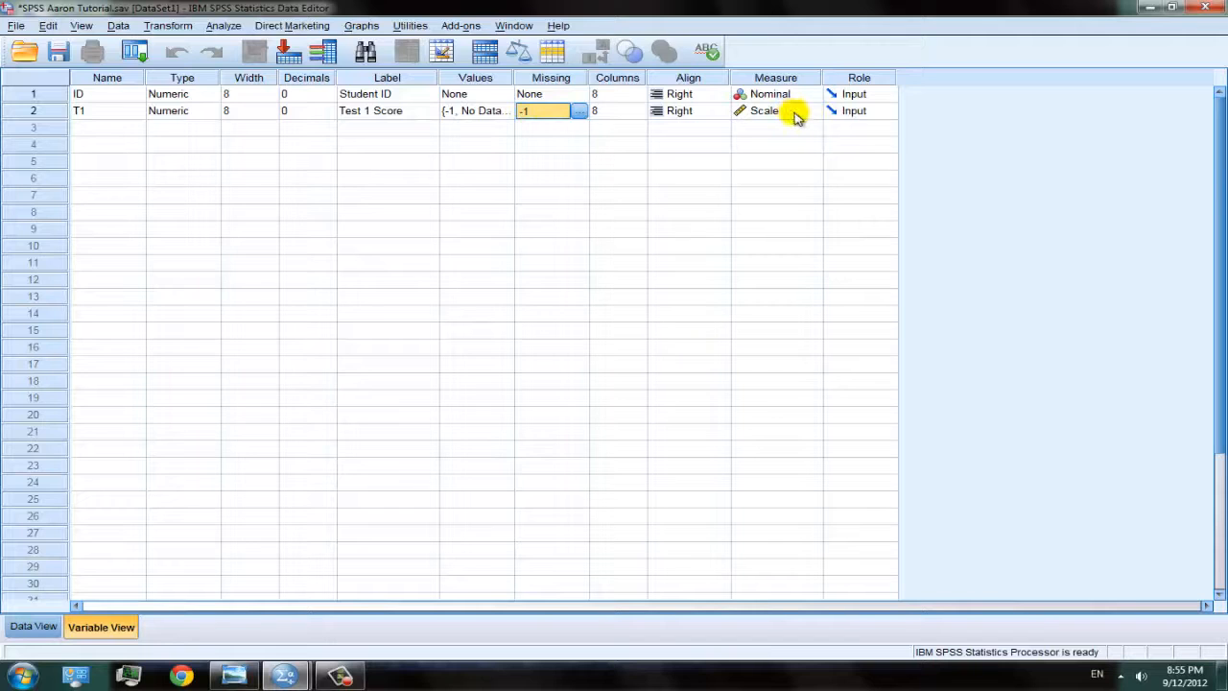
Step: Copy the whole T1 variable definition and paste it into row 3
click(32, 113)
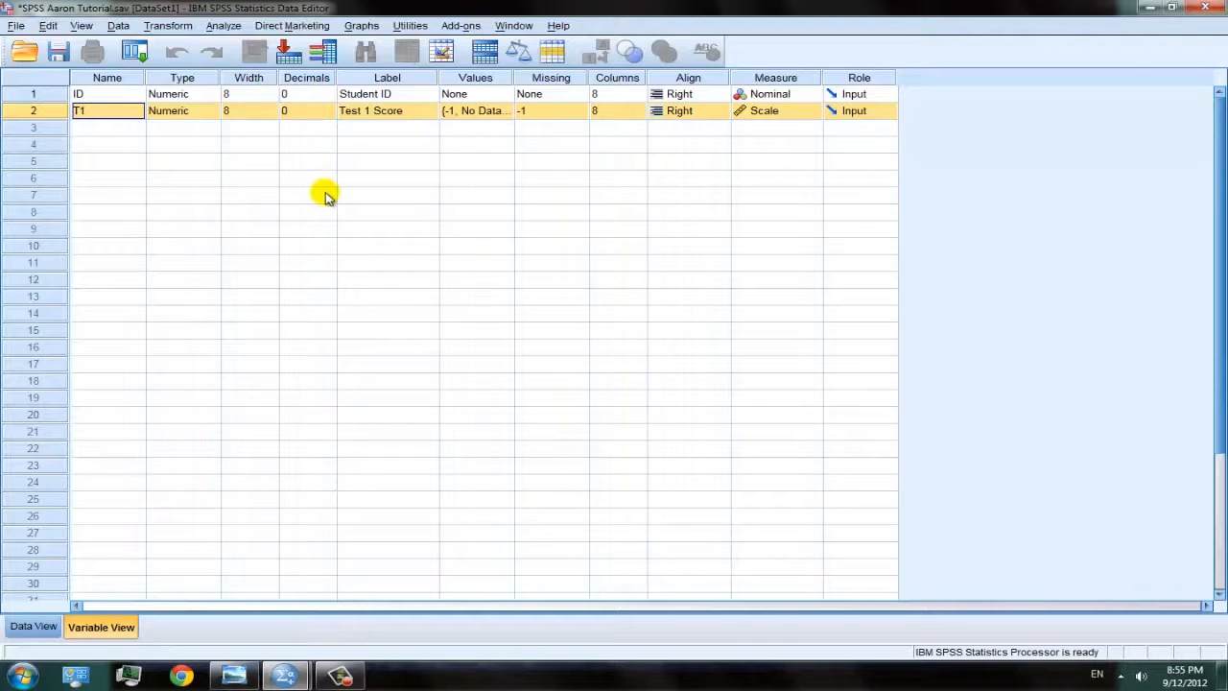
right_click(34, 114)
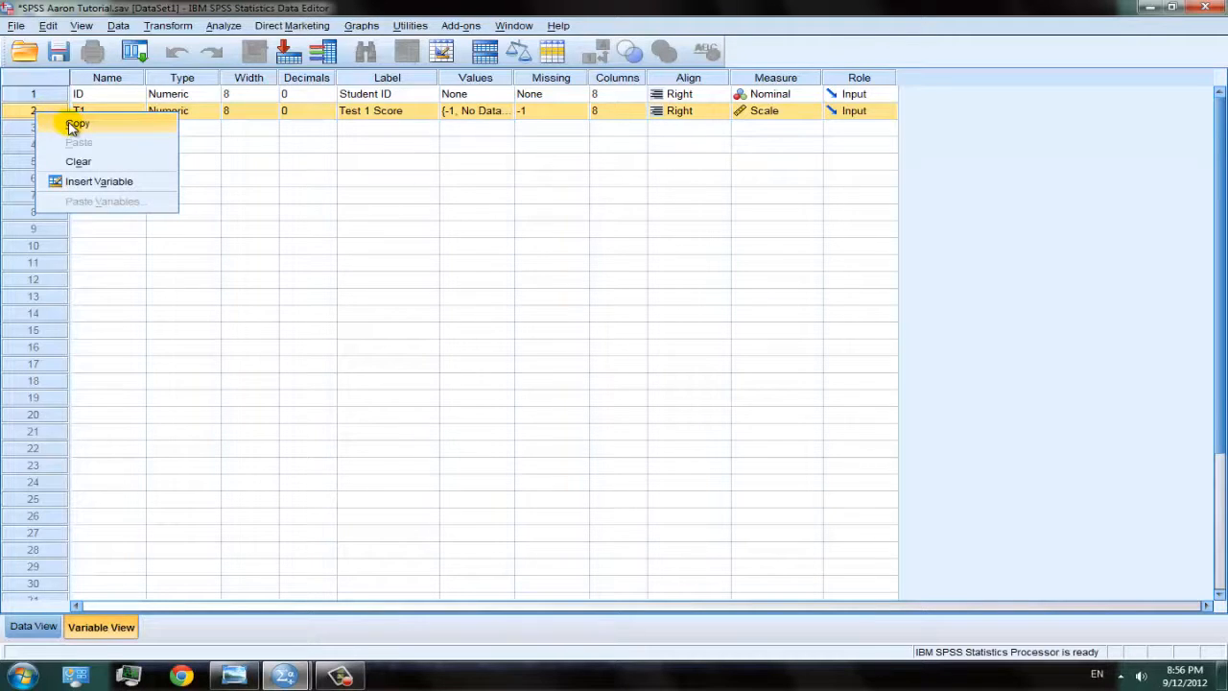
click(79, 125)
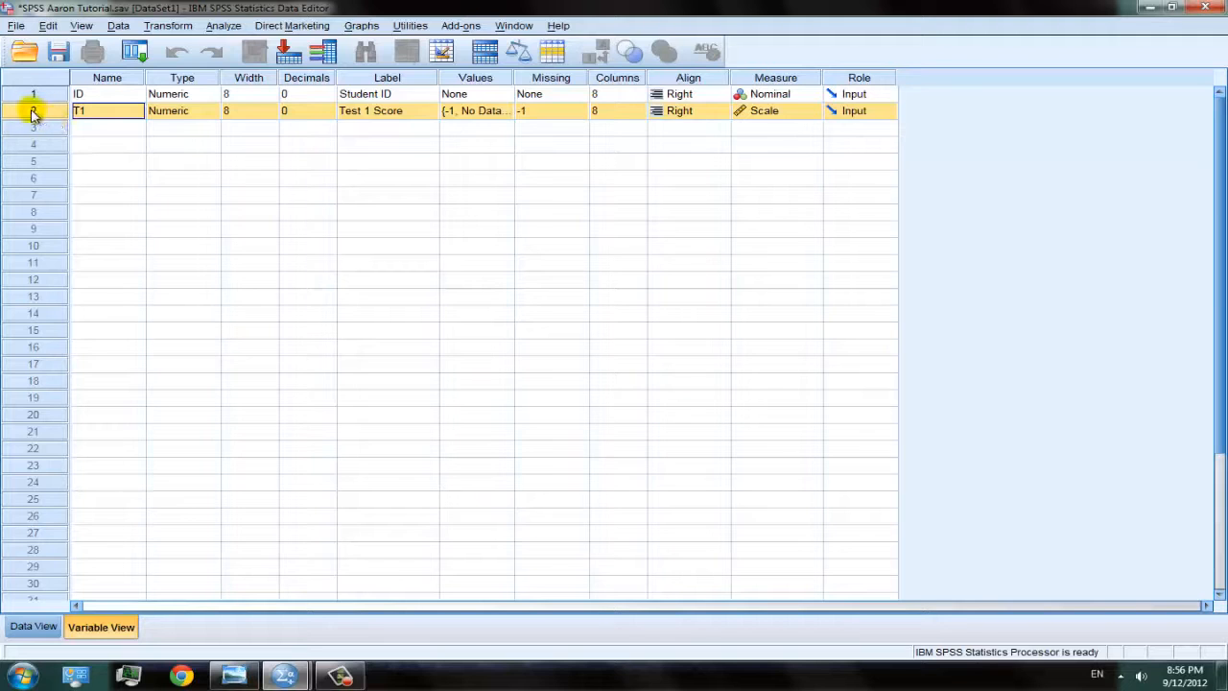
click(42, 130)
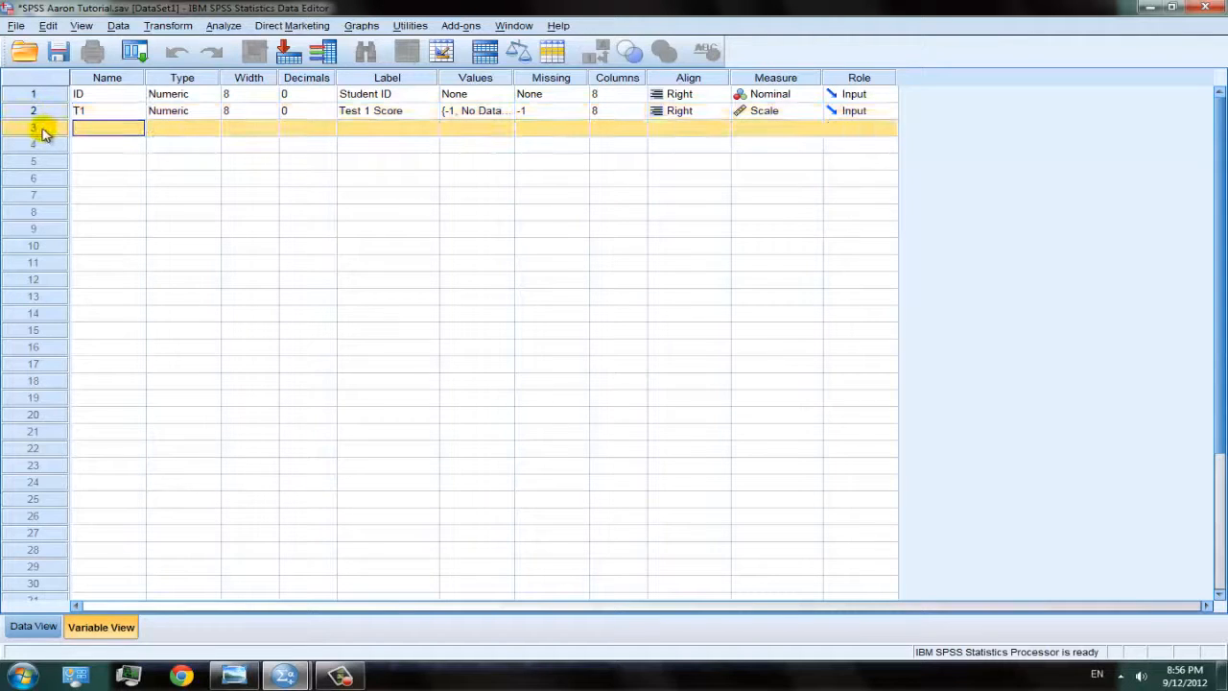
right_click(42, 132)
click(77, 159)
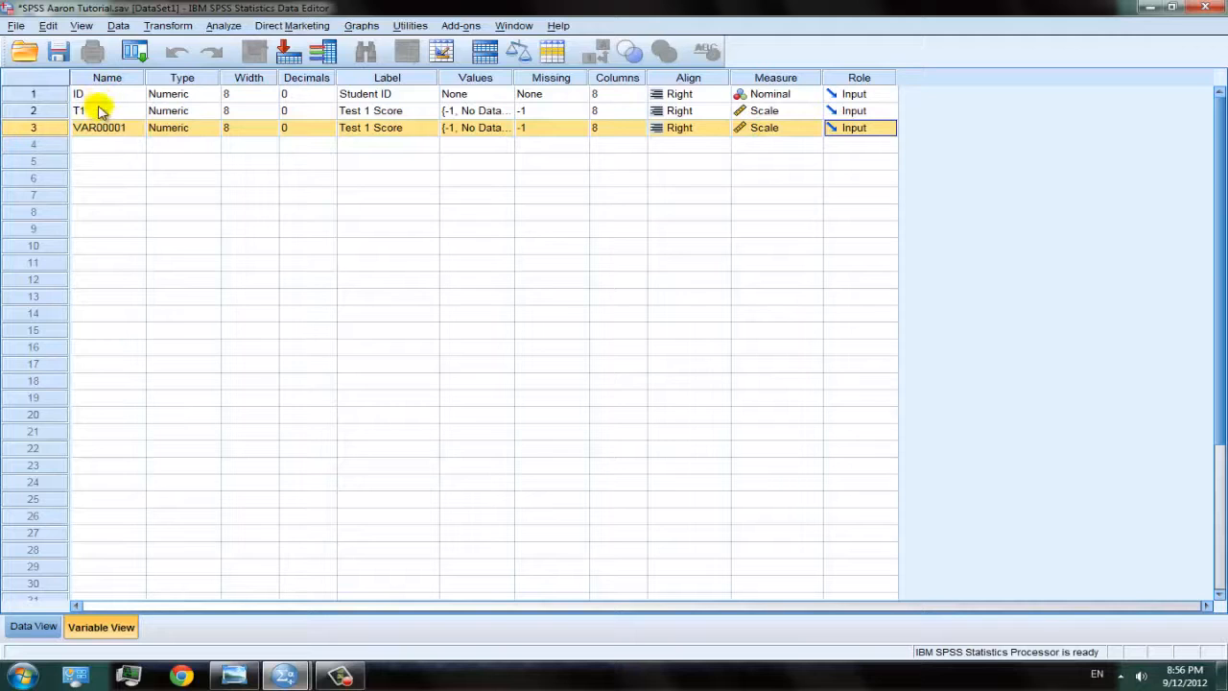
Step: Rename the pasted variable in row 3 as T2 and change its label to "Test 2 Score"
click(118, 126)
click(130, 126)
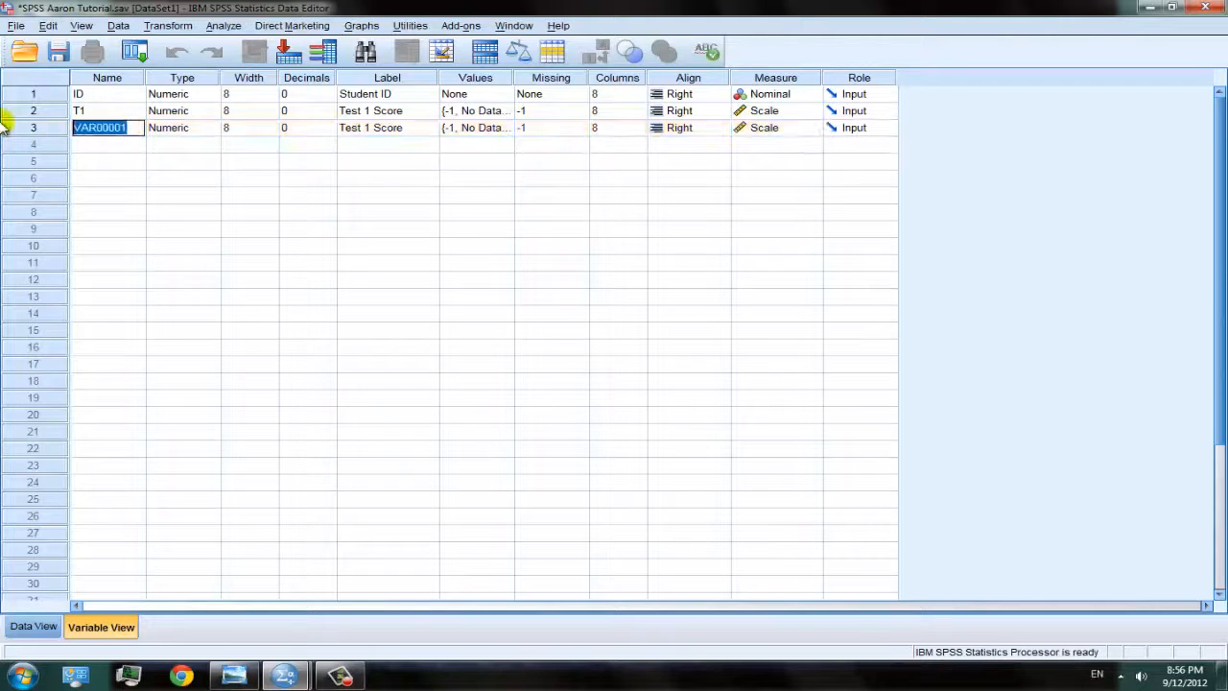
text(T2)
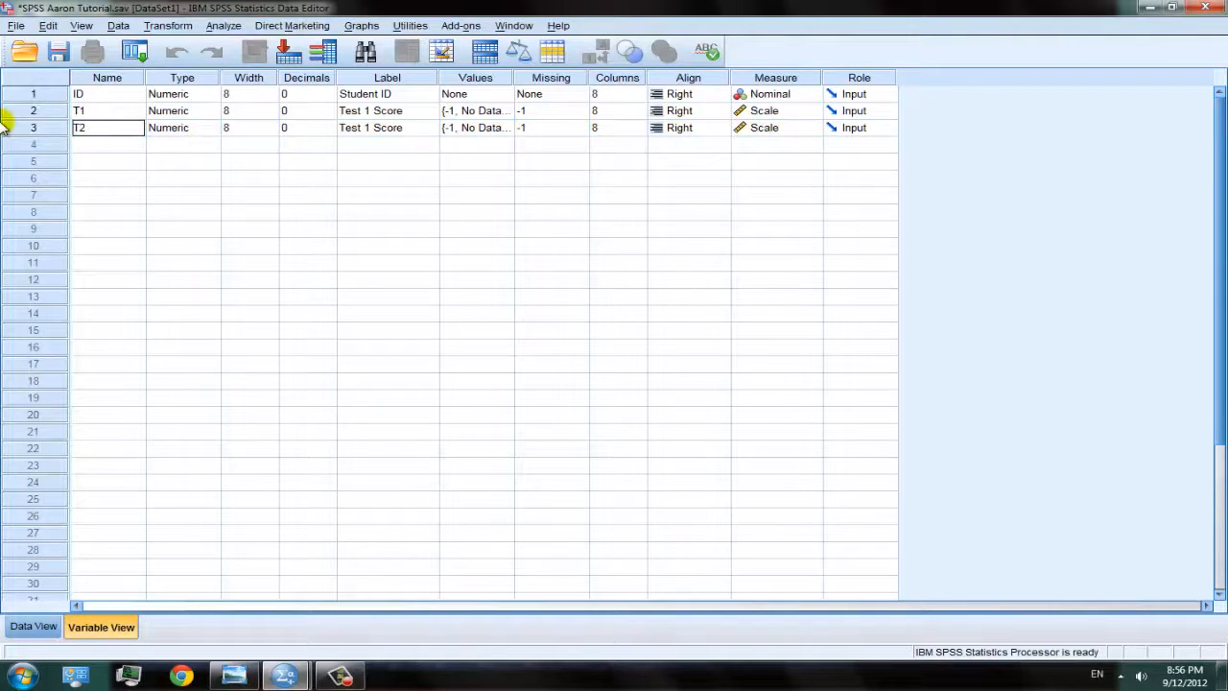
click(364, 127)
double_click(365, 127)
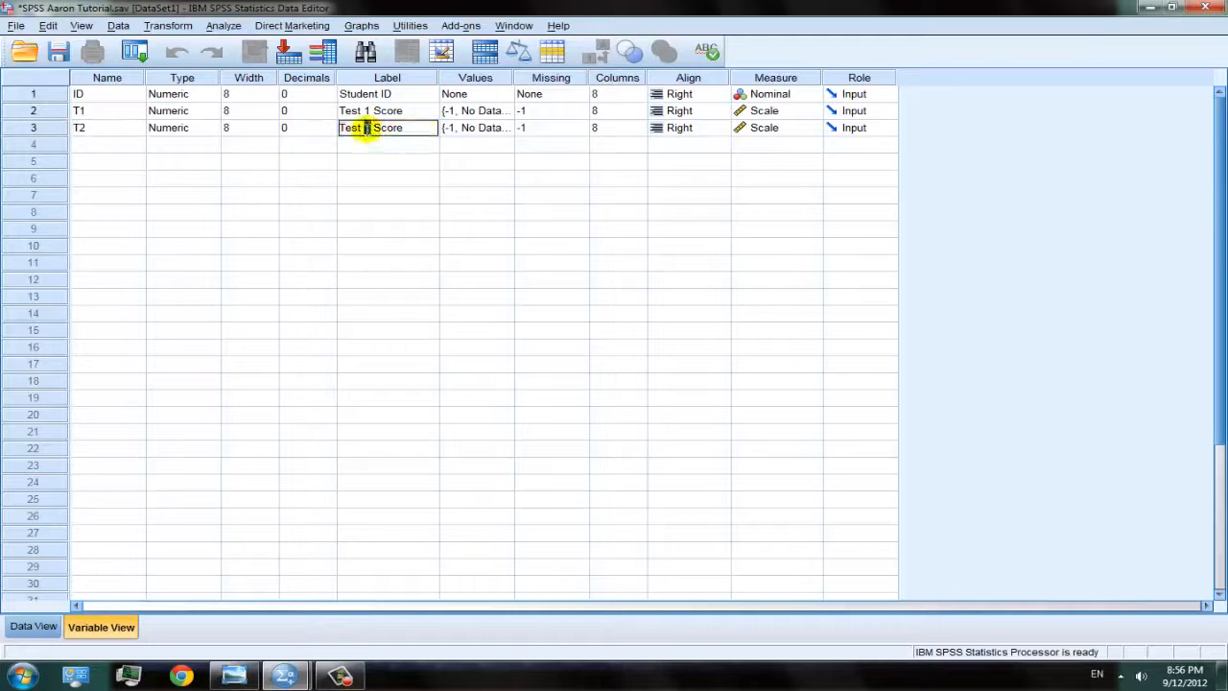
text(2)
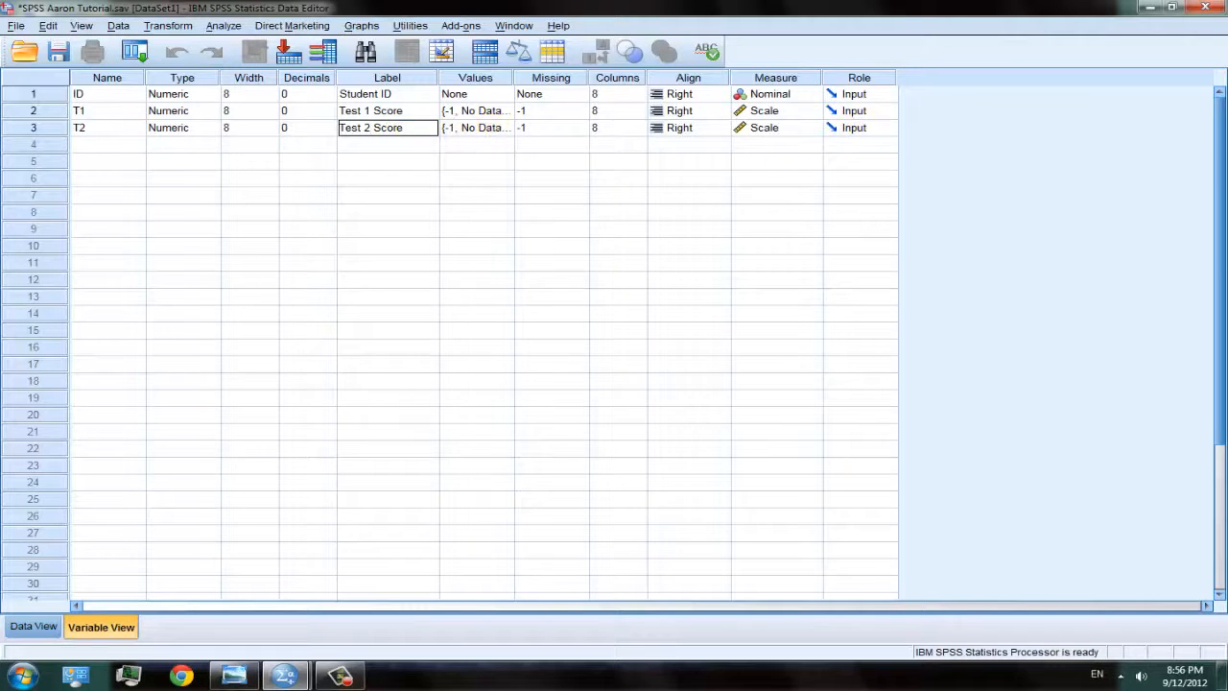
Step: Copy the whole T2 variable definition and paste it into row 4
click(50, 129)
right_click(52, 133)
click(59, 139)
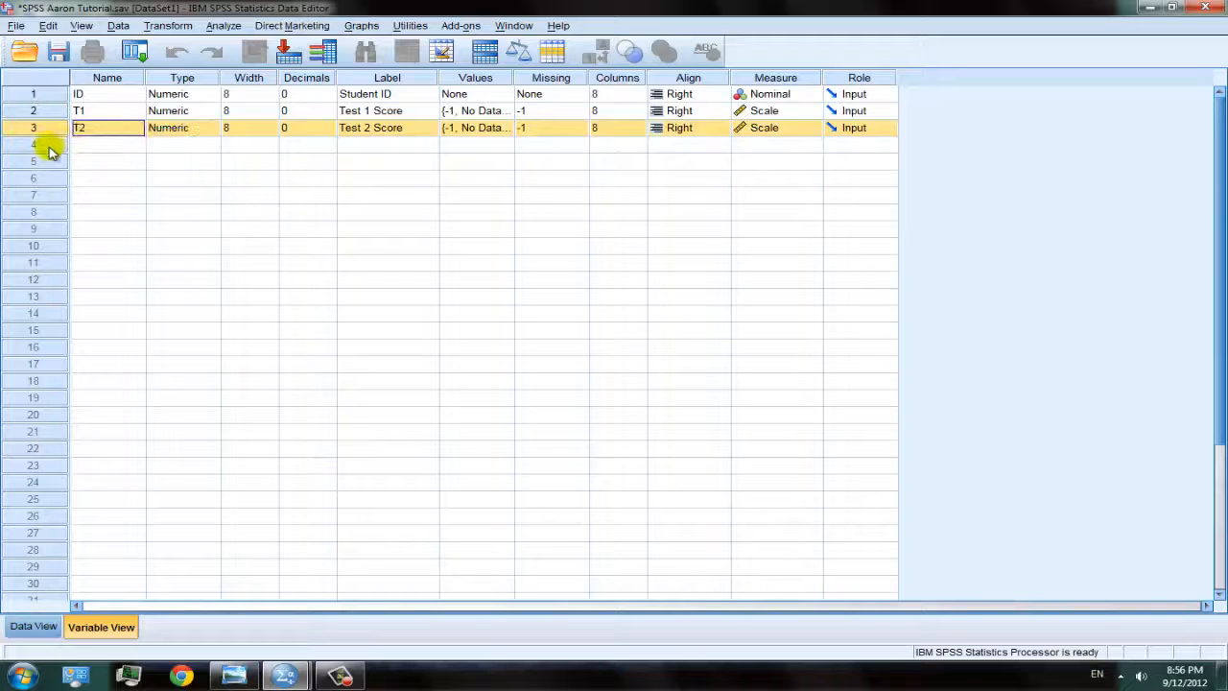
right_click(49, 146)
click(93, 178)
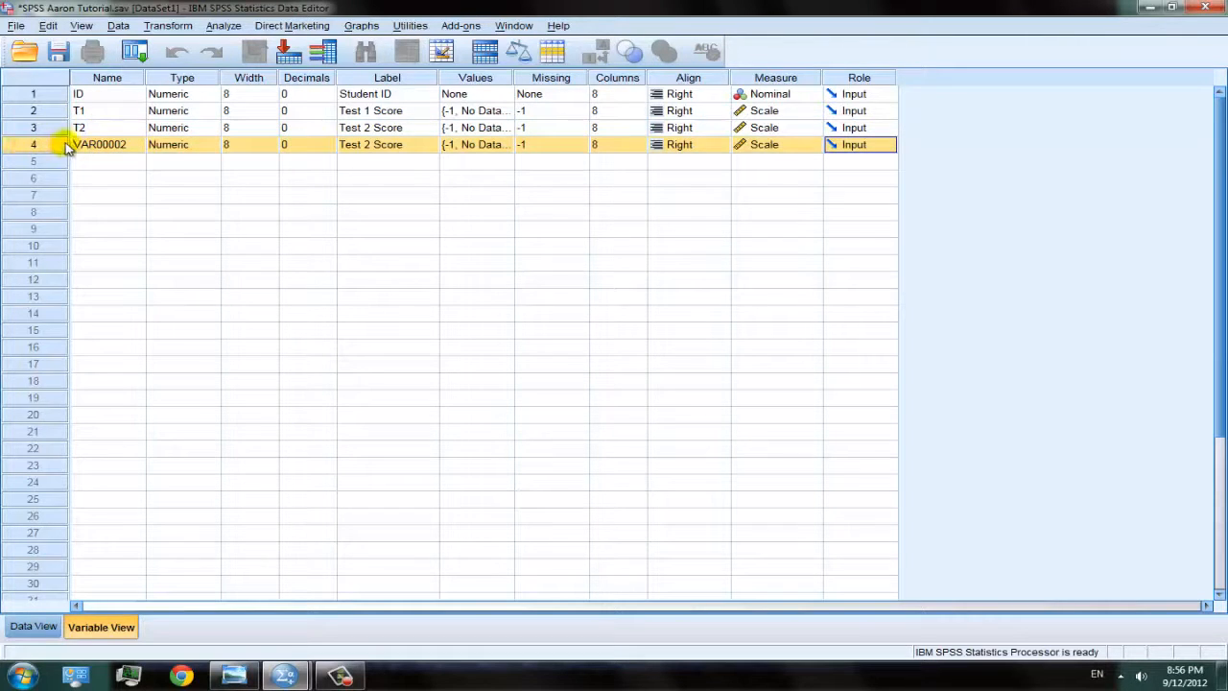
Step: Rename the pasted variable in row 4 as MID and change its label to "Midterm Score"
click(107, 143)
click(139, 144)
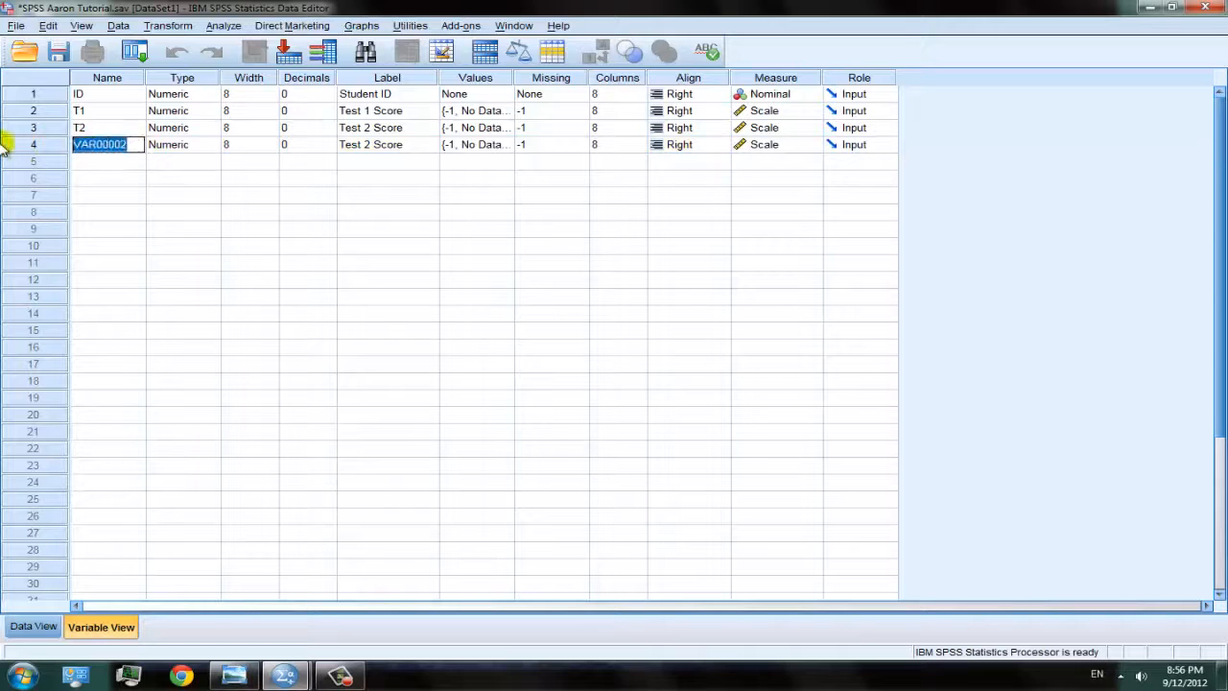
text(MID)
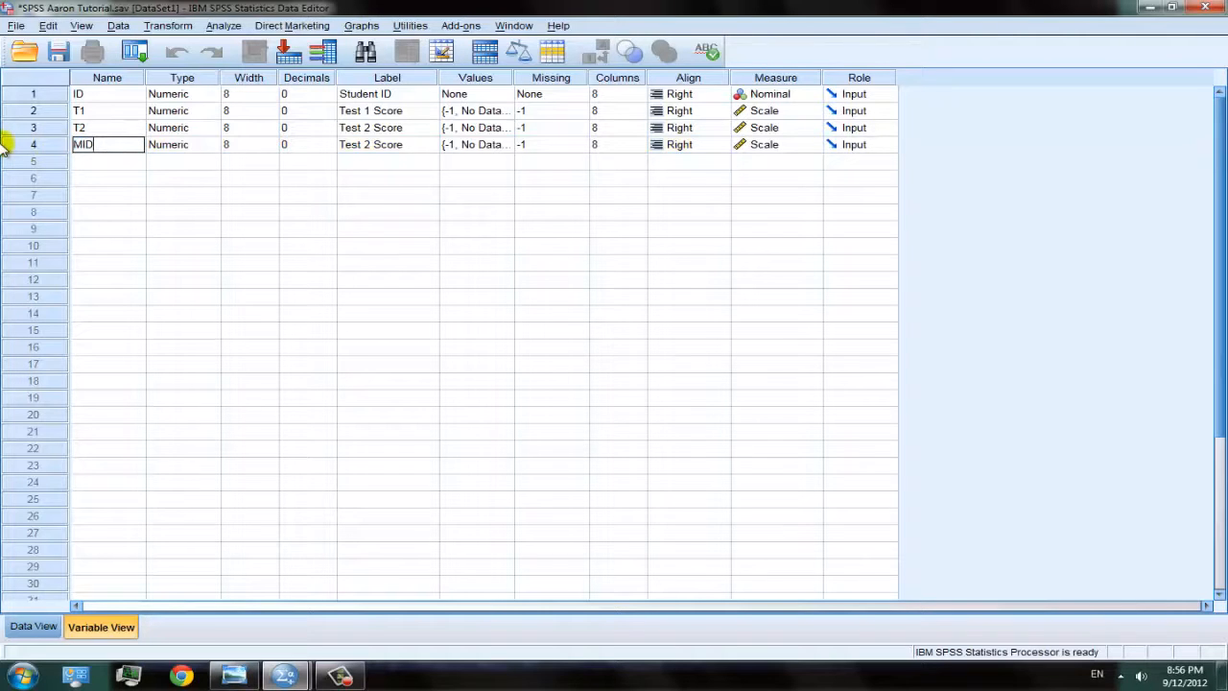
click(383, 144)
click(398, 144)
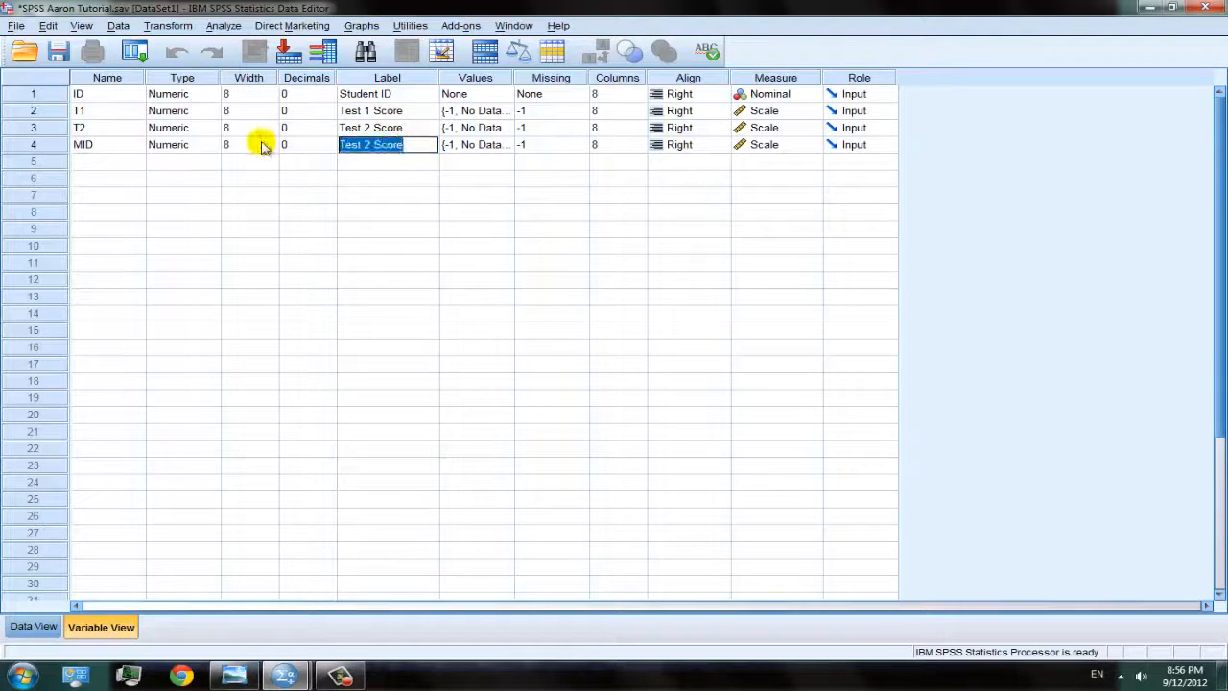
text(Midterm Sc)
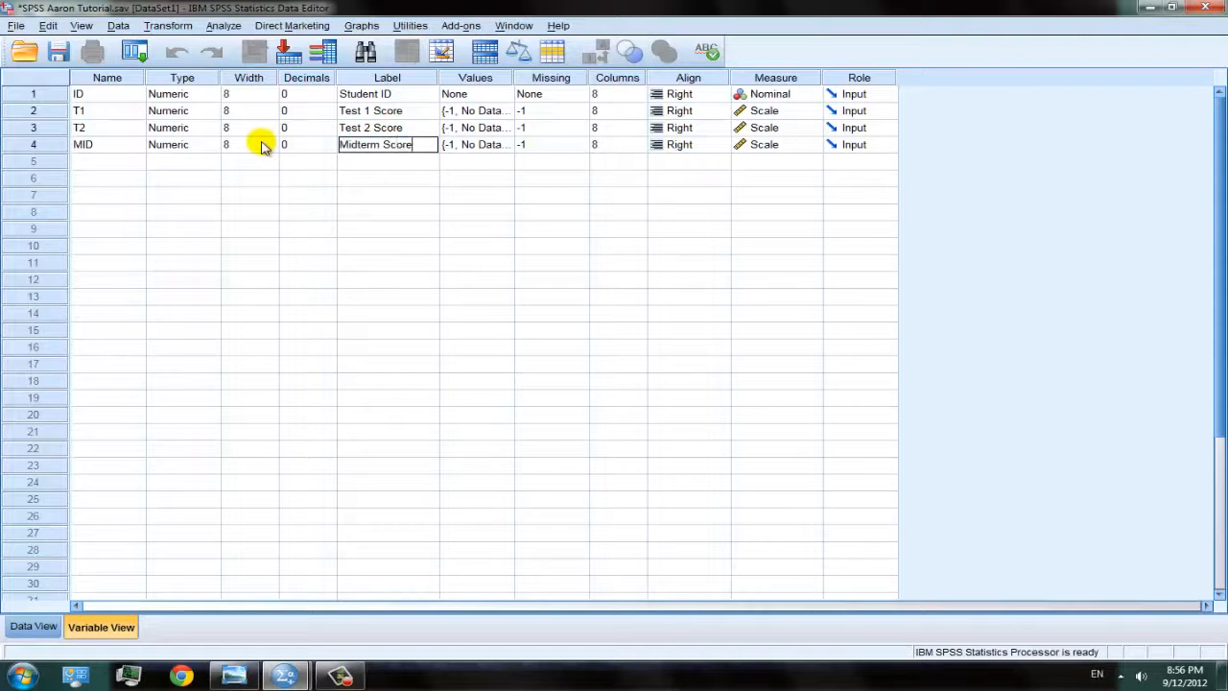
text(ore)
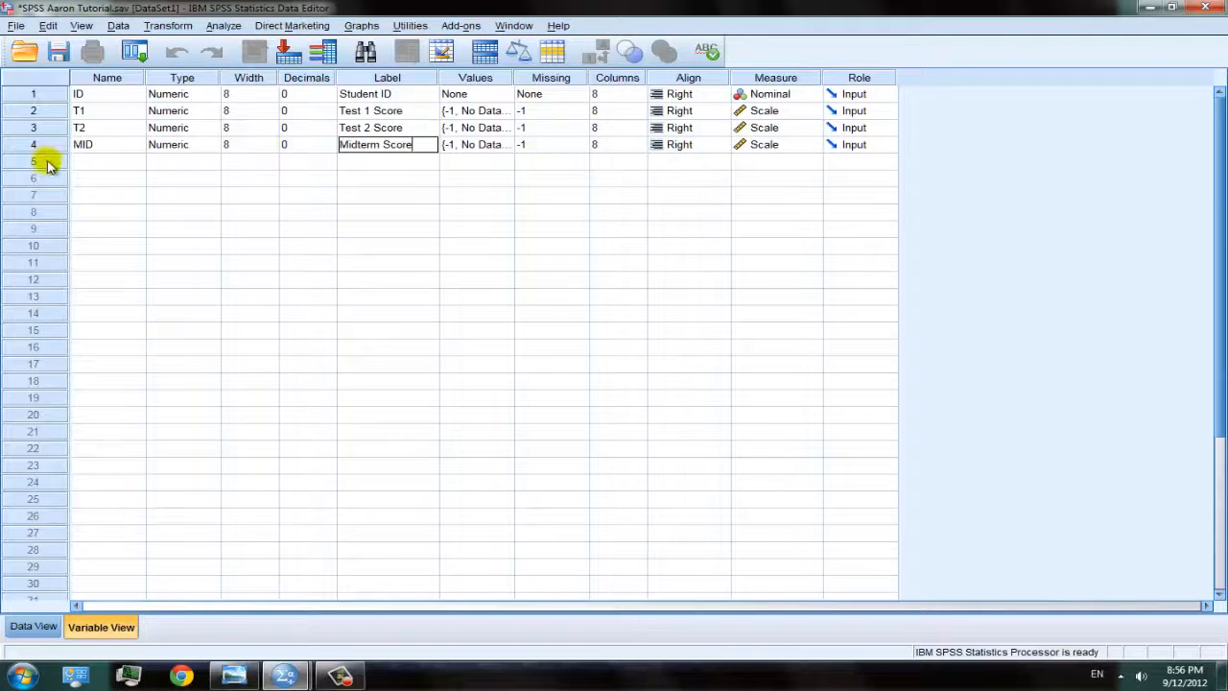
Step: Paste the copied T2 variable definition into row 5 and select that row
right_click(43, 161)
click(75, 196)
right_click(50, 179)
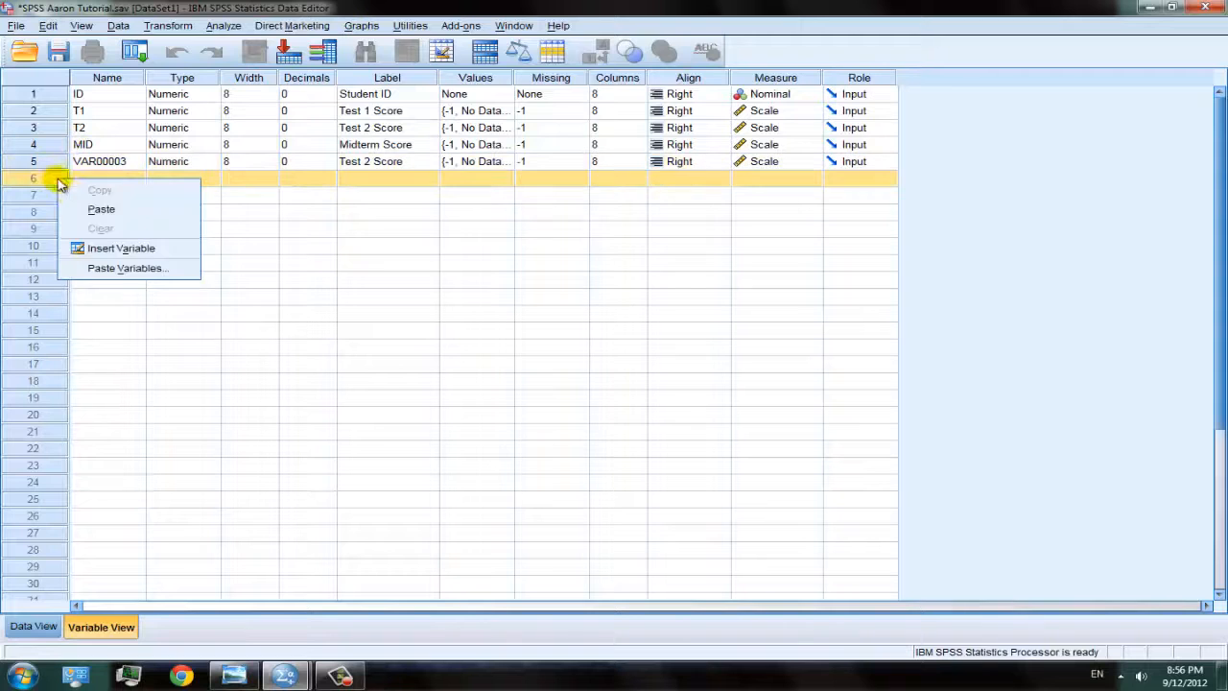
click(46, 163)
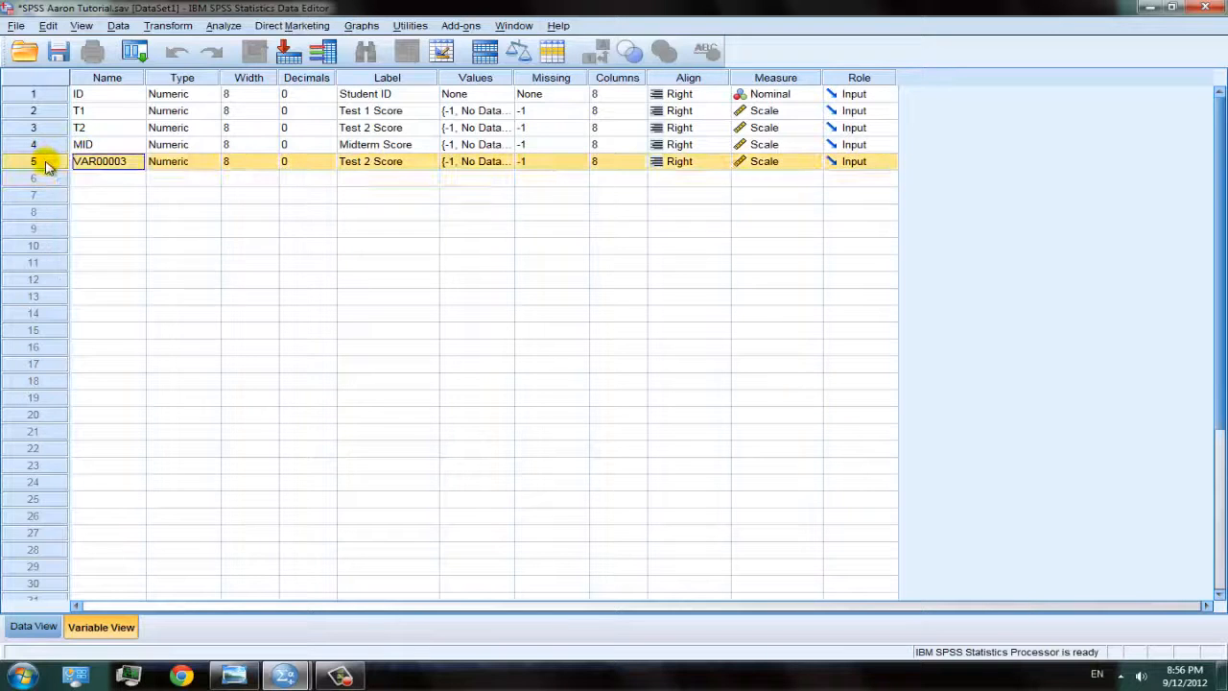
Step: Paste the copied T2 variable definition into row 6
click(110, 163)
click(39, 180)
right_click(38, 181)
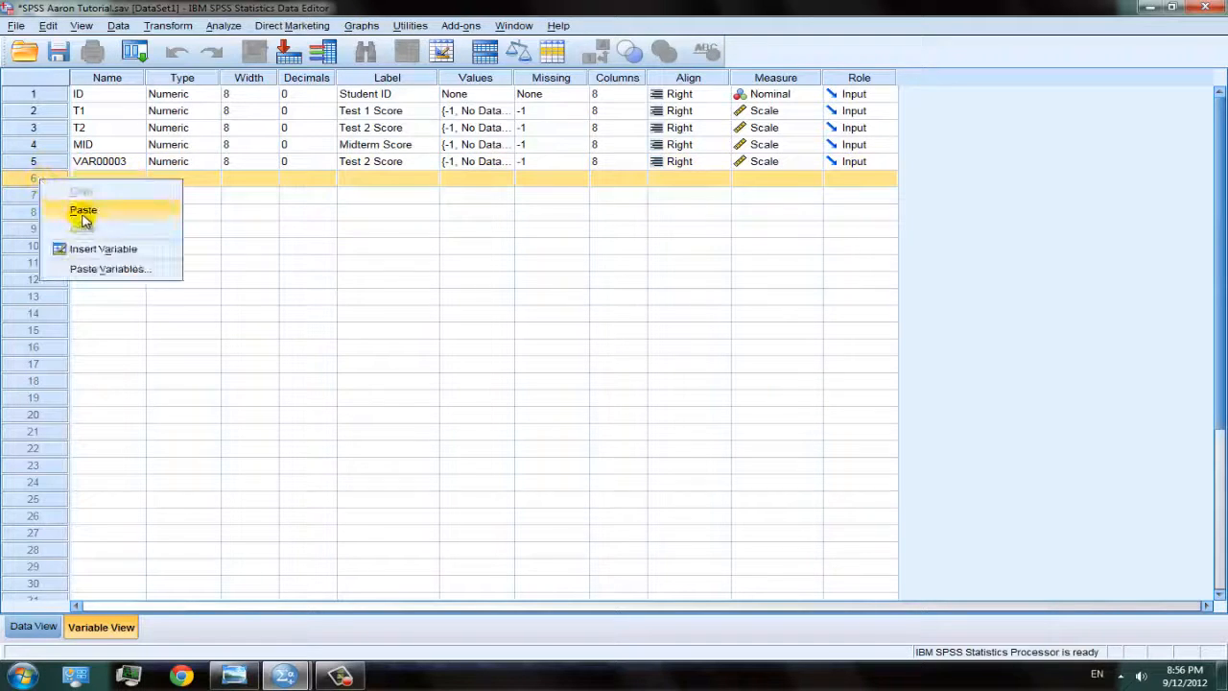
click(77, 207)
Step: Rename the pasted variable in row 5 as T3 and change its label to "Test 3 Score"
click(134, 161)
click(135, 161)
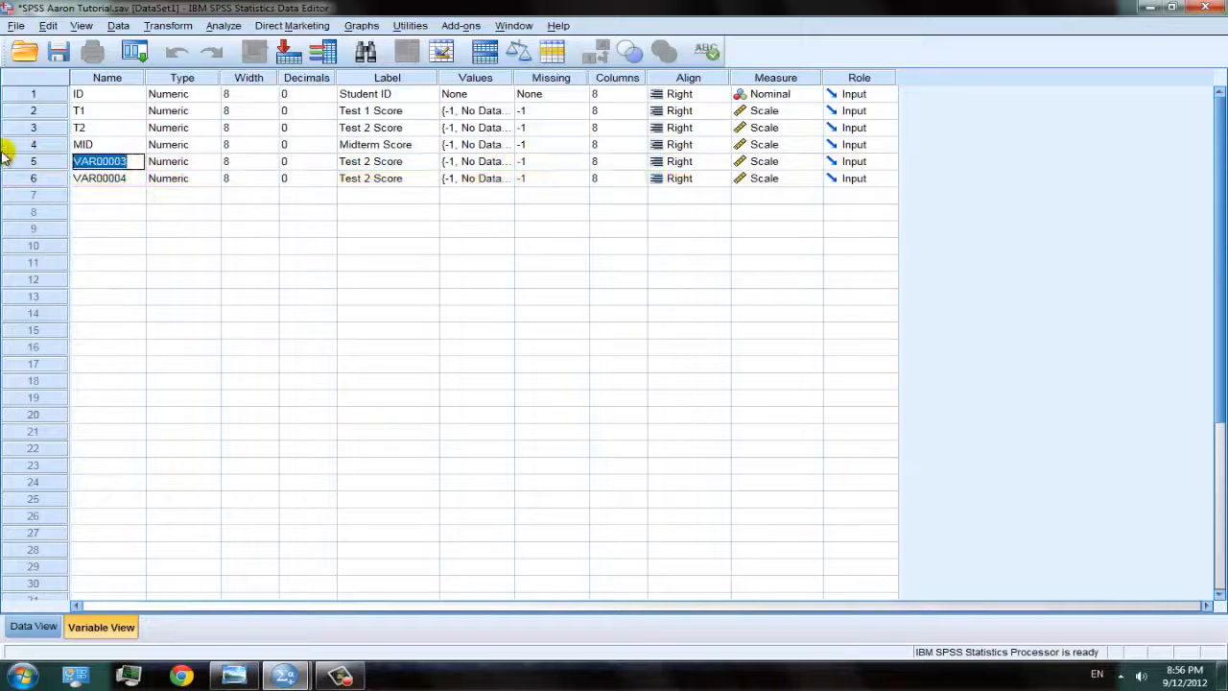
text(T3)
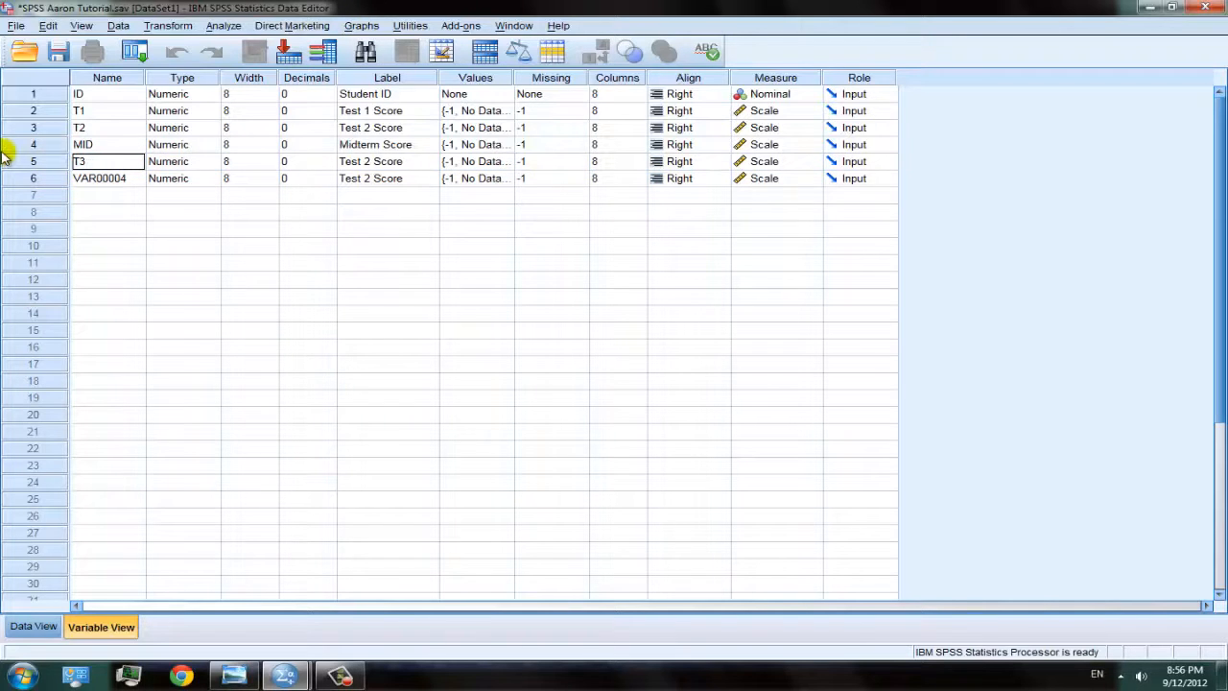
double_click(376, 160)
drag(372, 161, 364, 161)
text(3)
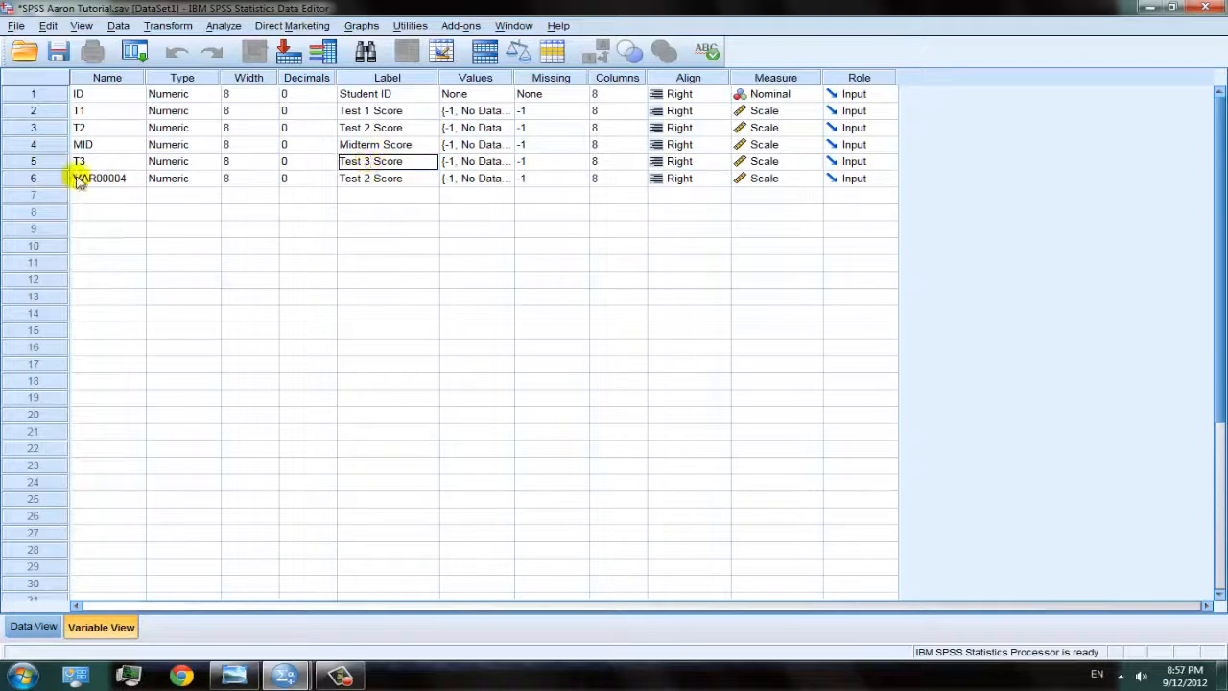
Step: Rename the pasted variable in row 6 as FINAL and change its label to "Final Score"
click(107, 179)
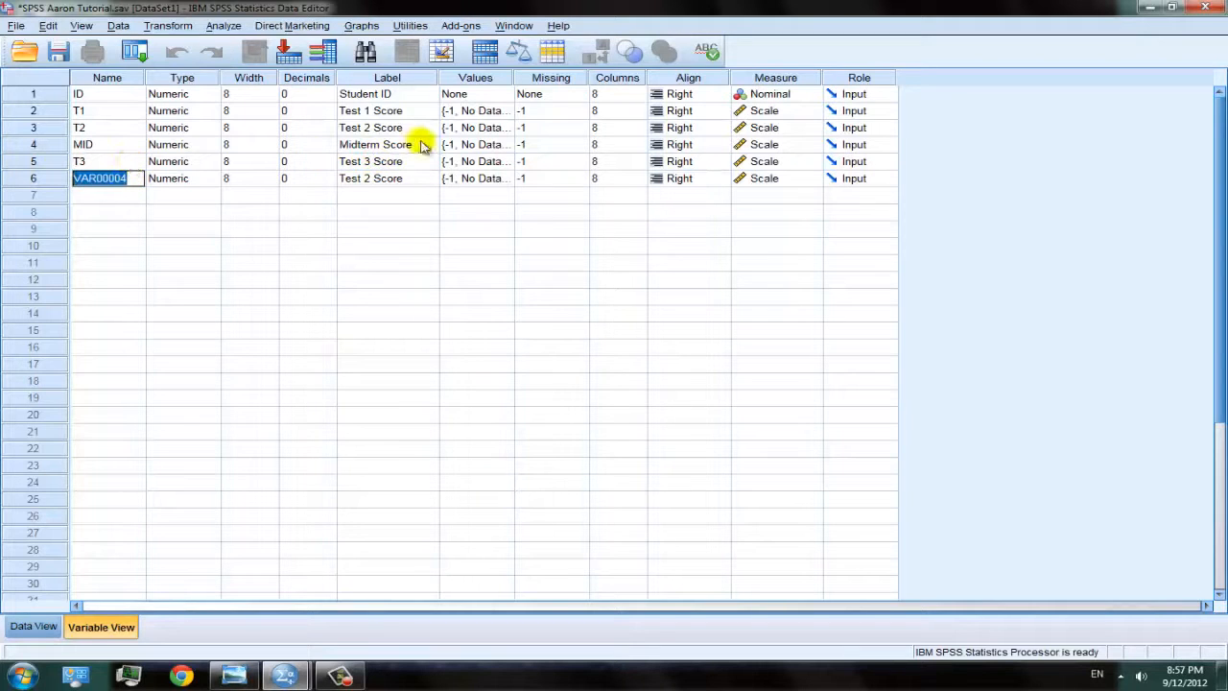
text(Fi)
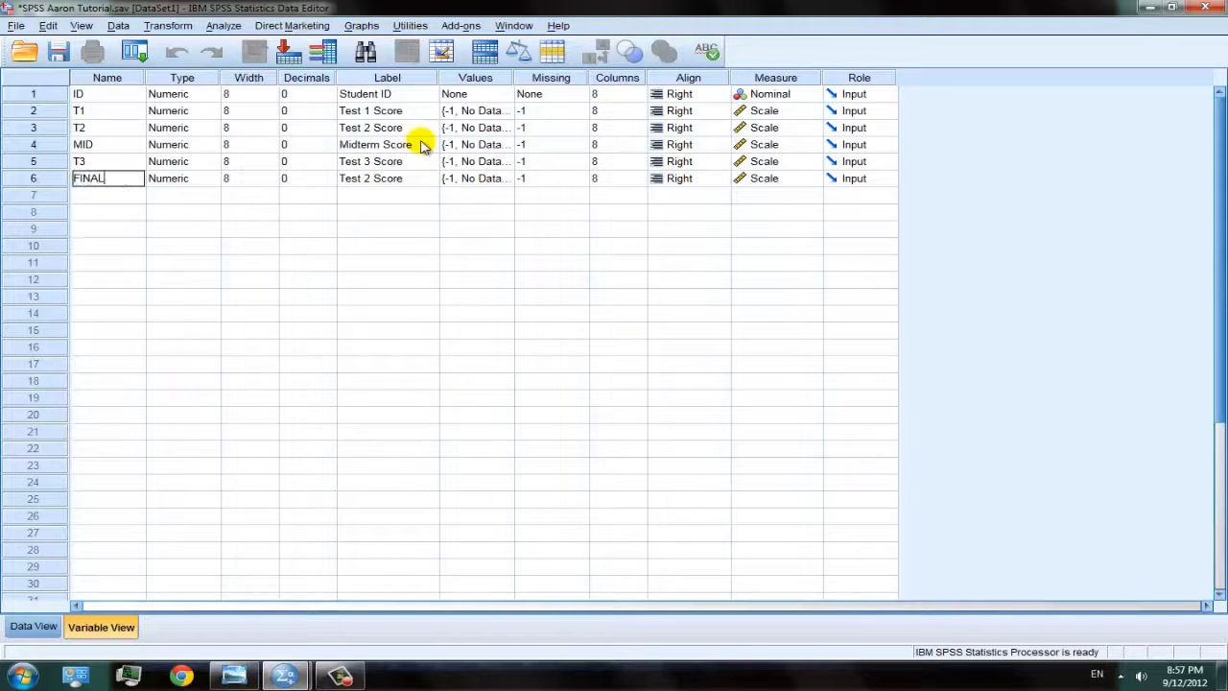
click(395, 178)
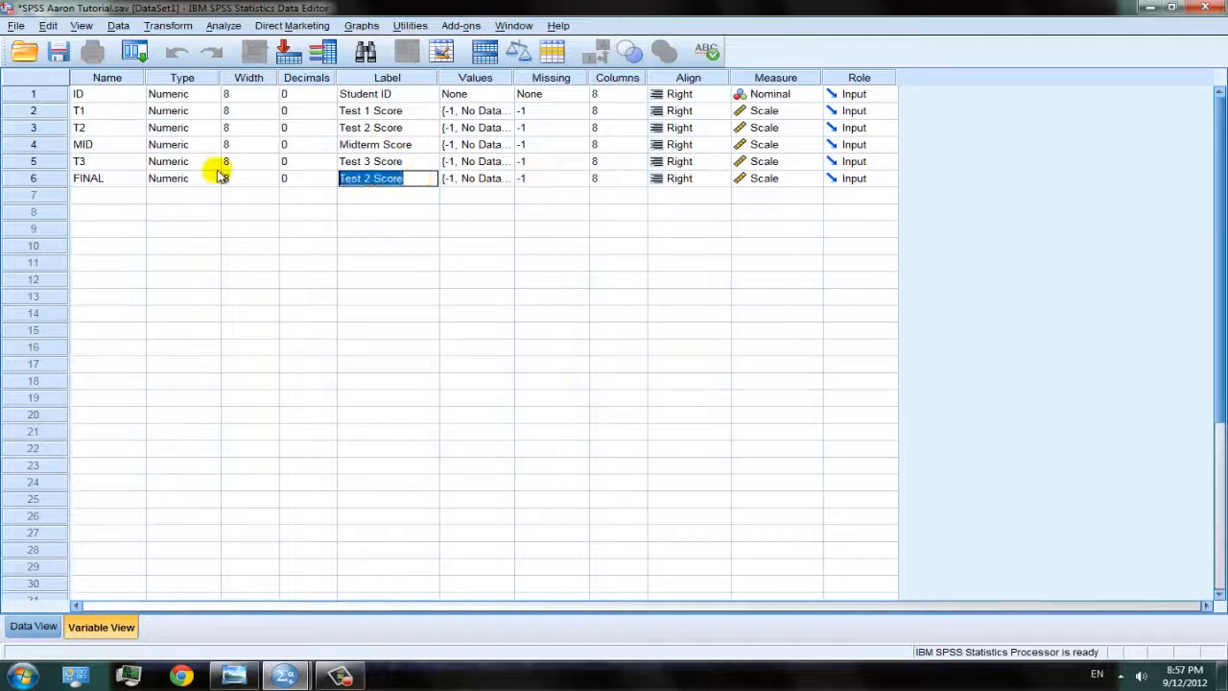
text(FINA)
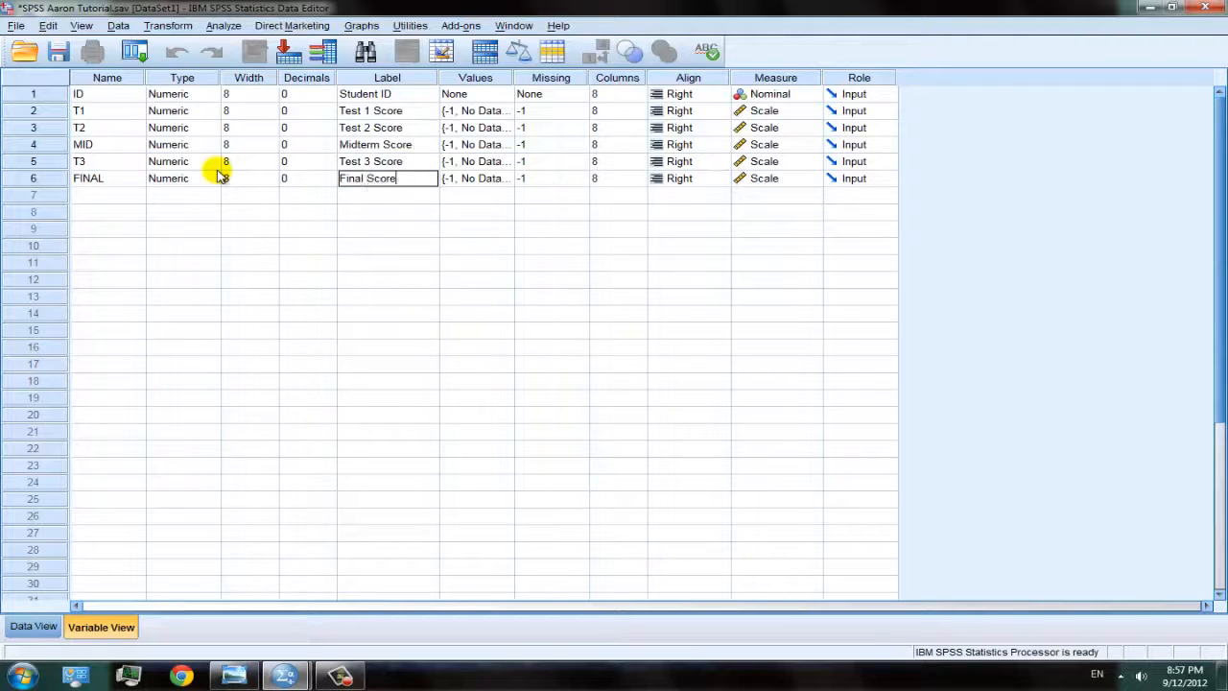
click(436, 211)
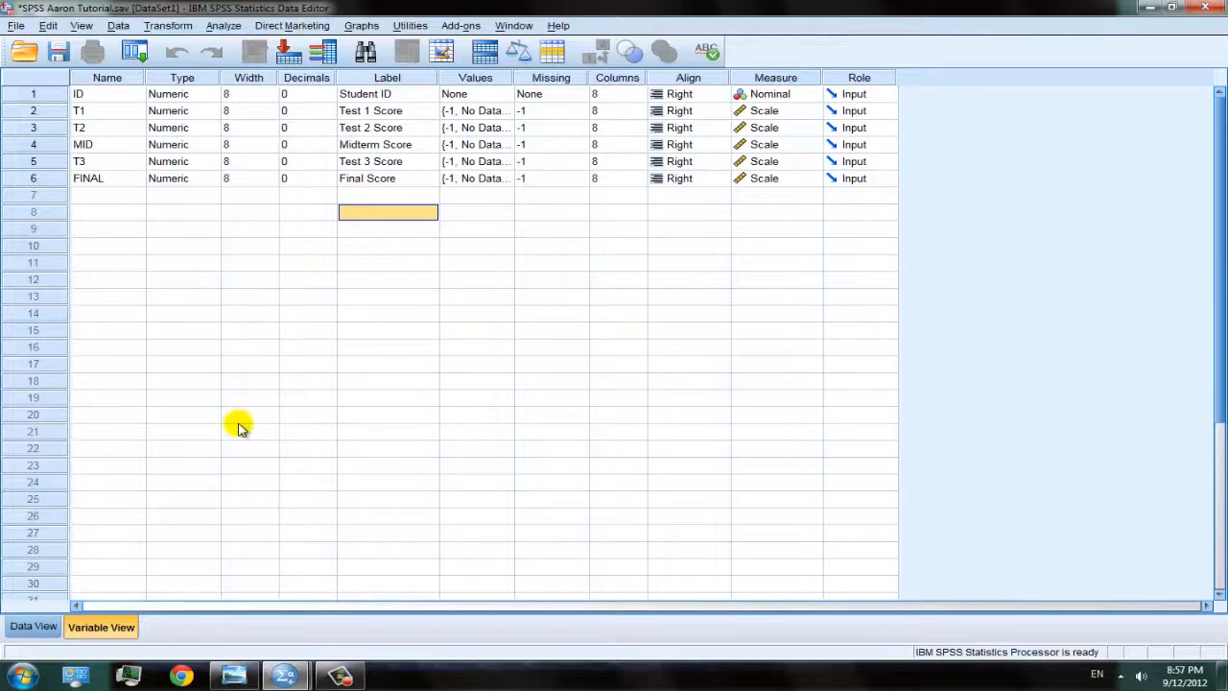
Step: Compare the column headings in the data sheet with the variable definitions, ending in the data sheet
click(34, 626)
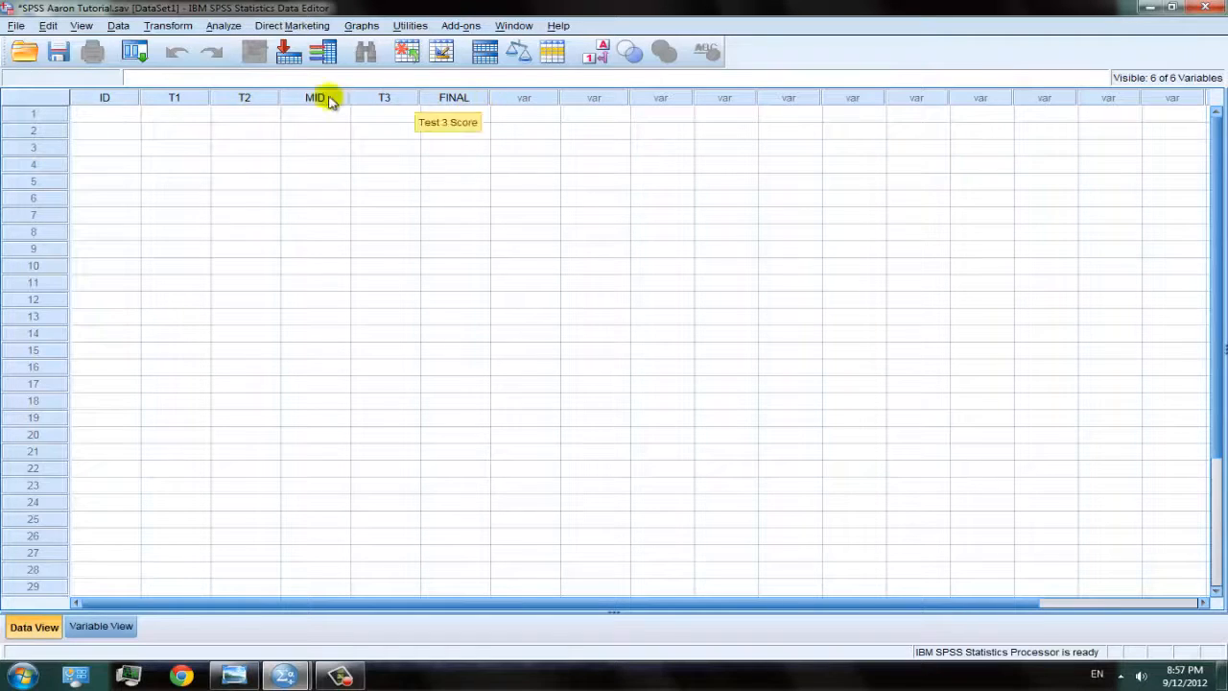
click(110, 627)
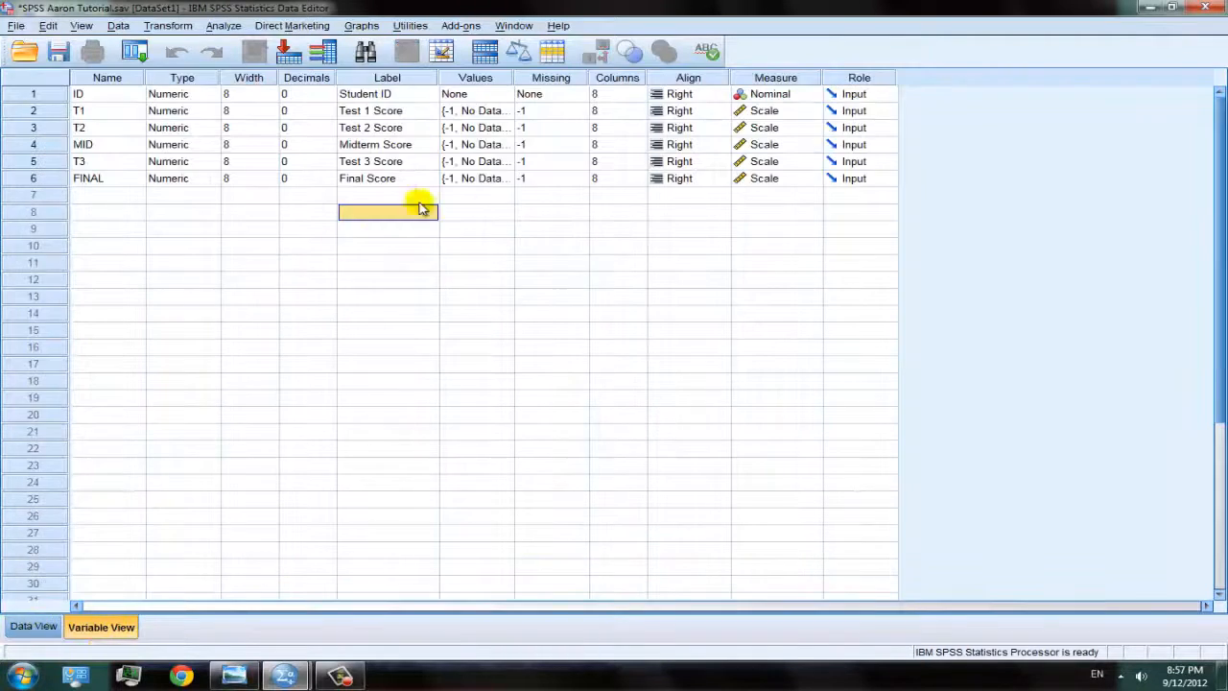
click(34, 626)
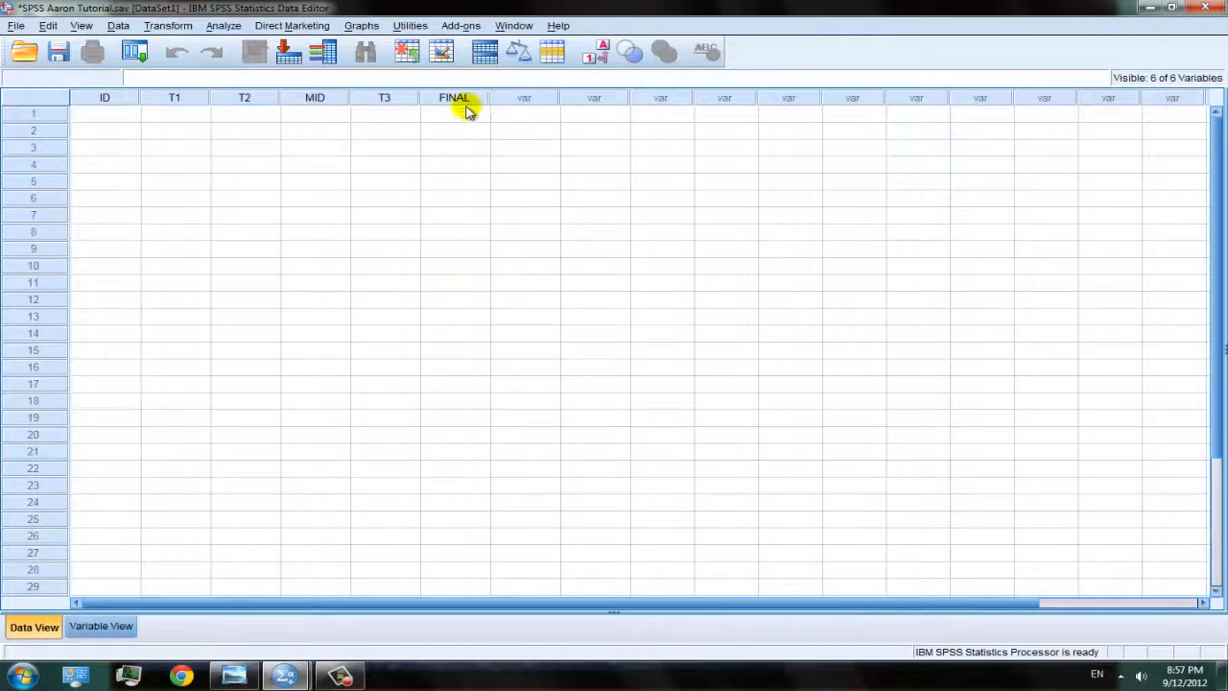
double_click(129, 116)
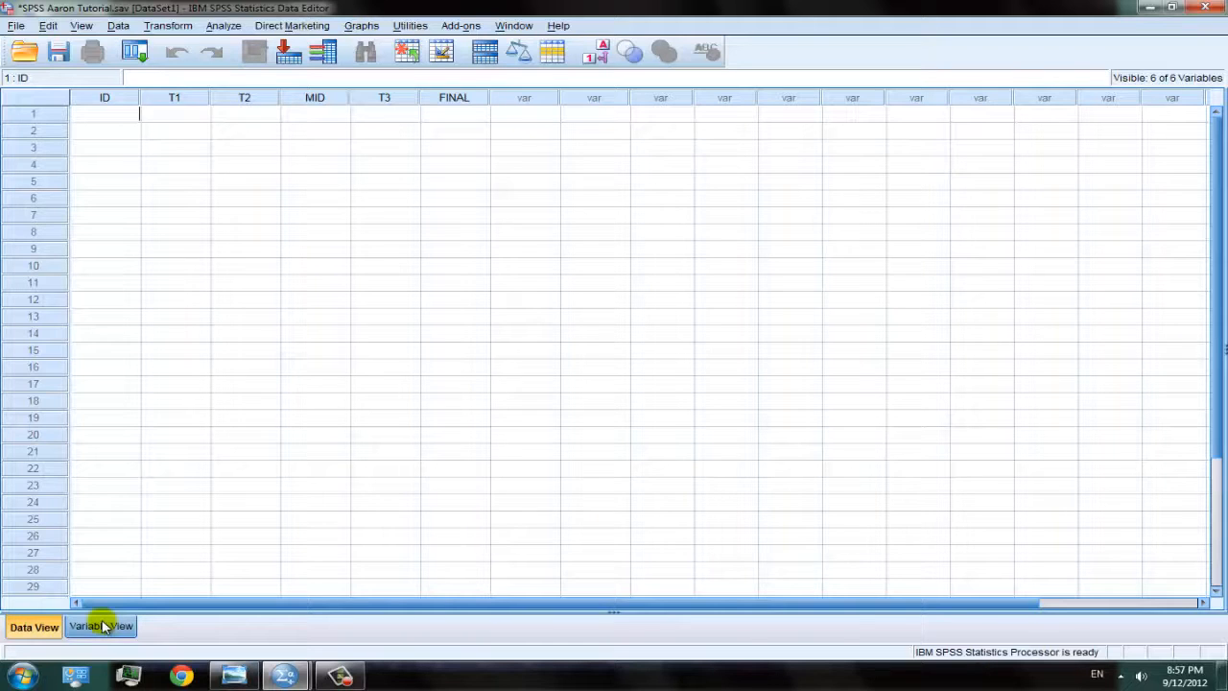
Step: Add a value label to the ID variable that assigns the first student's name to value 1
click(103, 626)
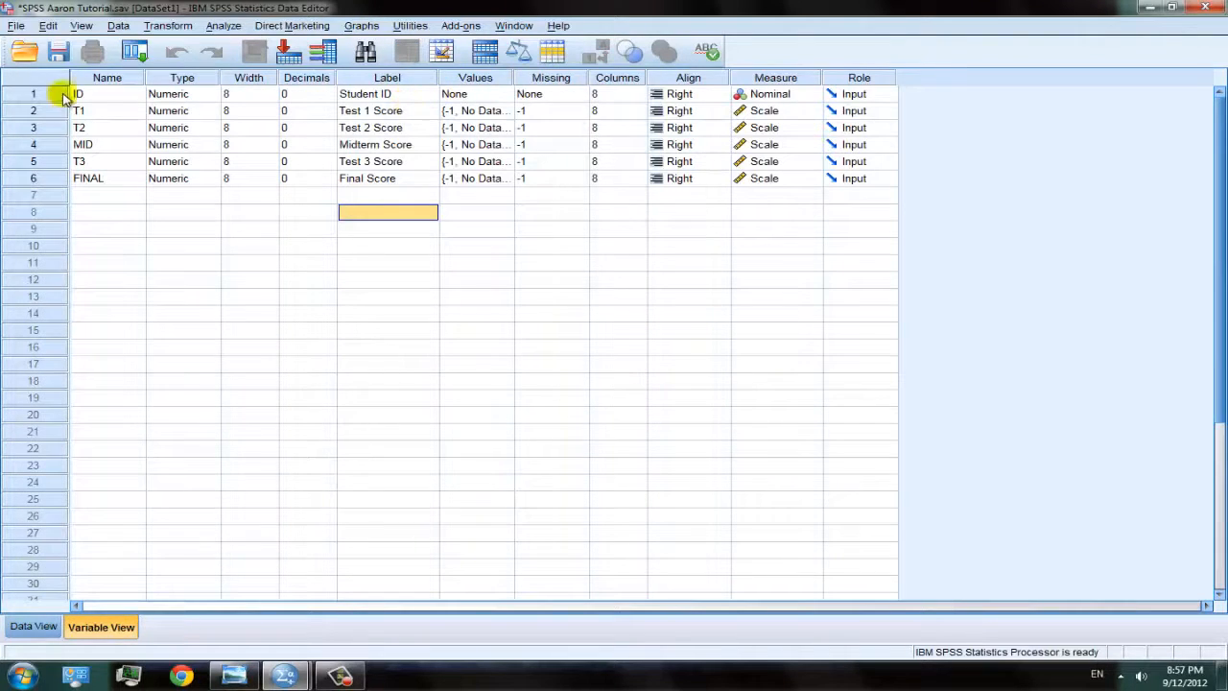
click(479, 94)
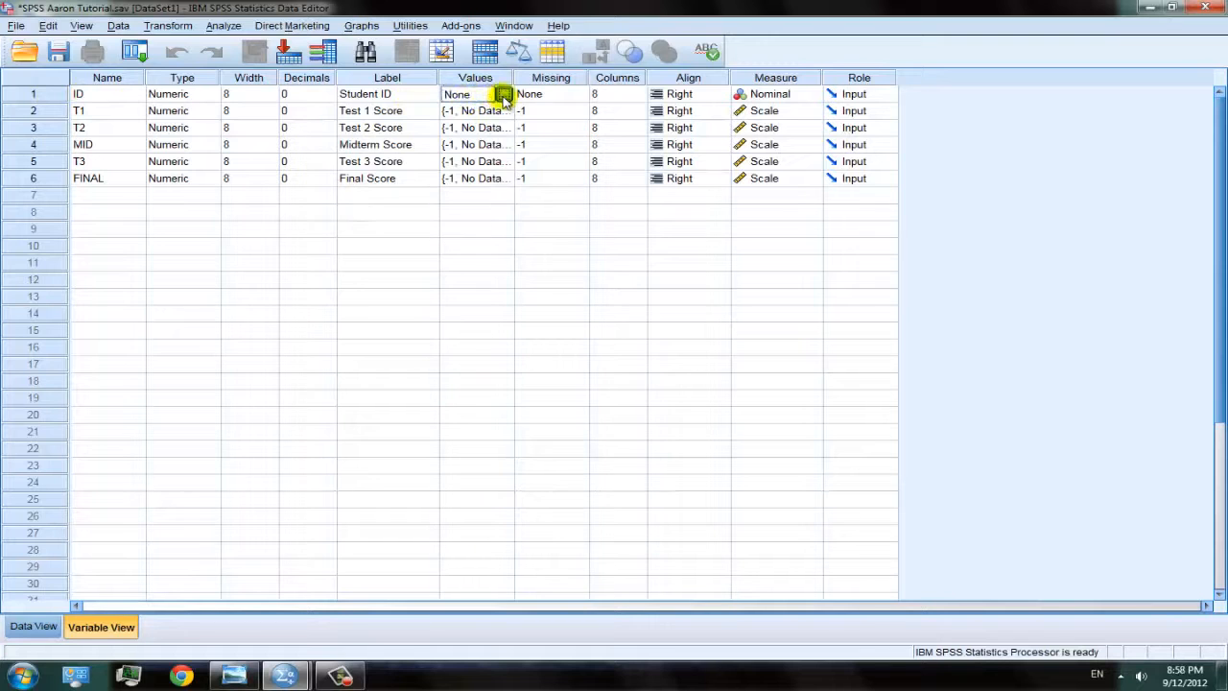
click(504, 95)
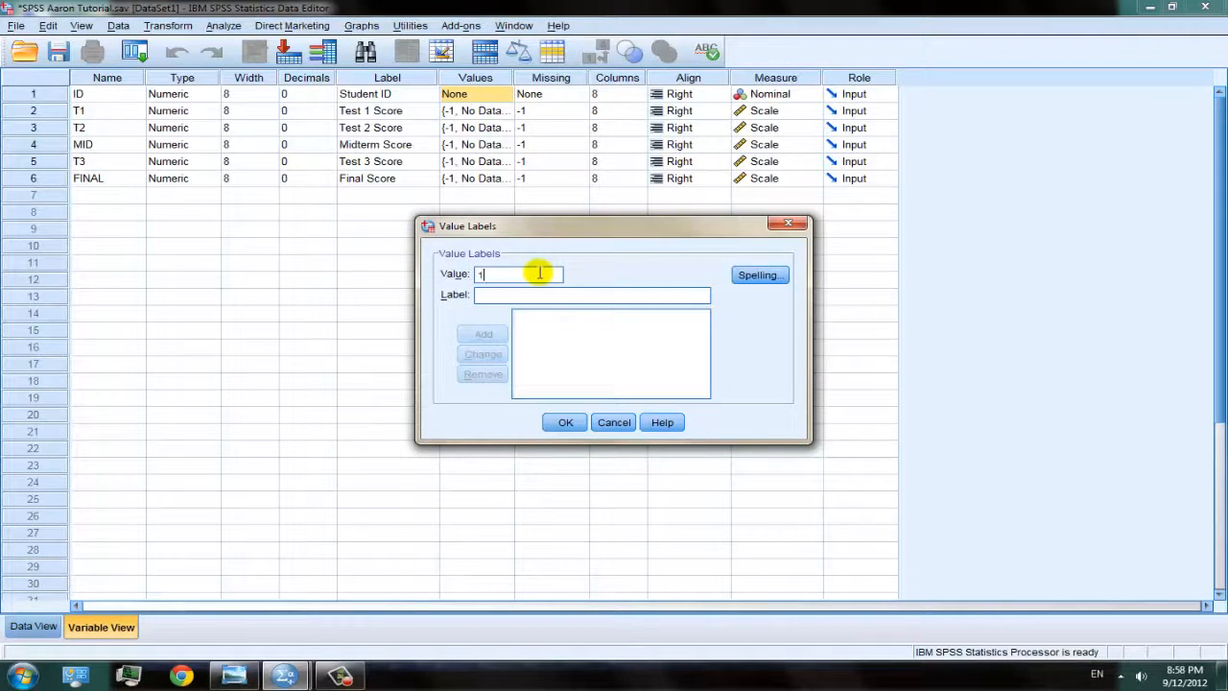
click(574, 293)
text(J)
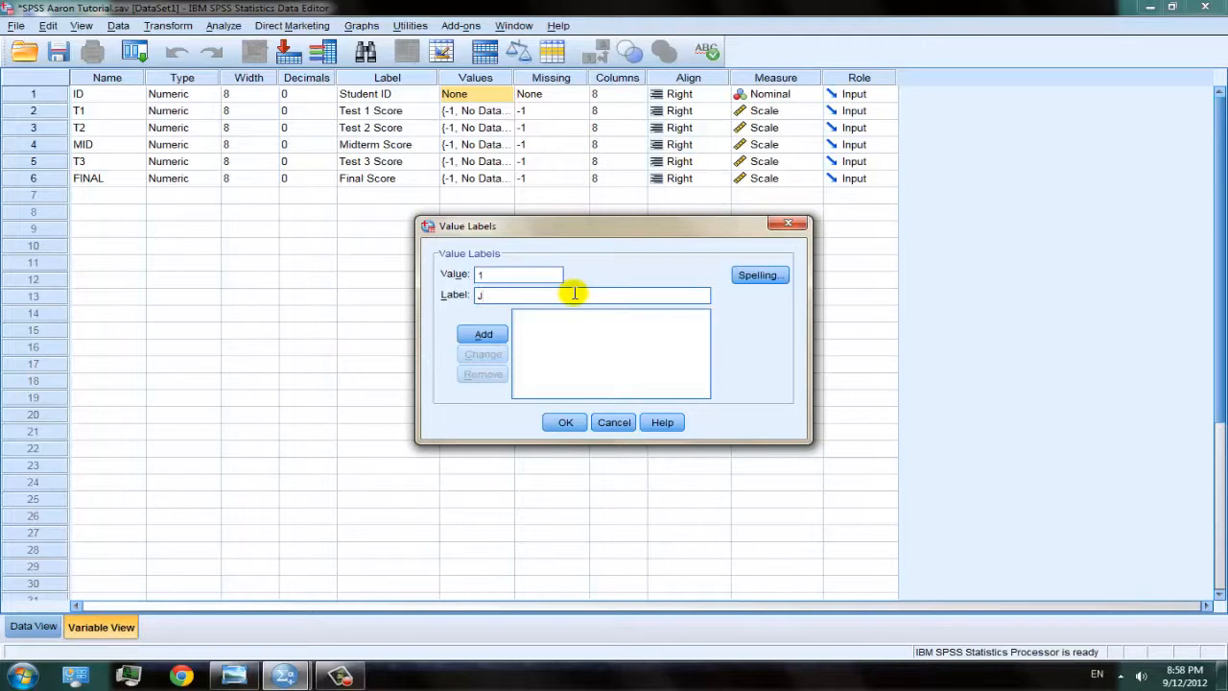
text(ohnny)
click(474, 336)
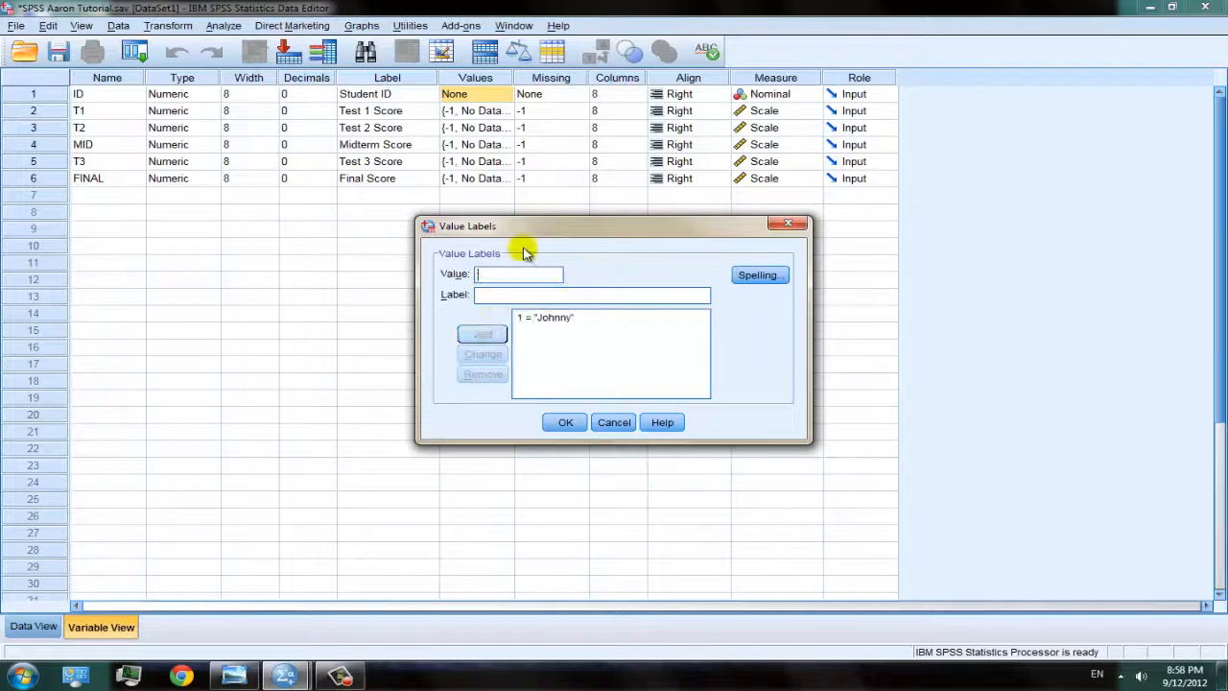
Step: Add the second student's name as the label for ID value 2
click(512, 272)
text(2)
click(516, 297)
text(Chun Li)
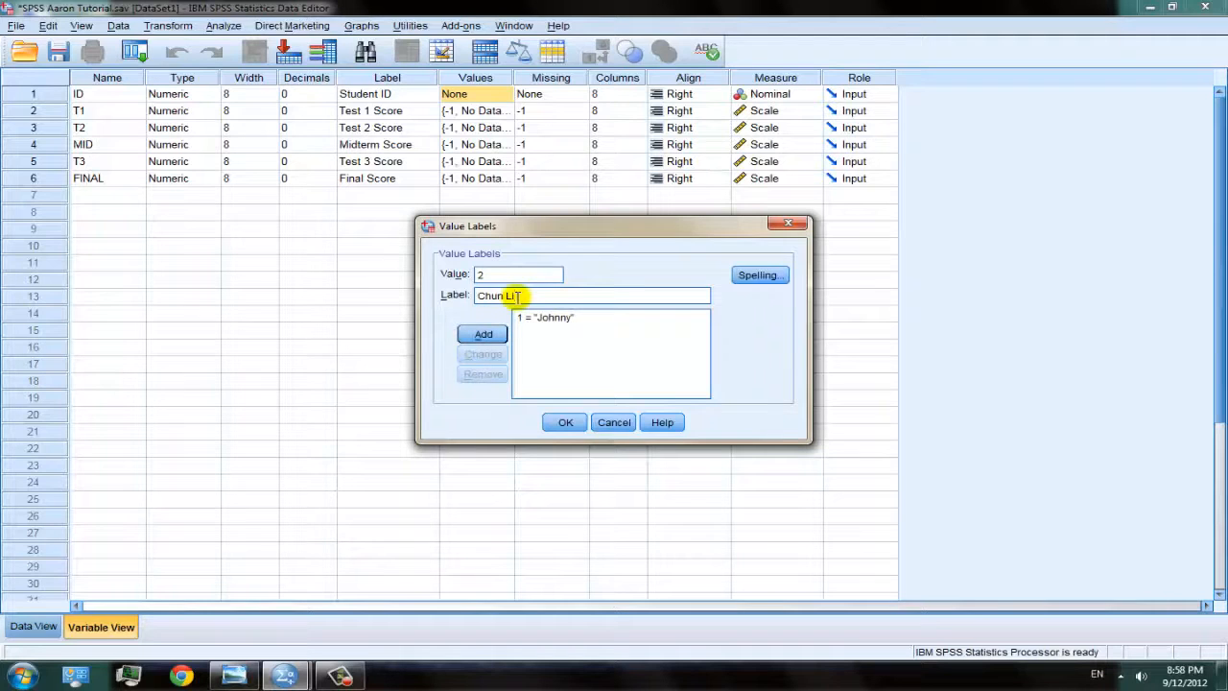
click(483, 334)
Step: Add the third student's name as the label for ID value 3
click(510, 274)
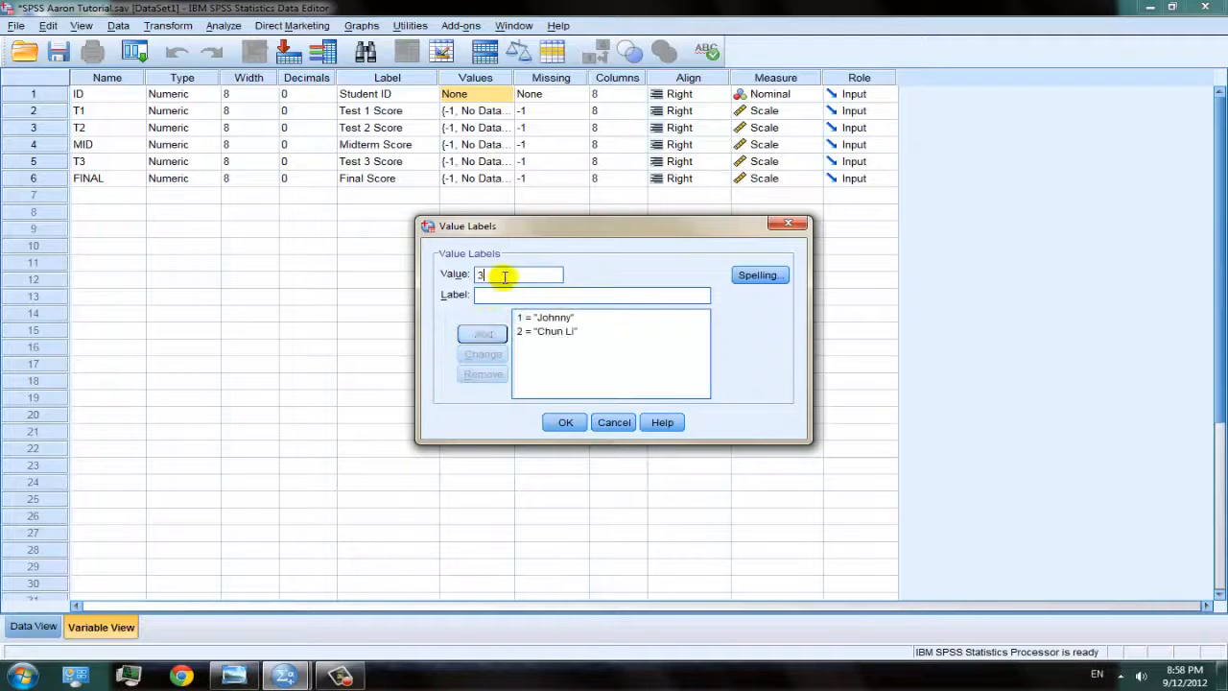
text(3)
click(511, 294)
text(Guild)
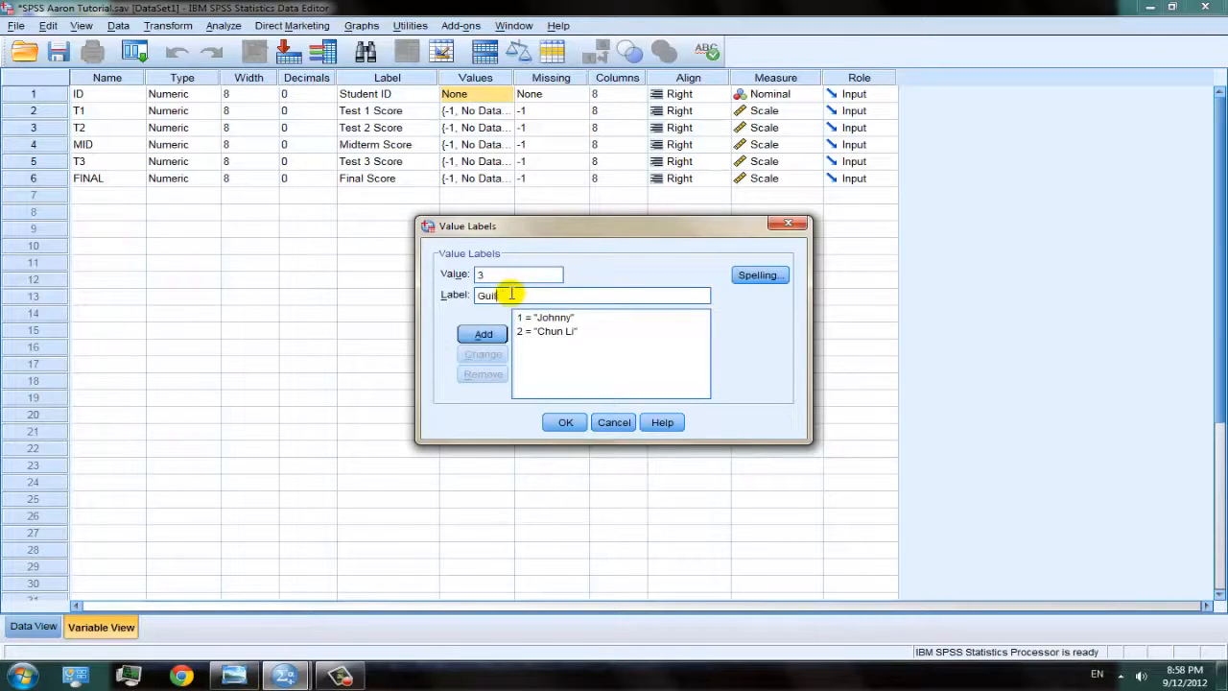
click(482, 334)
Step: Add the fourth student's name as the label for ID value 4 and apply the value labels
click(497, 278)
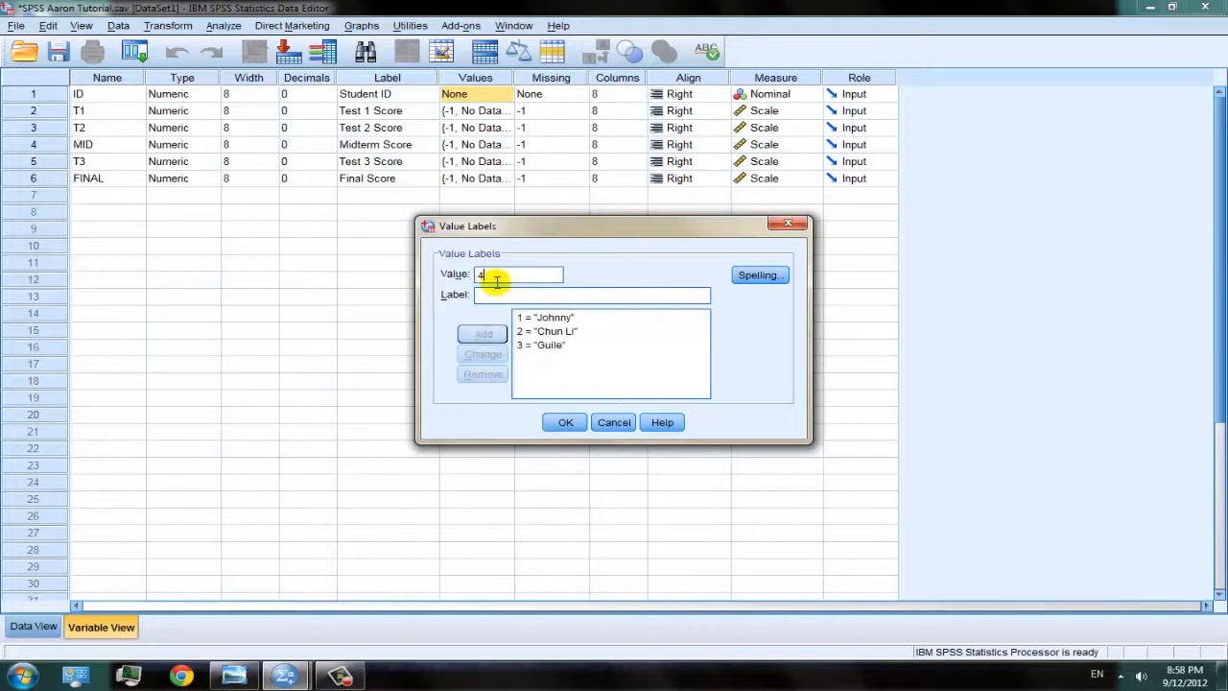
click(518, 296)
text(Zangief)
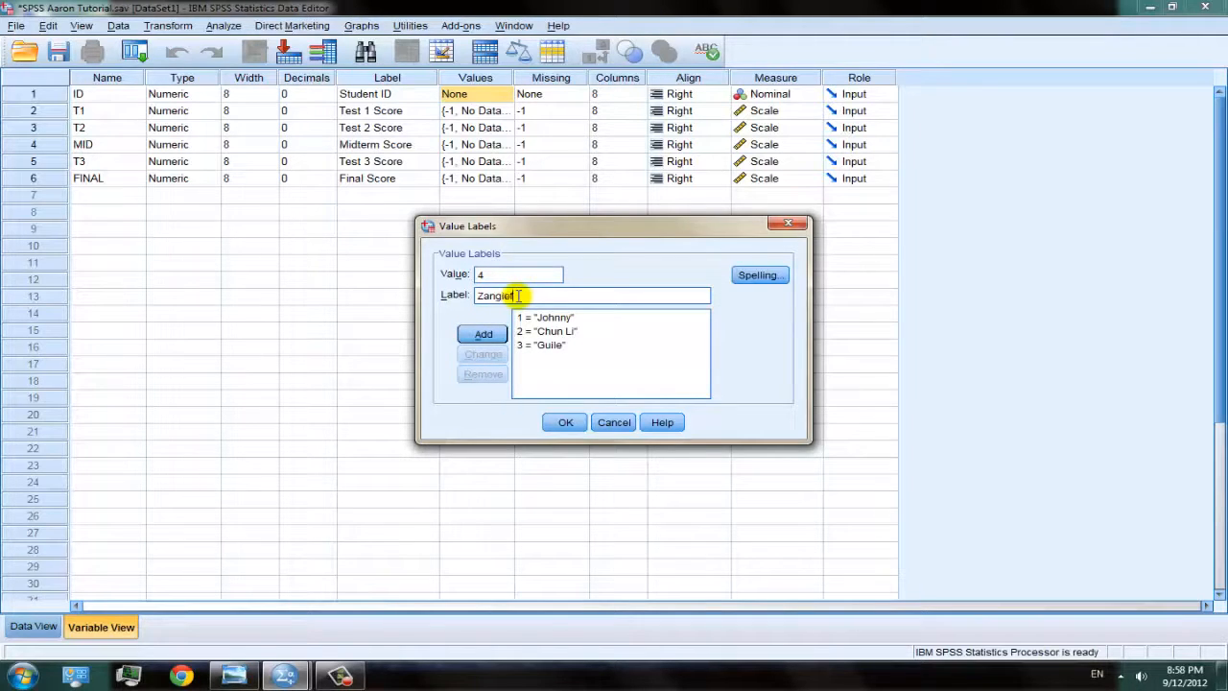
click(483, 334)
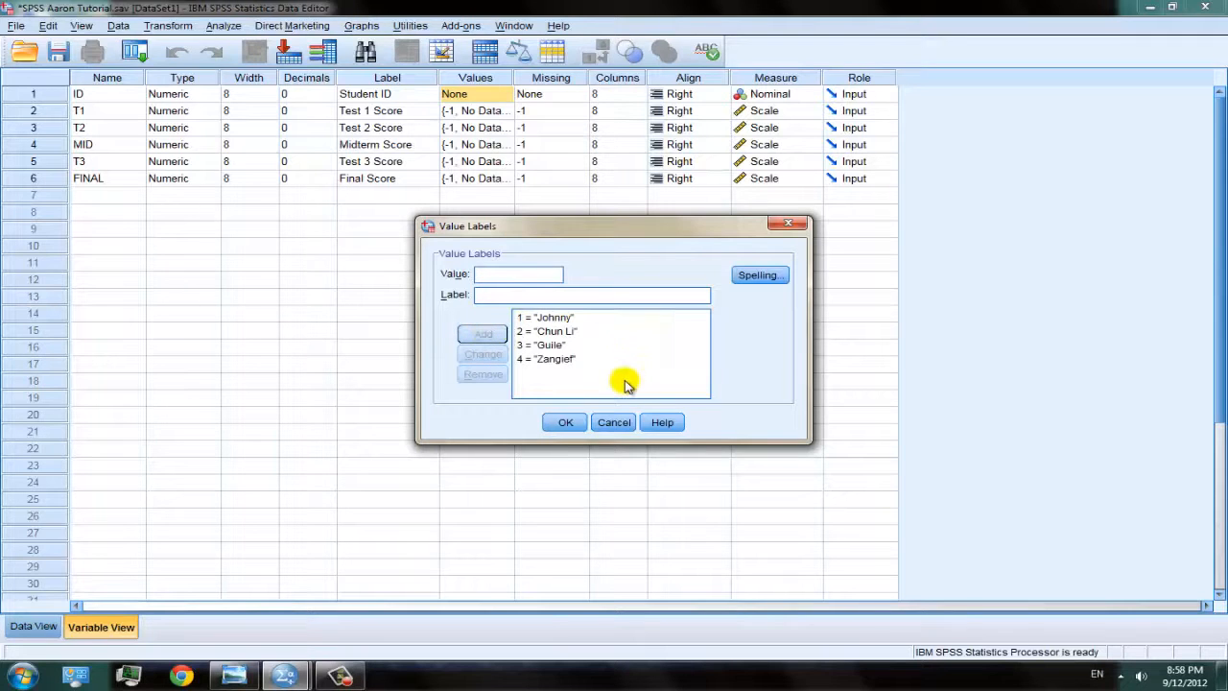
click(567, 423)
Step: Enter the values 1 to 6 in the ID column of the data sheet, in rows 1 to 6
click(24, 626)
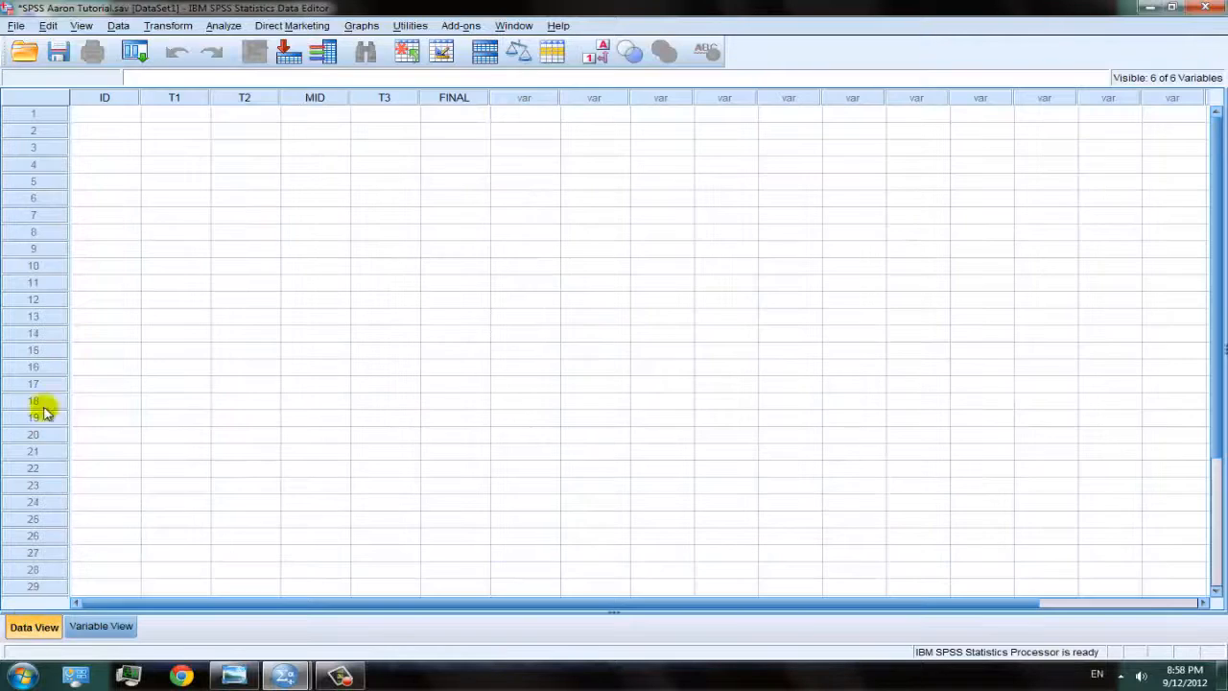
click(96, 113)
text(1)
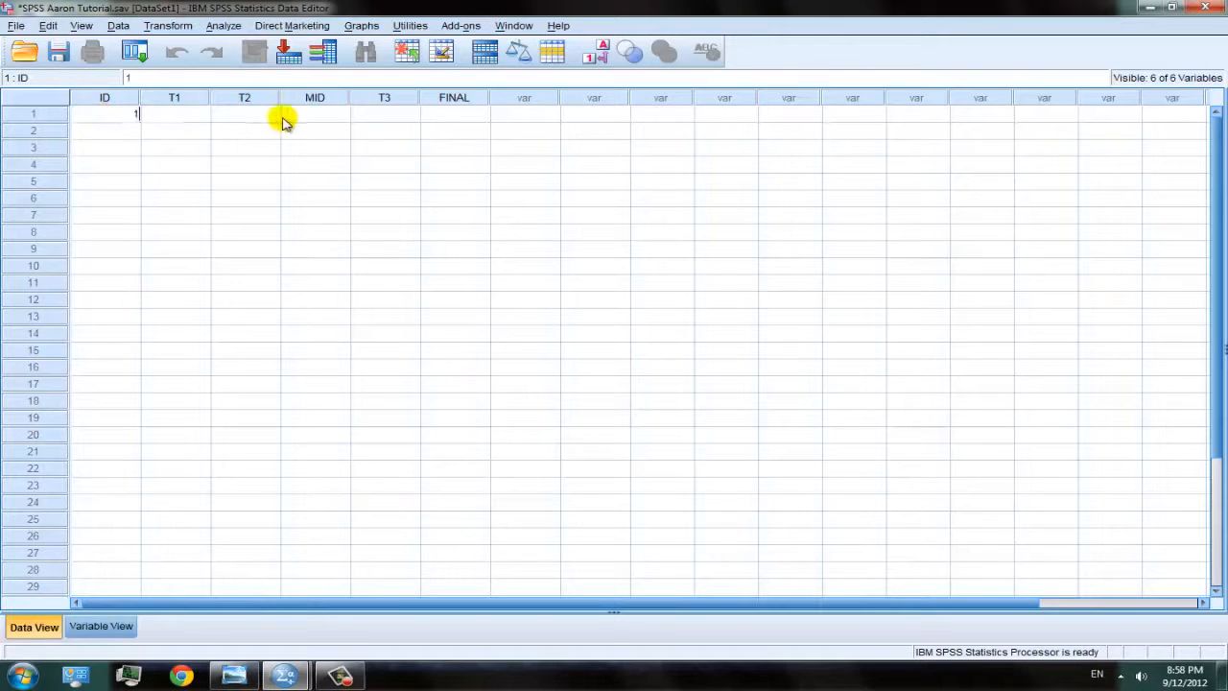
key(Escape)
text(2)
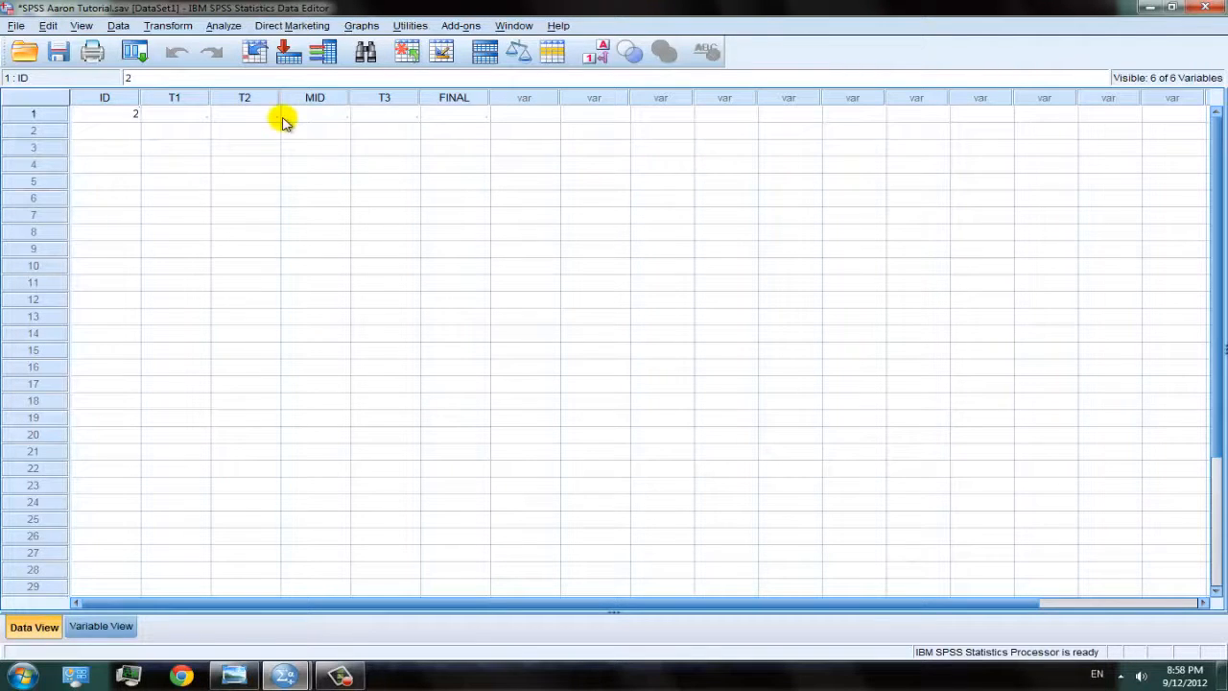
key(Return)
text(2)
key(Return)
text(3)
key(Return)
text(4)
key(Return)
text(5)
key(Return)
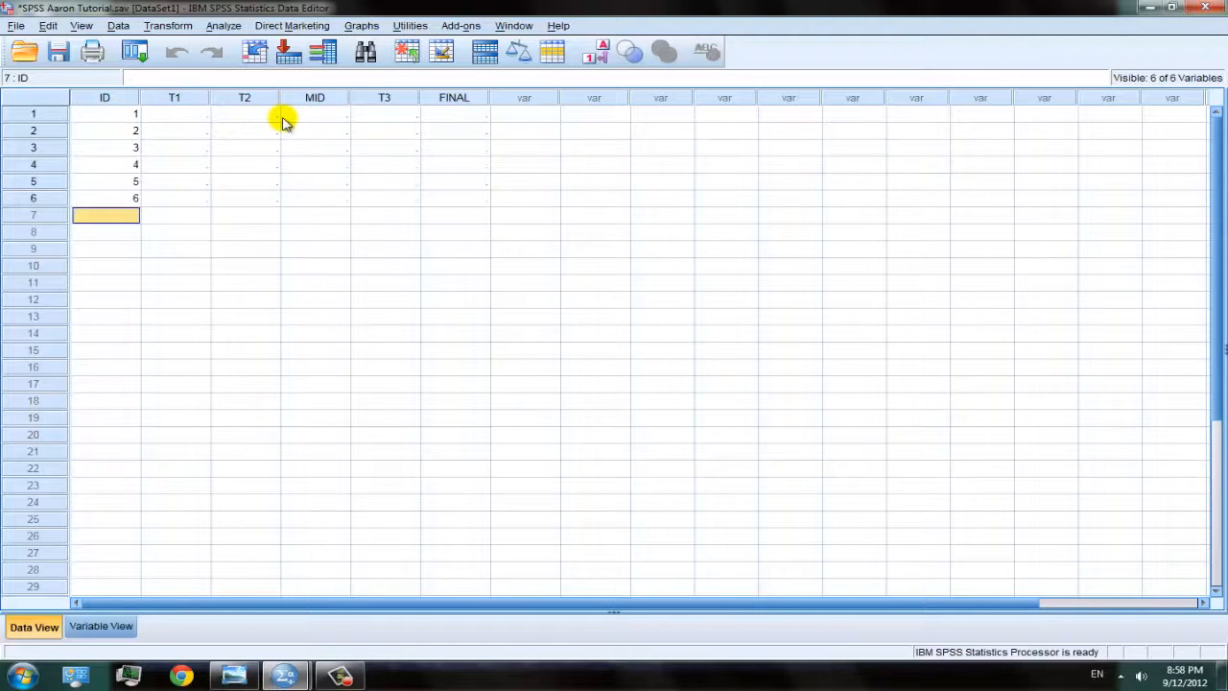
Step: Move cell by cell through the first two cases, from ID in row 1 to ID in row 3
click(100, 112)
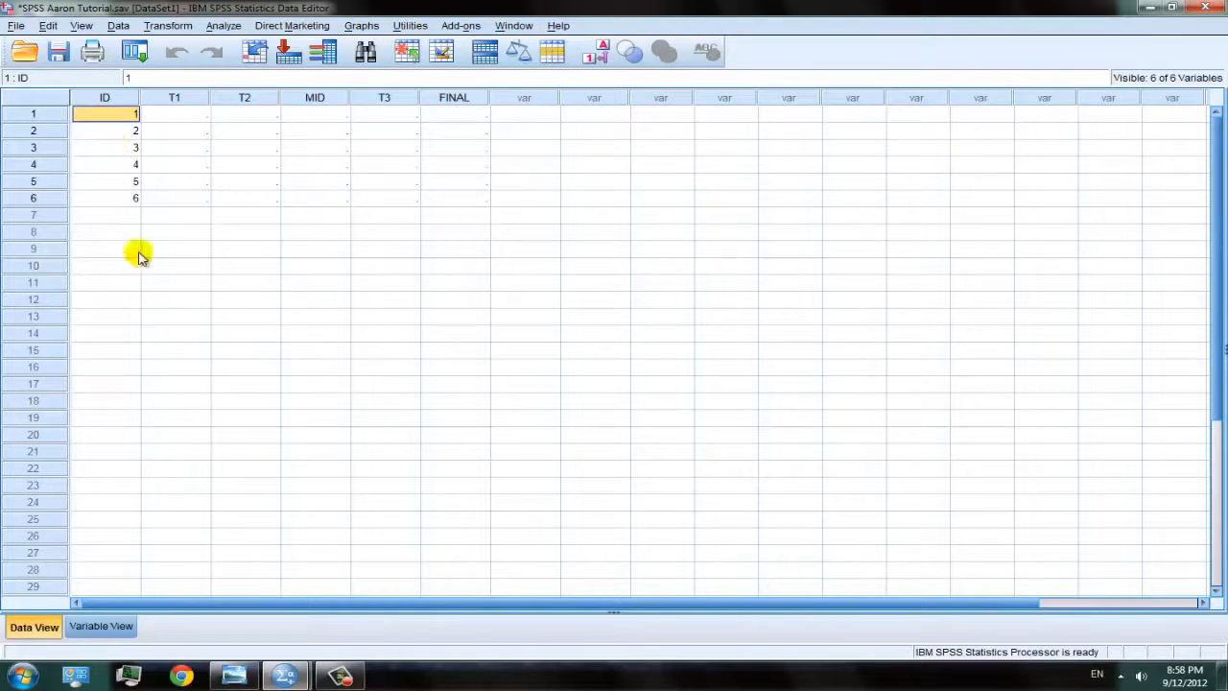
key(Tab)
key(Tab)
key(Tab)
key(Tab)
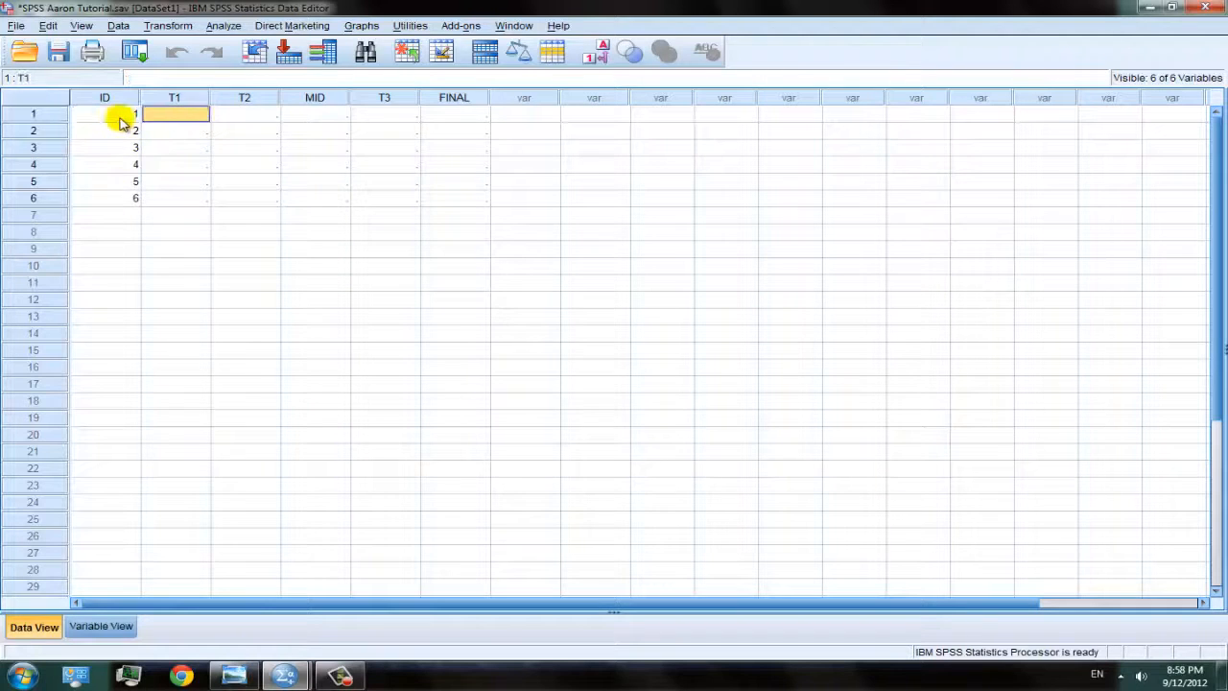
key(Tab)
key(Tab)
key(Tab)
key(Tab)
key(Tab)
key(Tab)
key(Tab)
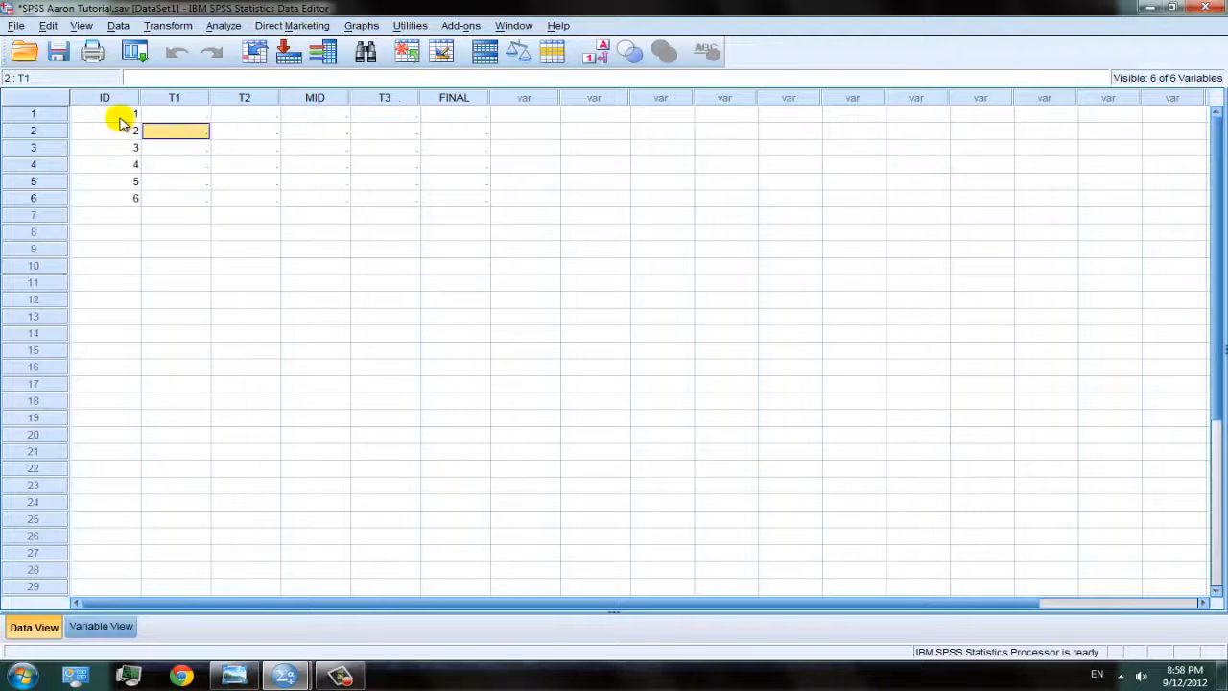
key(Tab)
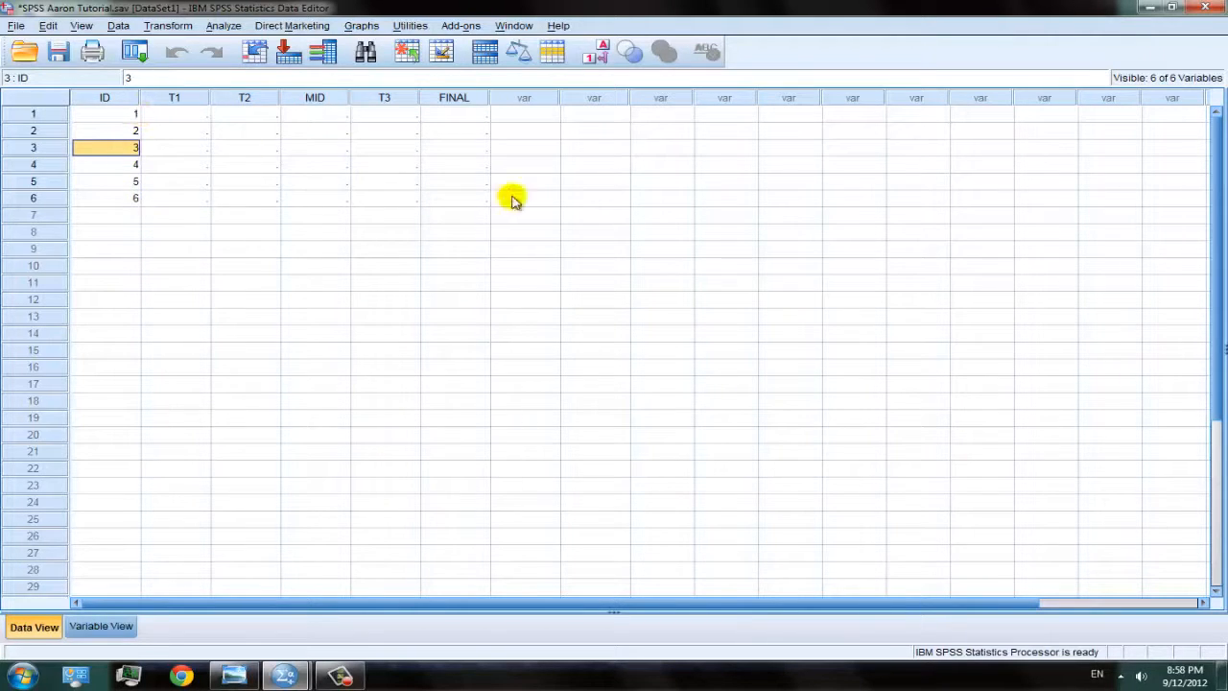
Step: Toggle the value label display in the data sheet to compare the ID codes with the student names, ending with the codes shown
click(106, 113)
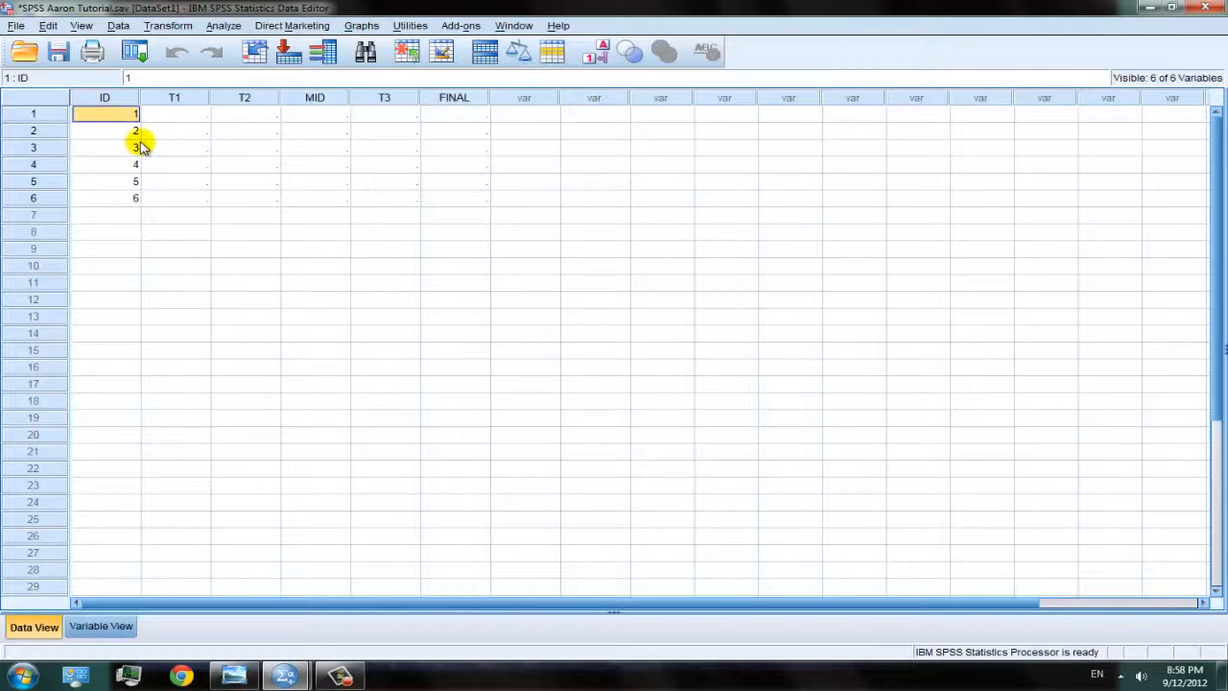
click(605, 54)
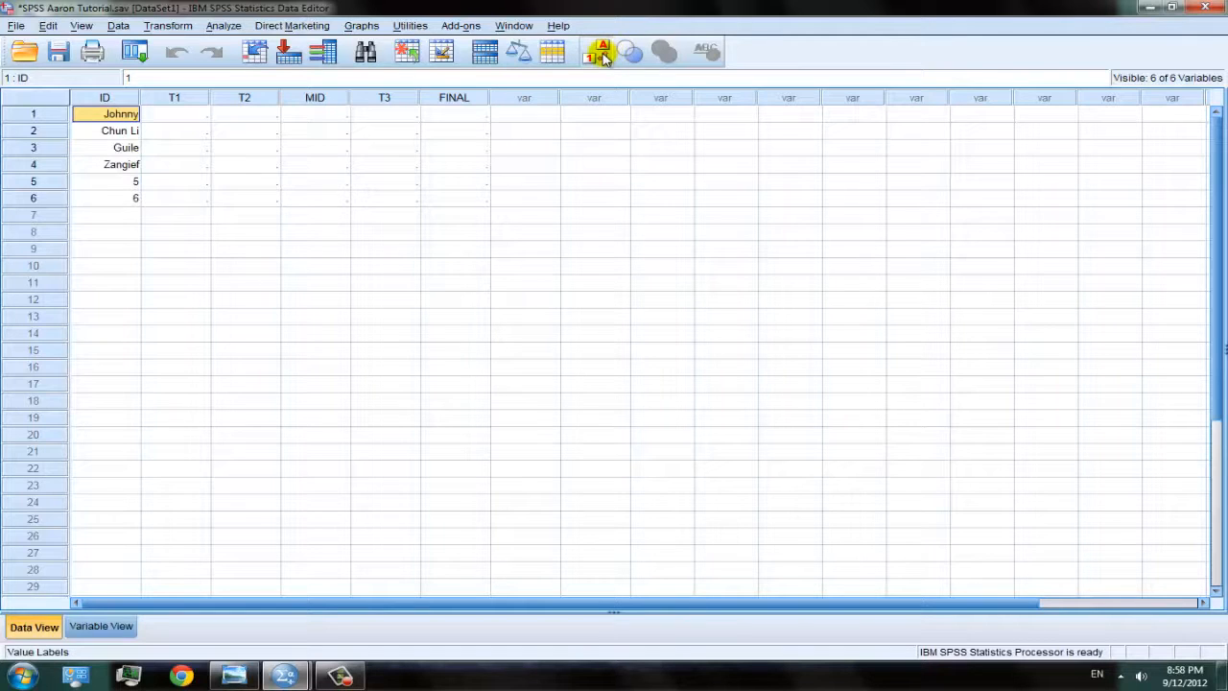
click(604, 56)
click(604, 56)
click(604, 56)
click(602, 56)
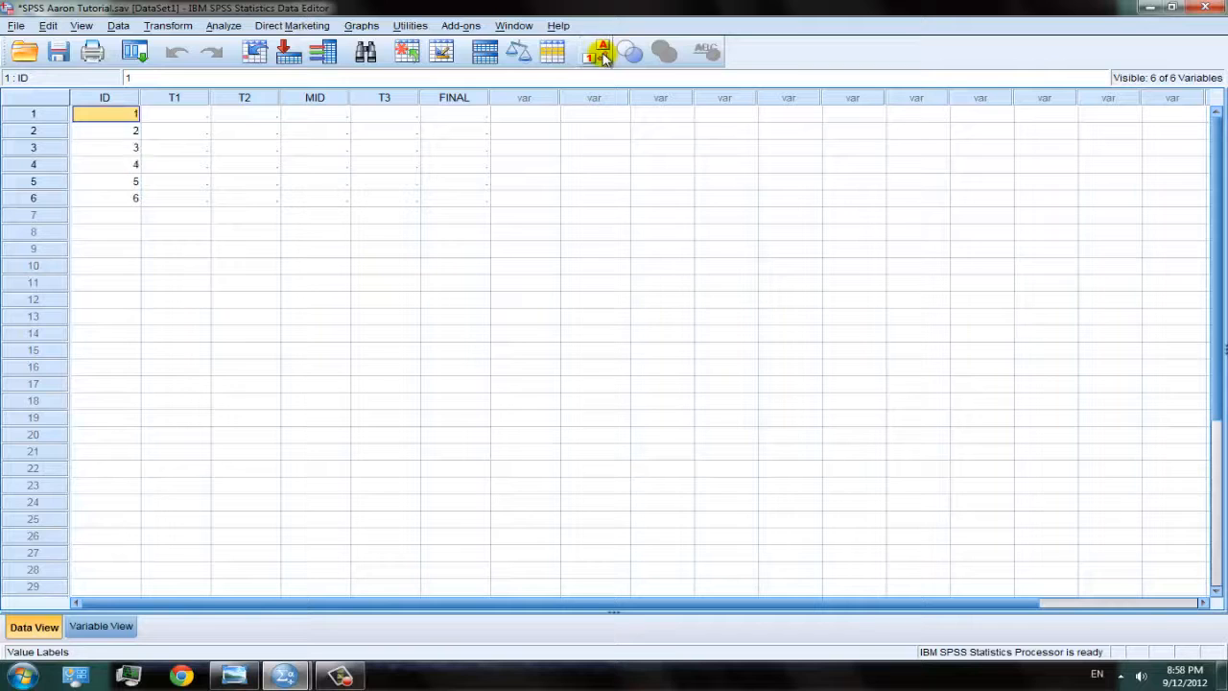
Step: Display the value labels in the data sheet and check the ID variable's label and value labels among the variable definitions
click(601, 56)
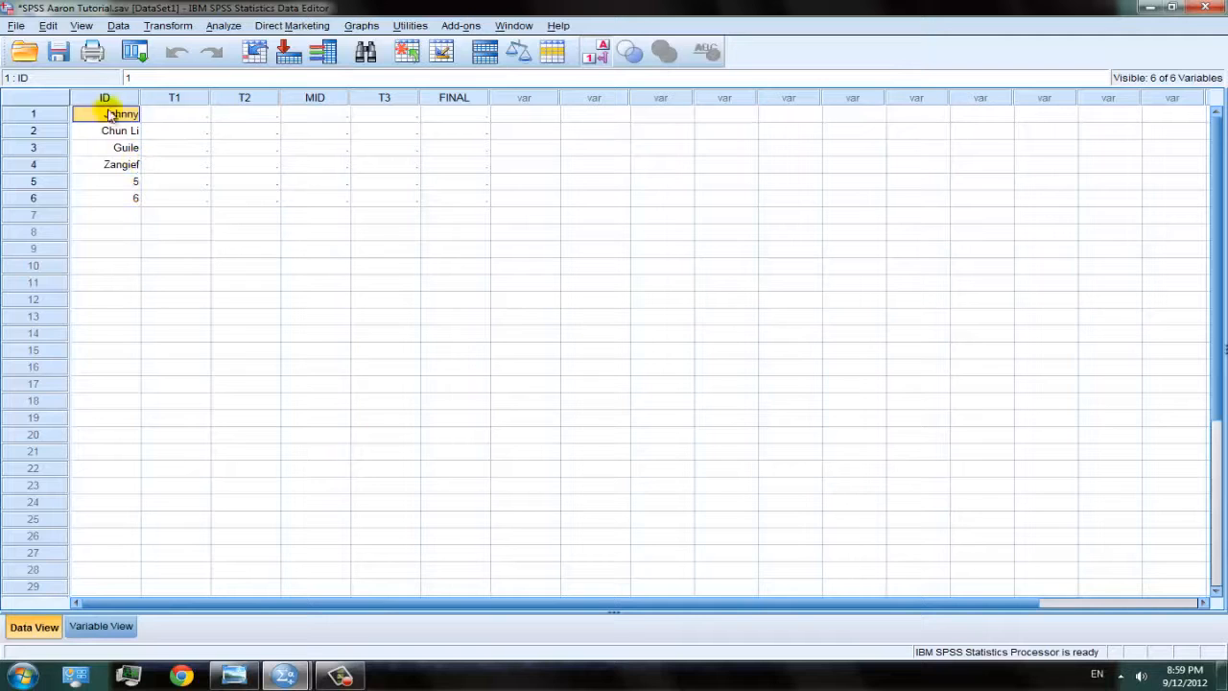
click(111, 627)
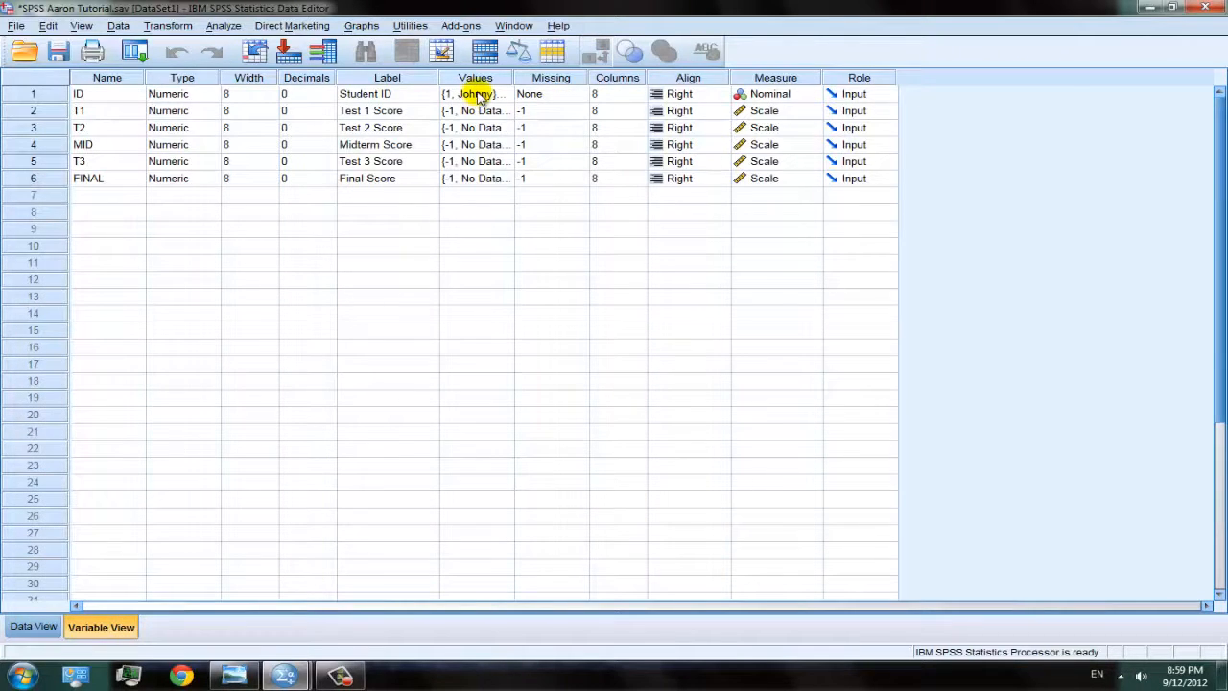
click(399, 98)
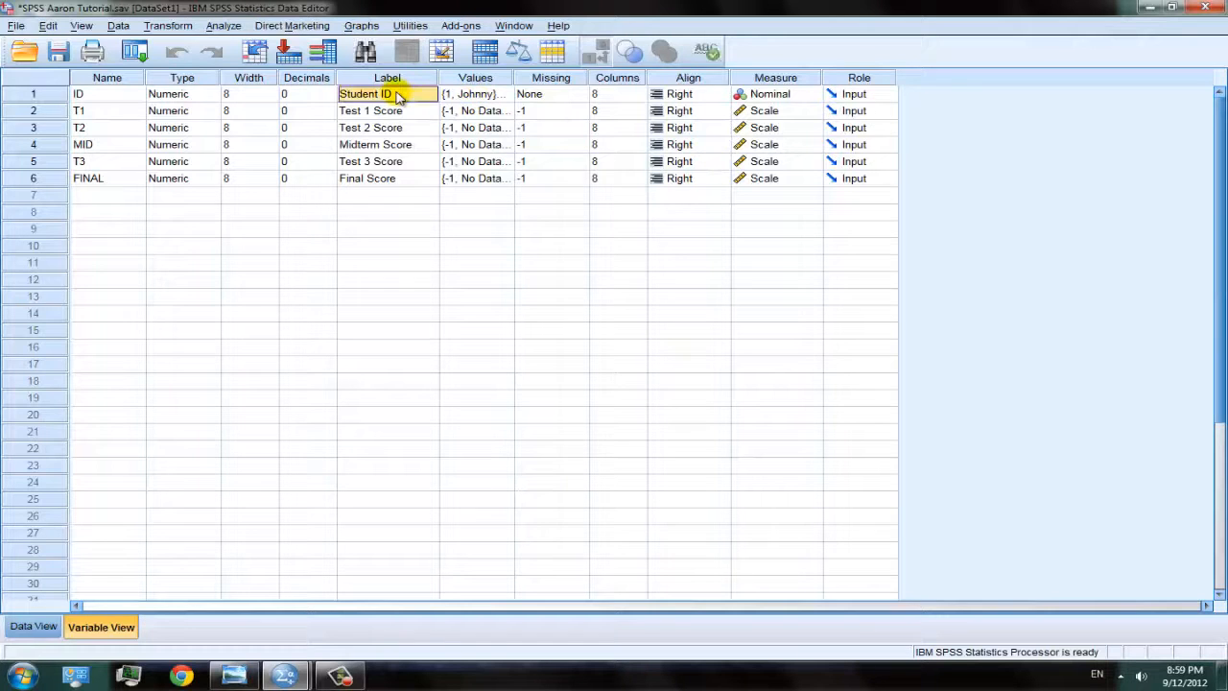
click(471, 98)
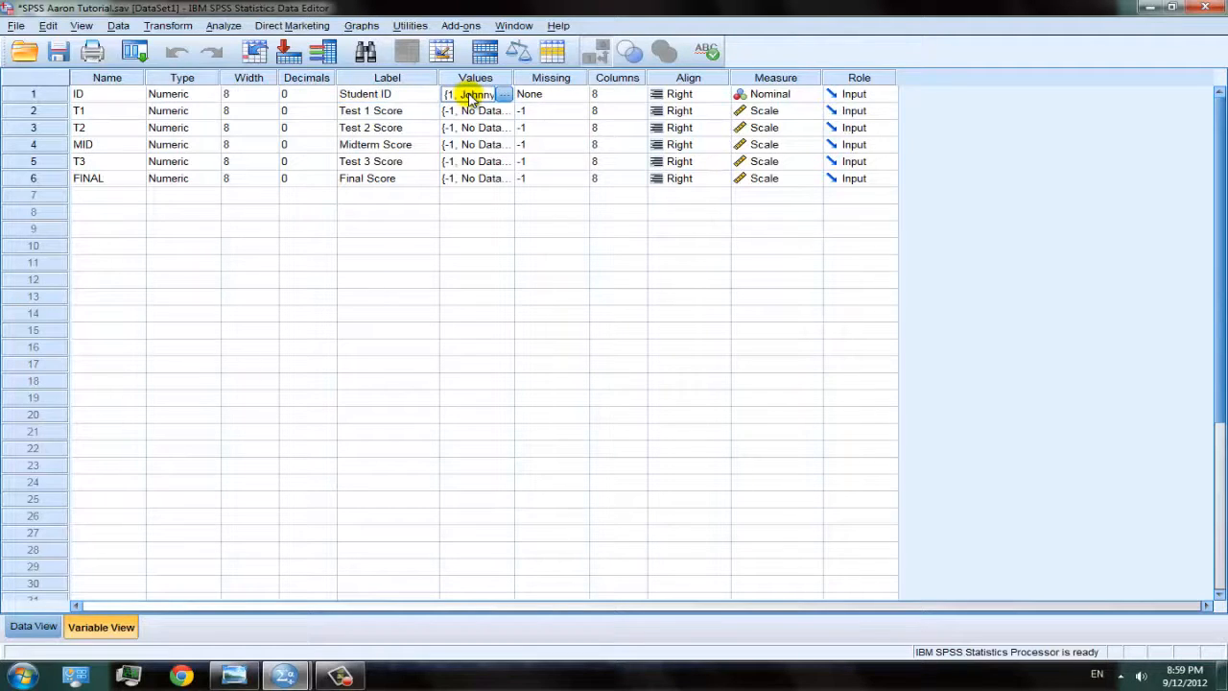
click(38, 625)
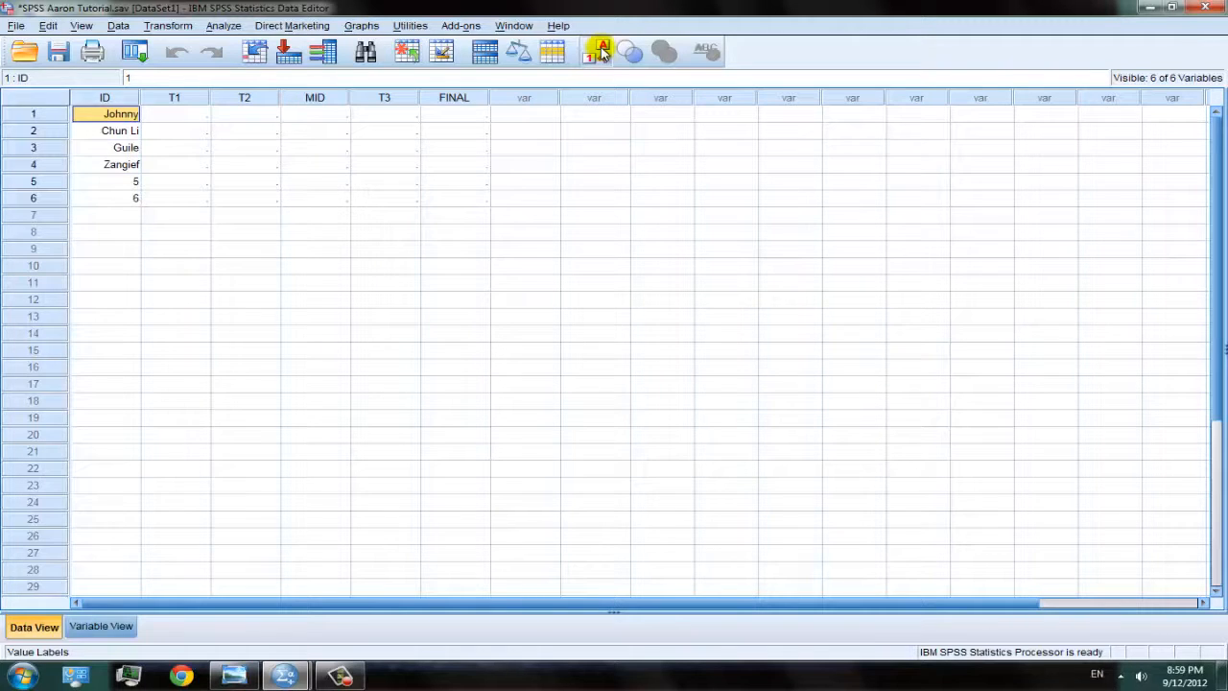
Step: Inspect the ID cells in rows 5 and 7 of the data sheet and switch the value label display off
click(134, 183)
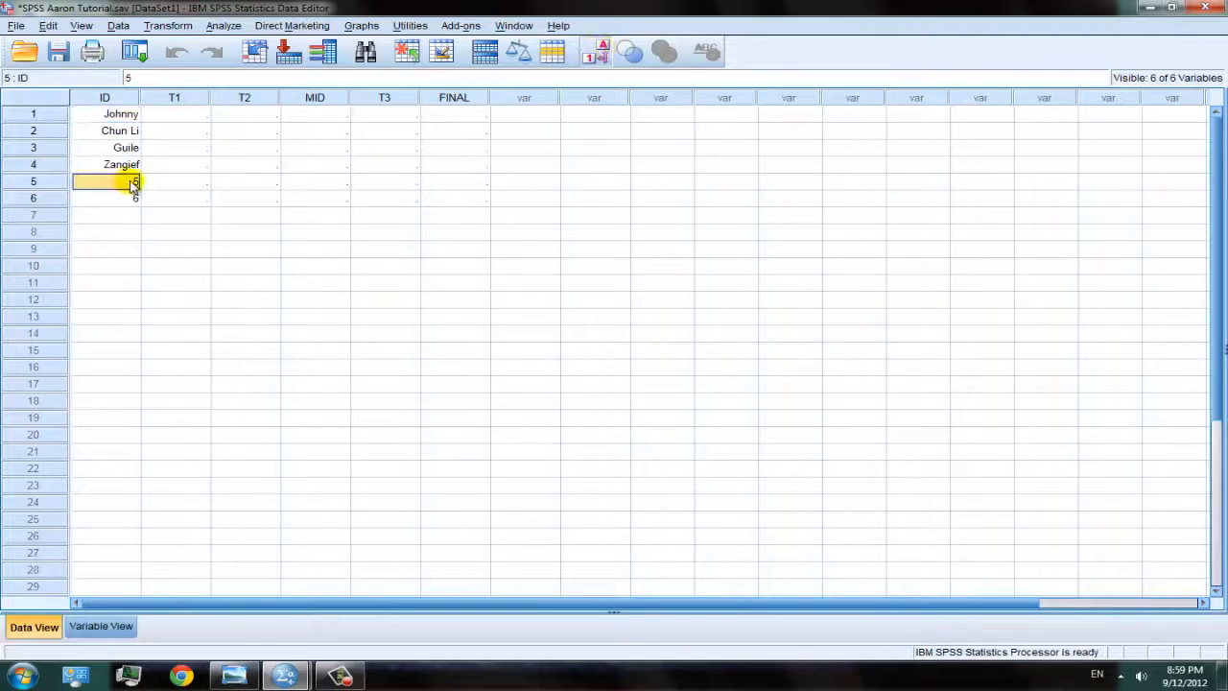
click(137, 184)
click(455, 210)
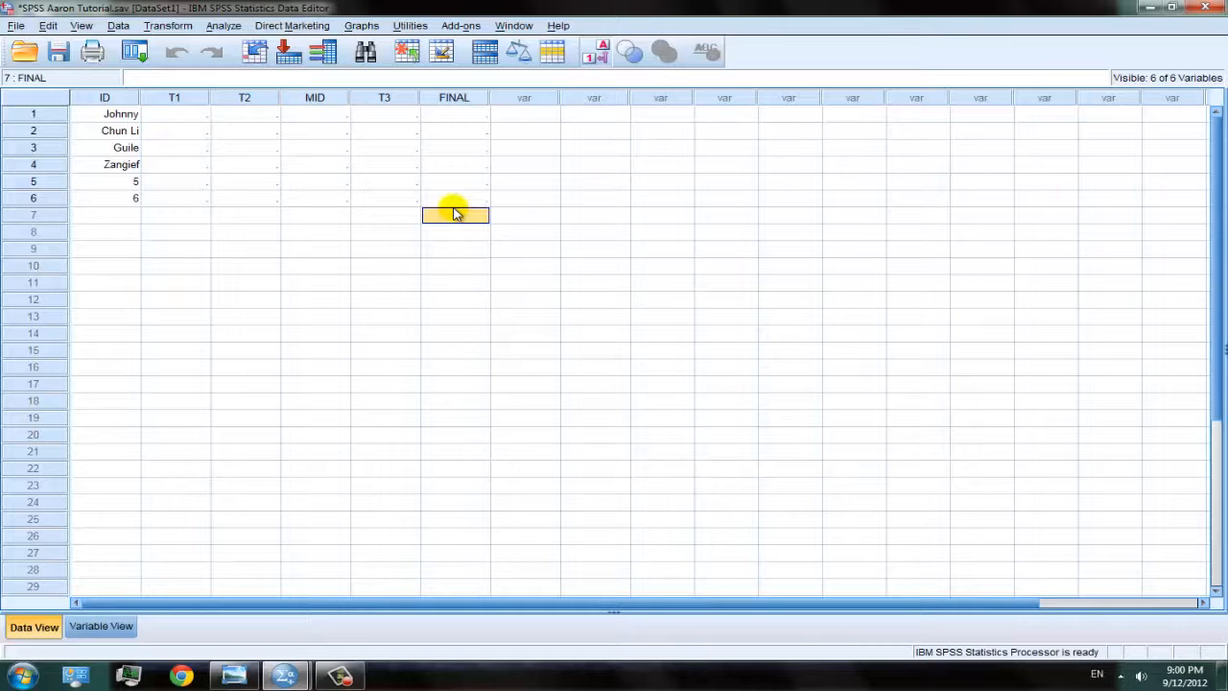
double_click(132, 217)
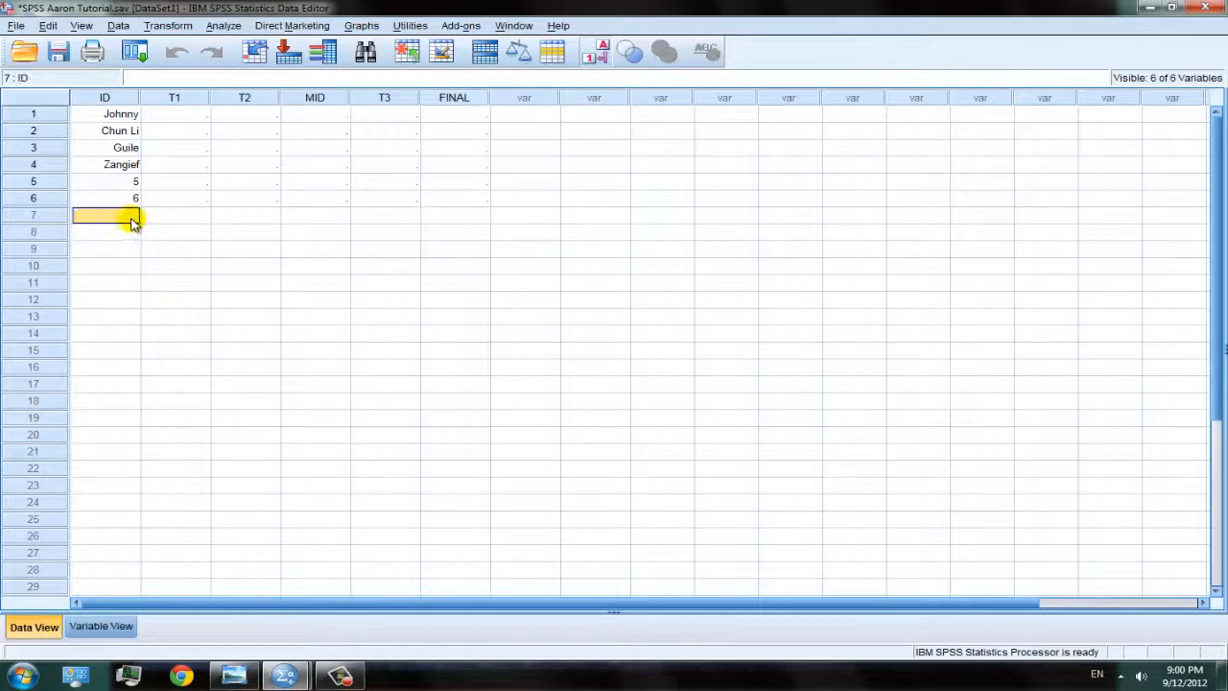
click(600, 55)
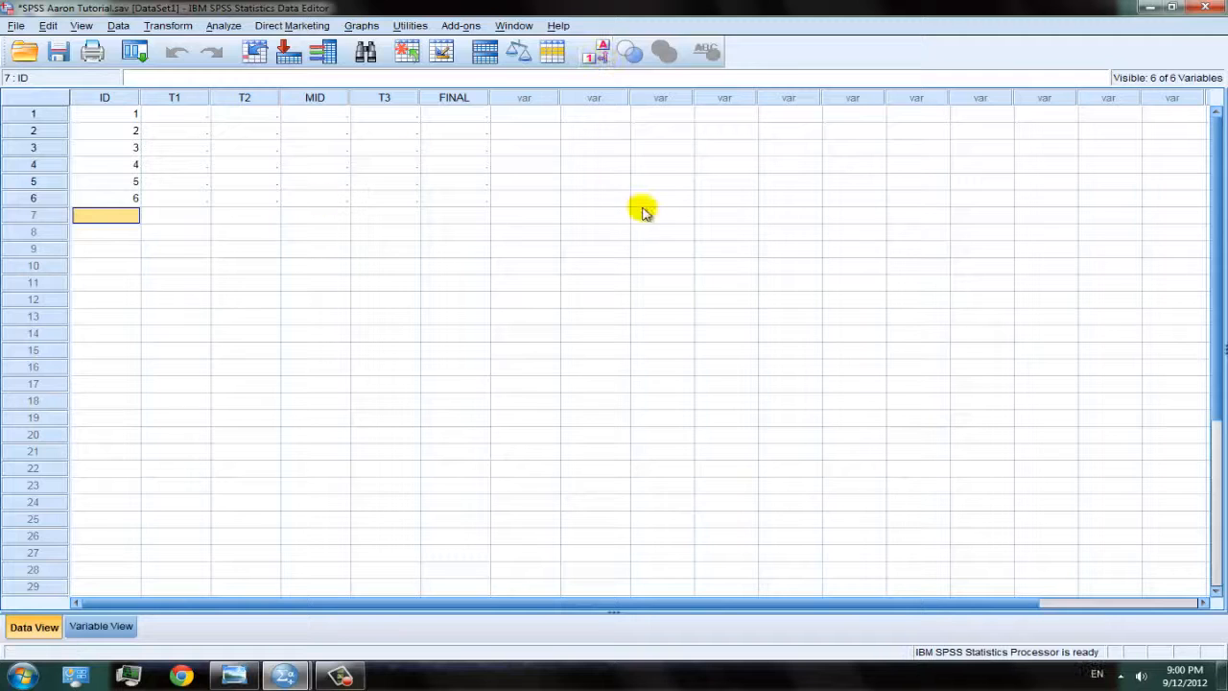
Step: Enter 7 and 9 in the ID column of the data sheet, in rows 7 and 8
double_click(144, 216)
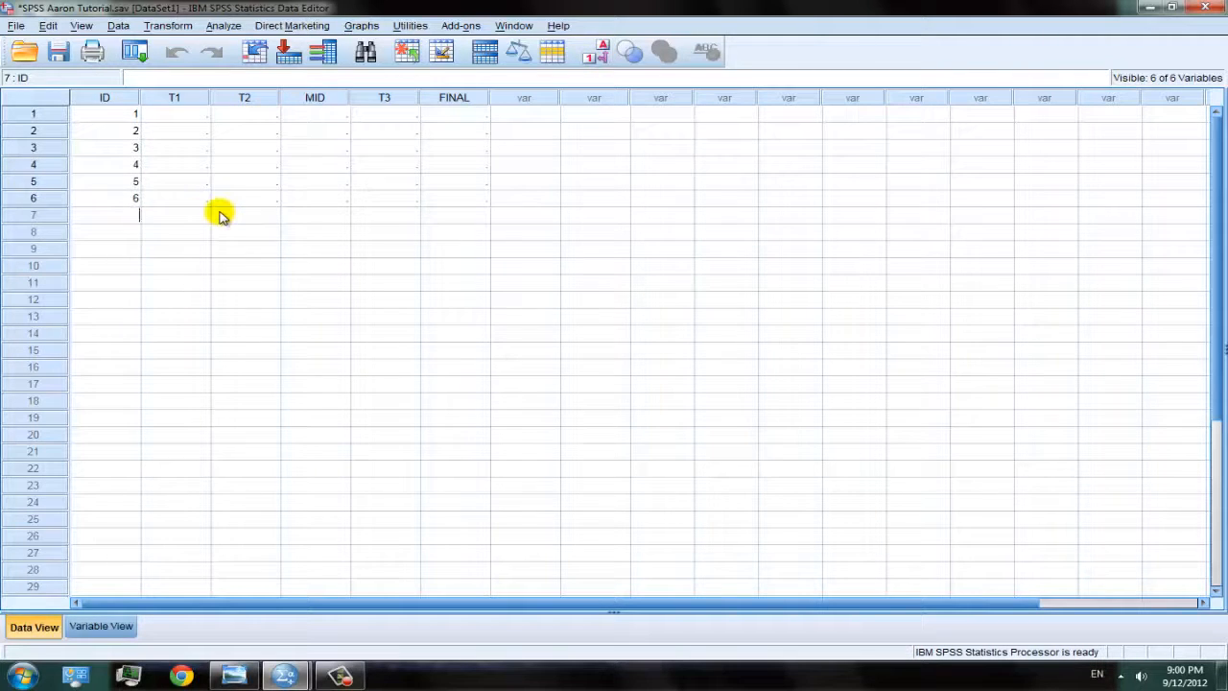
text(7)
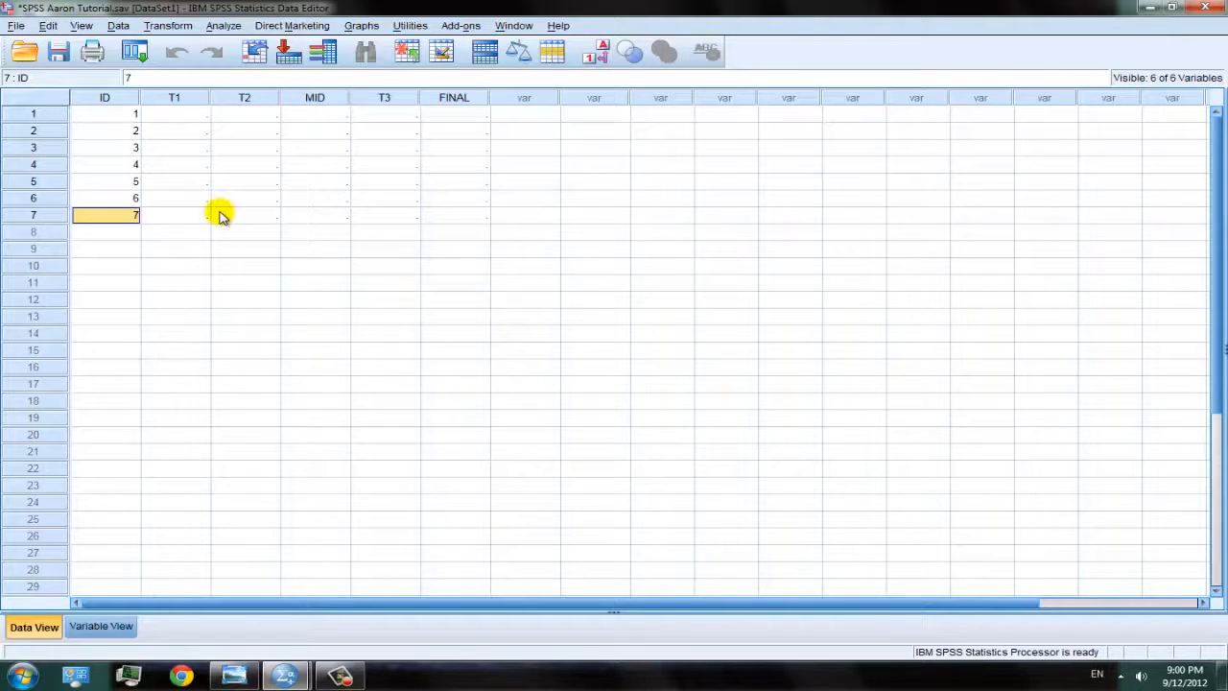
click(132, 234)
text(9)
key(Return)
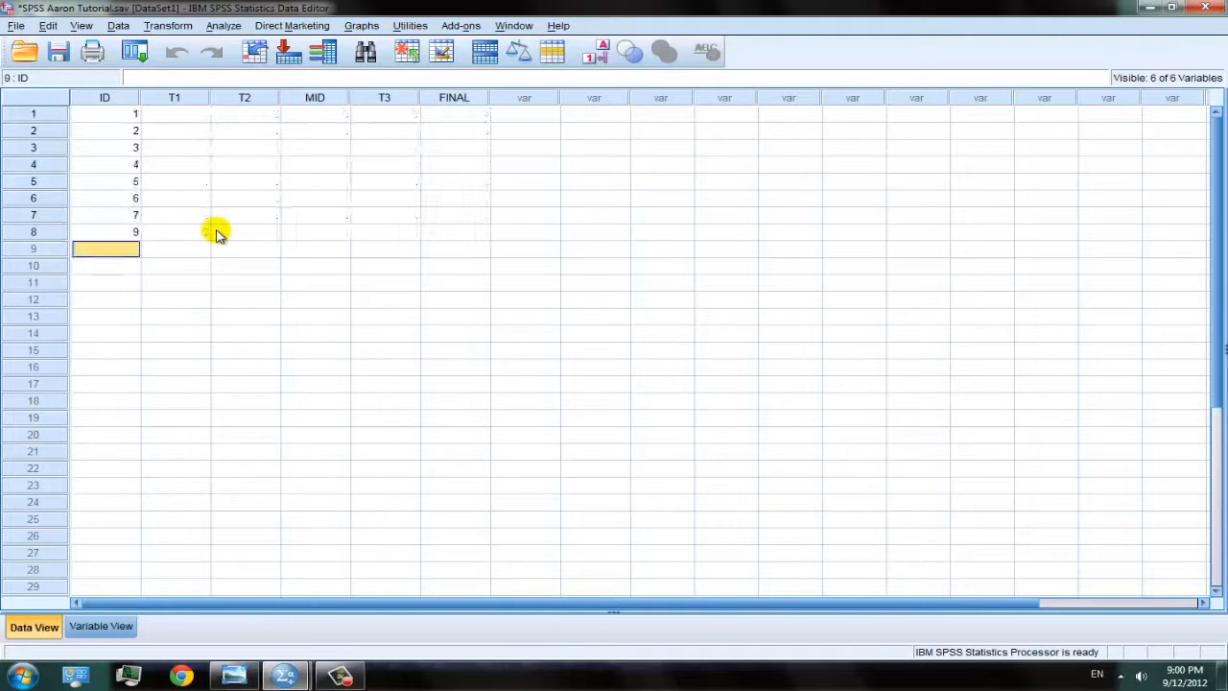
Step: Enter the values 10 to 30 in the ID column of the data sheet, in rows 9 to 29
text(10)
key(Return)
text(11)
key(Return)
text(12)
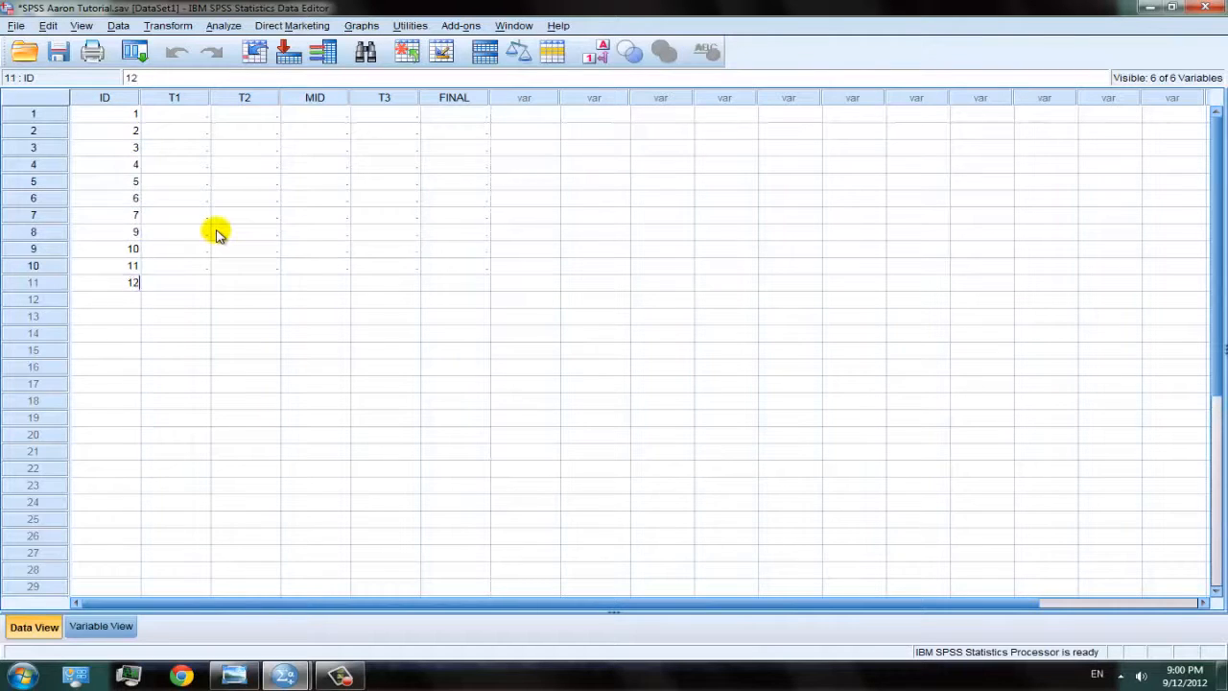
key(Return)
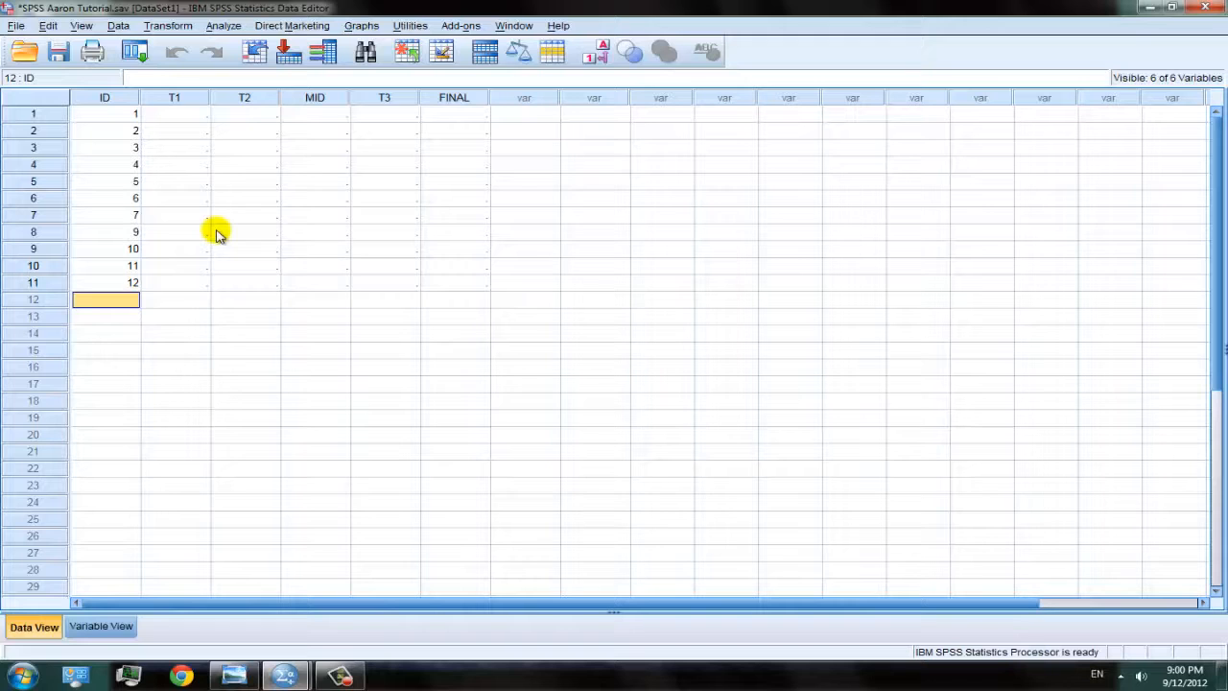
text(13)
key(Return)
text(14)
key(Return)
text(15)
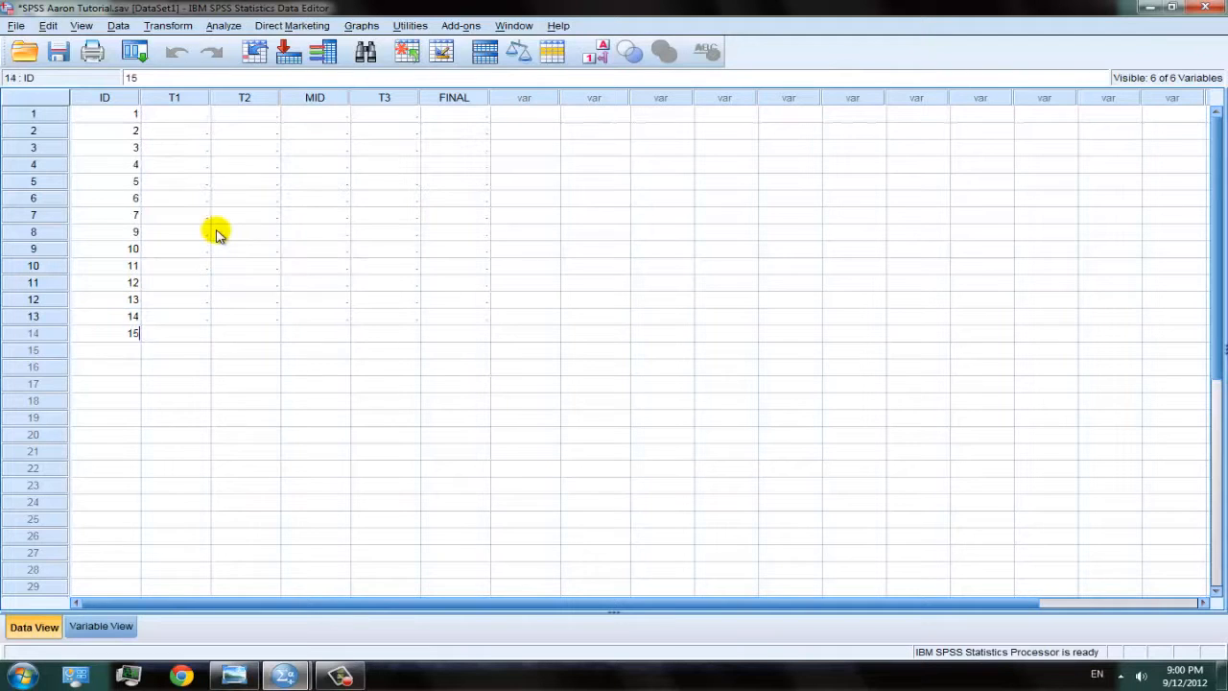
key(Return)
text(16)
key(Return)
text(17)
key(Return)
text(18)
key(Return)
text(19)
key(Return)
text(2)
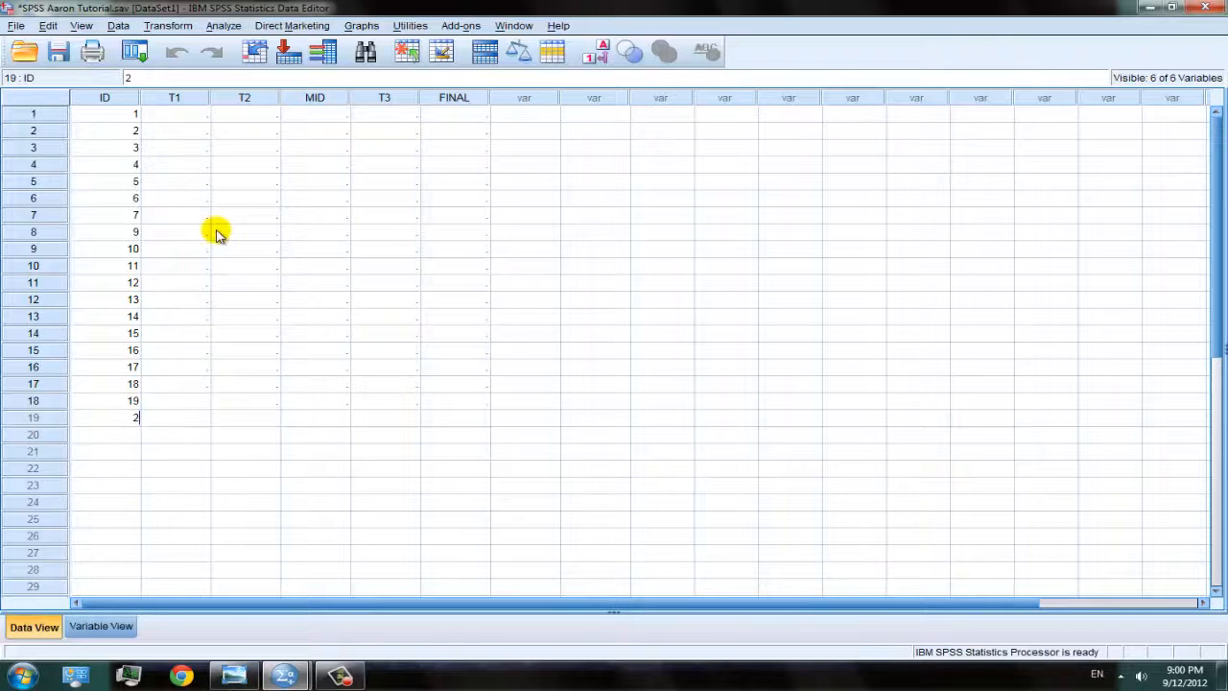
text(0)
key(Return)
text(21)
key(Return)
text(1)
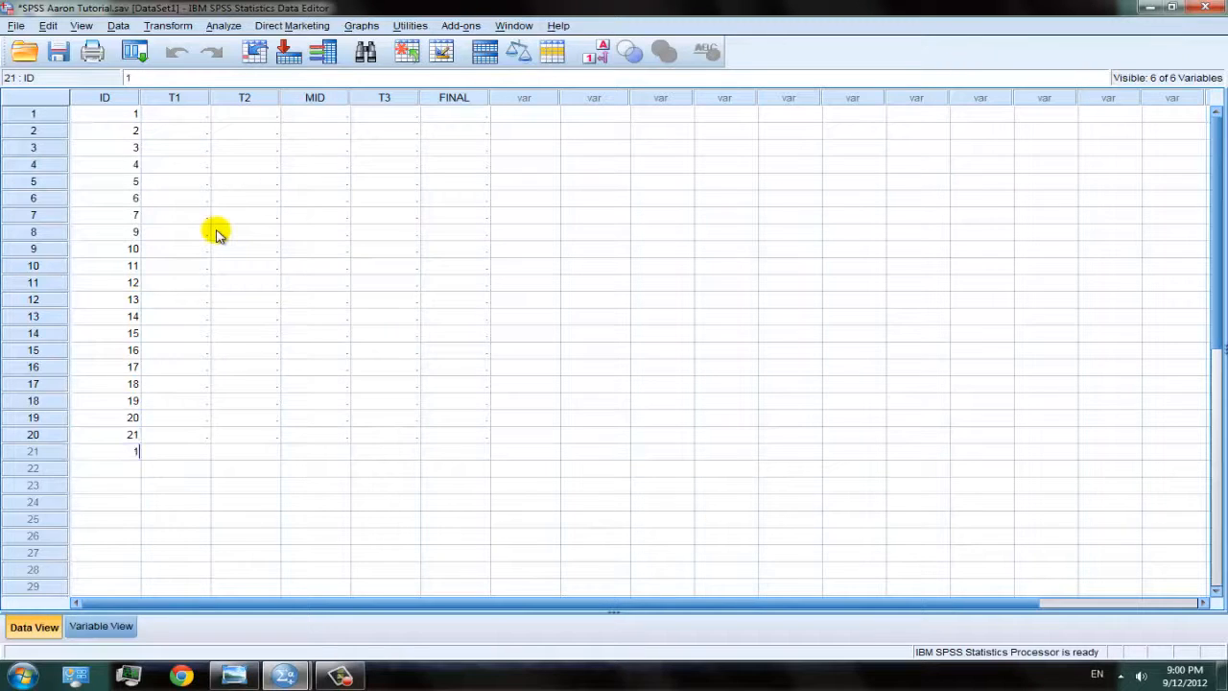
text(22)
key(Return)
text(23)
key(Return)
text(24)
key(Return)
text(25)
key(Return)
text(26)
key(Return)
text(27)
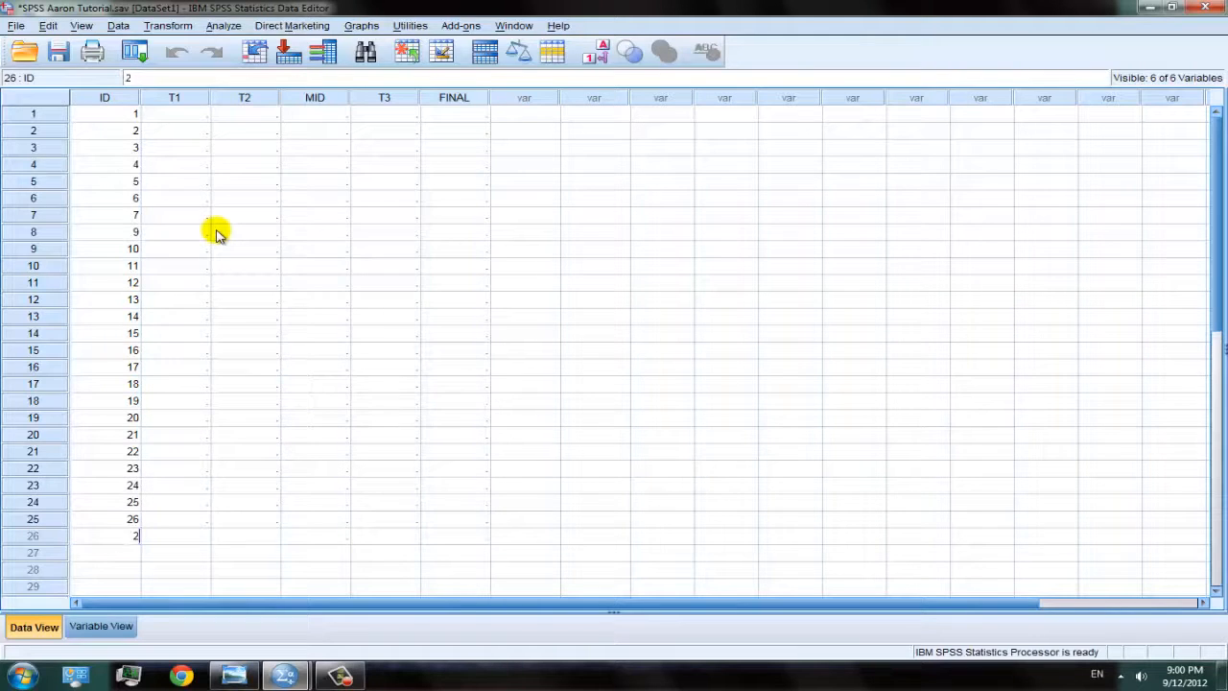
key(Return)
text(28)
key(Return)
text(29)
key(Return)
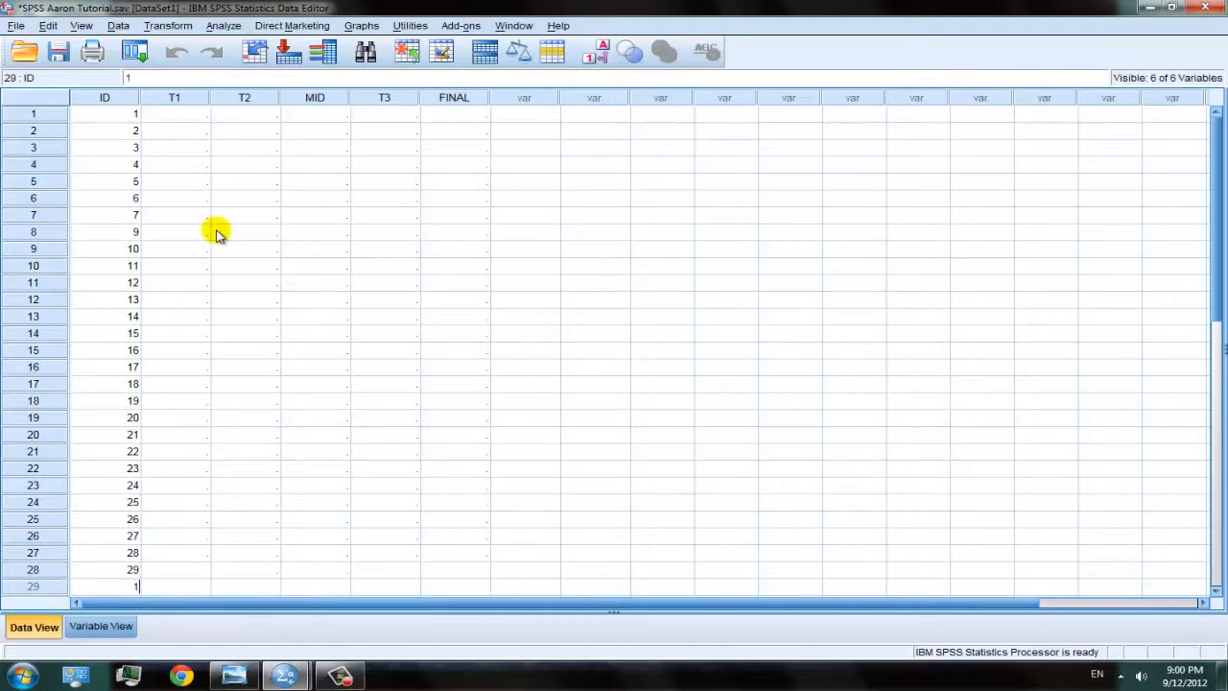
text(30)
click(427, 372)
Step: Cut the cases in rows 8 to 29 and paste them starting at row 9, leaving row 8 free
scroll(427, 372, down, 2)
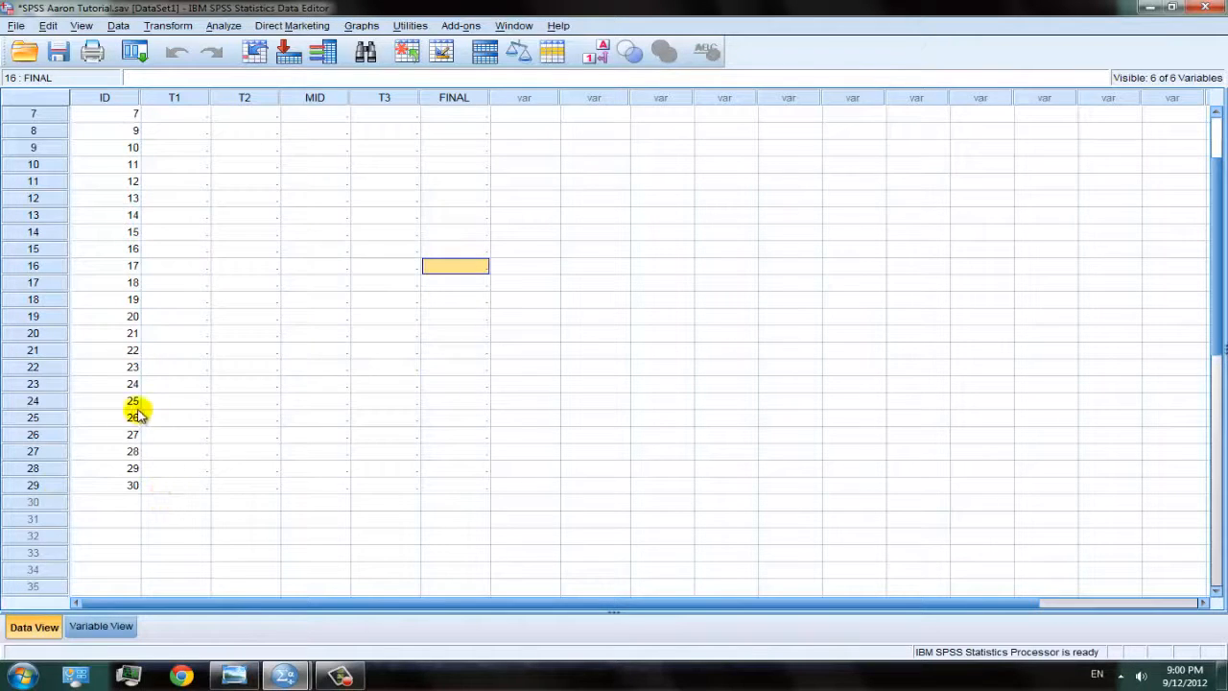
scroll(96, 485, up, 2)
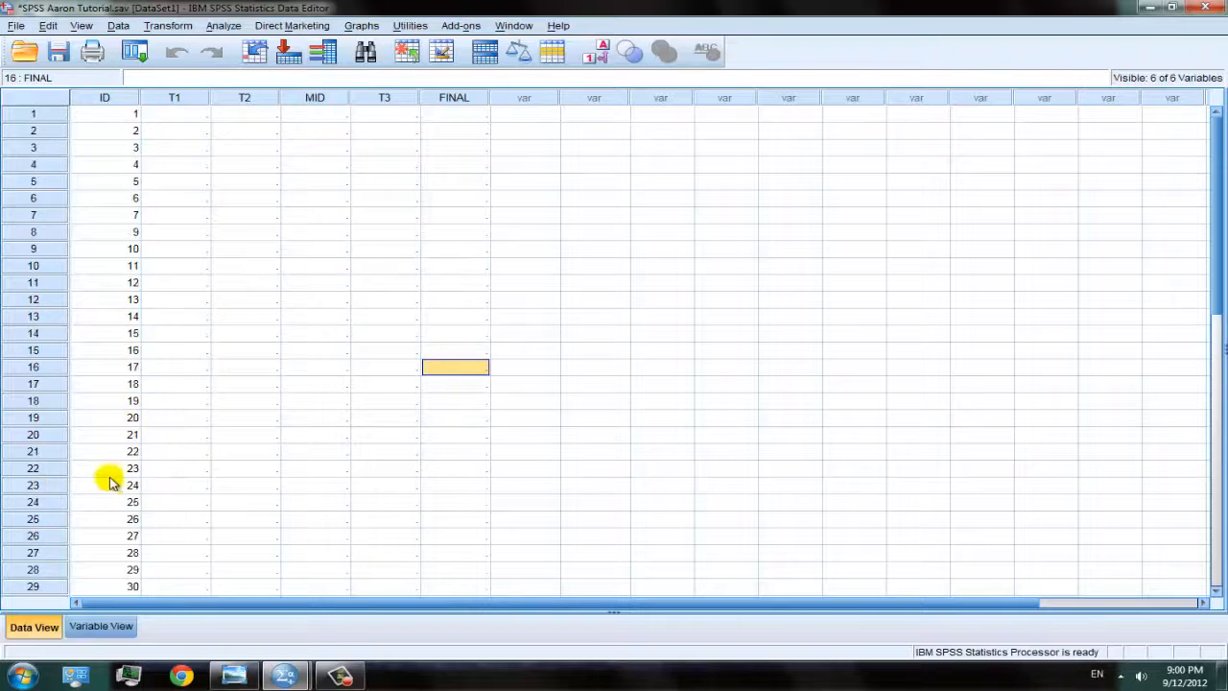
double_click(113, 235)
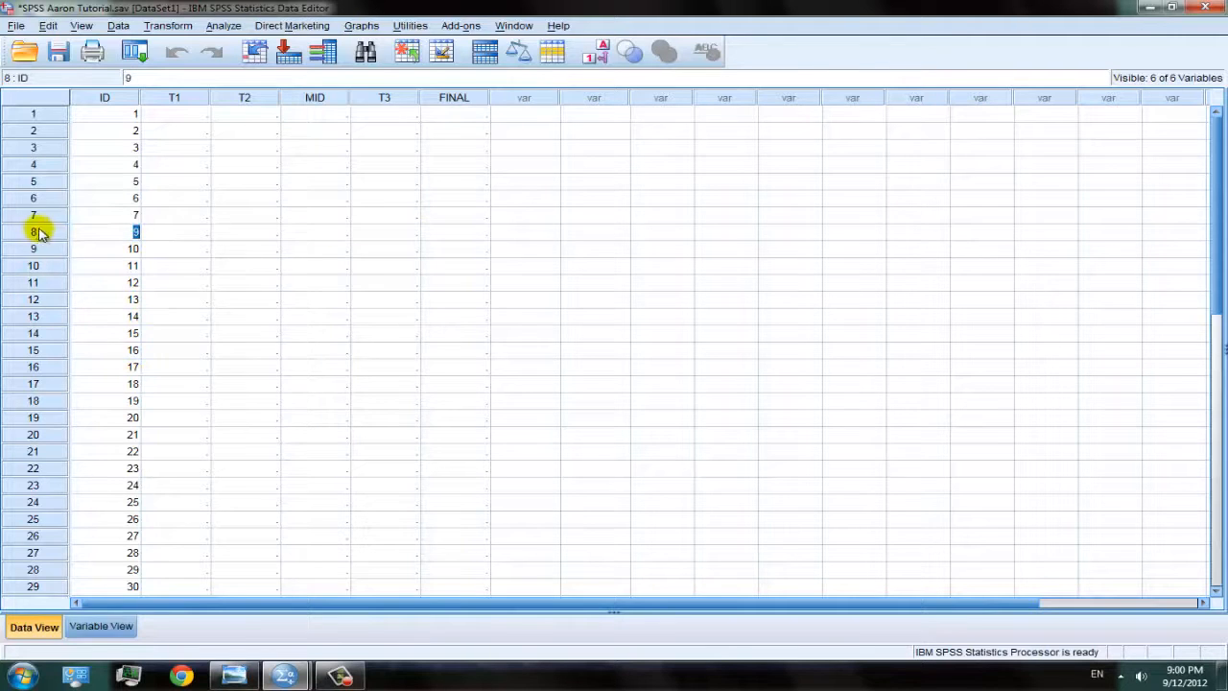
drag(41, 232, 82, 282)
scroll(78, 269, up, 6)
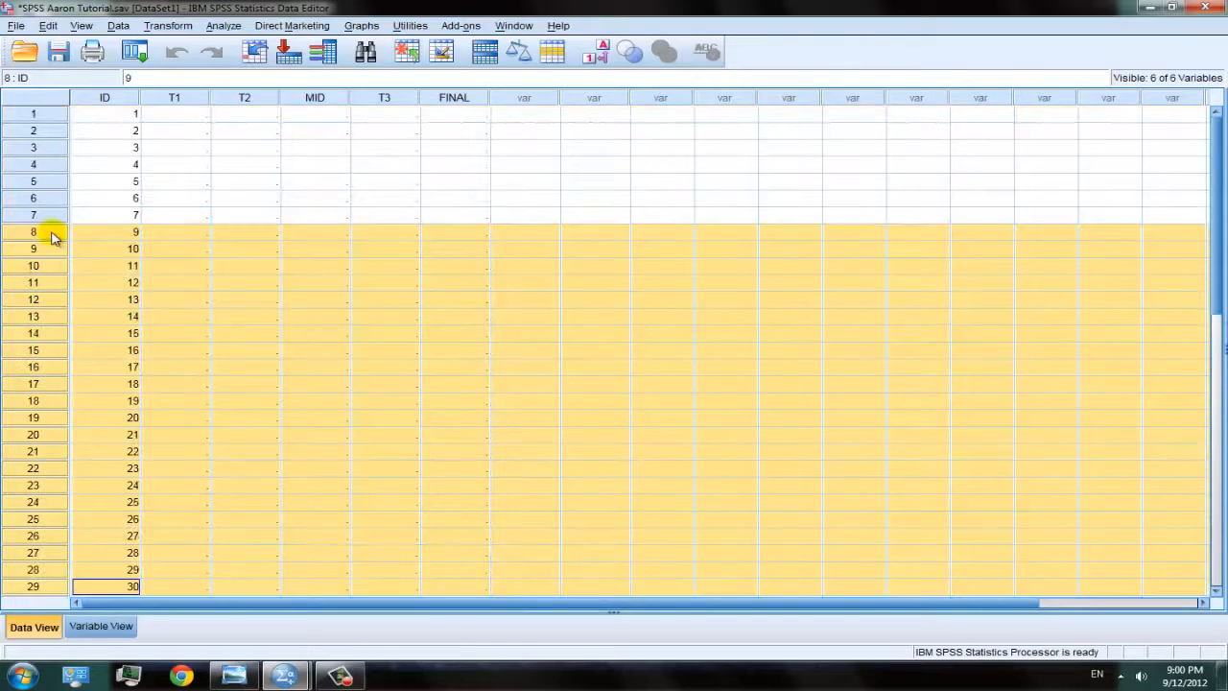
right_click(56, 238)
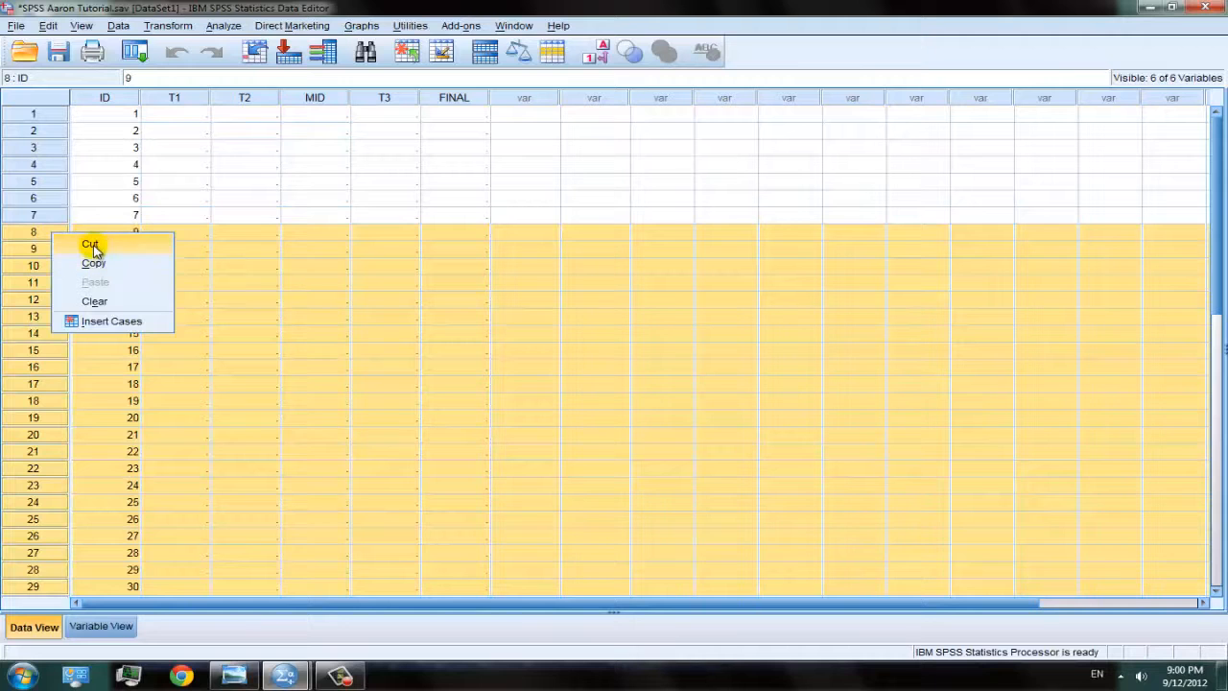
click(91, 246)
click(55, 247)
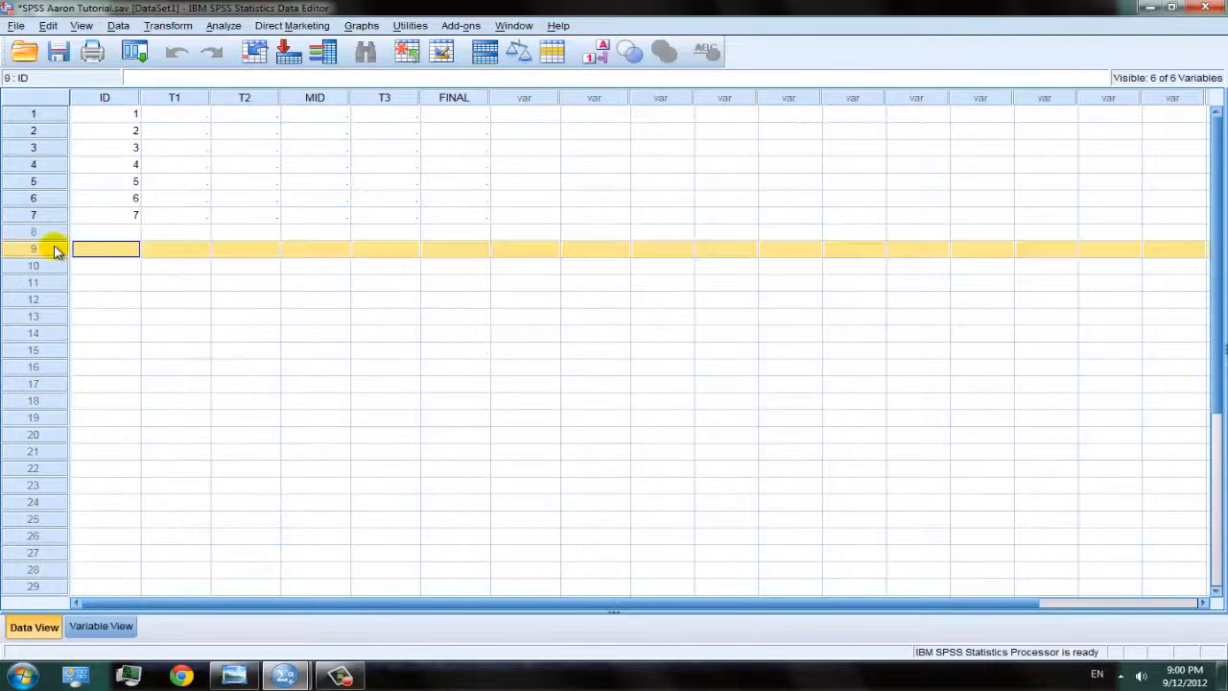
right_click(56, 248)
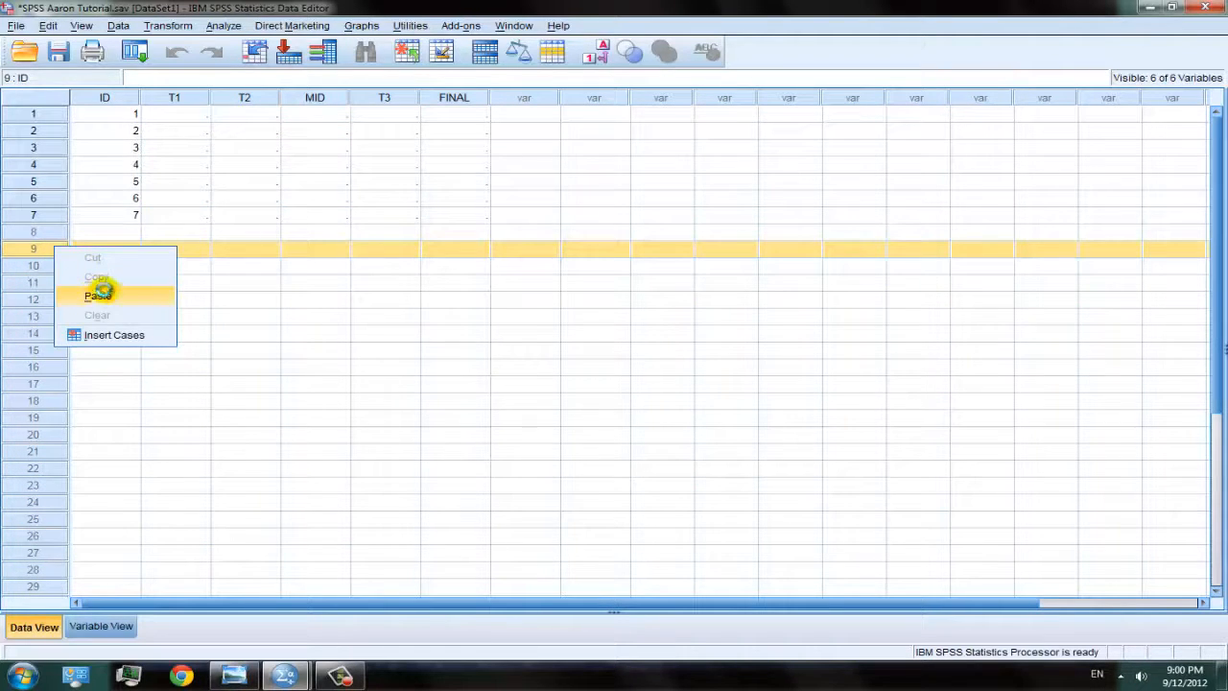
click(116, 292)
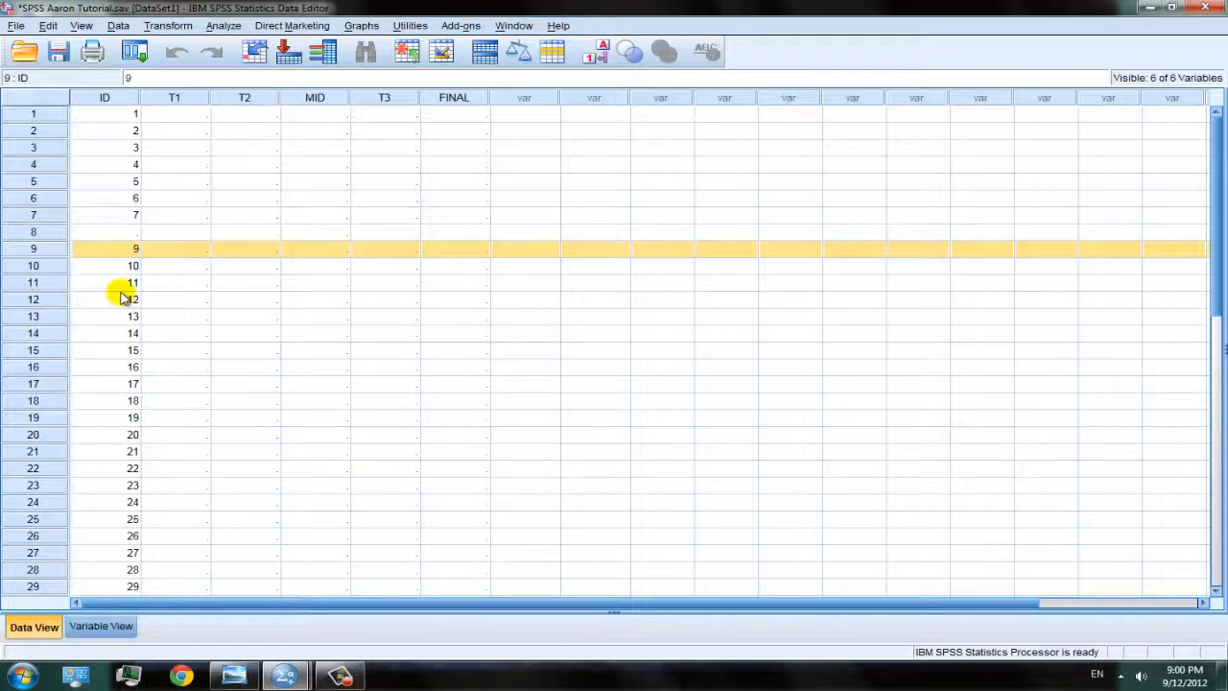
Step: Enter 8 as the ID in row 8 and check the ID sequence down to row 30
click(140, 234)
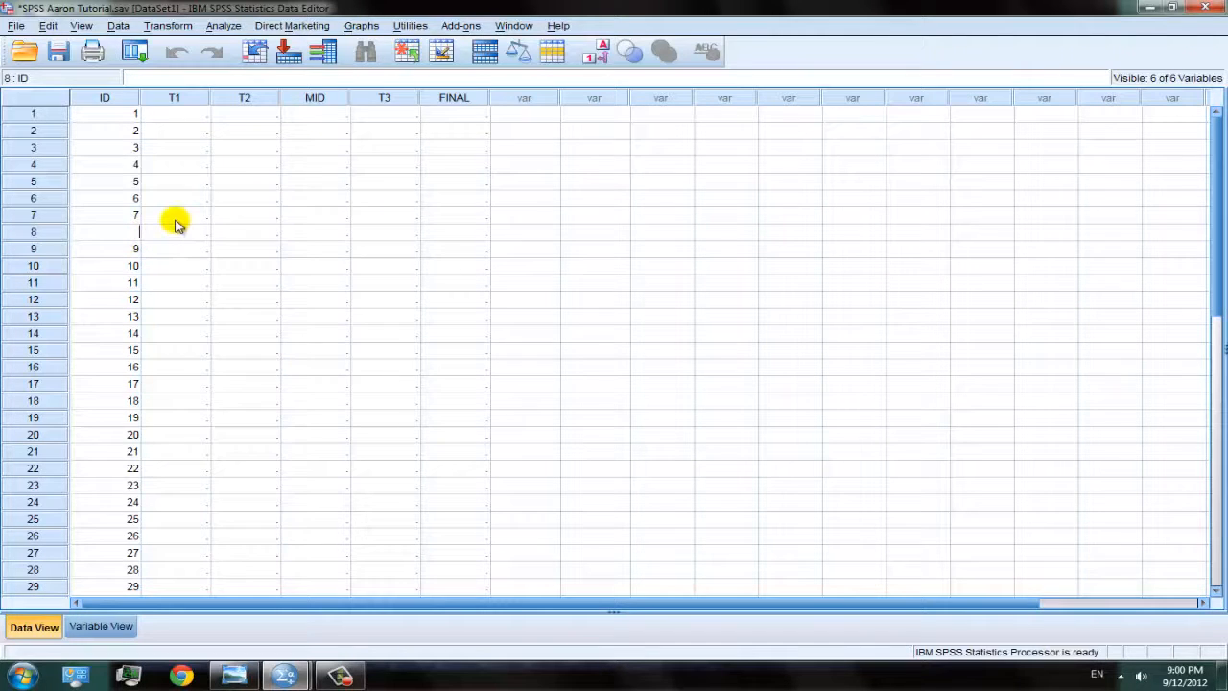
text(8)
scroll(204, 226, down, 1)
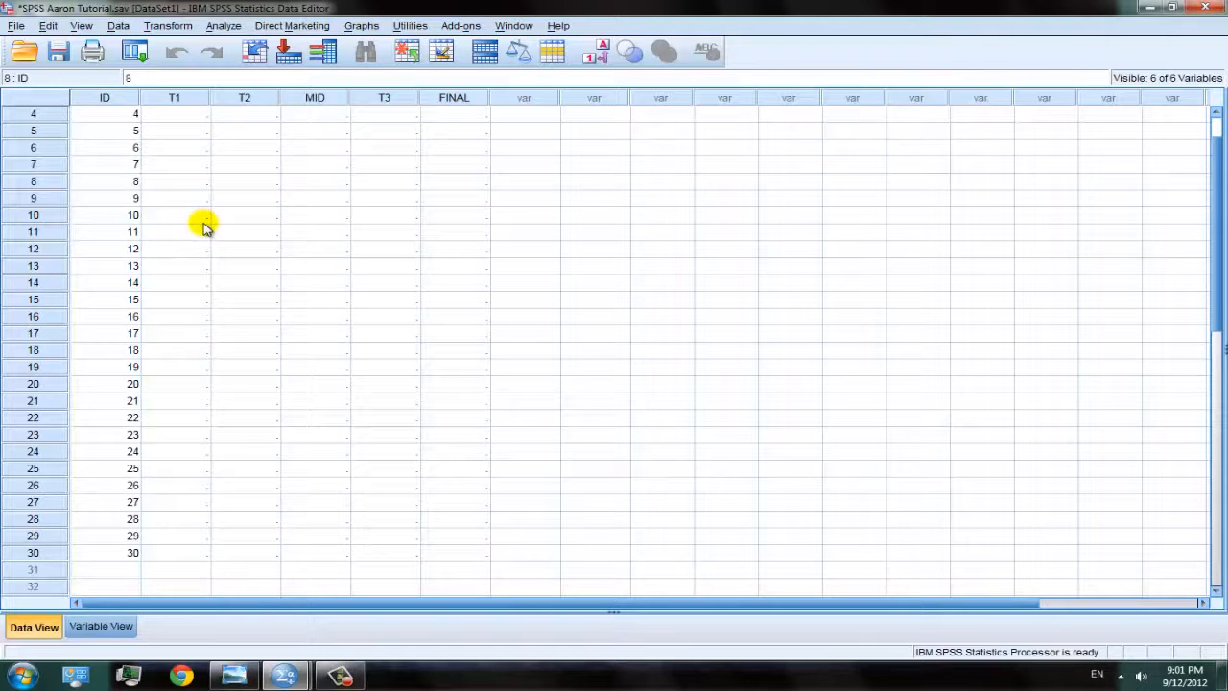
scroll(204, 226, up, 1)
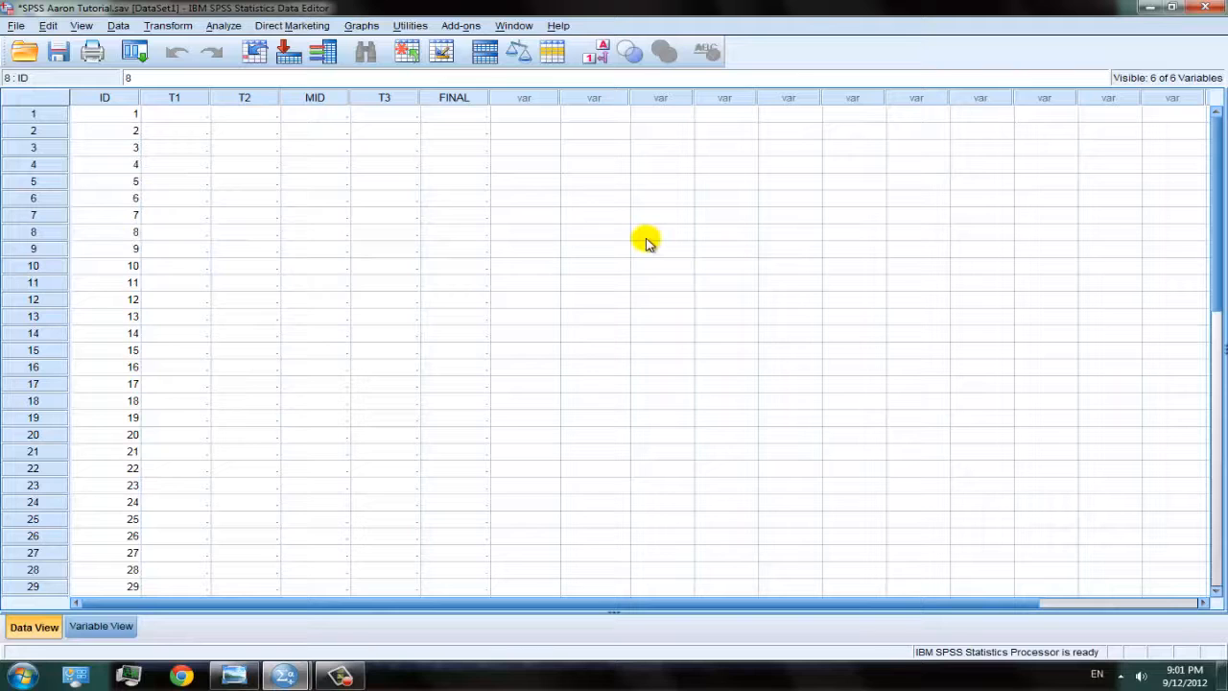
scroll(646, 242, down, 1)
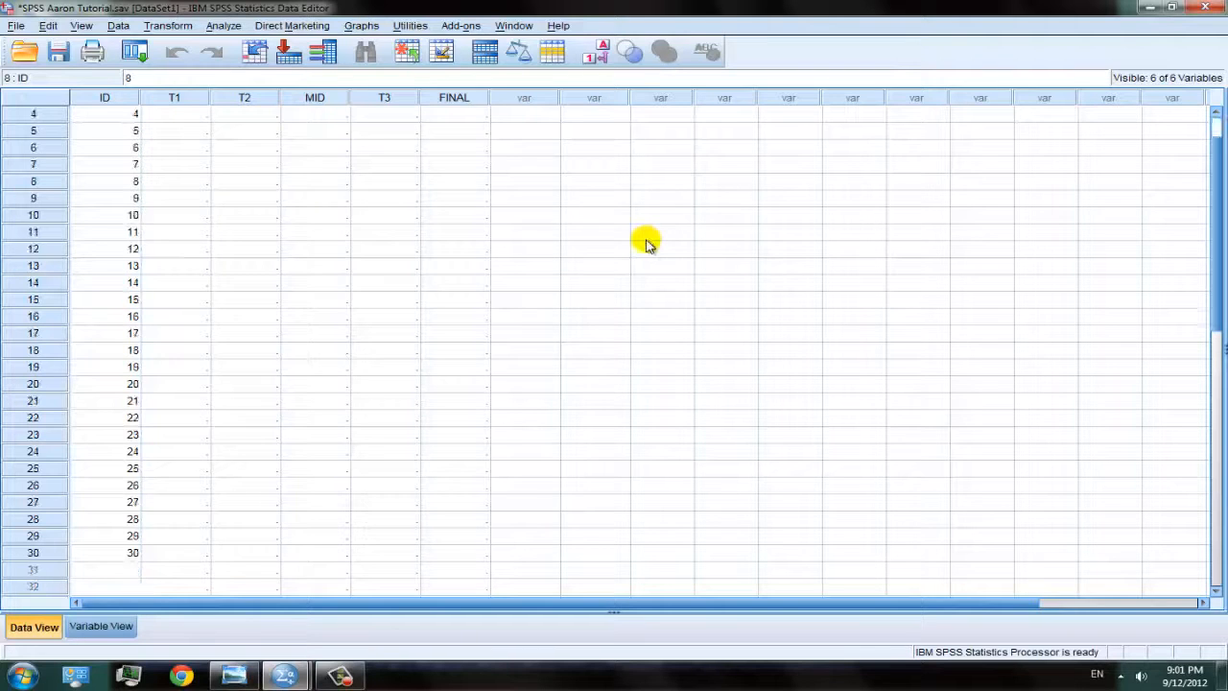
scroll(642, 242, up, 1)
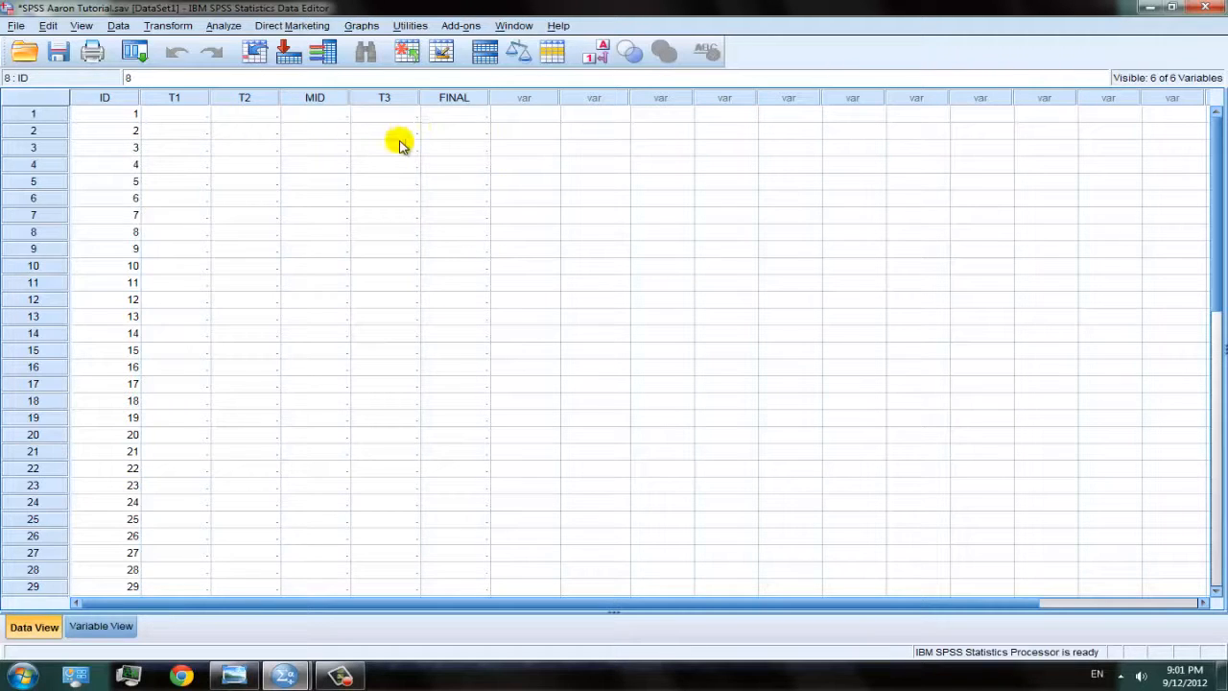
Step: Enter the T1 values 2, 13 and 51253 for the cases in rows 1 to 3
click(198, 116)
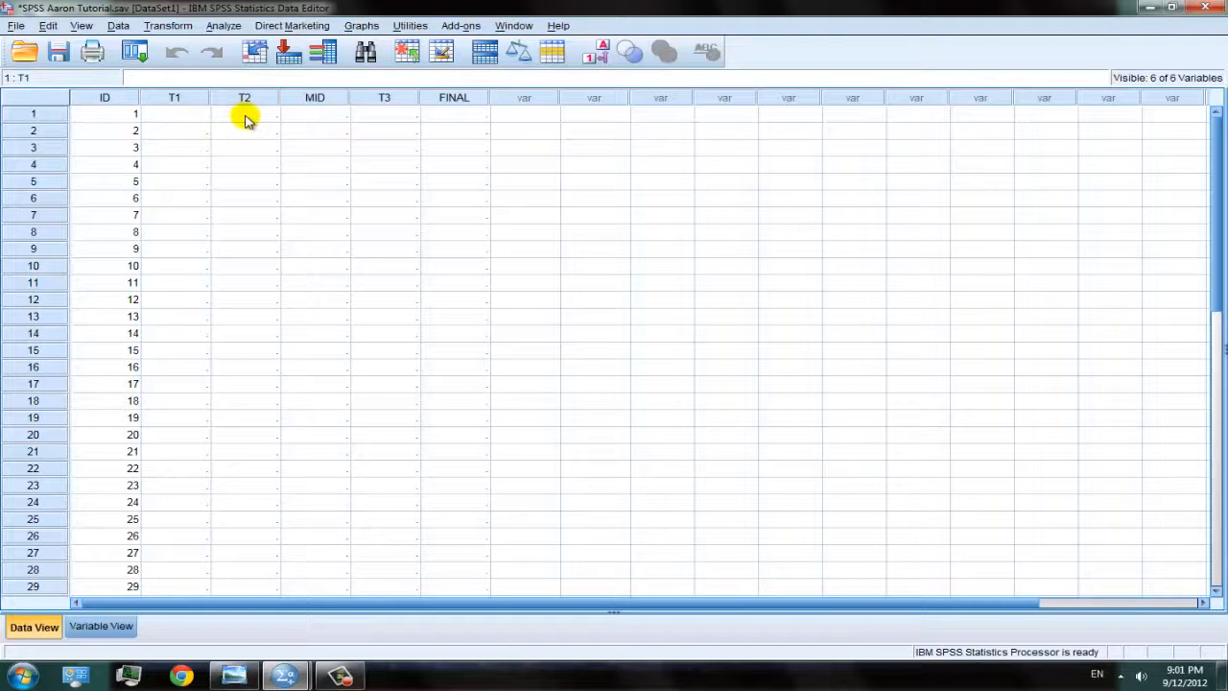
text(2)
click(192, 135)
text(13)
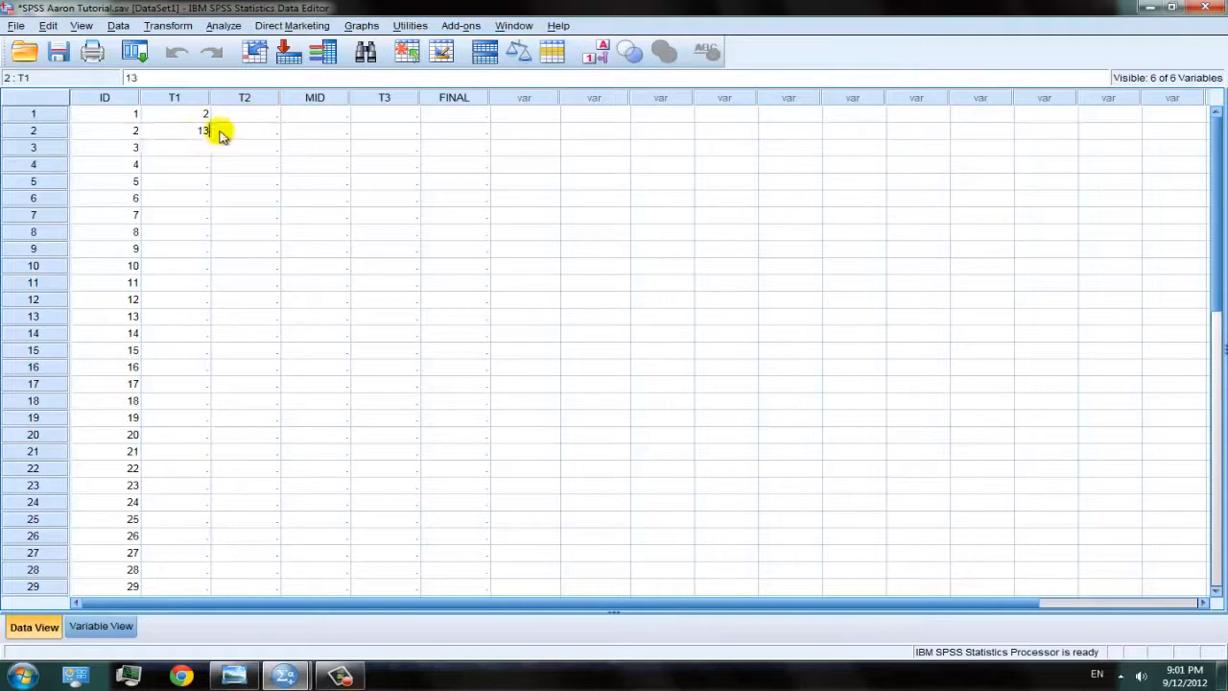
click(183, 151)
text(51253)
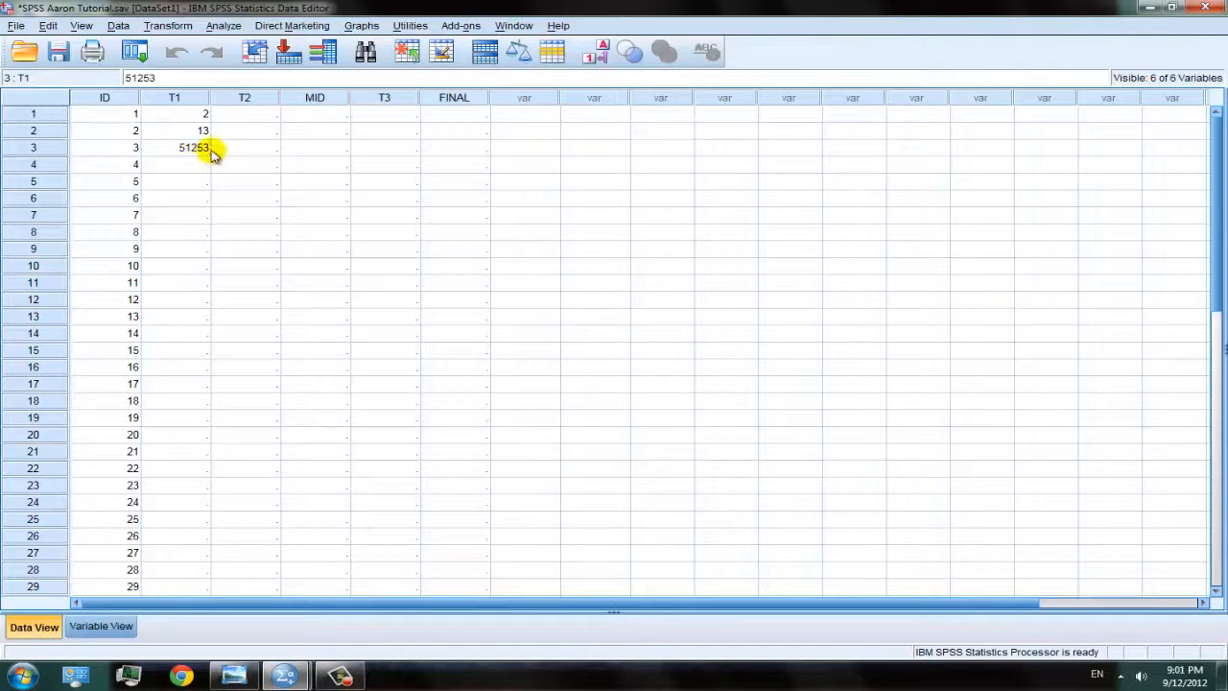
Step: Clear the T1 values of the cases in rows 1 to 3
key(BackSpace)
key(BackSpace)
key(BackSpace)
key(BackSpace)
key(BackSpace)
click(198, 130)
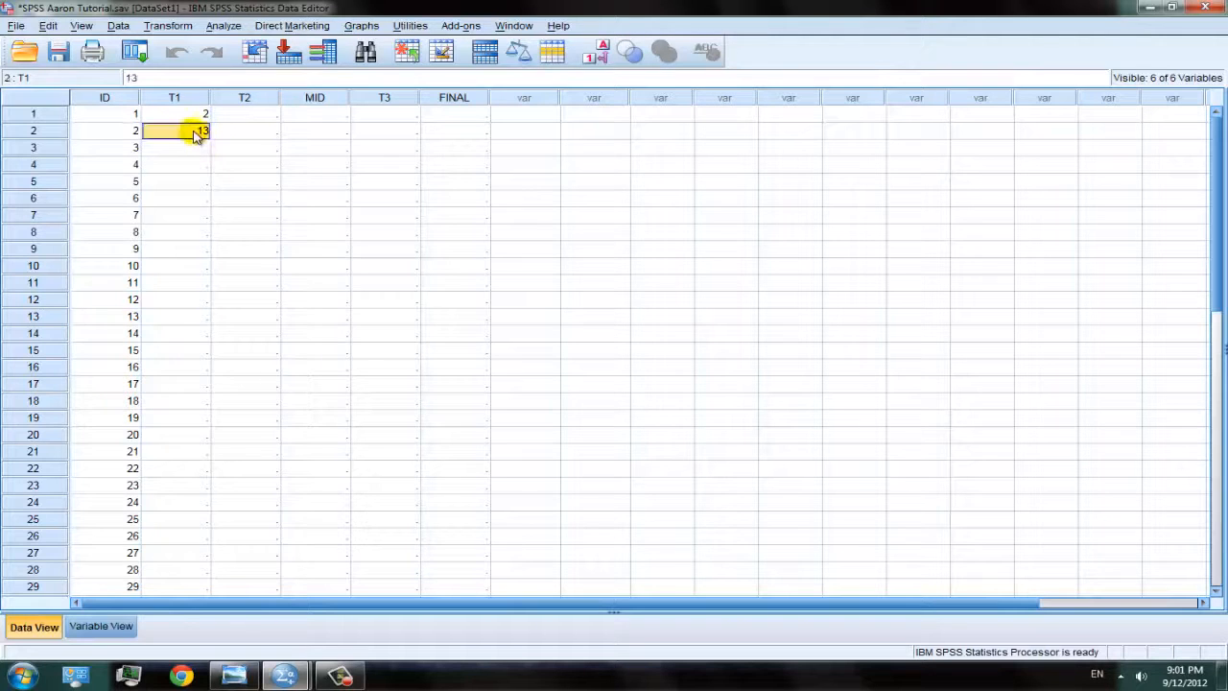
key(BackSpace)
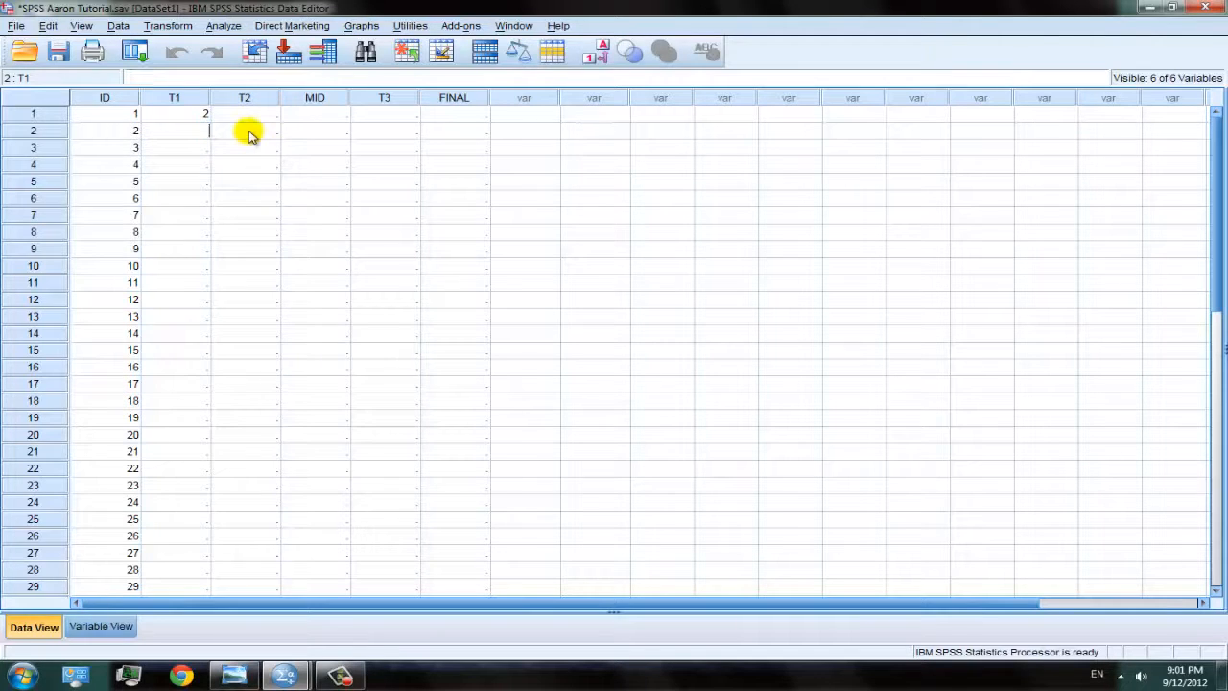
click(199, 112)
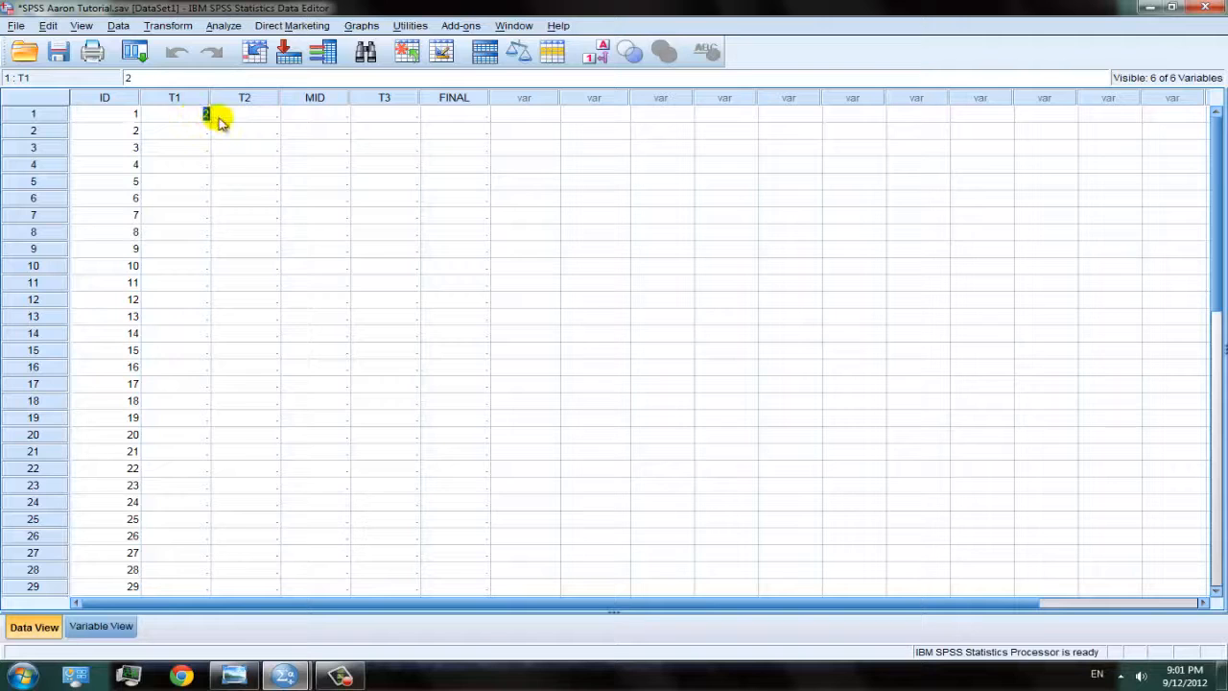
key(BackSpace)
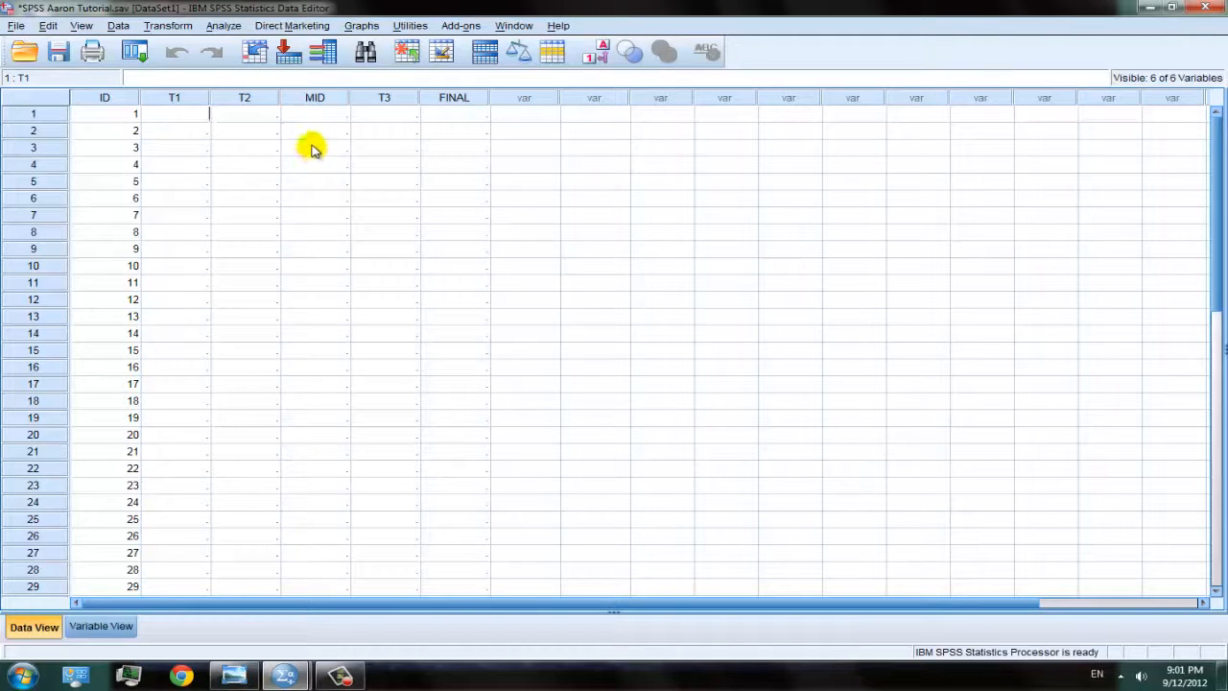
Step: Set the active random number generator to SPSS 12 Compatible with a random starting point, and minimize the output window
click(169, 26)
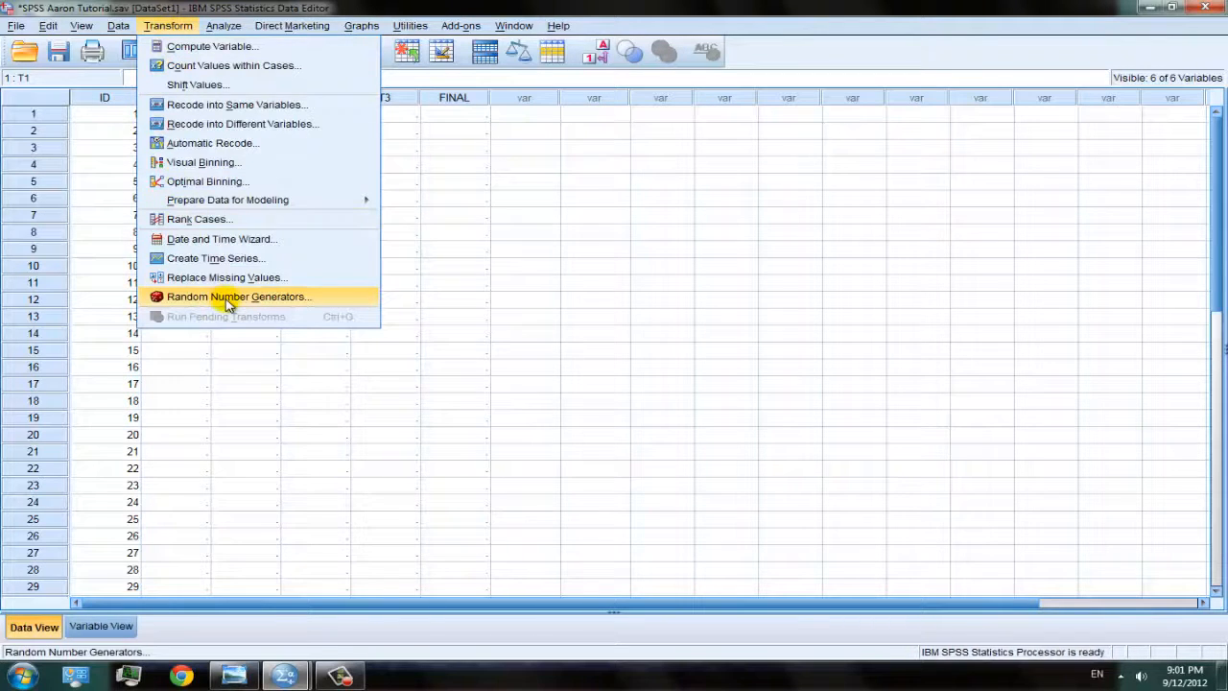
click(301, 298)
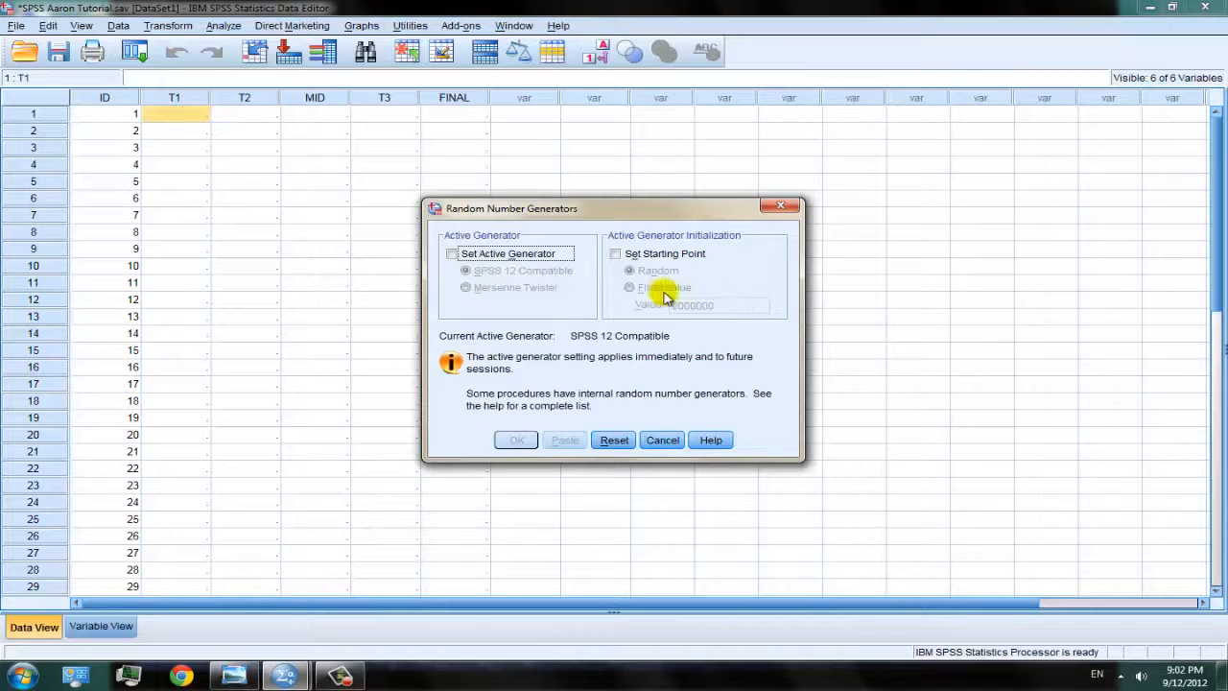
click(528, 254)
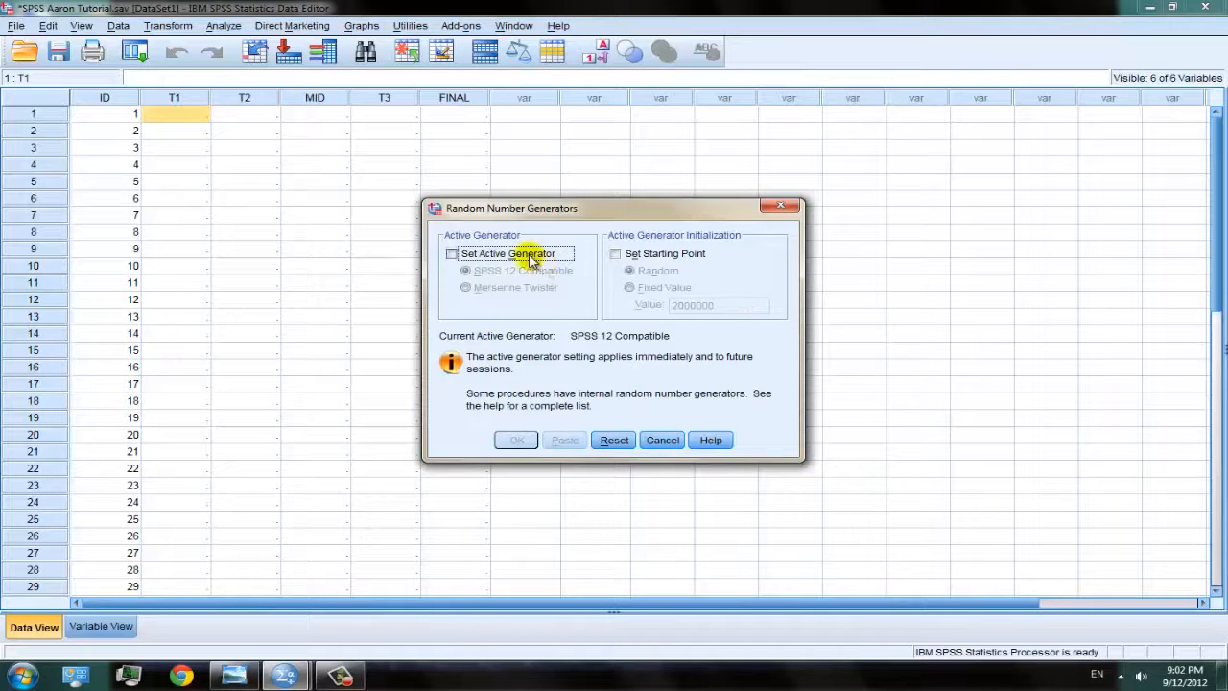
click(652, 253)
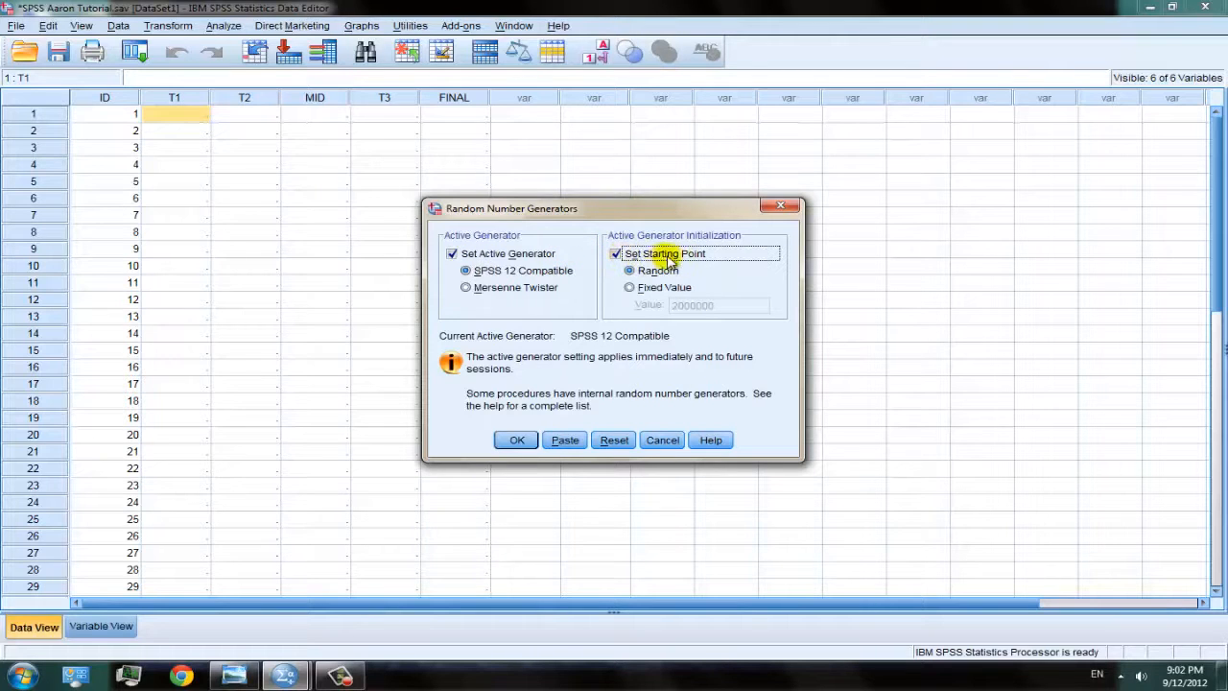
click(515, 441)
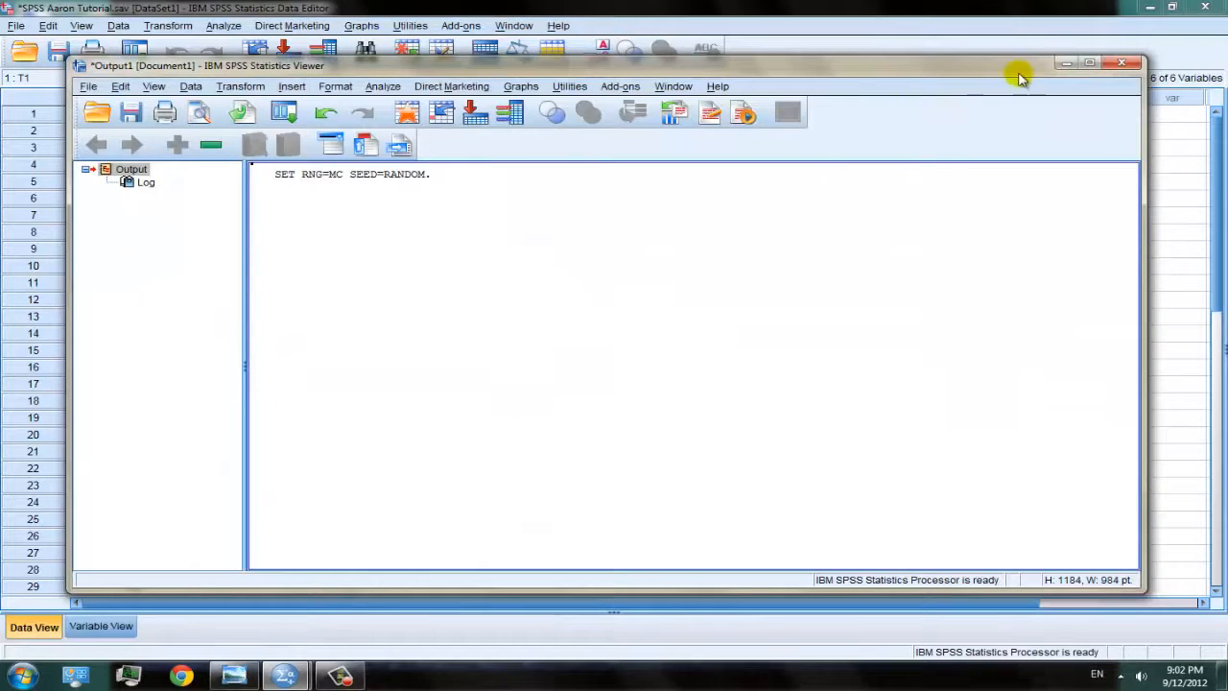
click(1066, 62)
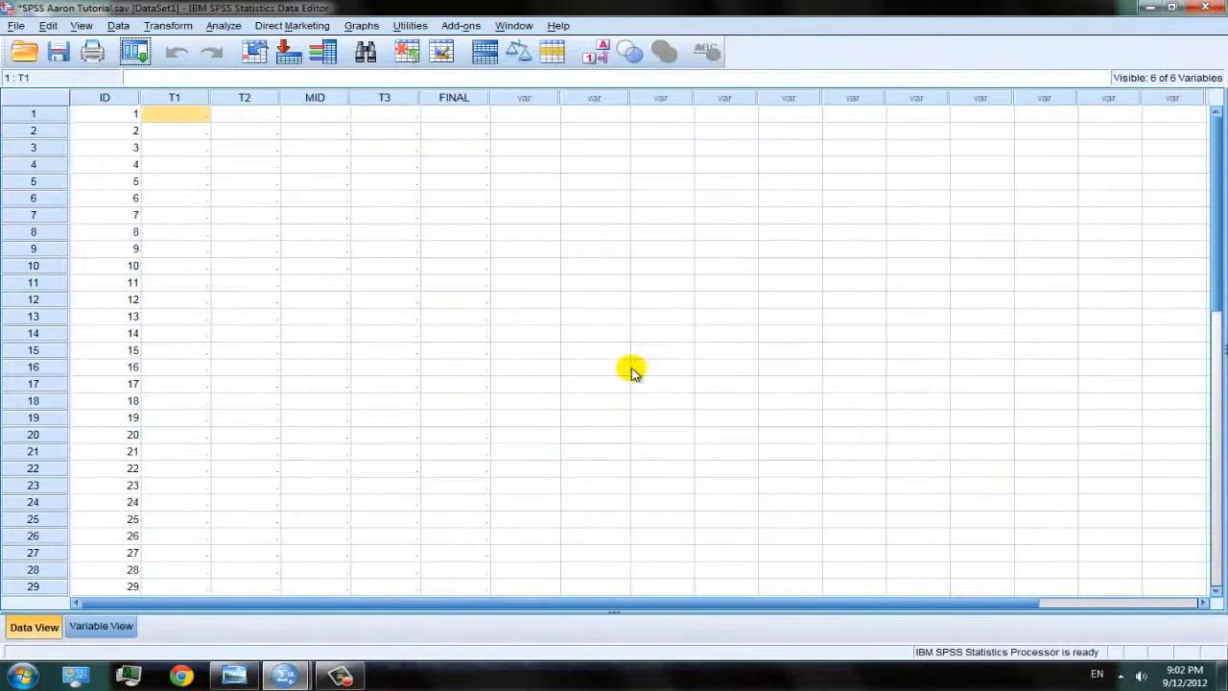
scroll(631, 368, down, 1)
scroll(631, 367, up, 1)
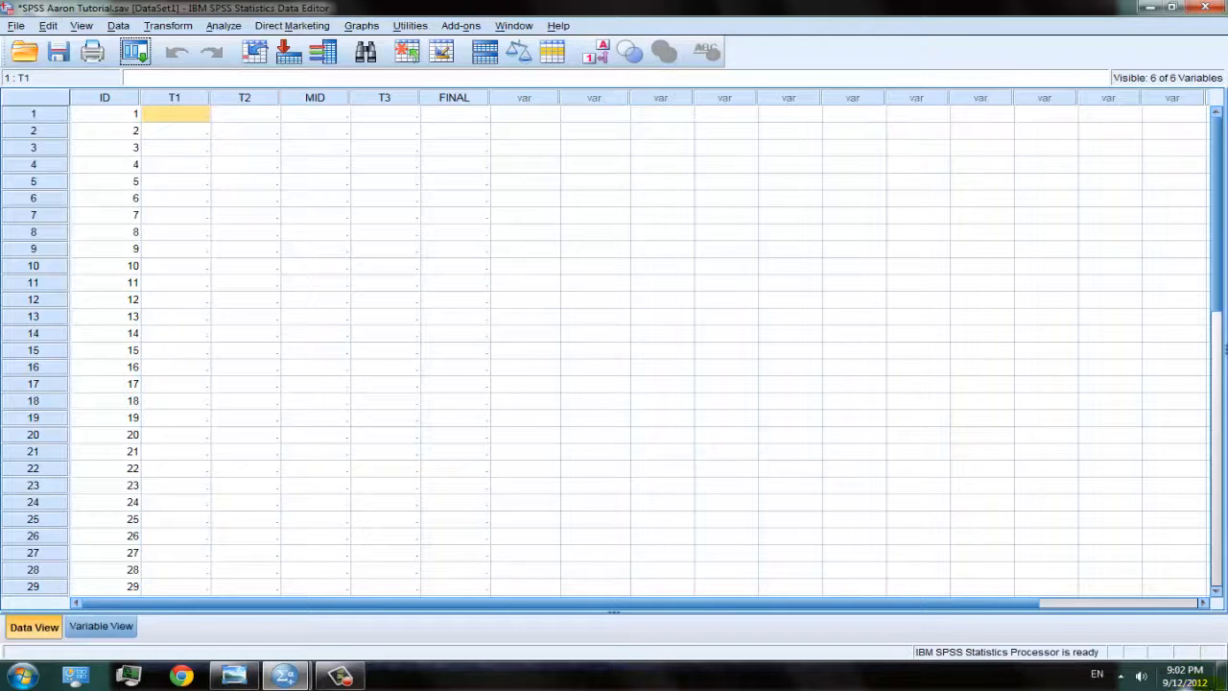
mouse_move(1189, 682)
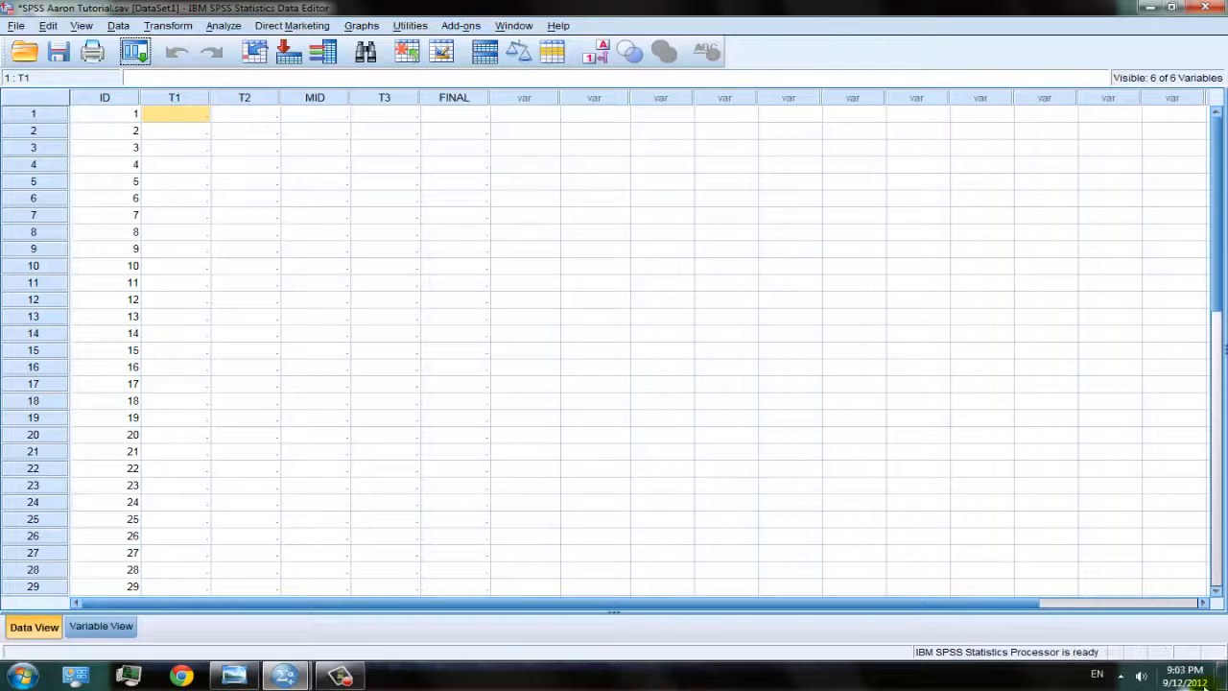
Step: Start a Compute Variable transformation, clear the old numeric expression and set the target variable to T1
click(155, 31)
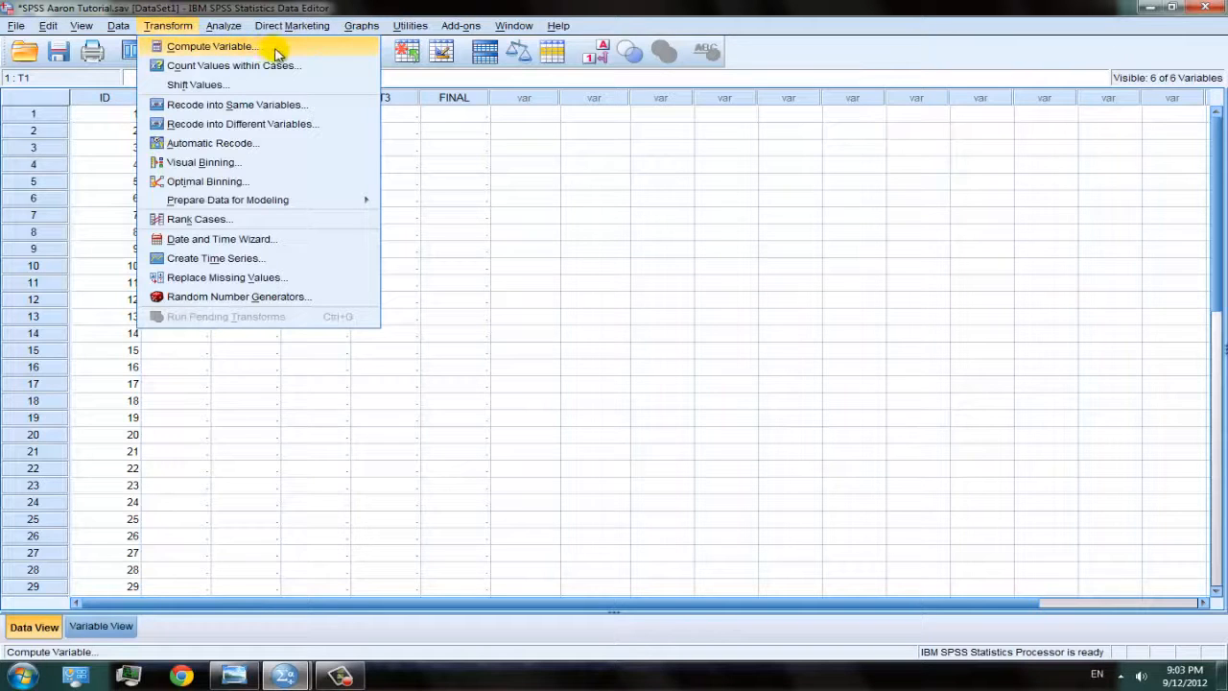
click(211, 46)
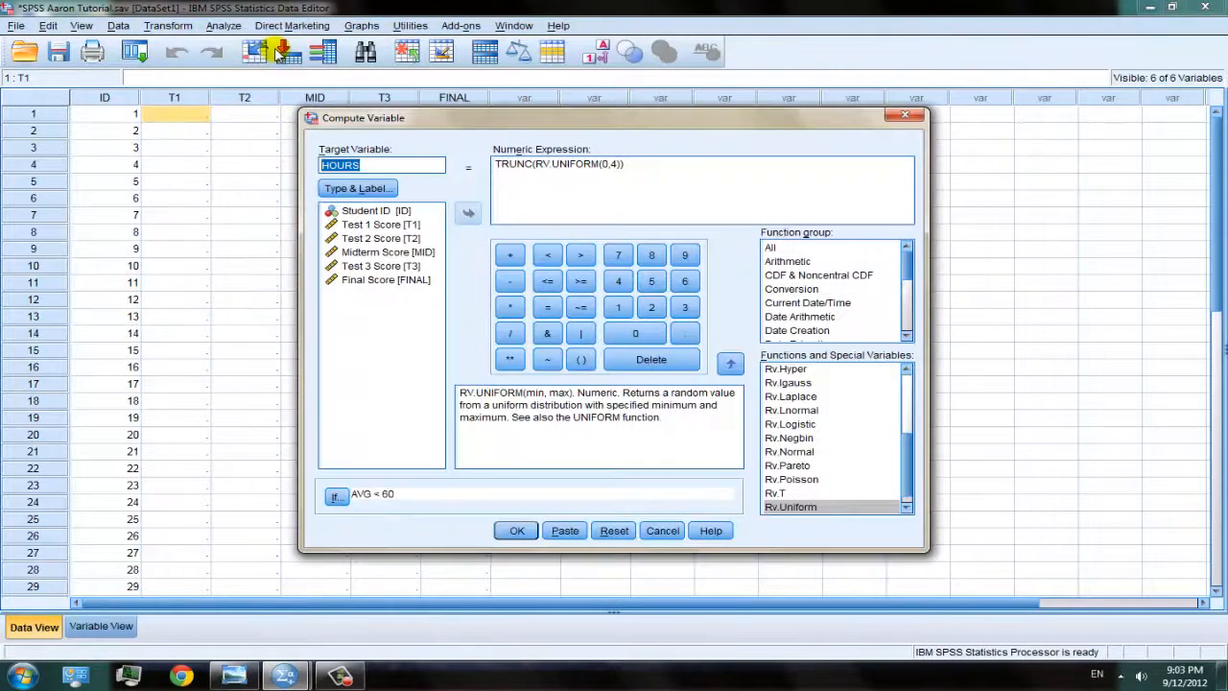
drag(460, 115, 604, 140)
drag(773, 187, 392, 183)
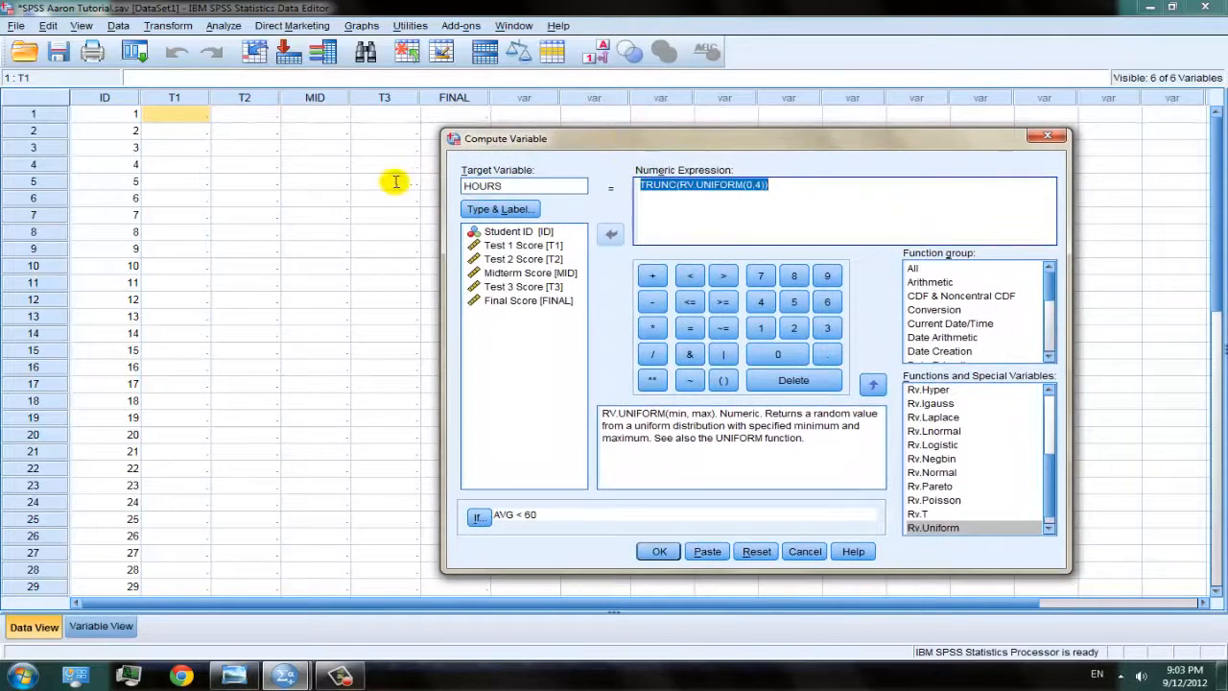
key(Delete)
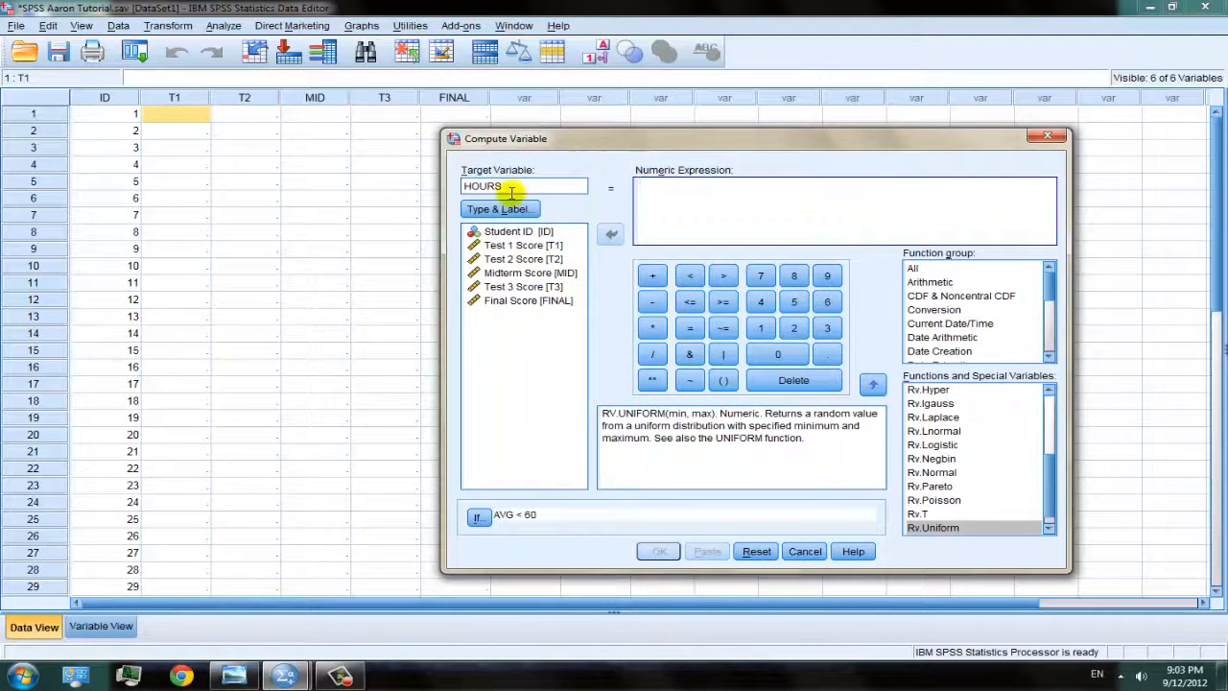
drag(503, 186, 347, 186)
key(Delete)
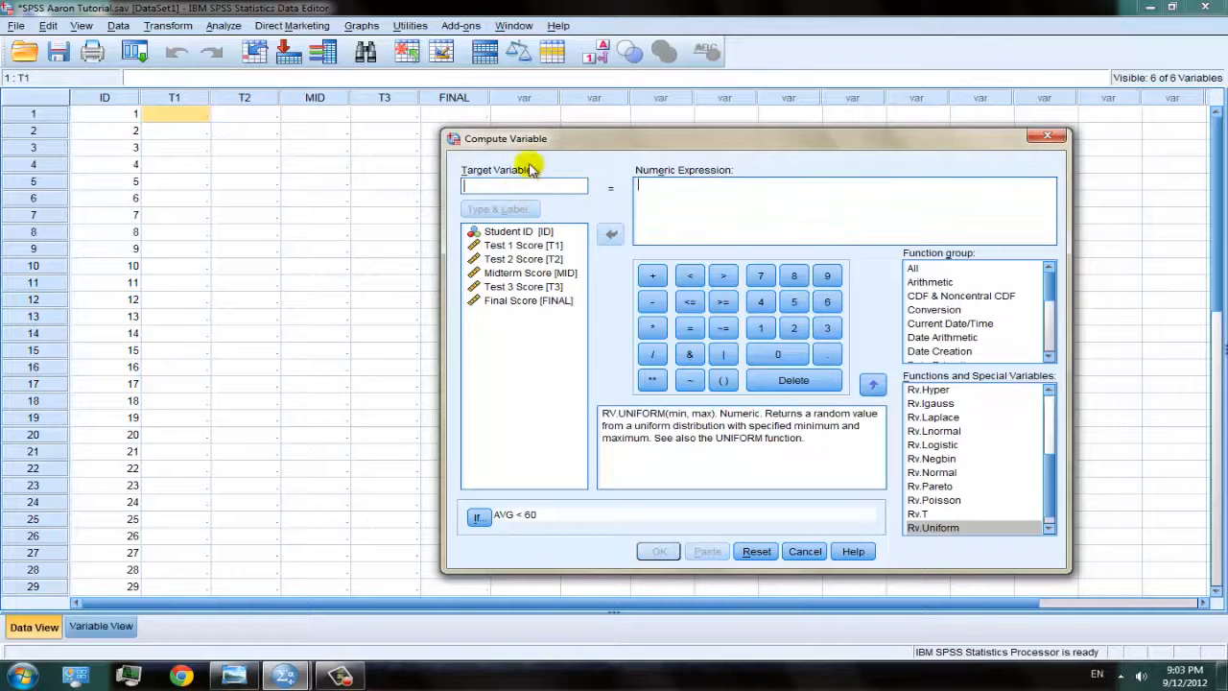
drag(534, 149, 566, 120)
click(568, 161)
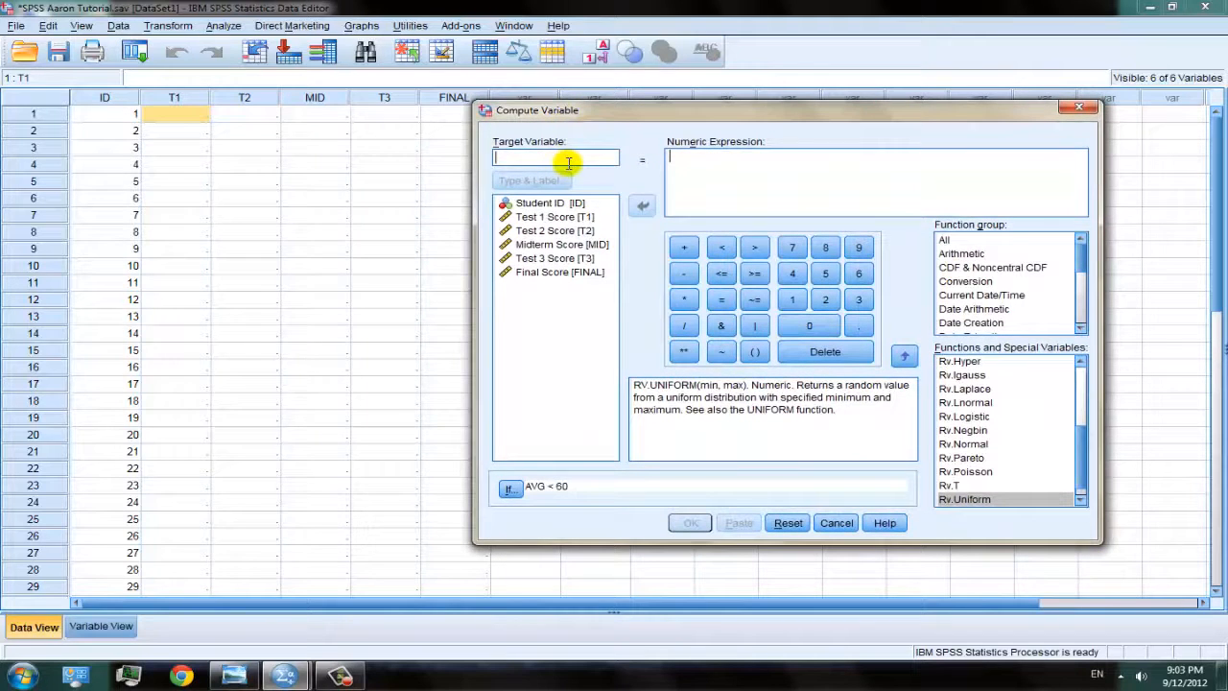
text(T1)
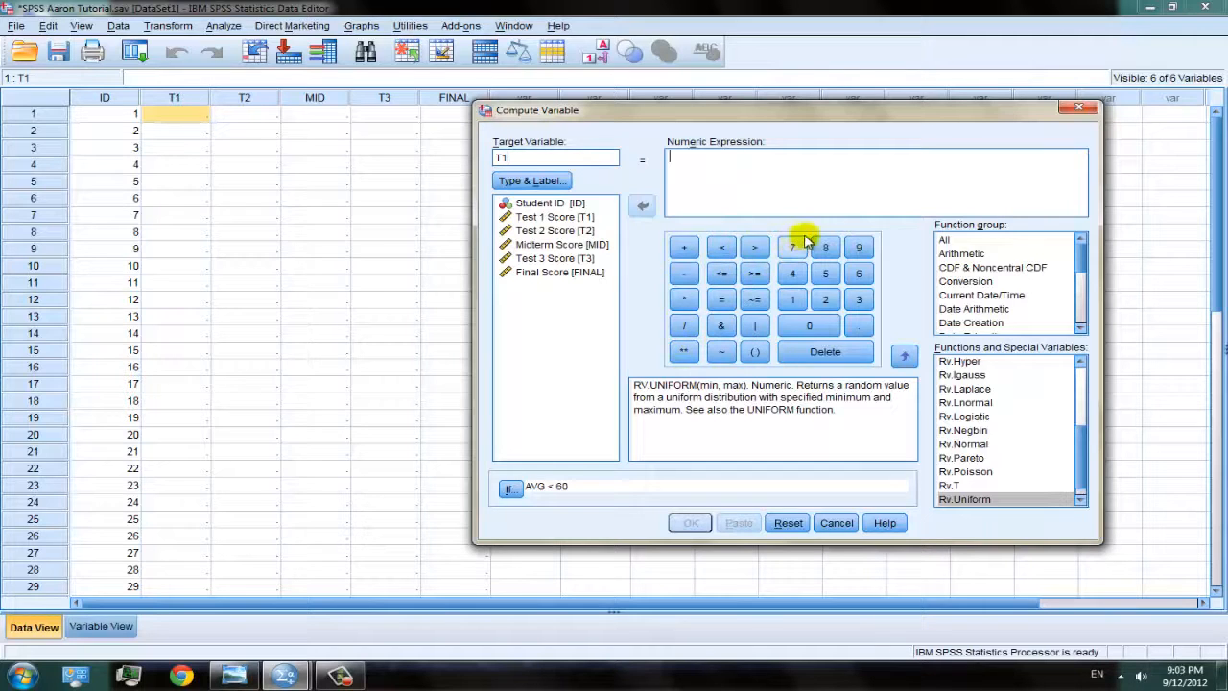
Step: Insert the Rv.Uniform function from the Random Numbers group into the numeric expression for T1
click(822, 182)
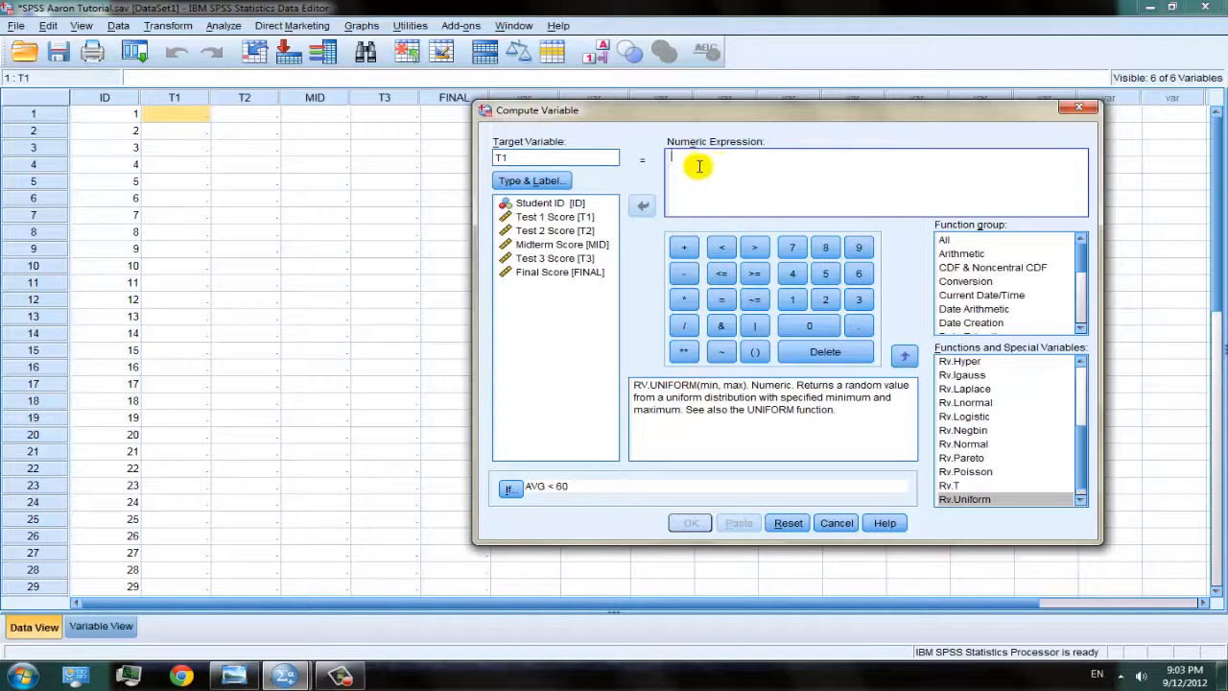
drag(1081, 279, 1077, 305)
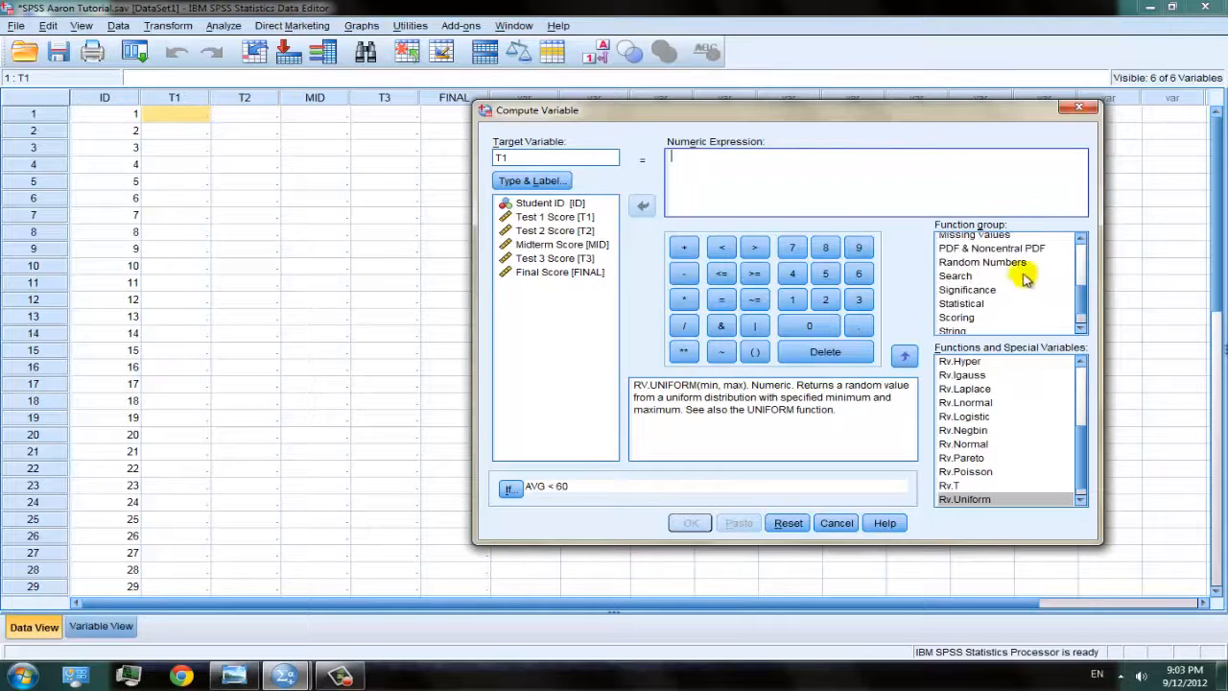
click(1015, 263)
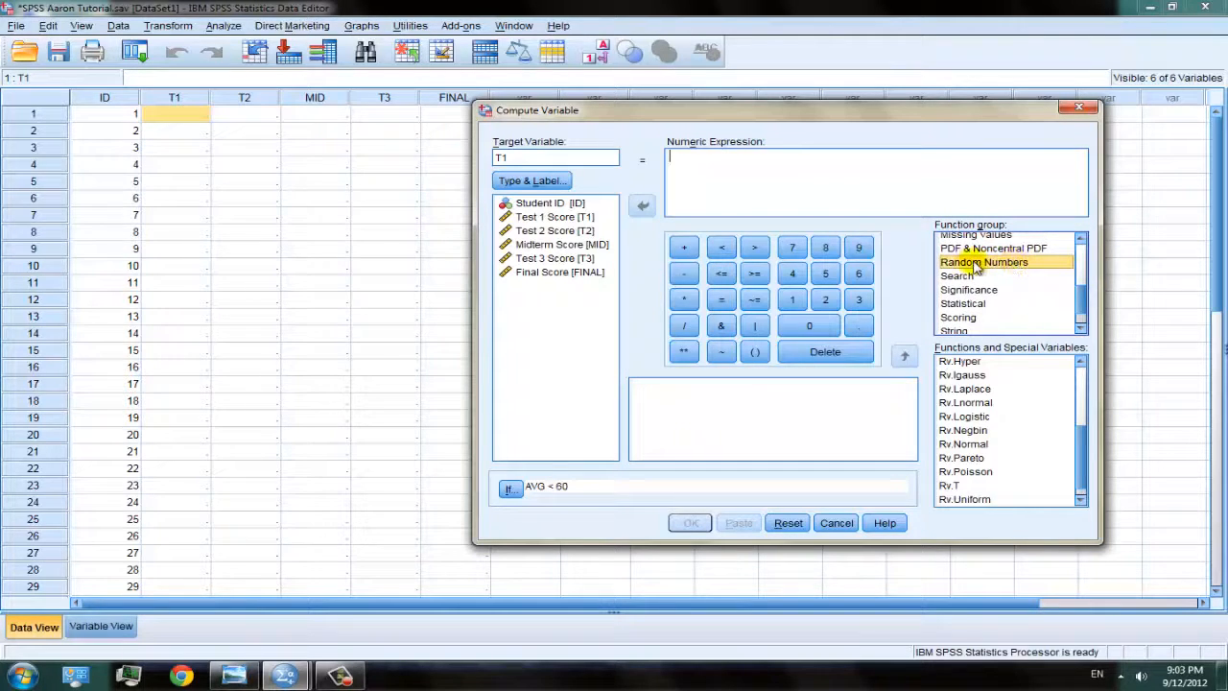
drag(1083, 451, 1078, 375)
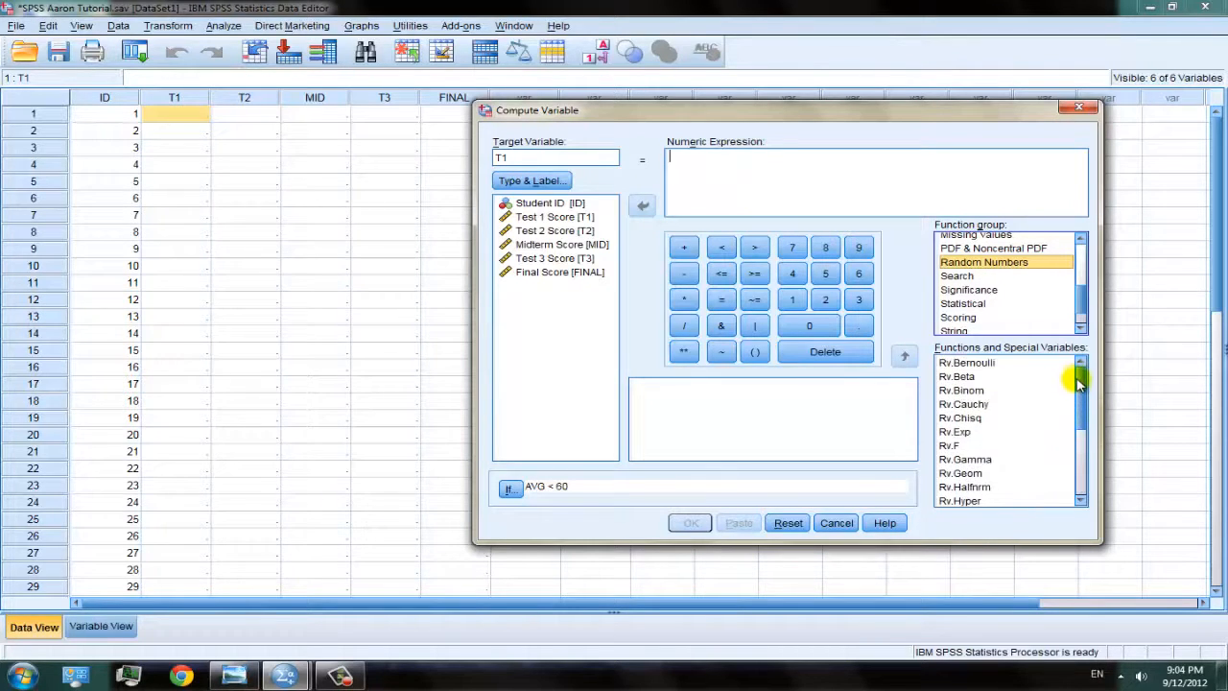
click(1012, 389)
click(993, 431)
click(988, 472)
scroll(1002, 446, down, 4)
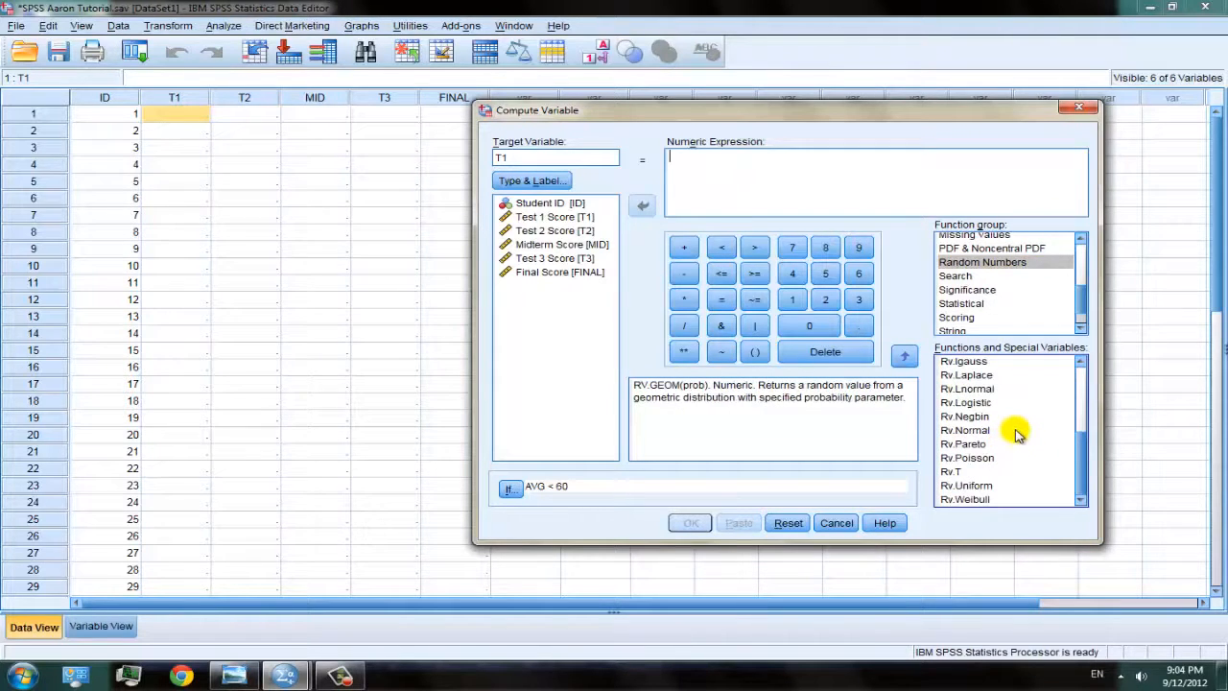
click(964, 486)
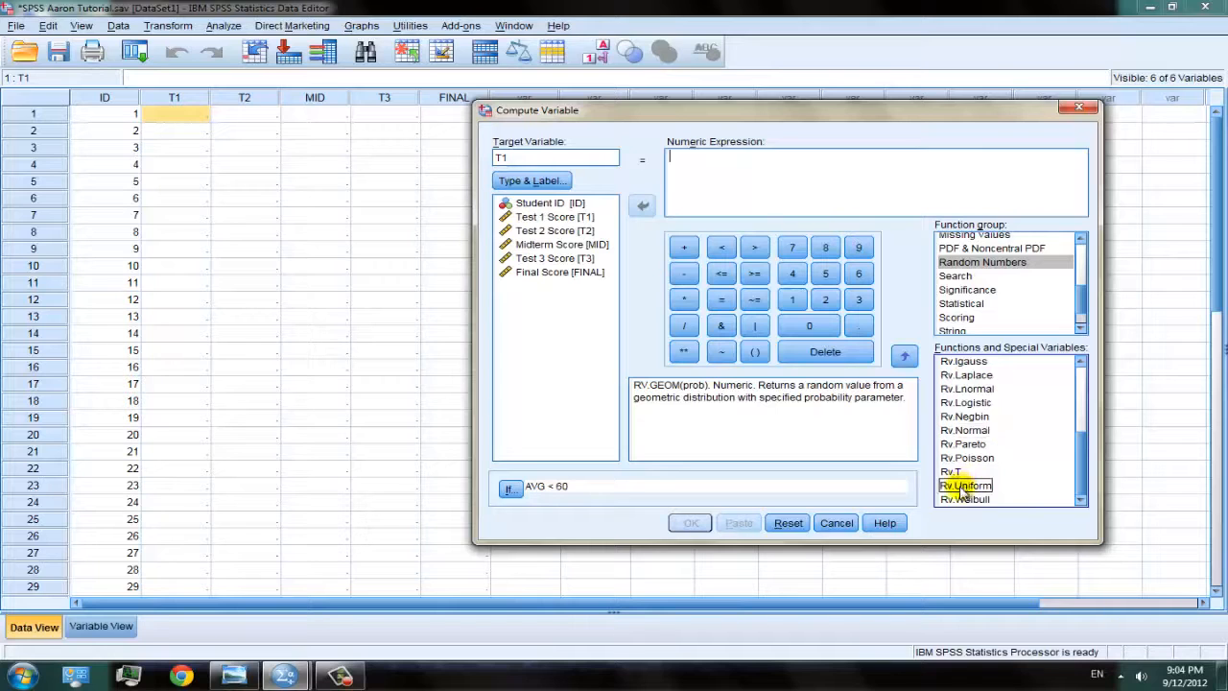
click(959, 490)
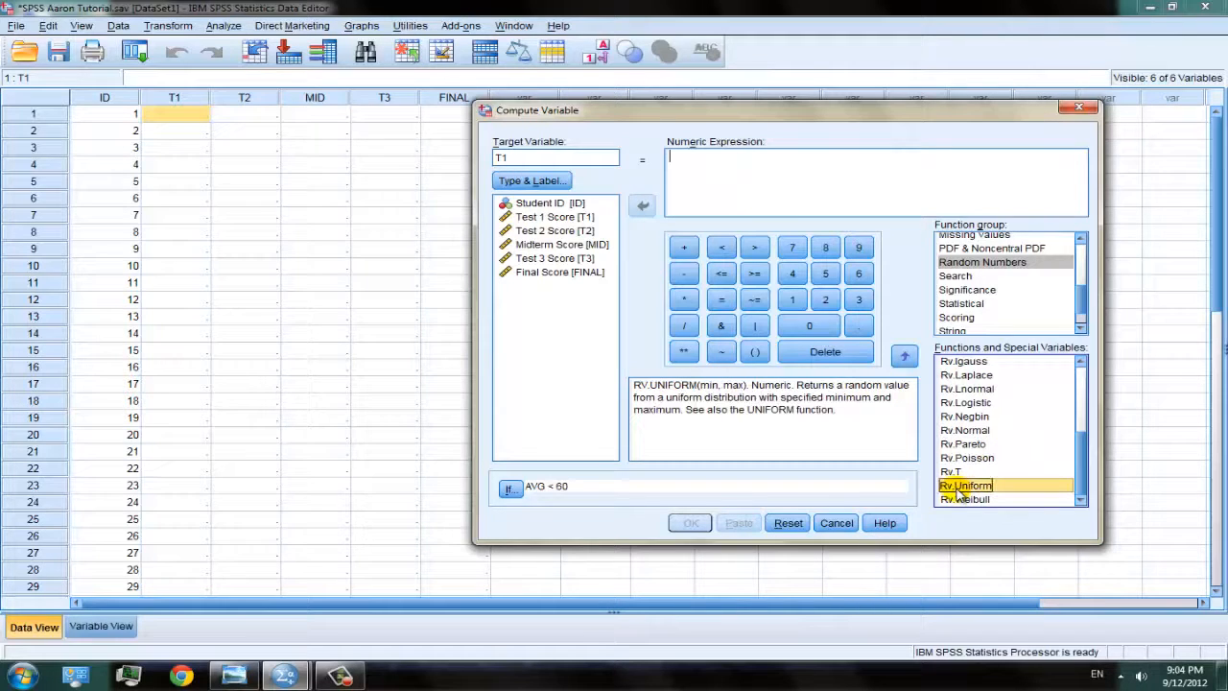
click(905, 357)
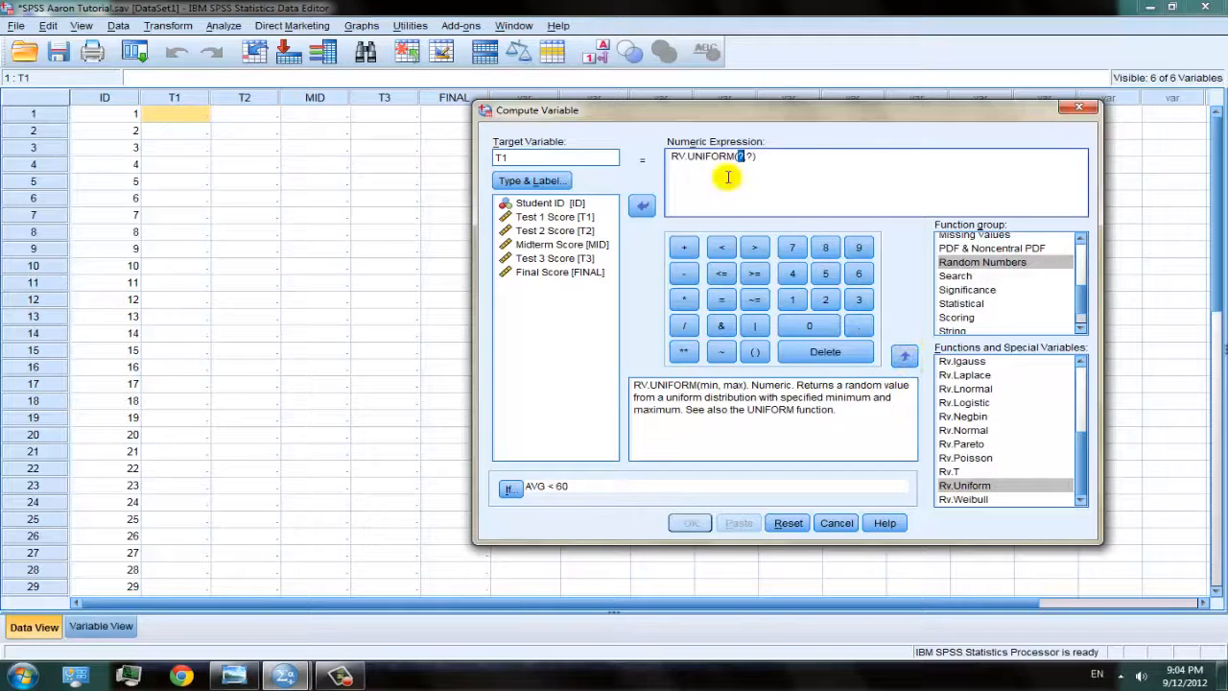
click(783, 161)
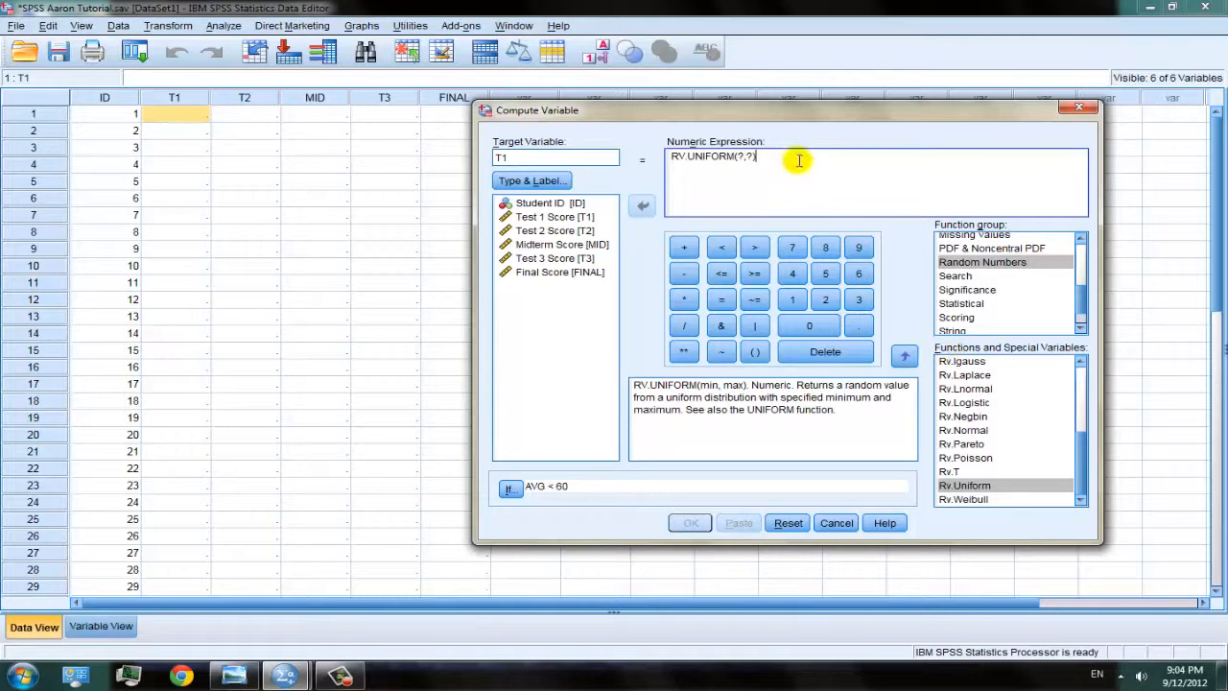
text(kj dsakjda)
key(BackSpace)
key(BackSpace)
key(BackSpace)
key(BackSpace)
key(BackSpace)
key(BackSpace)
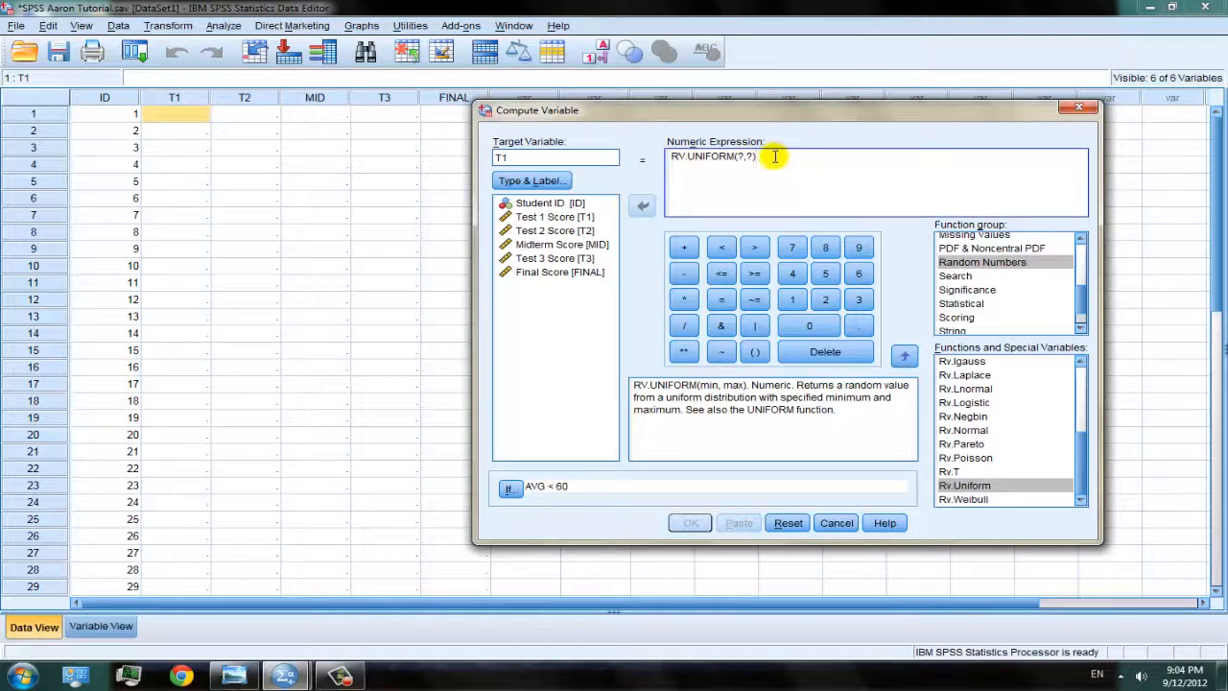
Step: Set the arguments of the uniform function to a minimum of 0 and a maximum of 101
click(743, 157)
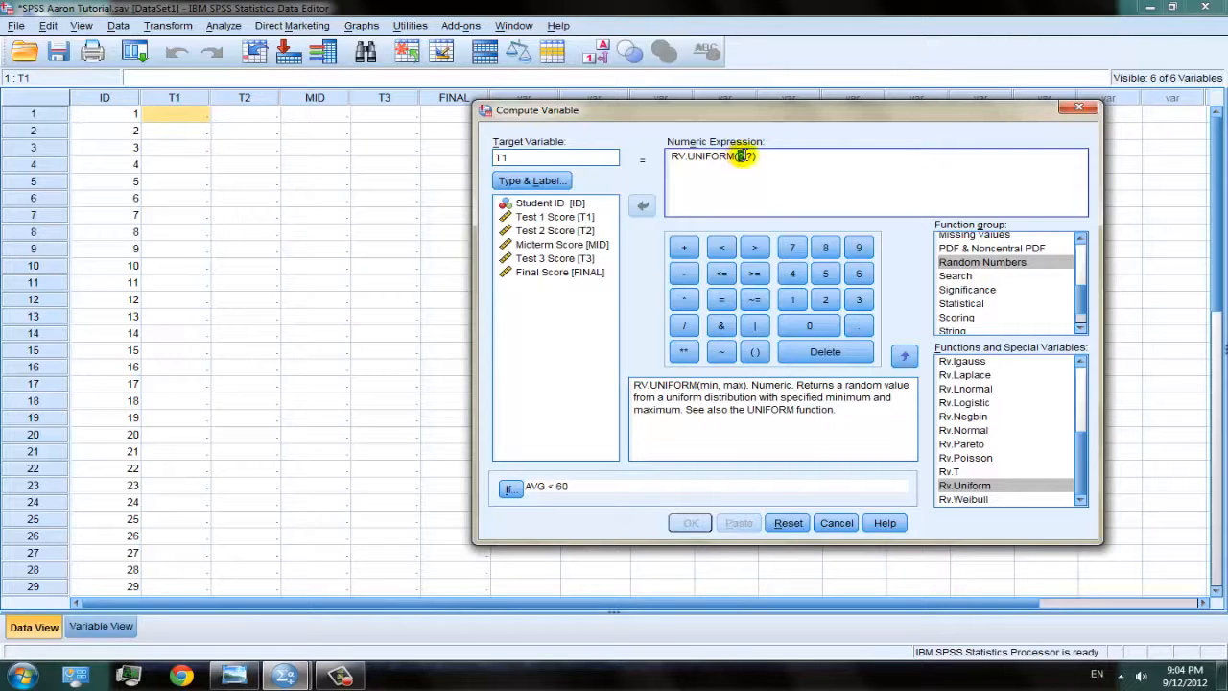
mouse_move(741, 156)
mouse_down()
mouse_move(757, 155)
mouse_move(744, 156)
mouse_up()
key(Delete)
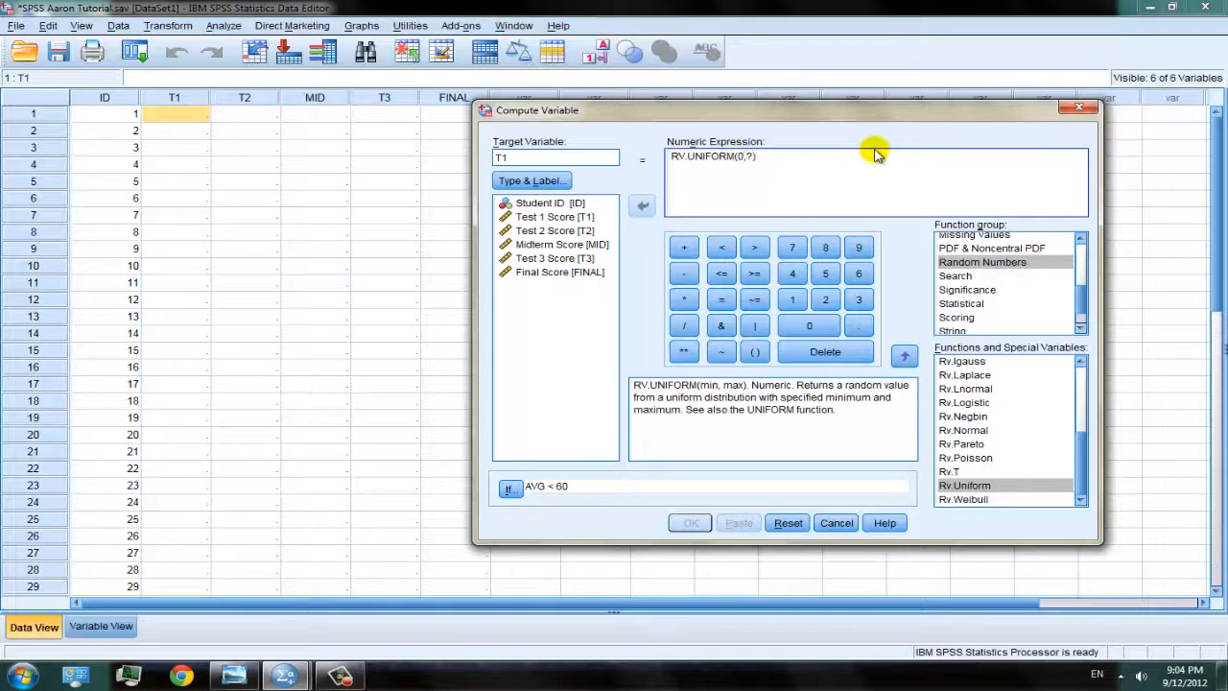
key(BackSpace)
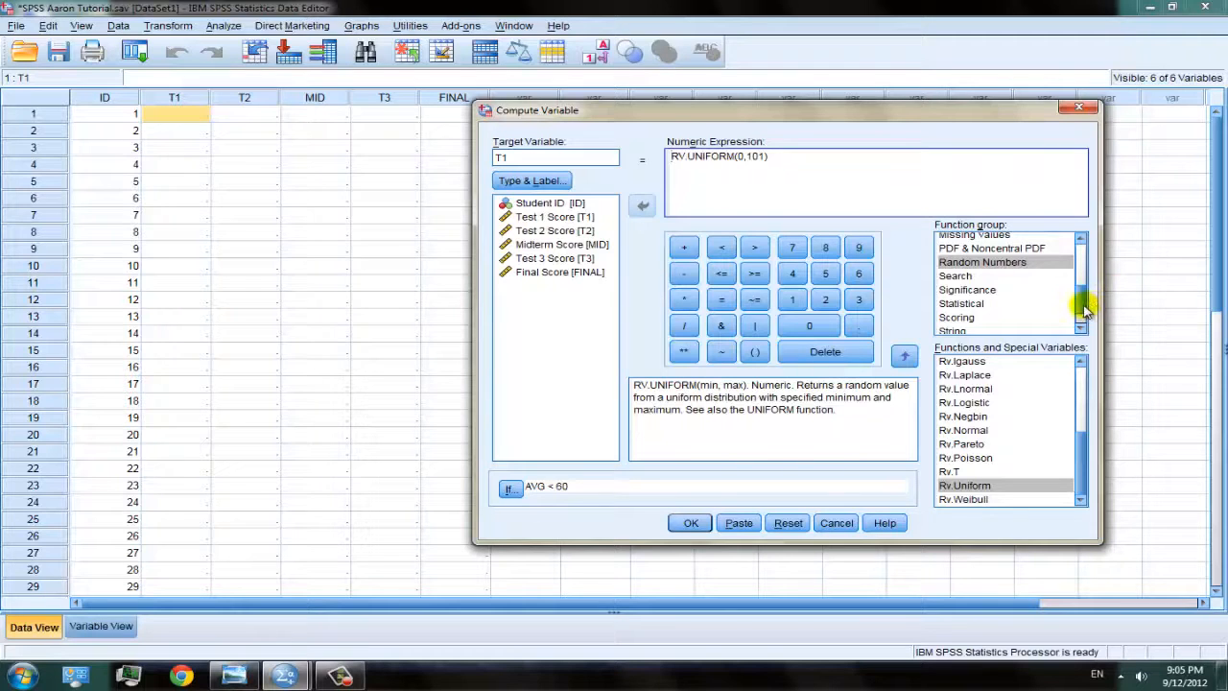
Step: Insert the Trunc(1) function from the Arithmetic group after the uniform function in the numeric expression
drag(1082, 310, 1080, 251)
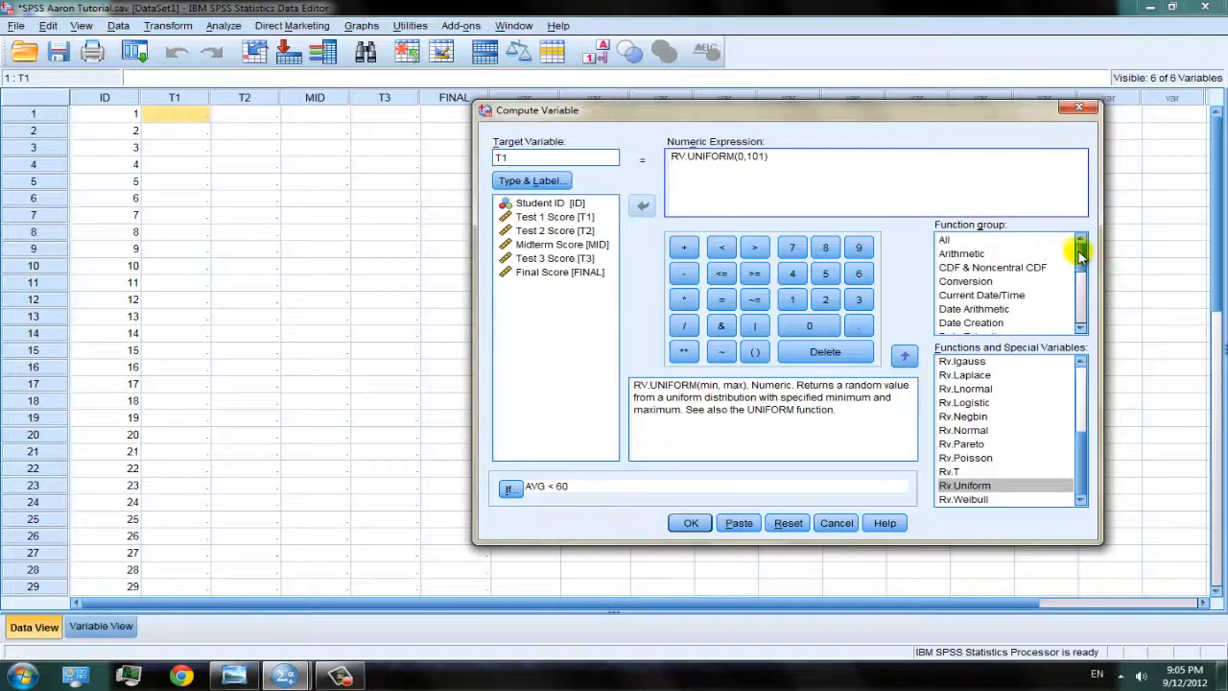
click(963, 253)
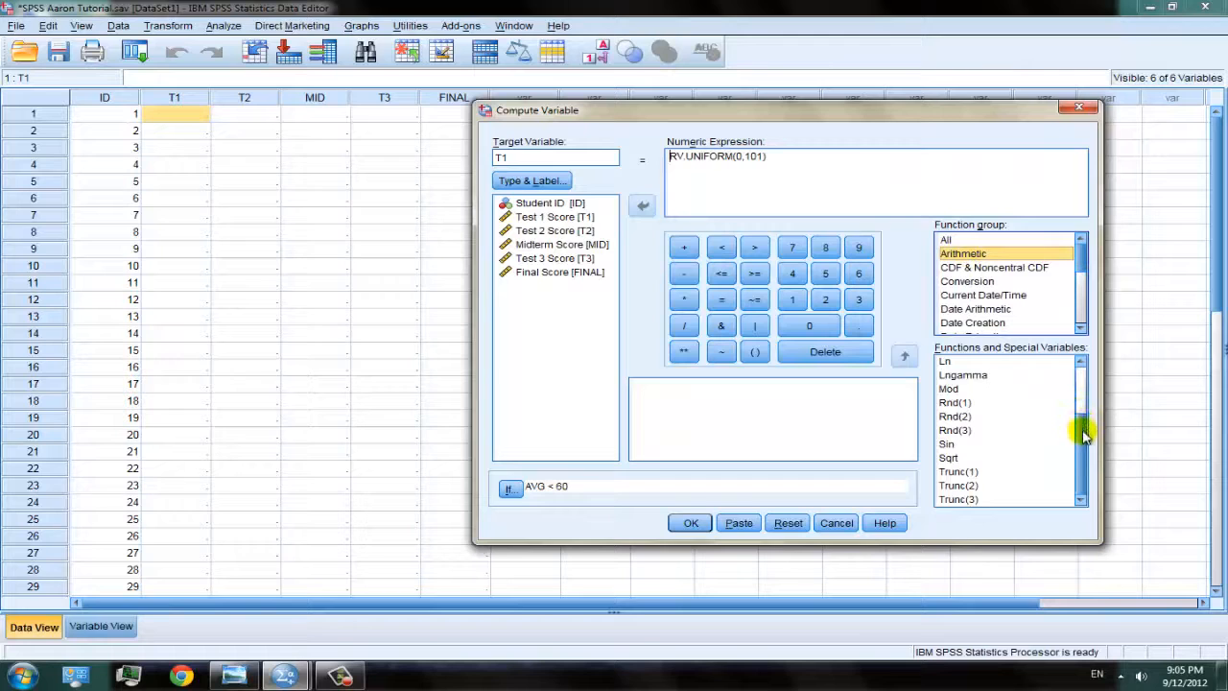
click(960, 472)
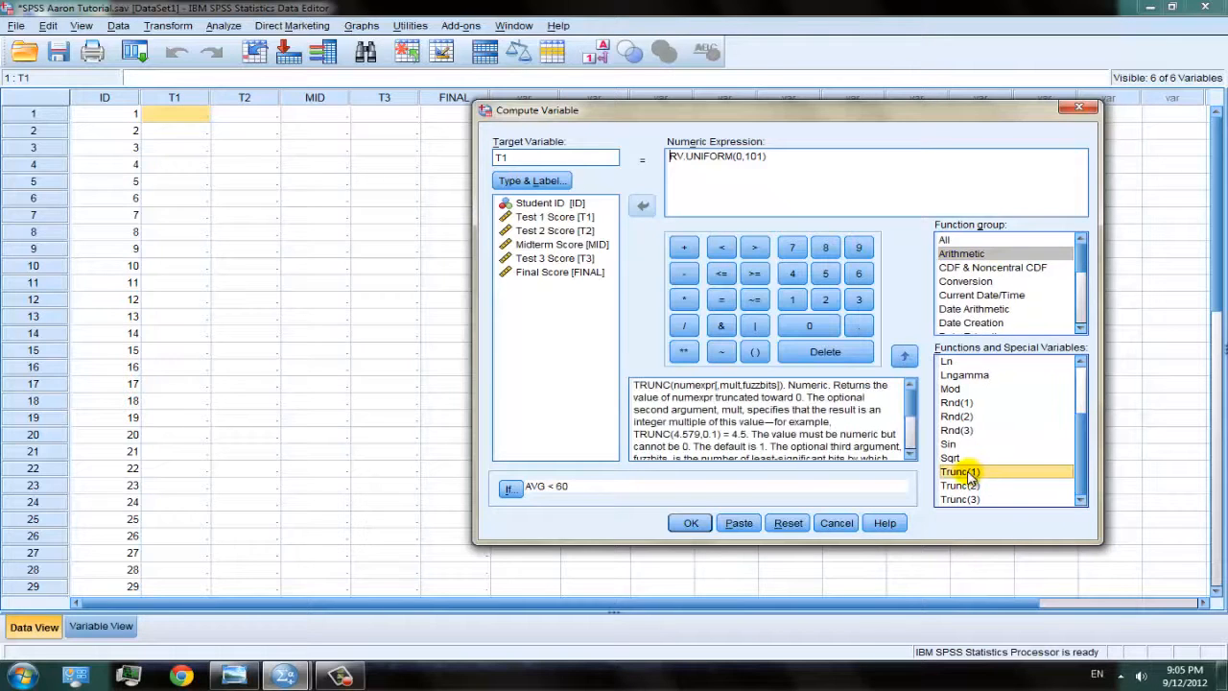
click(969, 474)
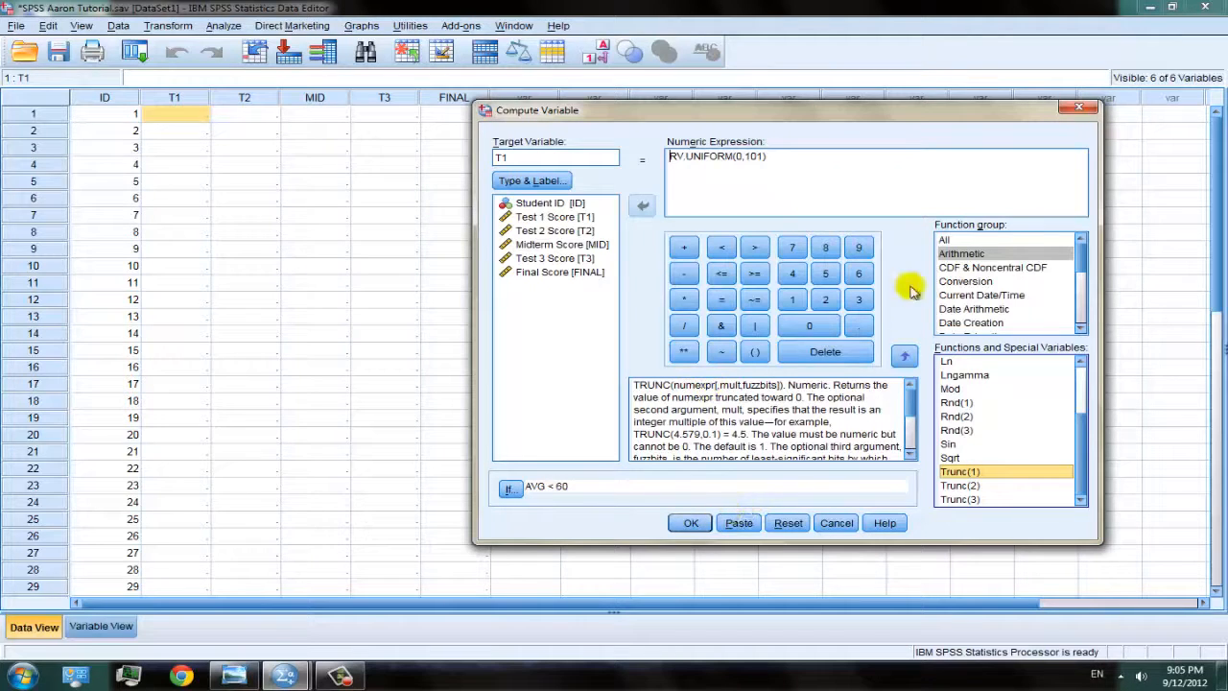
click(767, 156)
drag(768, 156, 670, 157)
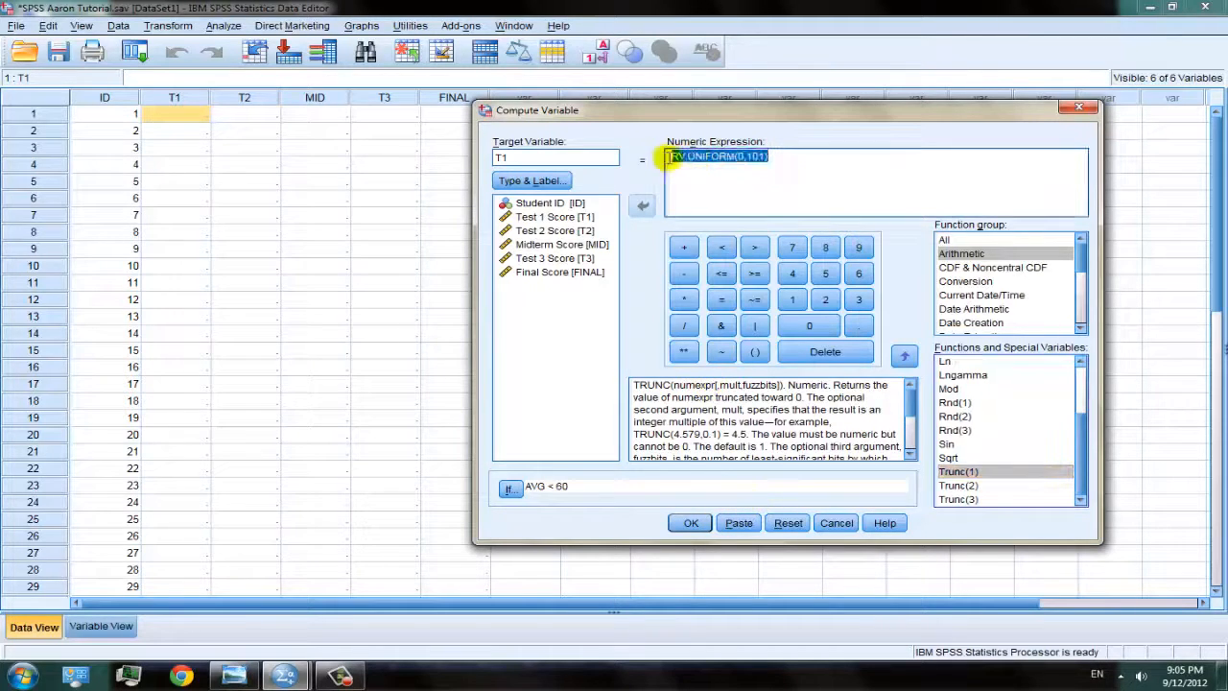
click(773, 156)
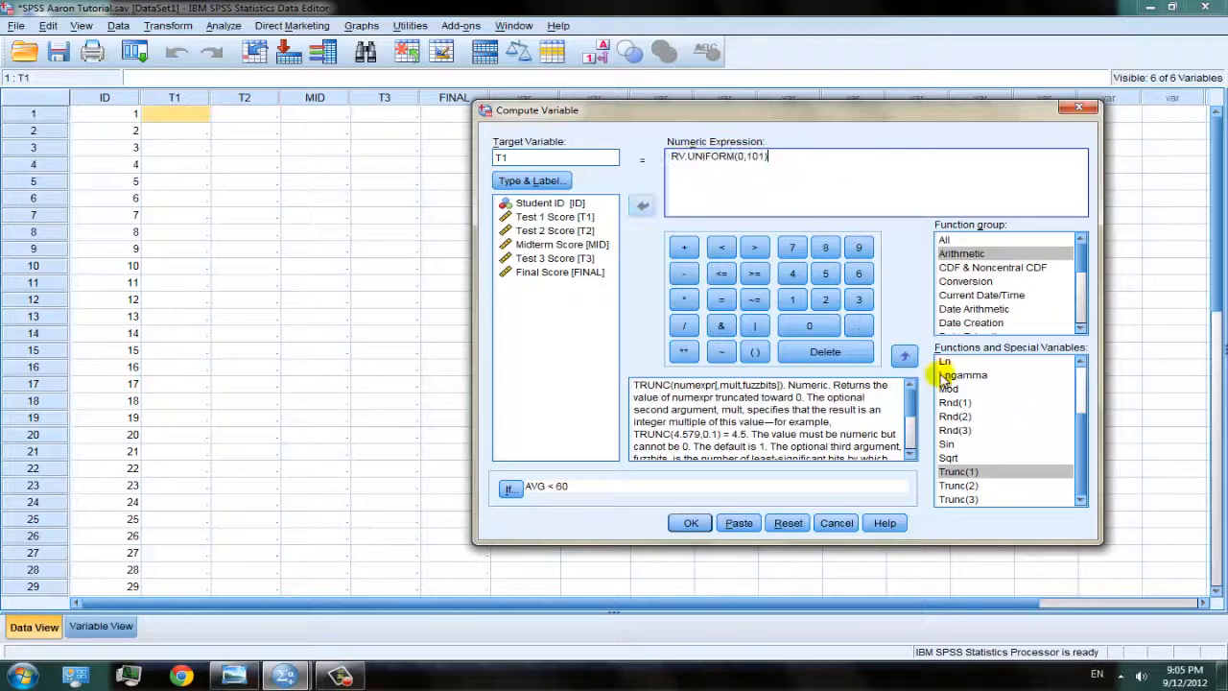
click(968, 472)
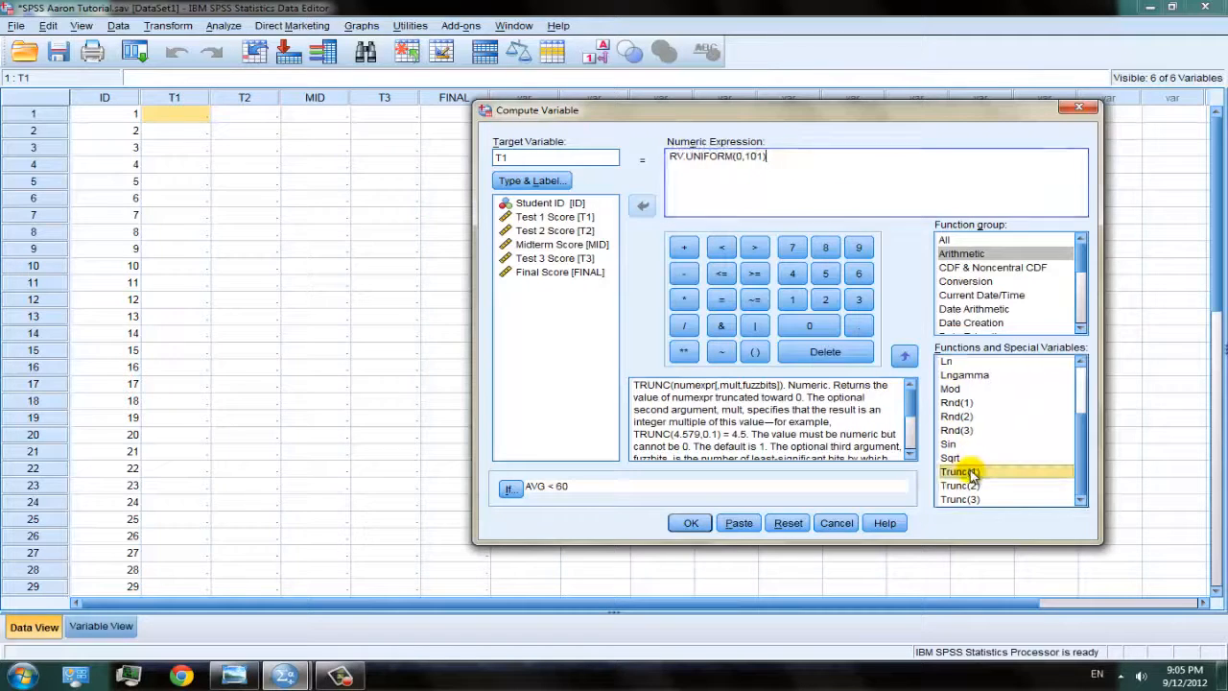
click(905, 358)
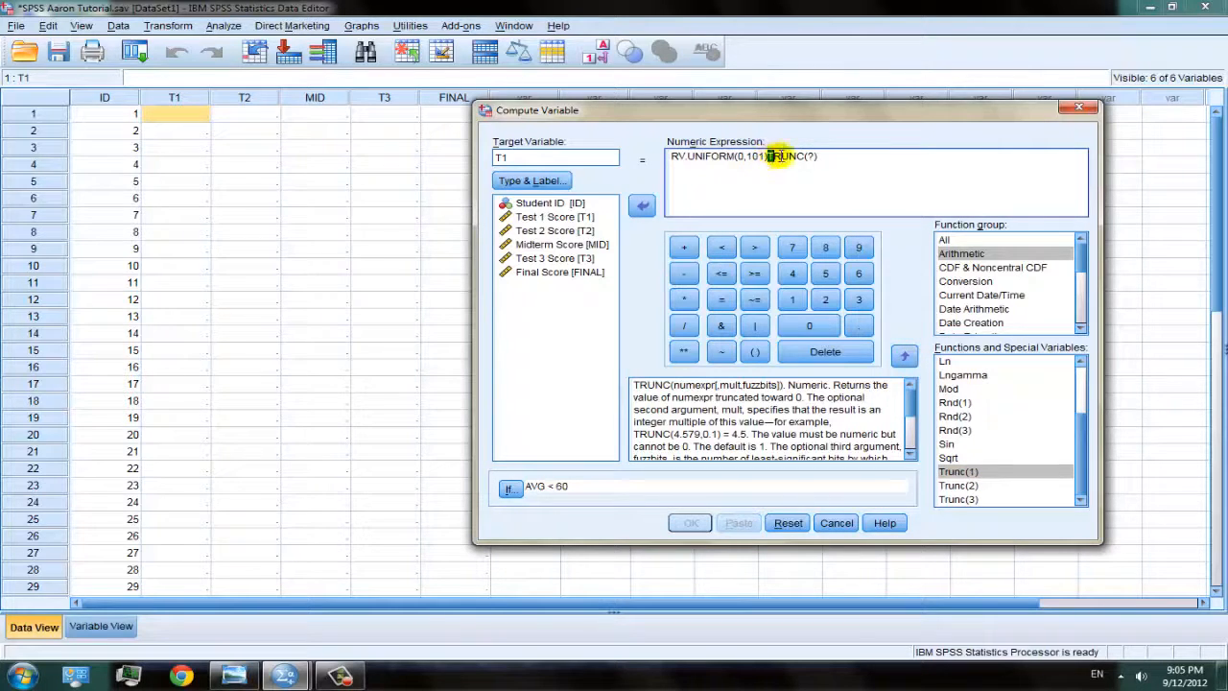
Step: Move the uniform function into the truncation argument so the expression reads TRUNC(RV.UNIFORM(0,101))
double_click(810, 155)
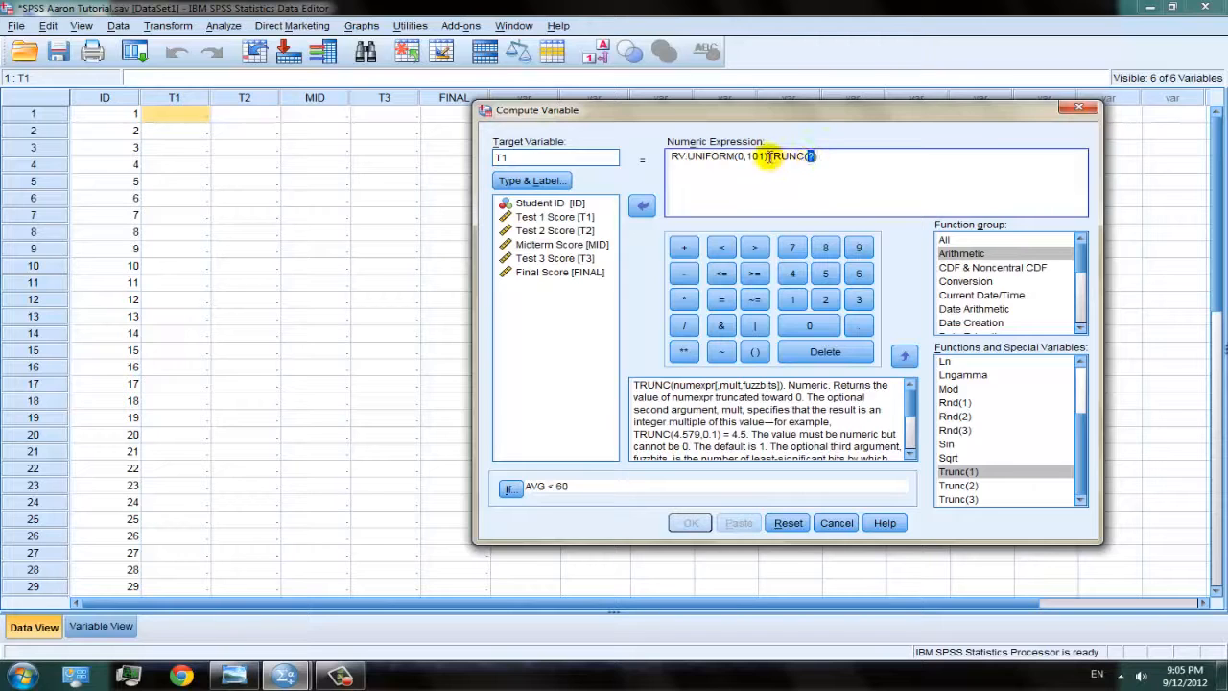
drag(767, 155, 650, 156)
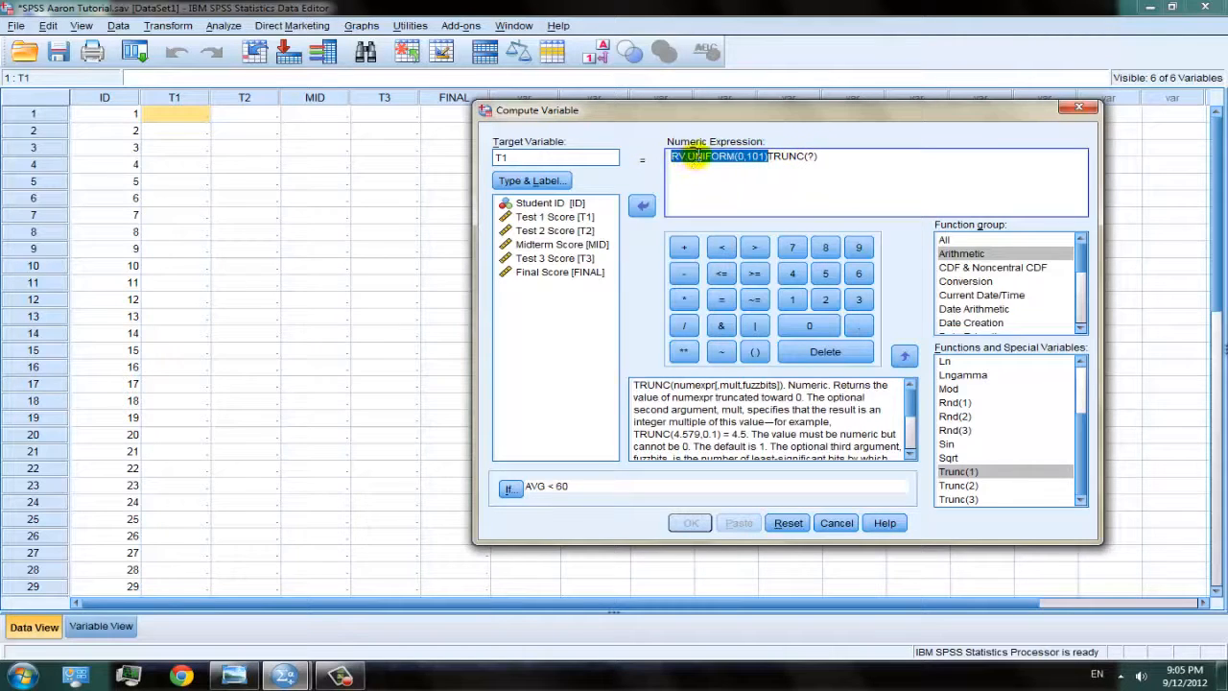
key(ctrl+x)
drag(720, 156, 711, 156)
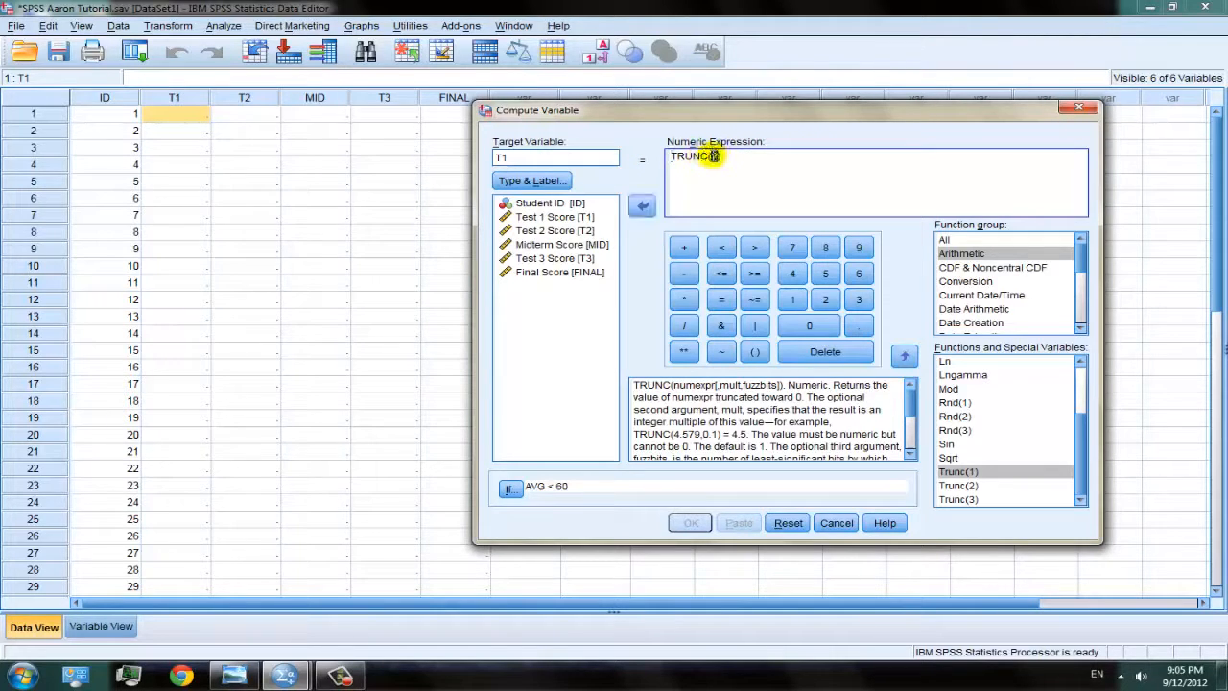
key(ctrl+v)
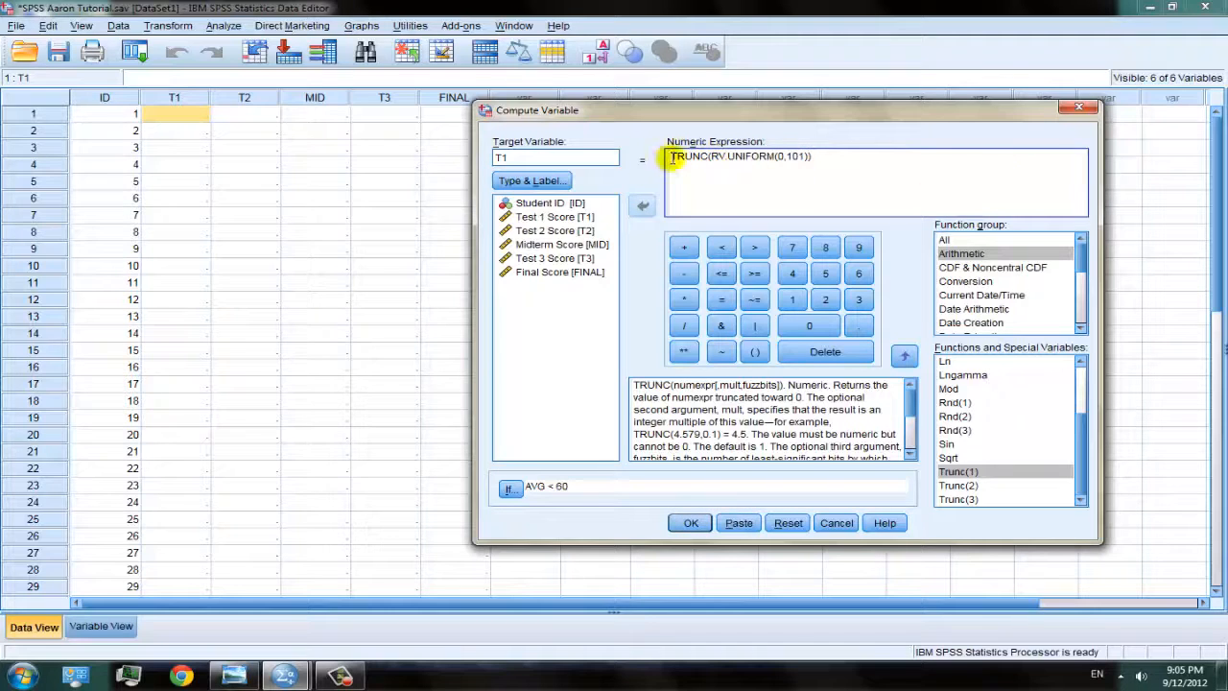
drag(671, 157, 712, 163)
drag(813, 156, 670, 153)
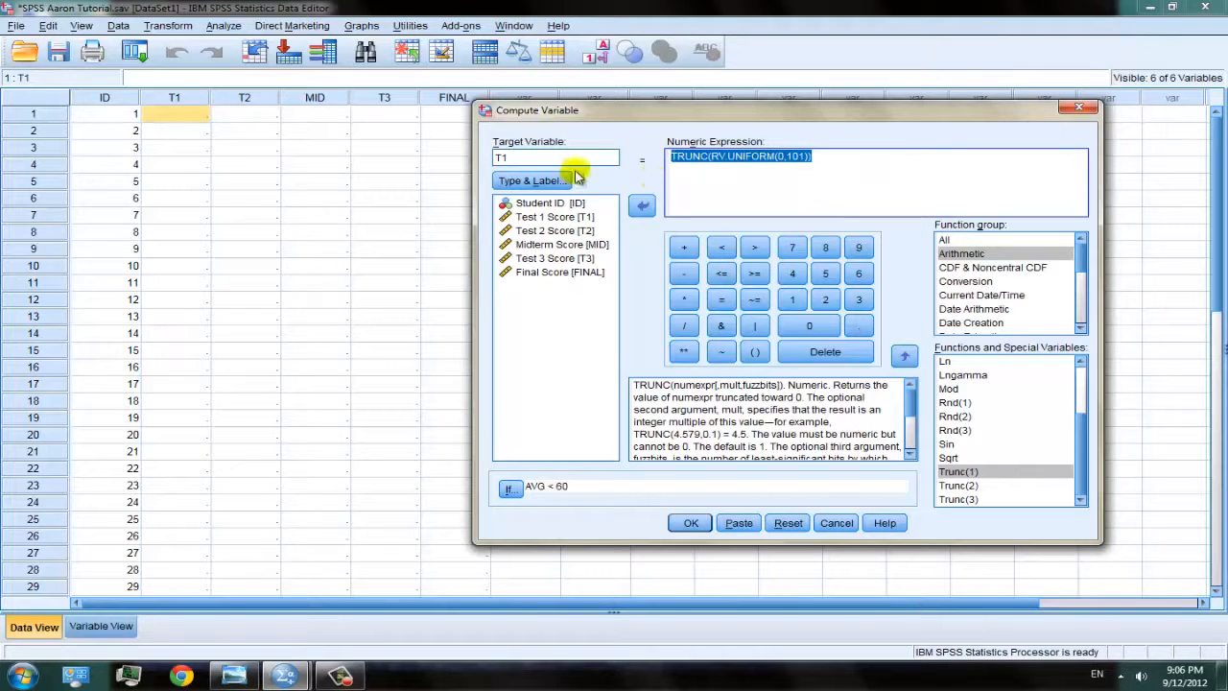
click(849, 161)
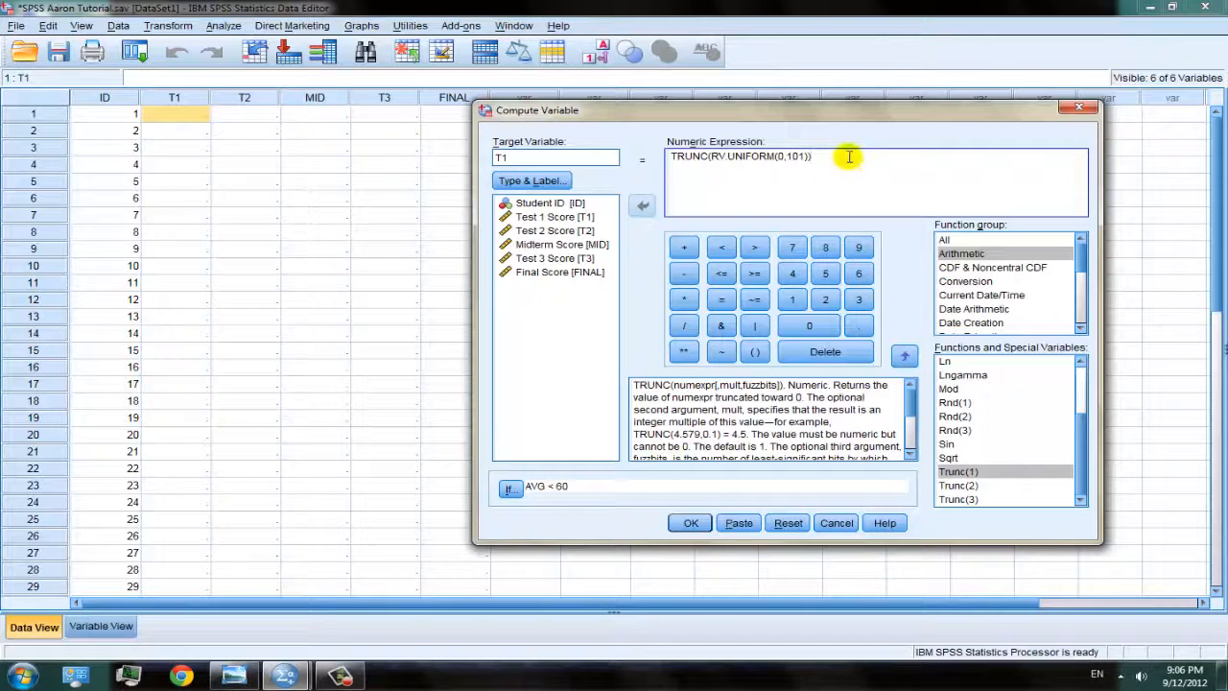
Step: Remove the AVG < 60 case condition so that the computation includes all cases
click(509, 490)
click(670, 153)
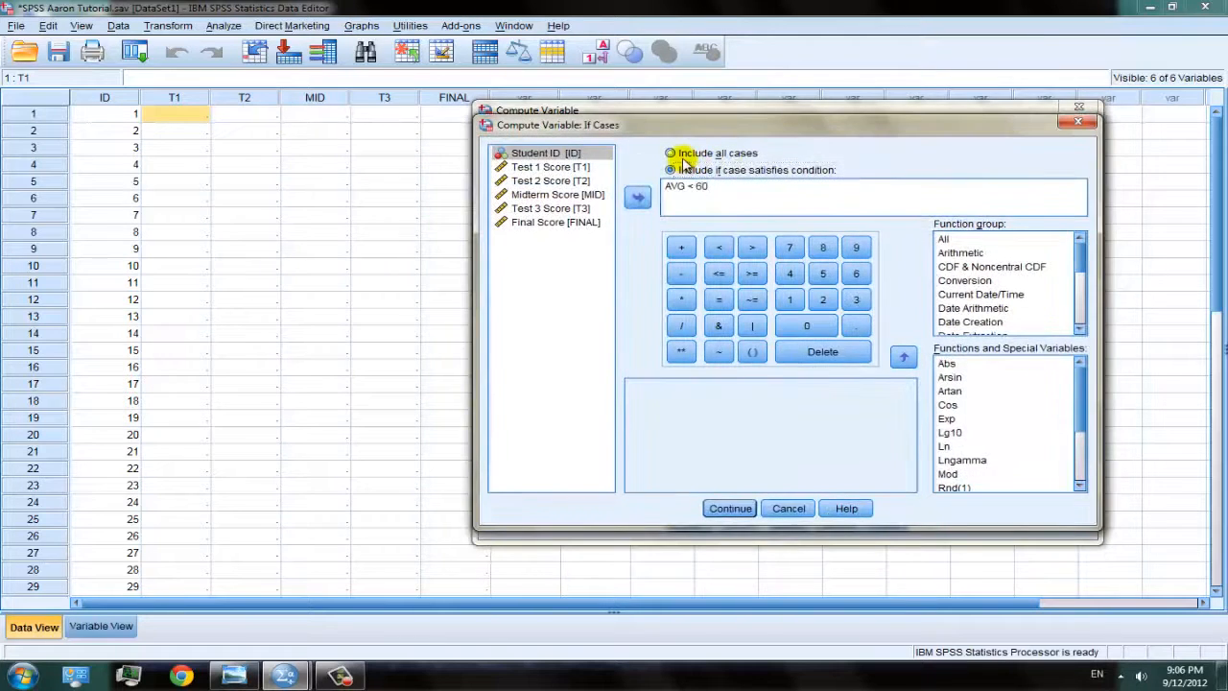
click(723, 509)
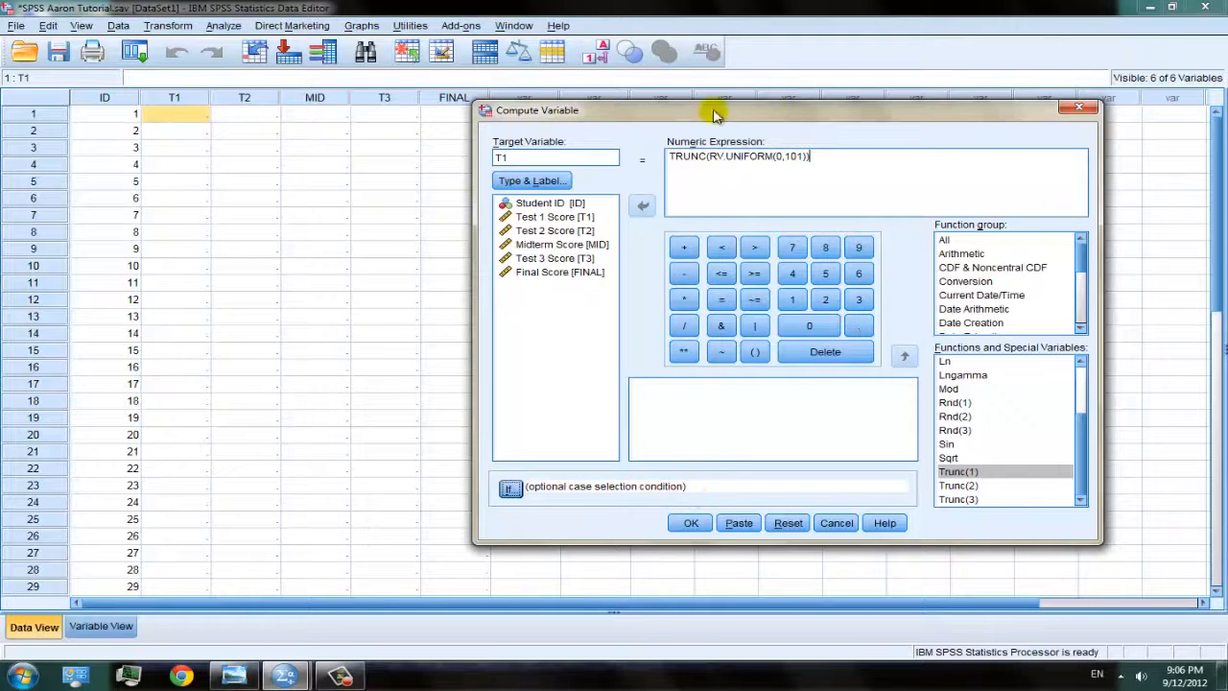
Step: Run the T1 computation and agree to change the existing variable
double_click(501, 157)
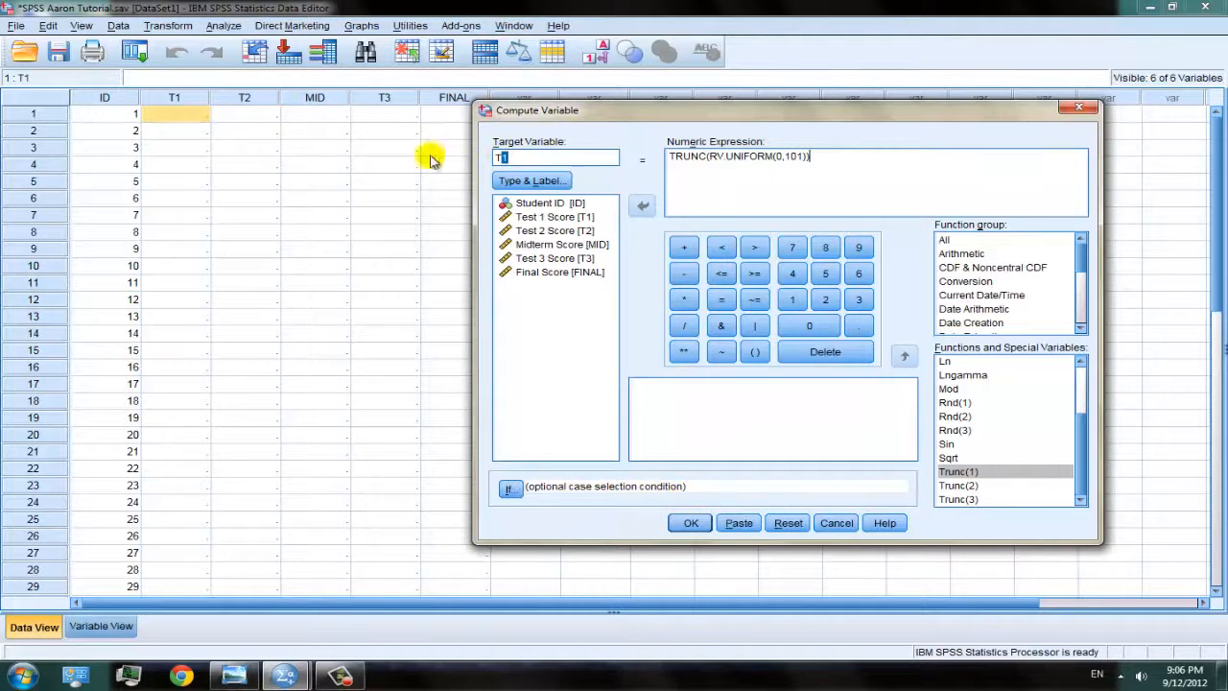
click(691, 522)
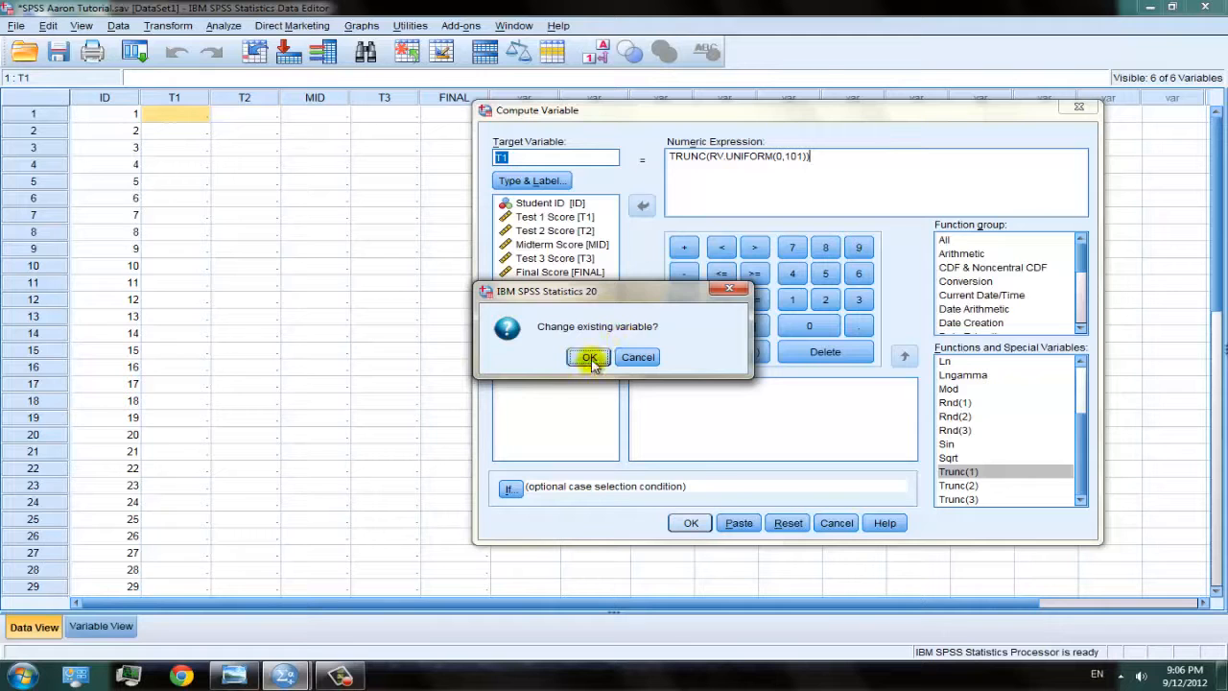
click(590, 357)
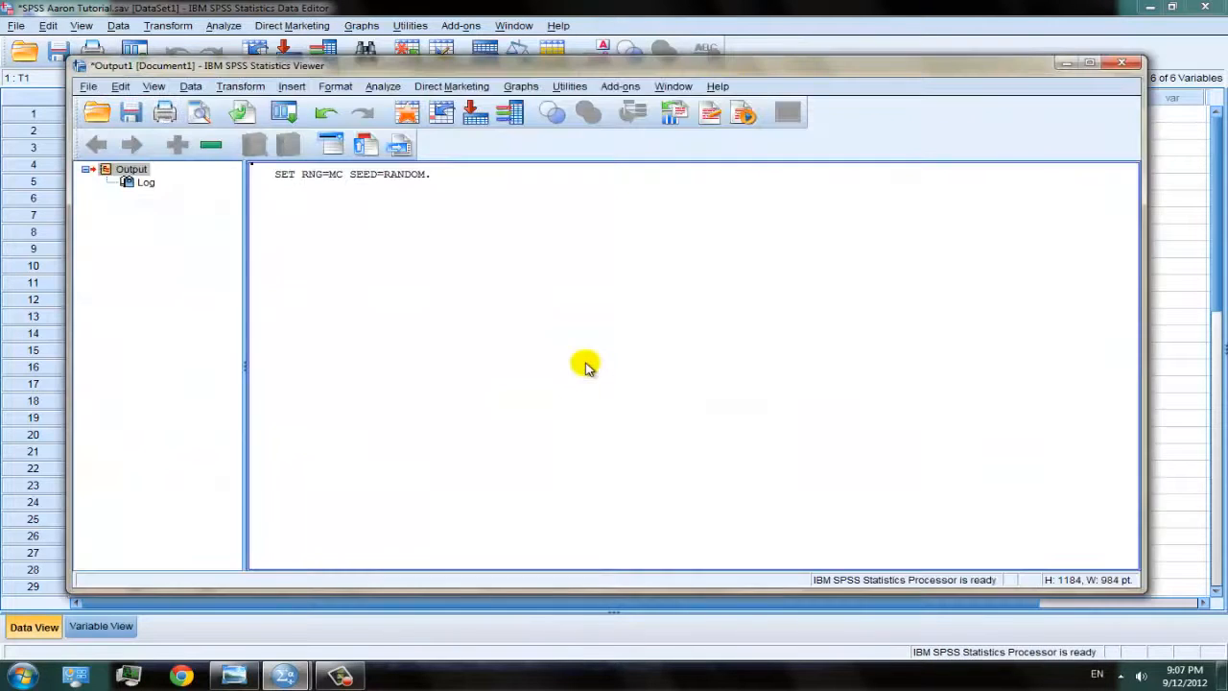
Step: Review the logged T1 computation syntax in the output window and return to the dataset window
drag(749, 65, 753, 100)
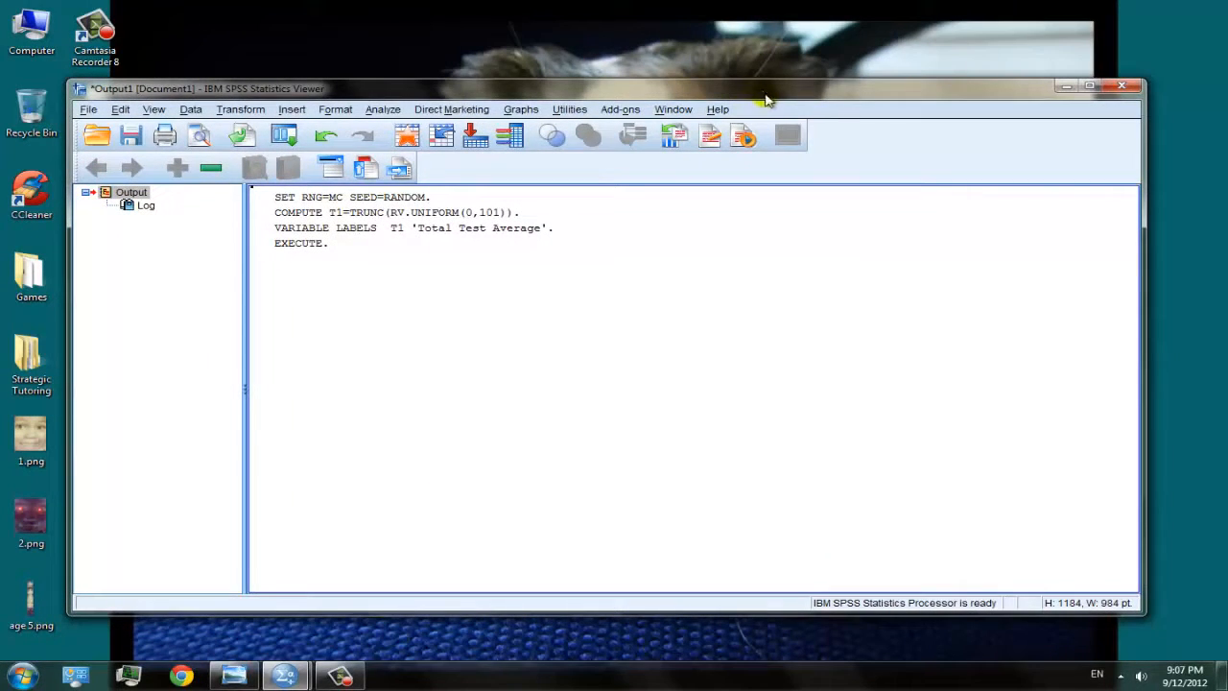
click(471, 240)
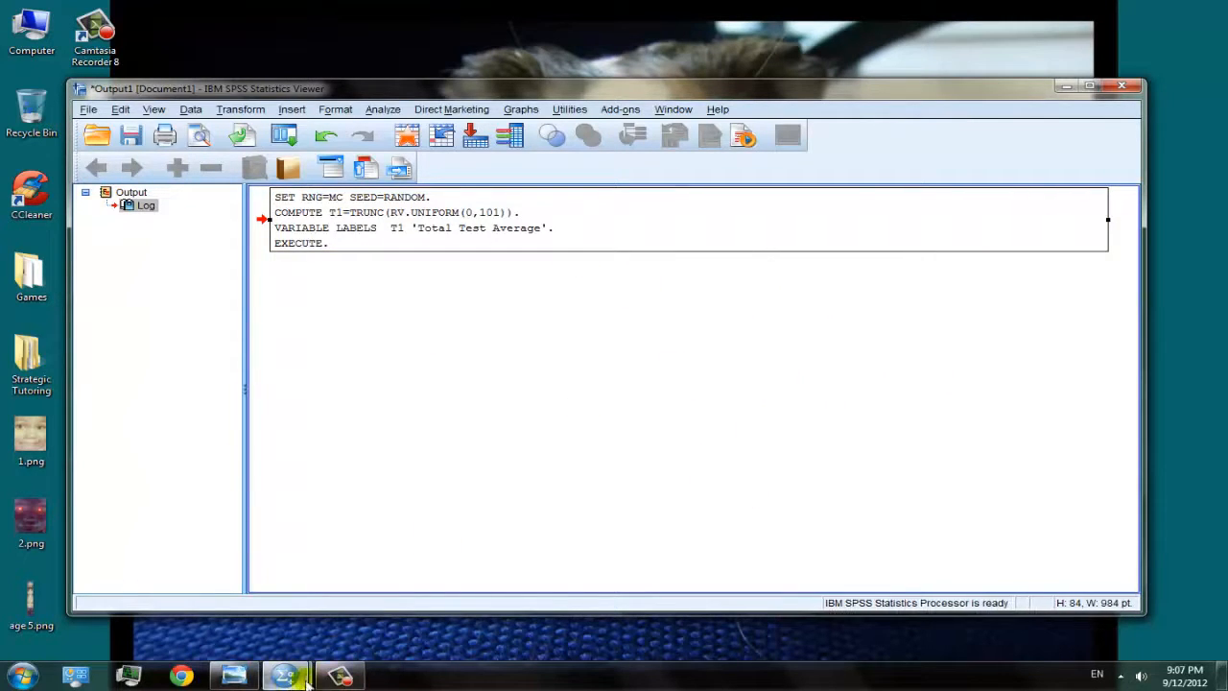
click(838, 406)
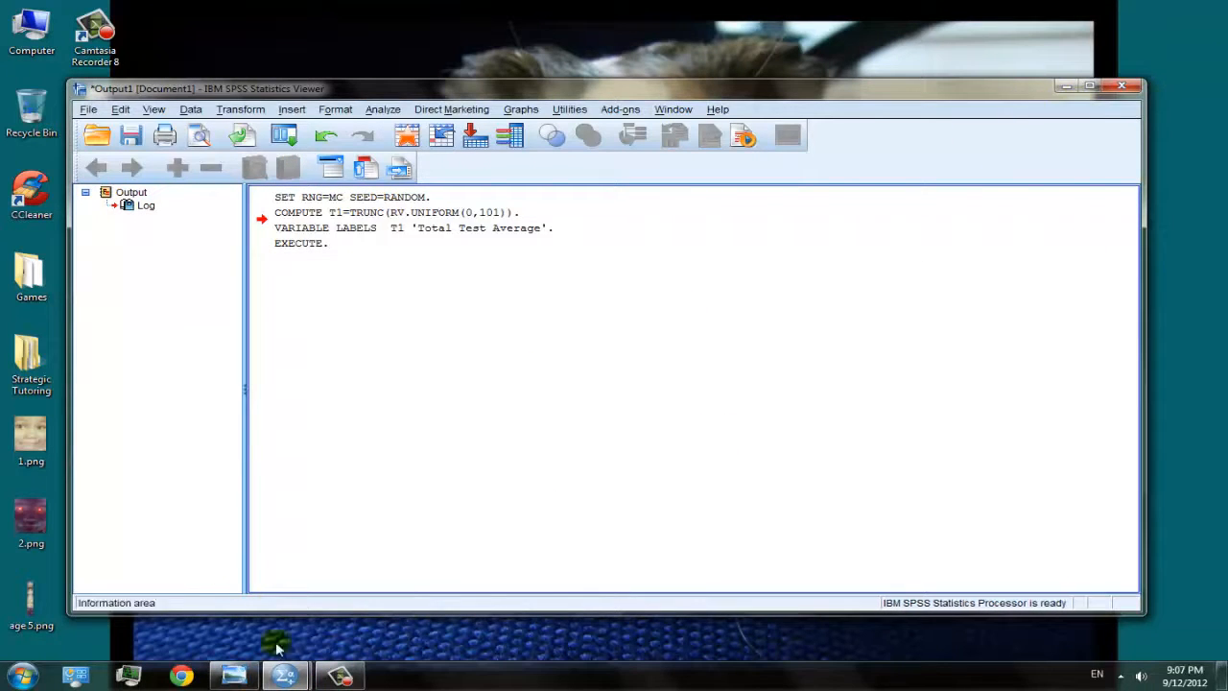
mouse_move(298, 679)
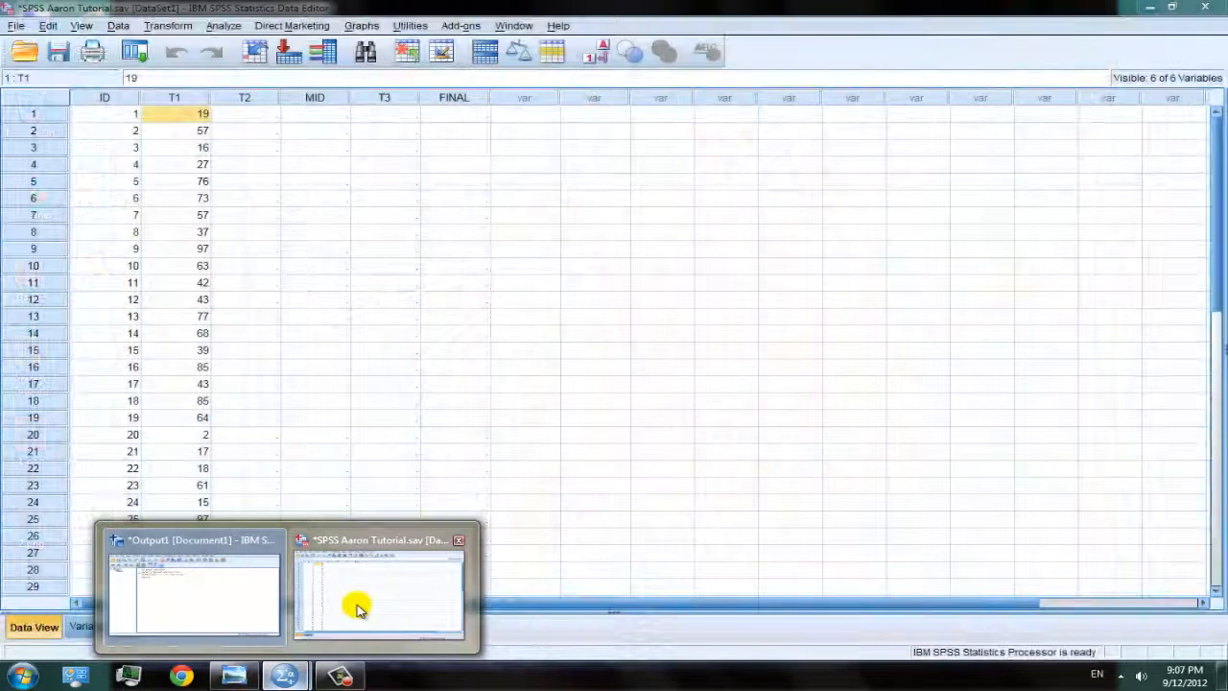
click(356, 604)
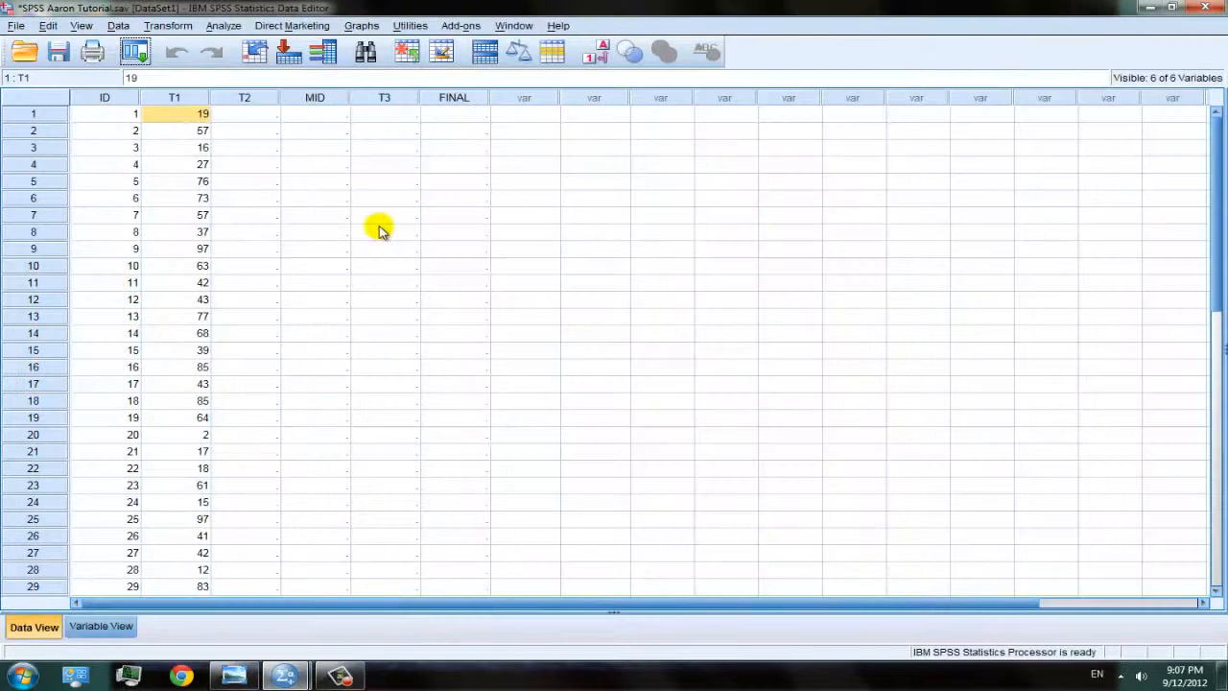
Step: Look through the generated T1 scores across all the student rows
scroll(285, 239, down, 6)
scroll(278, 288, up, 1)
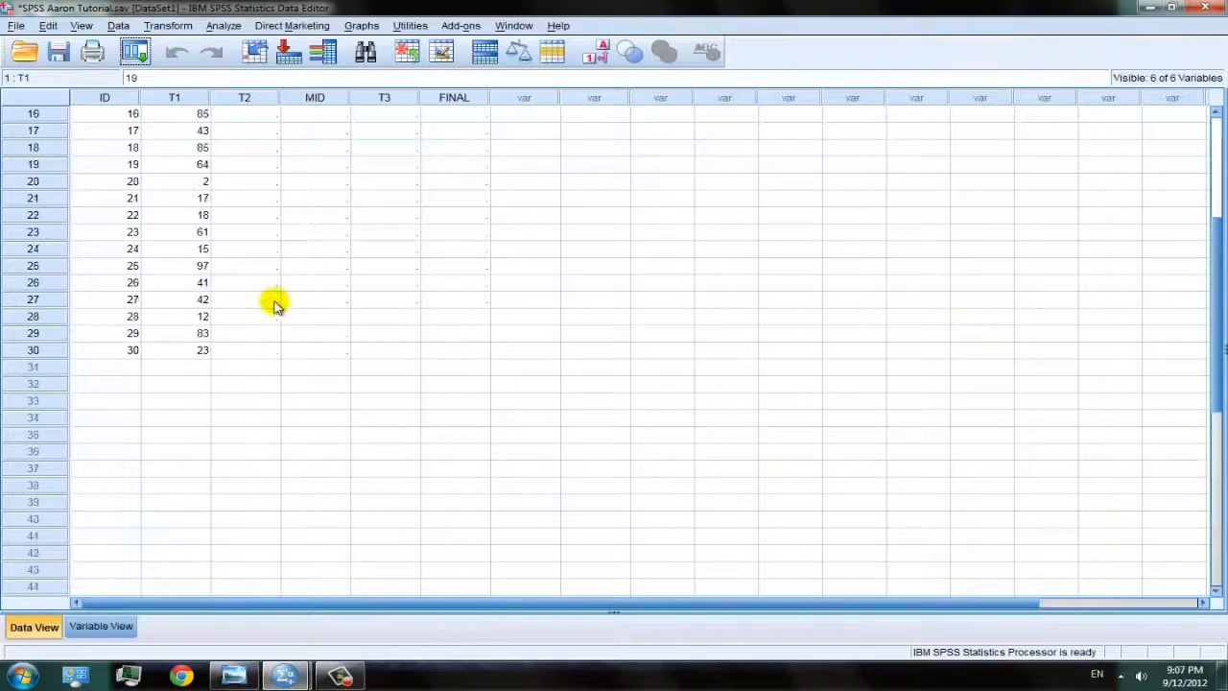
scroll(274, 305, up, 5)
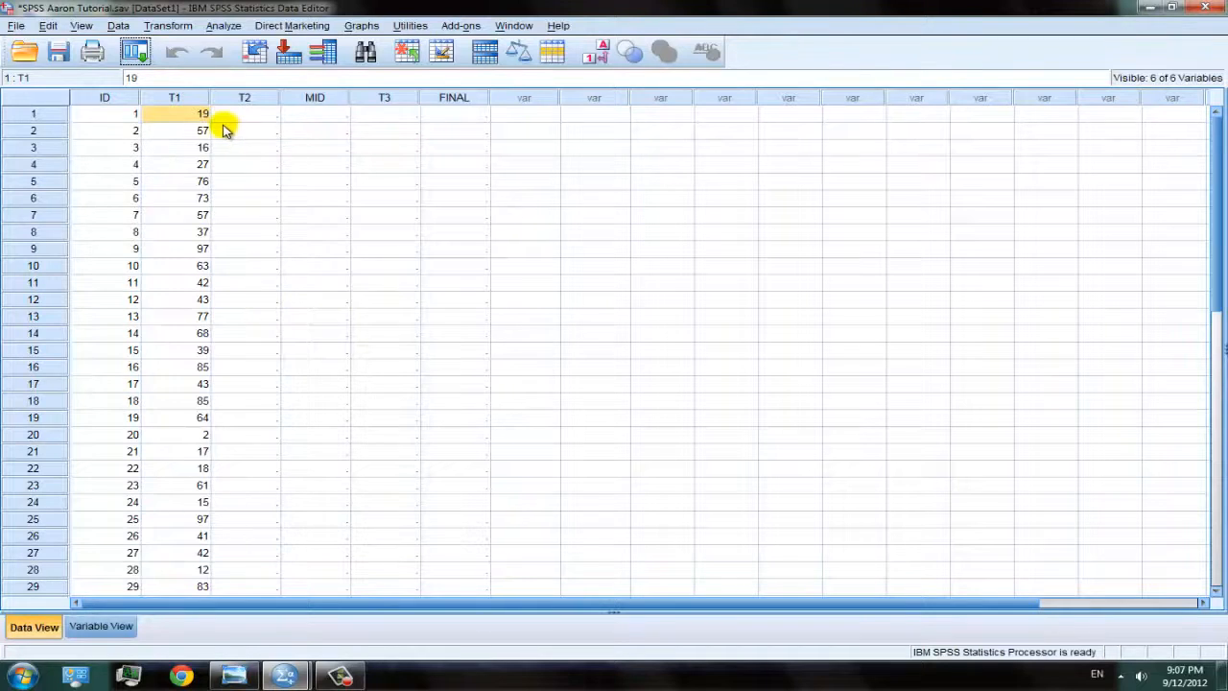
click(197, 249)
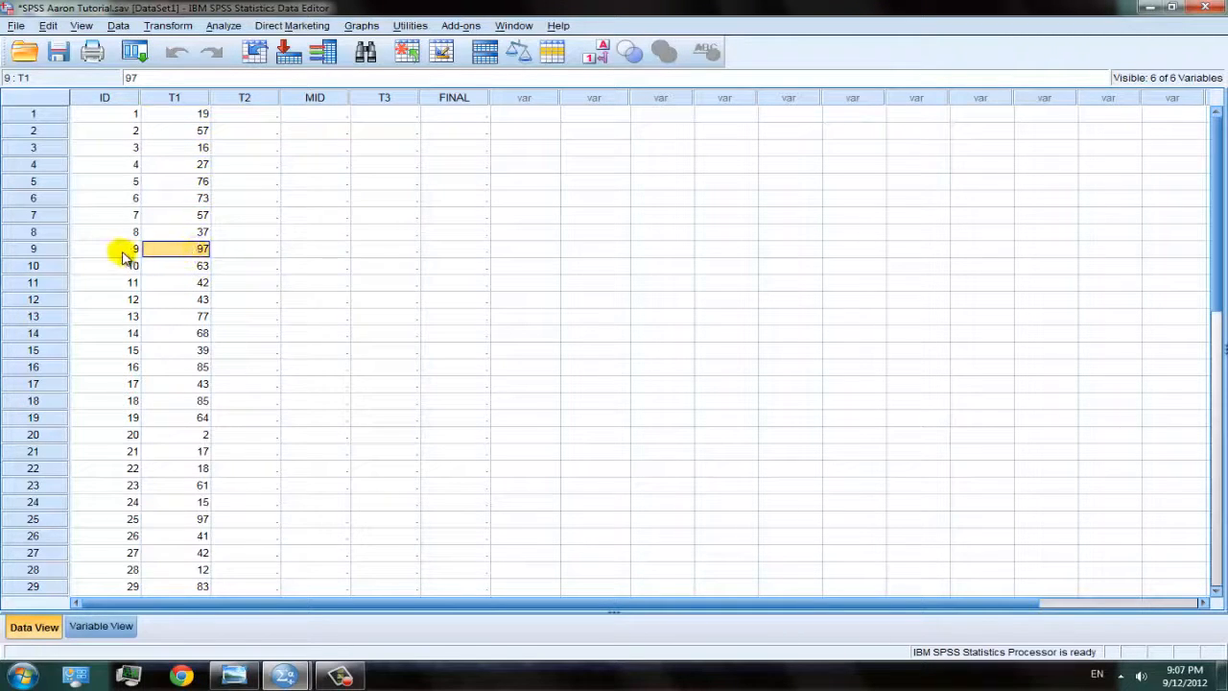
scroll(196, 257, down, 1)
scroll(191, 253, up, 1)
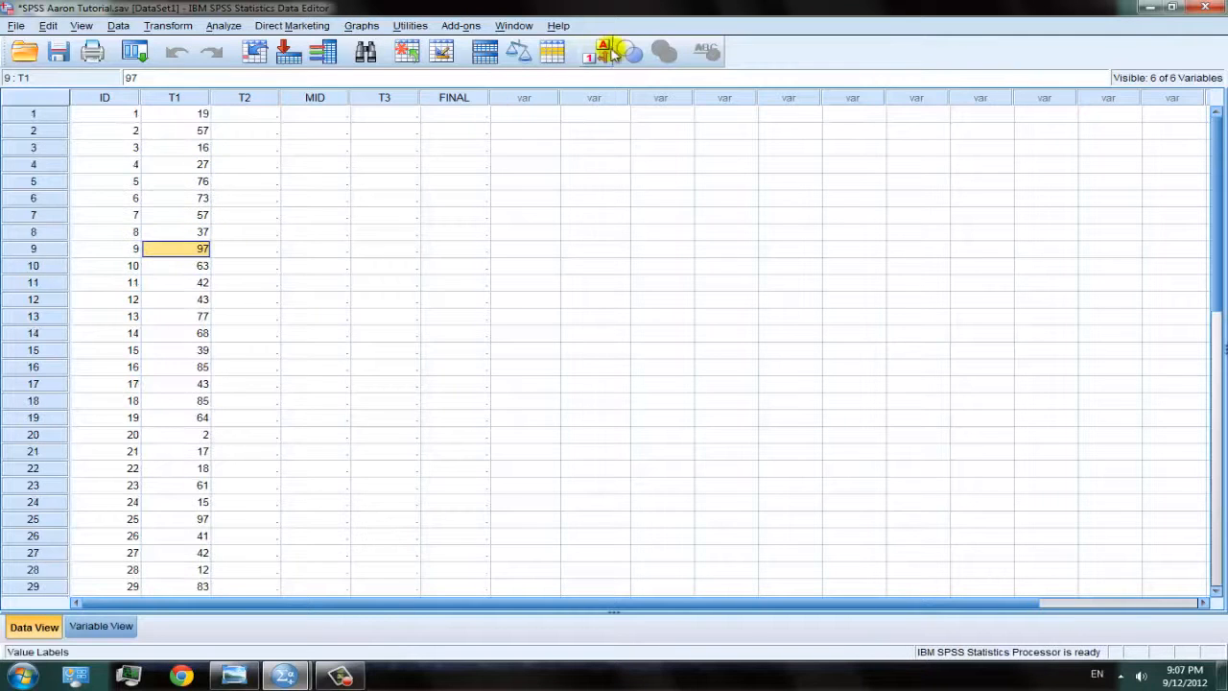
Step: View the value labels in the ID column briefly and switch back to the numeric IDs
click(595, 51)
click(679, 205)
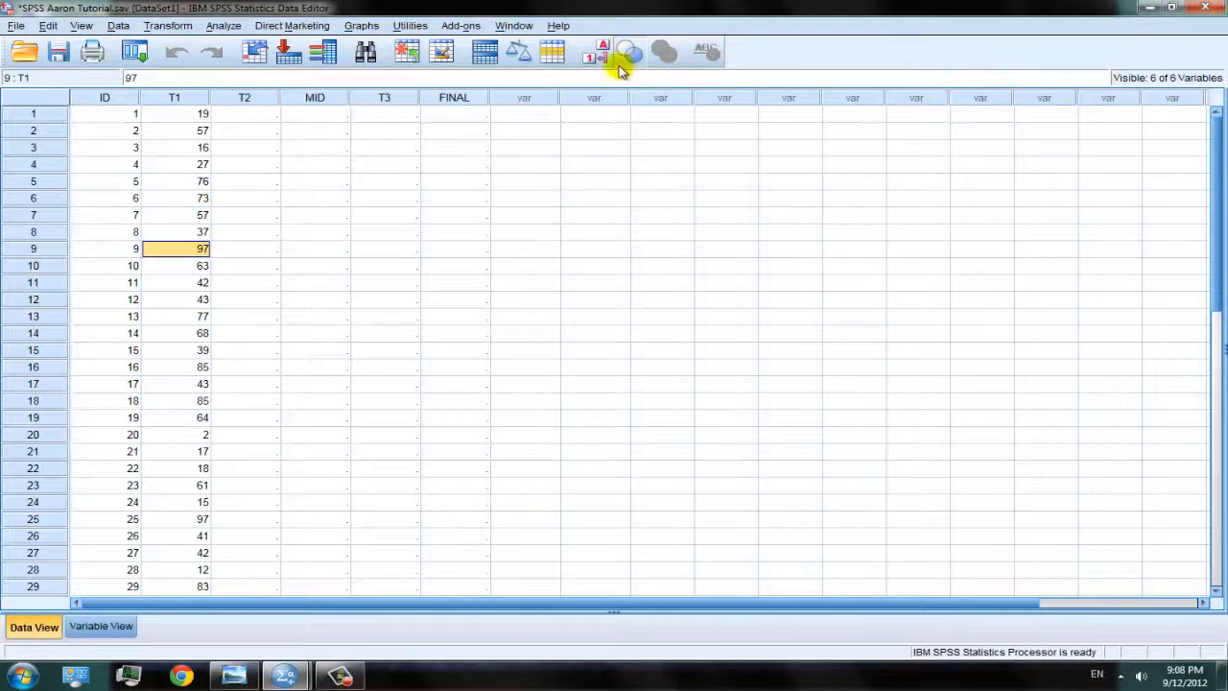
click(595, 53)
click(630, 53)
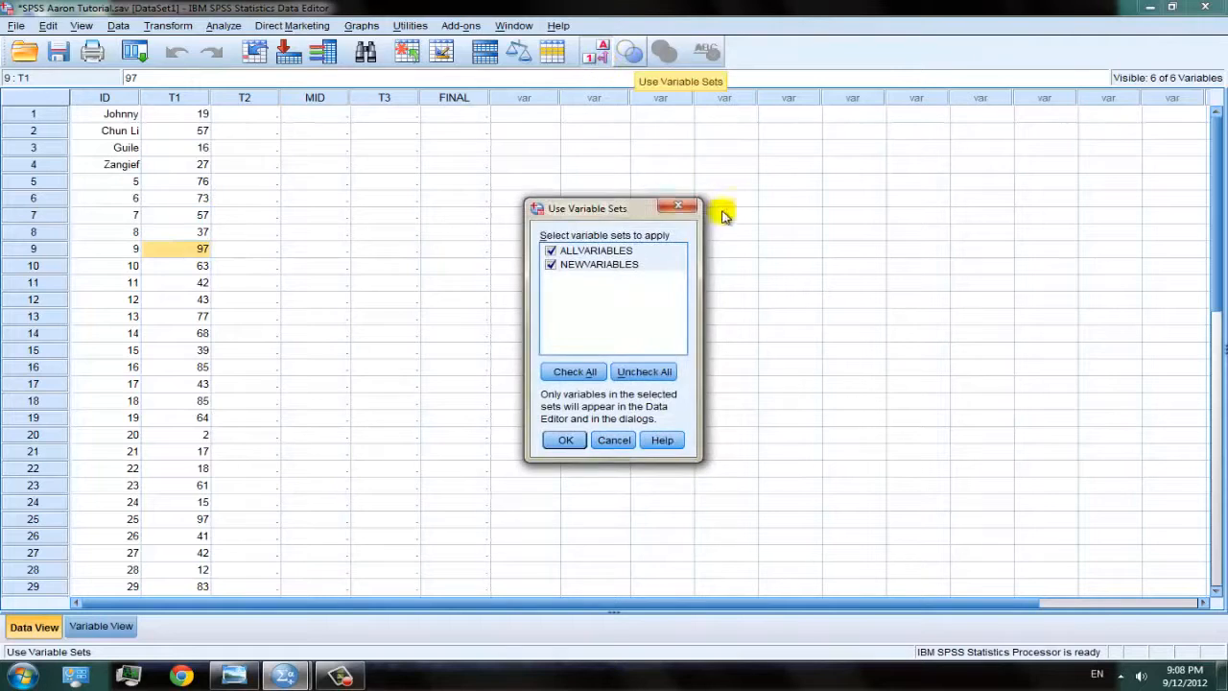
click(682, 208)
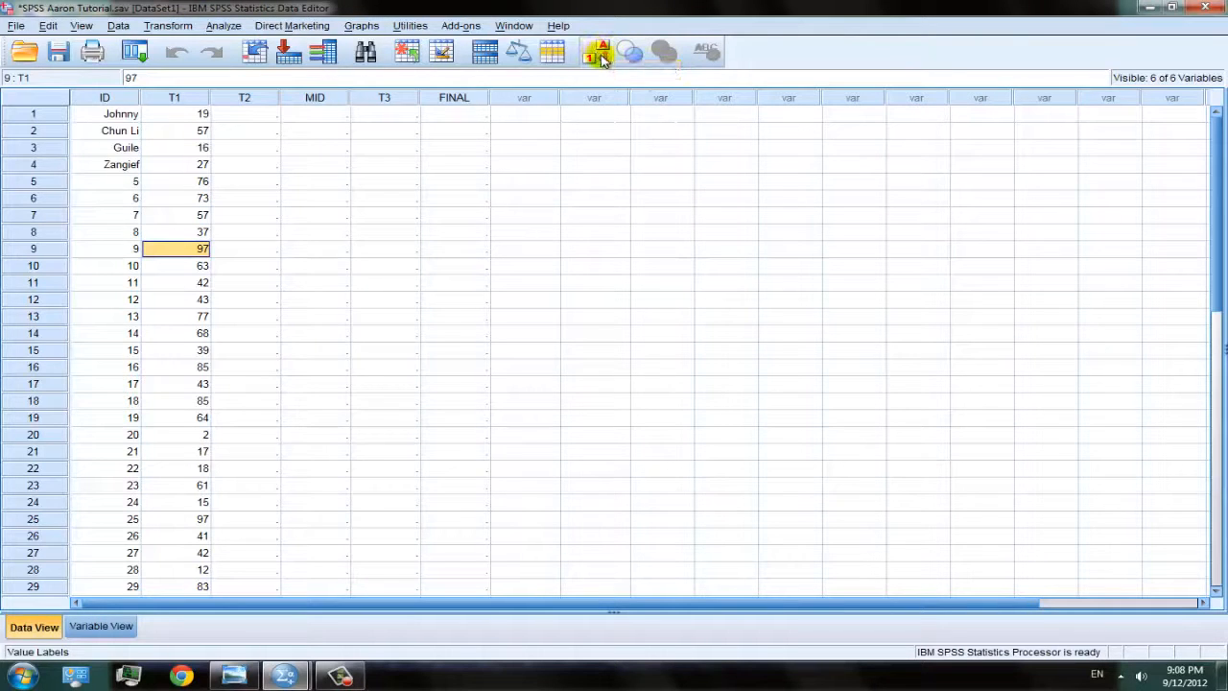
click(602, 56)
scroll(144, 268, down, 3)
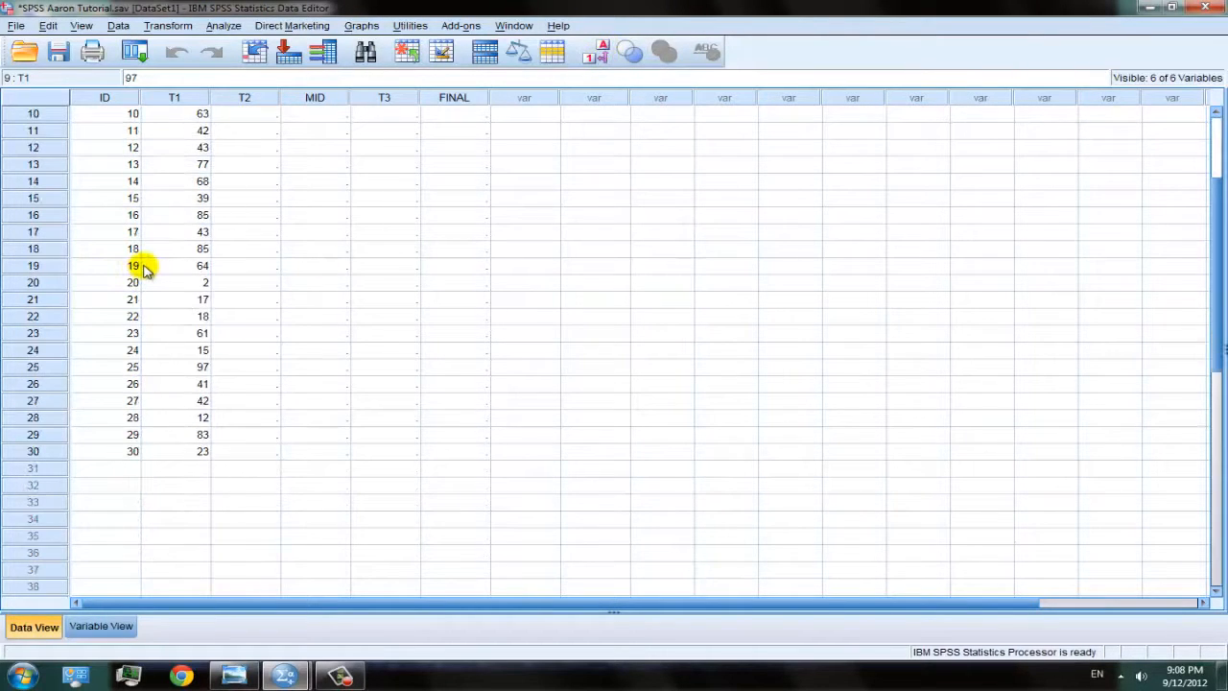
scroll(158, 274, up, 2)
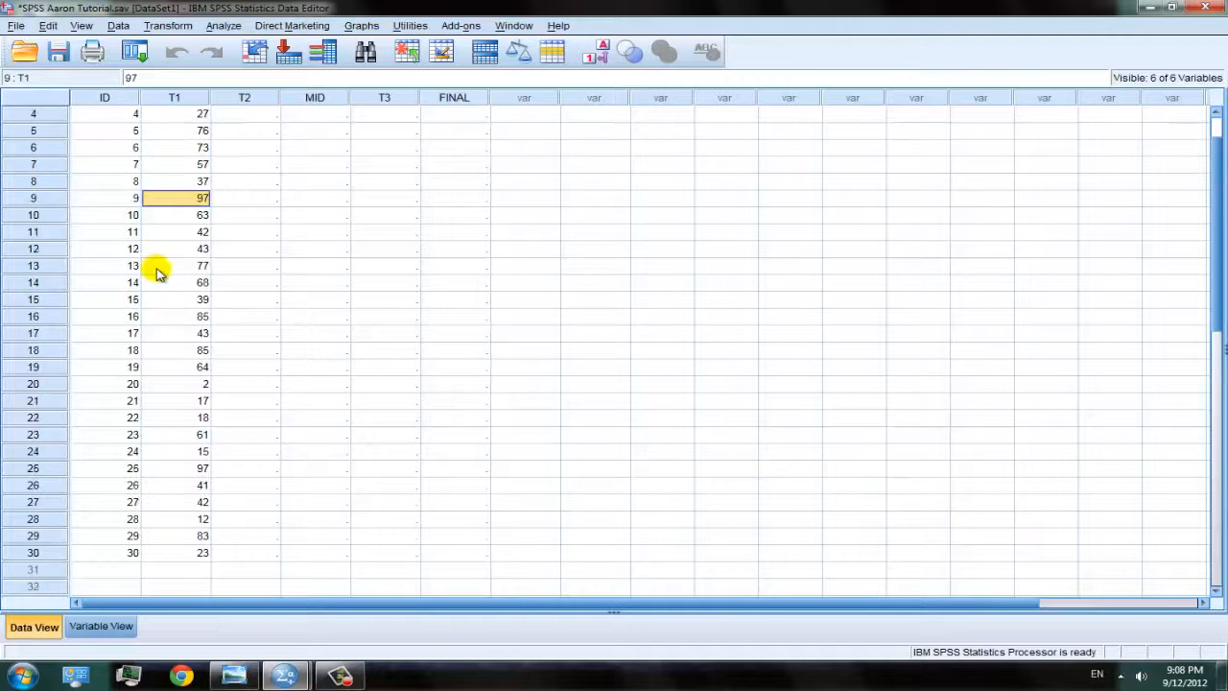
scroll(159, 273, up, 1)
scroll(158, 274, down, 2)
scroll(160, 275, up, 2)
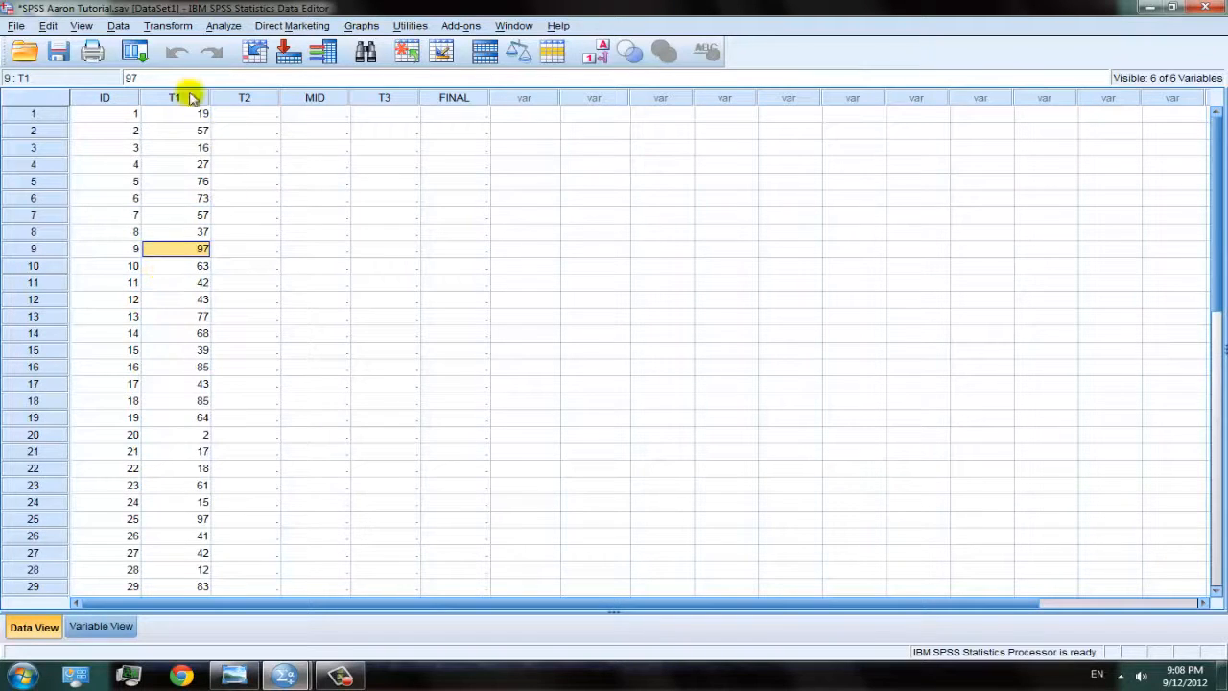
Step: Compute T2 as TRUNC(RV.UNIFORM(0,101)), agree to change the existing variable, and return to the dataset
click(170, 27)
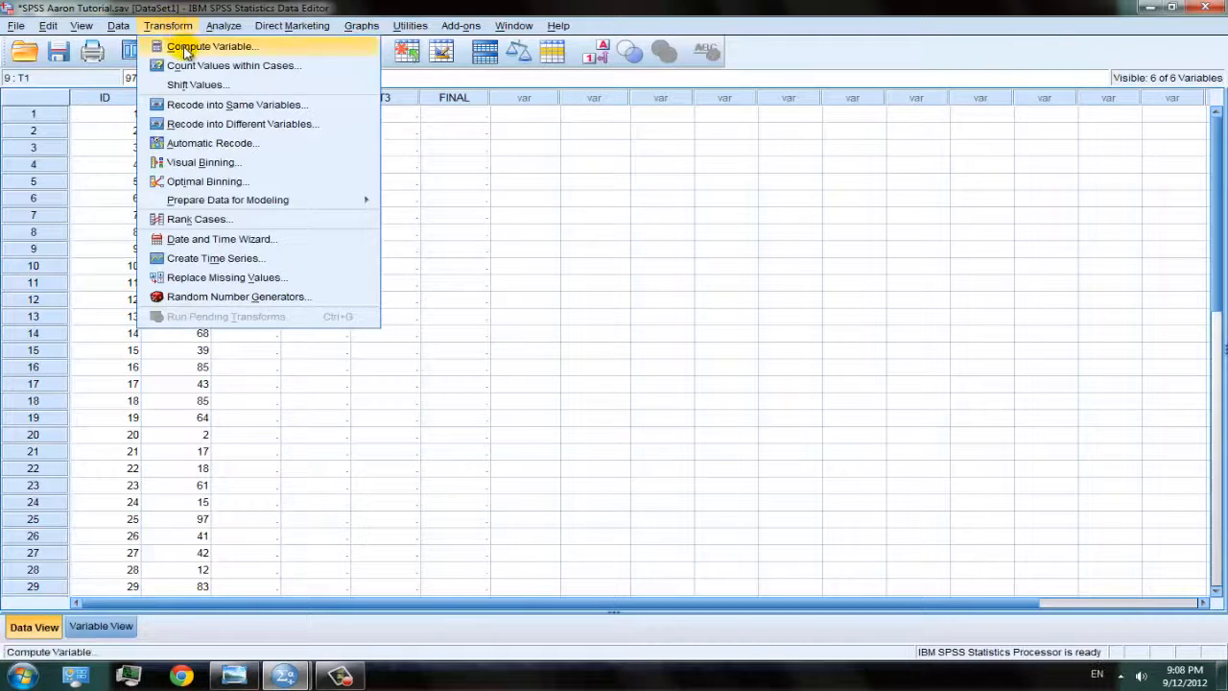
click(186, 50)
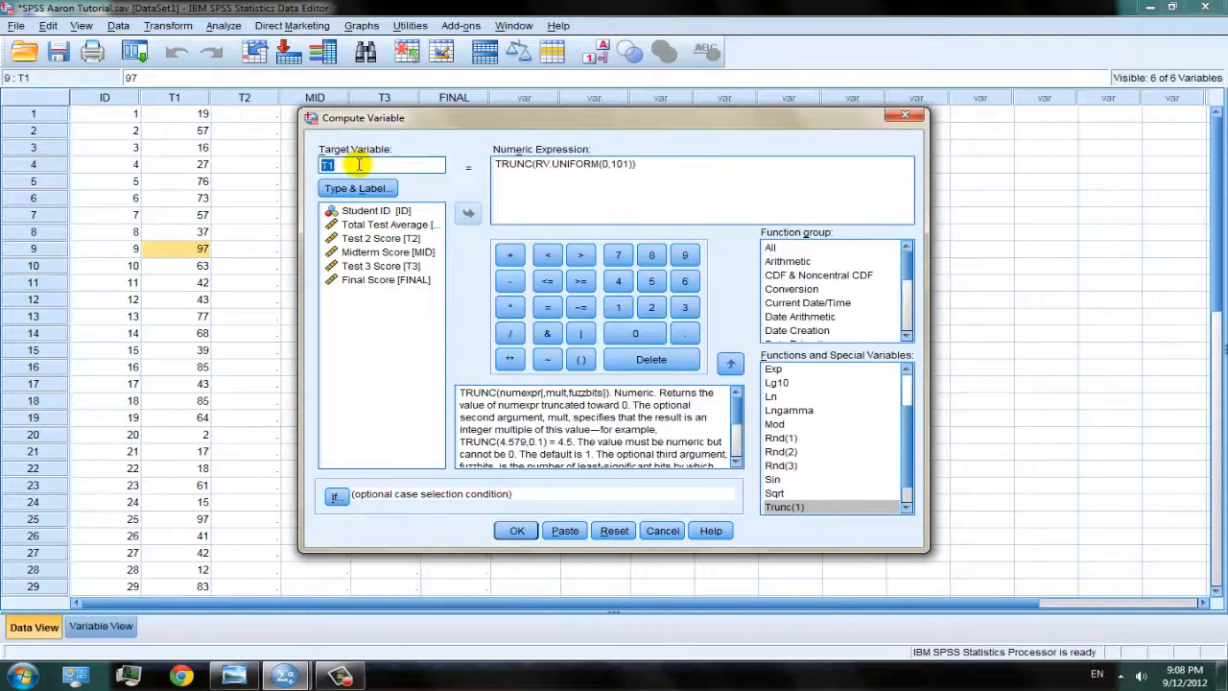
click(393, 168)
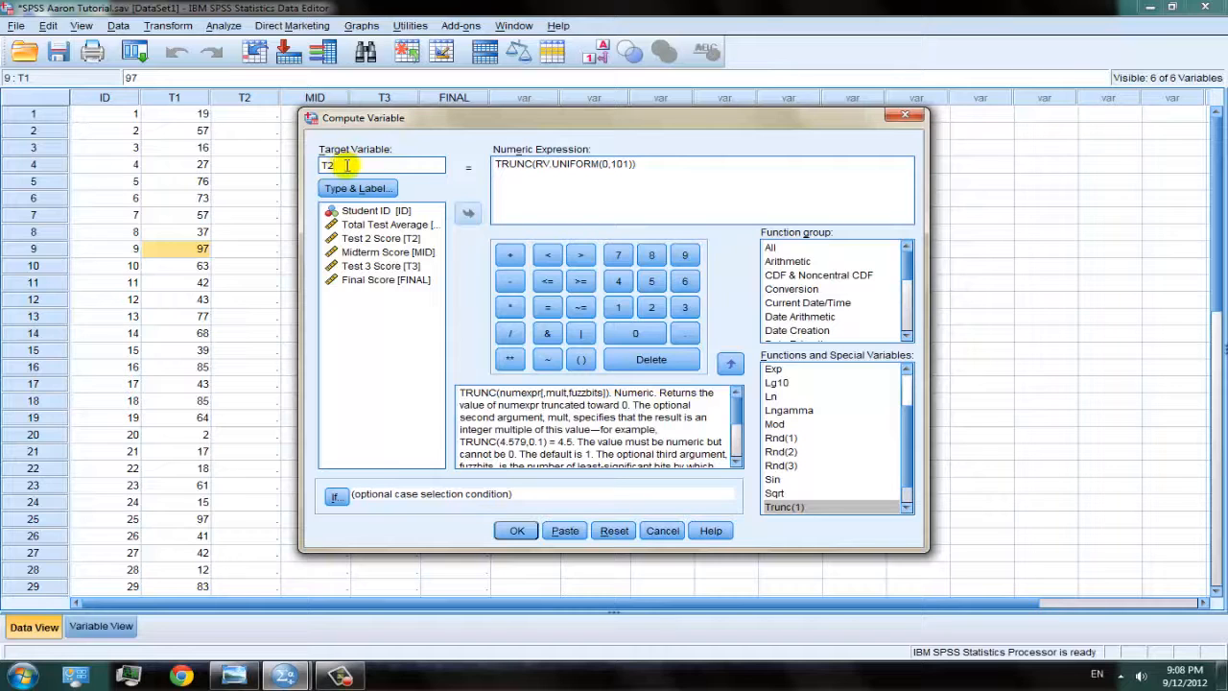
click(403, 242)
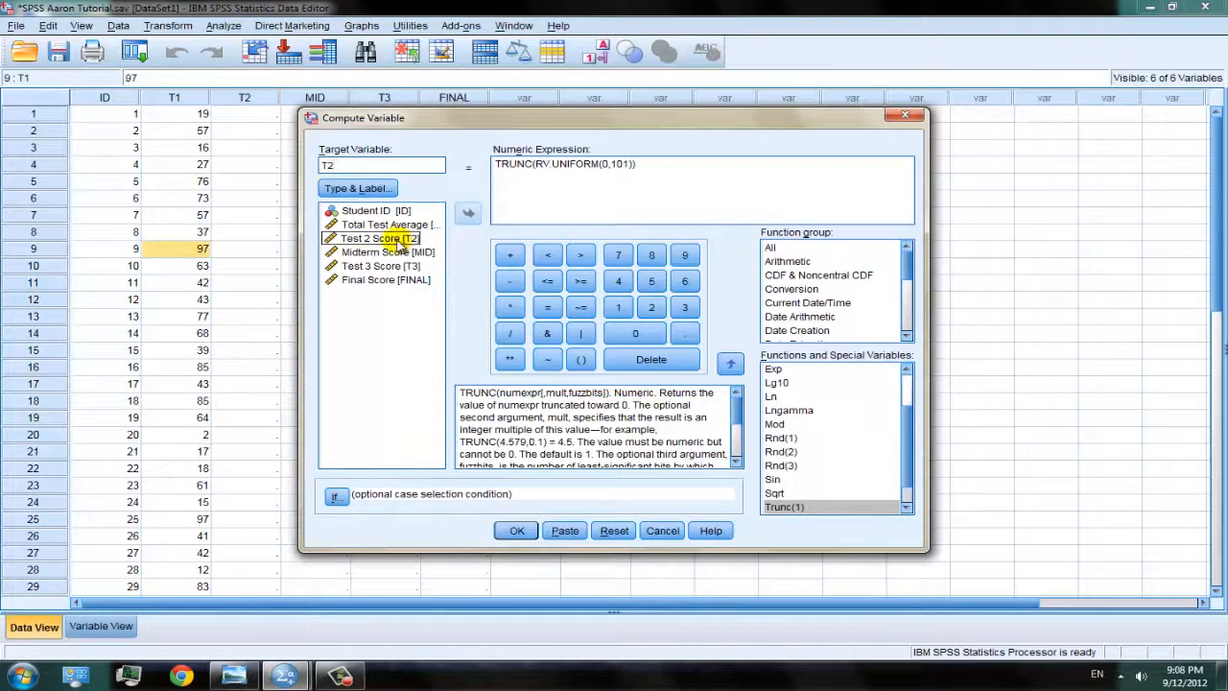
click(360, 167)
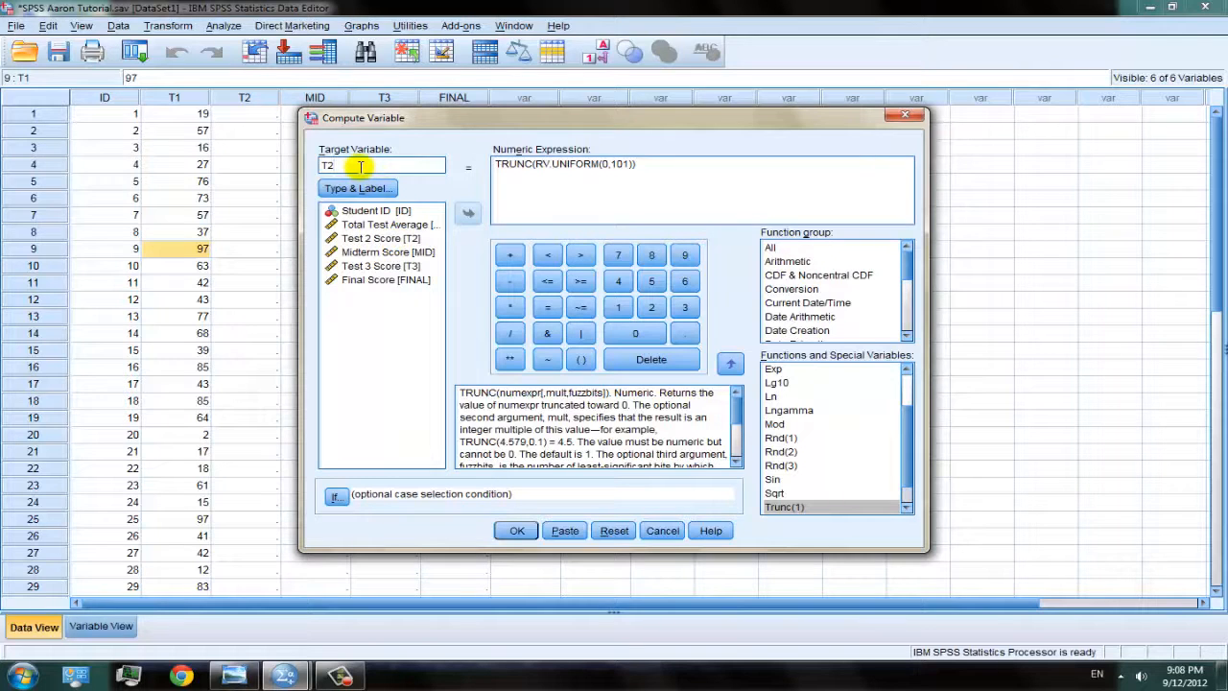
click(518, 532)
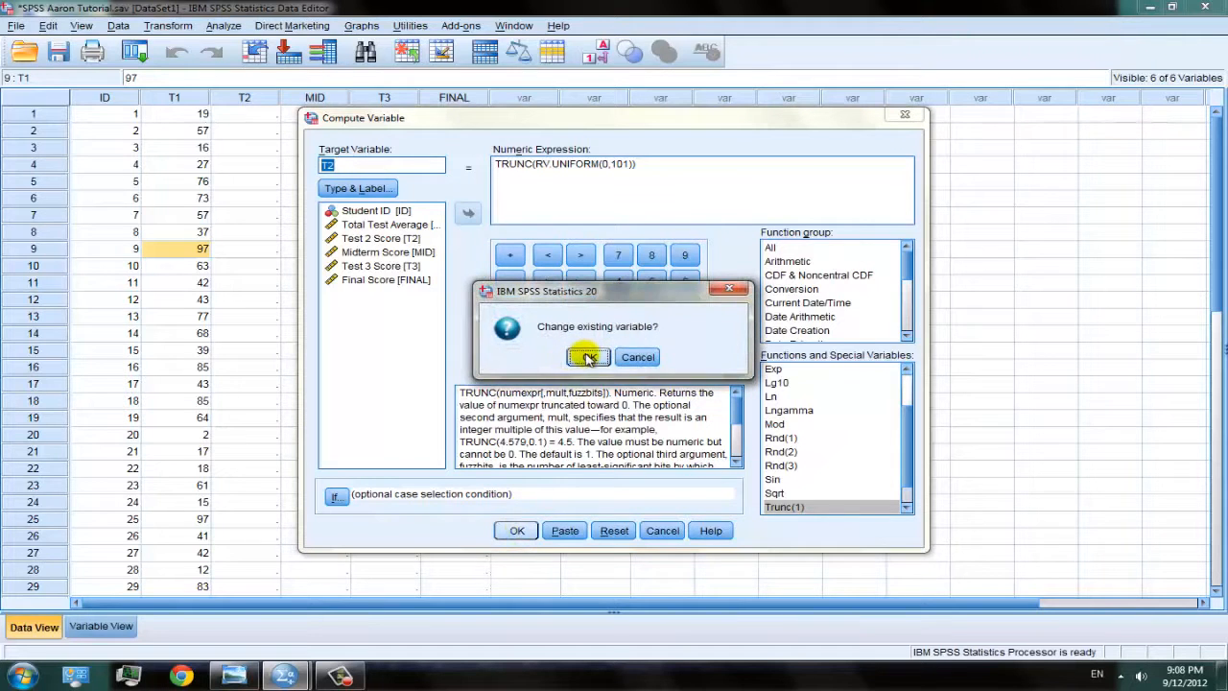
click(589, 358)
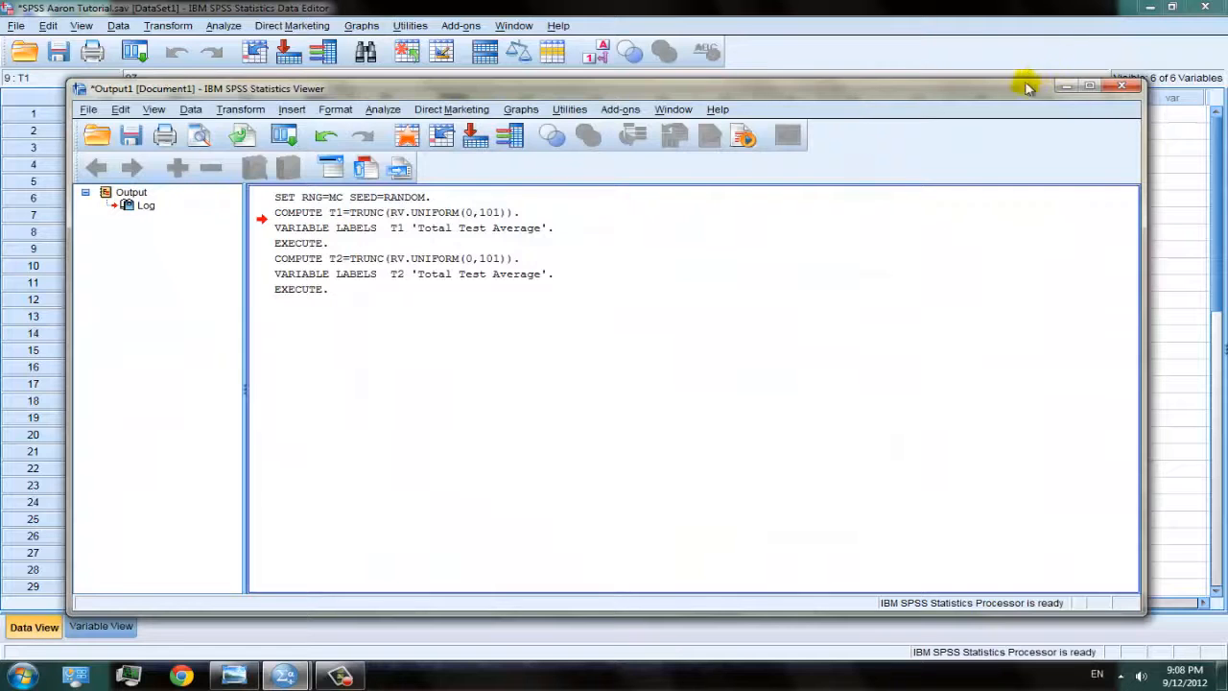
click(1068, 88)
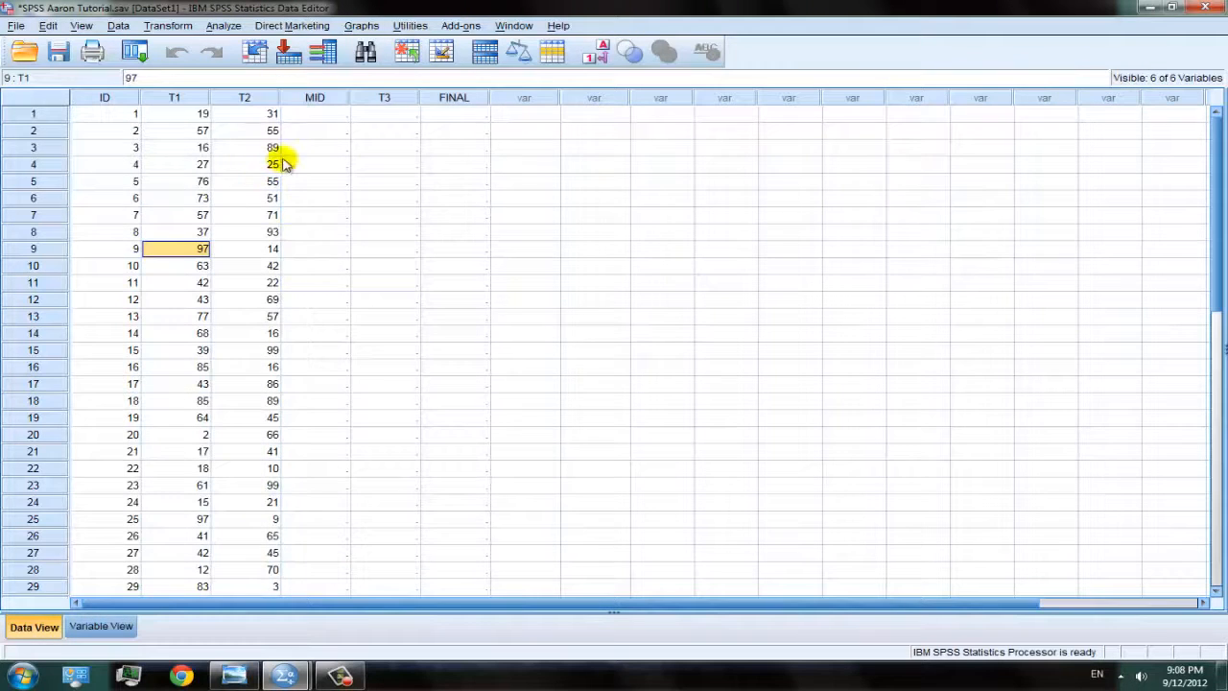
Step: Examine the T1 and T2 scores across the student rows, comparing both scores of student 25
scroll(273, 154, down, 2)
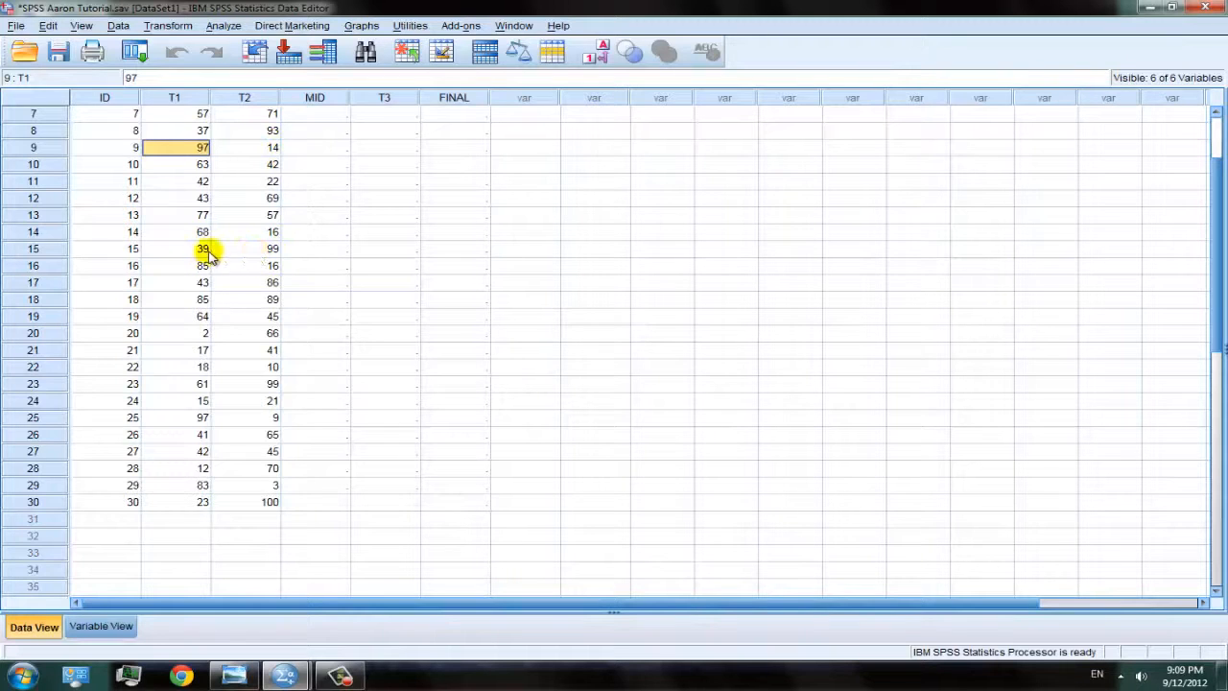
scroll(269, 254, up, 2)
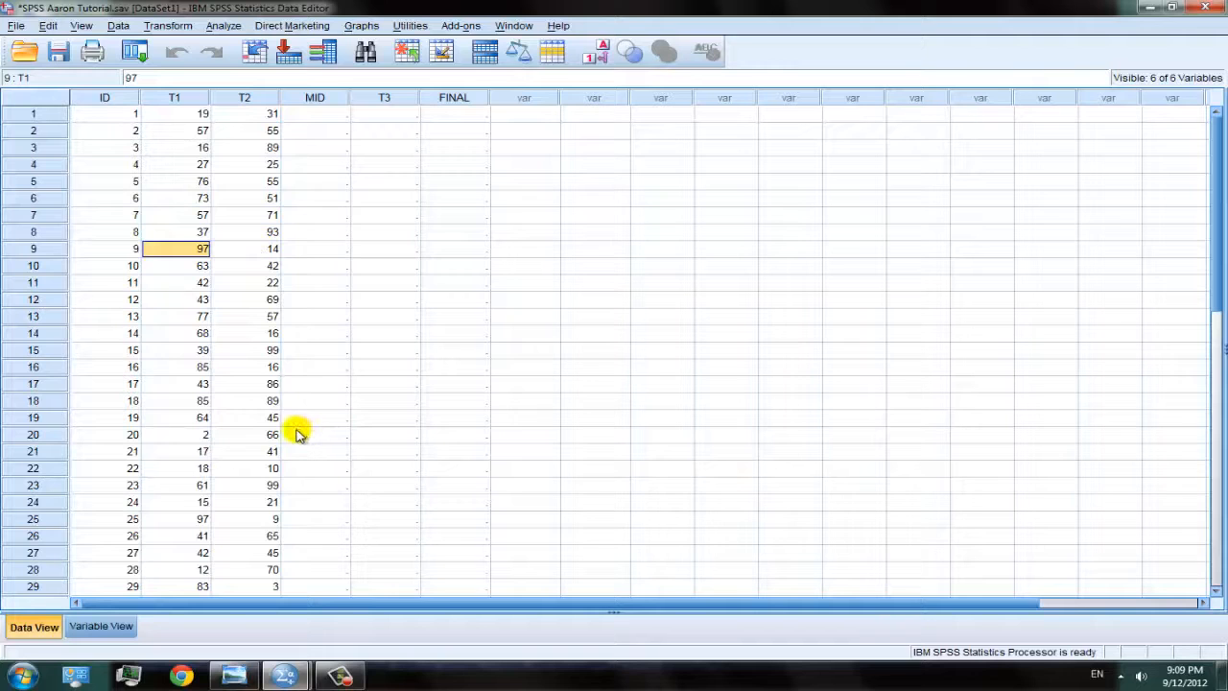
scroll(294, 432, down, 1)
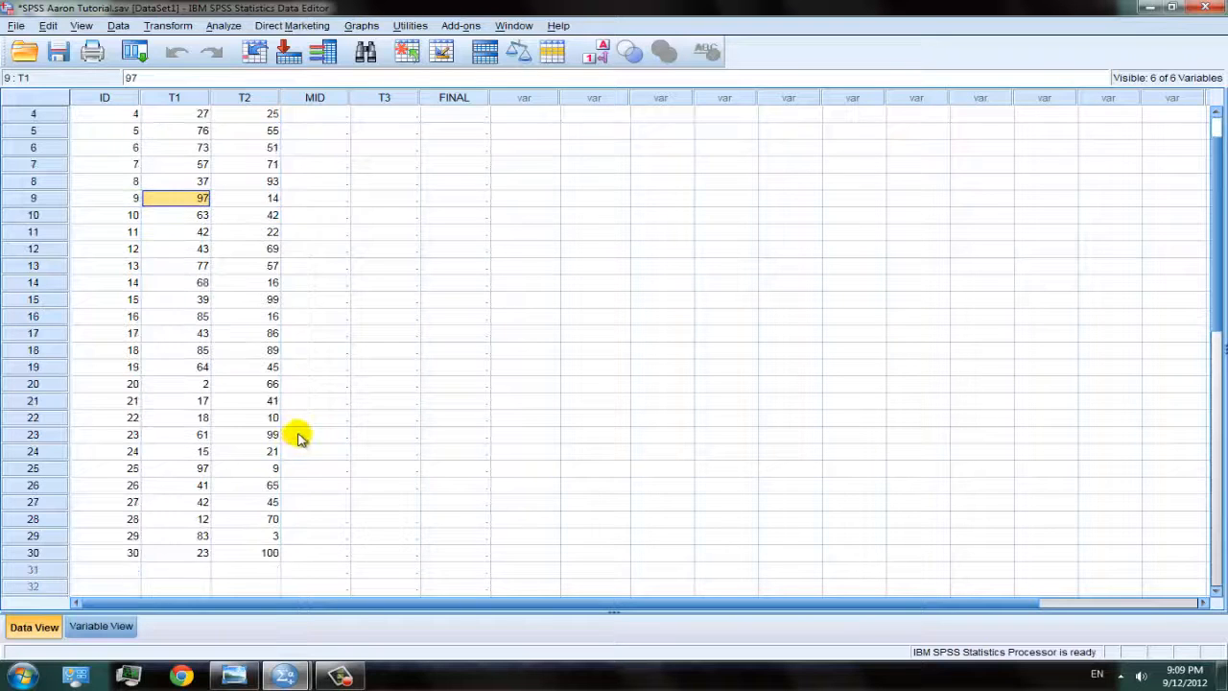
click(204, 468)
click(265, 472)
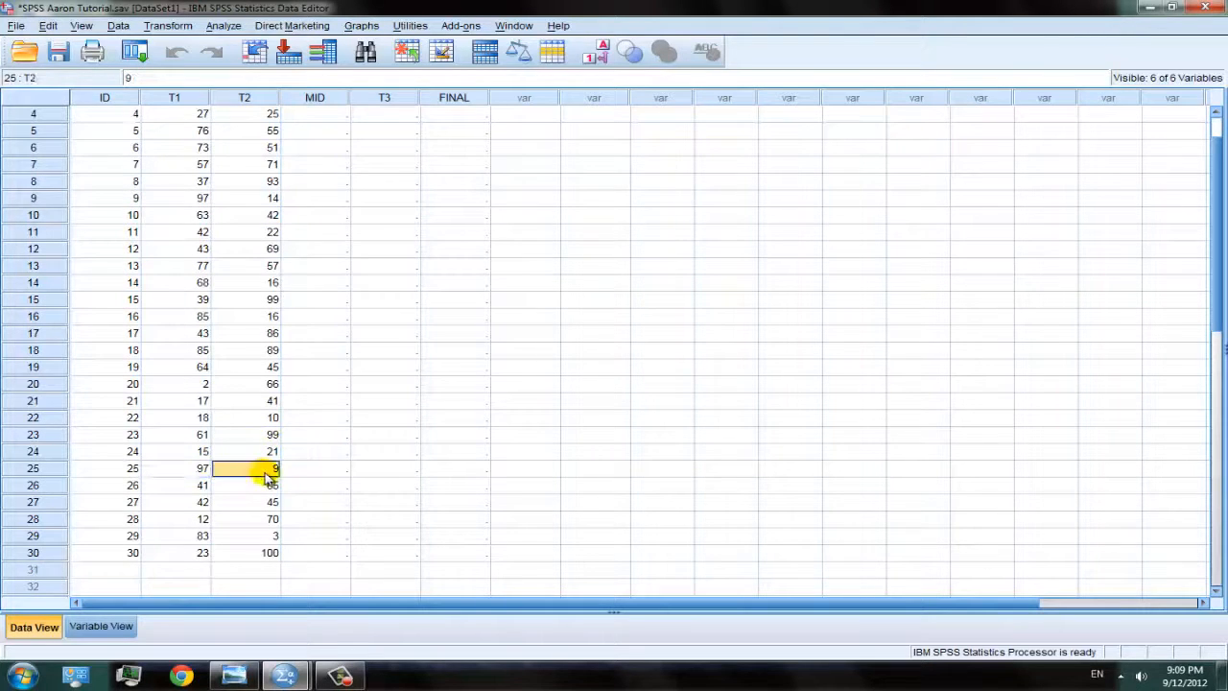
click(197, 471)
click(239, 472)
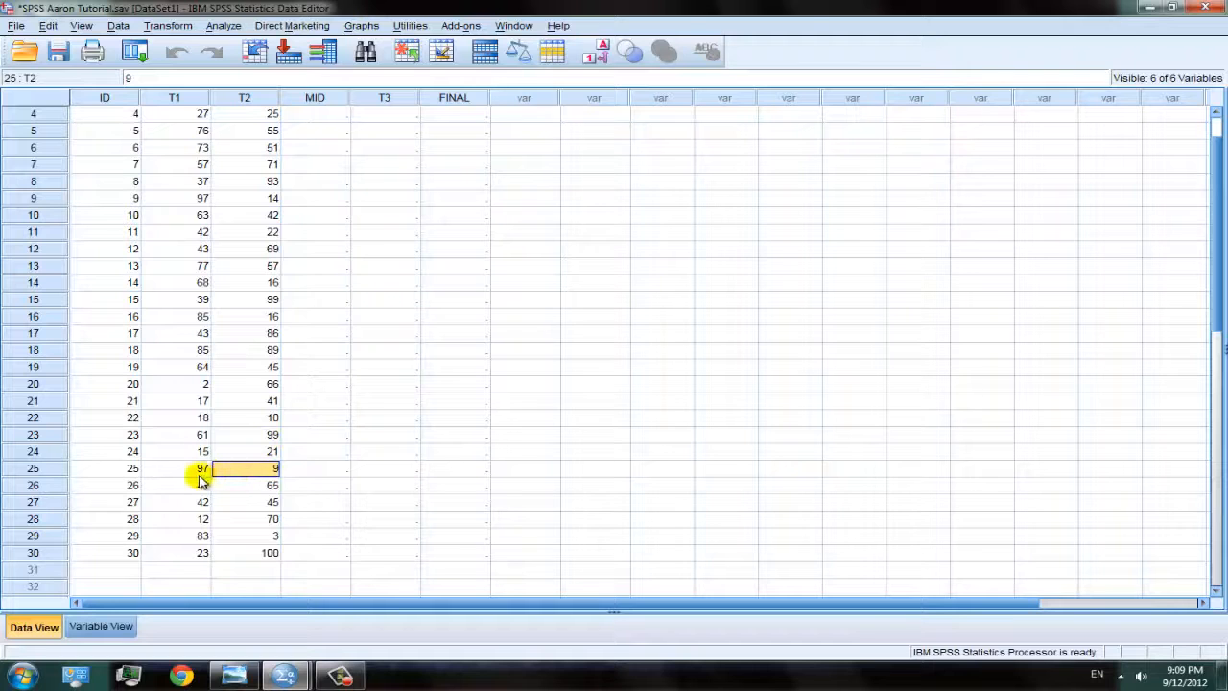
scroll(217, 475, up, 1)
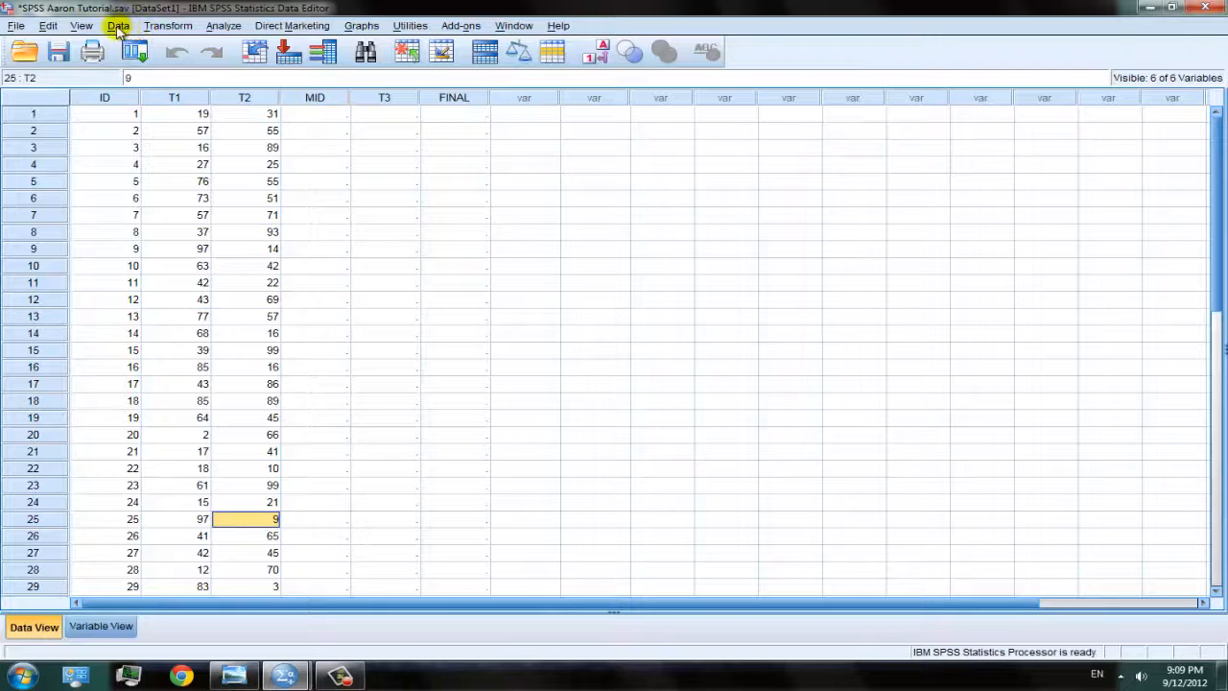
Step: Compute MID with the expression TRUNC(RV.UNIFORM(0,101)), accept changing the existing variable, and go back to the dataset
click(168, 26)
click(173, 46)
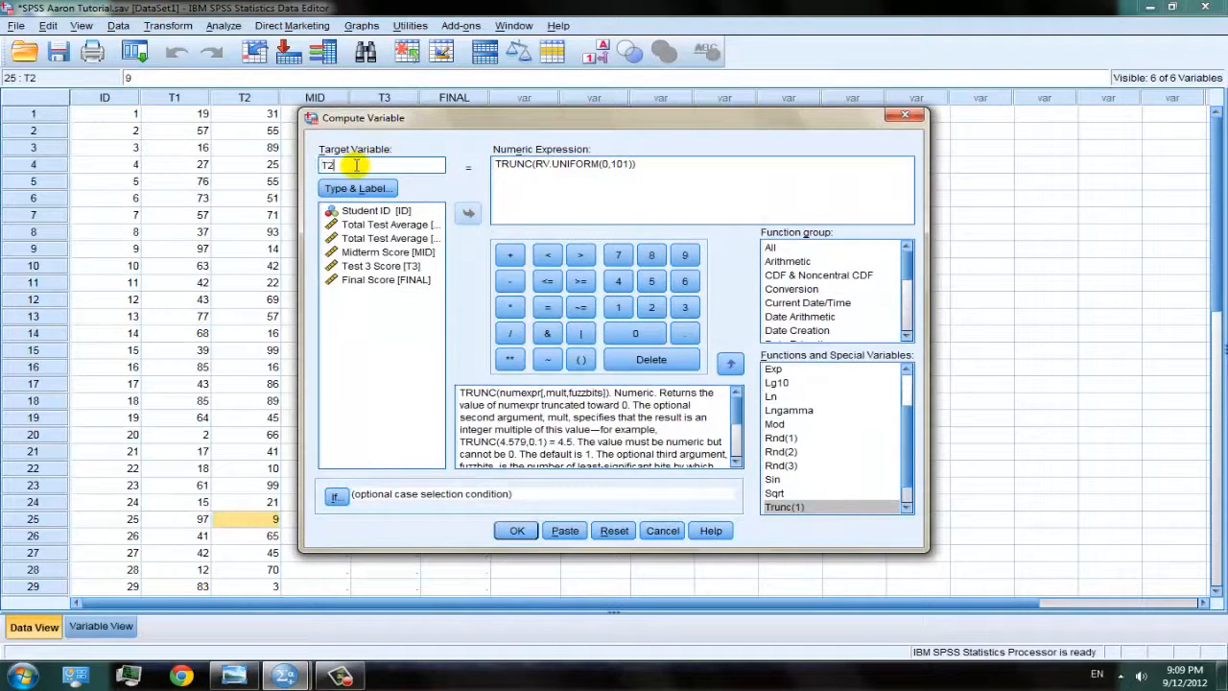
key(BackSpace)
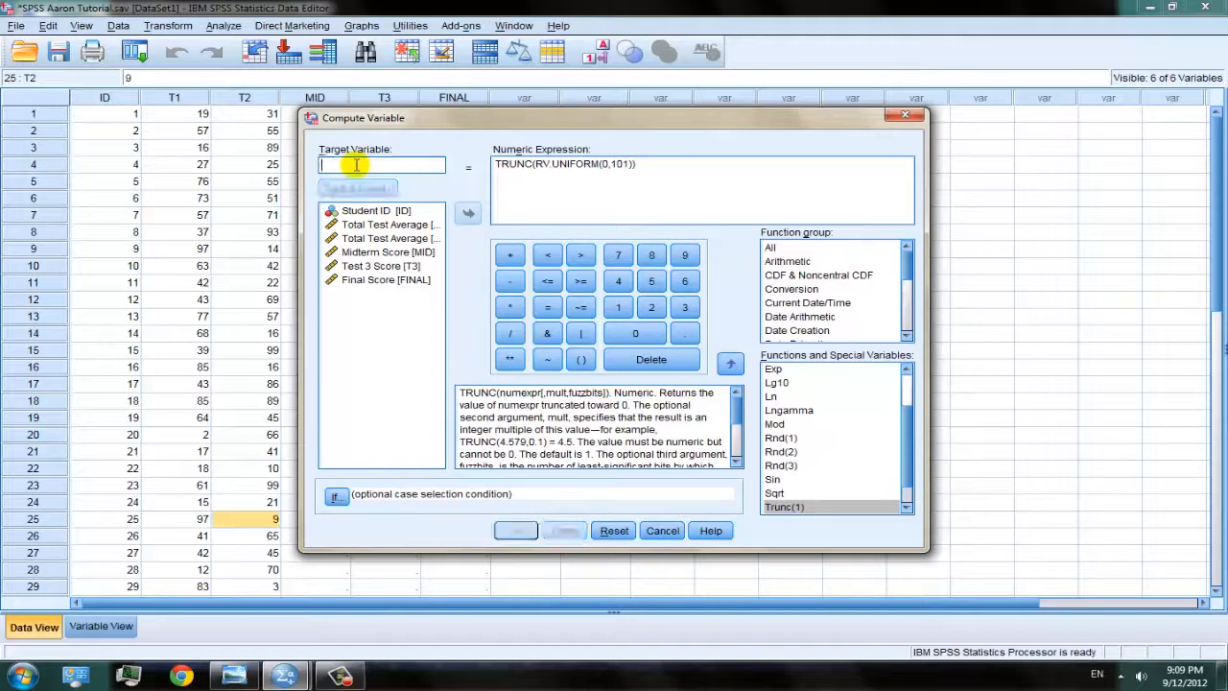
text(MID)
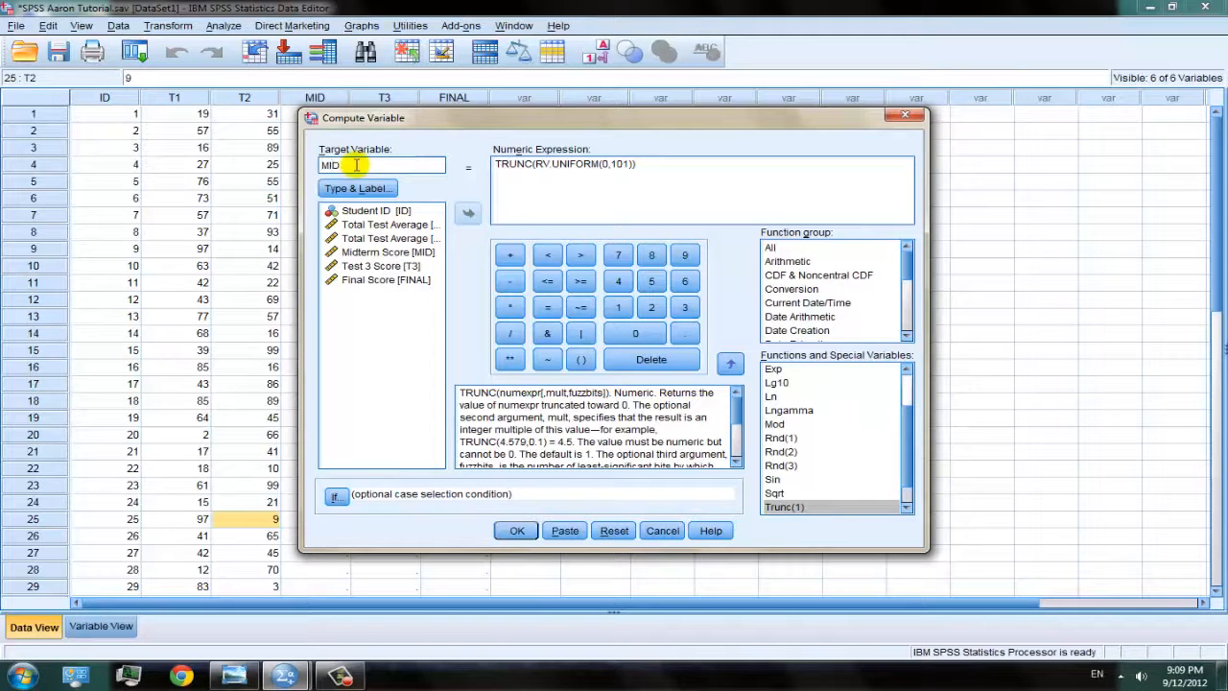
click(516, 531)
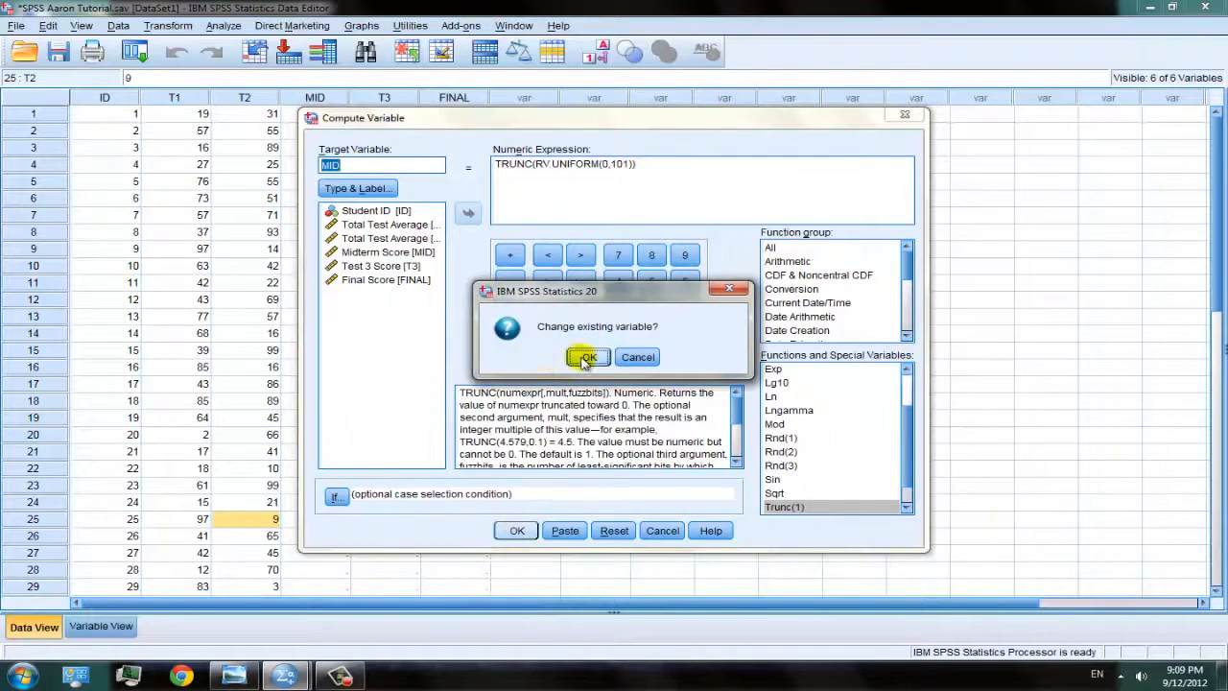
click(511, 357)
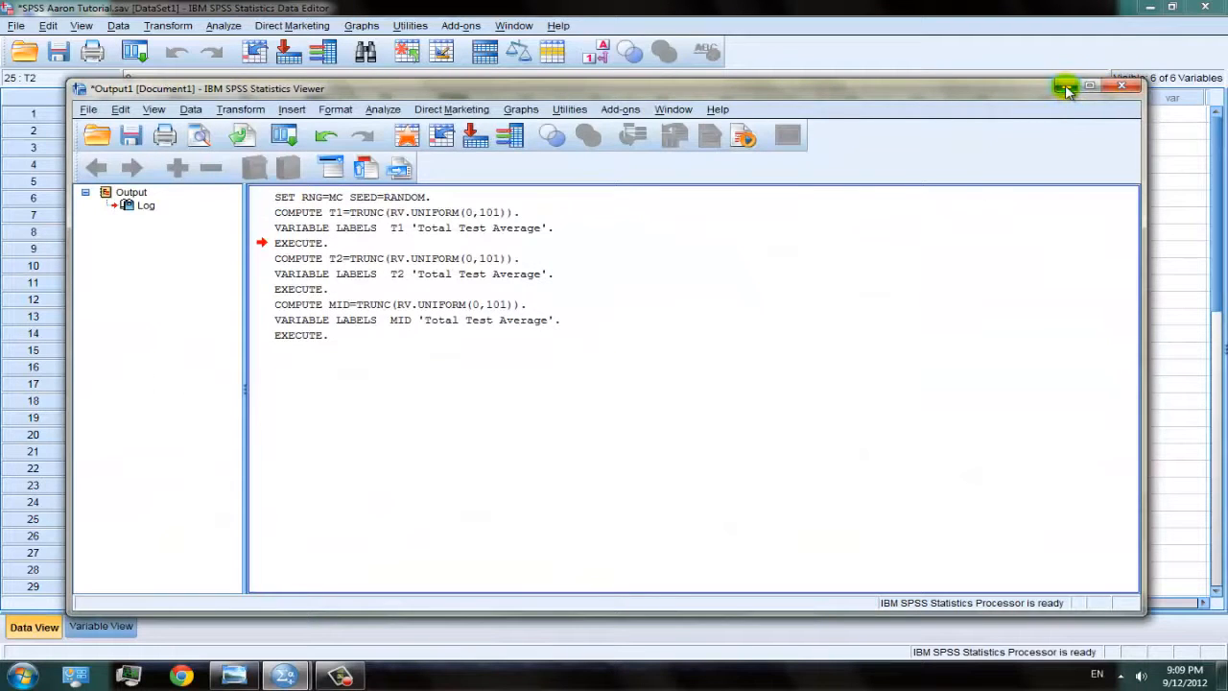
click(1064, 86)
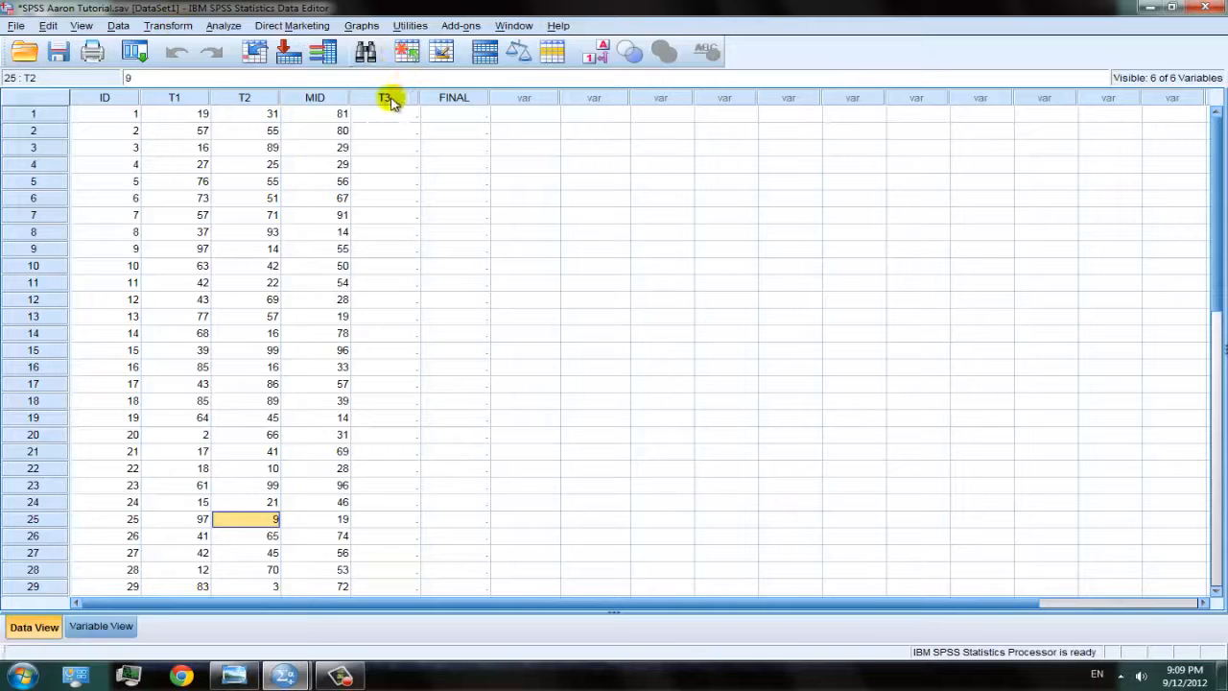
Step: Fill T3 with TRUNC(RV.UNIFORM(0,101)) through Compute Variable, agree to overwrite the existing variable, and return to the dataset
click(171, 25)
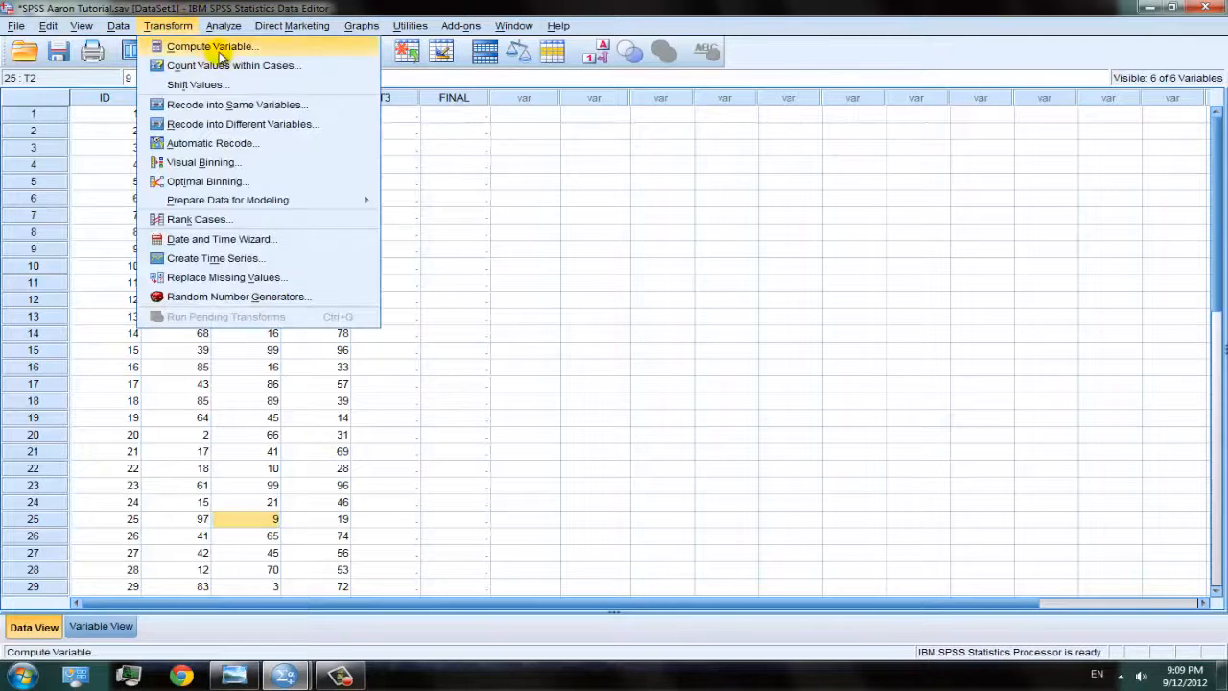
click(187, 44)
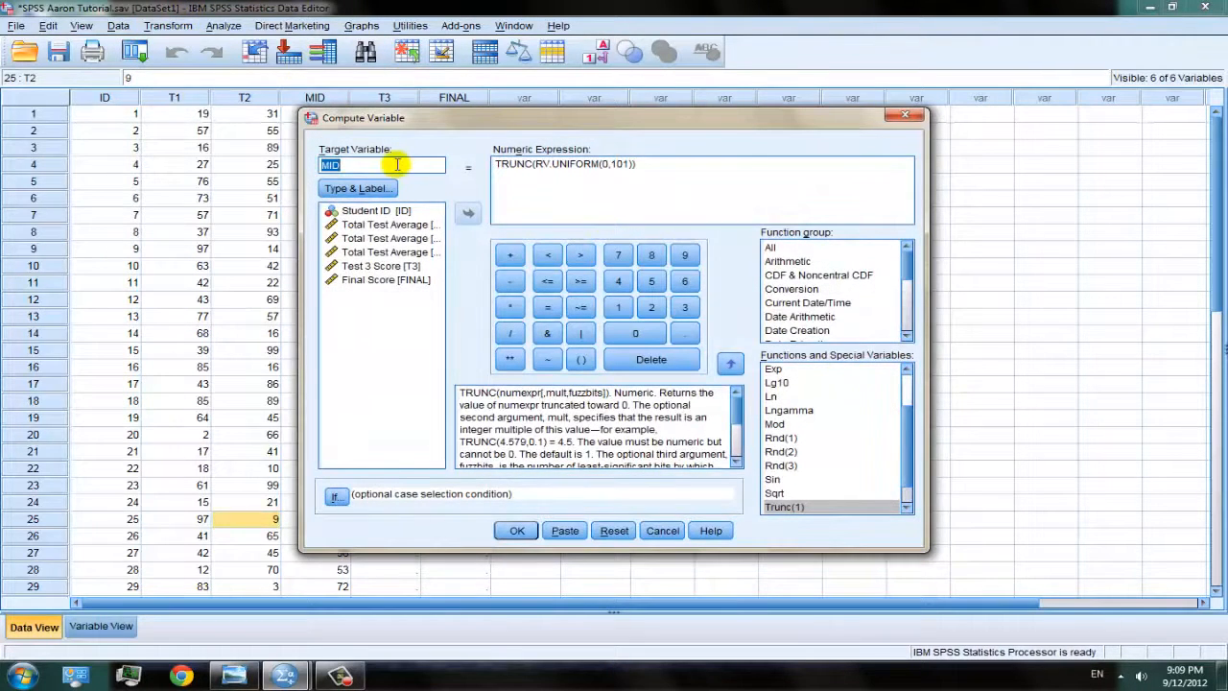
text(T3)
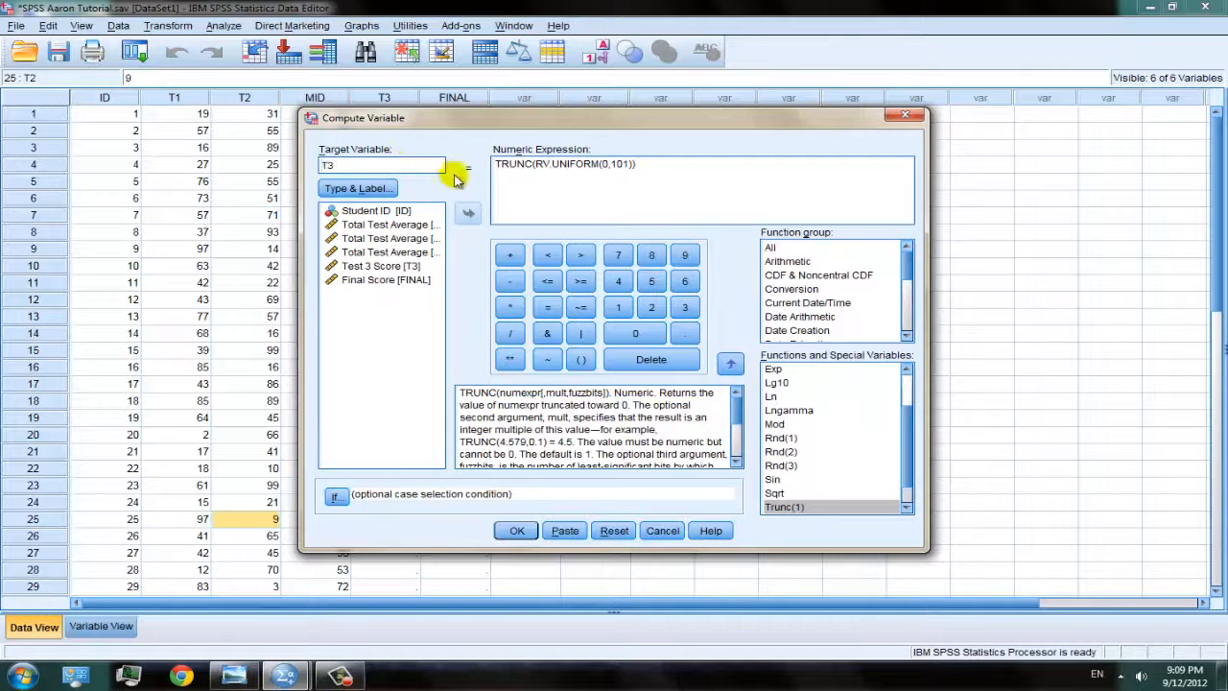
click(516, 530)
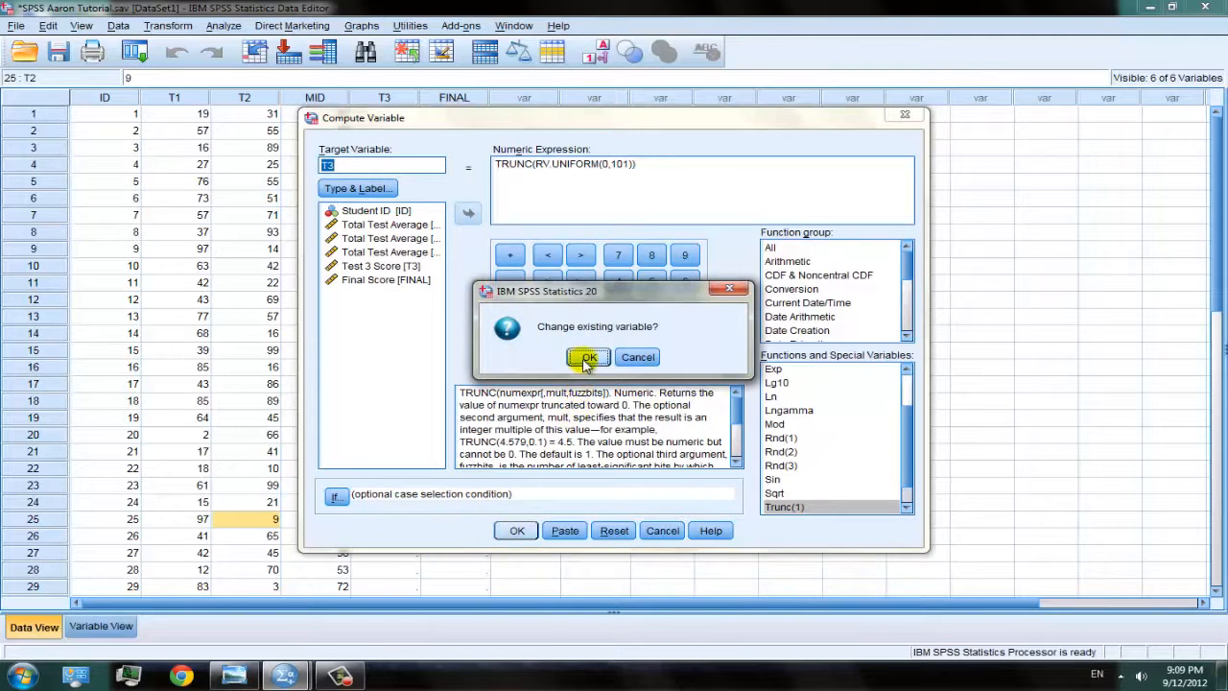
click(587, 358)
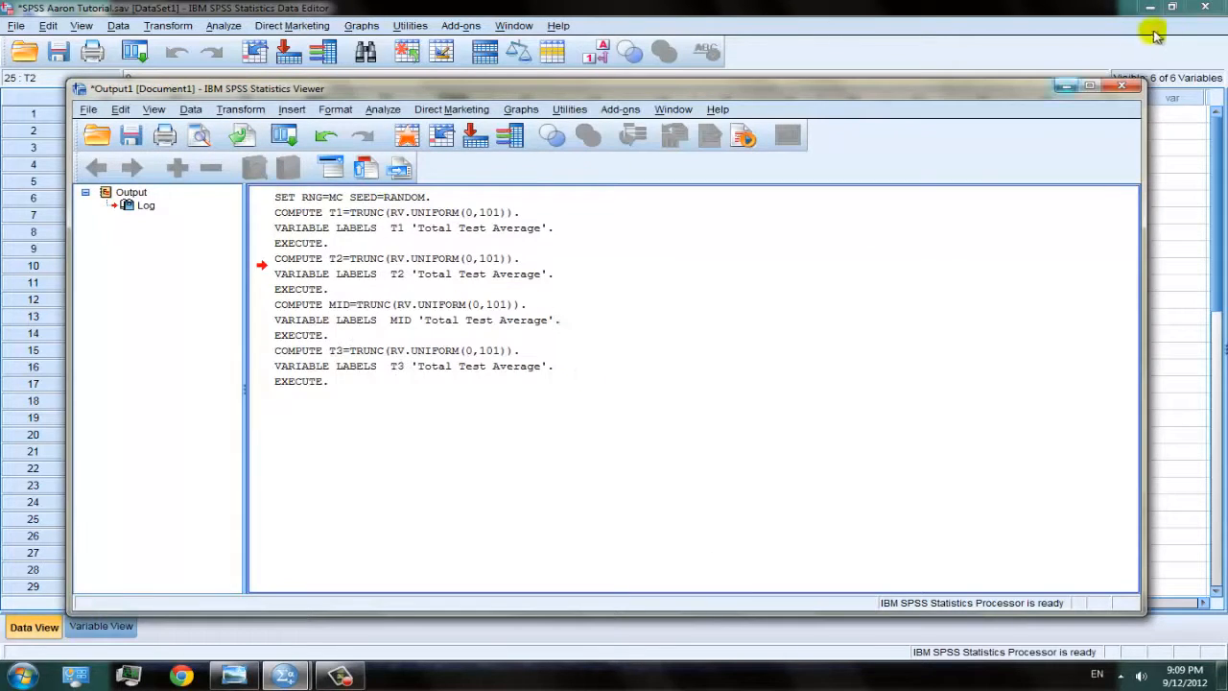
click(1066, 85)
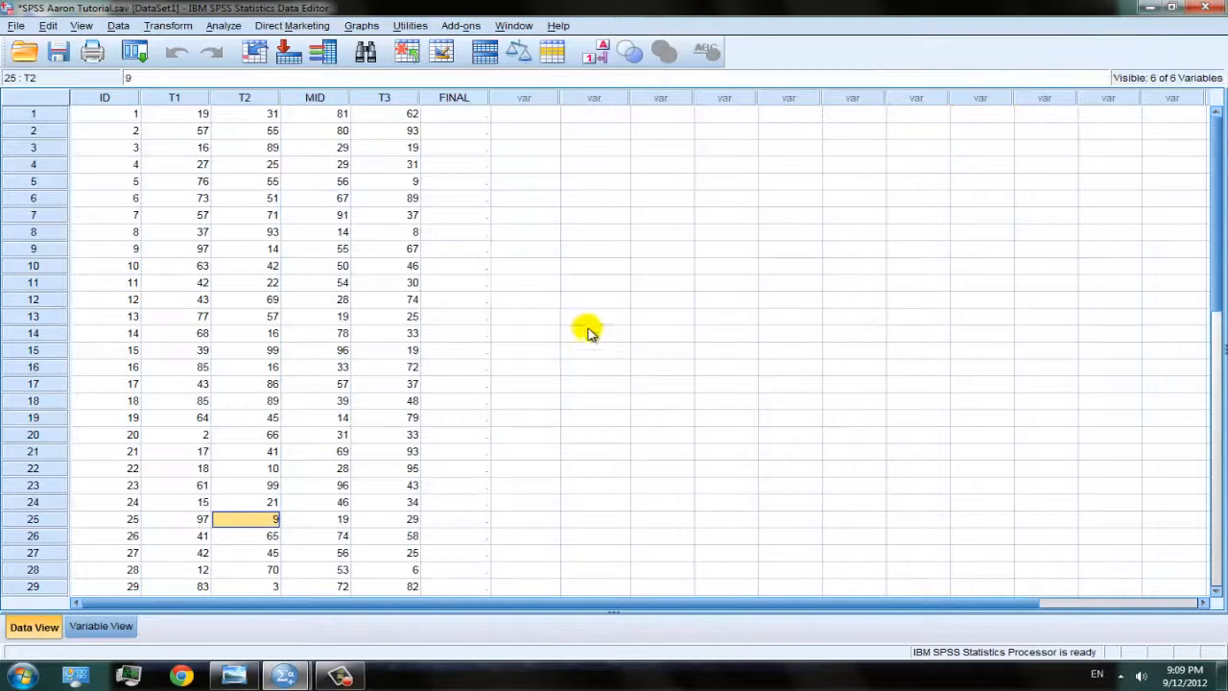
Step: Start a Compute Variable command and replace the random function inside TRUNC() with the statistical Mean function
click(478, 115)
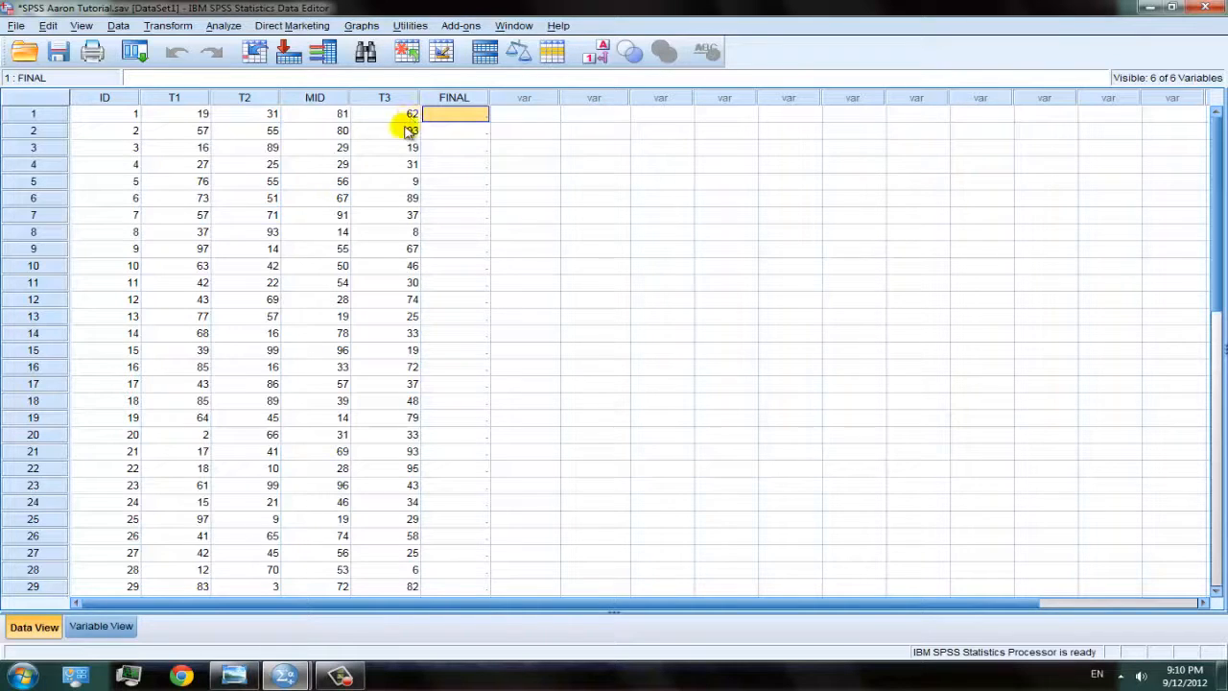
scroll(296, 397, down, 1)
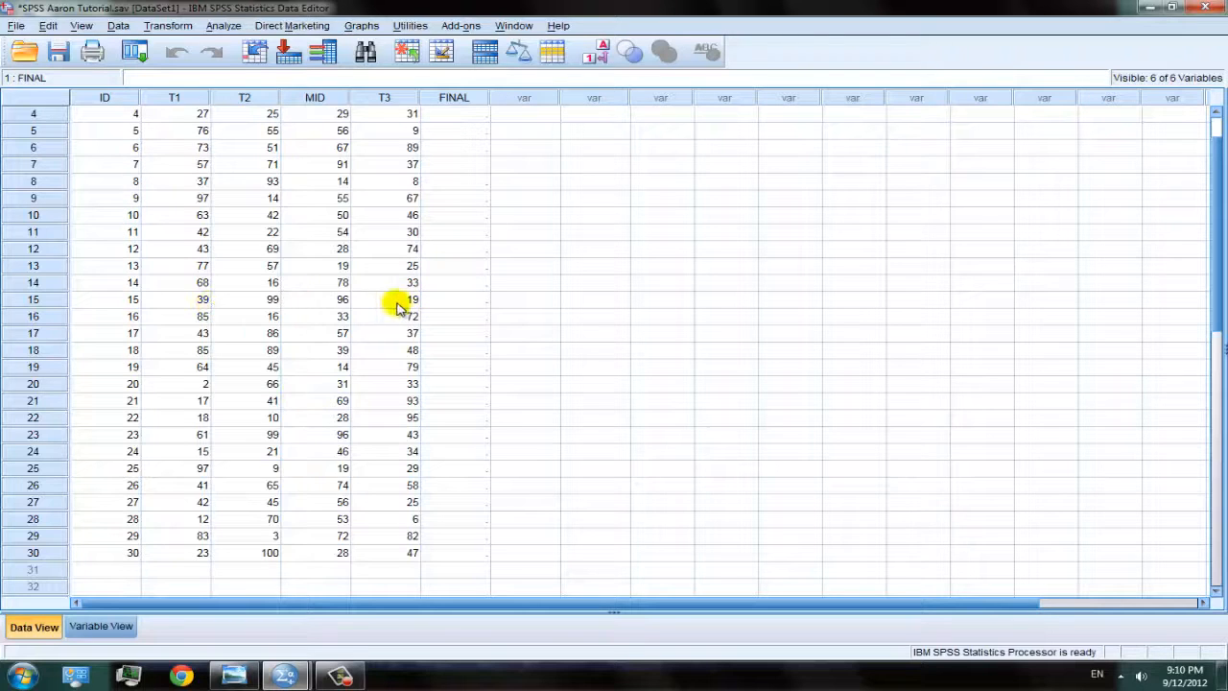
scroll(462, 313, up, 1)
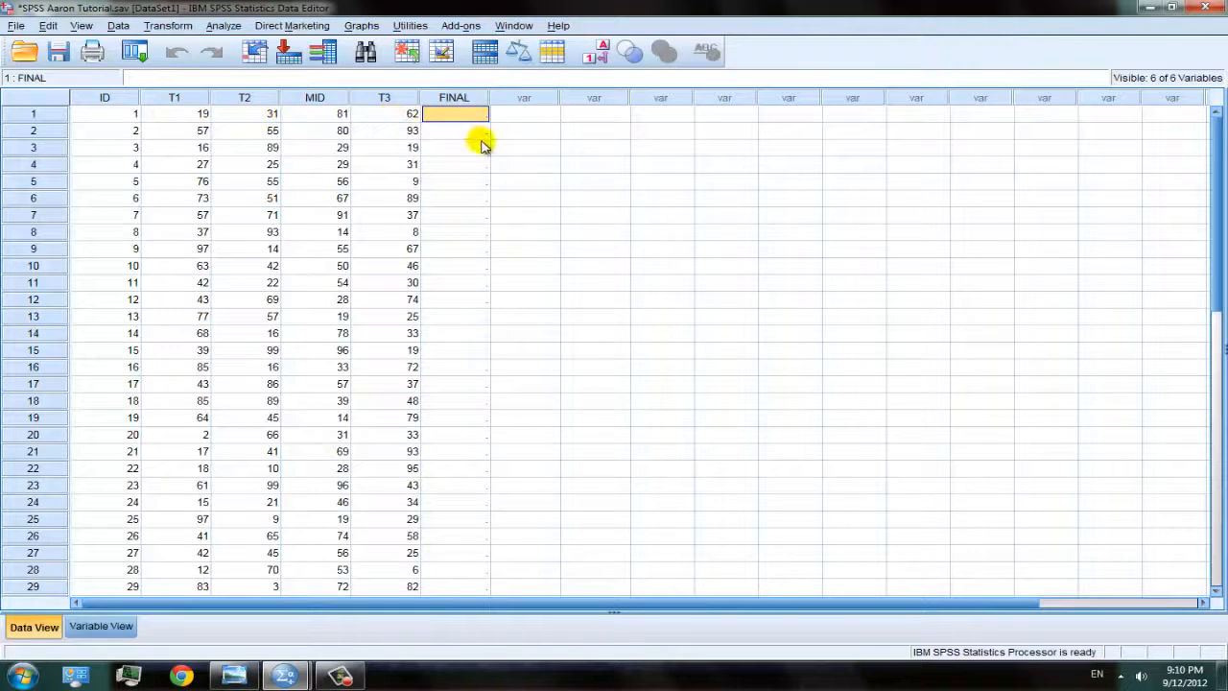
click(169, 26)
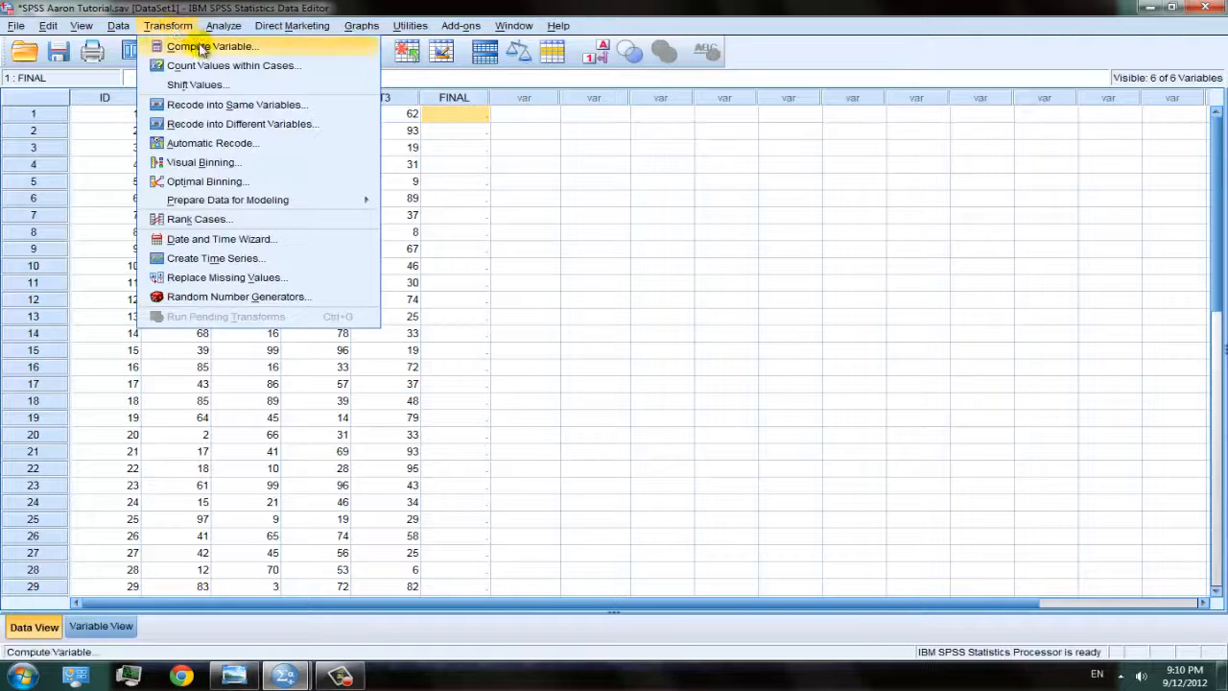
click(202, 47)
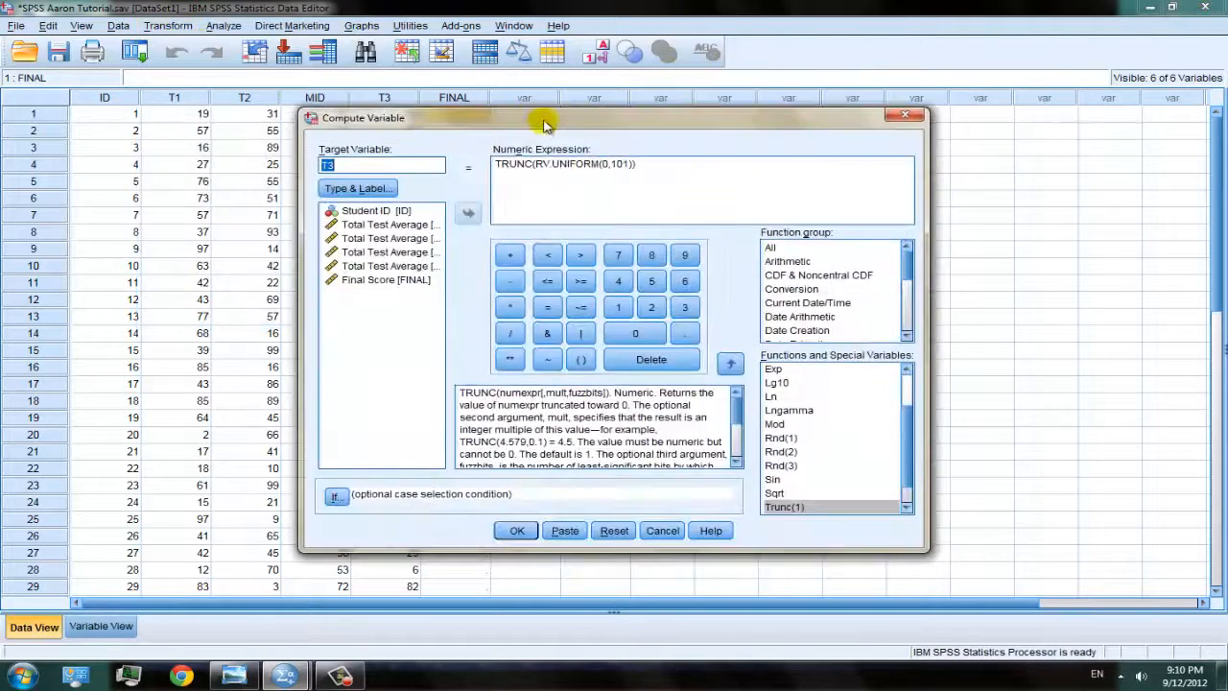
drag(533, 45, 830, 199)
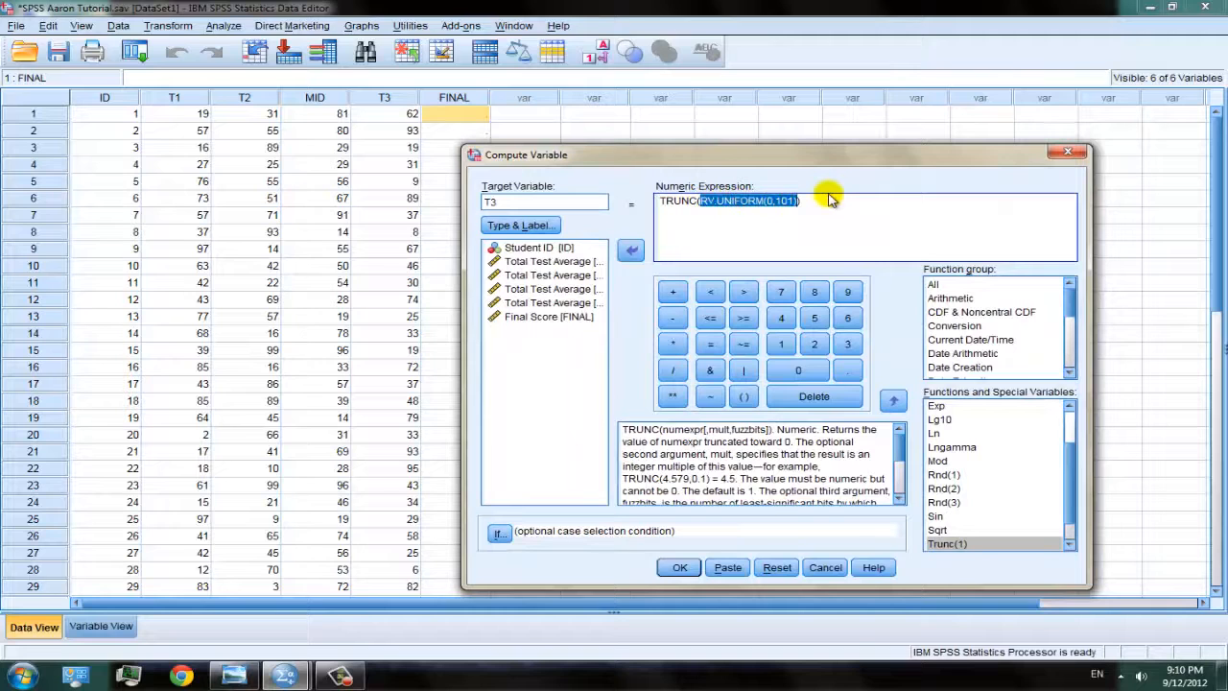
key(Delete)
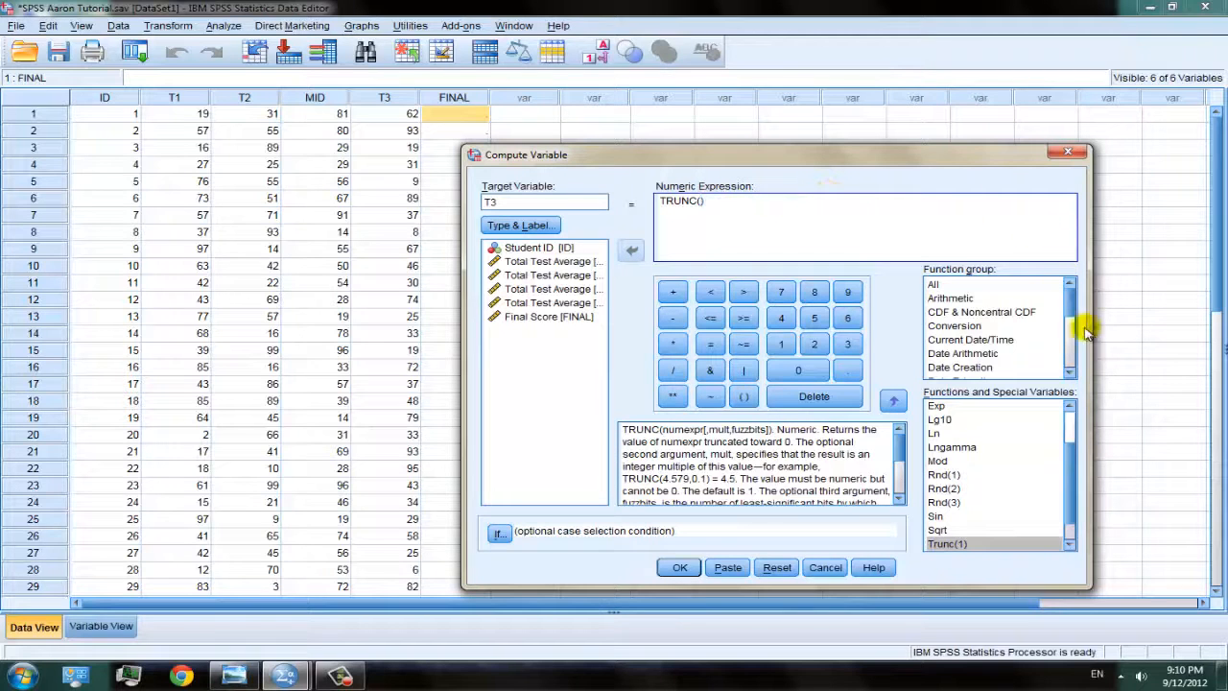
drag(1068, 301, 1068, 340)
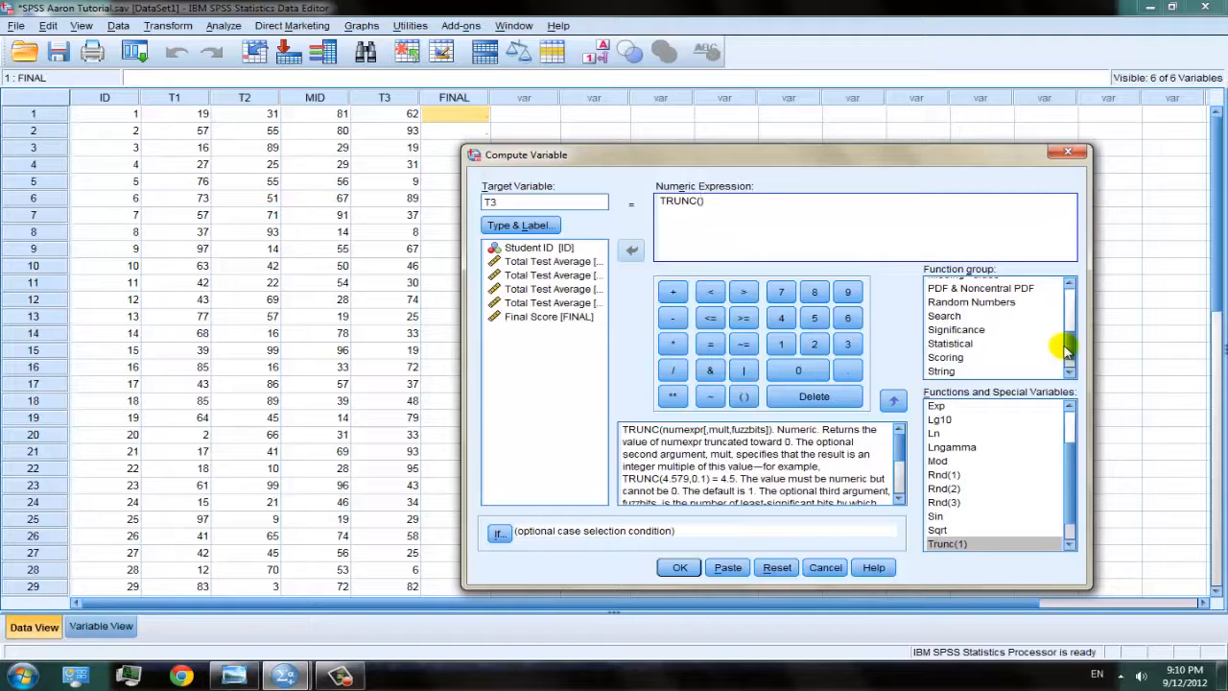
click(960, 345)
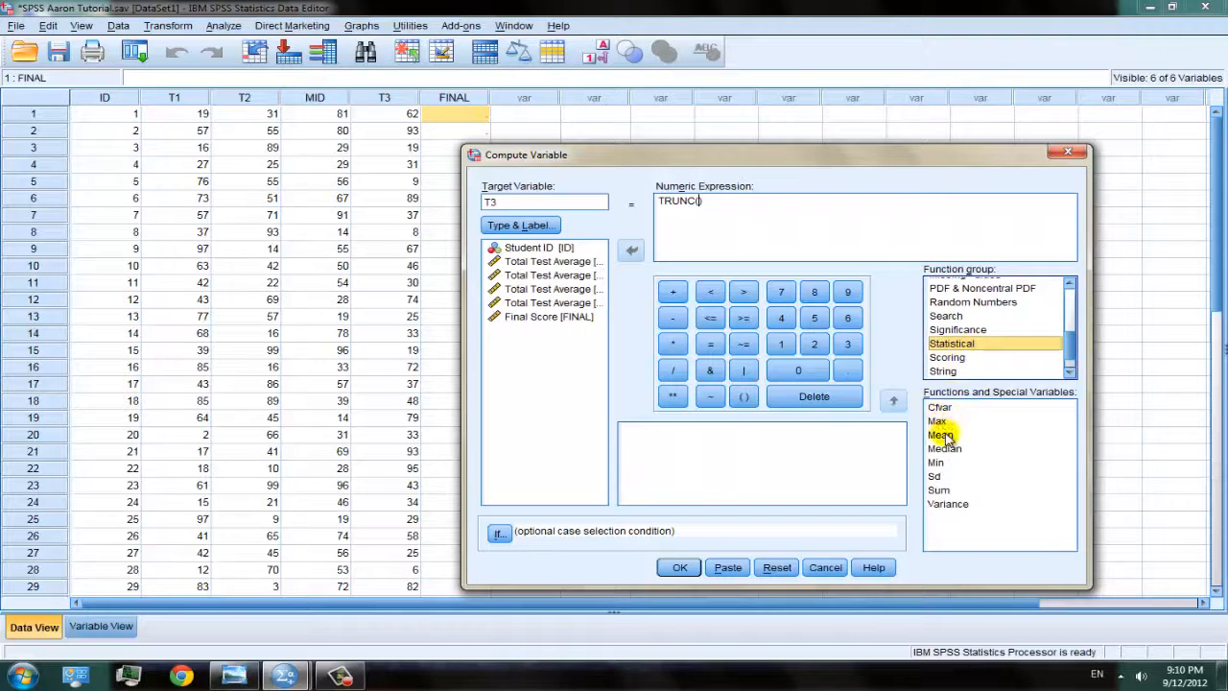
click(942, 436)
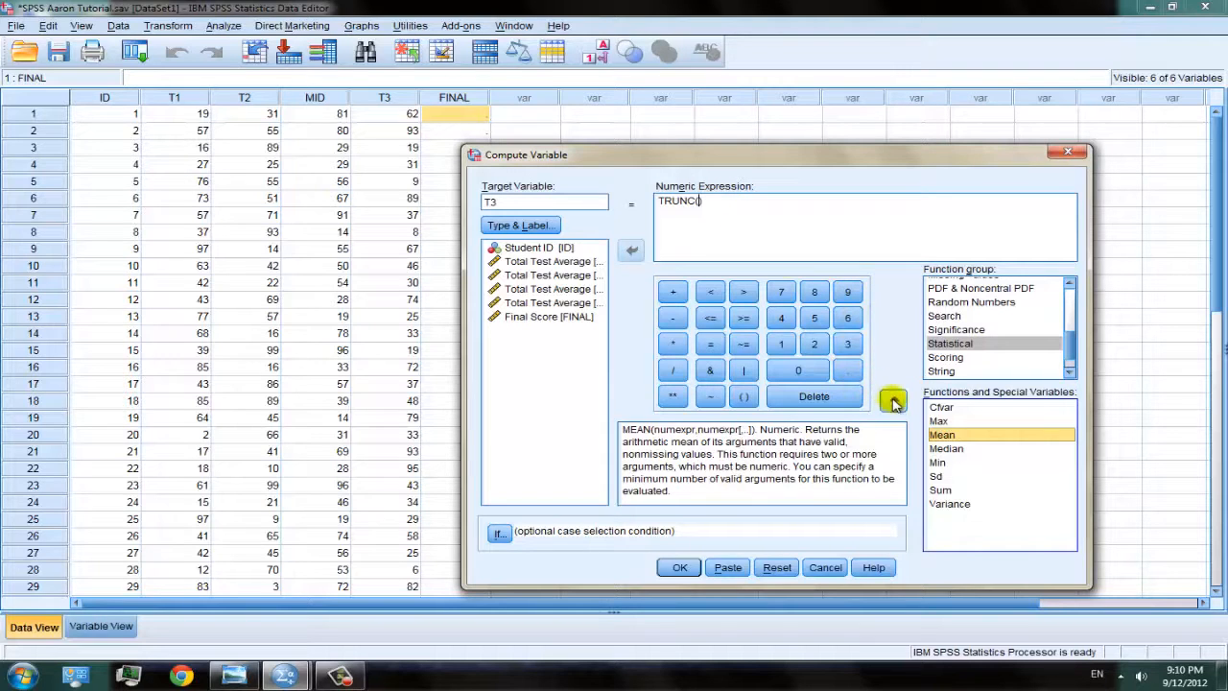
click(892, 401)
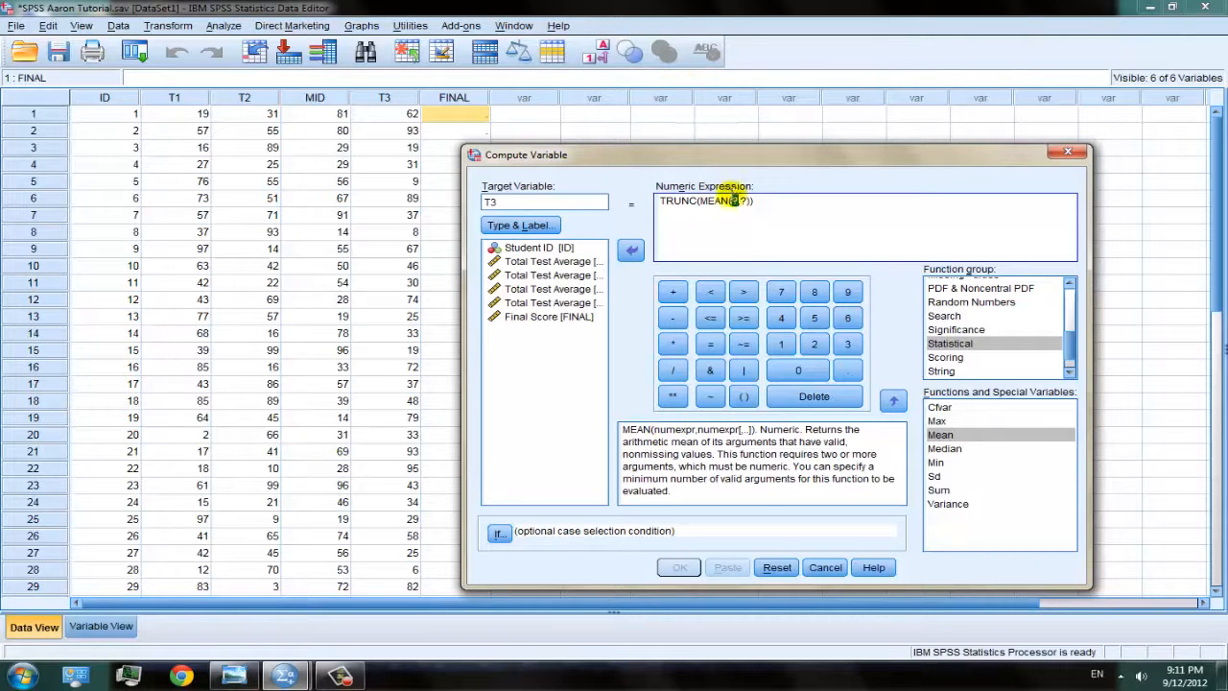
Step: Complete the numeric expression as TRUNC(MEAN(T1,T2, MID, T3)) + 5
click(756, 199)
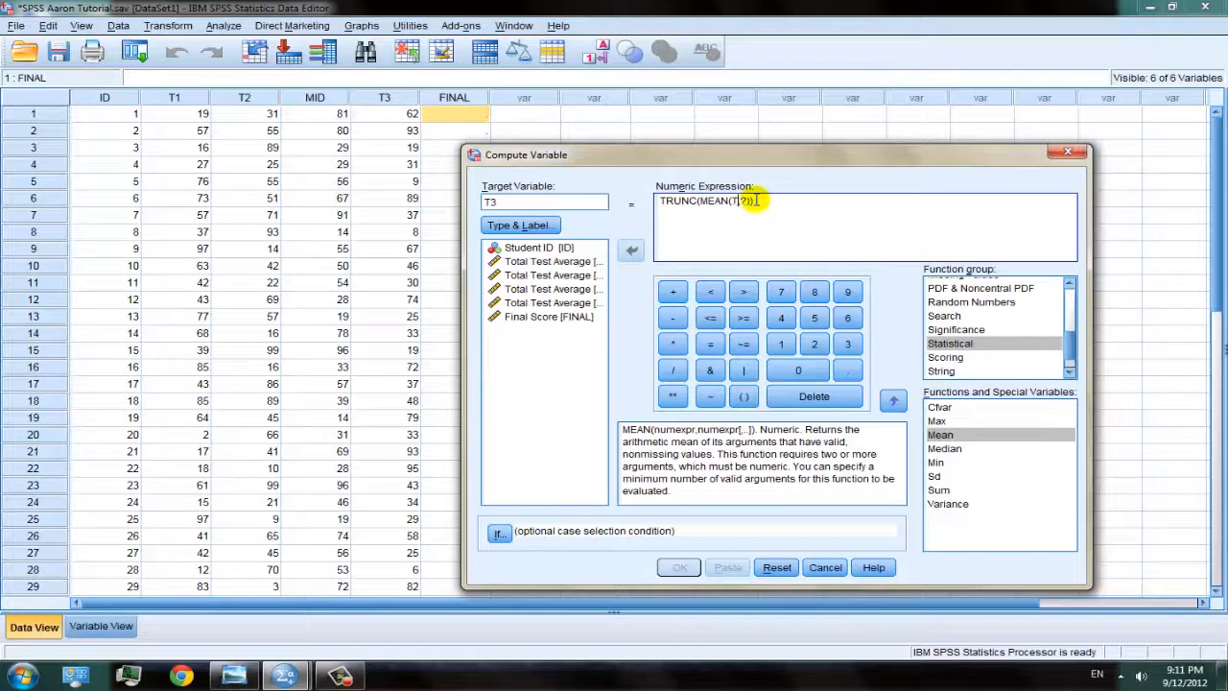
key(BackSpace)
text(T)
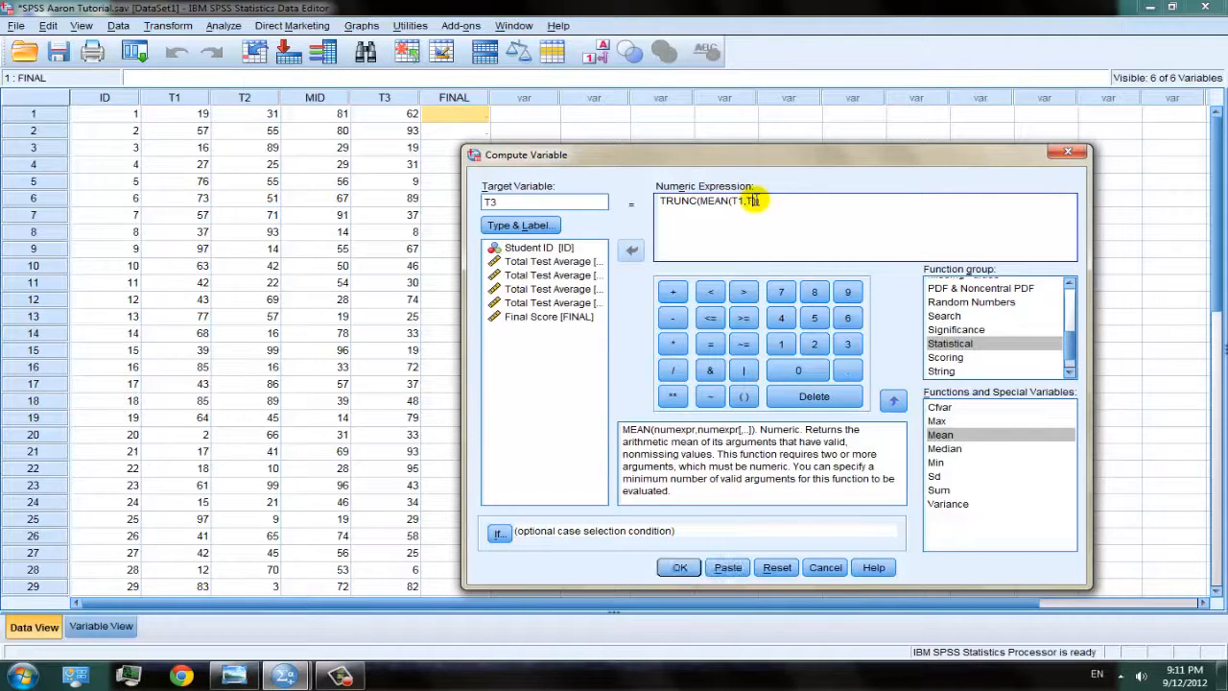
text(2,T3)
text(D, T3)) + 5)
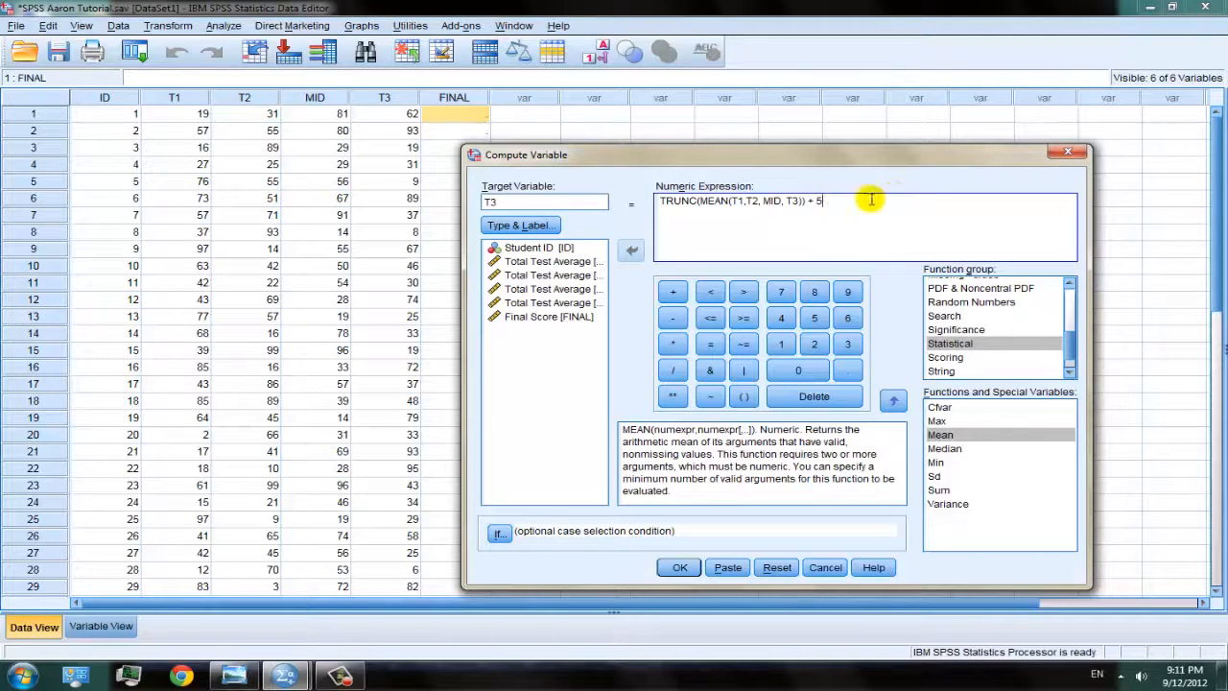
Step: Set the target variable to FINAL, run the computation, agree to change the existing variable, and return to the dataset
double_click(523, 201)
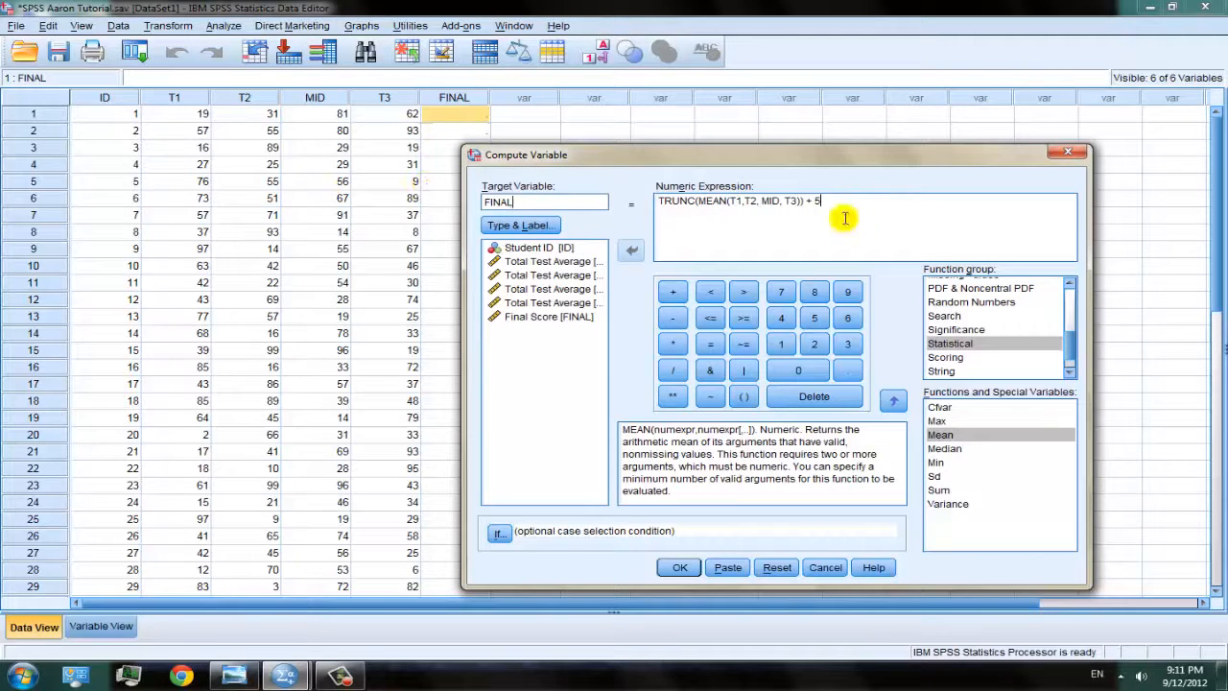
click(679, 567)
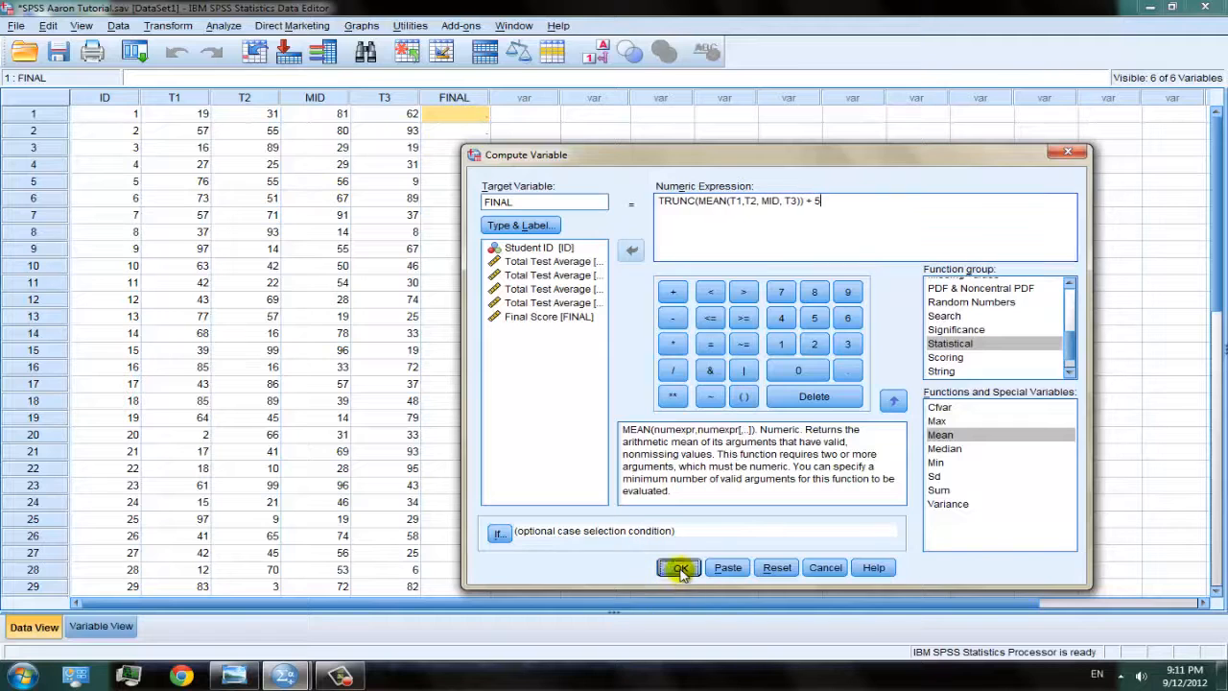
click(587, 356)
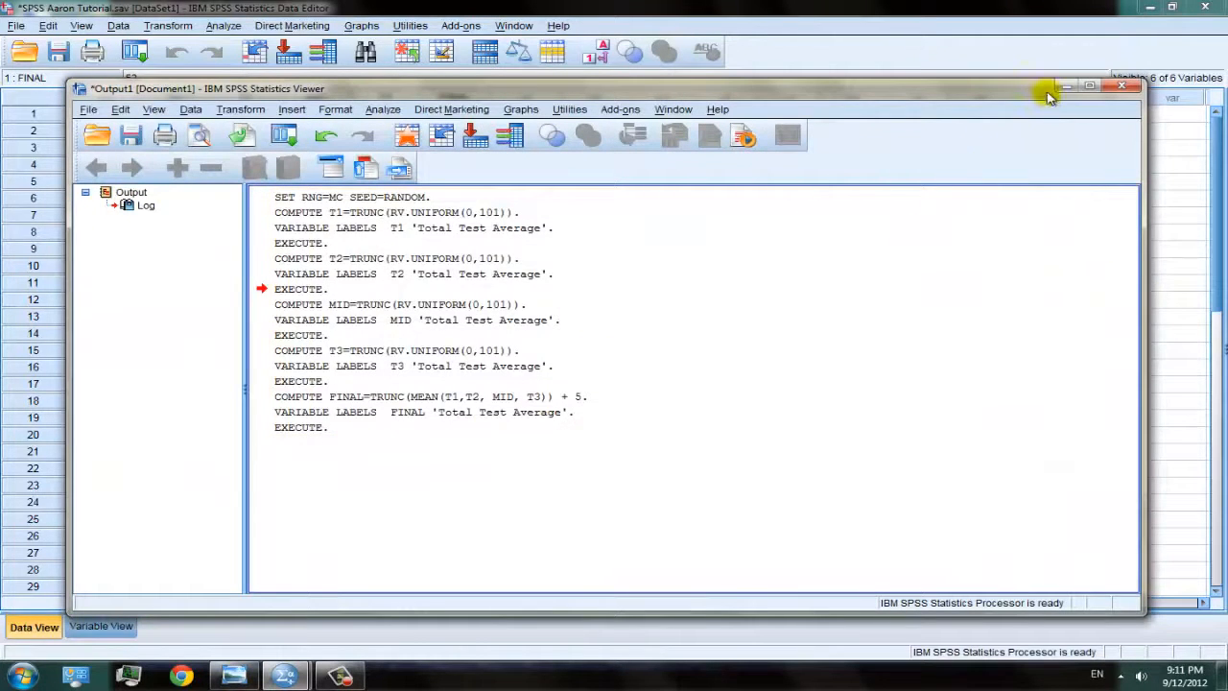
click(1063, 90)
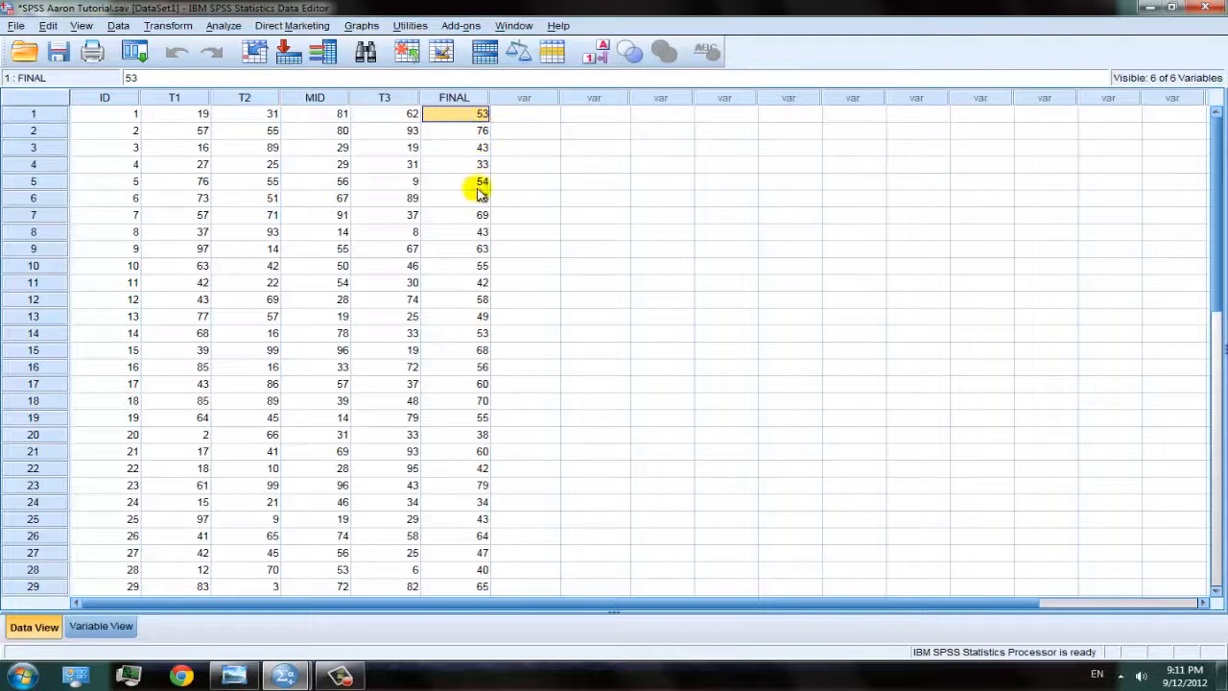
Step: Review the FINAL scores across all student rows and look over the variable definitions
scroll(482, 362, down, 2)
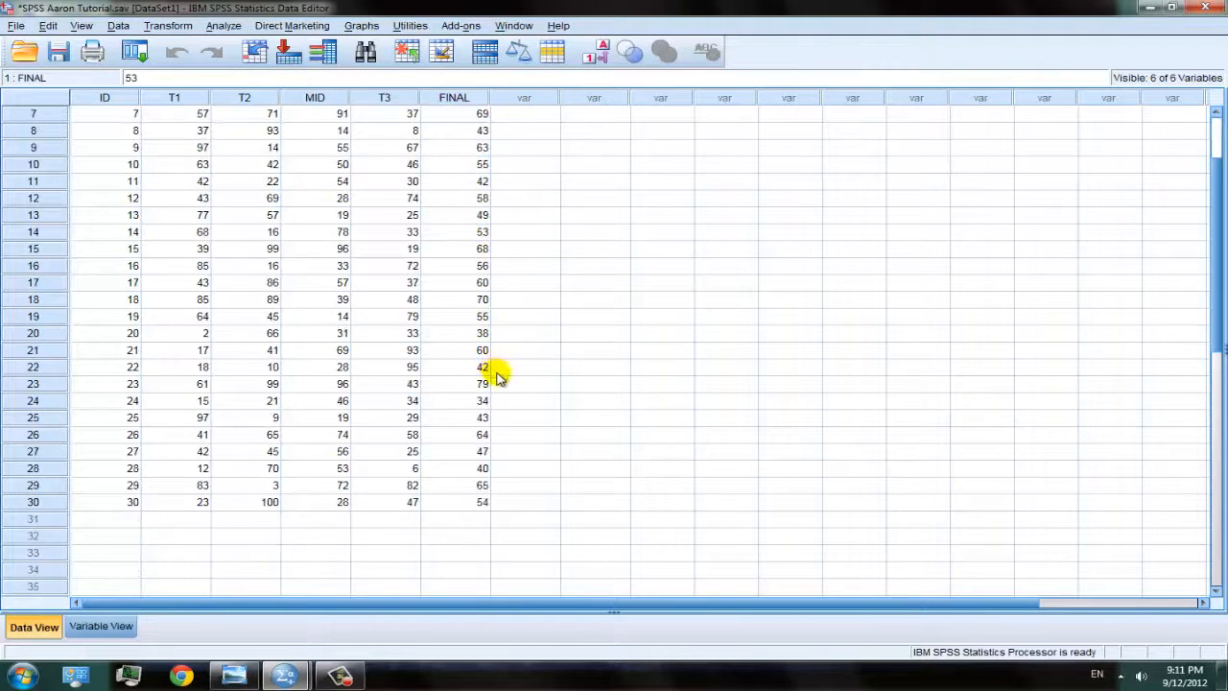
scroll(497, 407, up, 2)
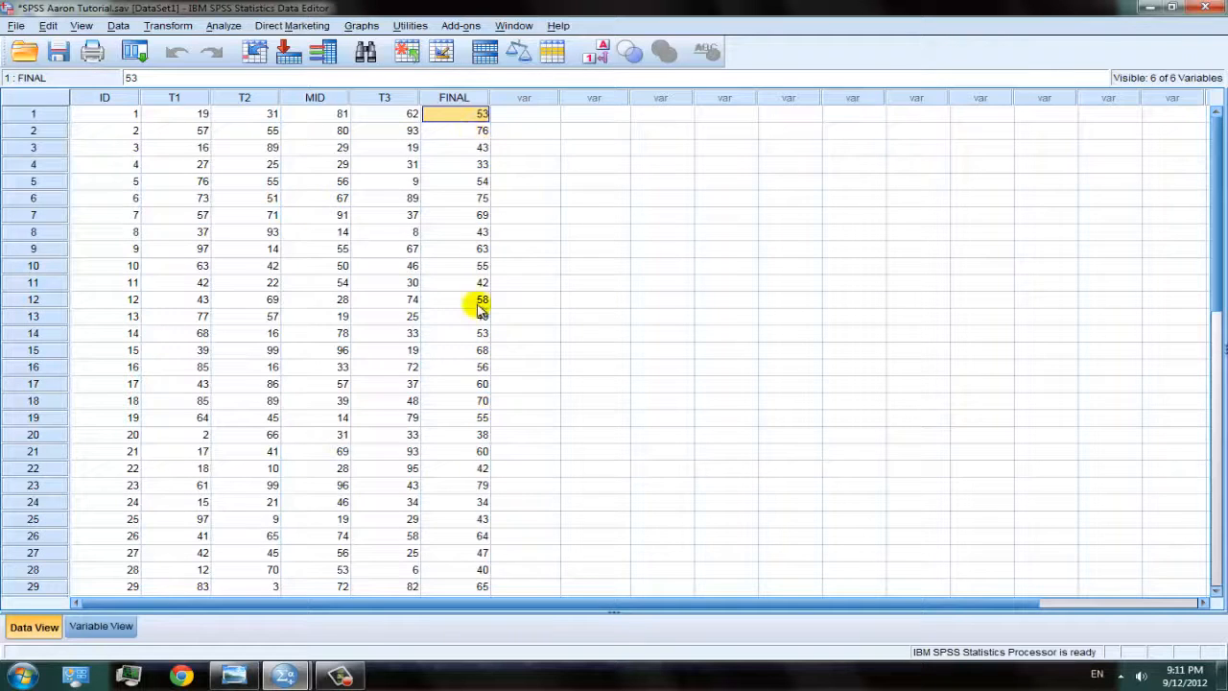
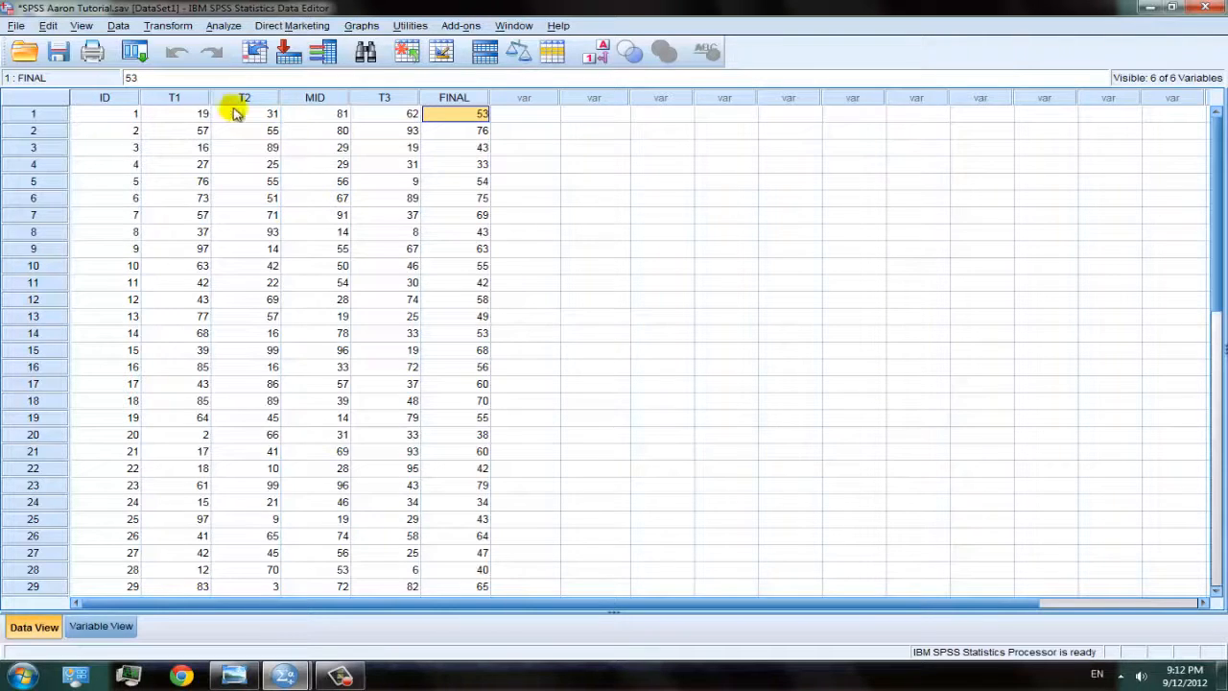
click(137, 629)
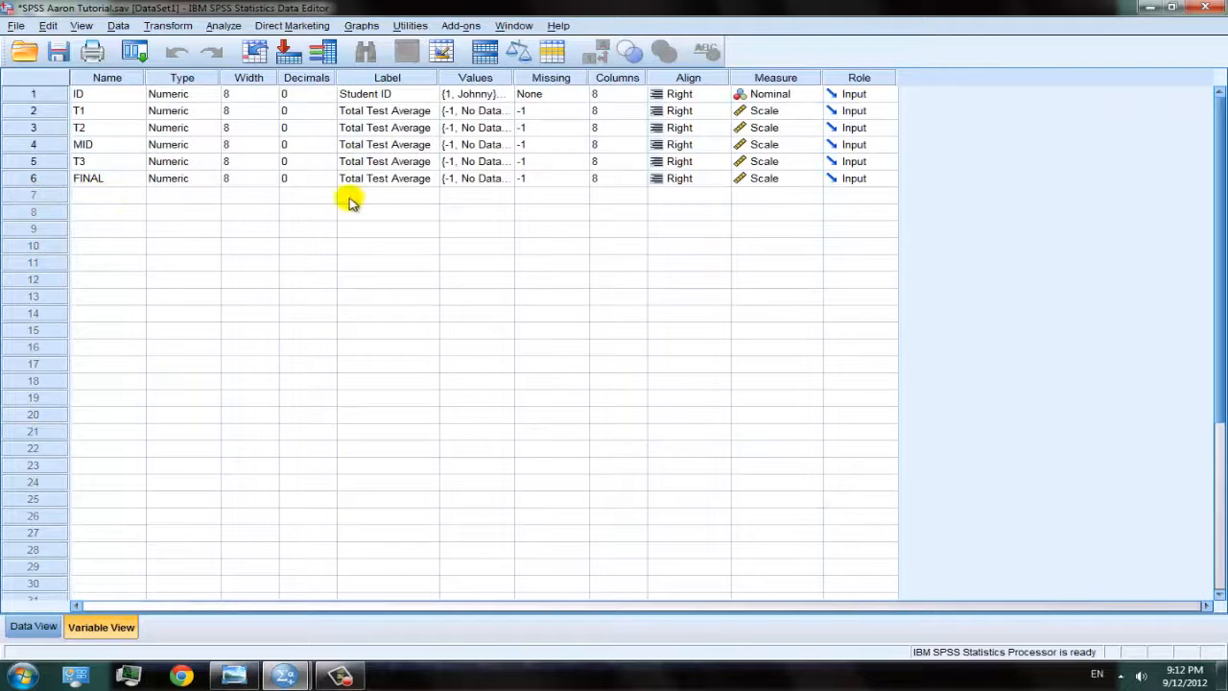
click(33, 626)
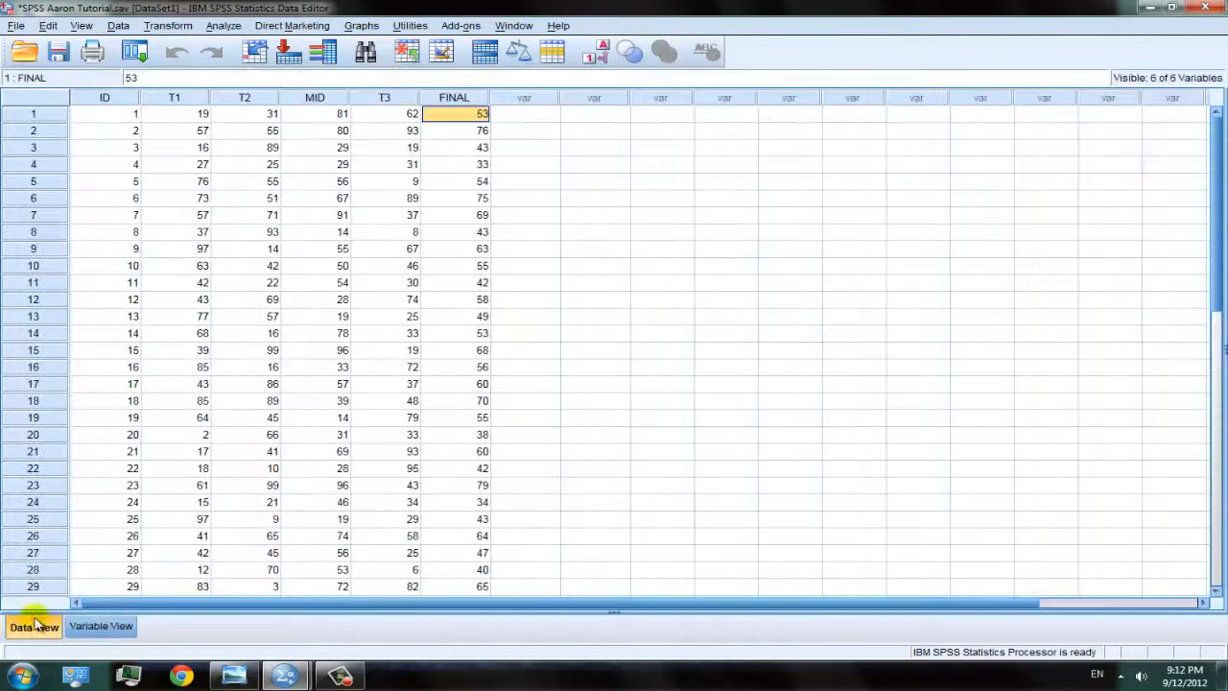
Step: Start another Compute Variable command with AVG as the target variable
click(168, 25)
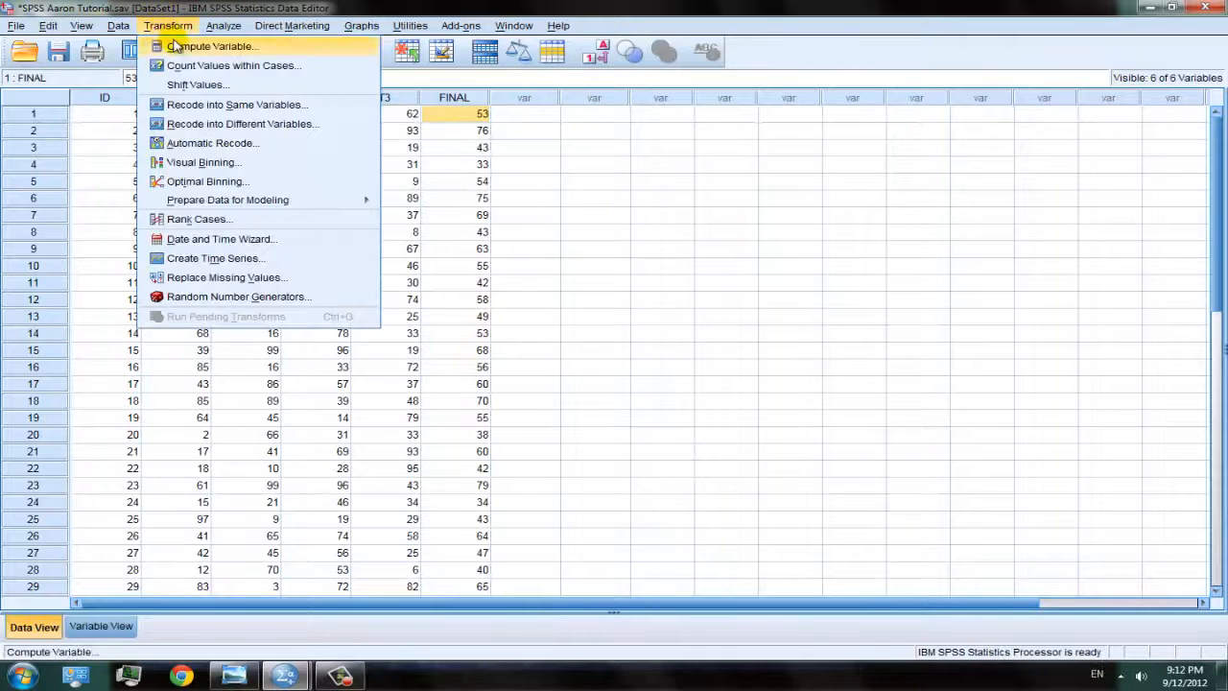
click(182, 49)
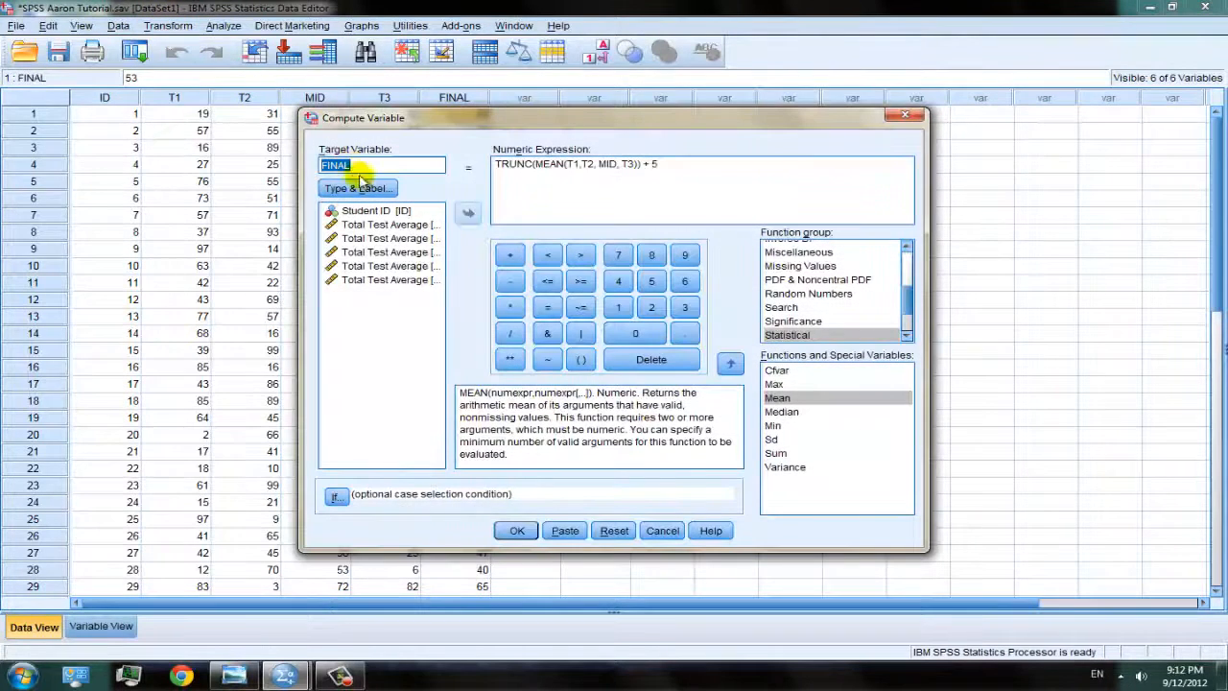
text(AVG)
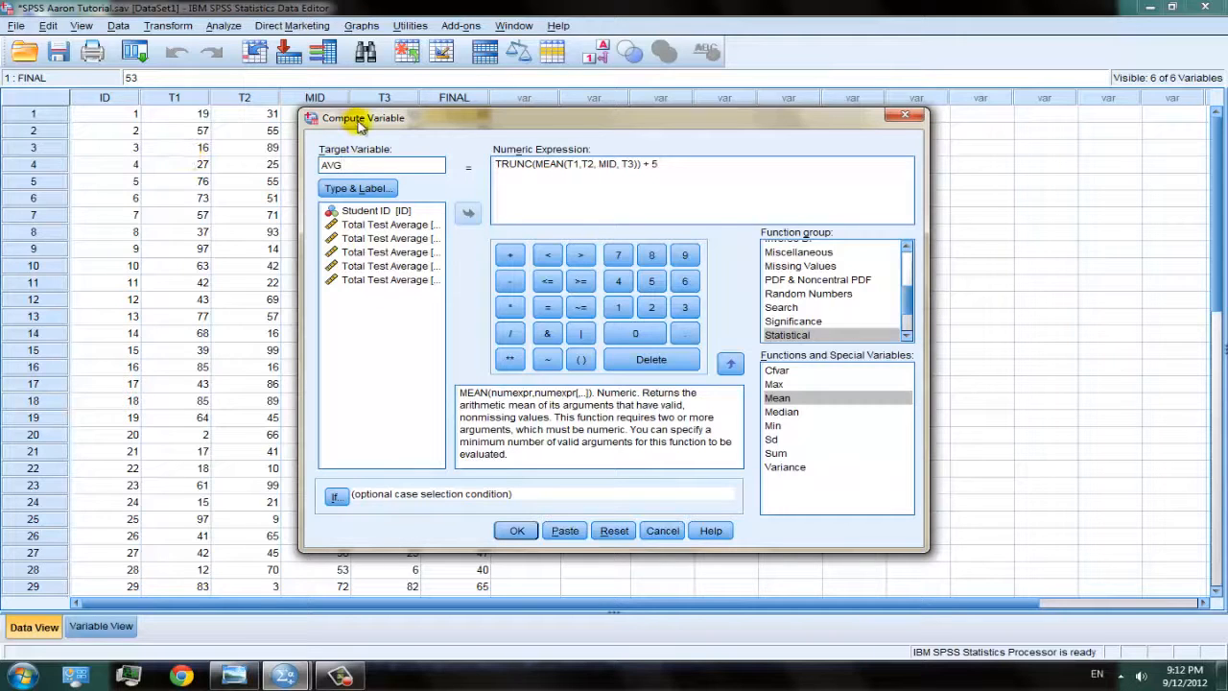
Step: Add FINAL to the MEAN arguments and remove the + 5, making the expression TRUNC(MEAN(T1,T2, MID, T3, FINAL))
drag(699, 164, 247, 163)
click(518, 163)
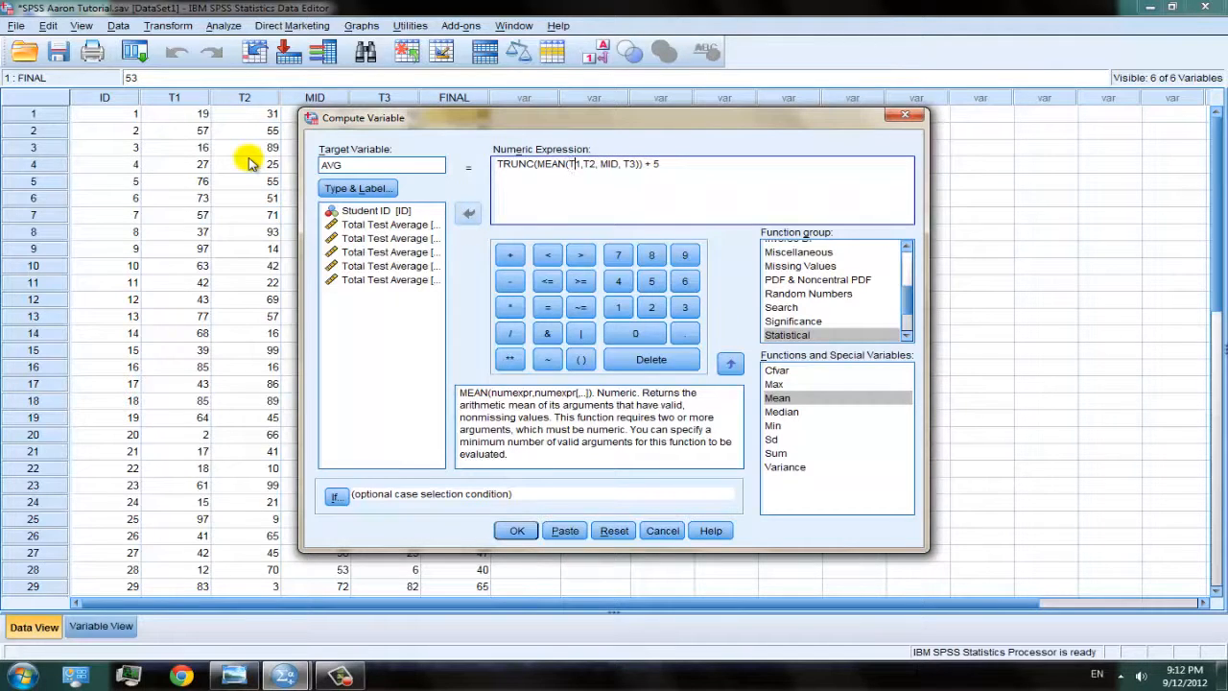
key(Right)
key(Right)
key(Right)
key(Right)
key(Right)
text(, FINAL)
click(726, 172)
key(BackSpace)
key(BackSpace)
key(BackSpace)
key(BackSpace)
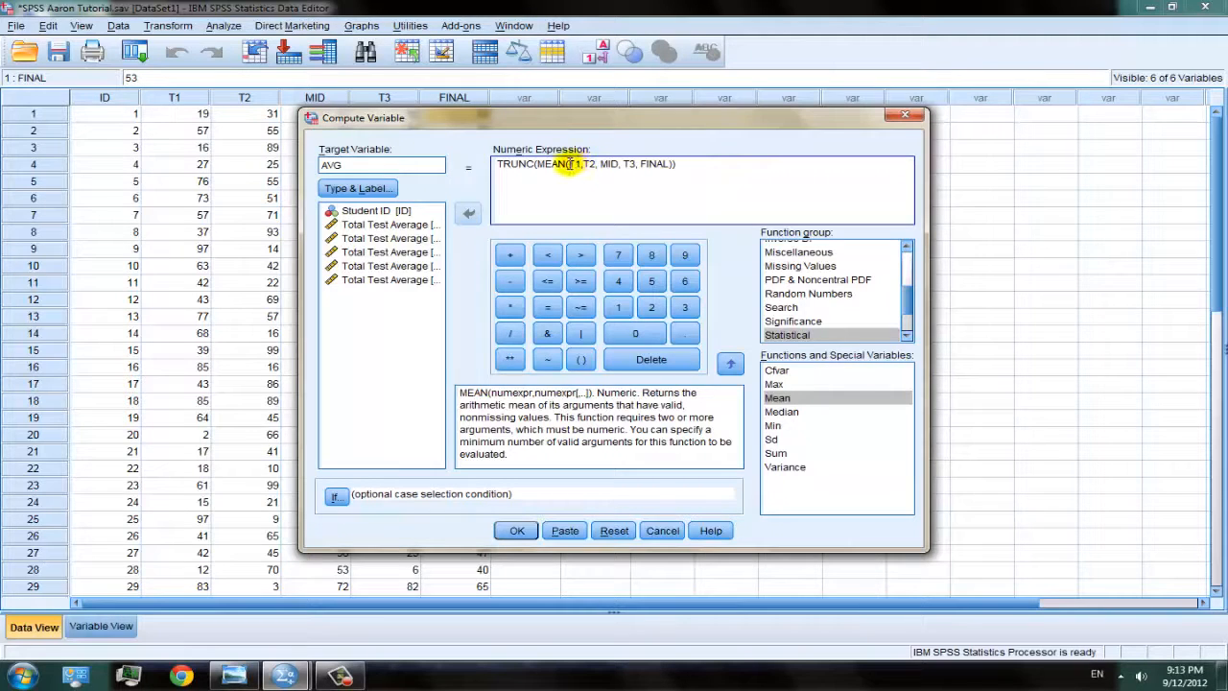
Step: Look up the description of the arithmetic function Rnd(1), and run the AVG computation with the TRUNC expression
drag(570, 165, 672, 164)
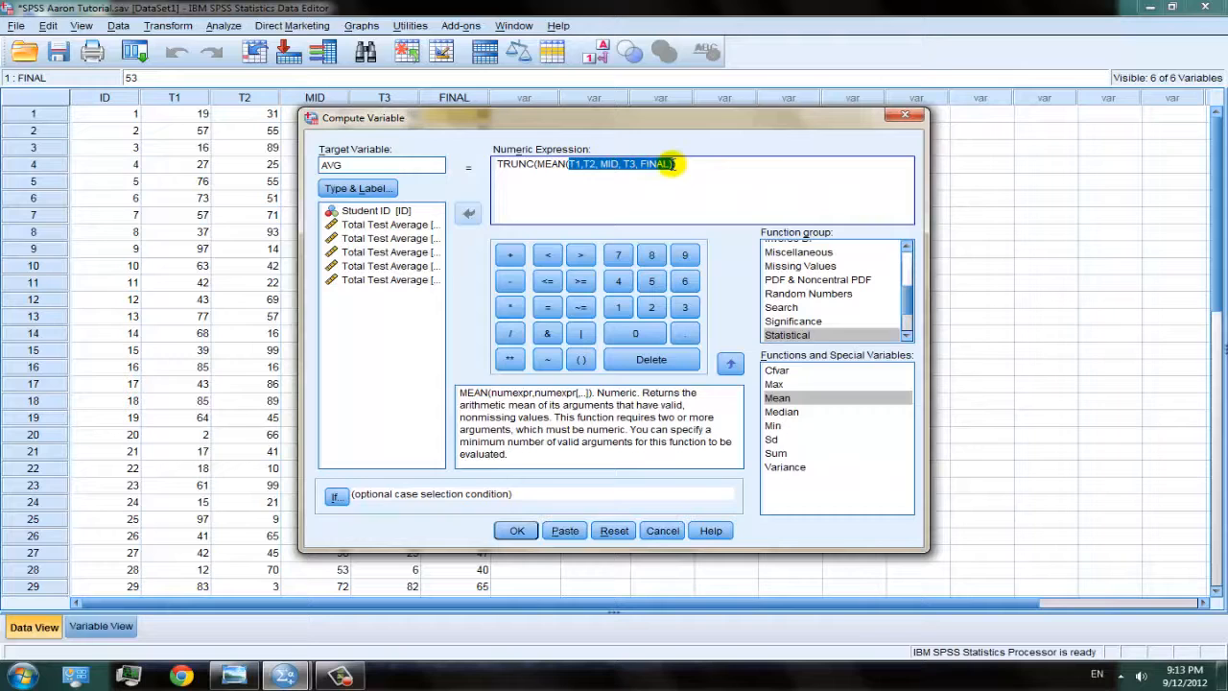
drag(495, 164, 863, 166)
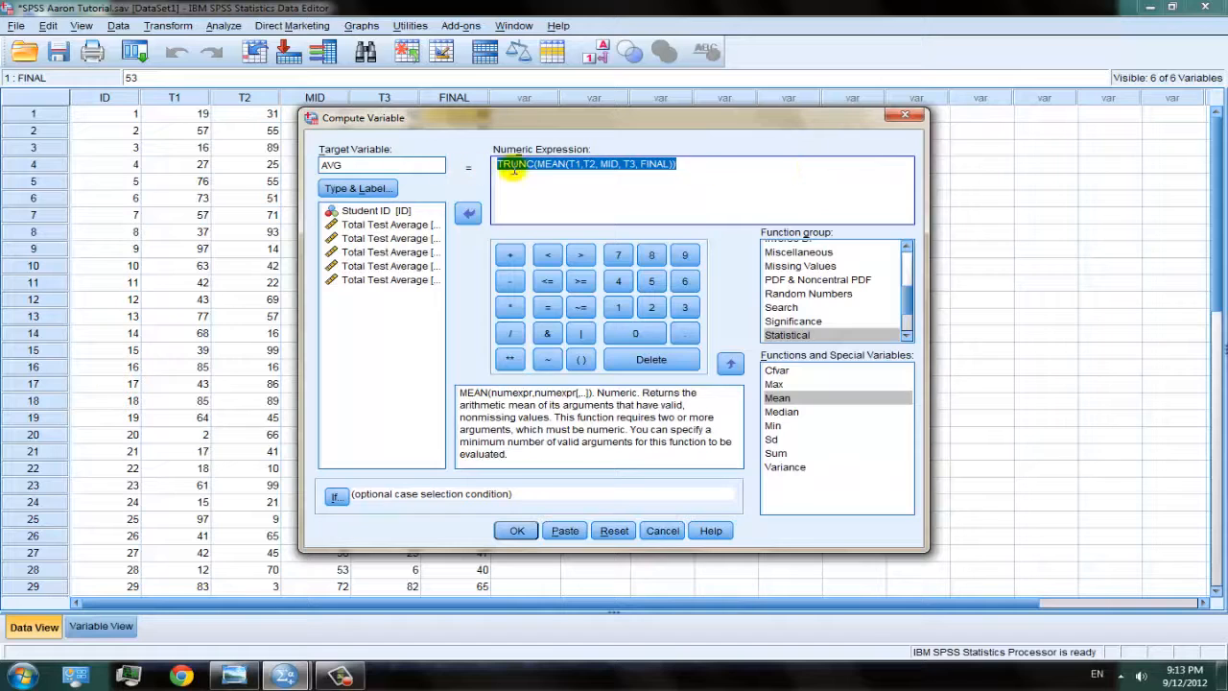
click(679, 164)
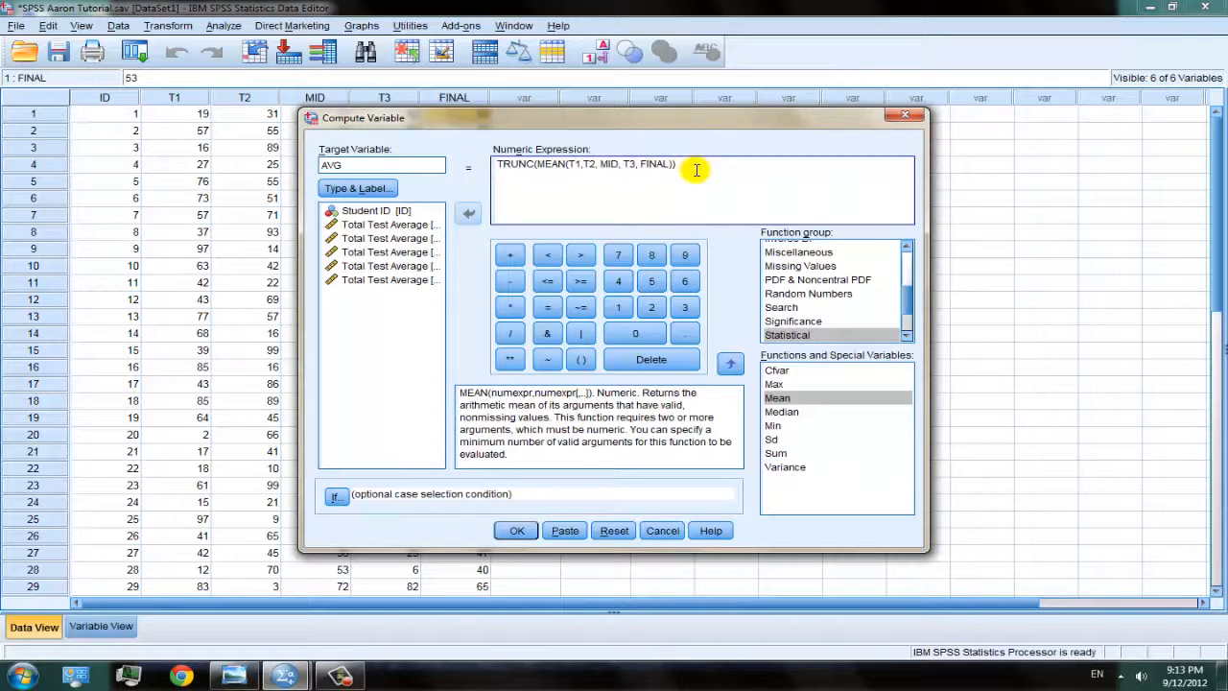
scroll(904, 317, up, 3)
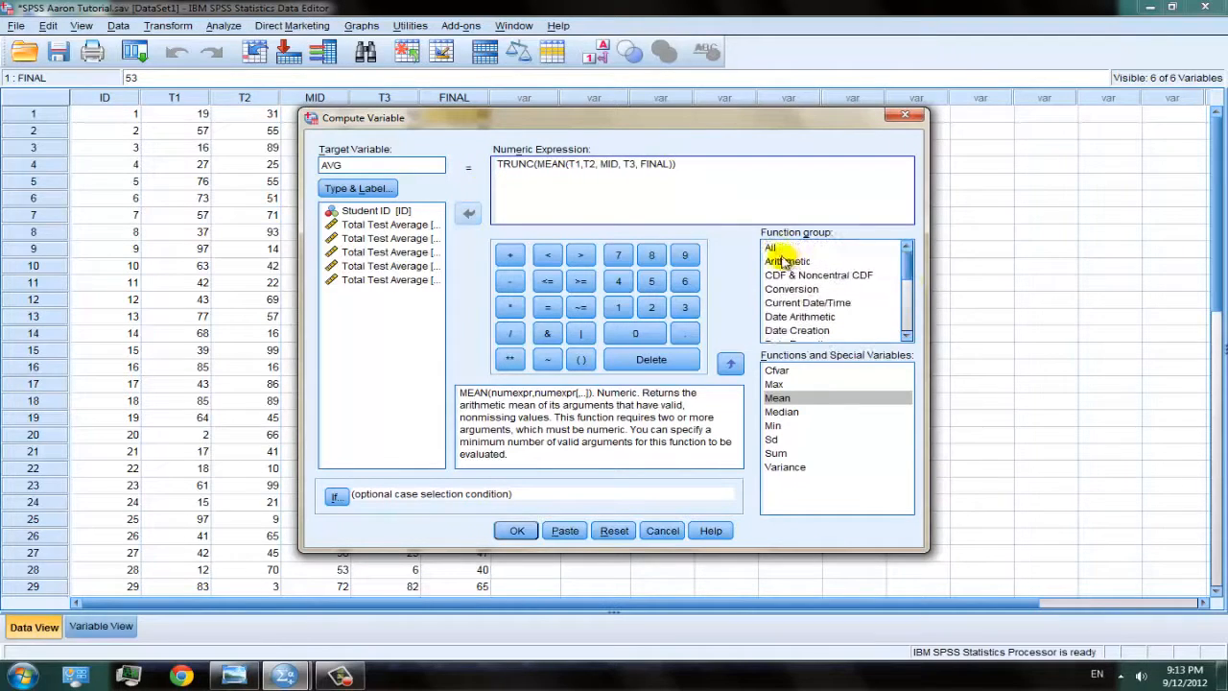
click(784, 261)
scroll(904, 393, down, 2)
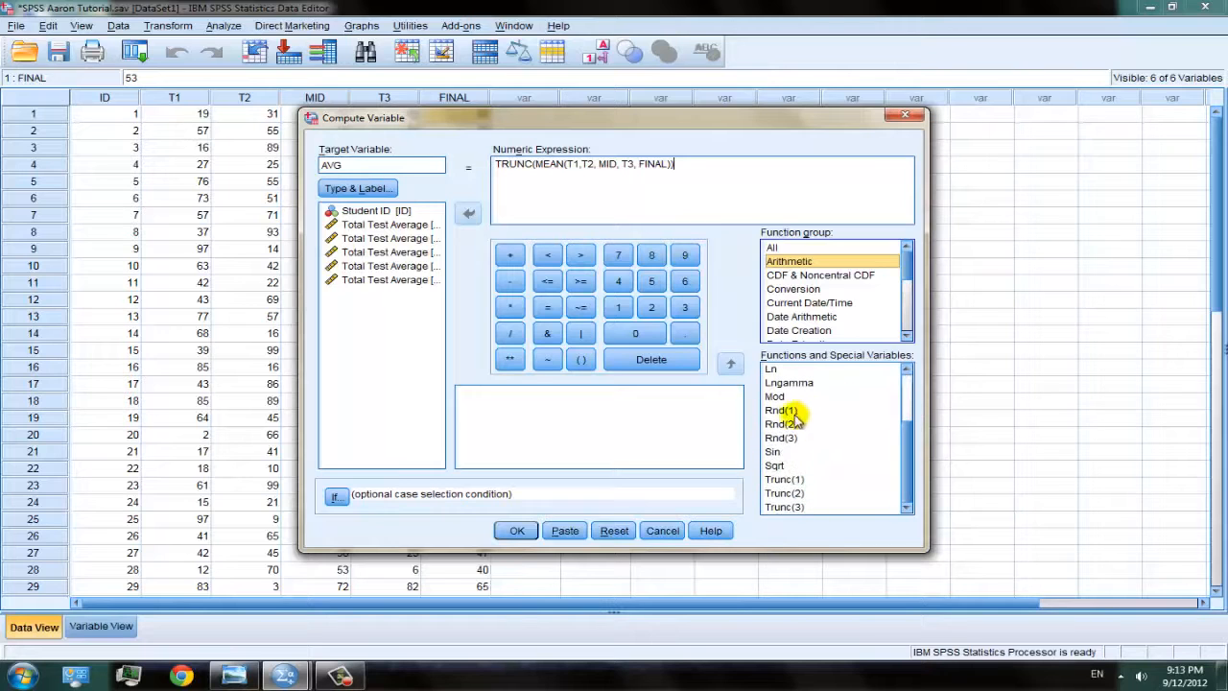
click(784, 411)
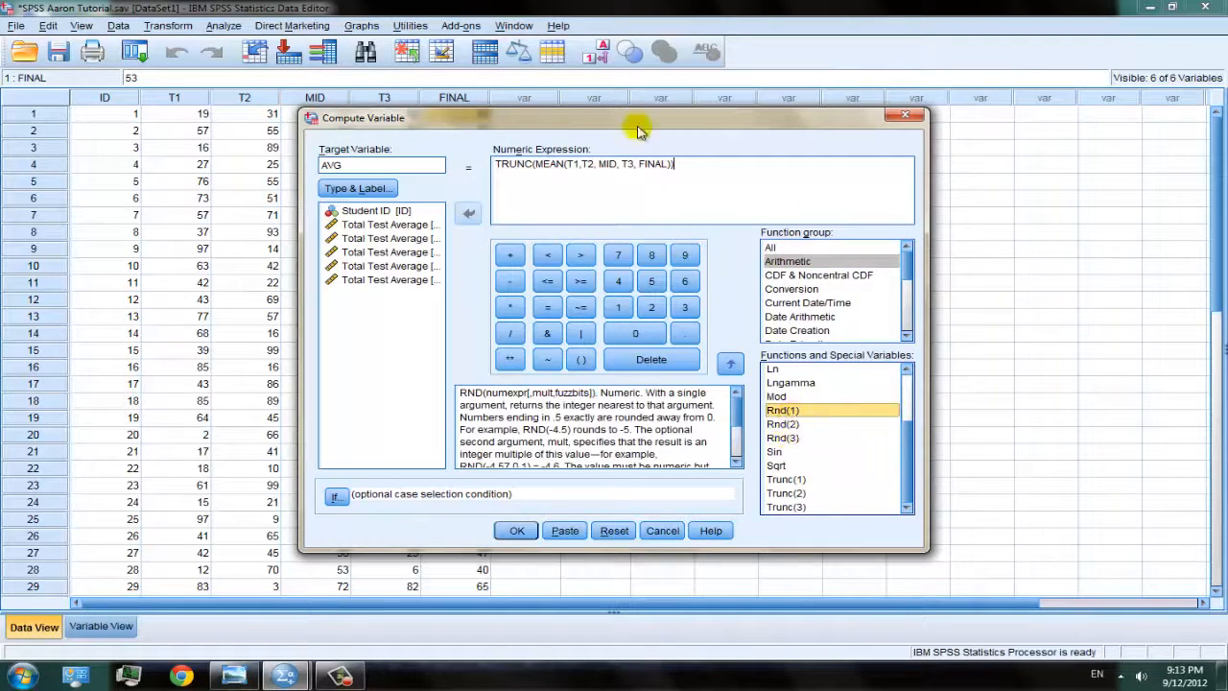
click(515, 533)
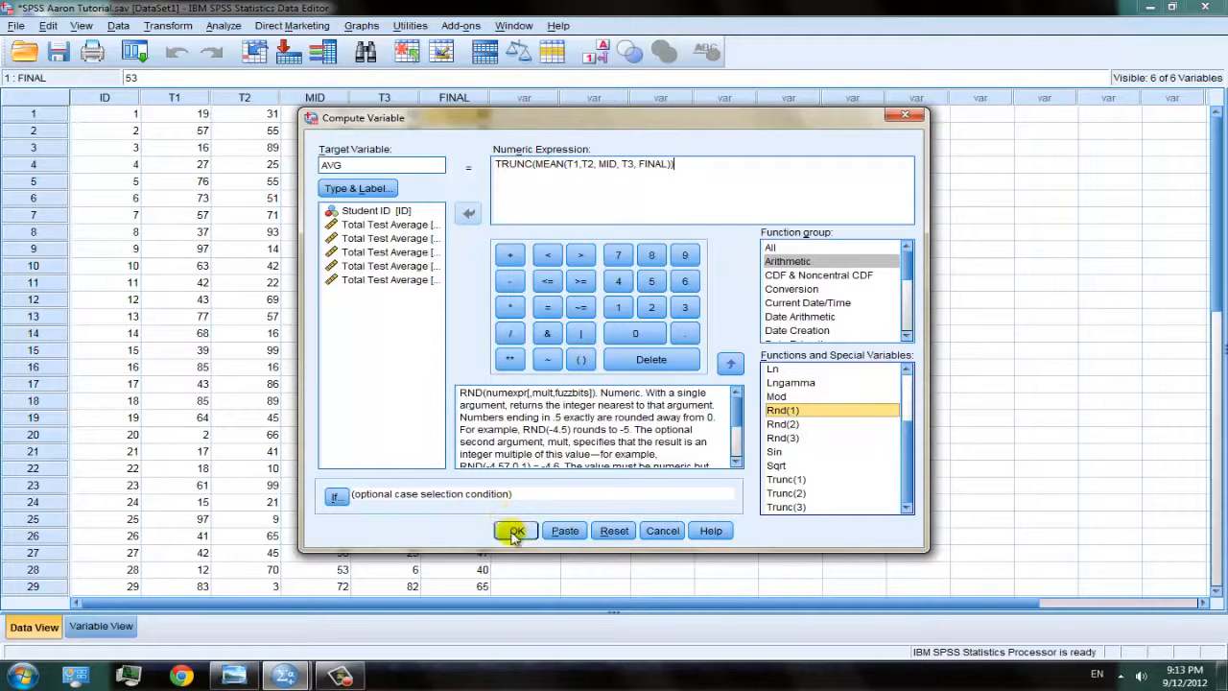
Step: Replace the label of the AVG target variable with Course Average, keeping its type numeric
click(353, 189)
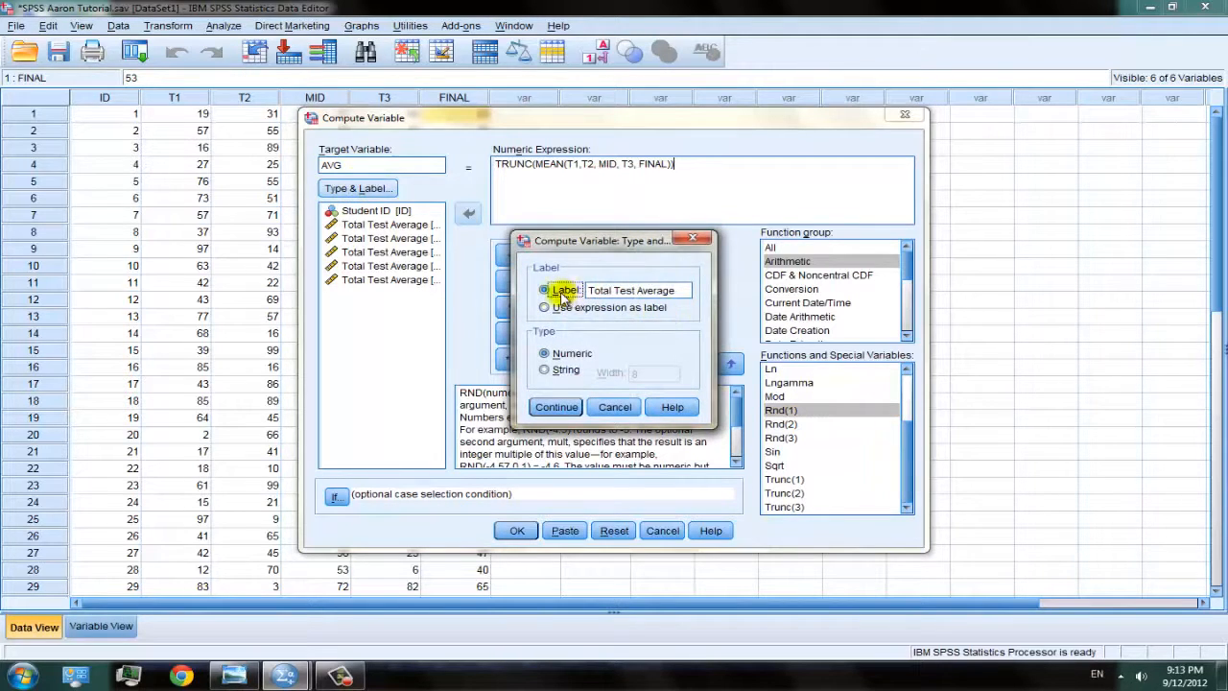
drag(688, 290, 501, 286)
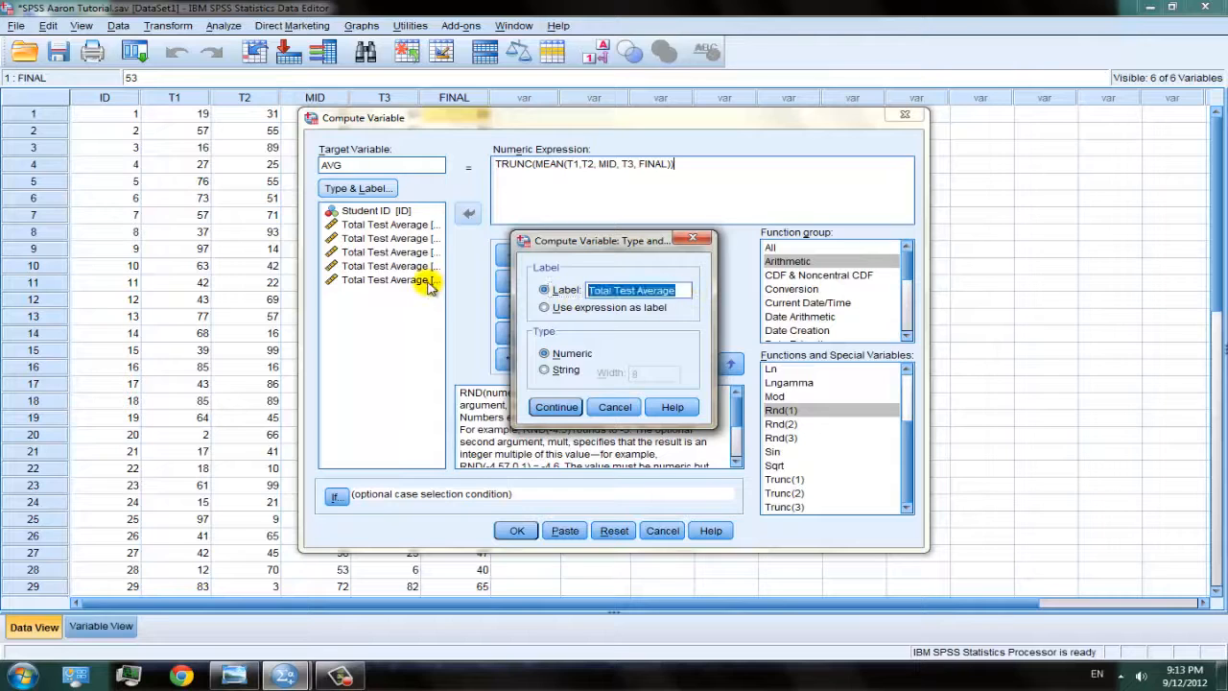
key(BackSpace)
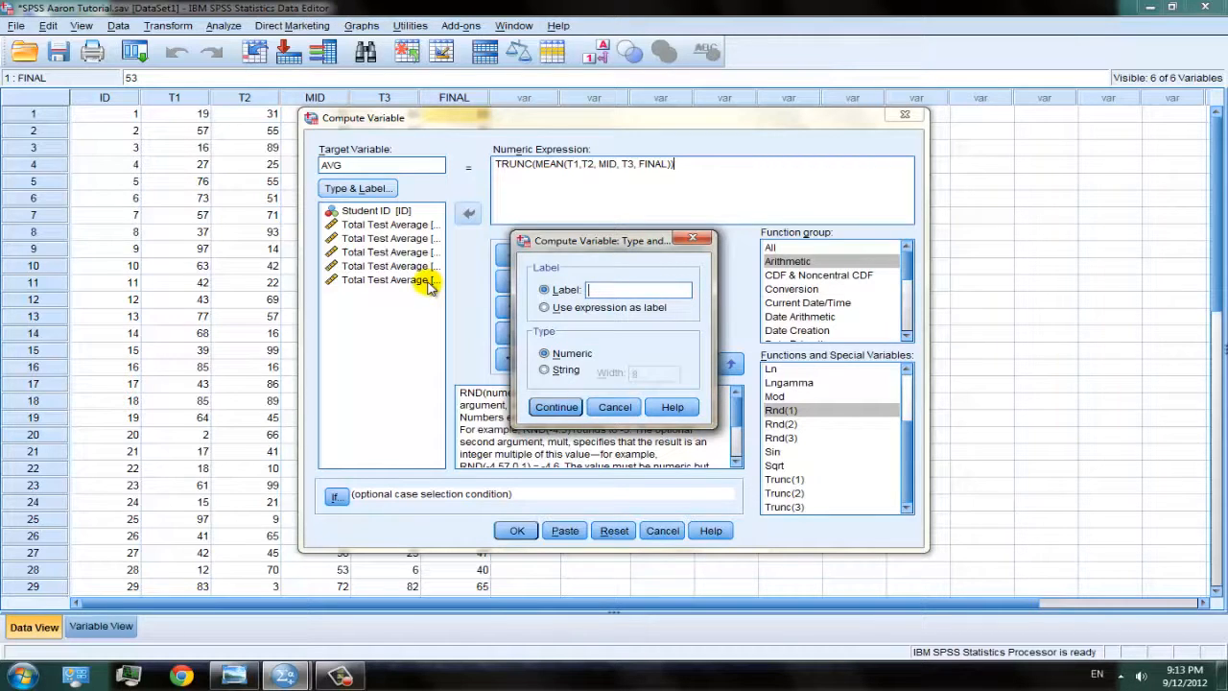
text(Course Average)
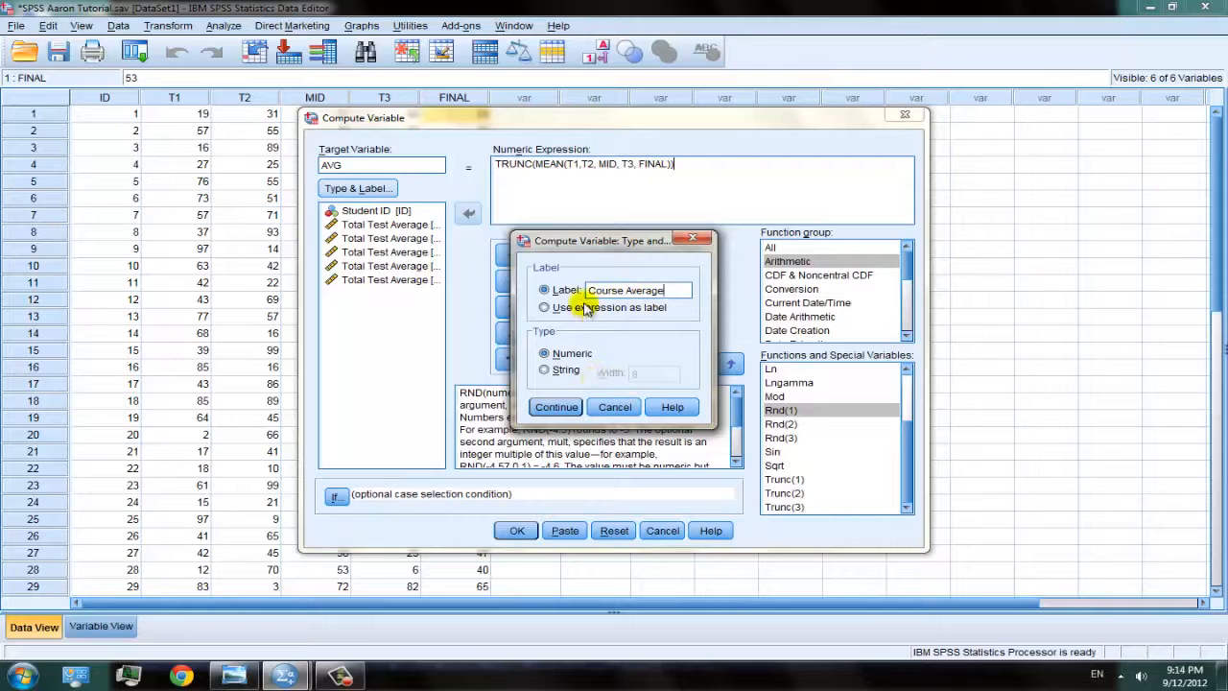
click(554, 408)
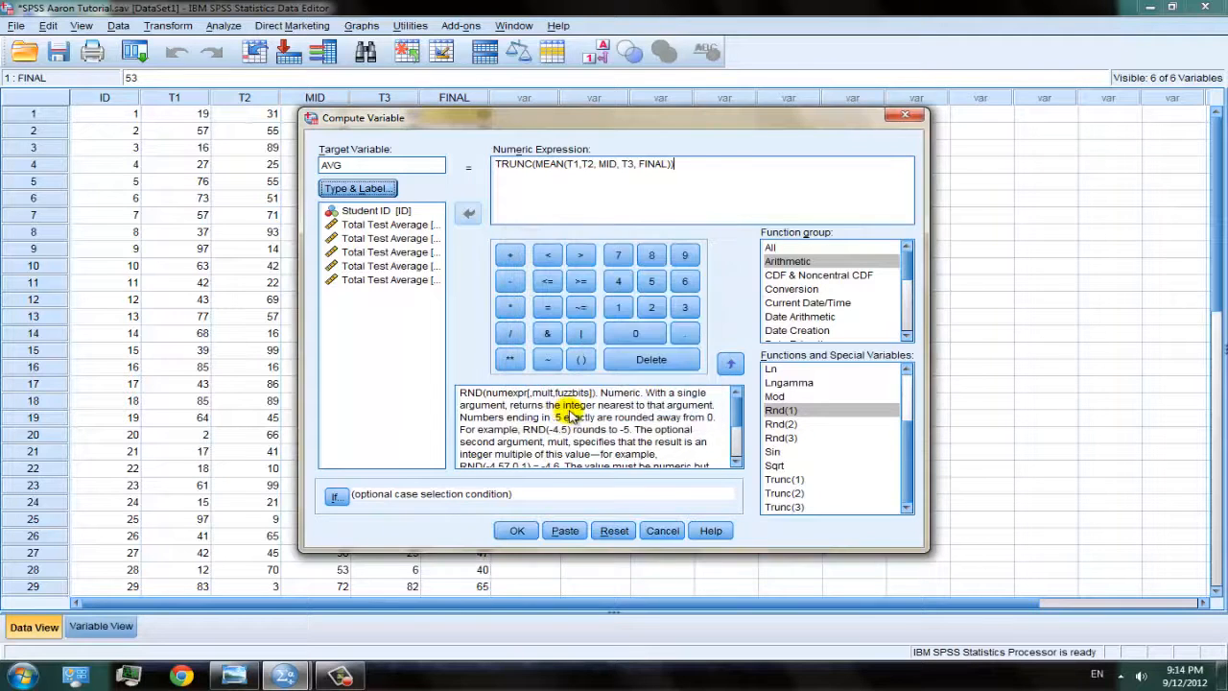
Step: Run the AVG computation, minimize the output log window and look over the AVG scores in the student rows
click(517, 530)
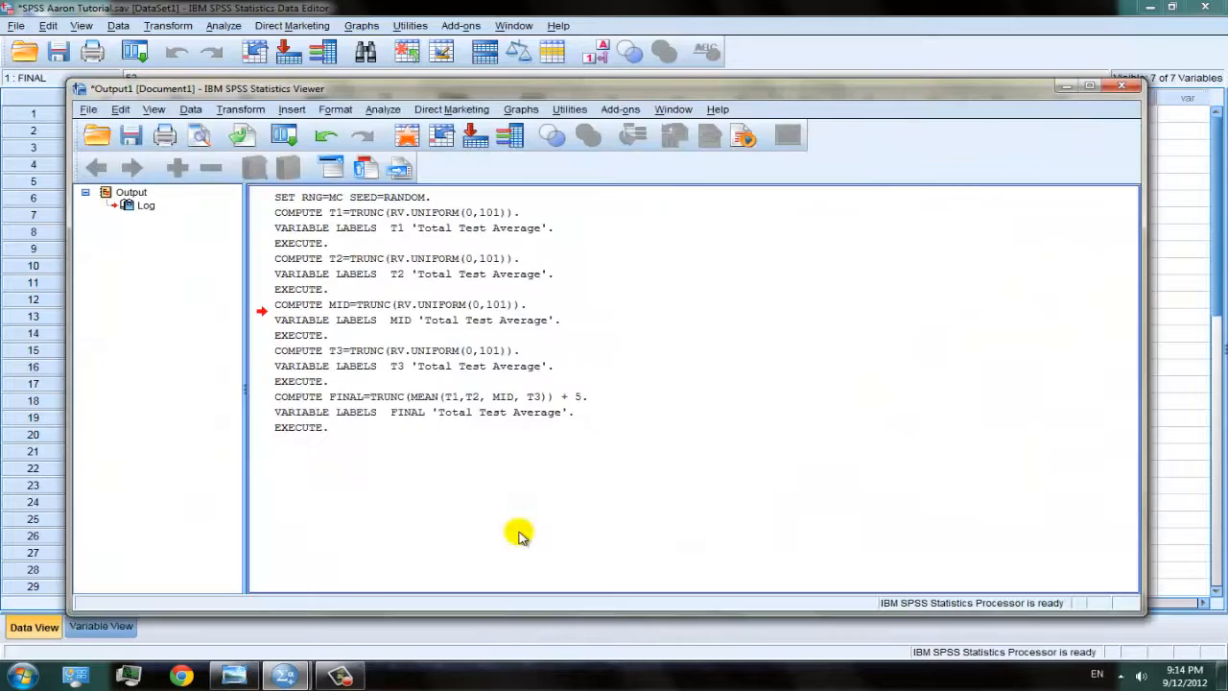
click(1065, 86)
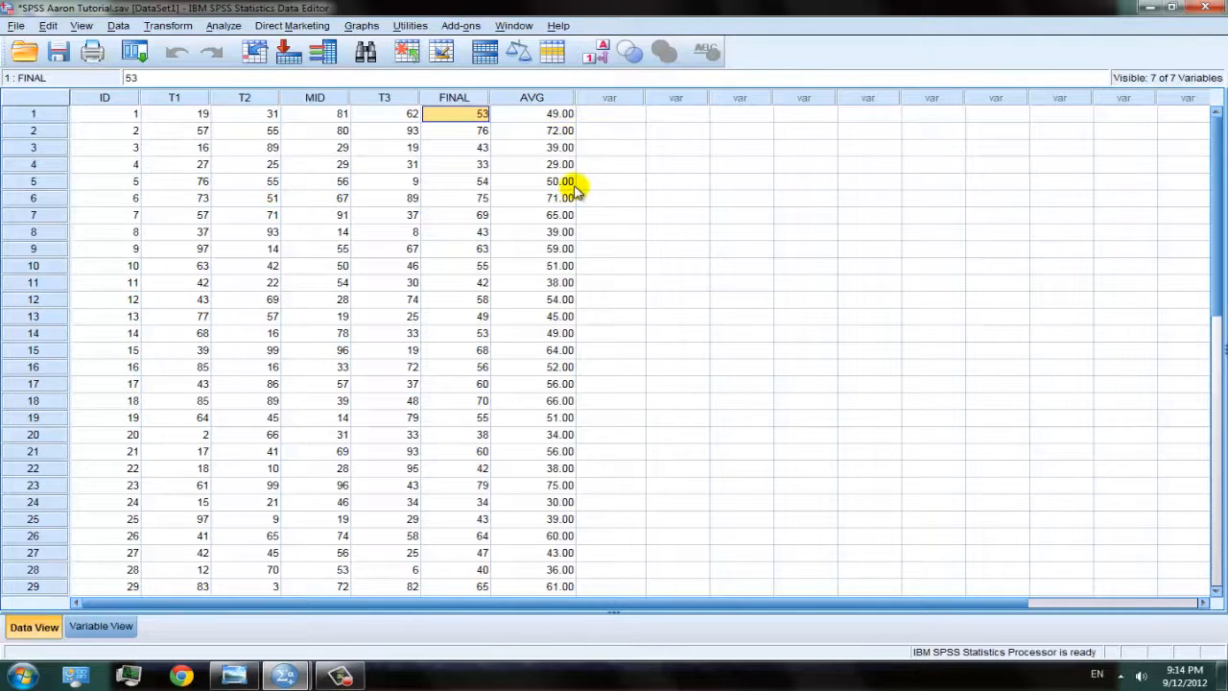
scroll(611, 193, down, 2)
scroll(611, 194, up, 2)
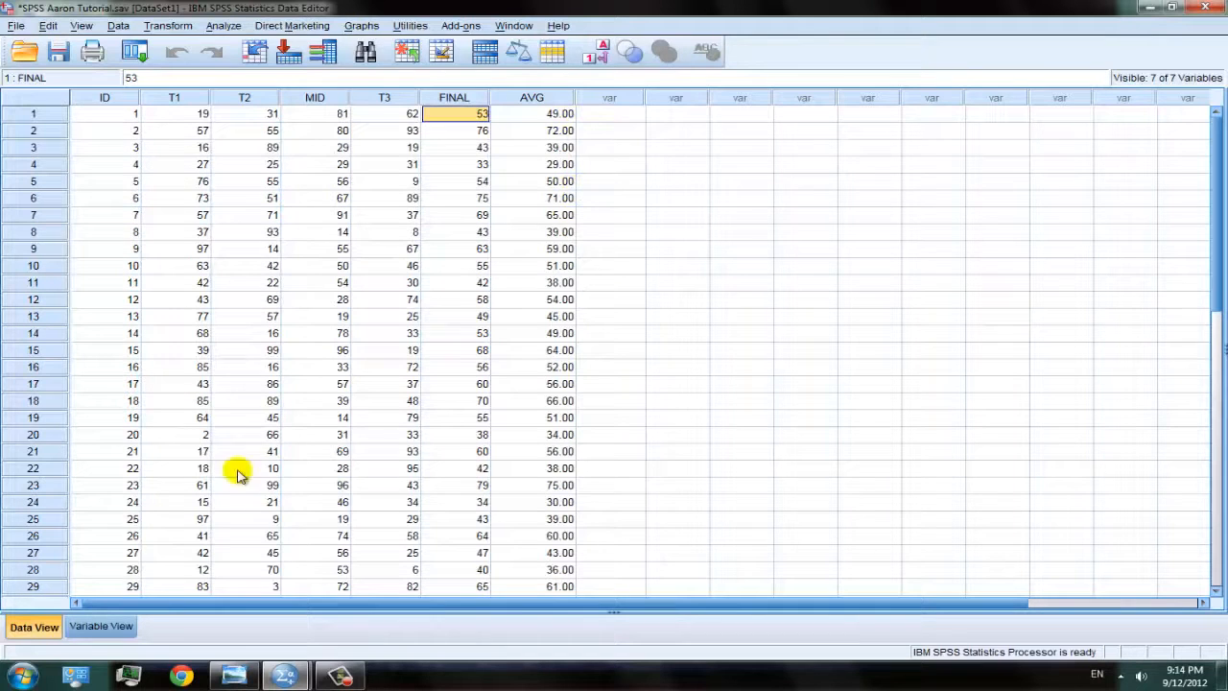
Step: Set the decimals of the AVG variable to 0 and check the AVG scores of the first two students
click(98, 628)
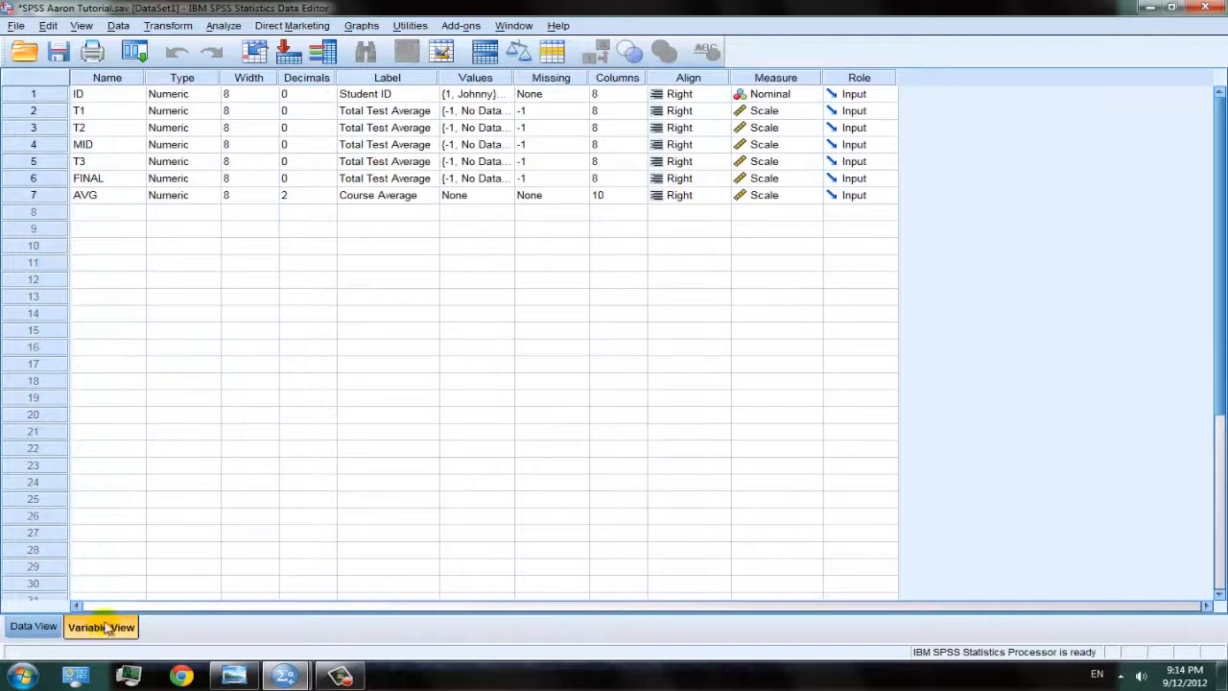
click(323, 197)
click(34, 626)
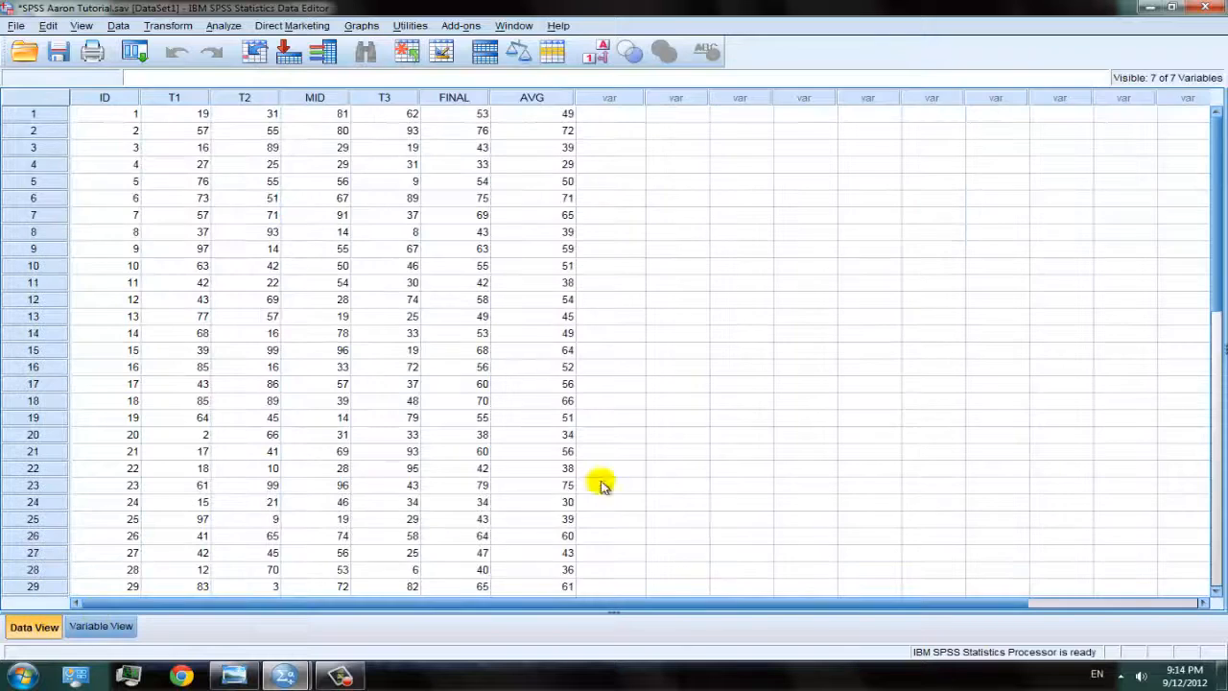
click(562, 114)
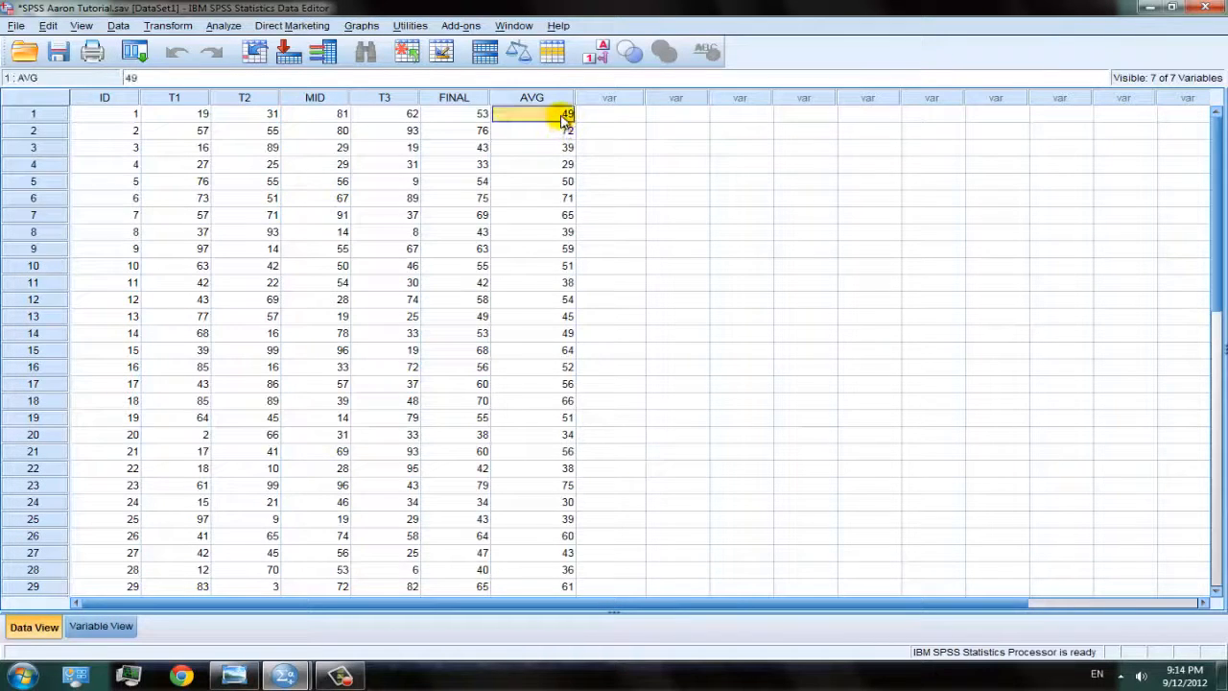
click(564, 132)
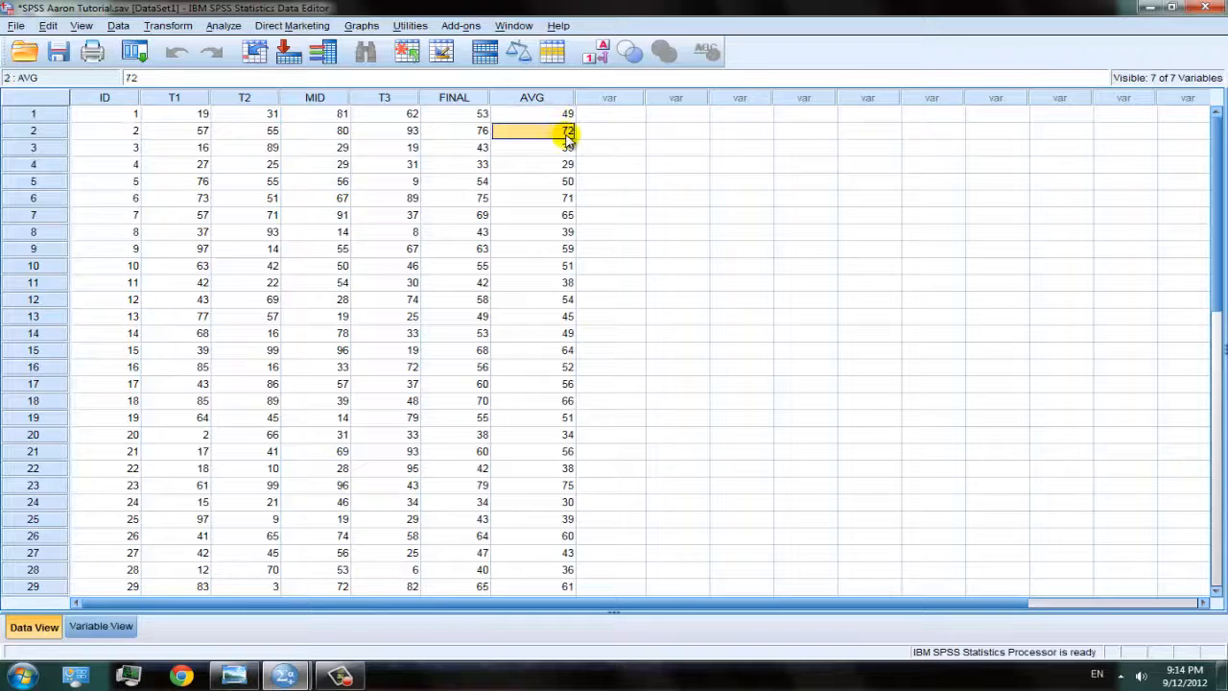
click(565, 200)
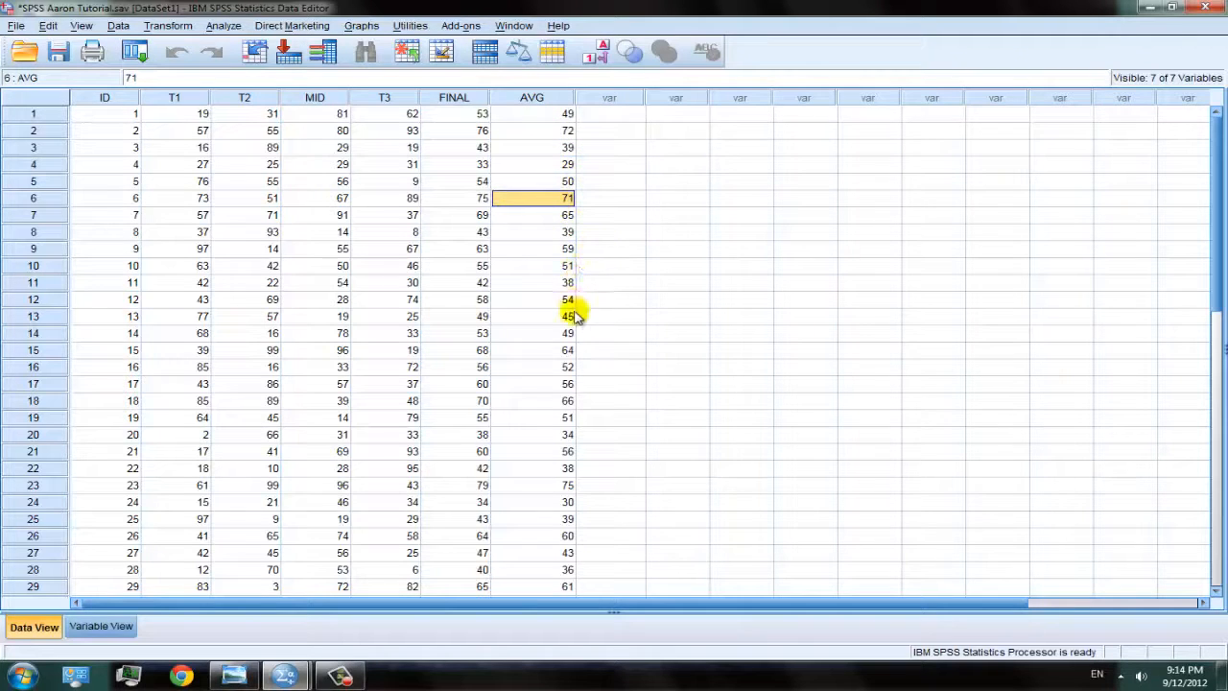
scroll(572, 411, down, 1)
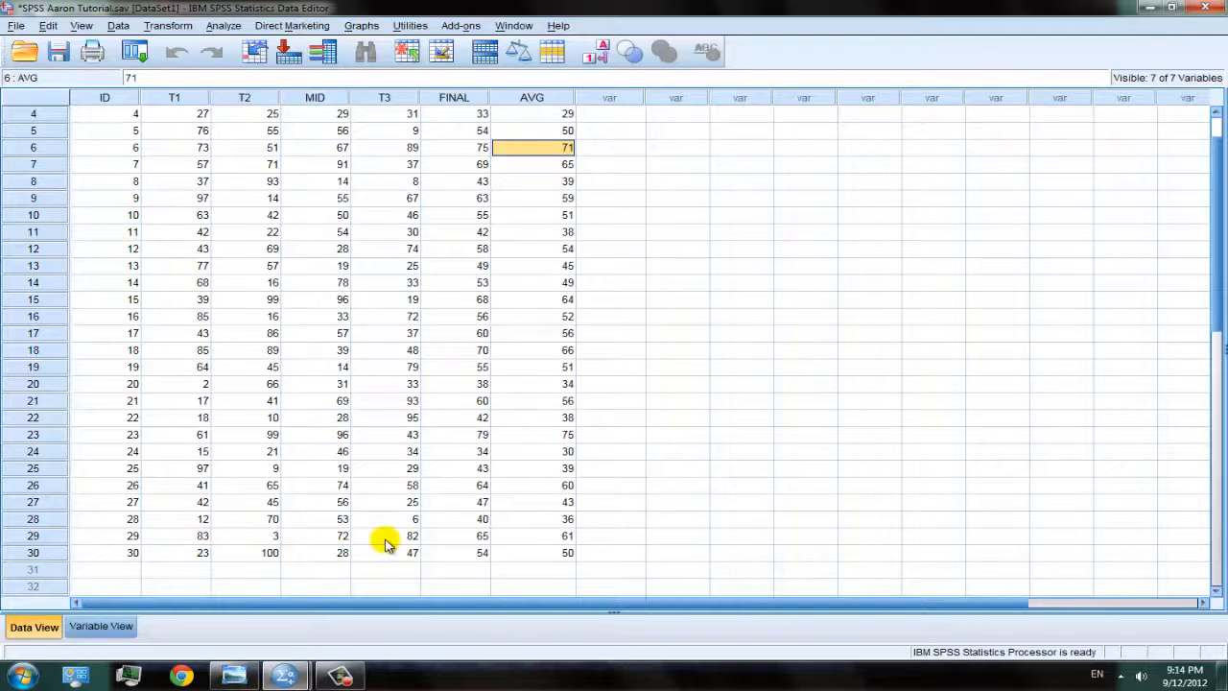
scroll(384, 544, up, 1)
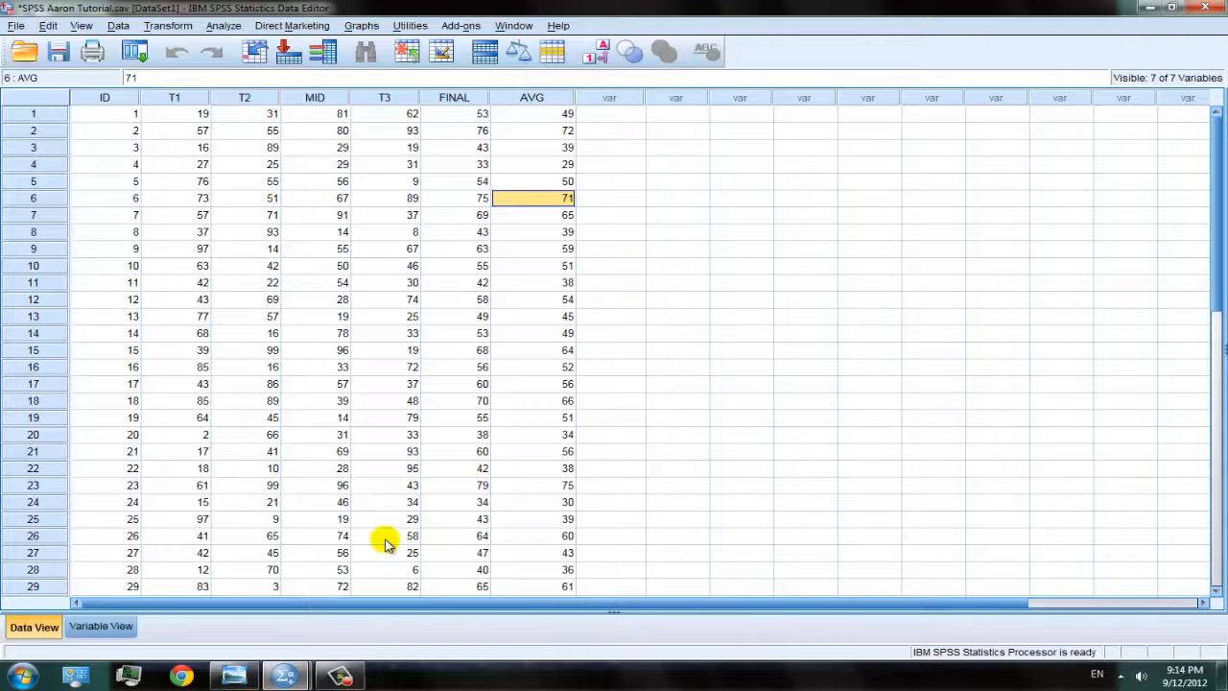
scroll(562, 431, down, 1)
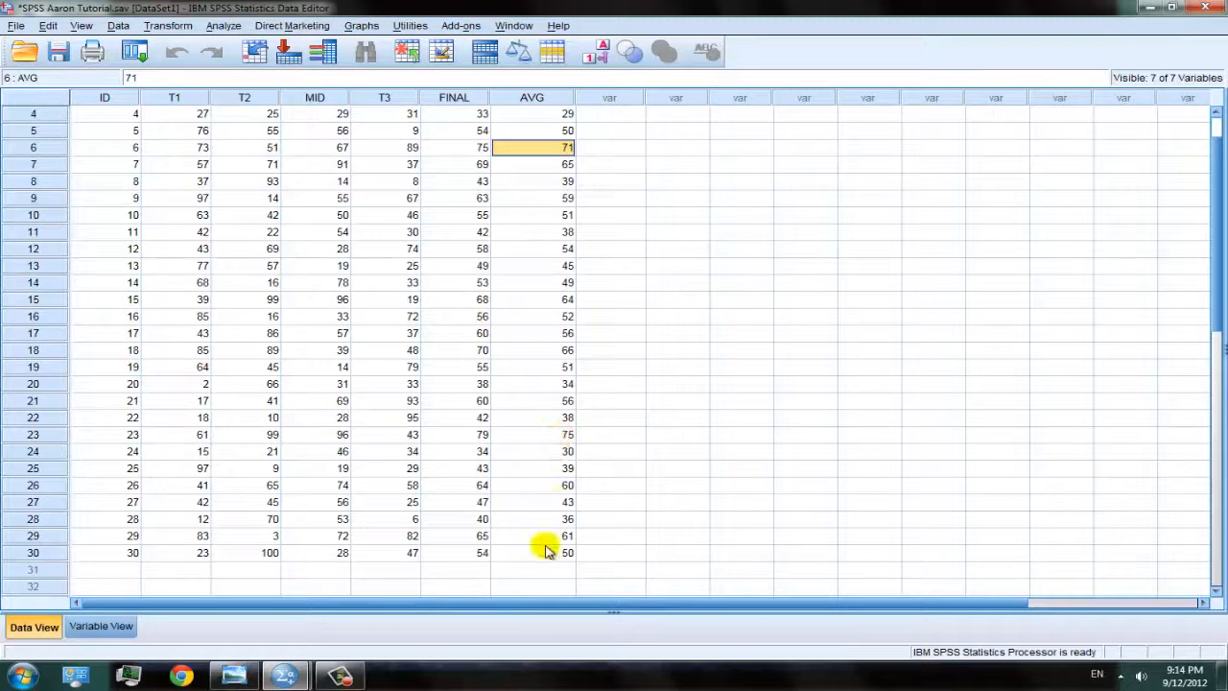
scroll(555, 371, up, 1)
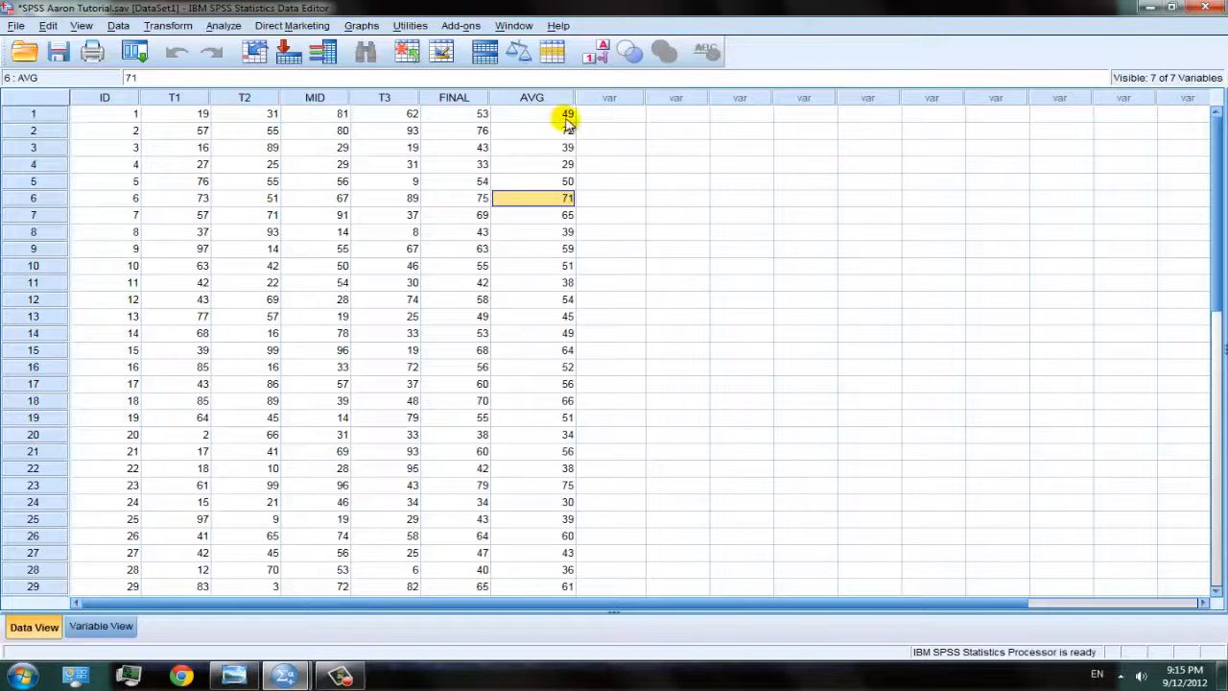
Step: Define a new numeric variable named HOURS below AVG and set its decimals to 0
click(96, 635)
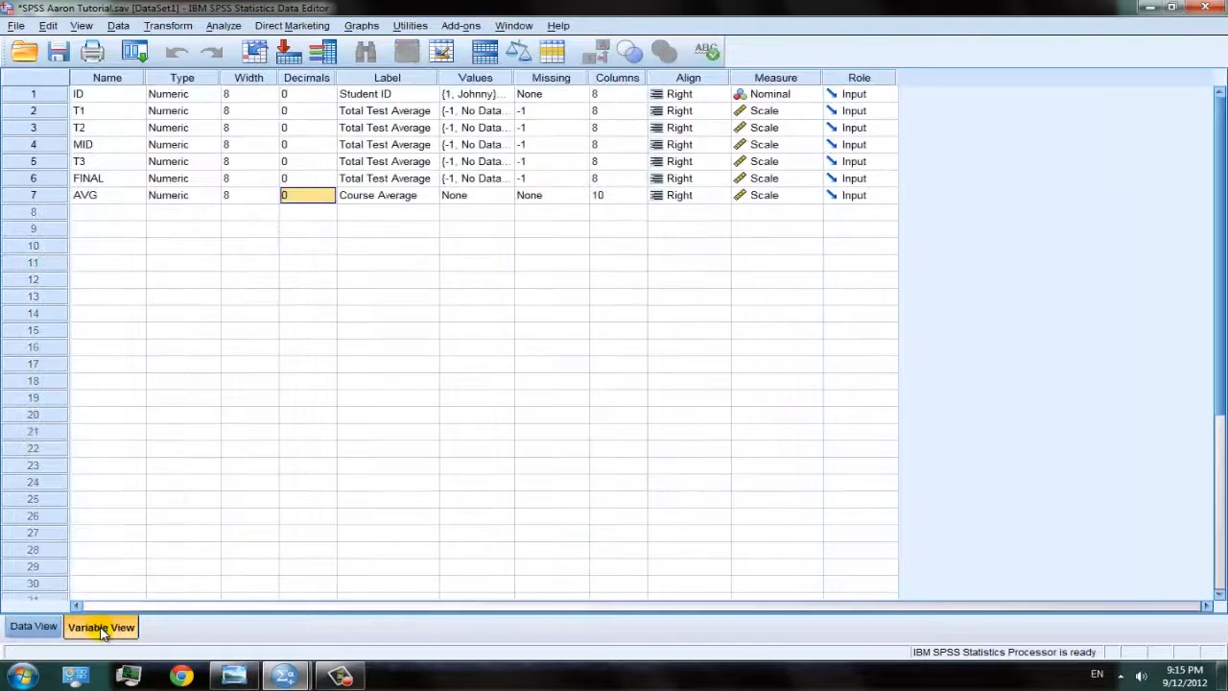
click(105, 213)
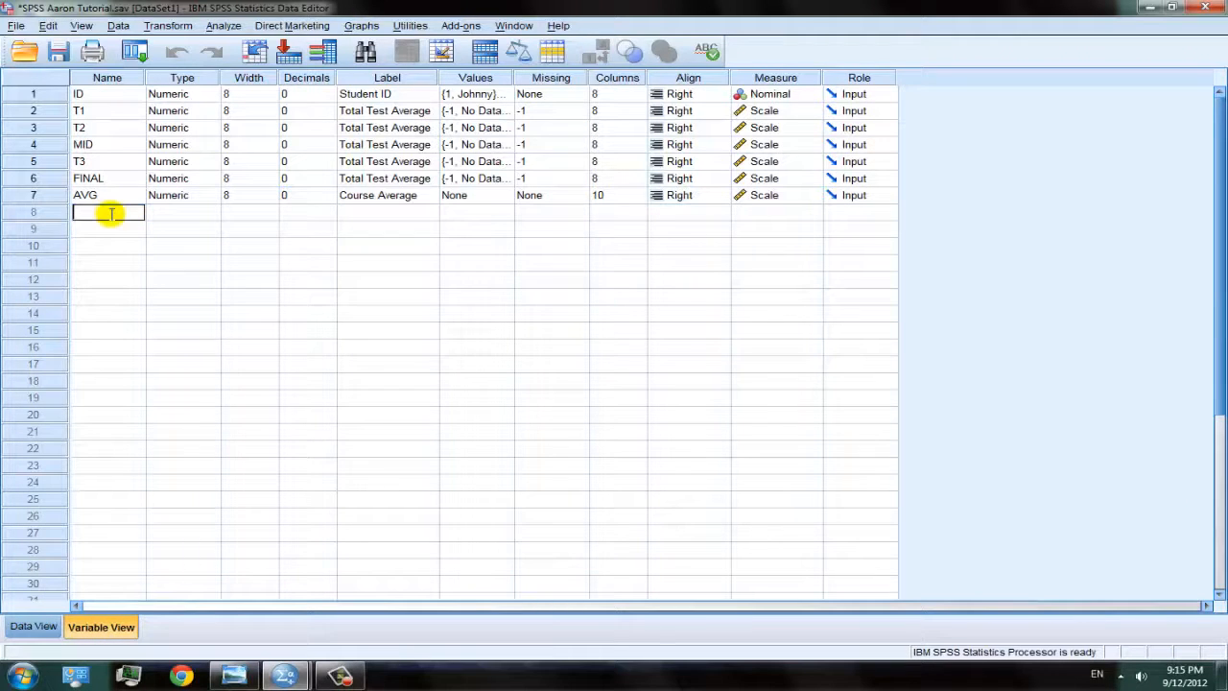
text(HOURS)
click(199, 214)
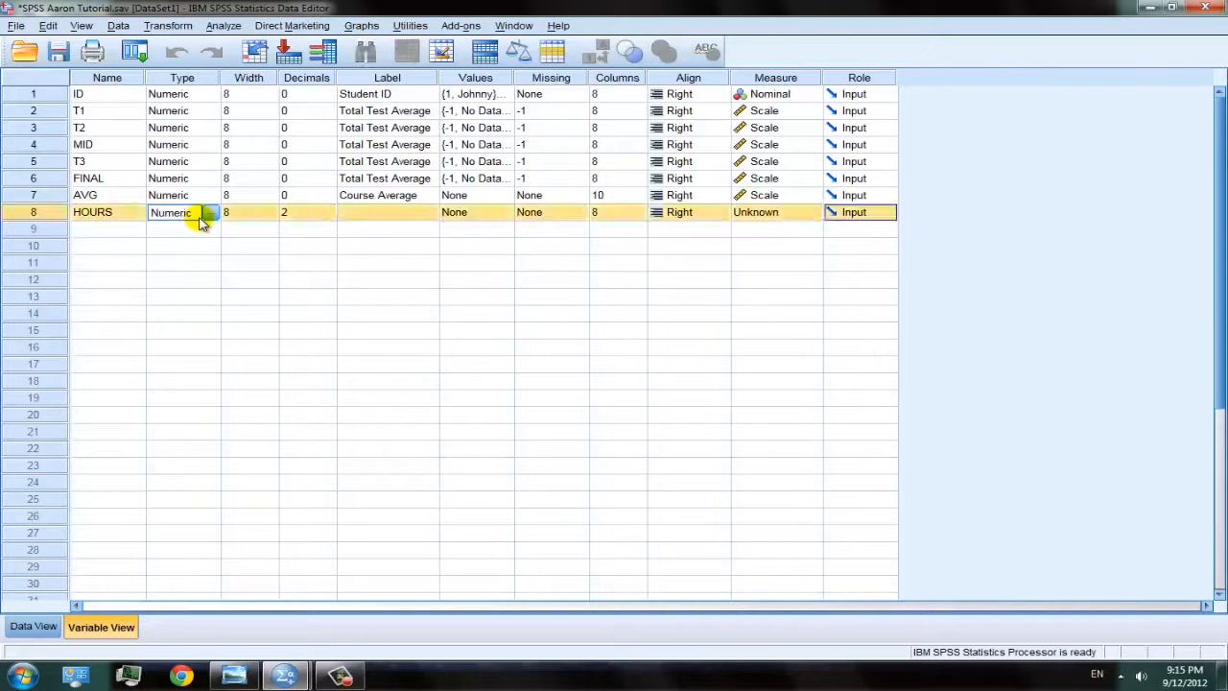
click(321, 214)
click(329, 215)
click(329, 216)
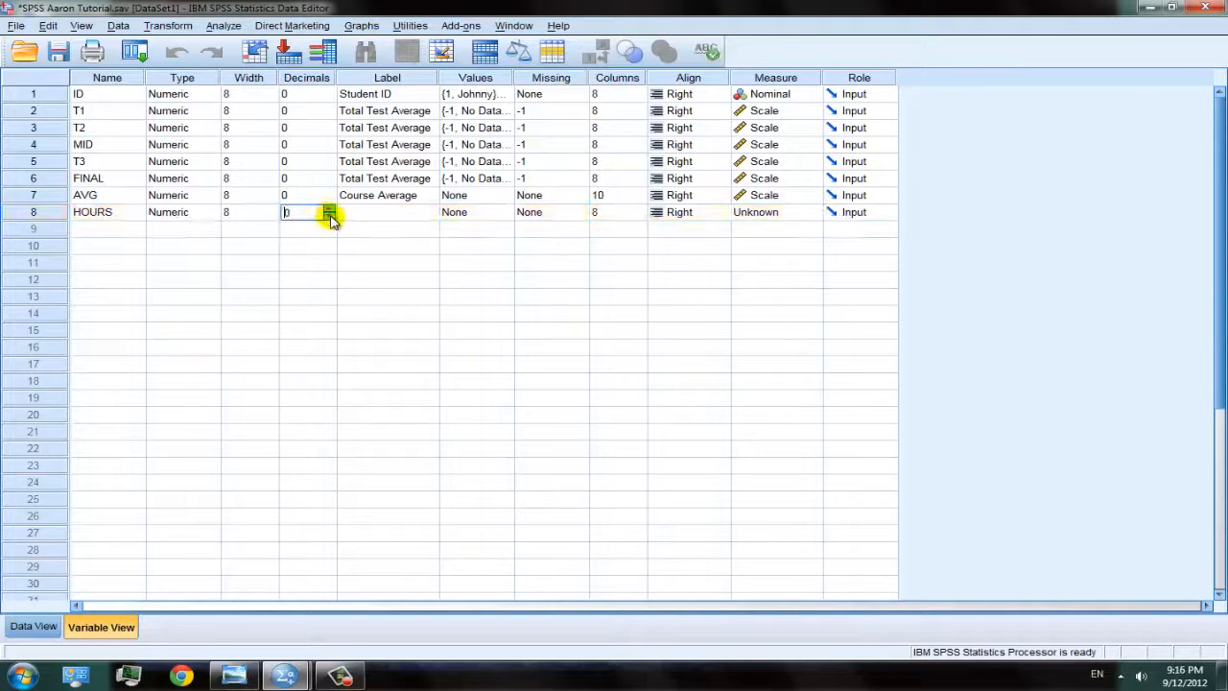
Step: Examine the existing labels of the variables from T1 through FINAL
click(361, 216)
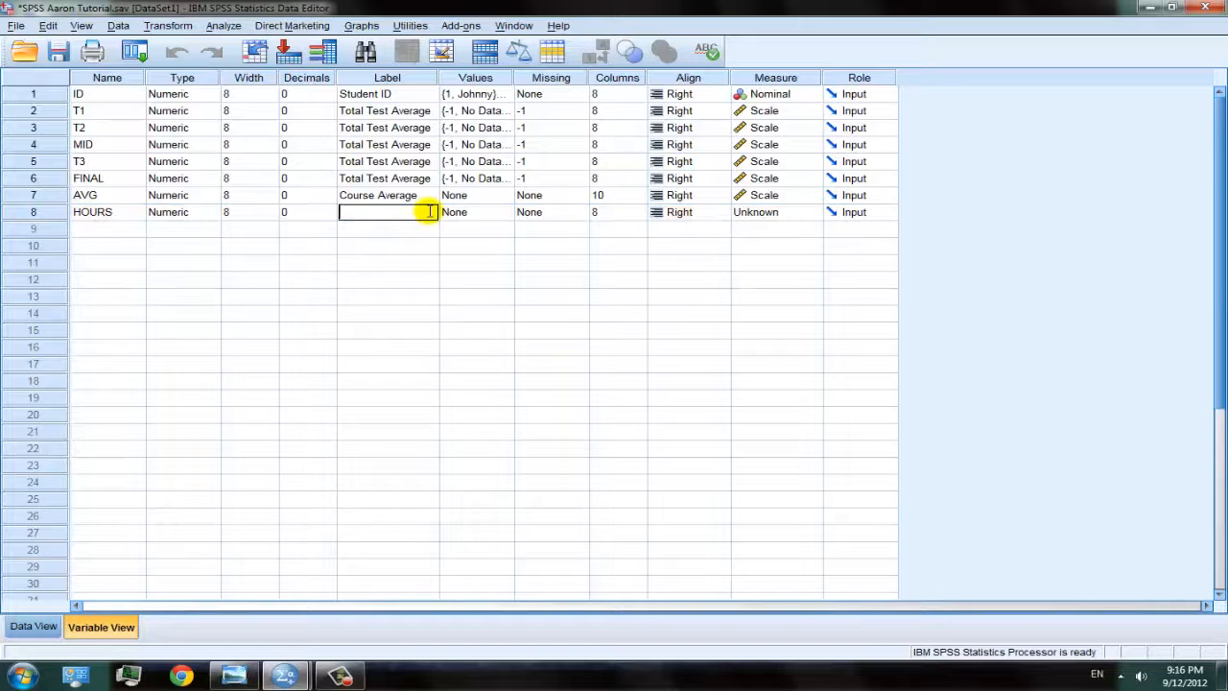
click(405, 112)
click(410, 178)
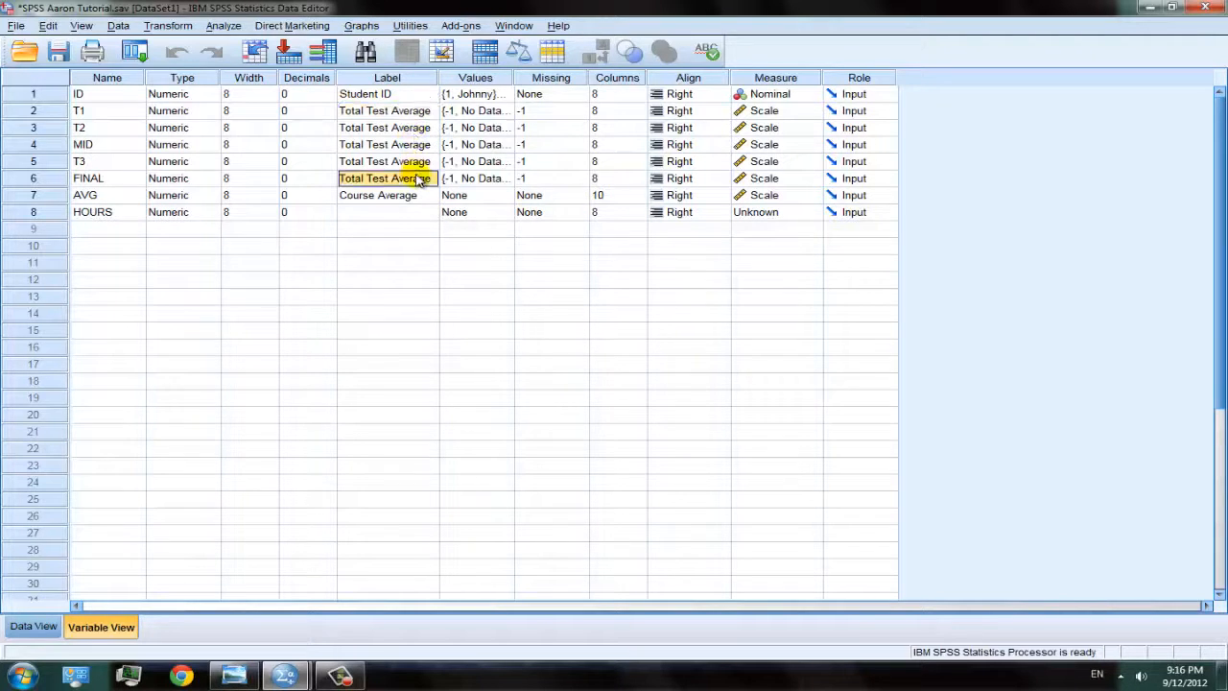
click(411, 146)
click(406, 114)
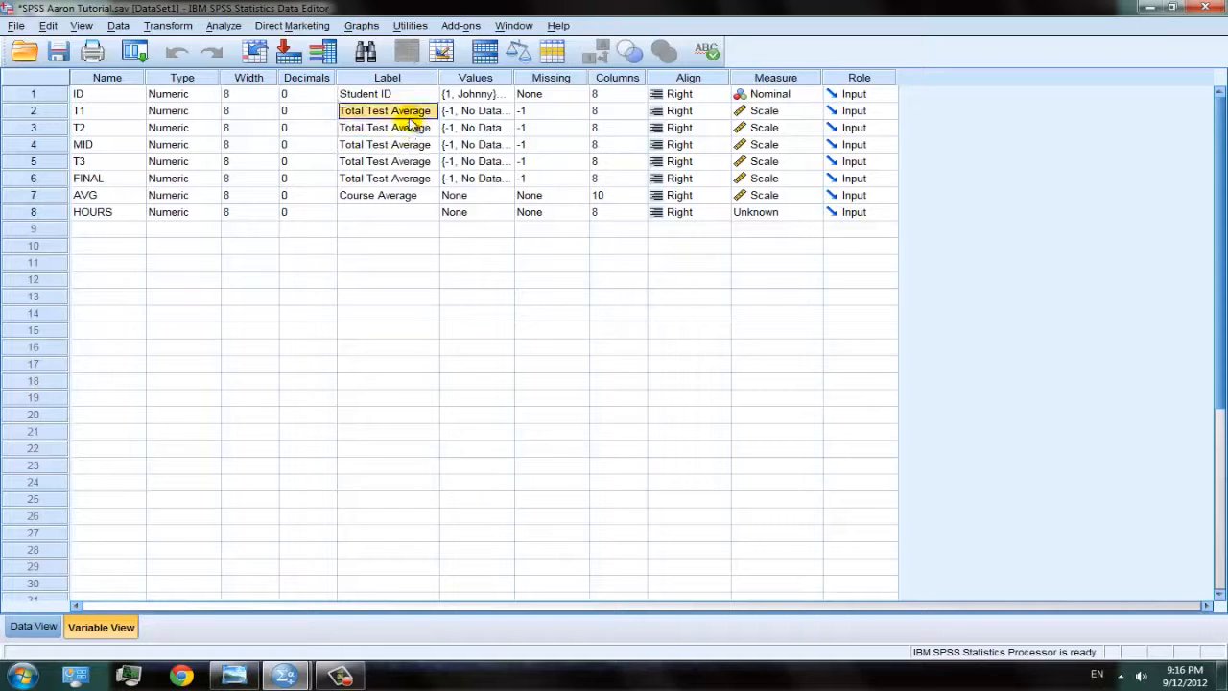
click(414, 162)
click(415, 177)
click(410, 114)
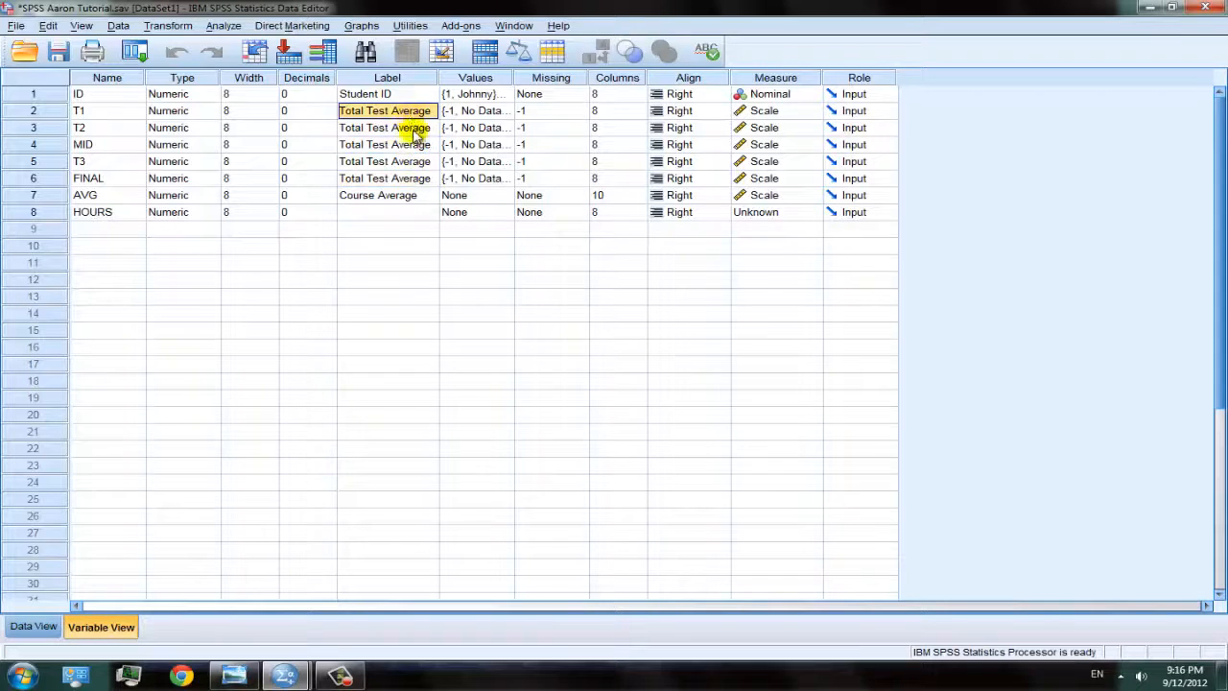
Step: Give the HOURS variable the label "Hours Studied Per Week"
click(412, 211)
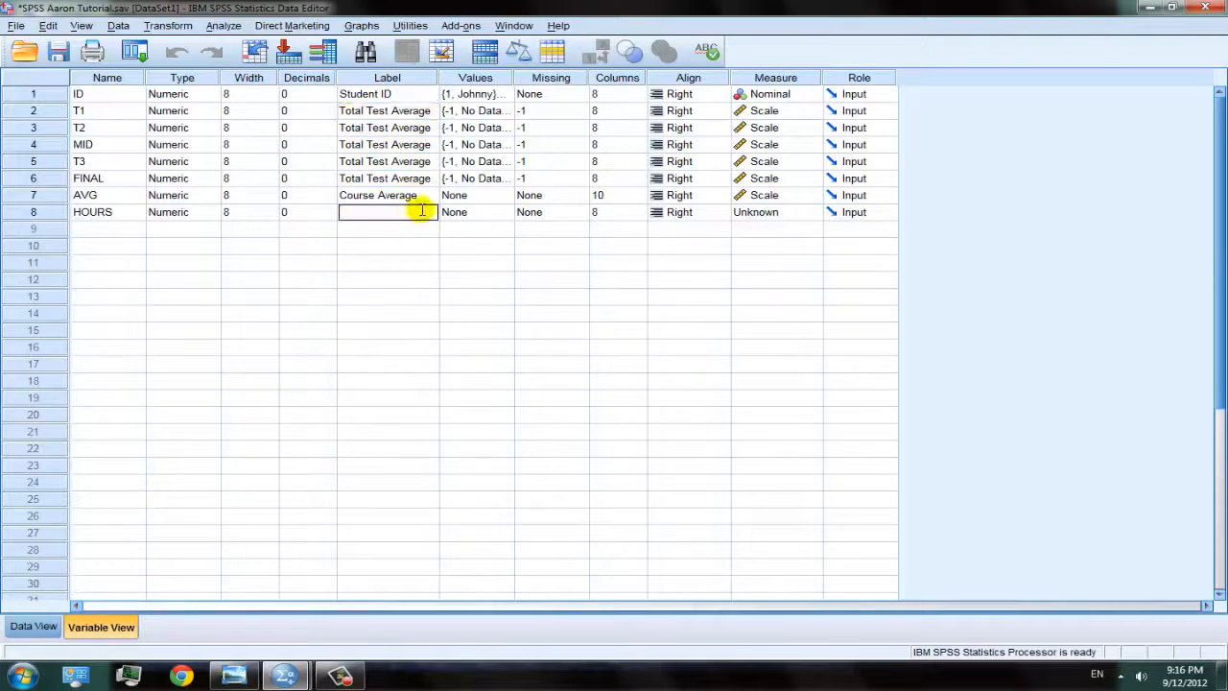
text(T)
key(BackSpace)
text(Hours Studied Per Week)
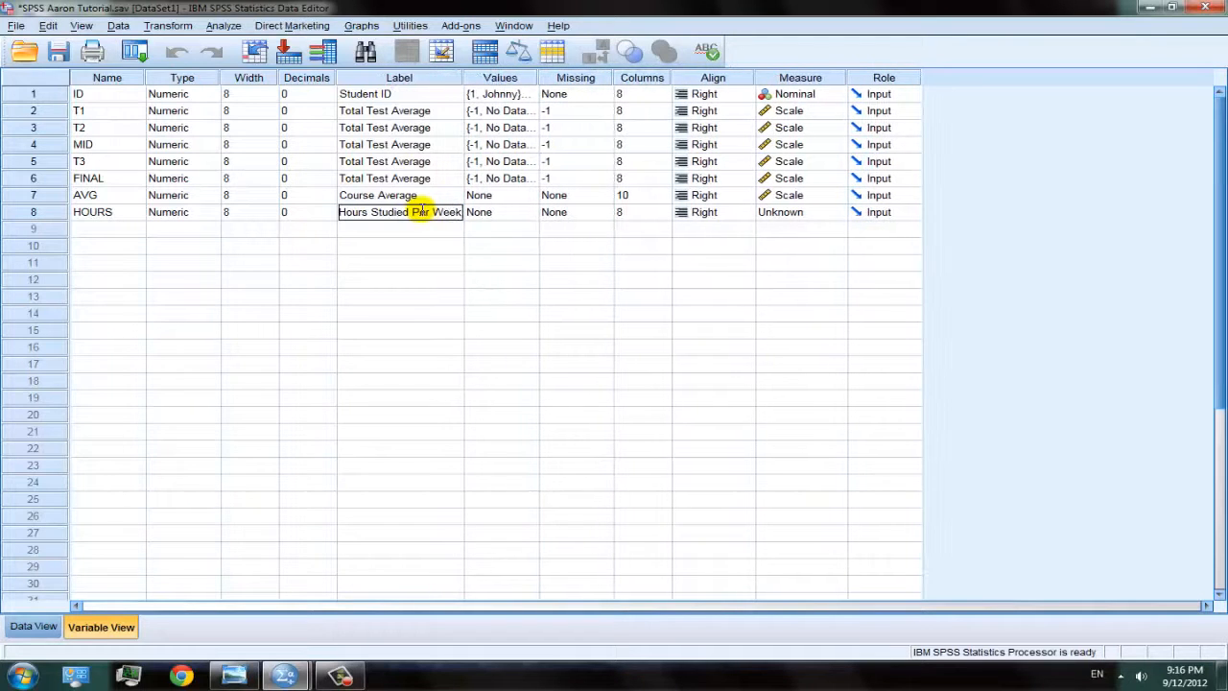
key(Return)
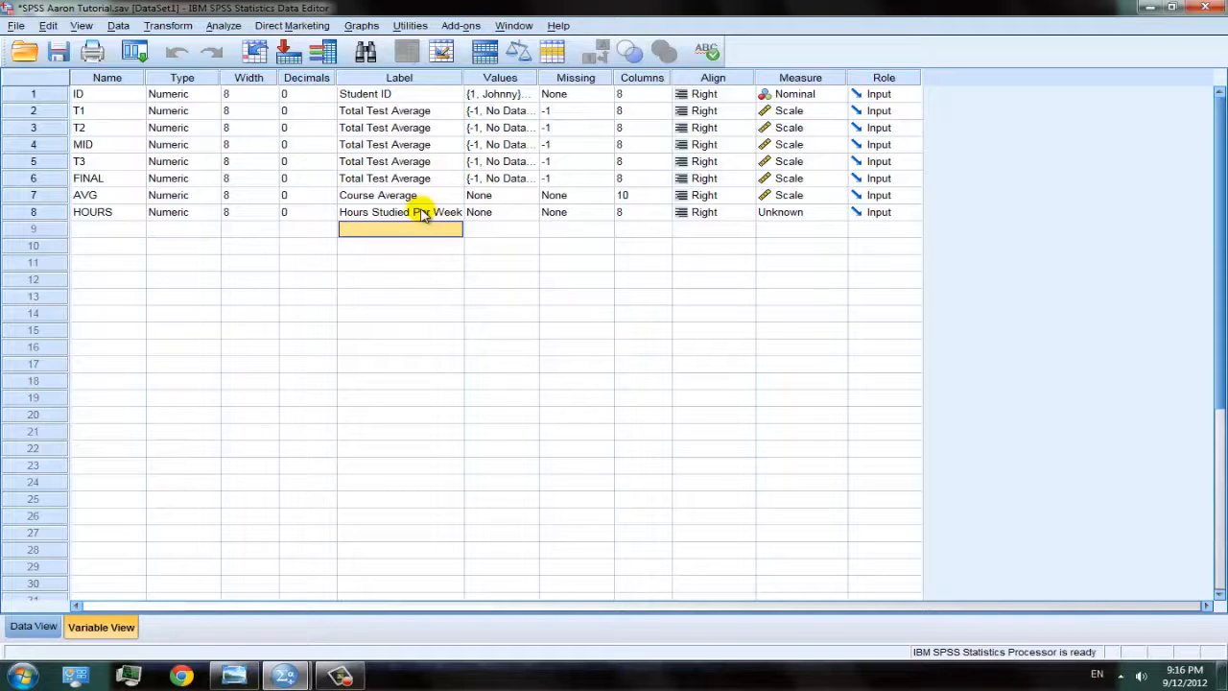
Step: Change the label of variable T1 to "Test 1 Average"
click(436, 113)
click(443, 112)
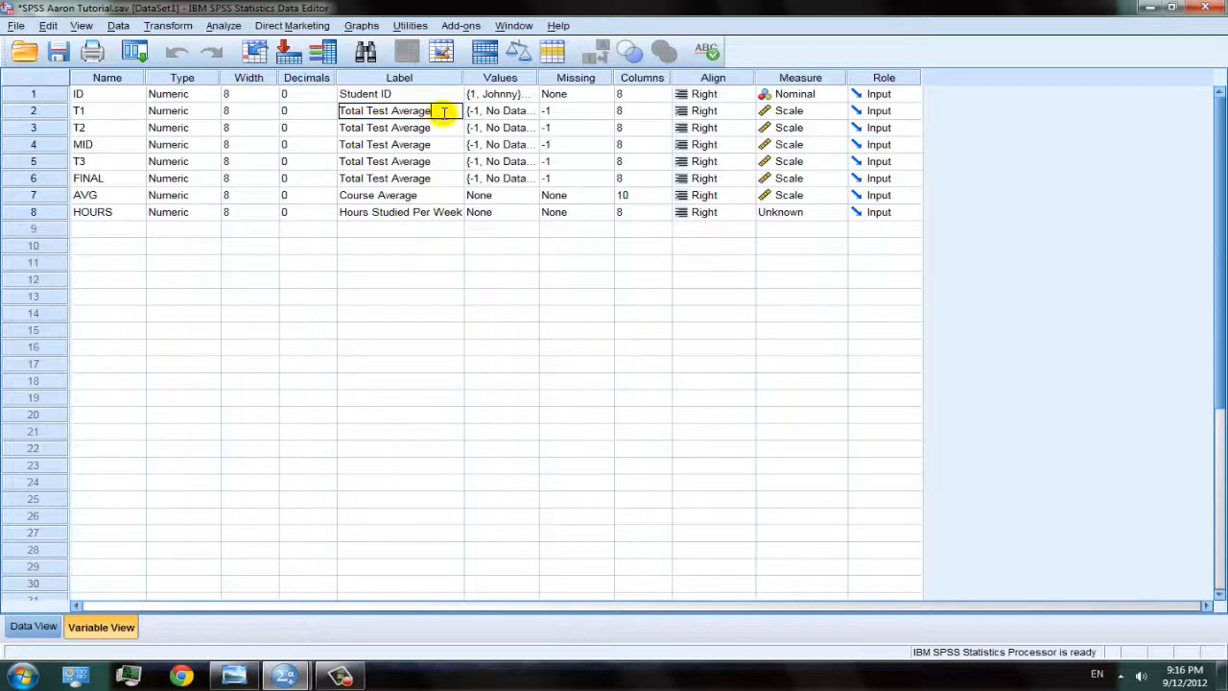
drag(365, 112, 279, 111)
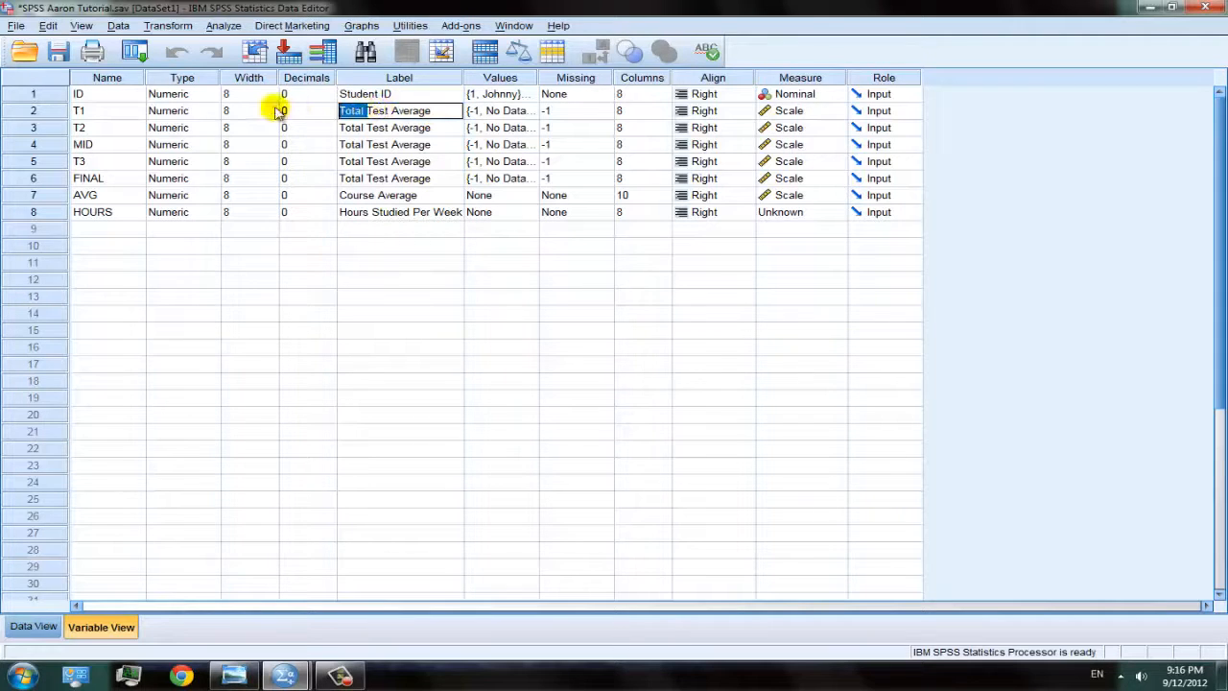
key(Delete)
key(Right)
key(Right)
key(Right)
key(Right)
text(1)
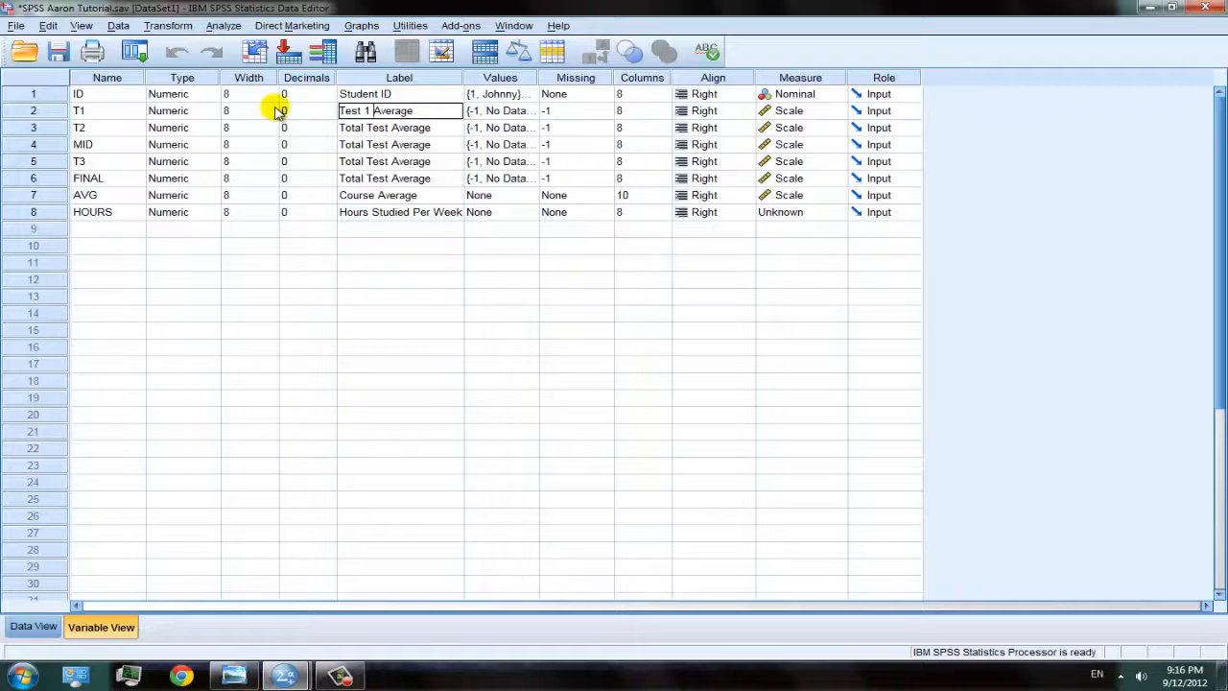
Step: Change the label of variable T2 to "Test 2 Average"
click(360, 130)
click(392, 128)
drag(392, 128, 13, 112)
text(Te)
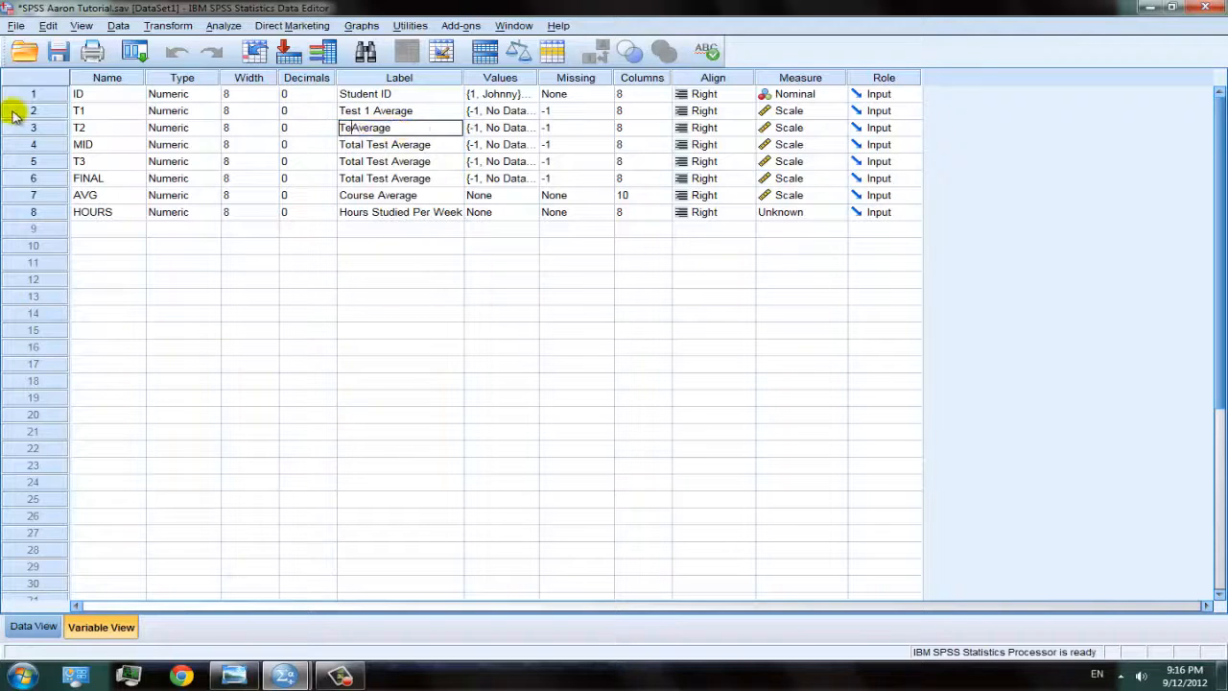
text(st 2)
Step: Change the label of variable MID to "Test 3 Average"
click(384, 144)
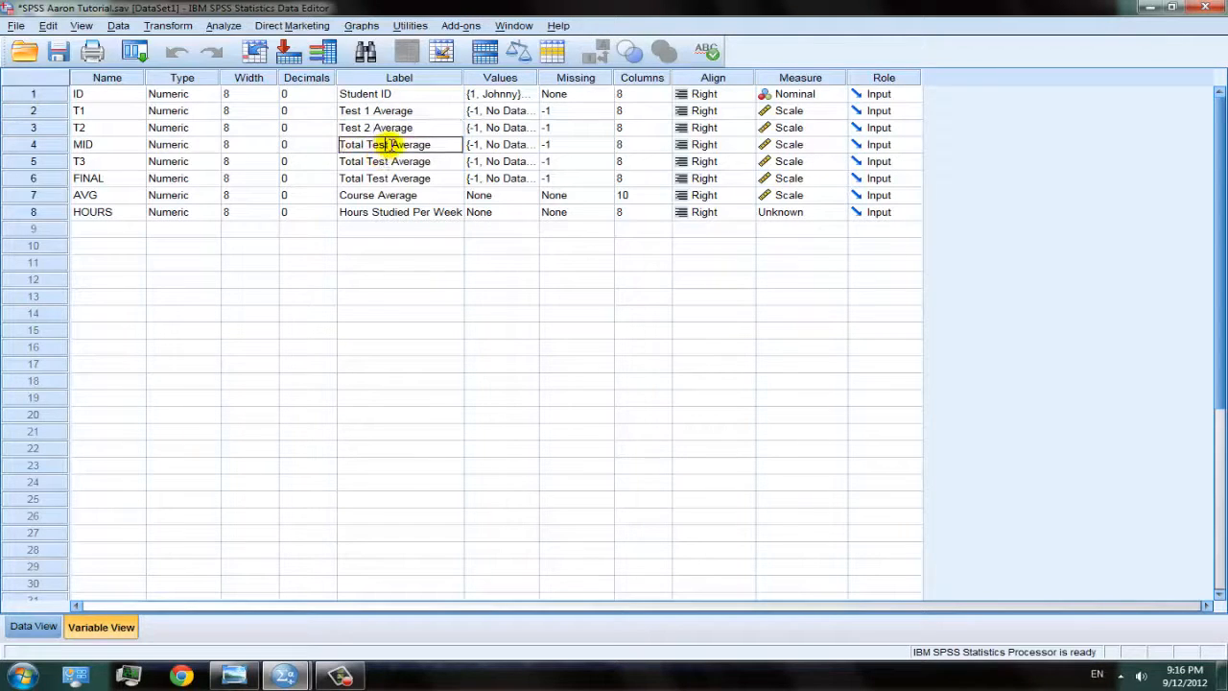
drag(392, 144, 197, 142)
text(Test 3)
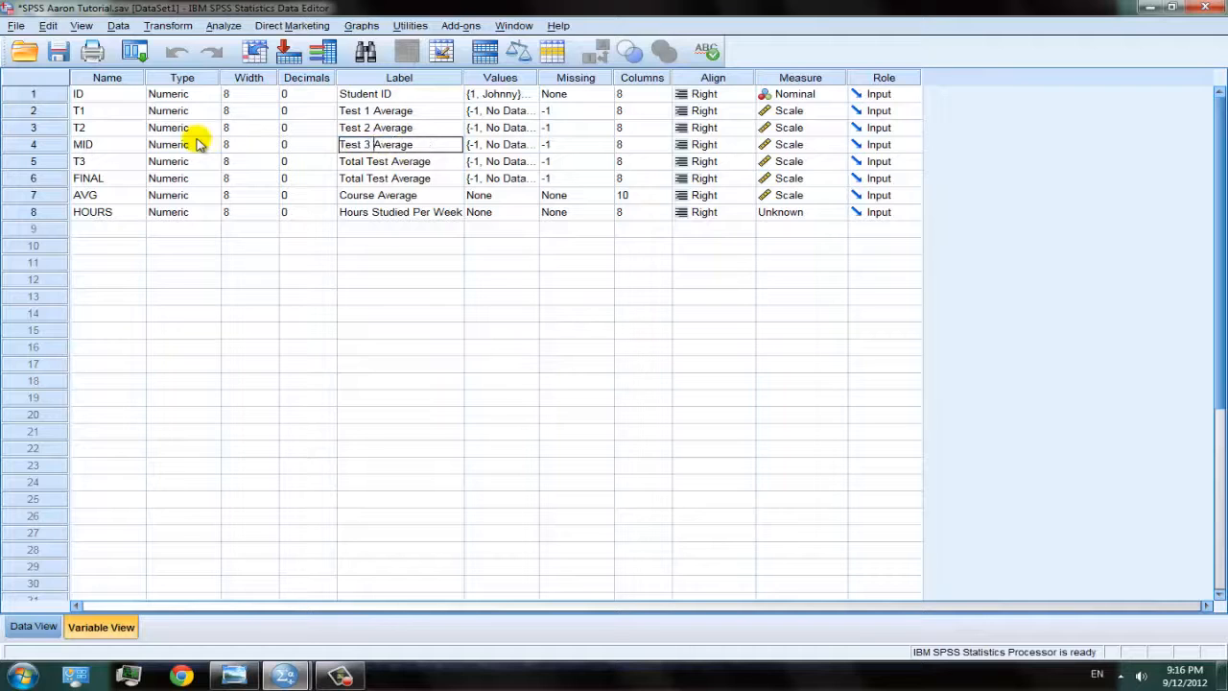
Step: Change the label of variable T3 to "Test 3 Average"
click(378, 161)
drag(391, 161, 85, 151)
text(T)
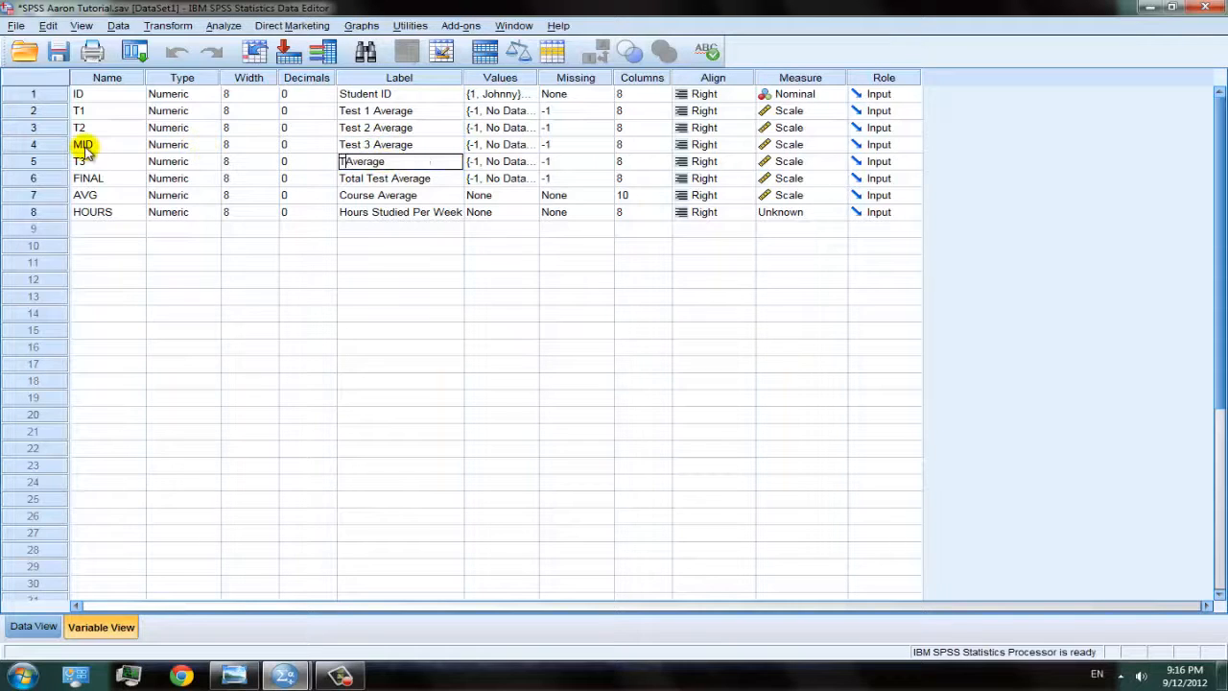
text(est 3)
Step: Replace the label of variable MID with "Midterm Score"
click(375, 144)
click(375, 143)
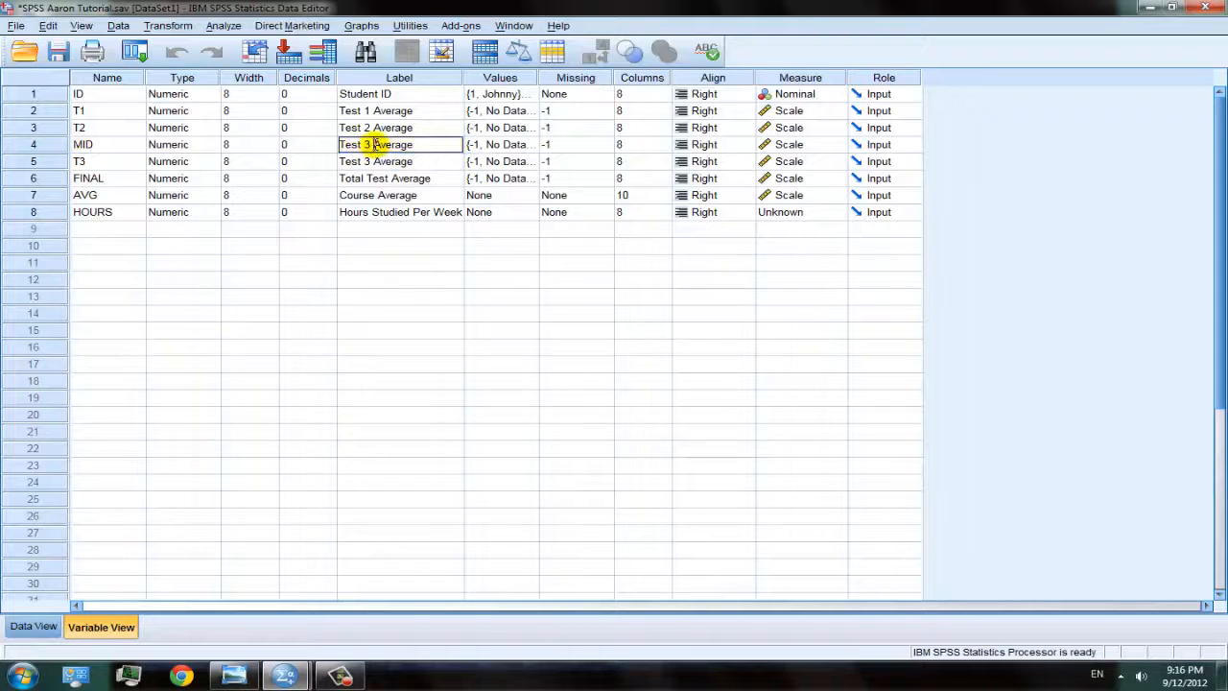
drag(374, 144, 149, 132)
text(Midterm)
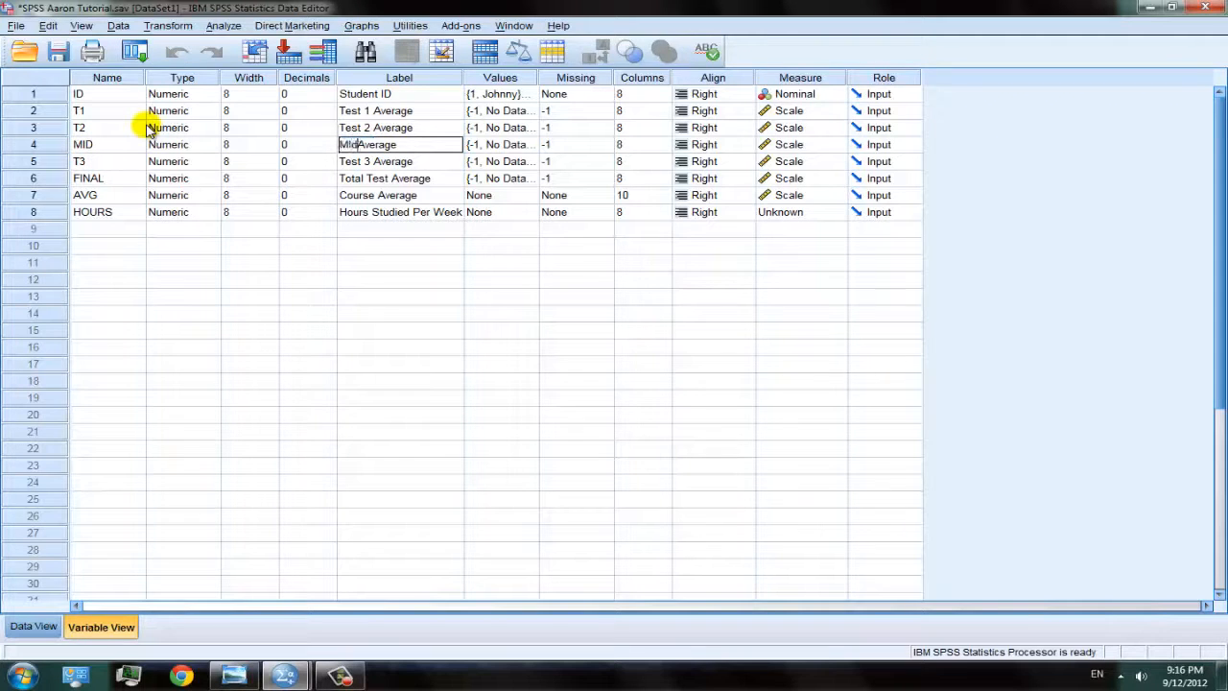
key(End)
key(BackSpace)
key(BackSpace)
key(BackSpace)
key(BackSpace)
key(BackSpace)
key(BackSpace)
key(BackSpace)
text(Score)
Step: Replace the word "Average" with "Score" in the labels of the three test variables T2, T1 and T3
click(388, 128)
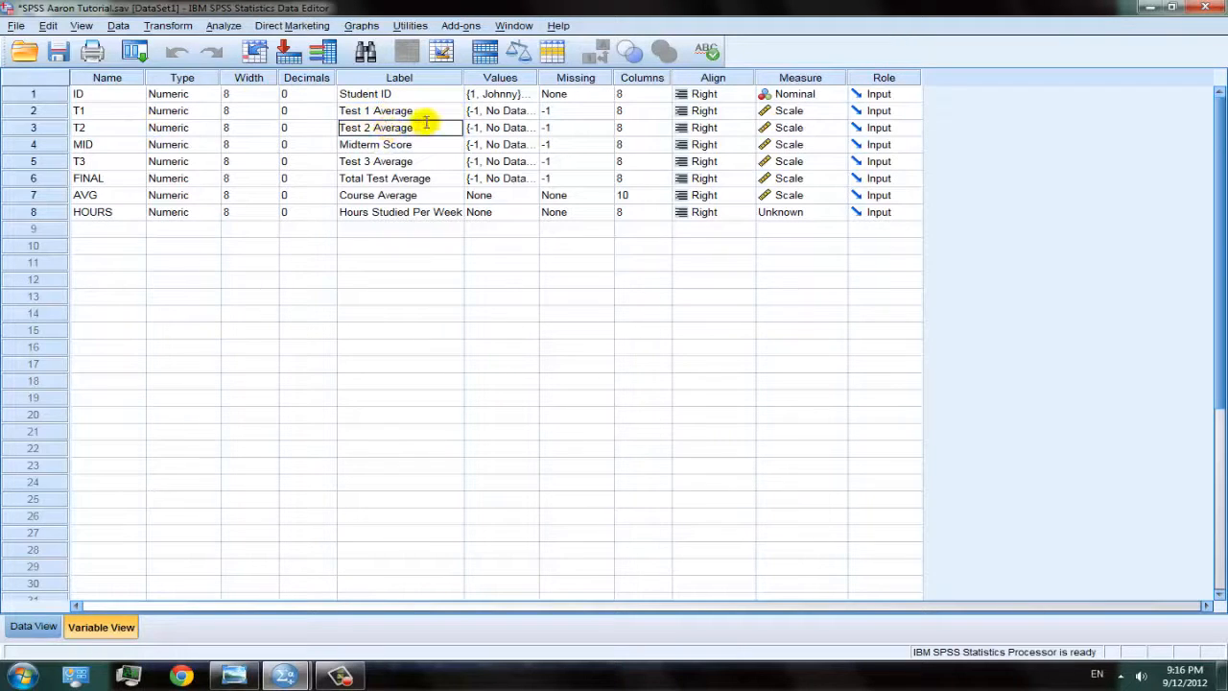
double_click(395, 128)
text(Score)
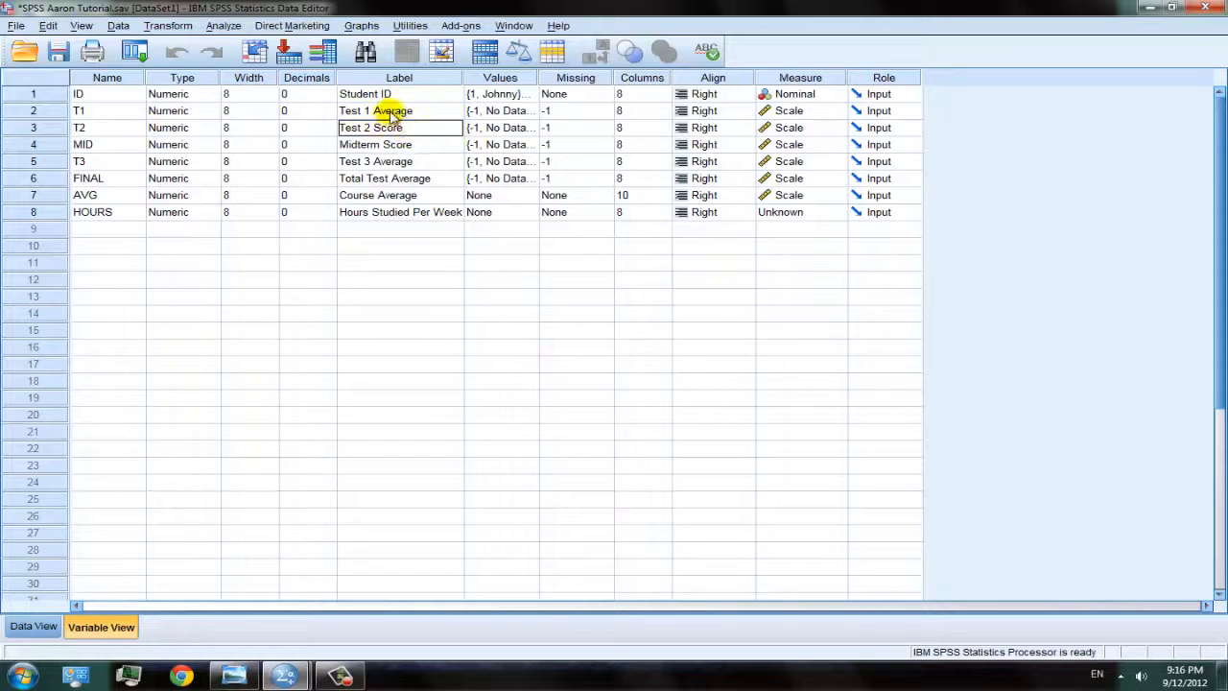
double_click(393, 110)
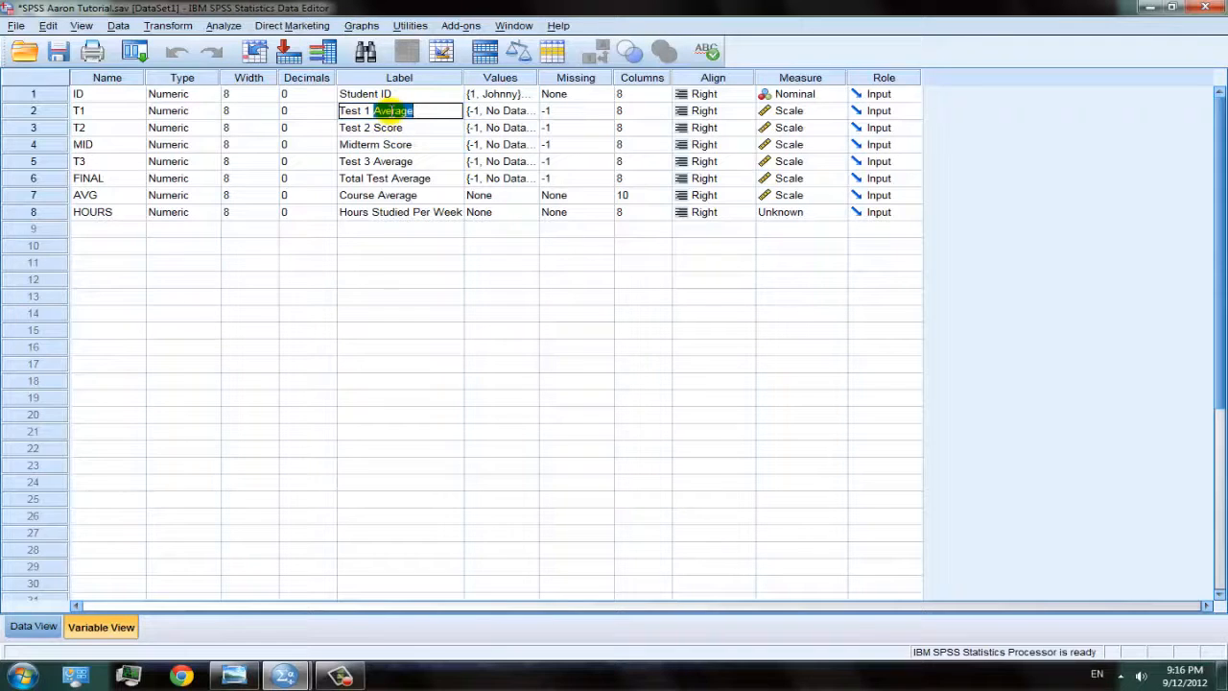
text(Score)
click(411, 161)
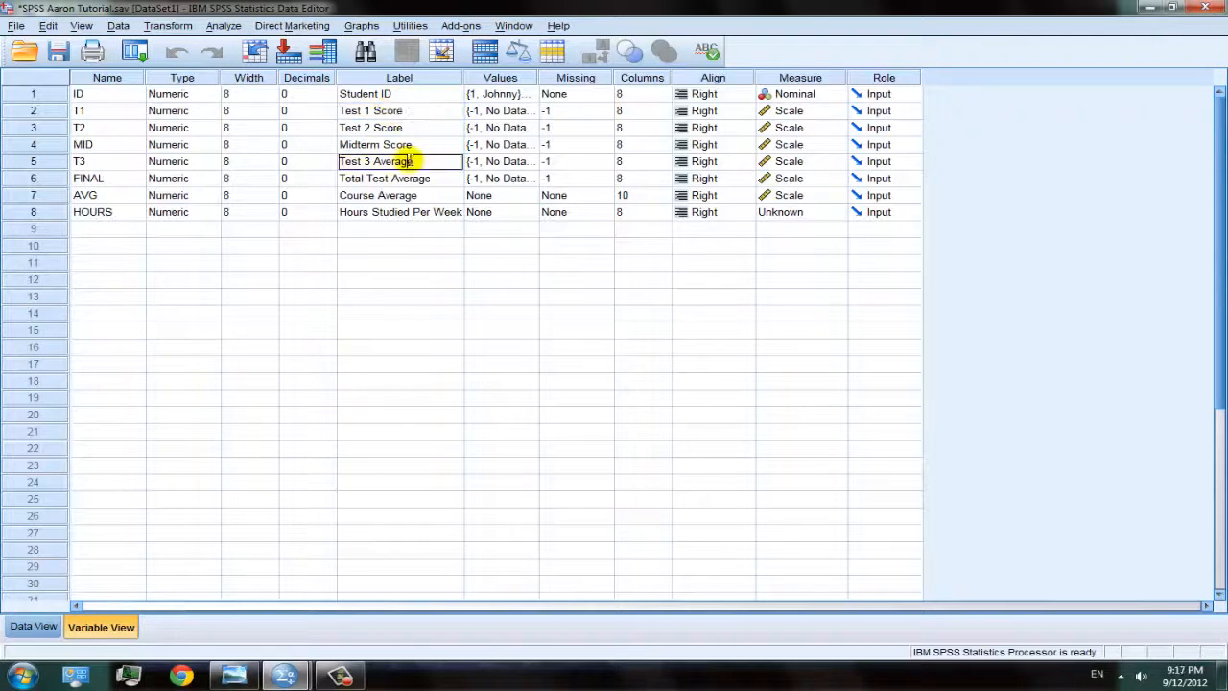
double_click(404, 161)
text(Score)
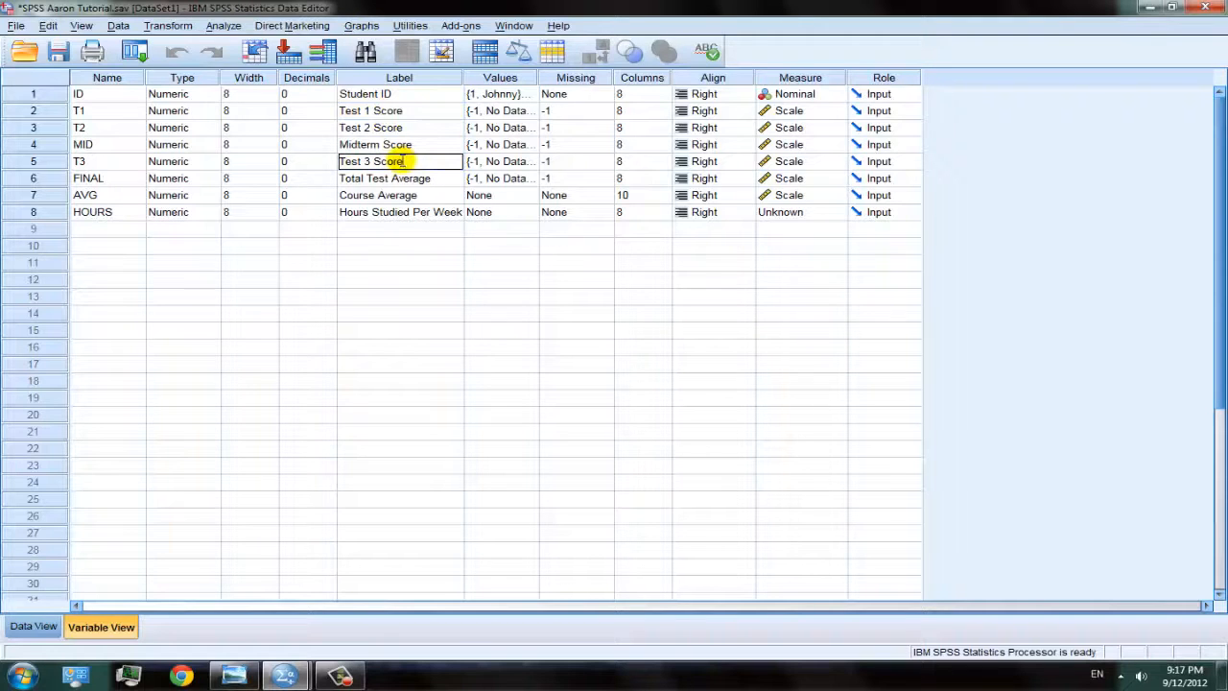
Step: Replace the label of variable FINAL with "Final Score"
click(427, 181)
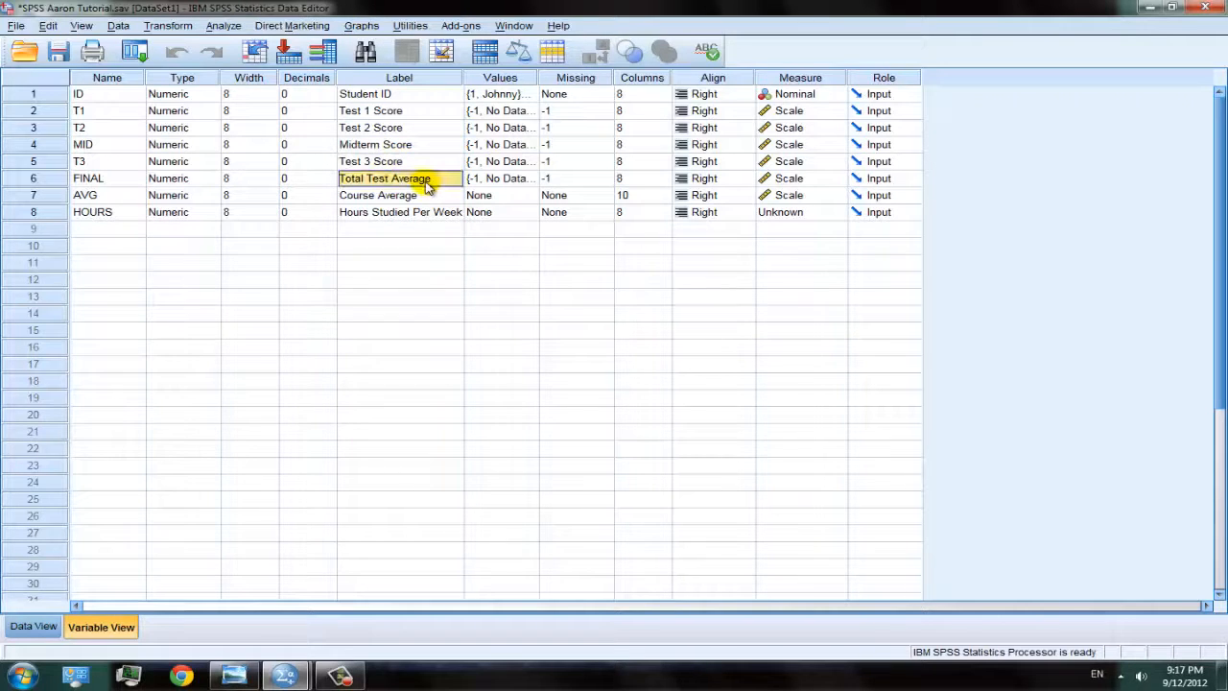
click(427, 185)
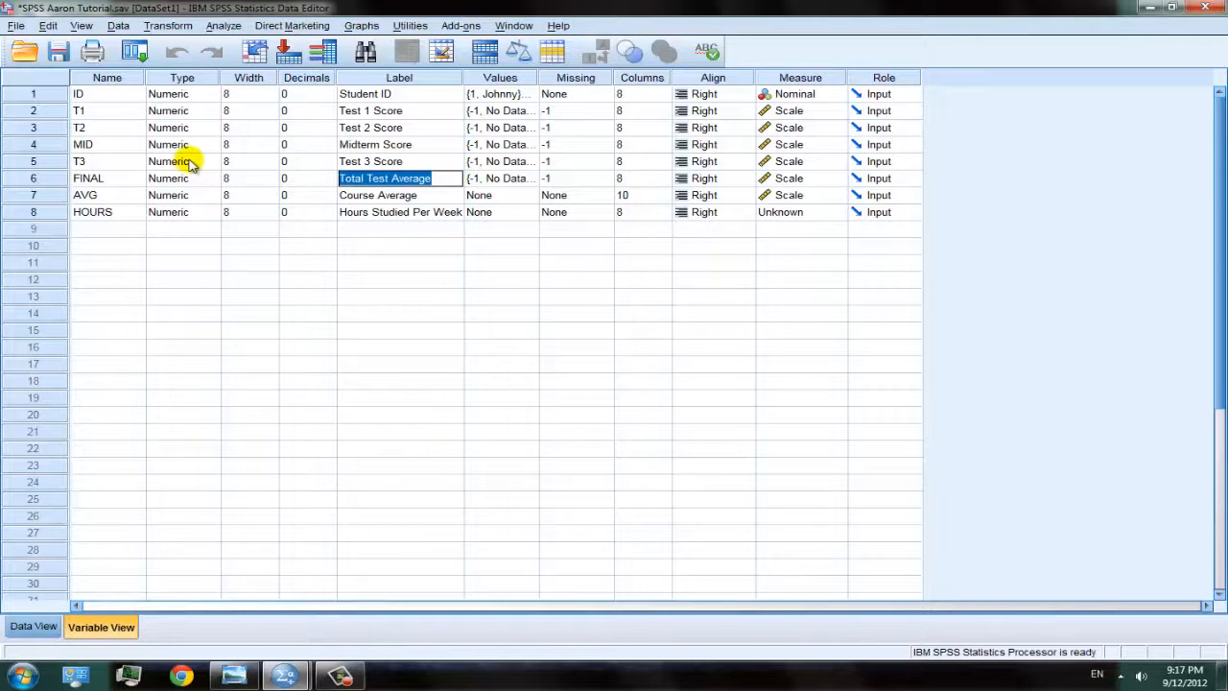
key(Home)
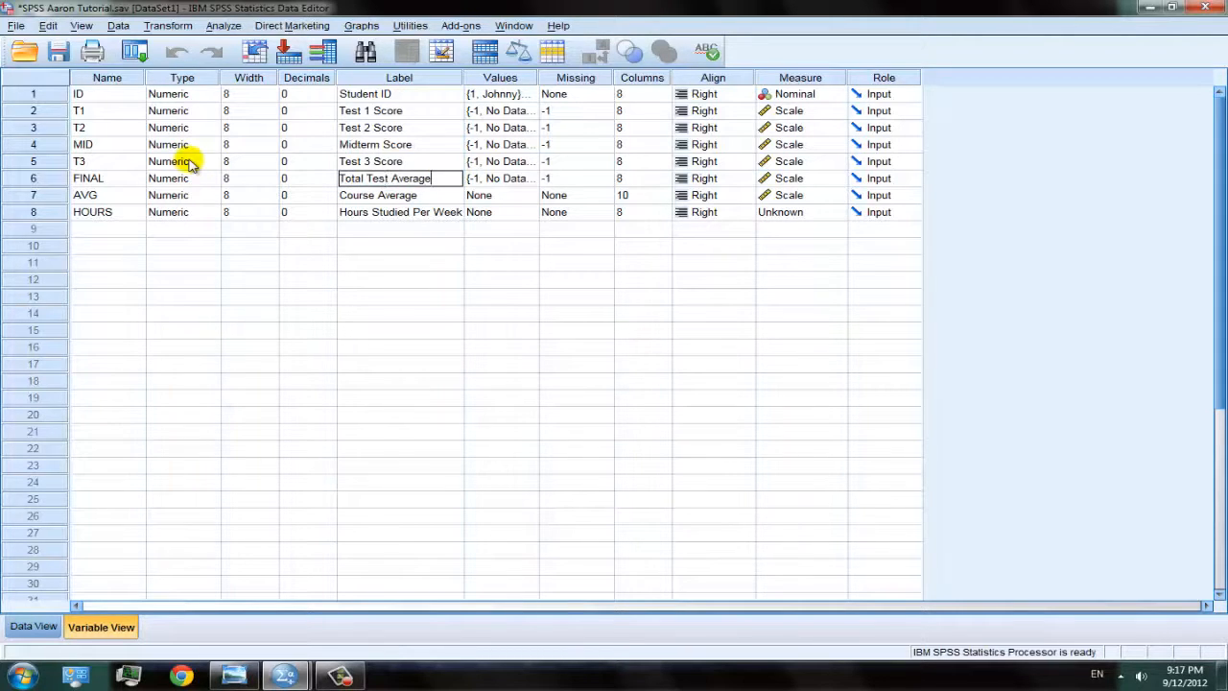
key(BackSpace)
key(BackSpace)
key(BackSpace)
key(BackSpace)
key(BackSpace)
key(BackSpace)
key(BackSpace)
key(BackSpace)
key(BackSpace)
key(BackSpace)
key(BackSpace)
key(BackSpace)
key(BackSpace)
key(BackSpace)
key(BackSpace)
key(BackSpace)
key(BackSpace)
key(BackSpace)
text(Final Score)
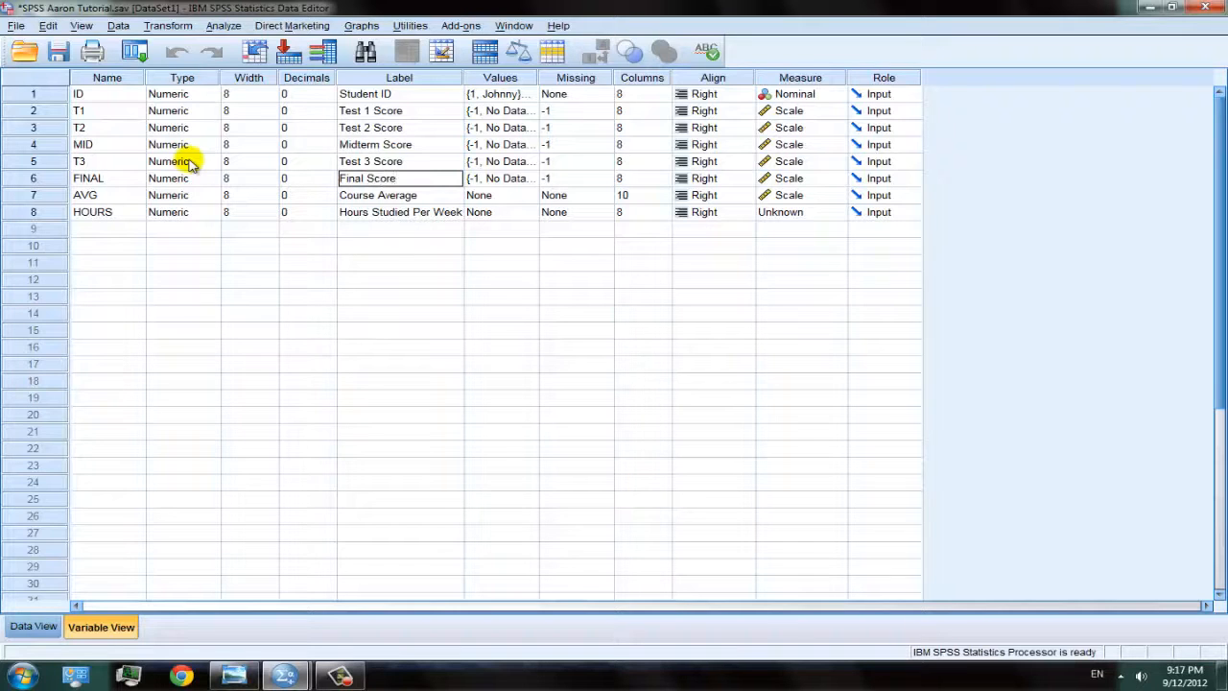
click(437, 196)
click(437, 212)
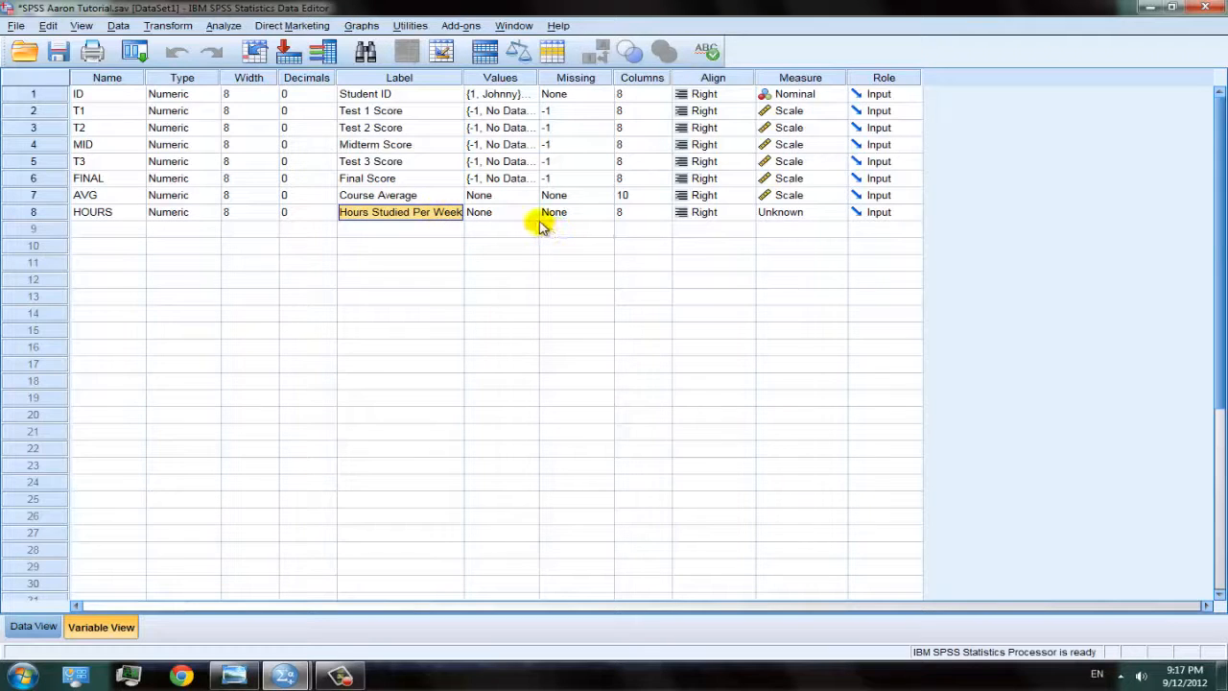
Step: Set the measurement level of the HOURS variable to Scale
click(99, 195)
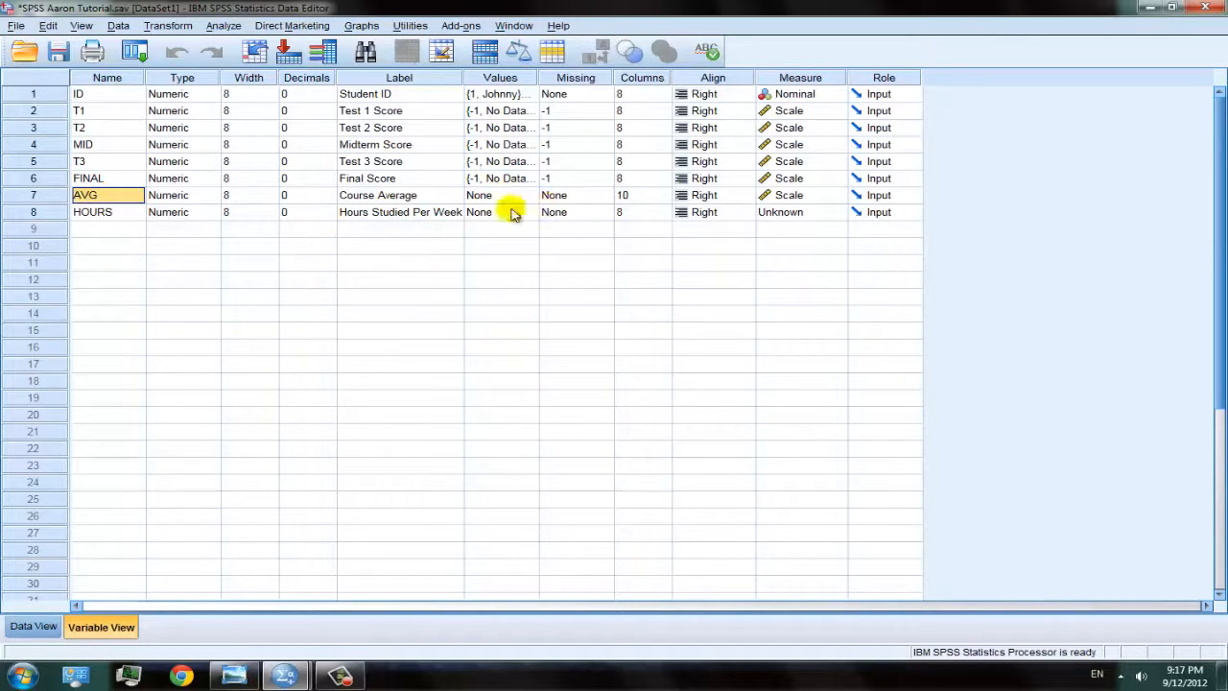
click(107, 212)
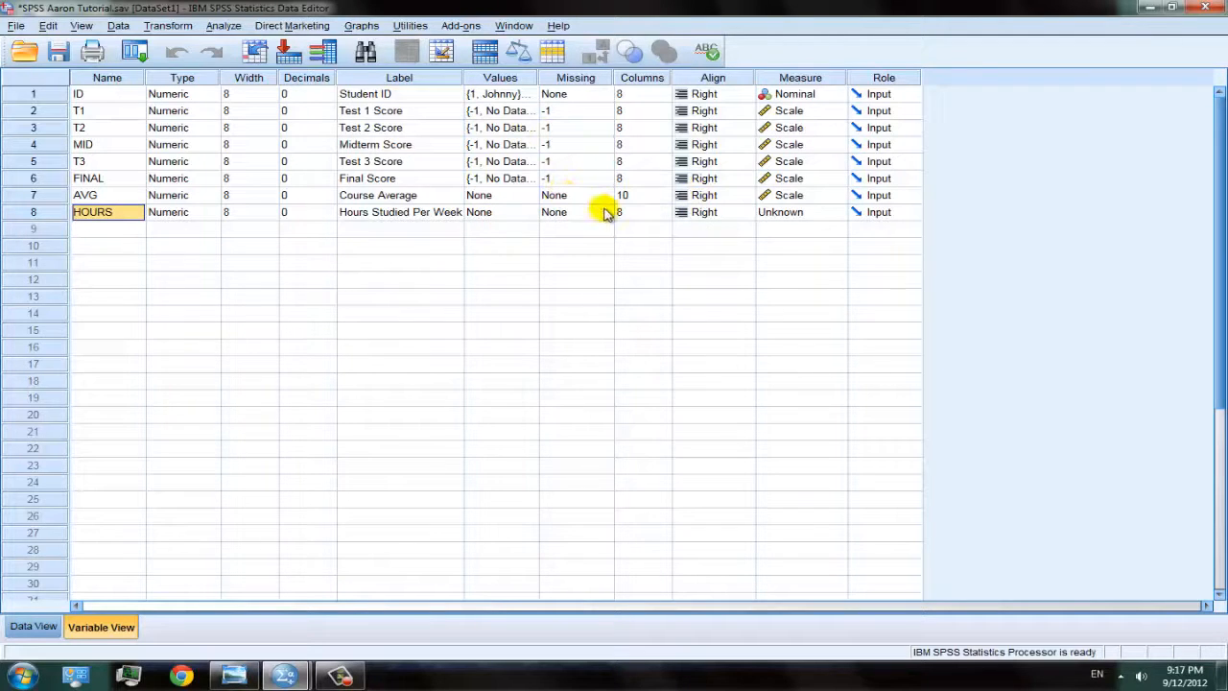
click(832, 213)
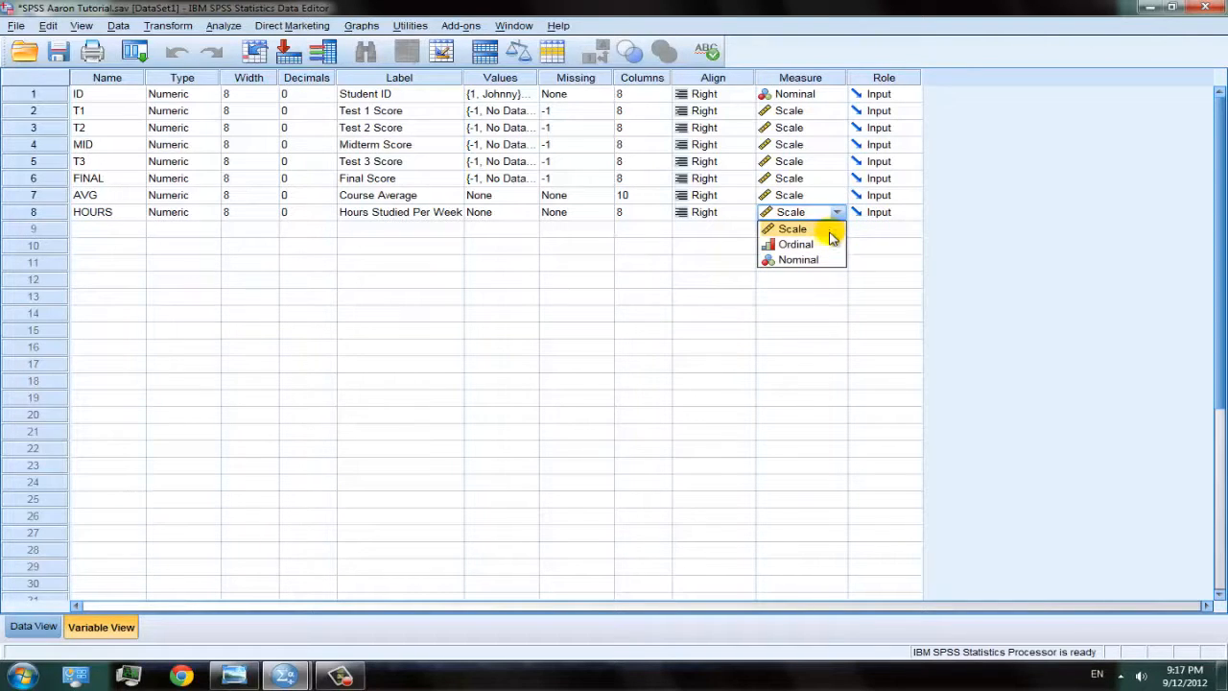
click(832, 238)
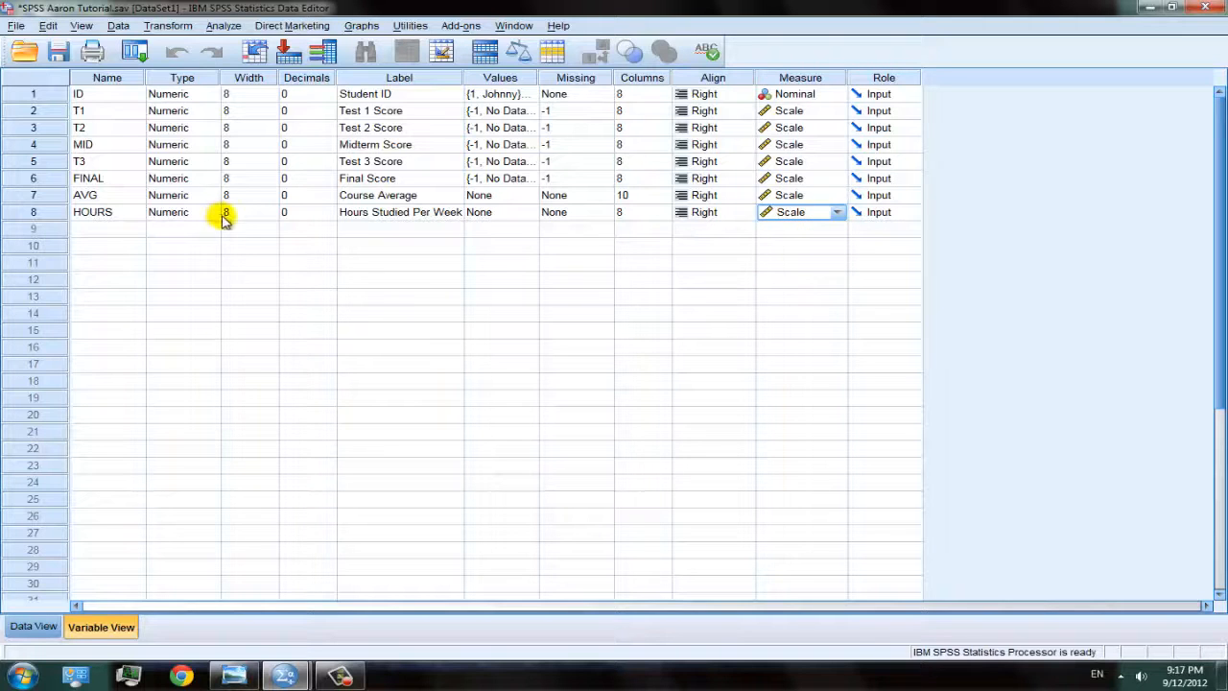
Step: In the data view, start a Compute Variable operation with HOURS as the target variable and clear the old numeric expression
click(25, 627)
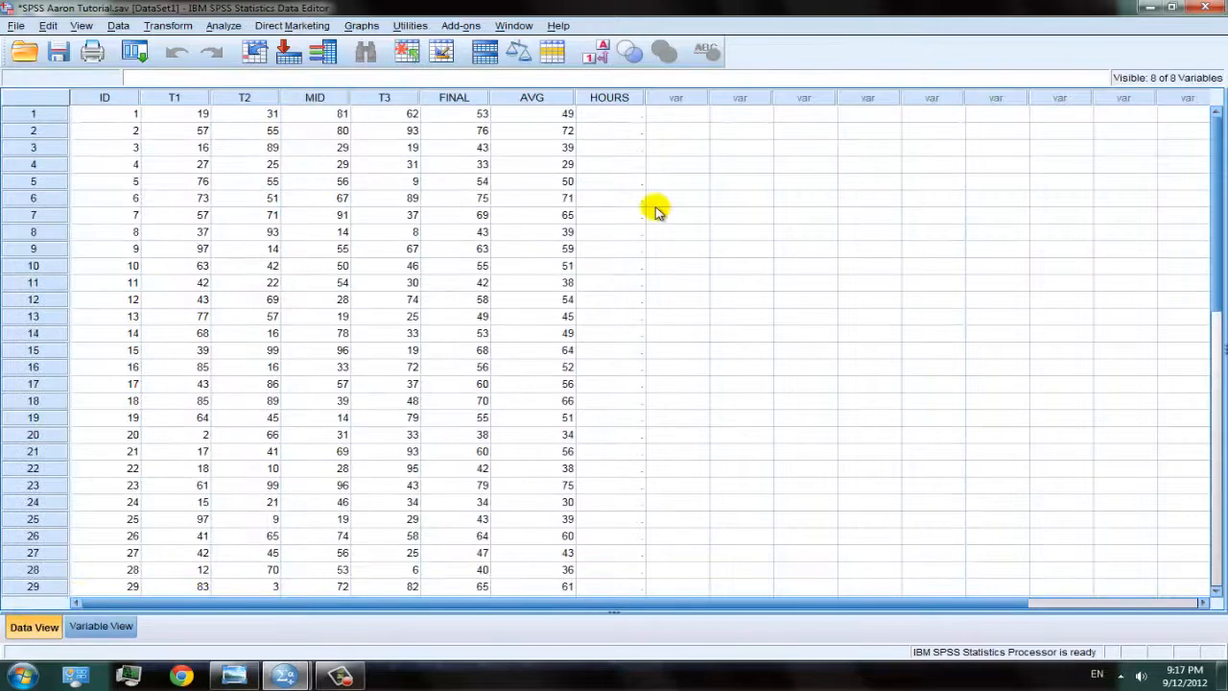
scroll(655, 208, down, 3)
scroll(655, 208, up, 3)
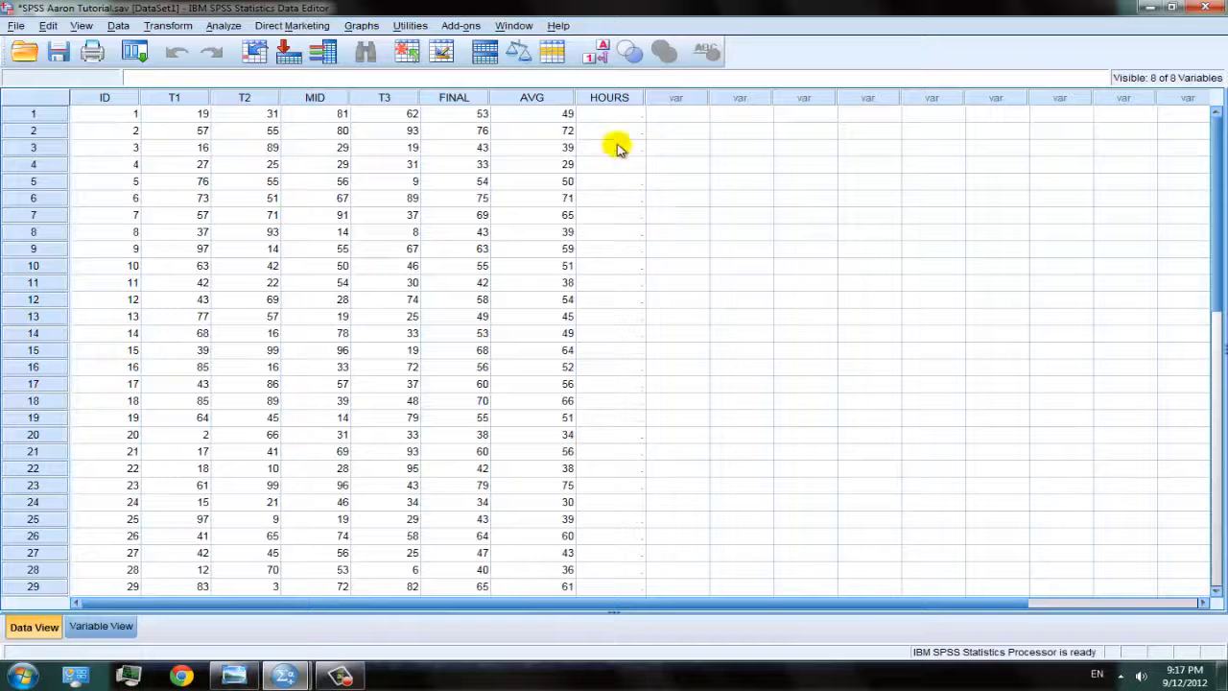
click(166, 25)
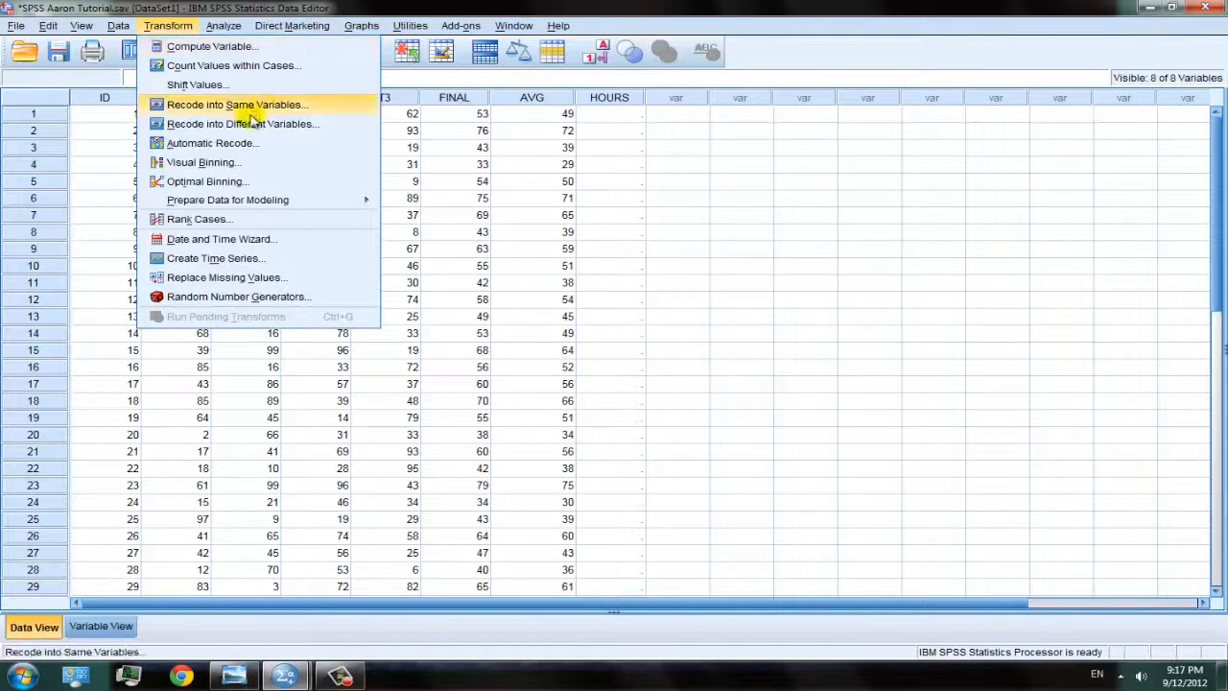
click(241, 50)
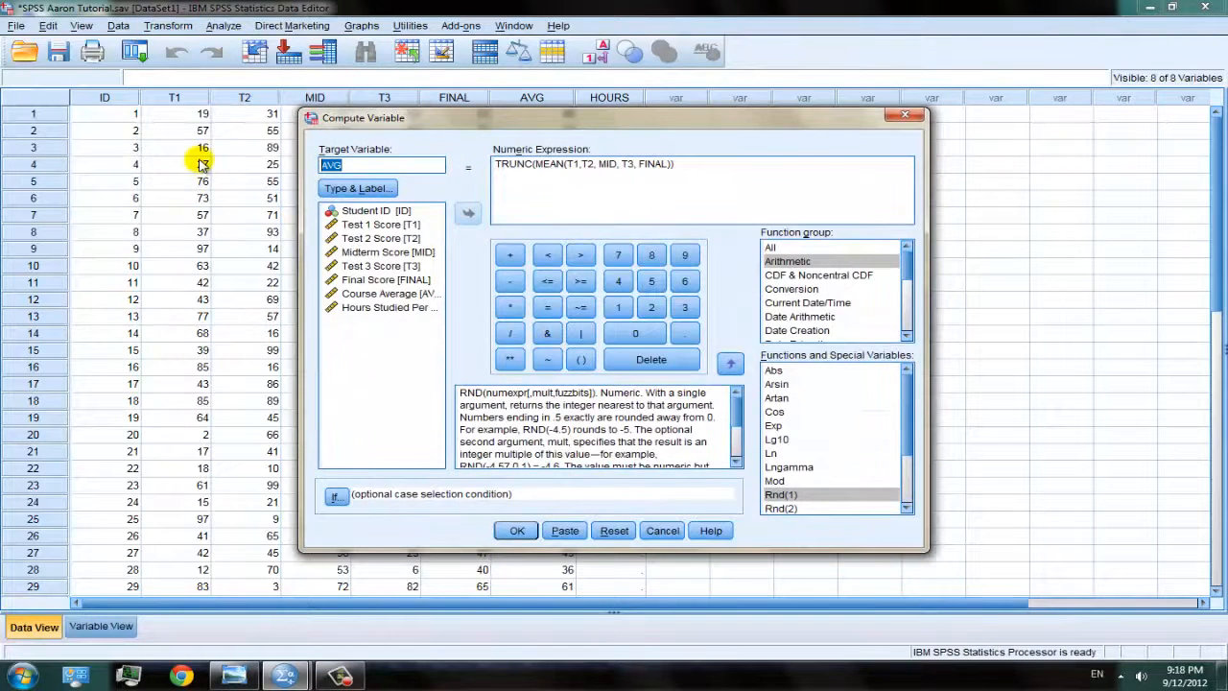
text(HOURS)
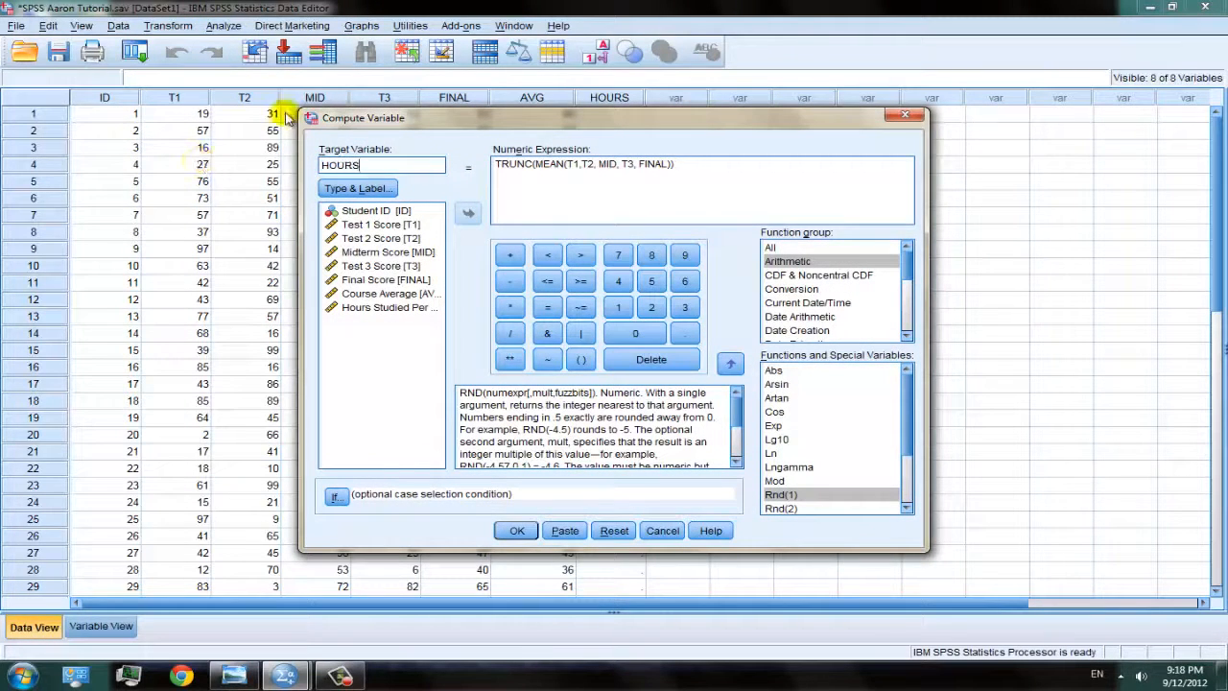
click(725, 165)
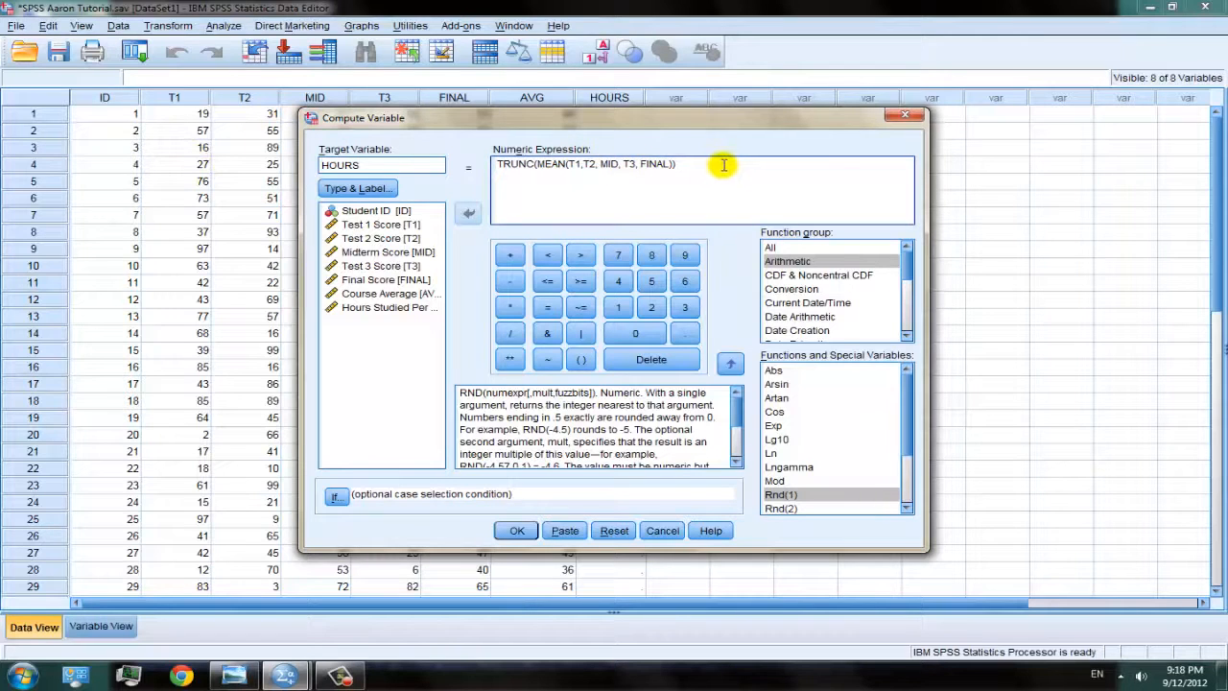
drag(698, 165, 353, 160)
key(BackSpace)
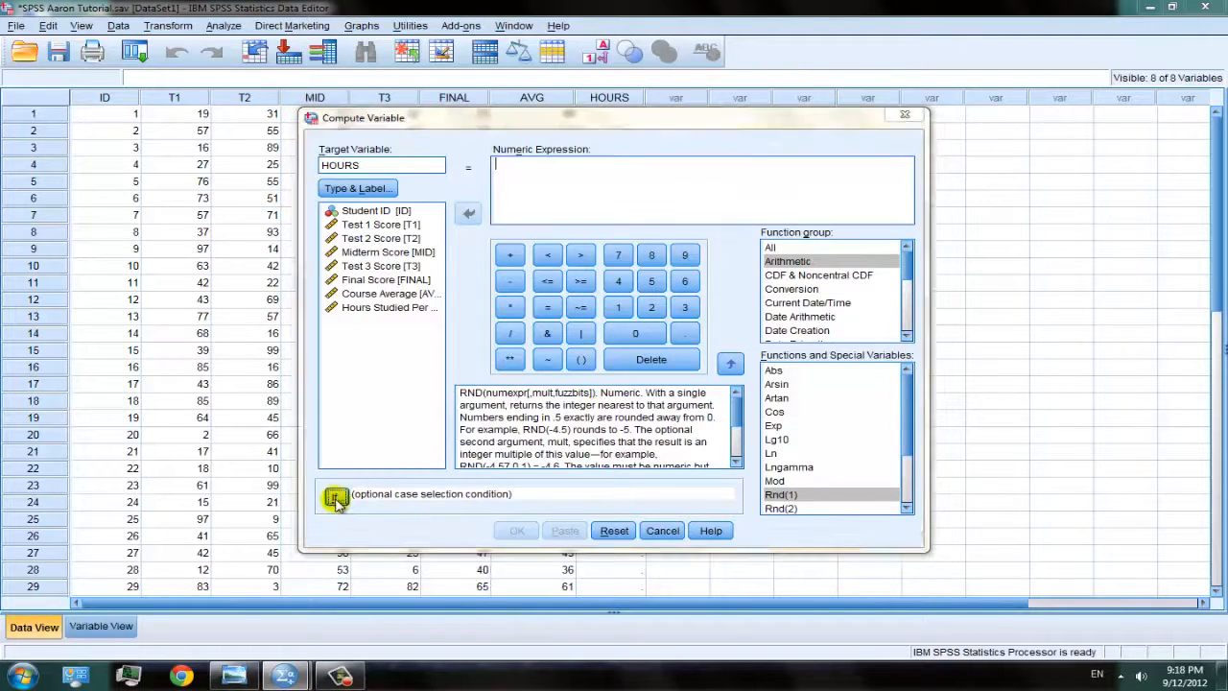
Step: Restrict the HOURS computation to cases that satisfy the condition AVG >= 60
click(336, 498)
click(498, 179)
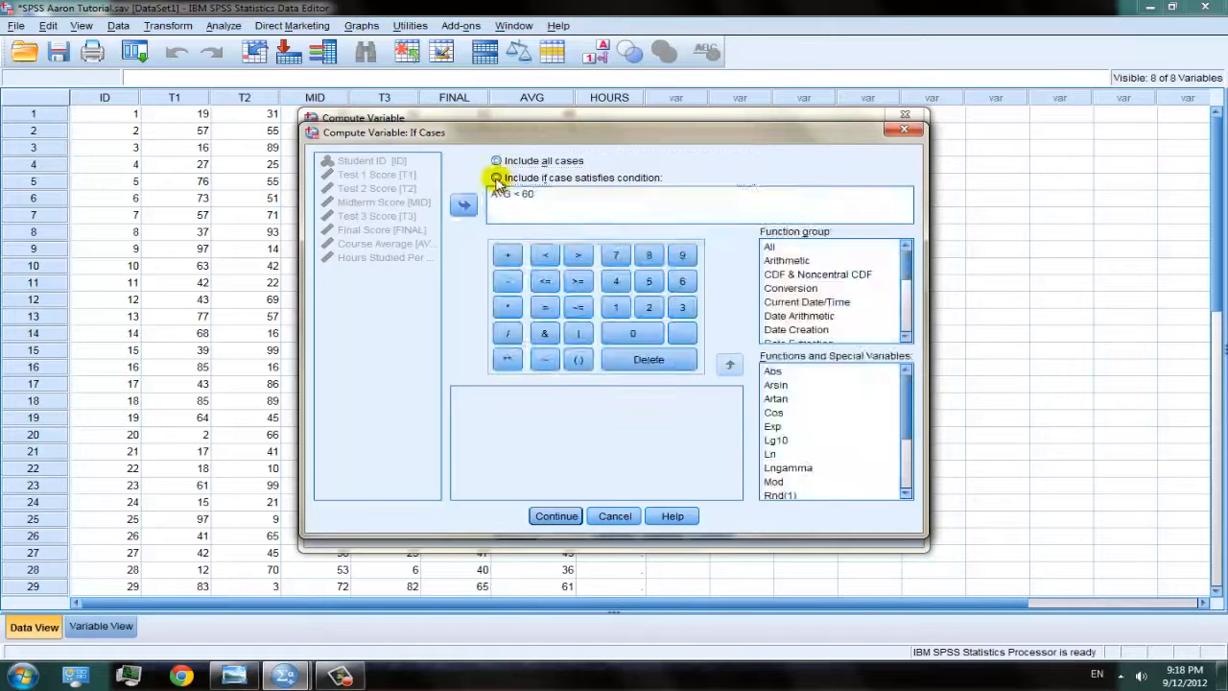
drag(542, 194, 498, 194)
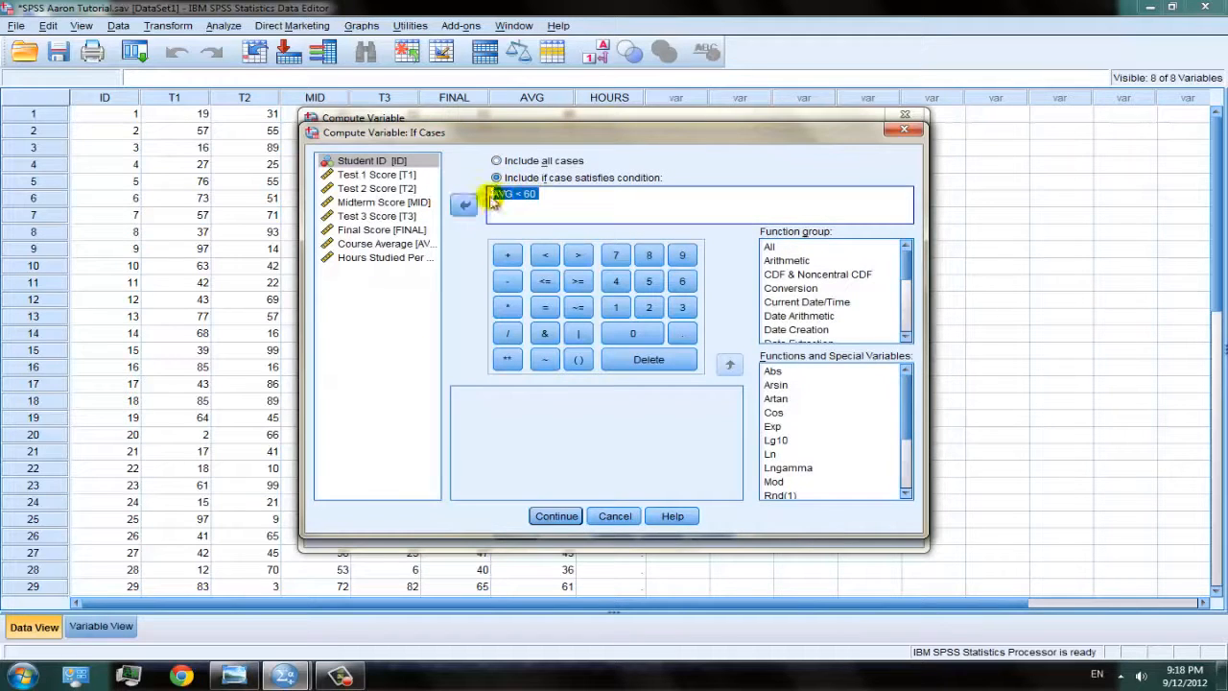
text(AVG)
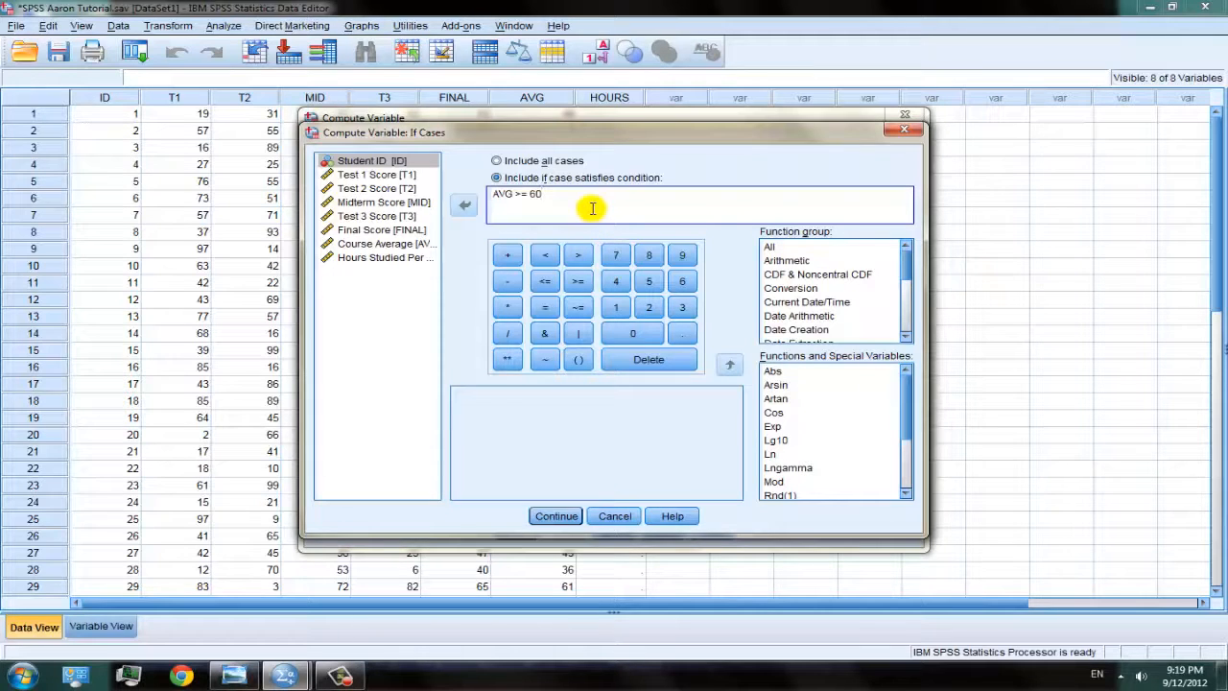
click(558, 518)
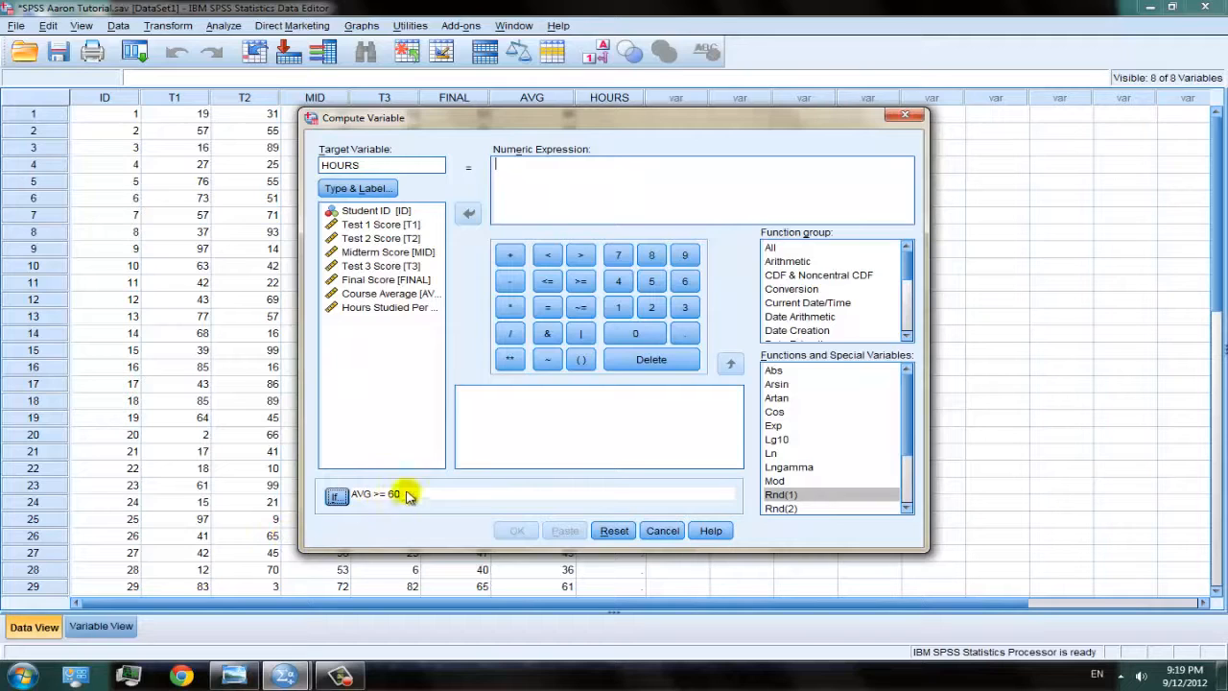
Step: Insert the Rv.Uniform function from the Random Numbers group into the numeric expression for HOURS
click(526, 165)
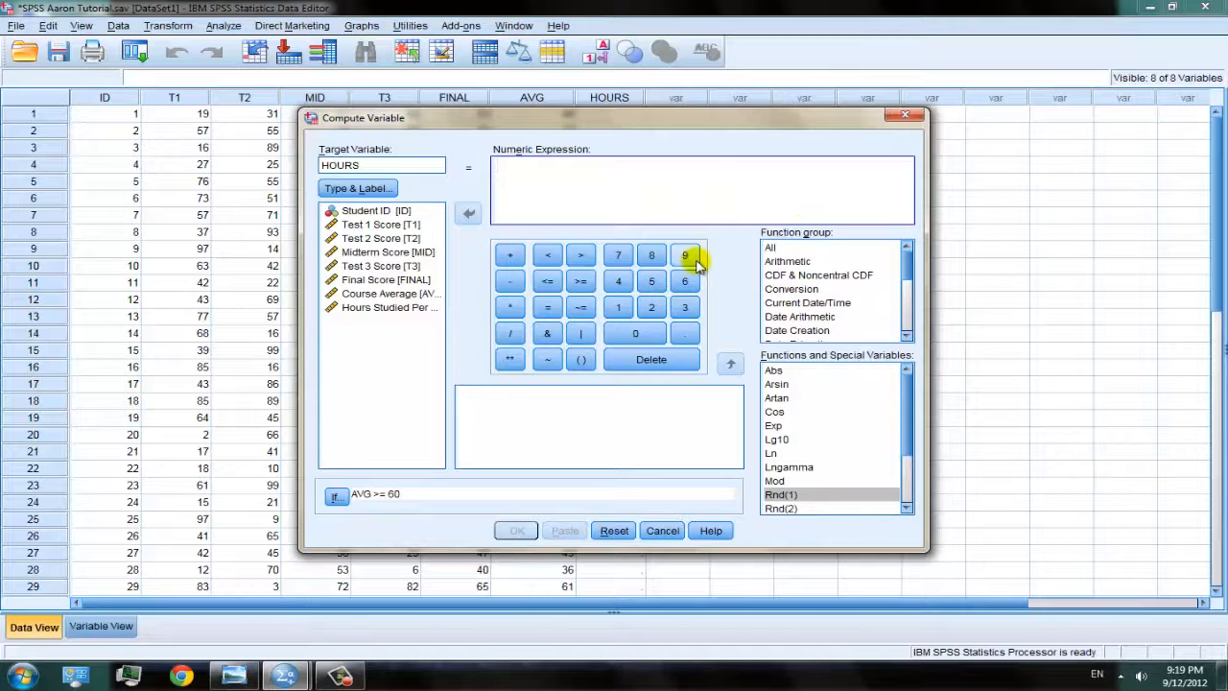
drag(908, 418, 901, 503)
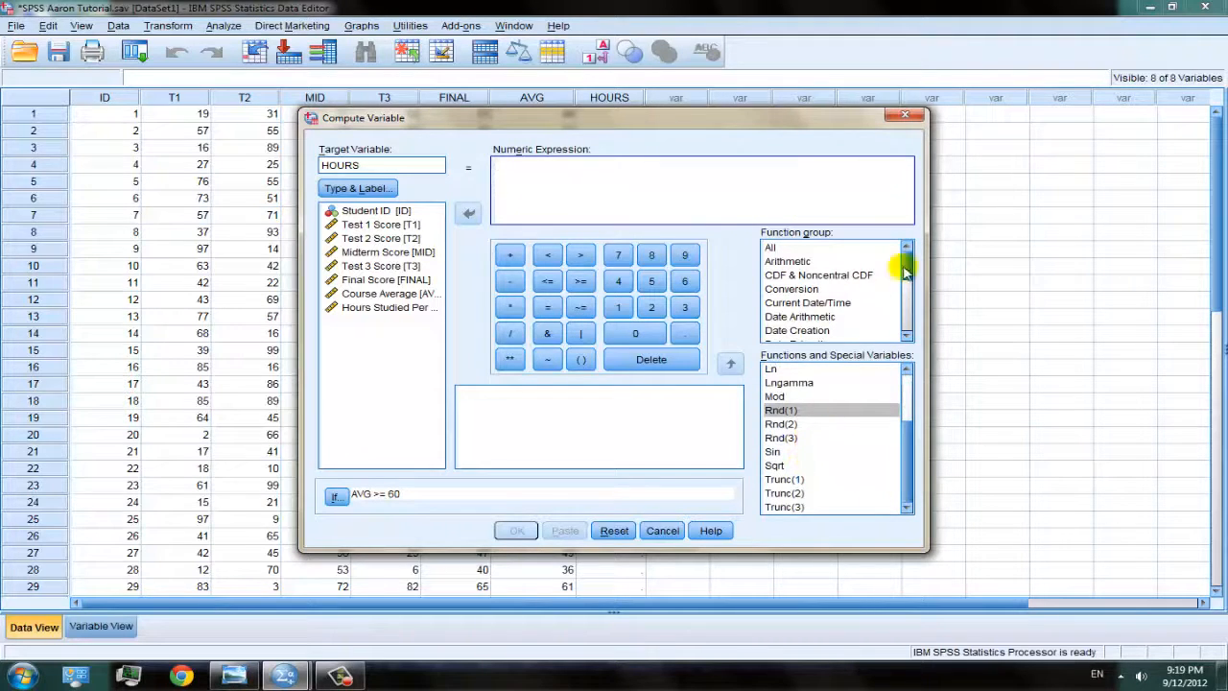
drag(907, 263, 903, 300)
click(835, 288)
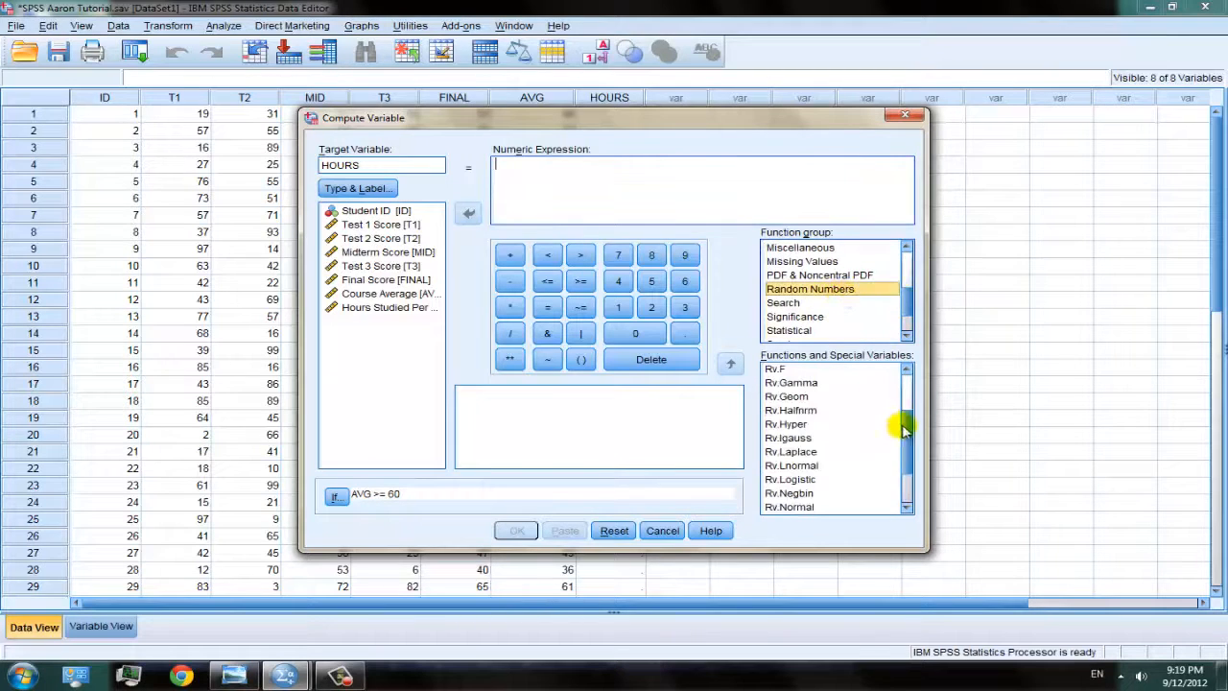
drag(905, 422, 902, 484)
click(817, 493)
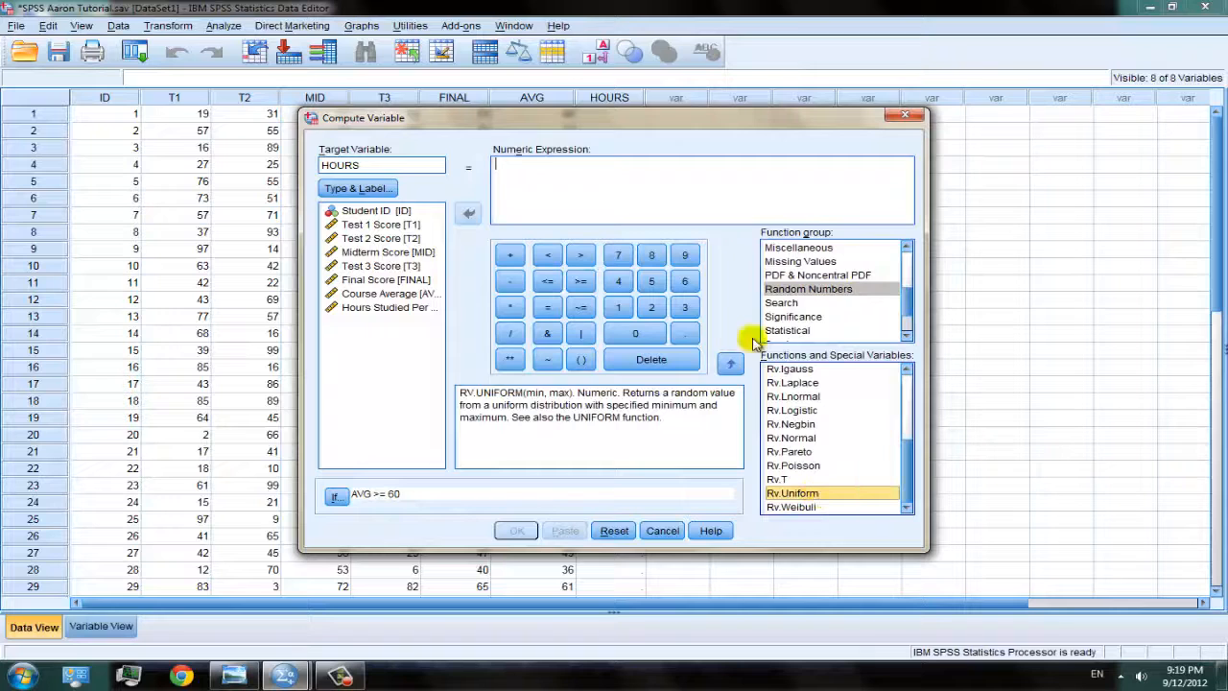
click(729, 363)
Step: Complete the numeric expression for HOURS as TRUNC(RV.UNIFORM(5,9))
text(5)
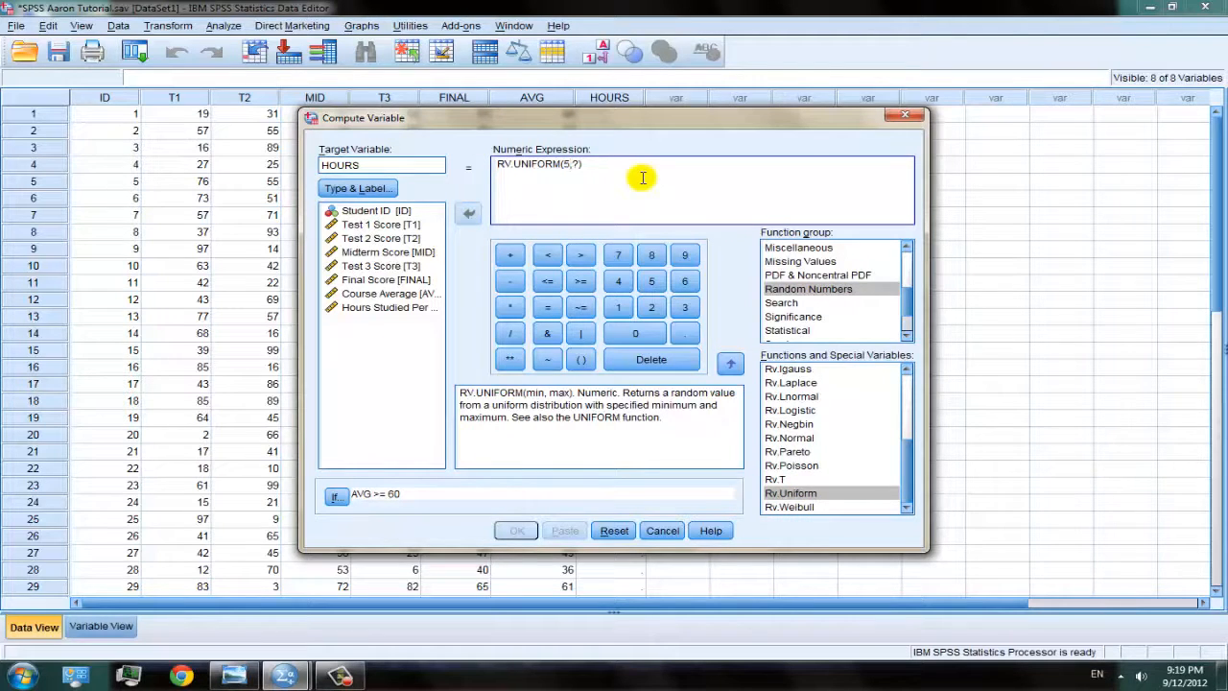
key(BackSpace)
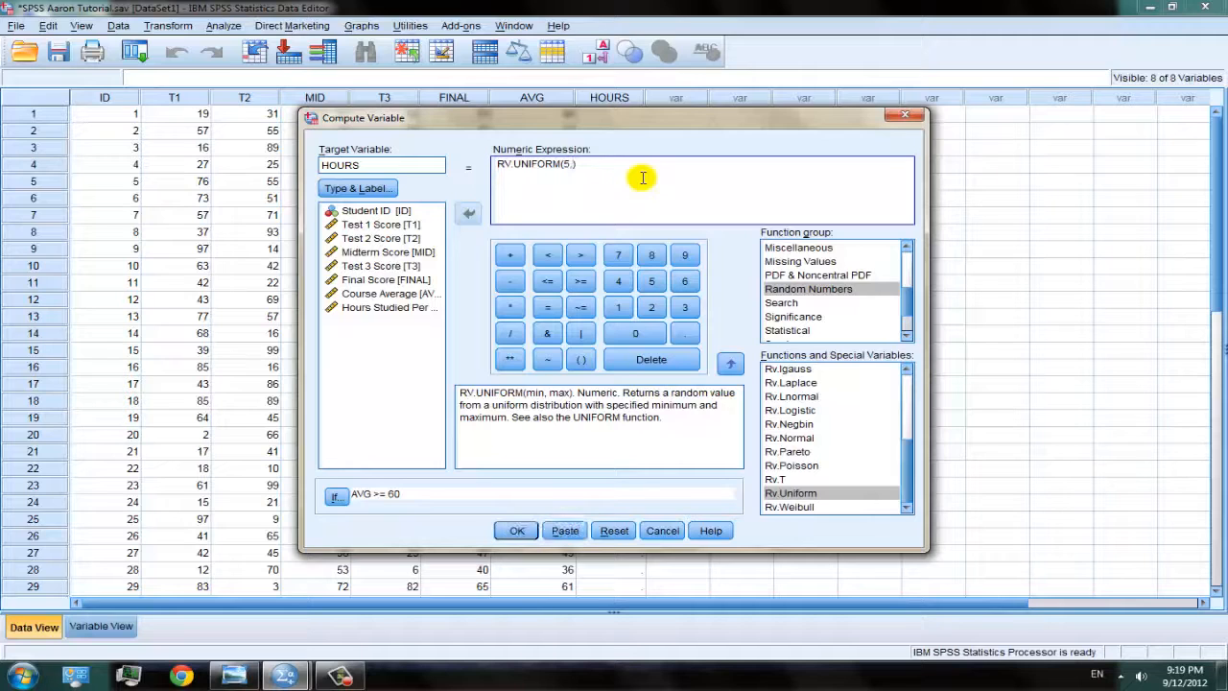
text(11)
key(BackSpace)
key(BackSpace)
text(TRUNC()
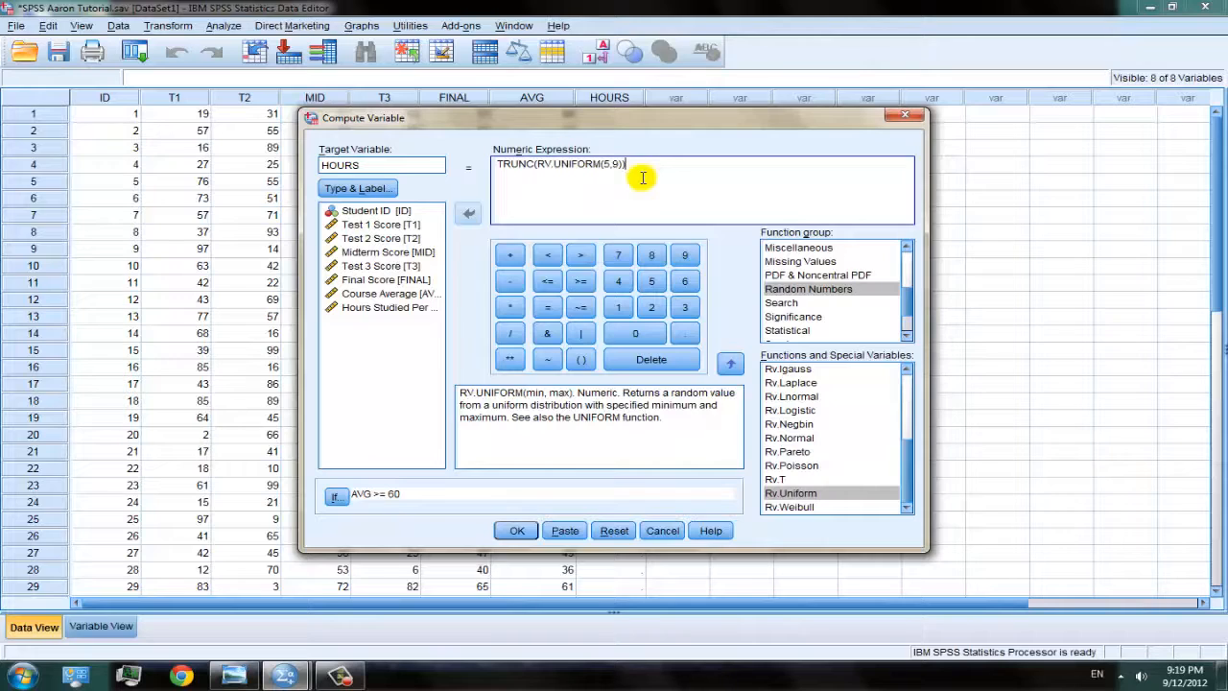
text())
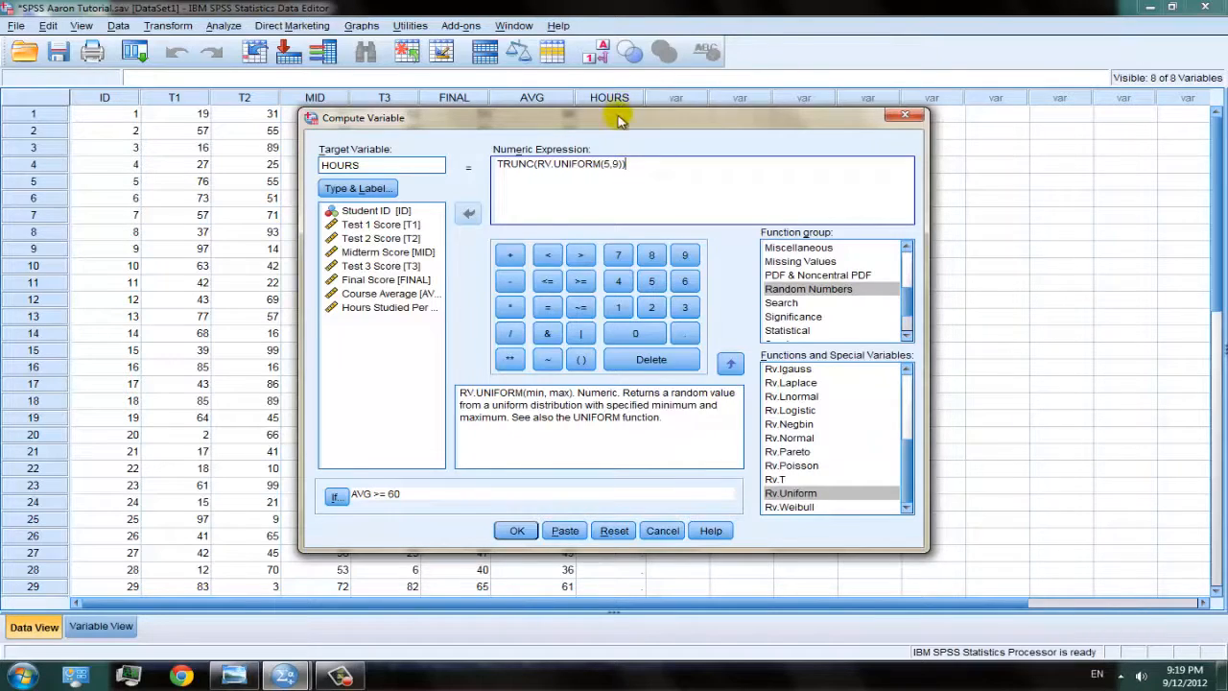
Step: Run the computation, accept changing the existing HOURS variable, and minimize the output window to check the HOURS column
drag(620, 117, 666, 82)
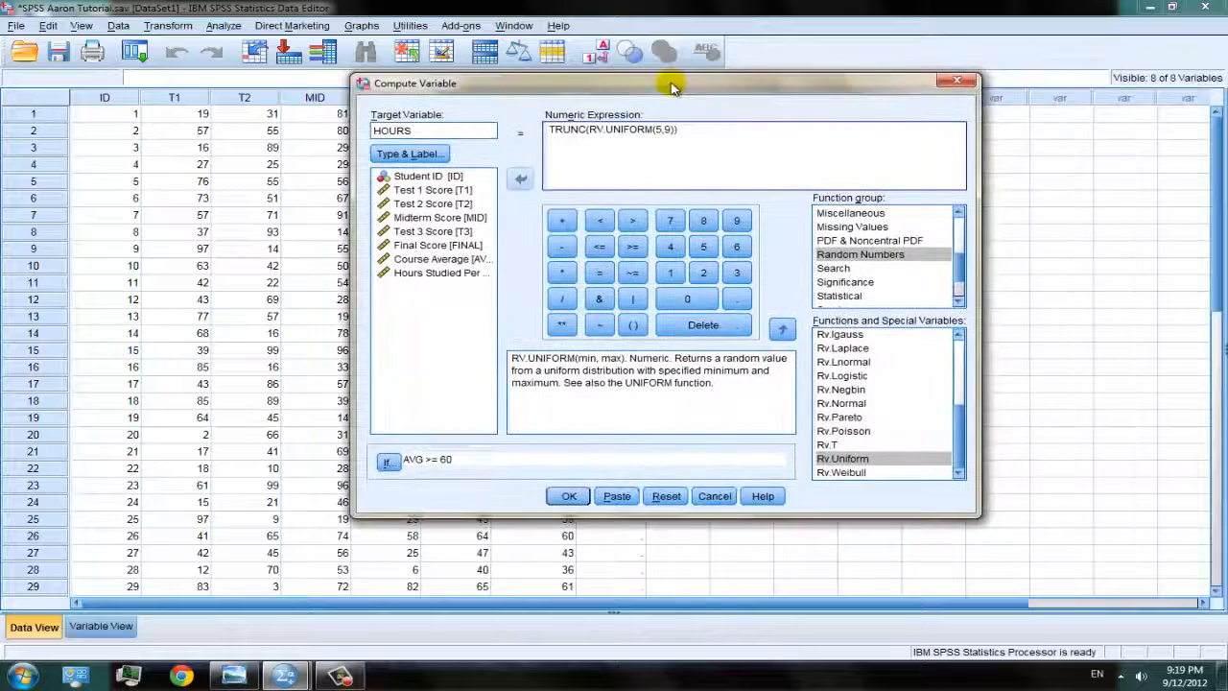
click(569, 496)
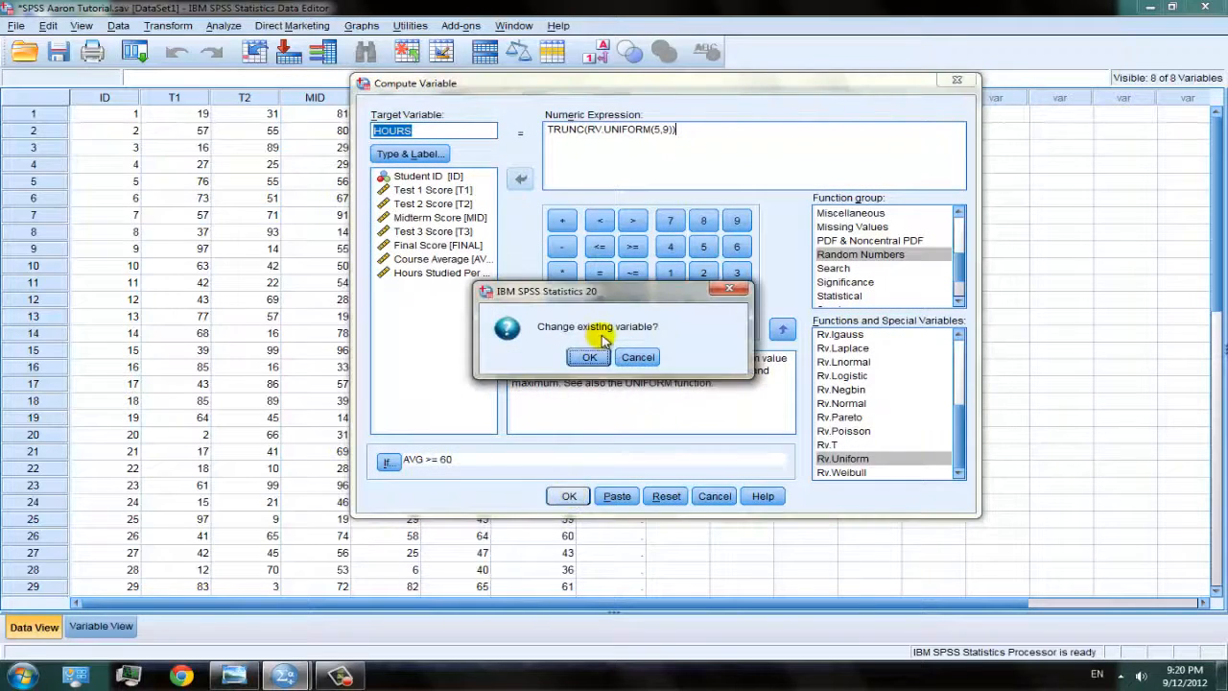
click(585, 357)
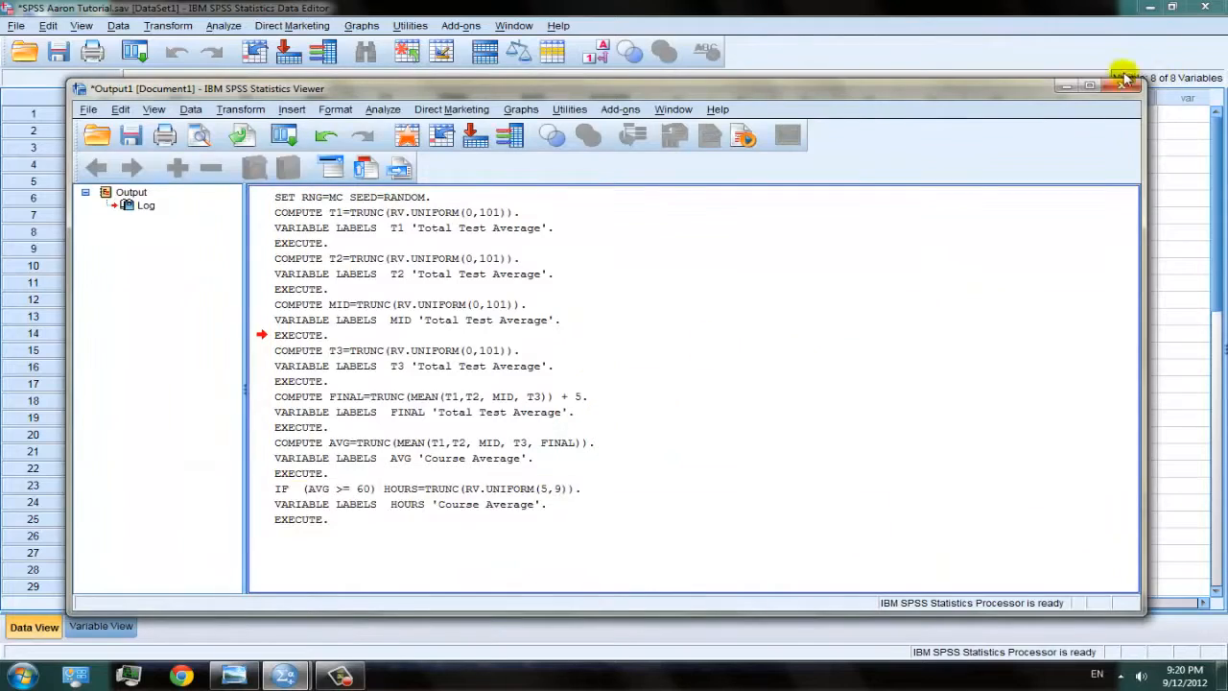
click(1068, 87)
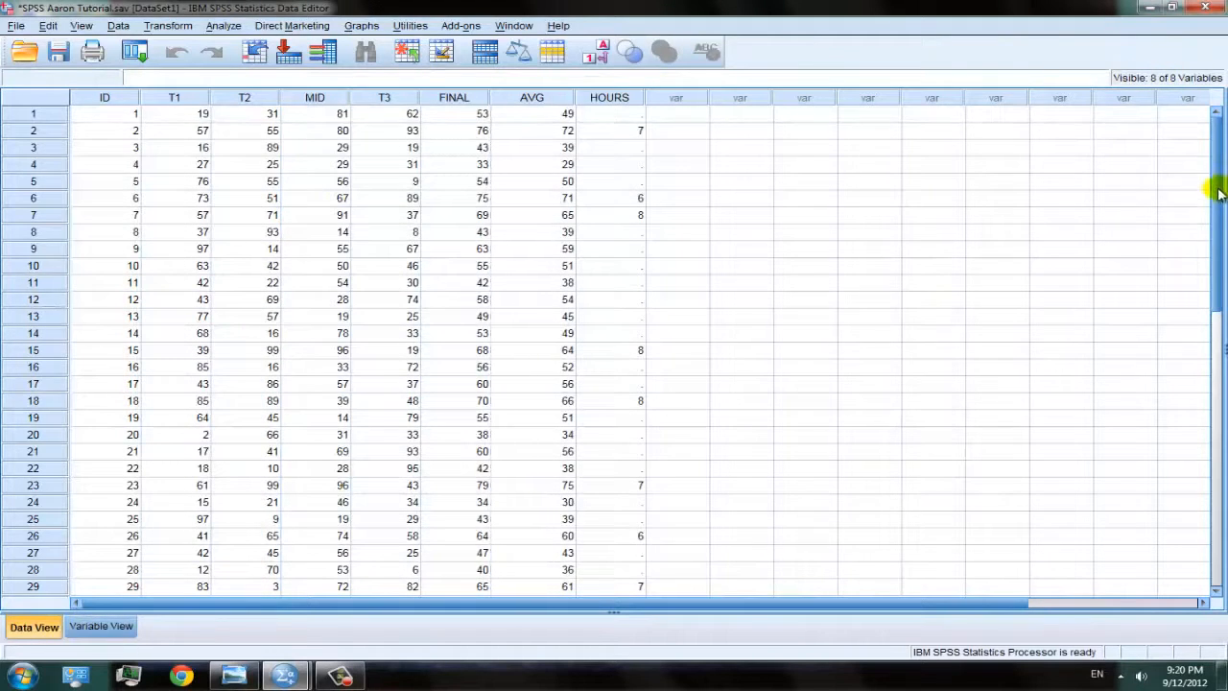
drag(1214, 186, 1201, 149)
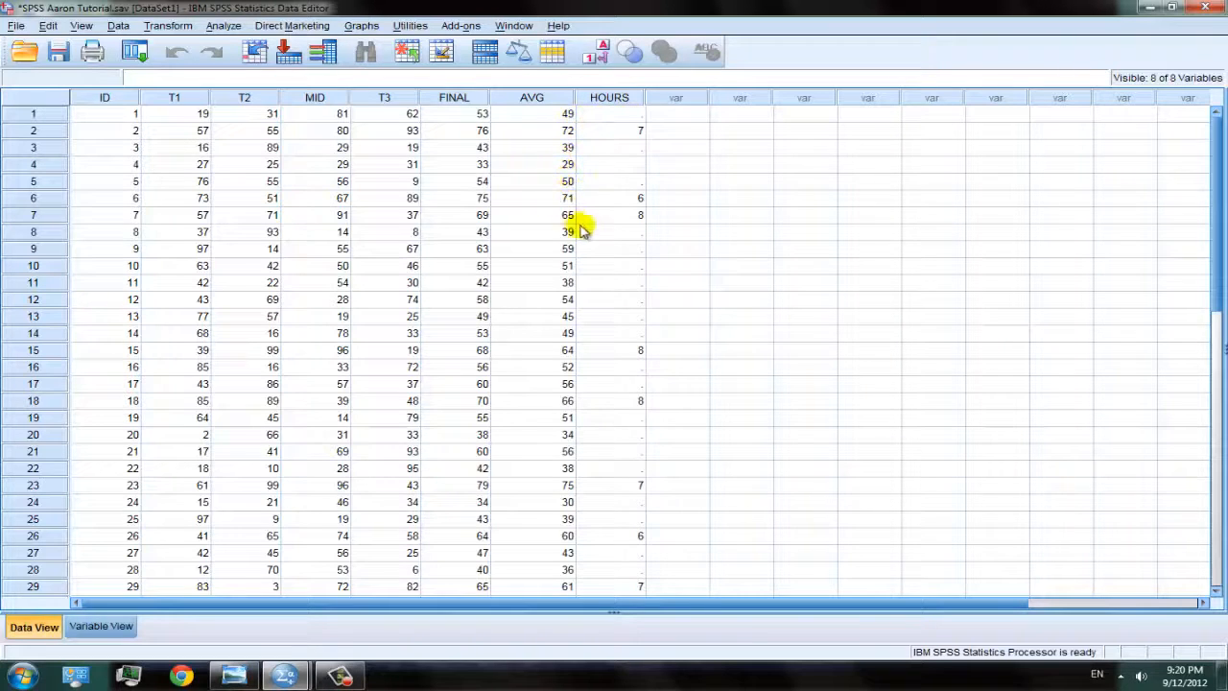
scroll(633, 316, down, 2)
scroll(663, 426, up, 2)
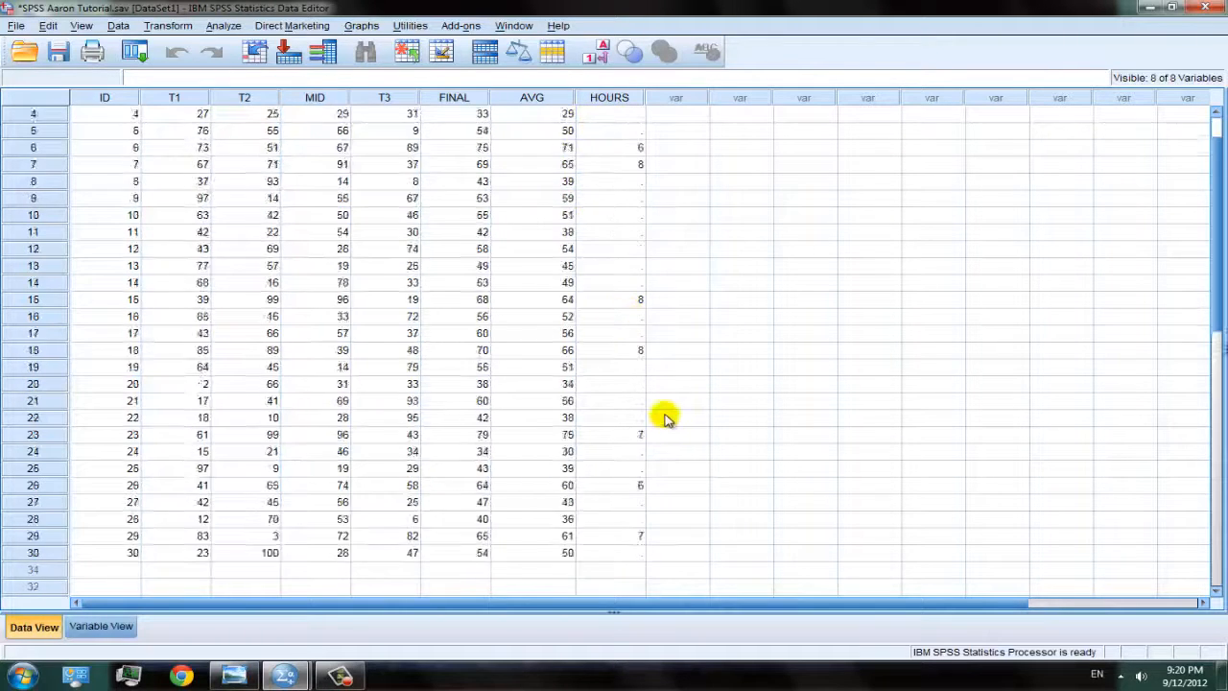
scroll(641, 383, down, 1)
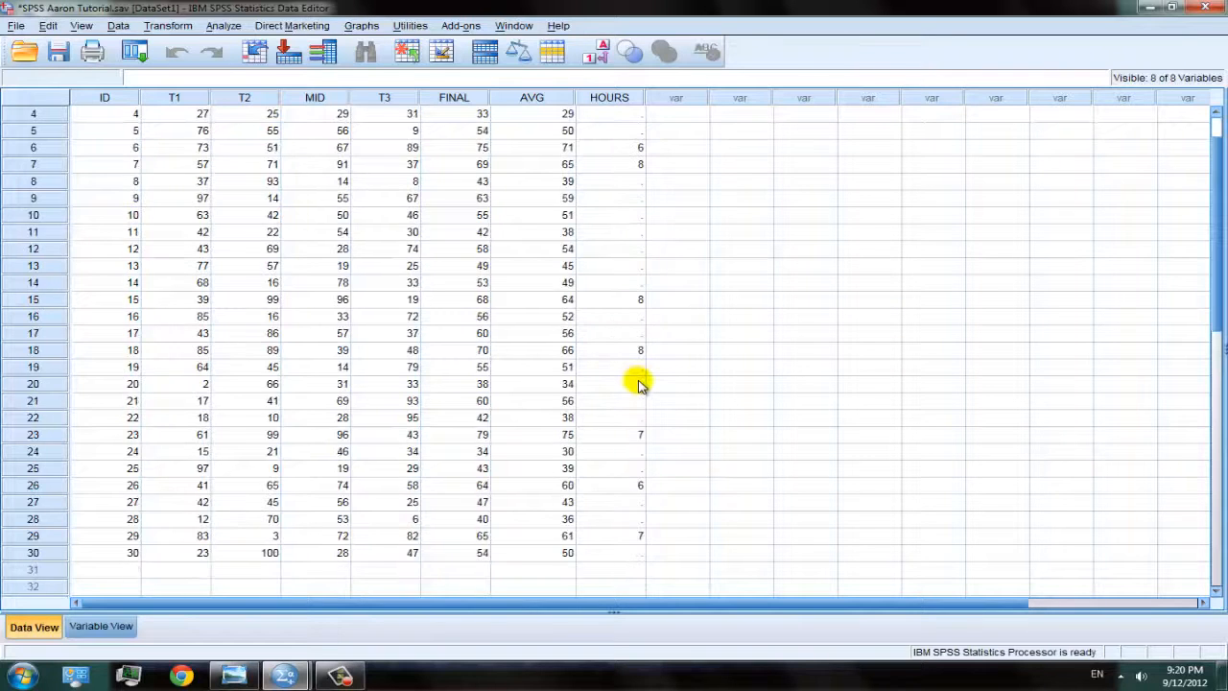
scroll(641, 383, up, 1)
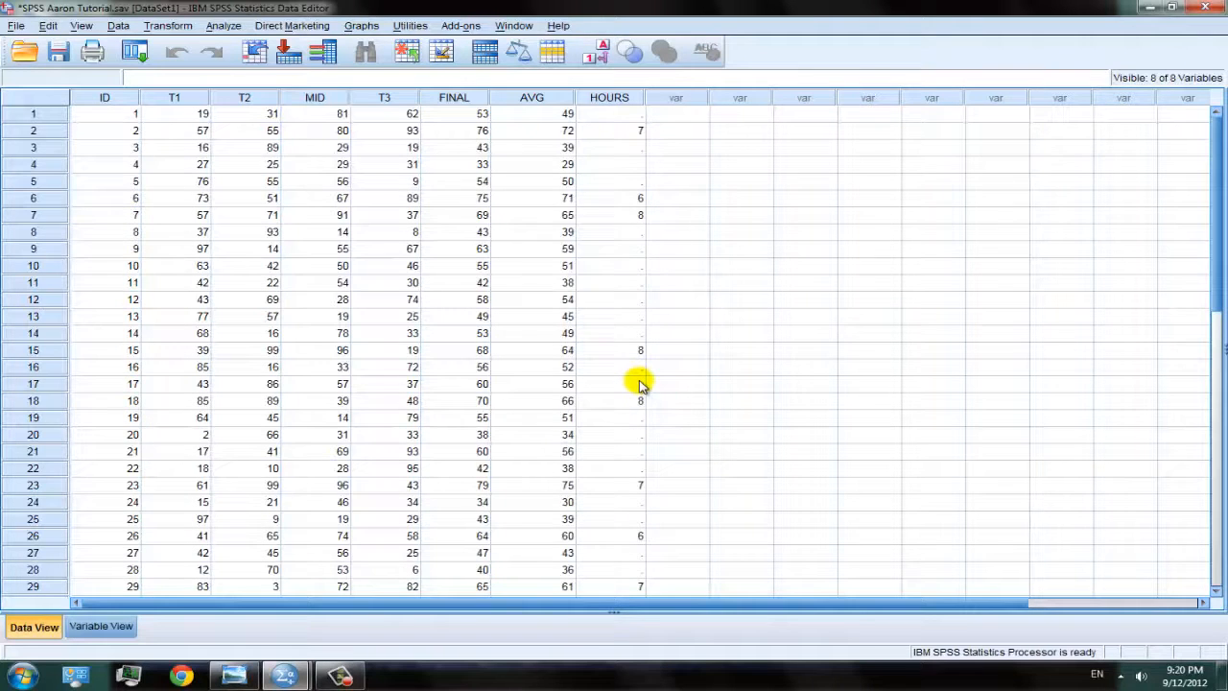
Step: Reopen the HOURS computation and change its case condition to AVG < 60
click(163, 26)
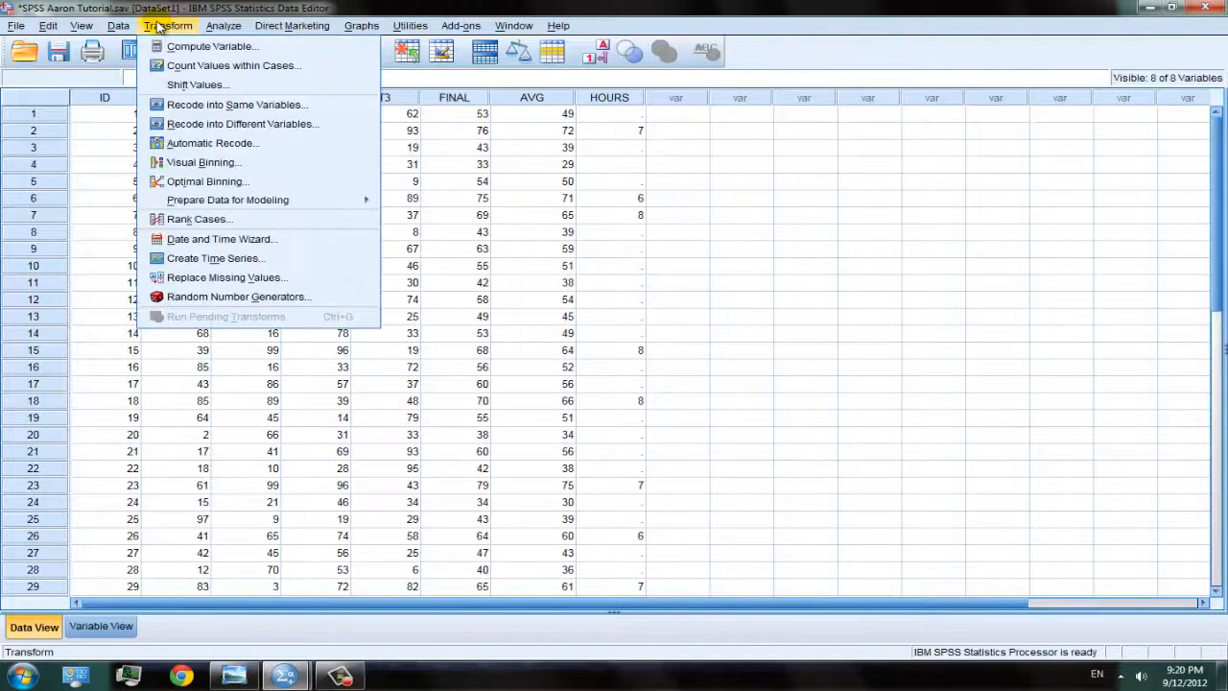
click(201, 56)
drag(627, 121, 880, 94)
click(583, 463)
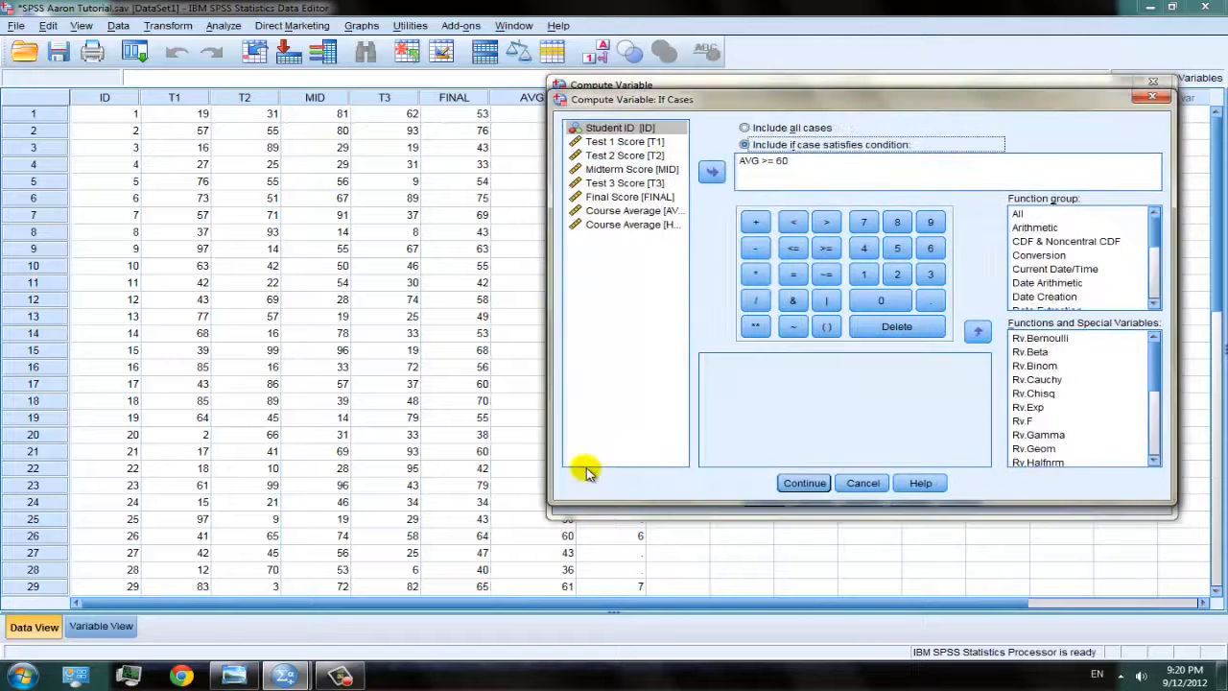
double_click(771, 160)
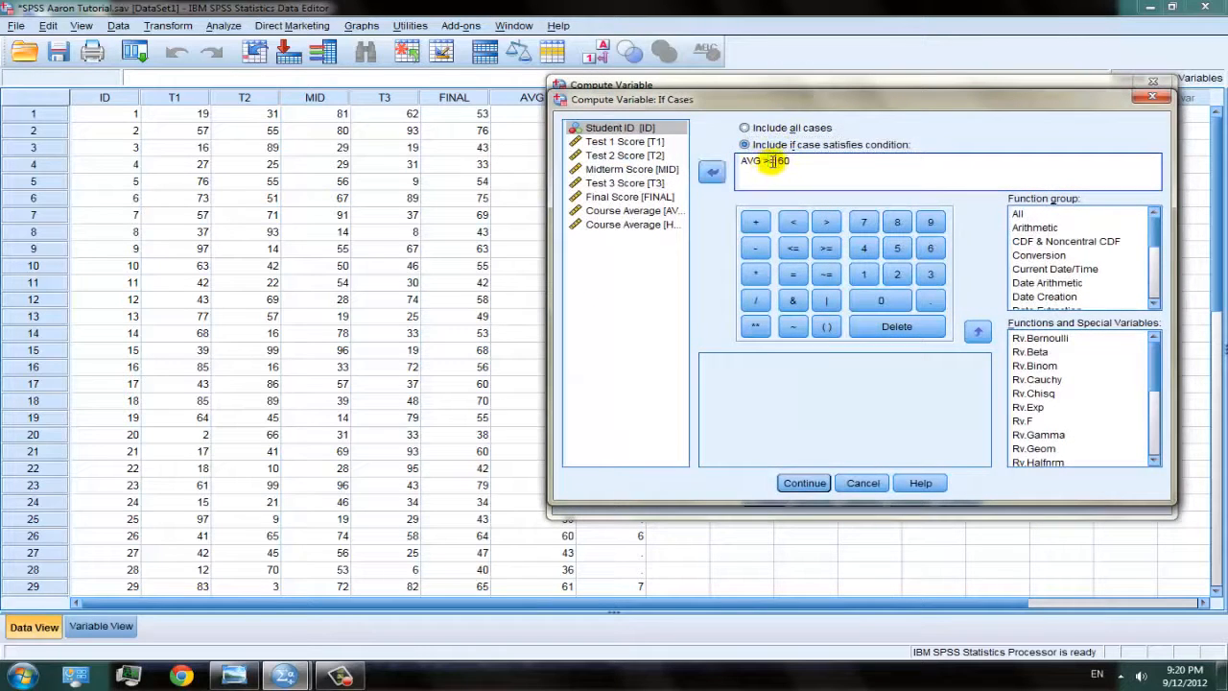
text(<)
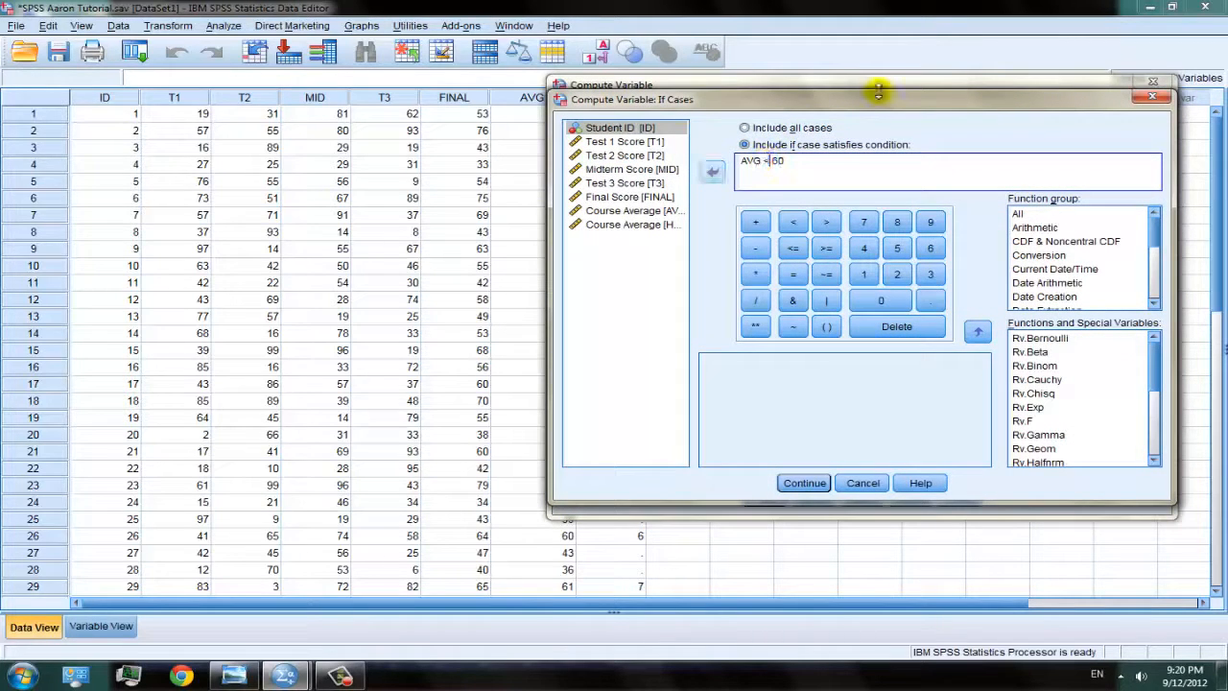
click(810, 483)
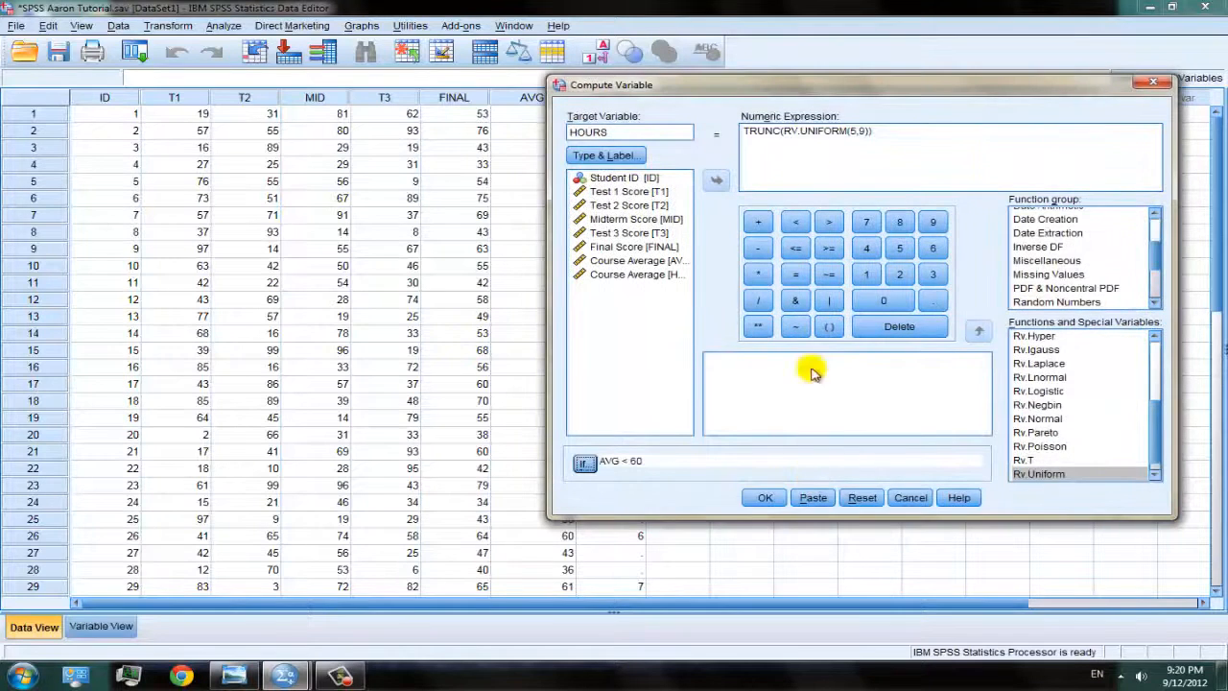
Step: Change the numeric expression for HOURS to TRUNC(RV.UNIFORM(0,5))
double_click(864, 132)
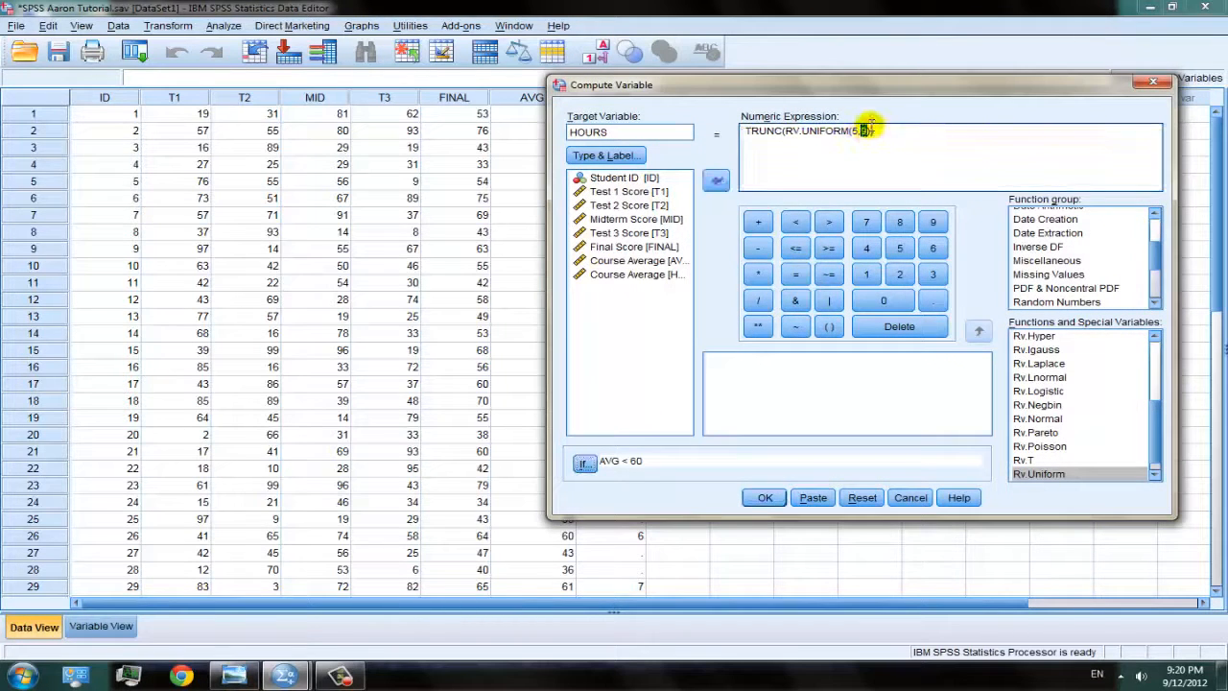
text(5)
double_click(855, 132)
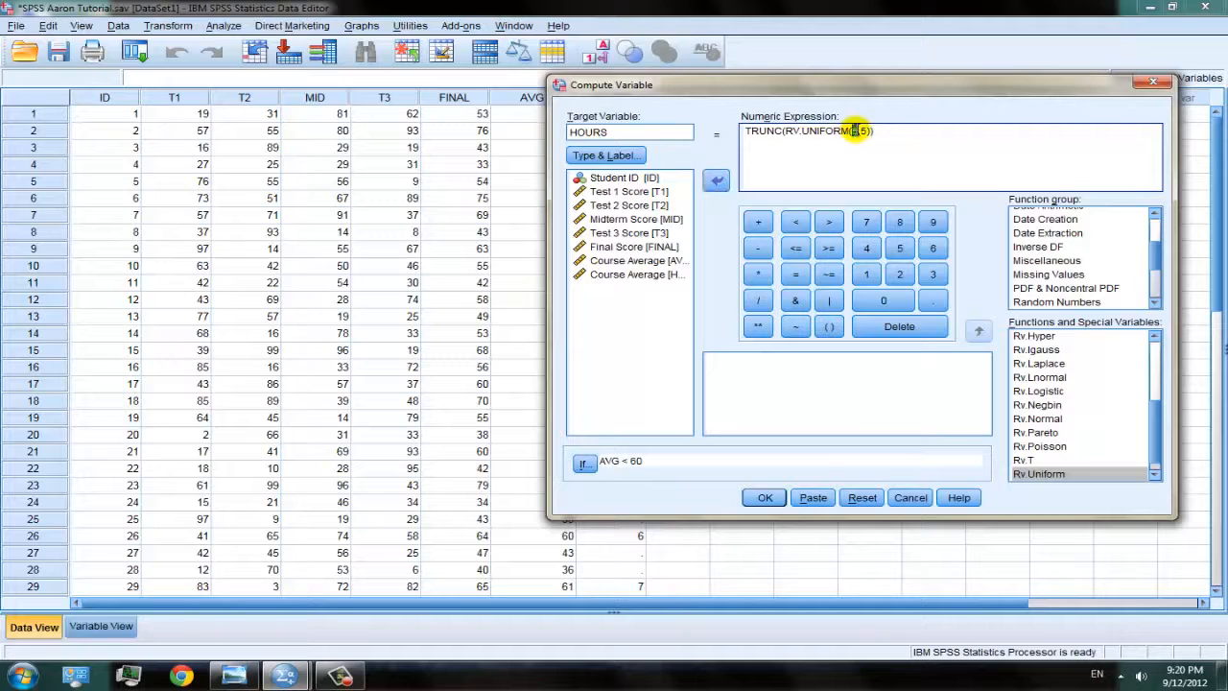
text(0)
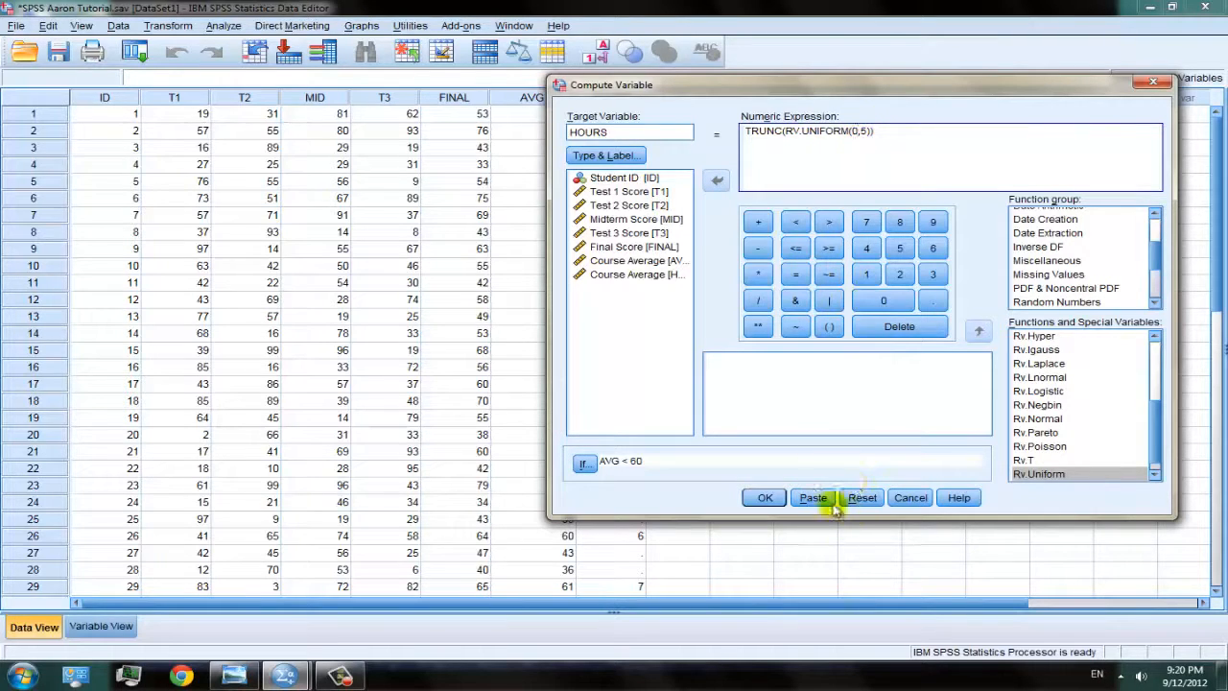
Step: Run the computation, accept changing the existing variable, and minimize the output window to check the HOURS column
click(765, 498)
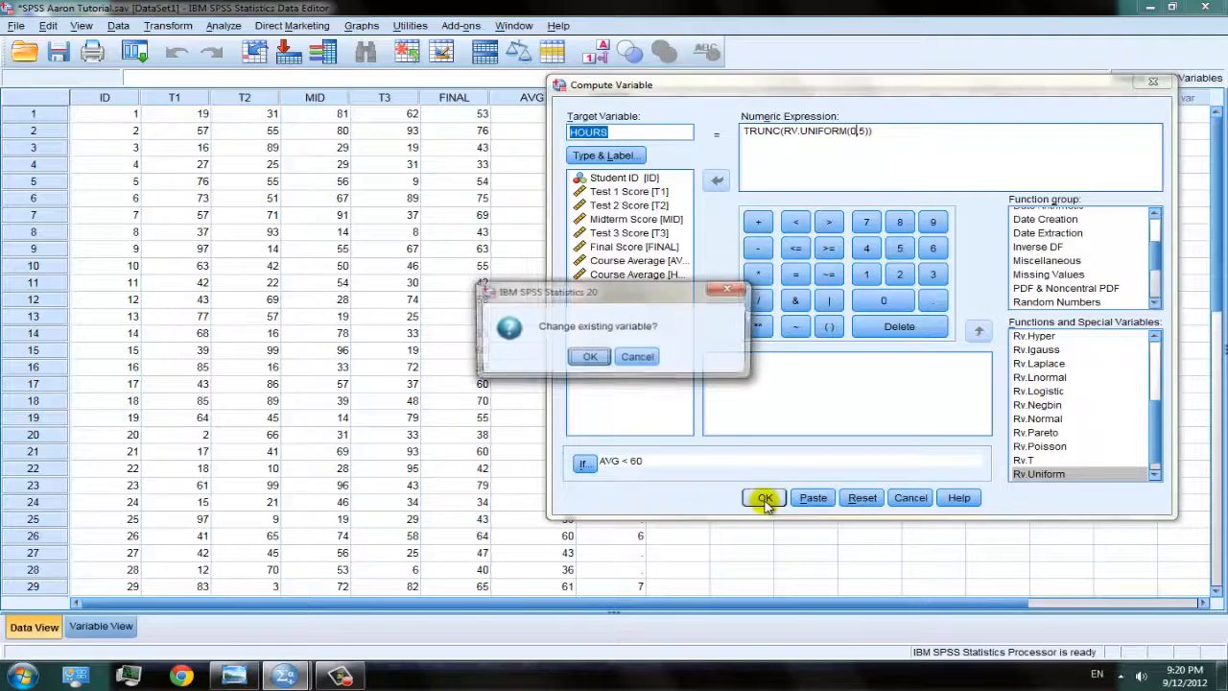
click(591, 359)
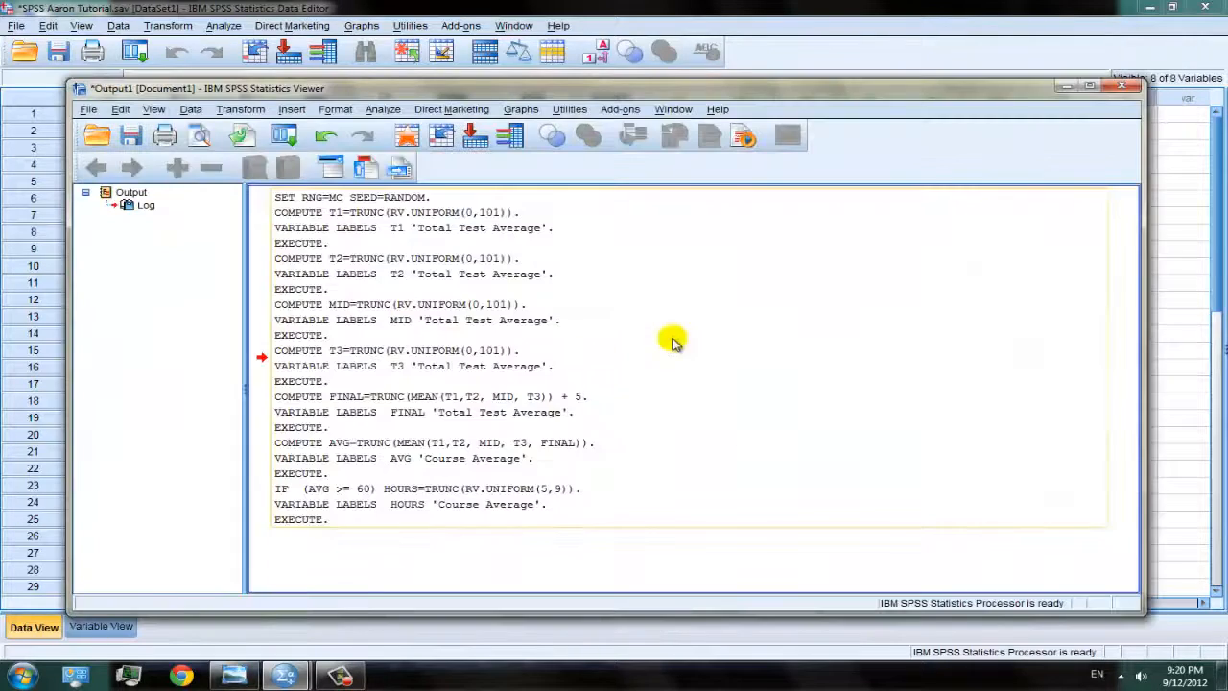
click(1064, 80)
drag(1213, 220, 1209, 150)
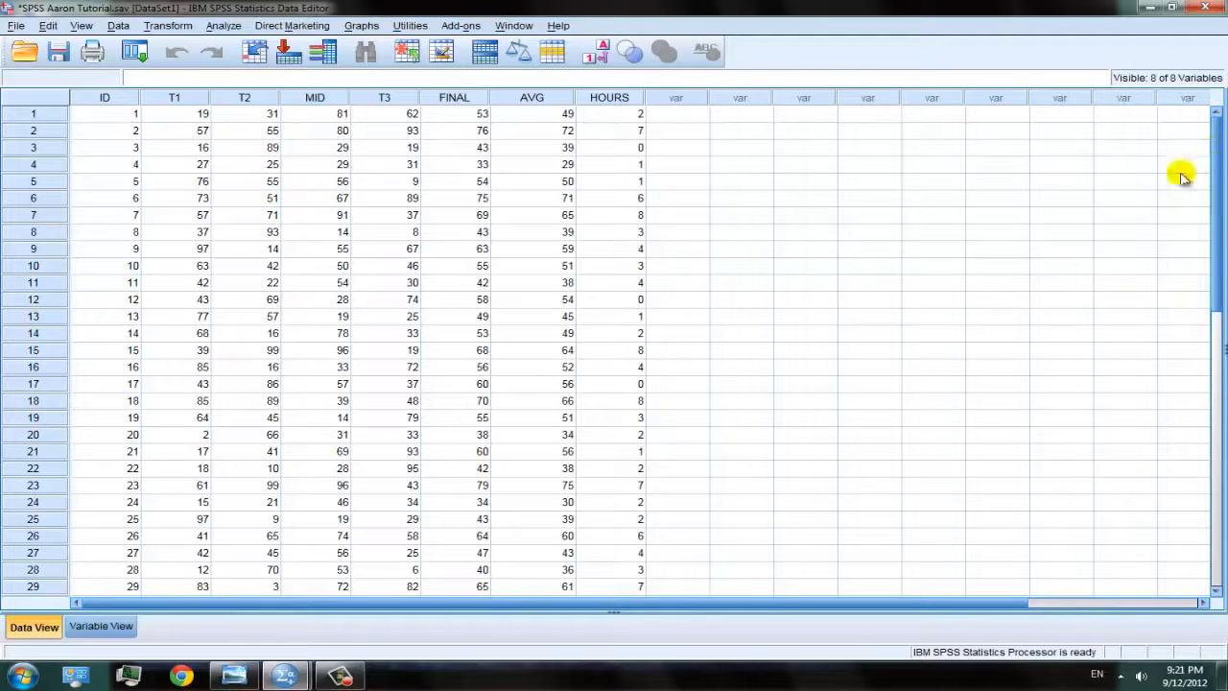
scroll(668, 370, down, 3)
scroll(674, 370, up, 2)
scroll(676, 370, up, 1)
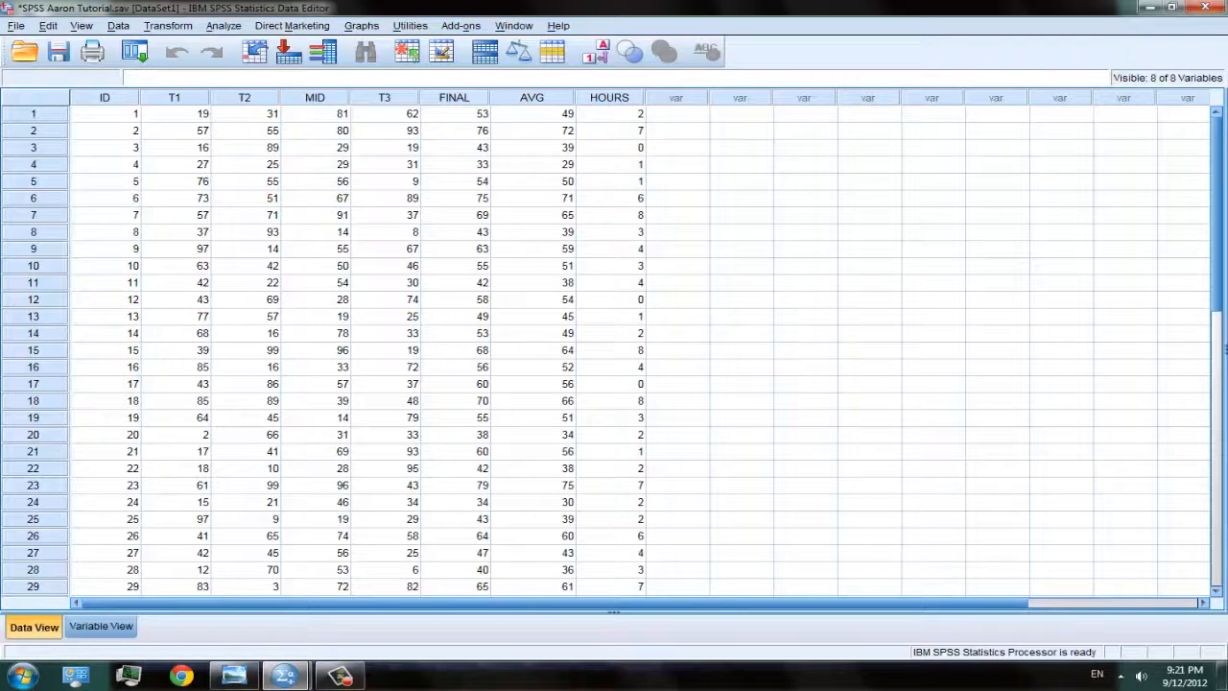
click(233, 26)
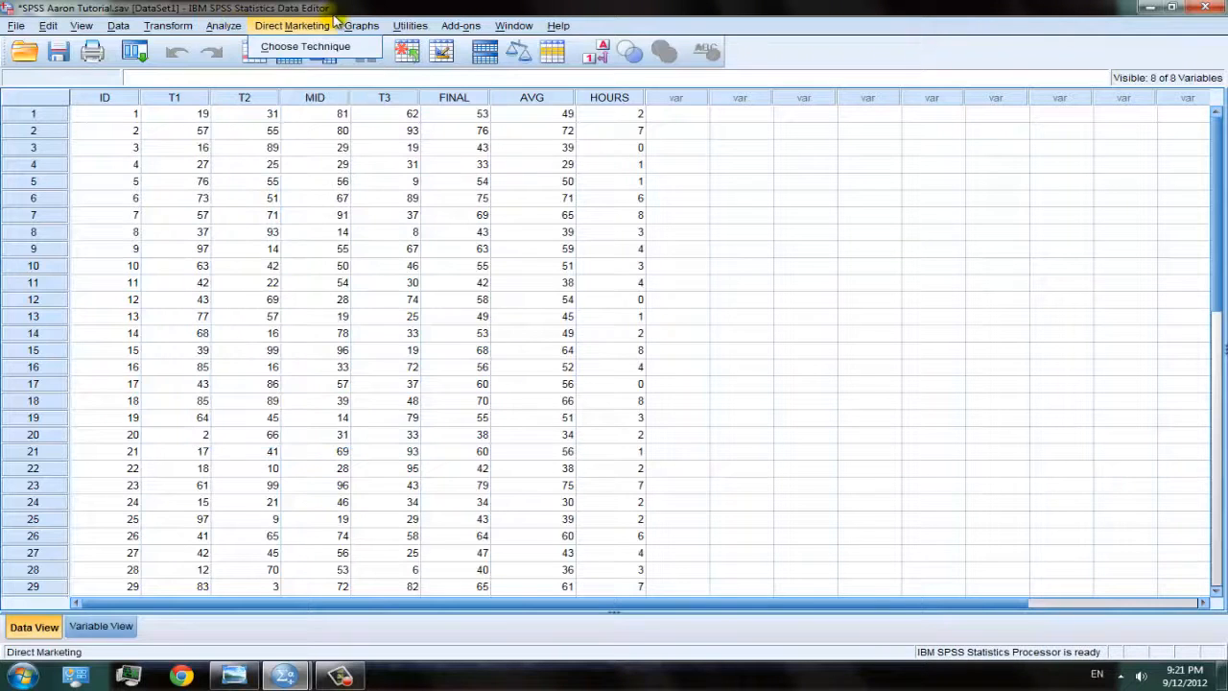
click(379, 11)
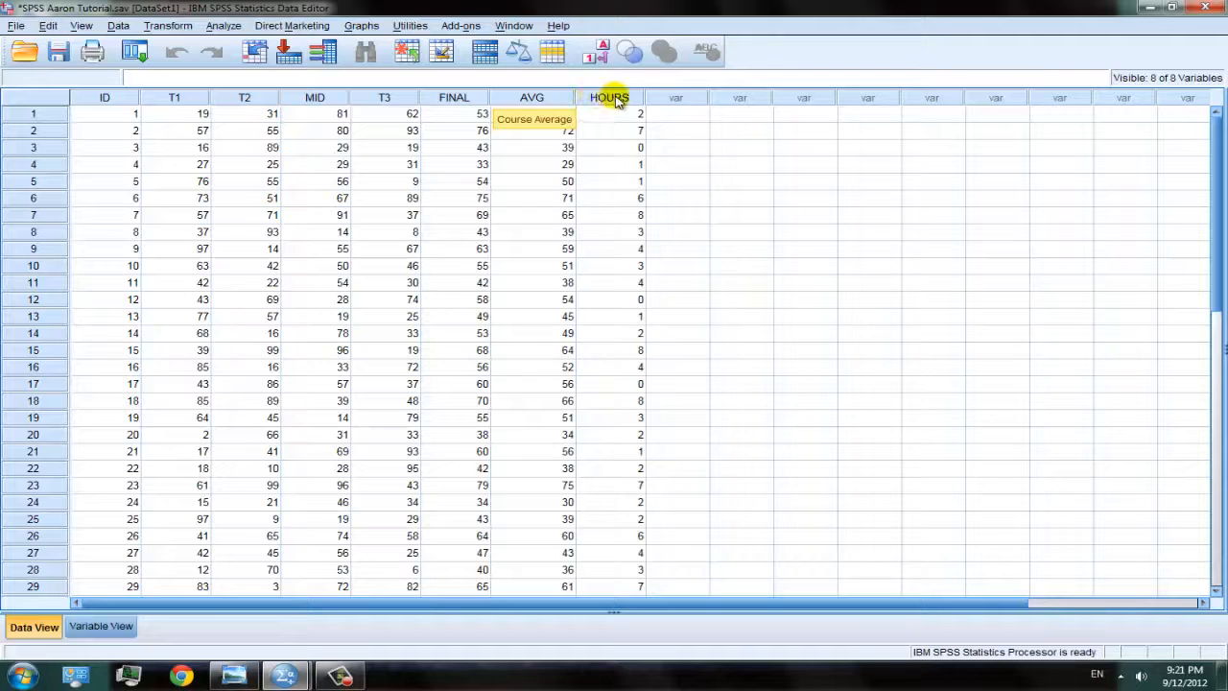
Step: Change the label of the HOURS variable to "Hours Studied Per Week" and return to the data view
click(101, 628)
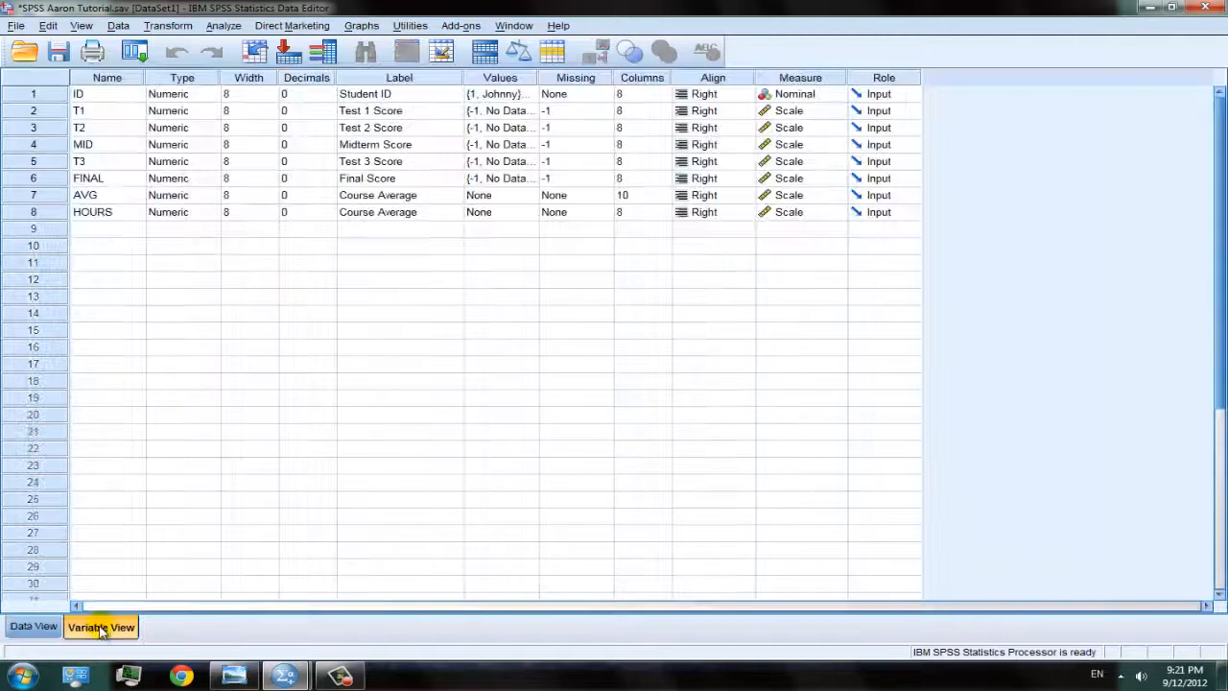
click(432, 212)
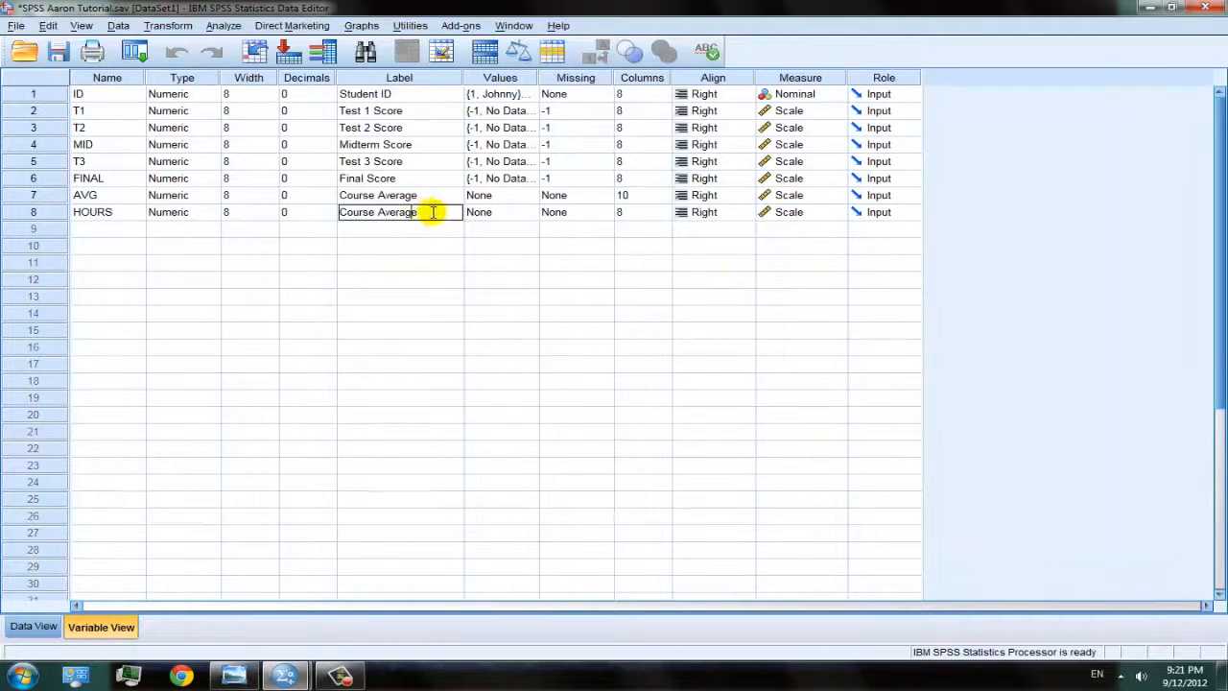
drag(431, 212, 164, 211)
key(BackSpace)
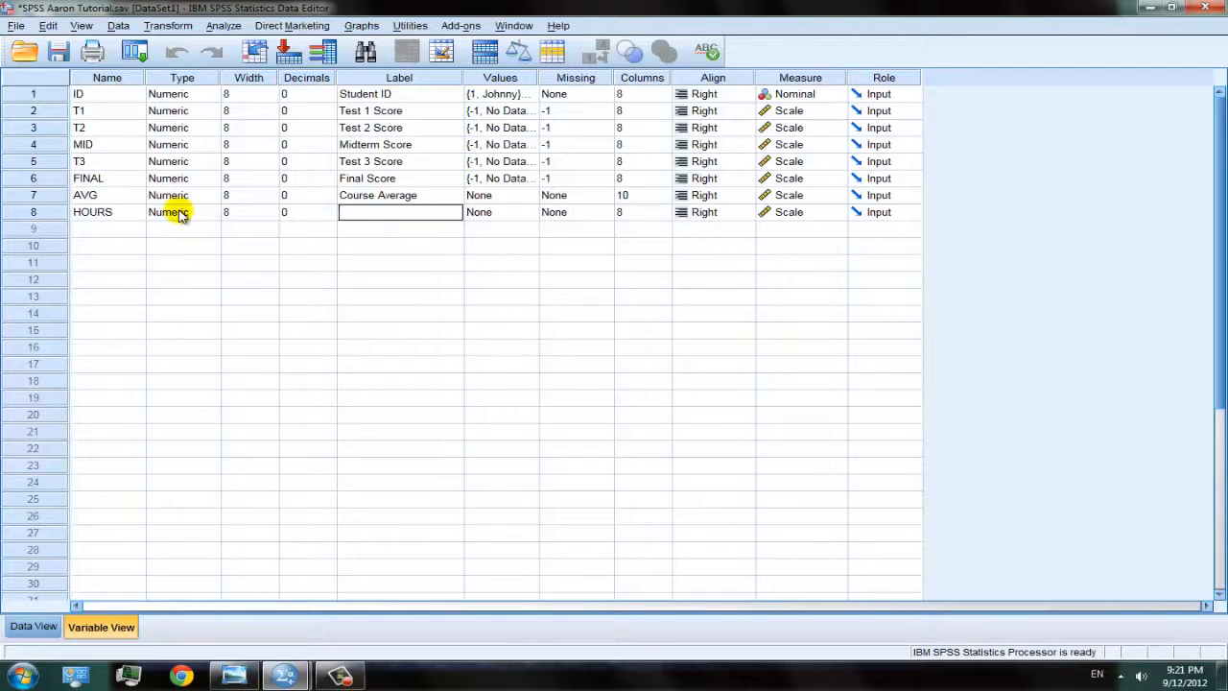
text(Hours Studied per)
key(BackSpace)
key(BackSpace)
text(Week)
key(Return)
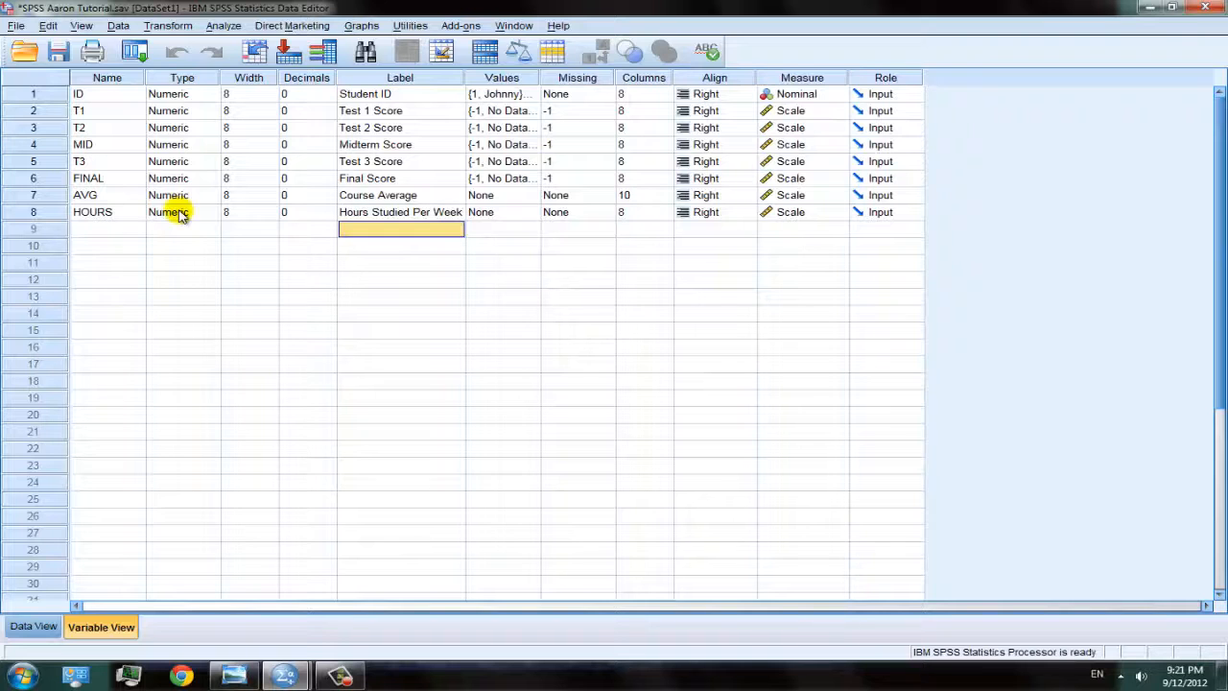
click(114, 230)
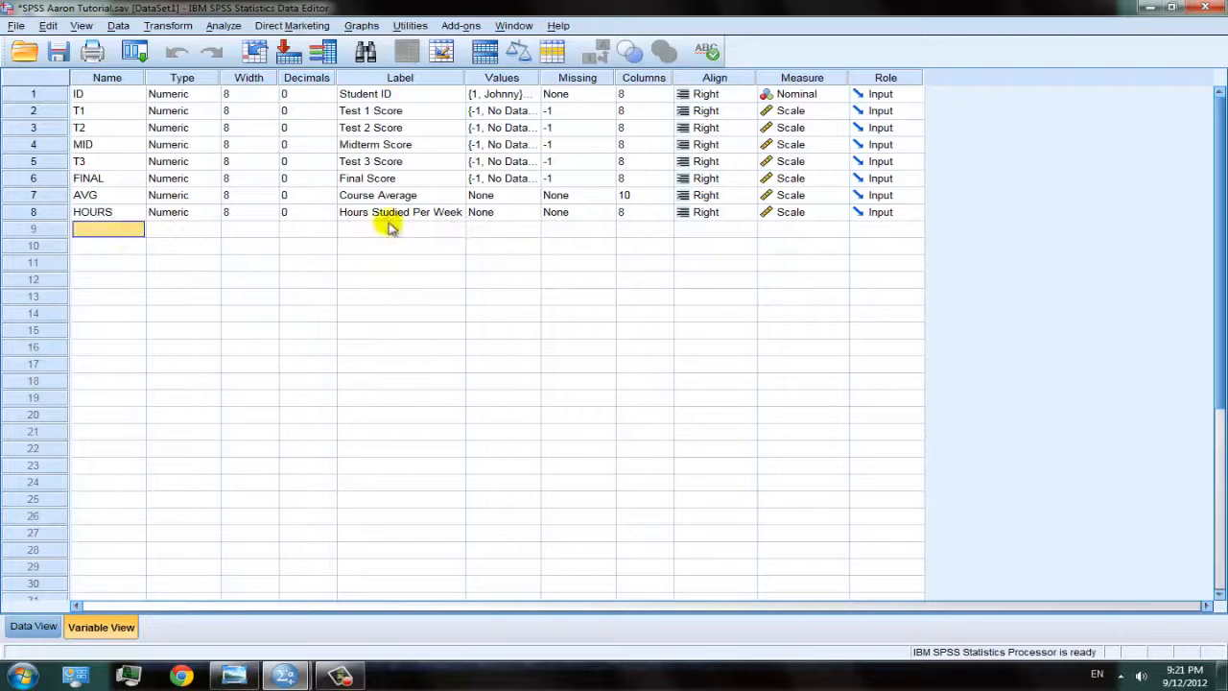
click(37, 626)
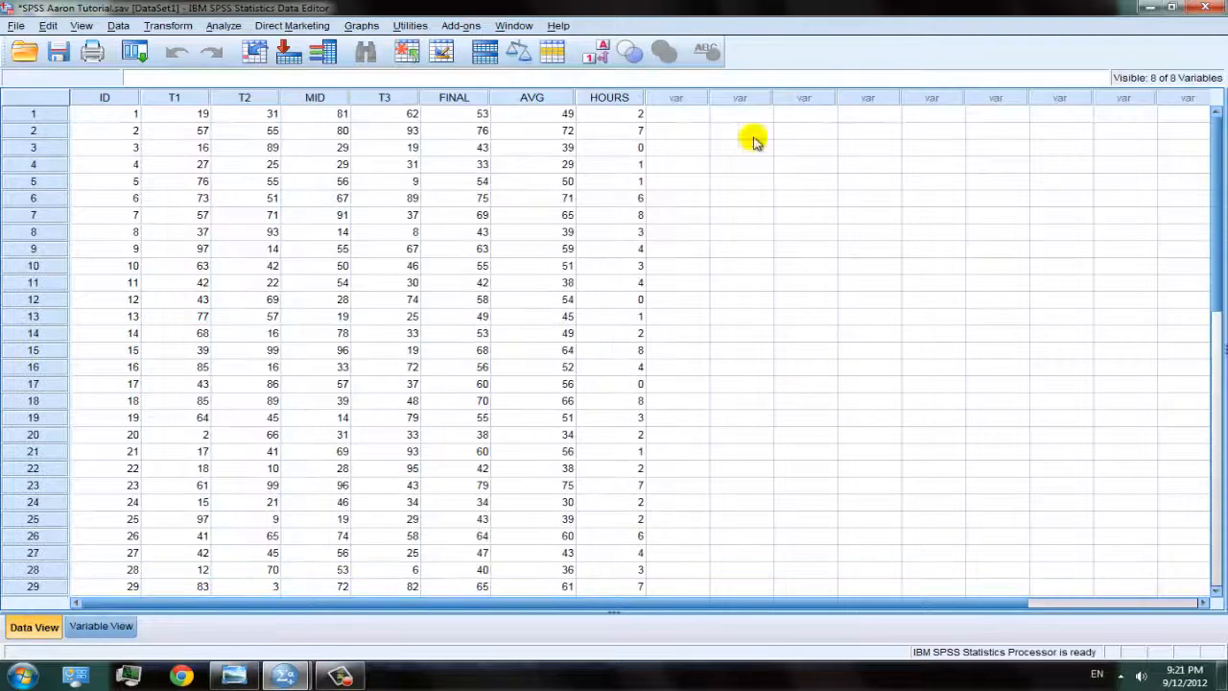
mouse_move(623, 103)
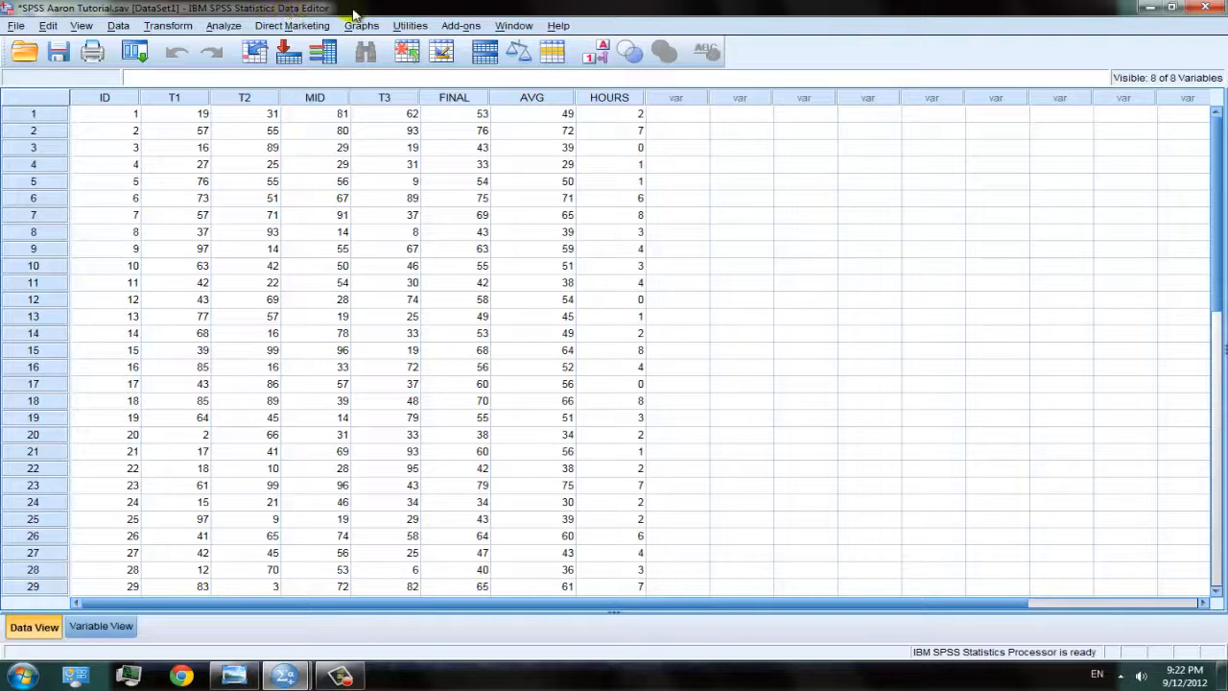
Step: Set up a Frequencies analysis of Test 1 Score [T1] and open its statistics options
click(224, 26)
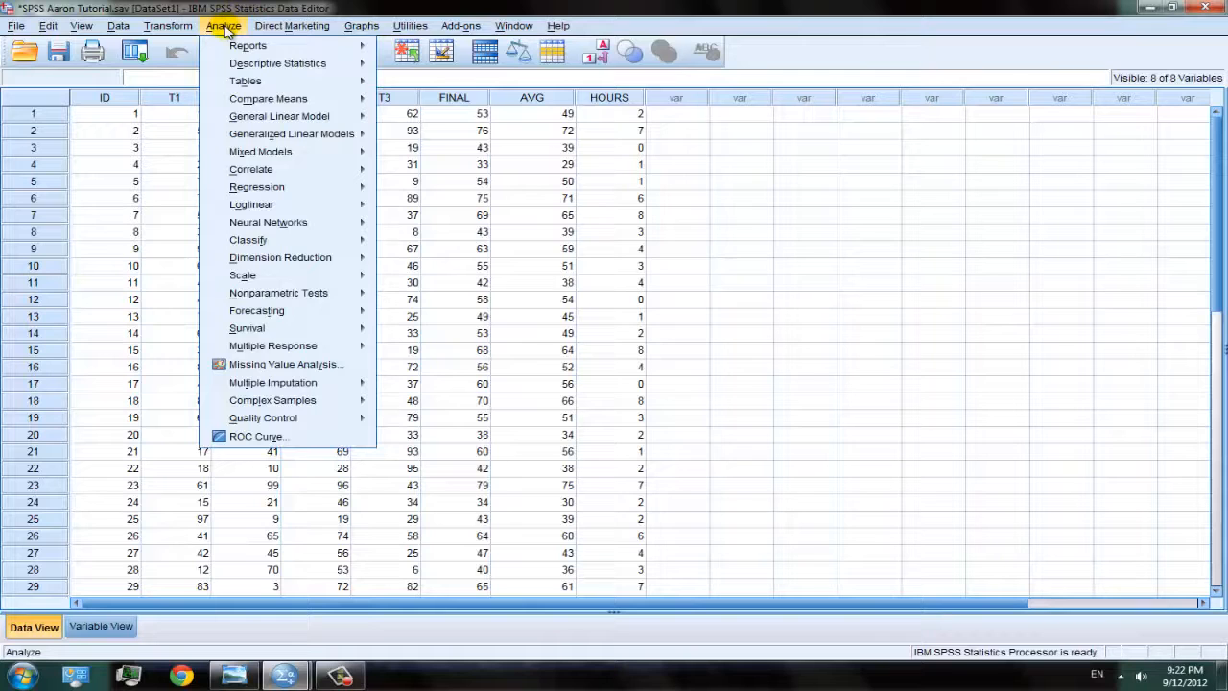
mouse_move(267, 65)
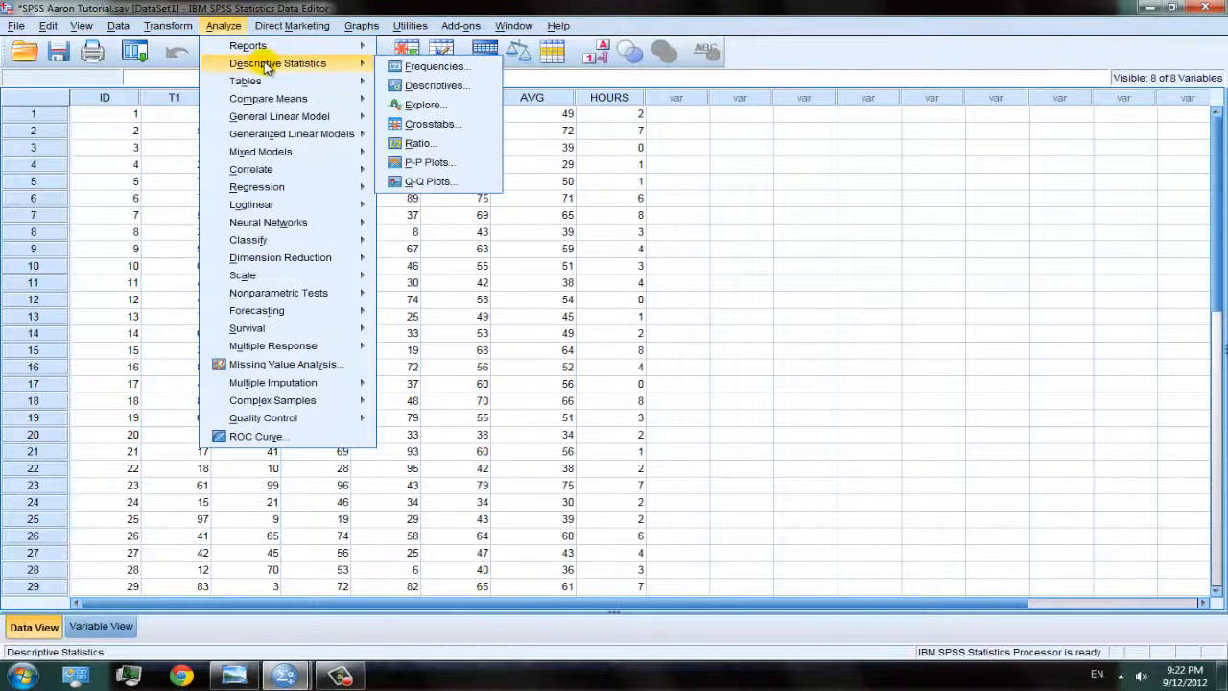
click(419, 67)
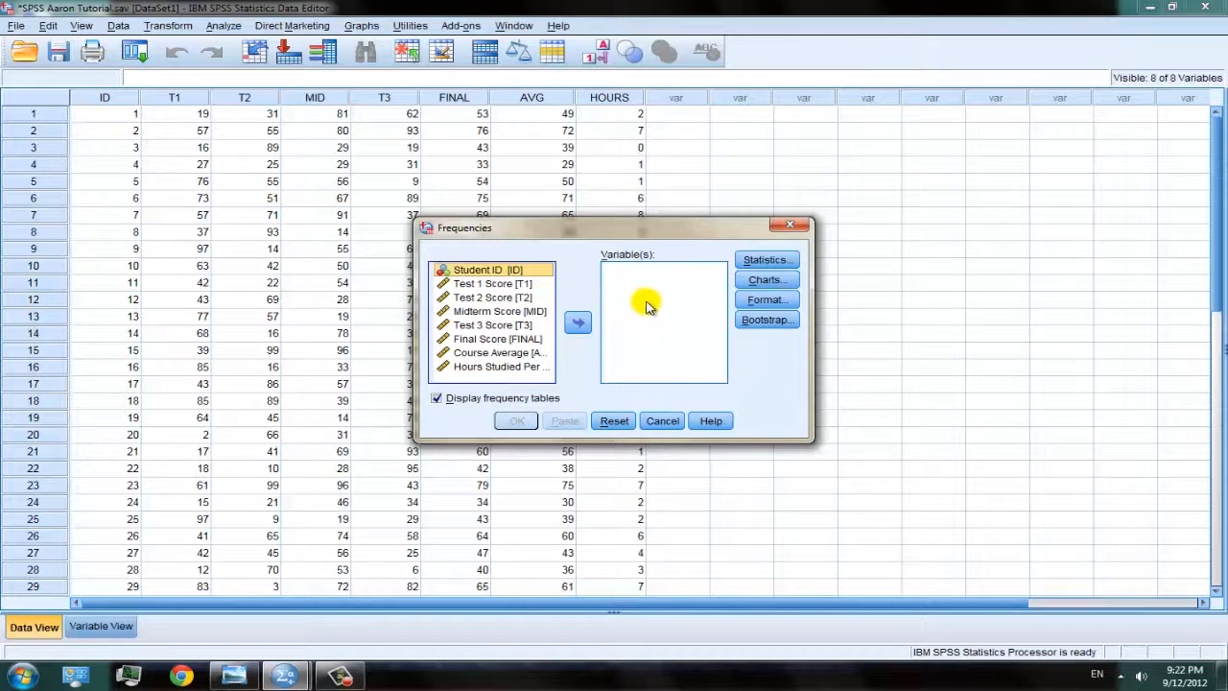
click(523, 285)
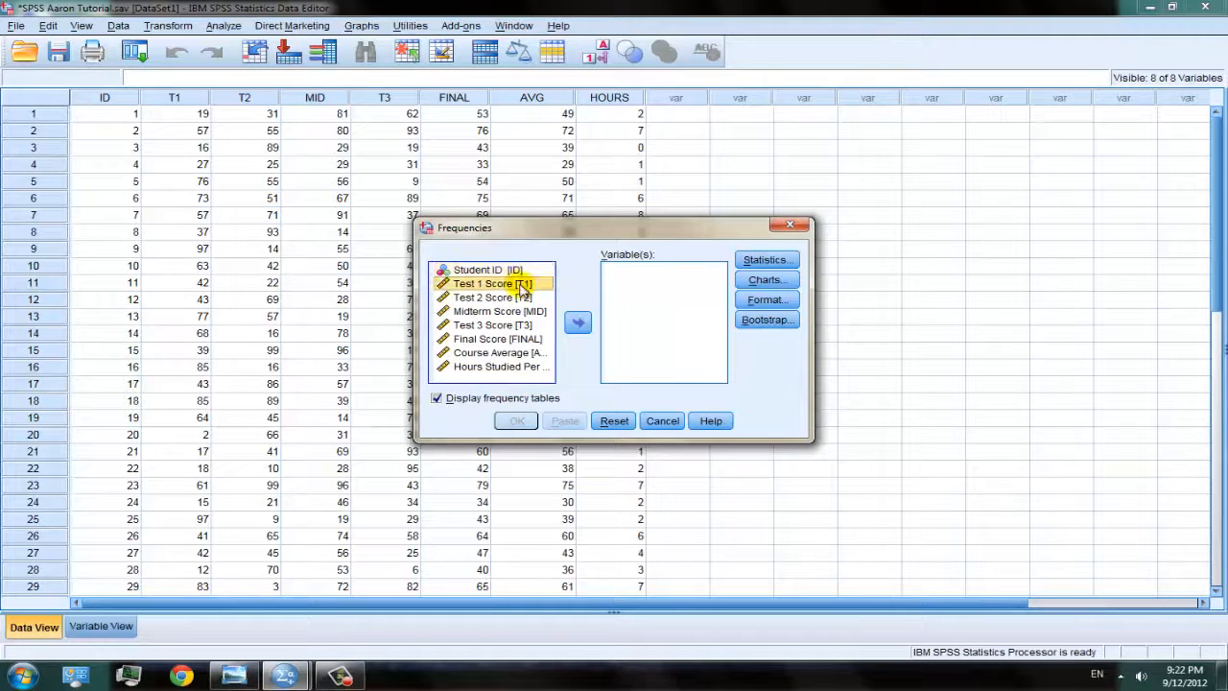
click(578, 326)
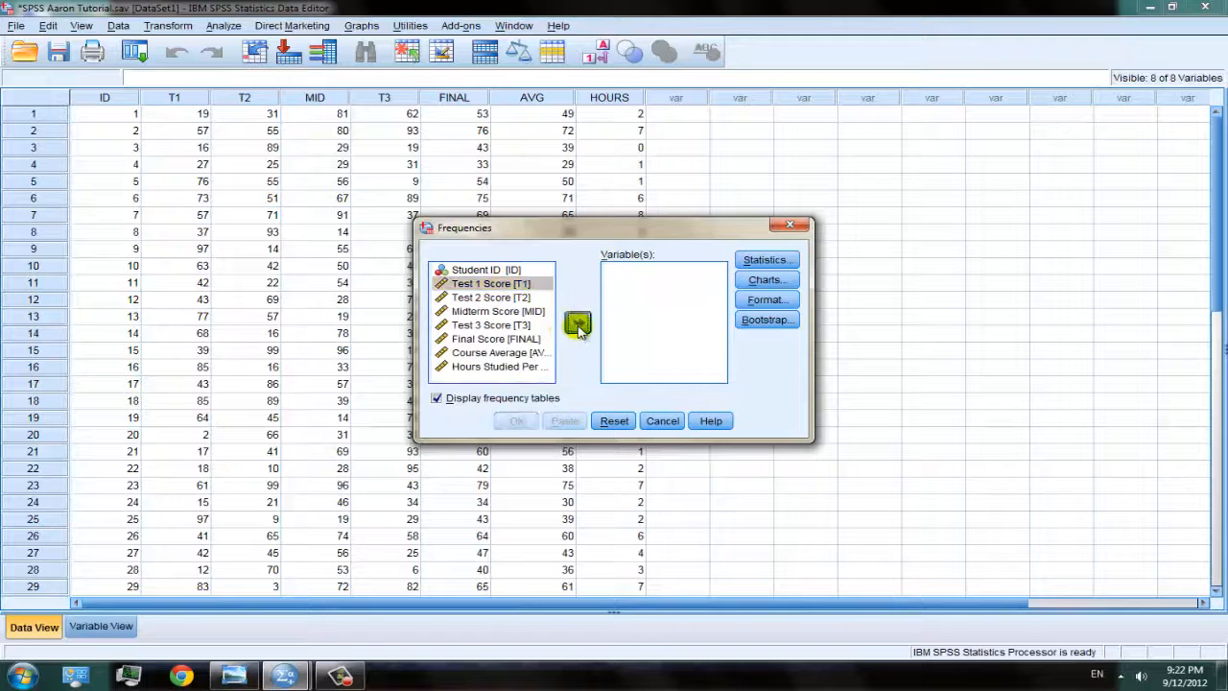
click(767, 260)
Step: Clear the preselected mean, median, mode, skewness and standard deviation from the Frequencies statistics
drag(719, 185, 351, 165)
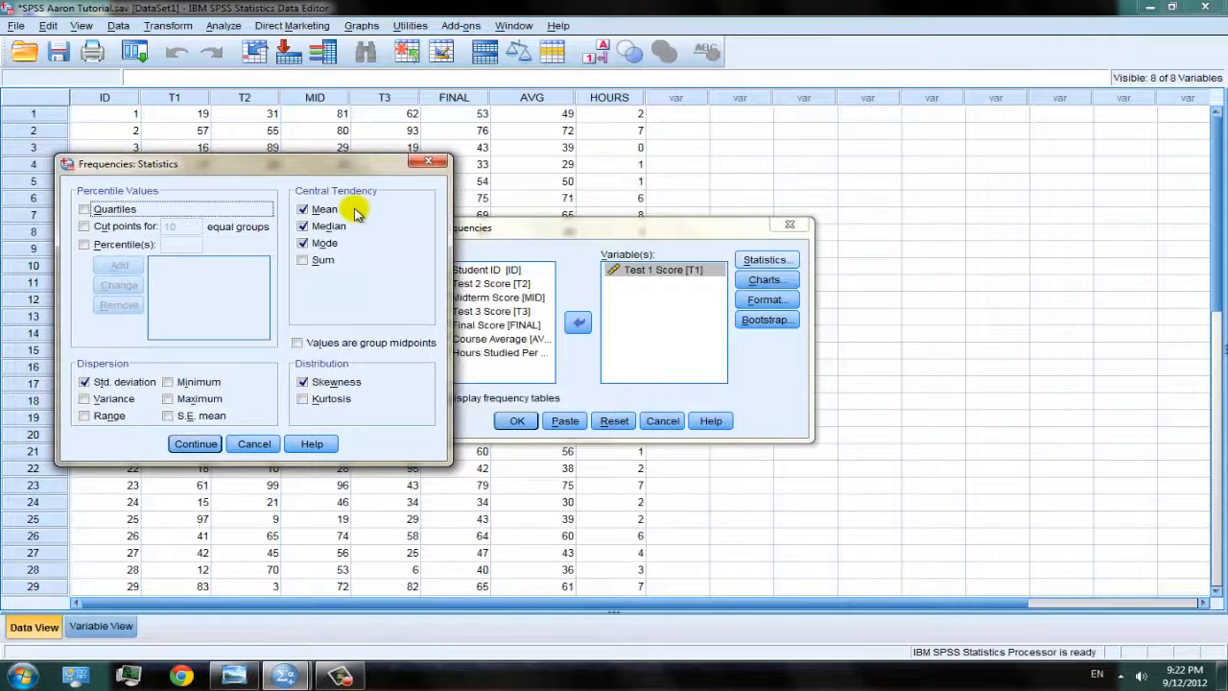
click(303, 209)
click(303, 227)
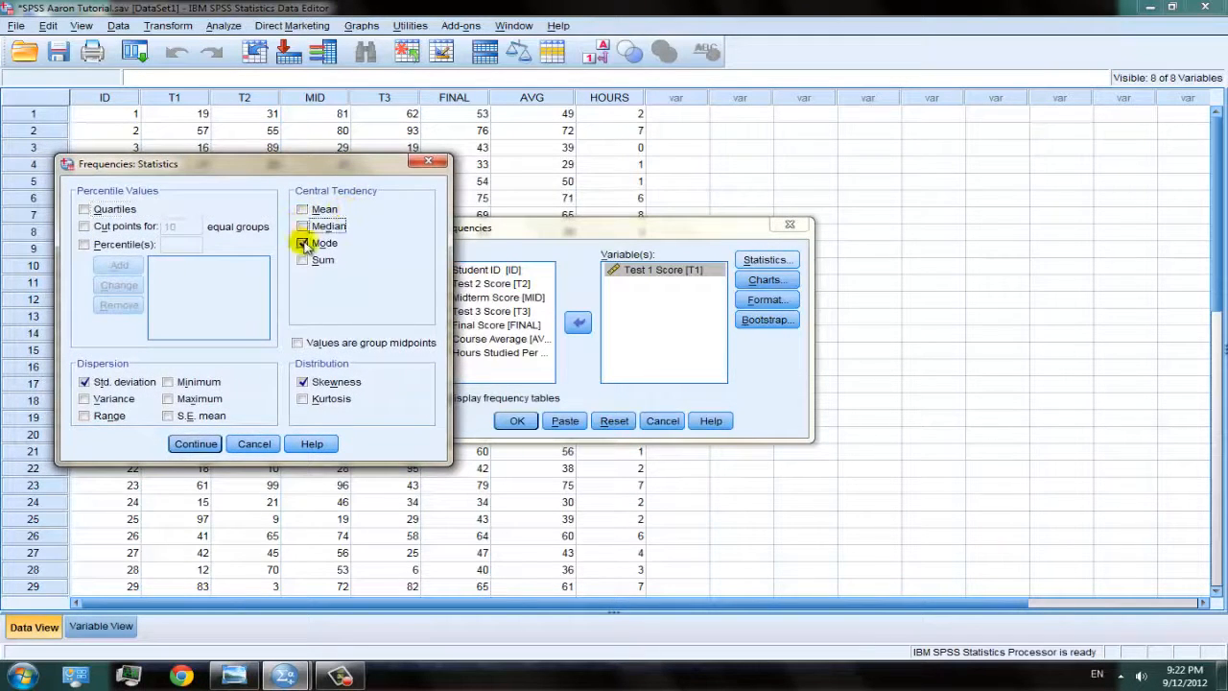
click(303, 243)
click(303, 381)
click(84, 382)
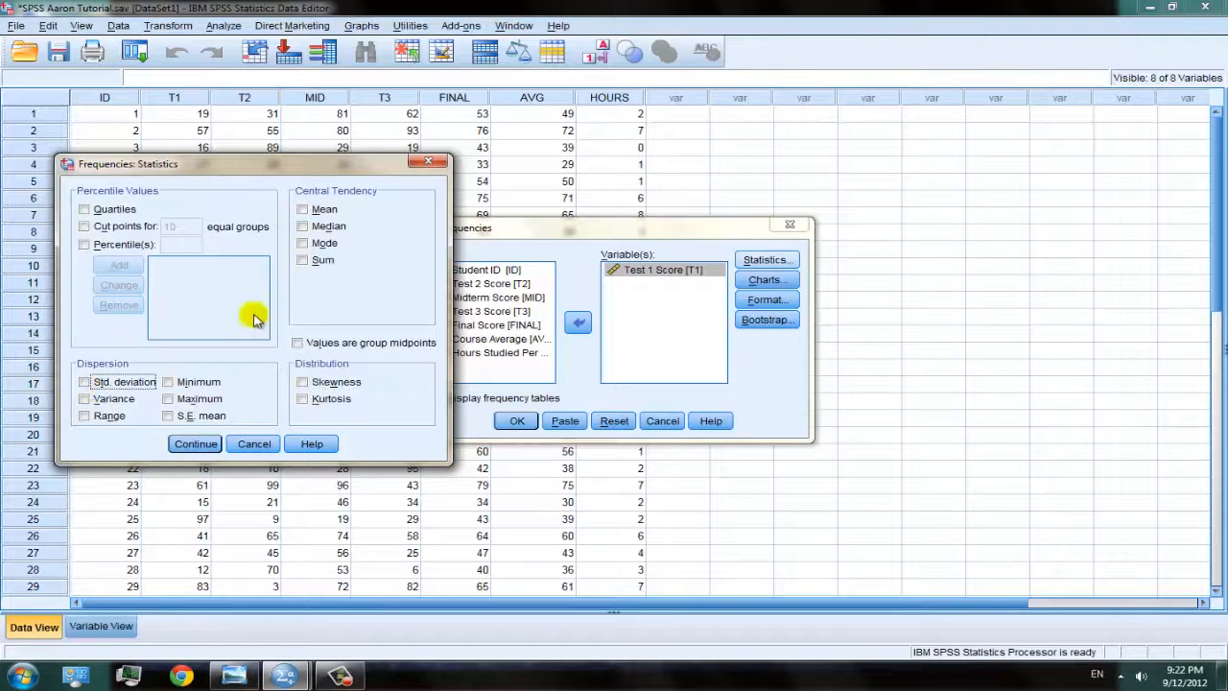
Step: Include the mean, median, mode, standard deviation and skewness in the Frequencies statistics and accept them
click(303, 209)
click(303, 227)
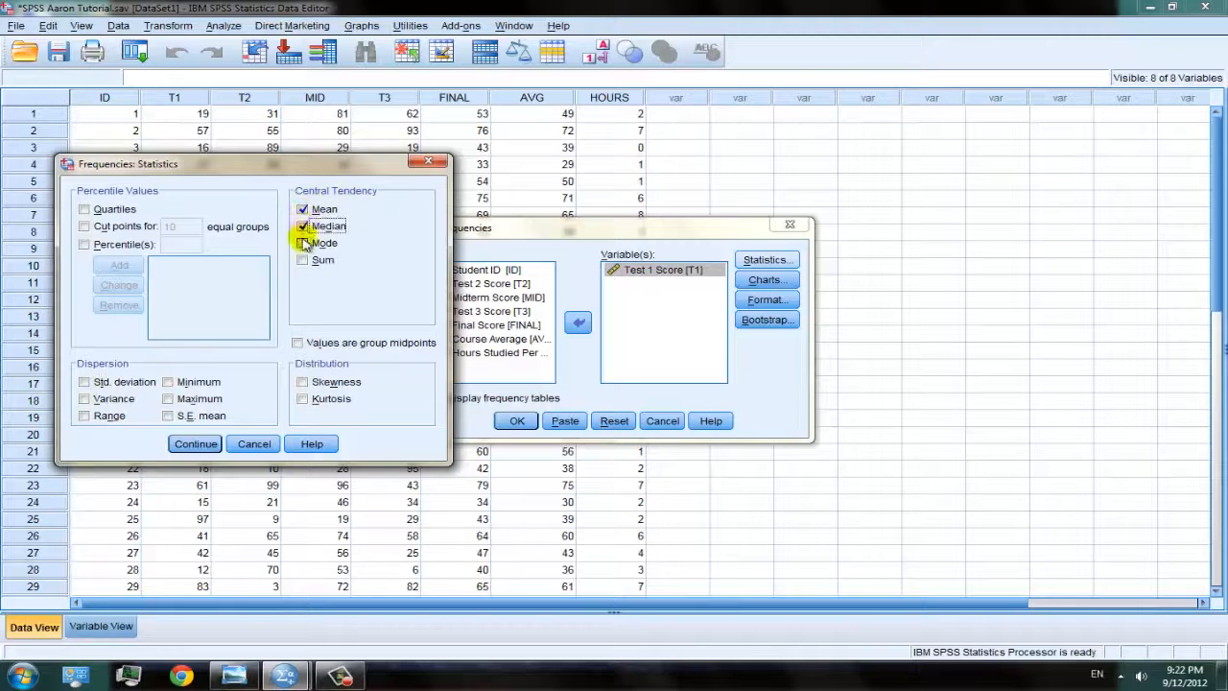
click(303, 243)
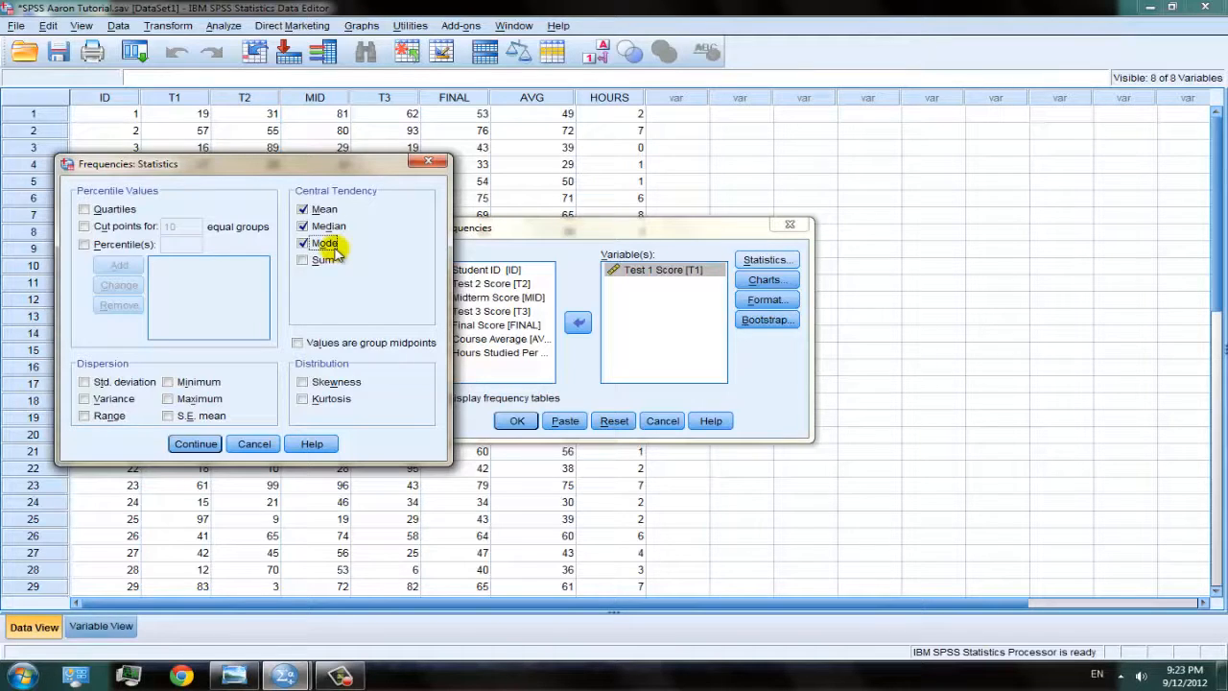
click(83, 382)
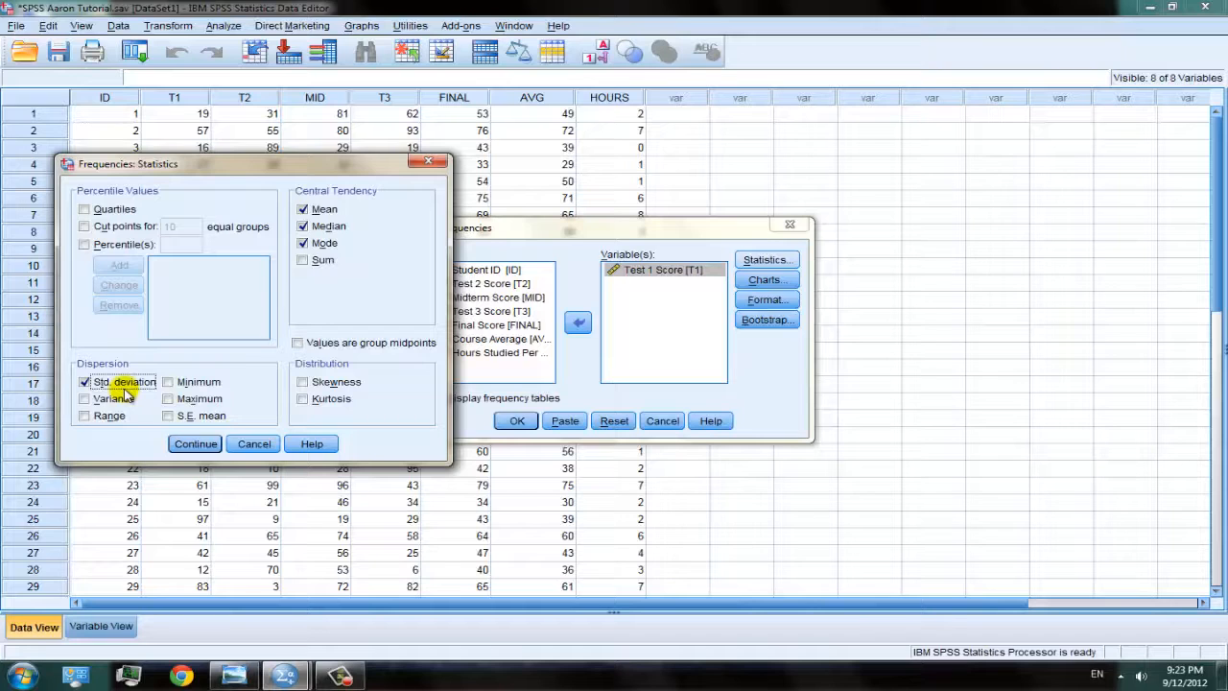
click(338, 383)
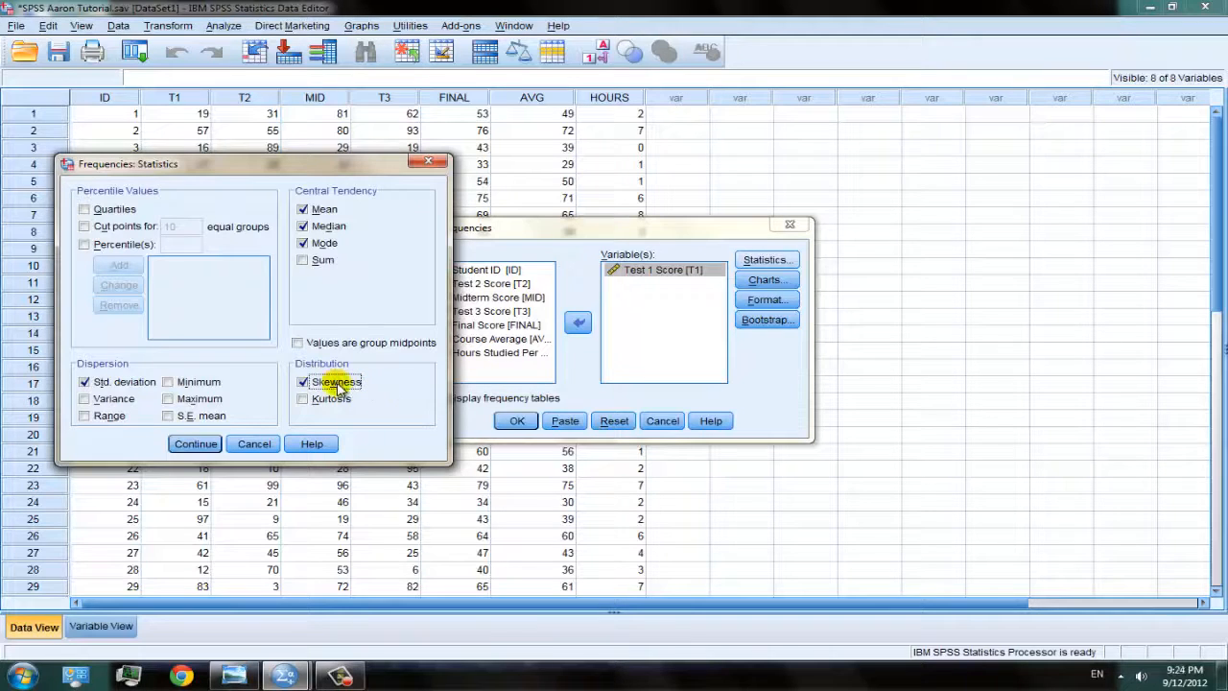
click(198, 444)
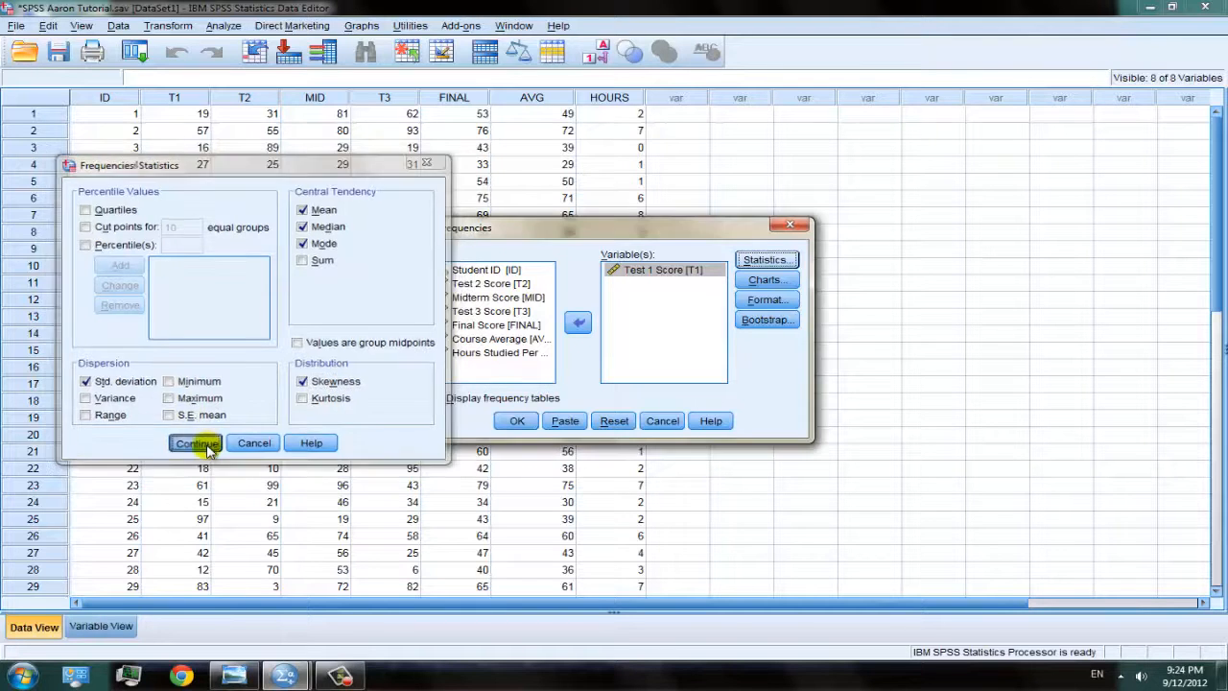
Step: Include a histogram with the normal curve shown in the Frequencies charts and accept the chart settings
click(767, 287)
click(553, 277)
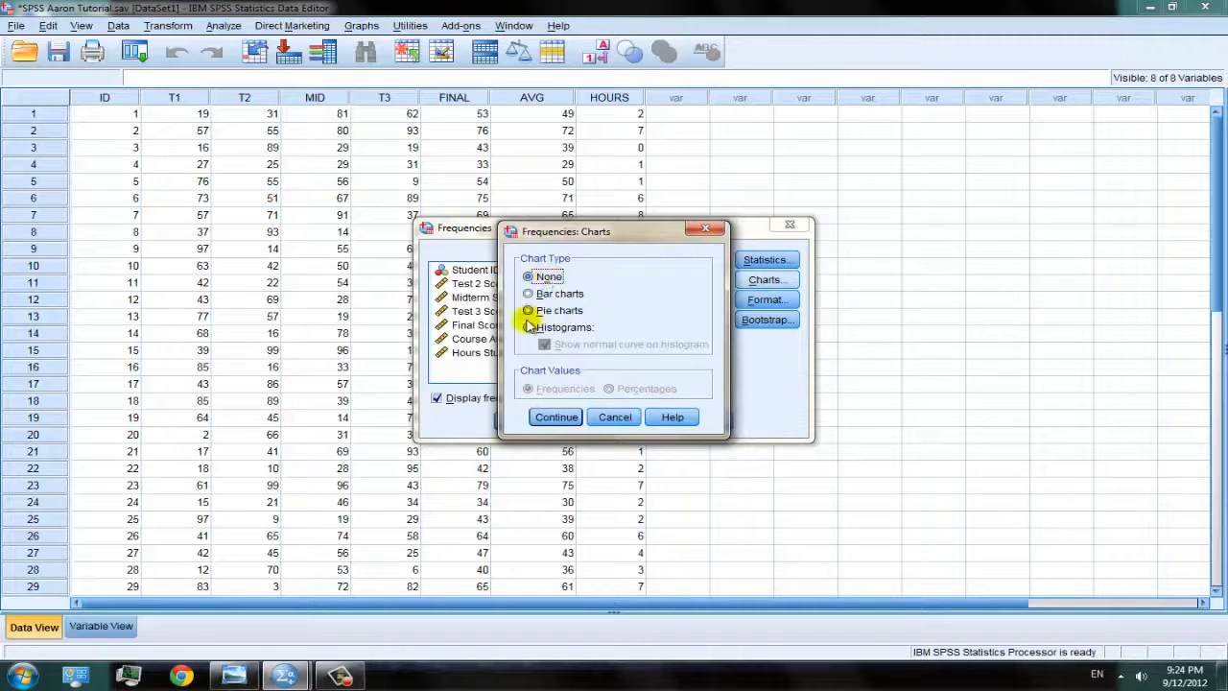
click(529, 327)
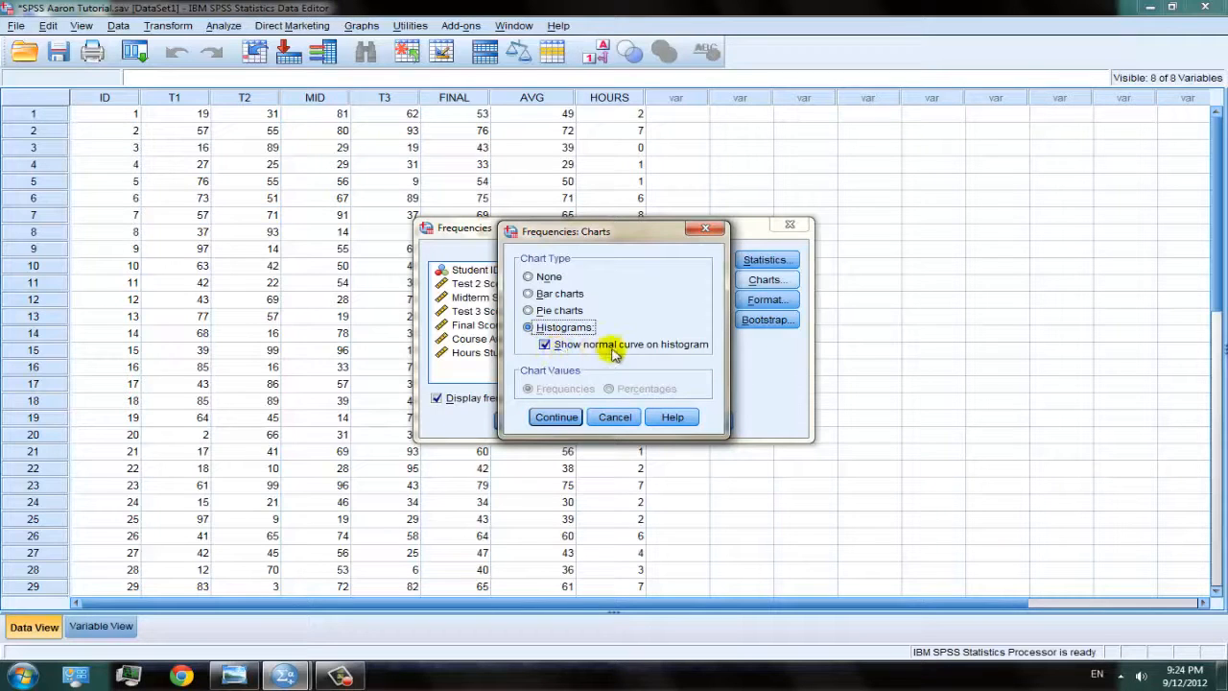
click(556, 419)
Step: Accept the Frequencies format ordered by ascending values with variables compared, and run the analysis with frequency tables displayed
click(767, 301)
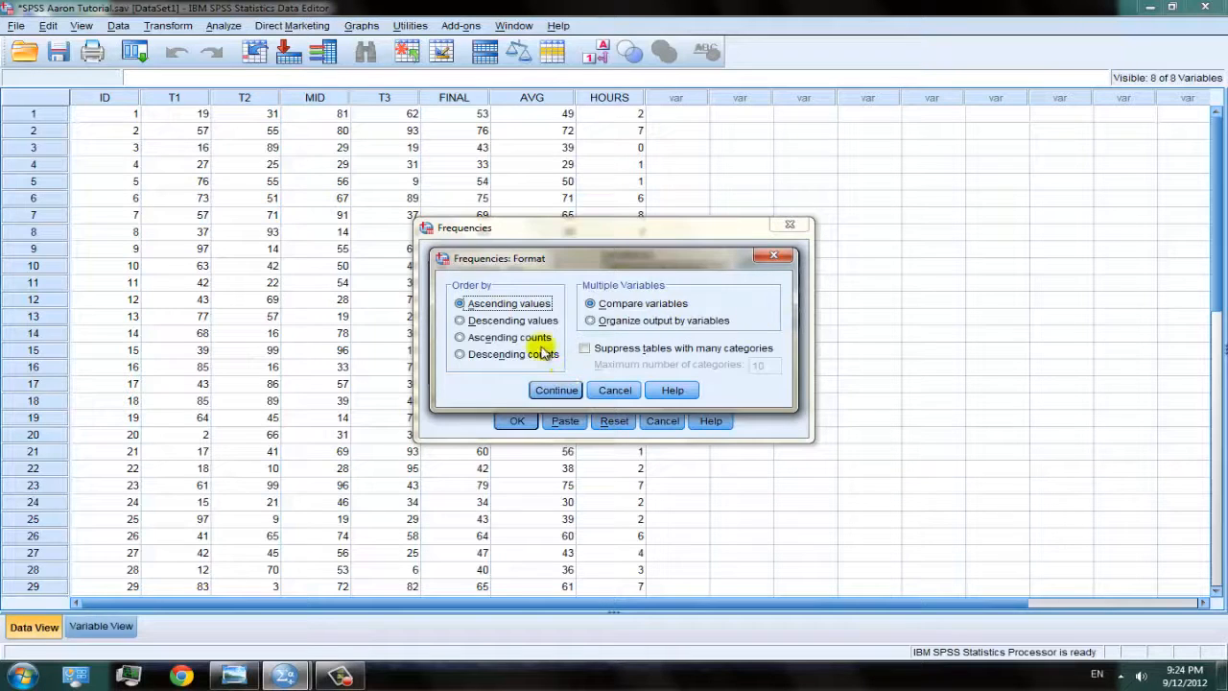
click(562, 393)
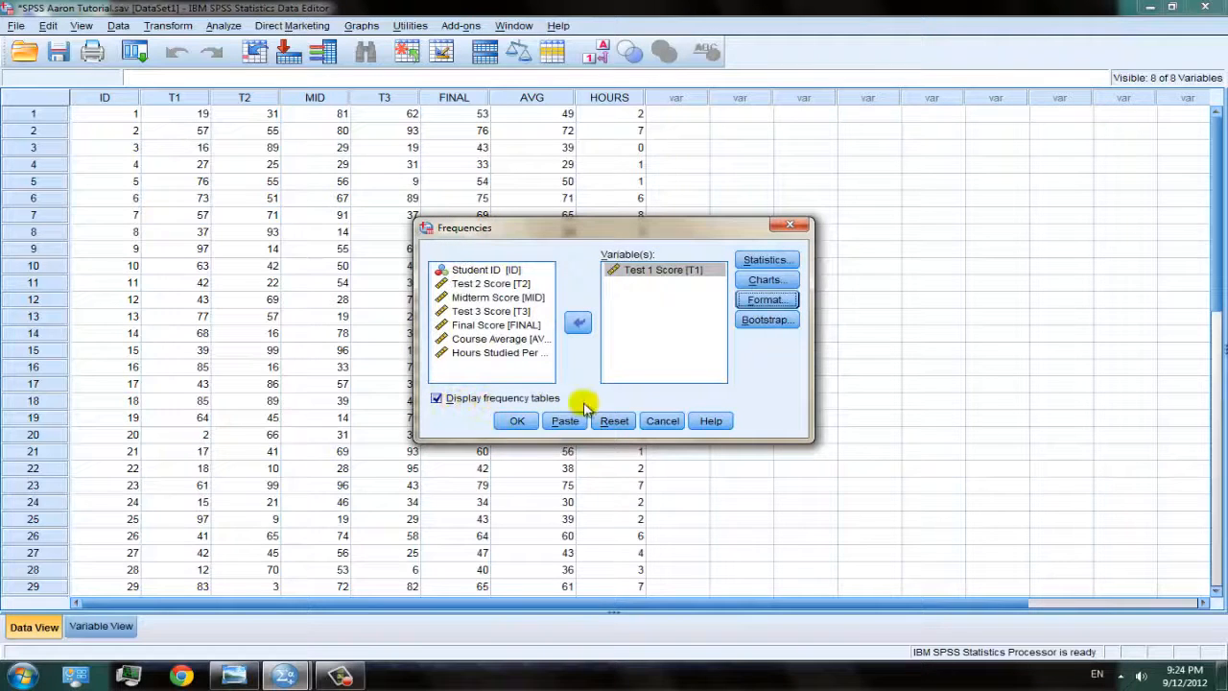
click(517, 423)
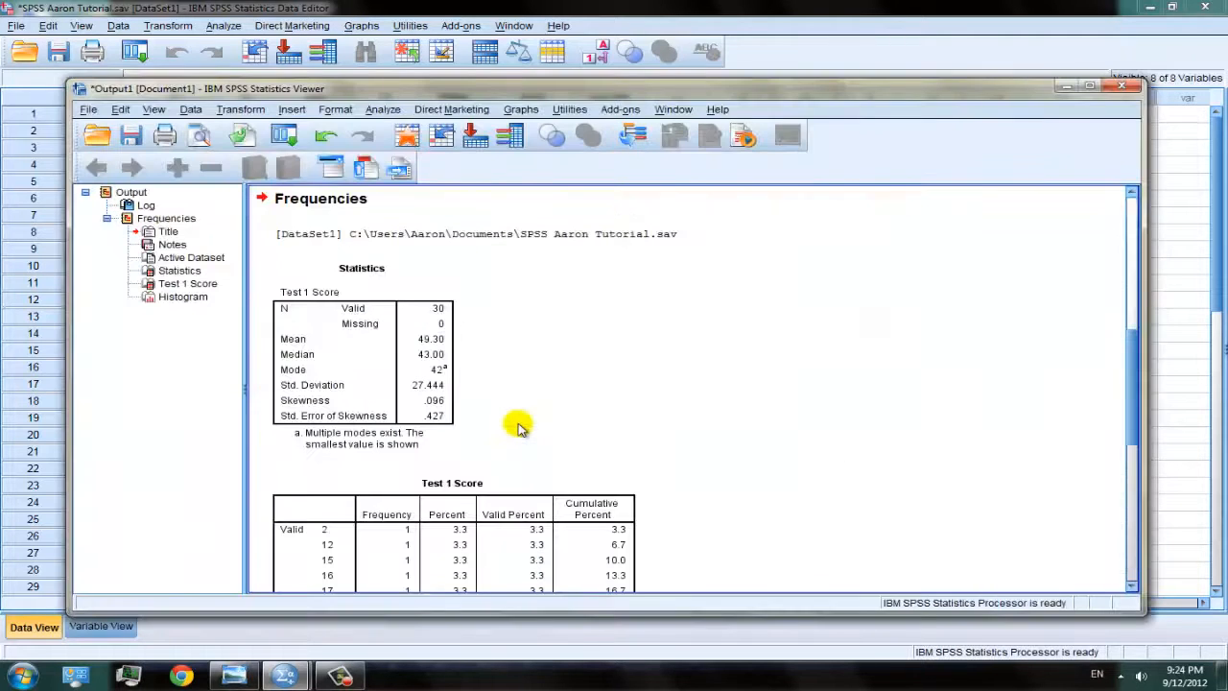
Step: Examine the Frequencies output for Test 1 Score, especially the statistics table with central tendency, standard deviation and skewness
scroll(1045, 402, down, 6)
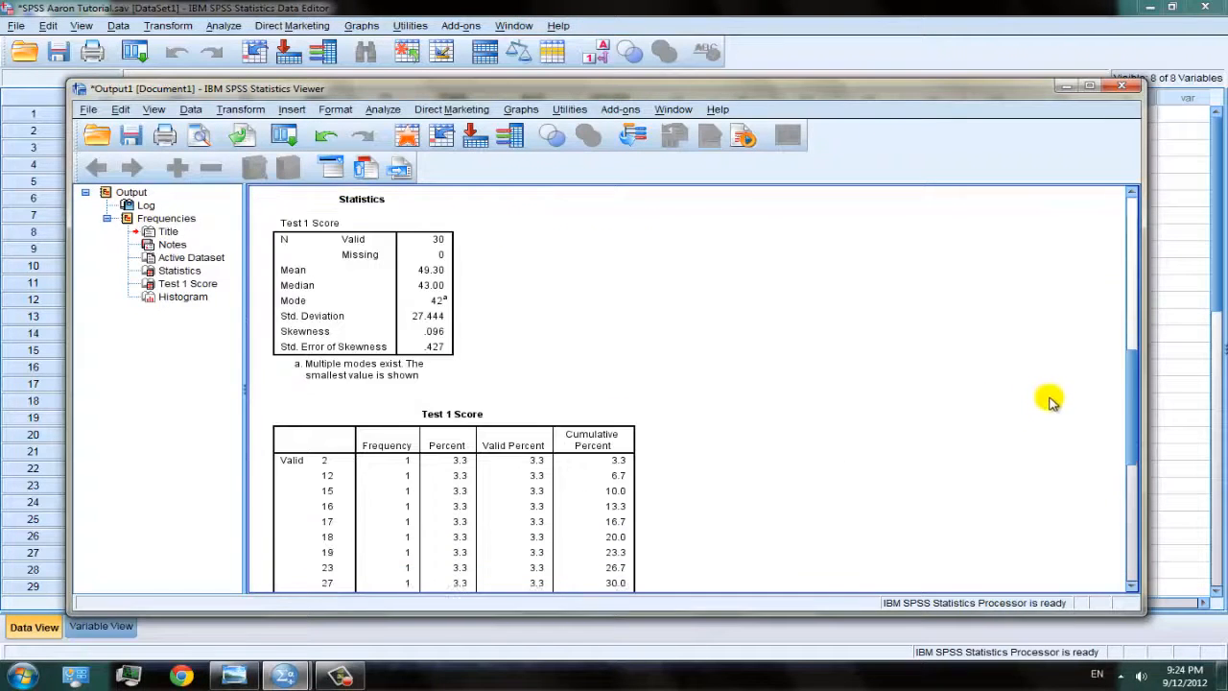
scroll(1056, 398, down, 2)
scroll(1055, 398, up, 8)
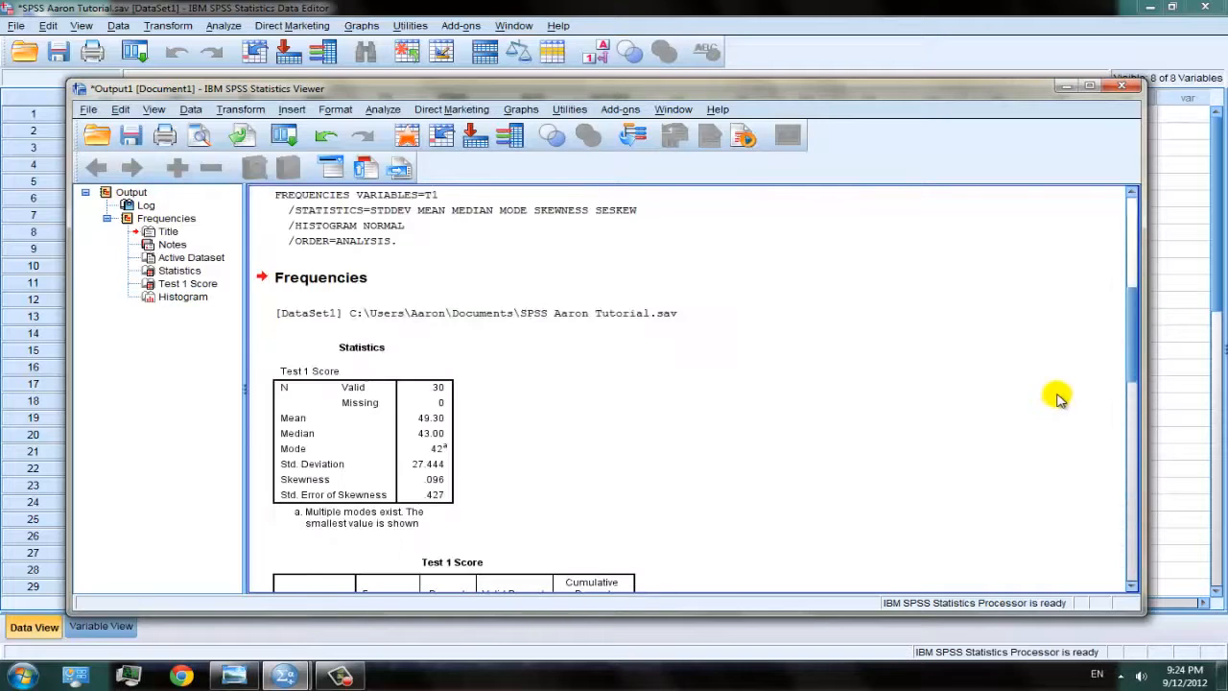
scroll(1055, 398, down, 1)
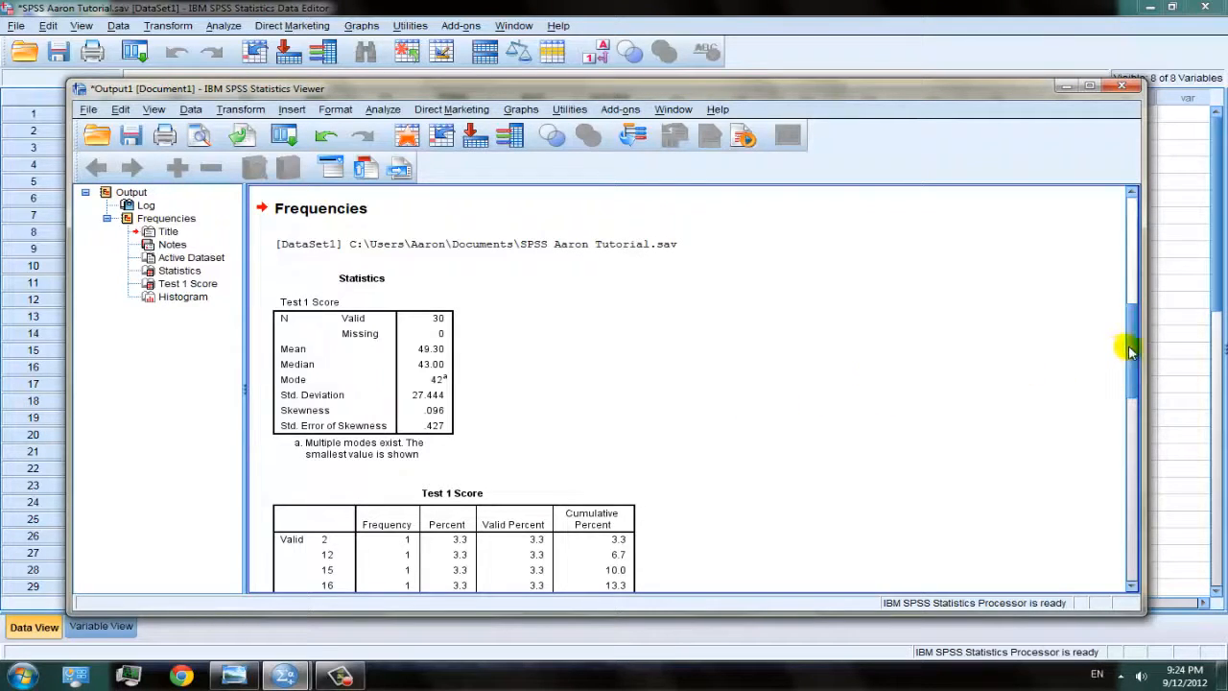
drag(1126, 345, 1131, 353)
click(379, 287)
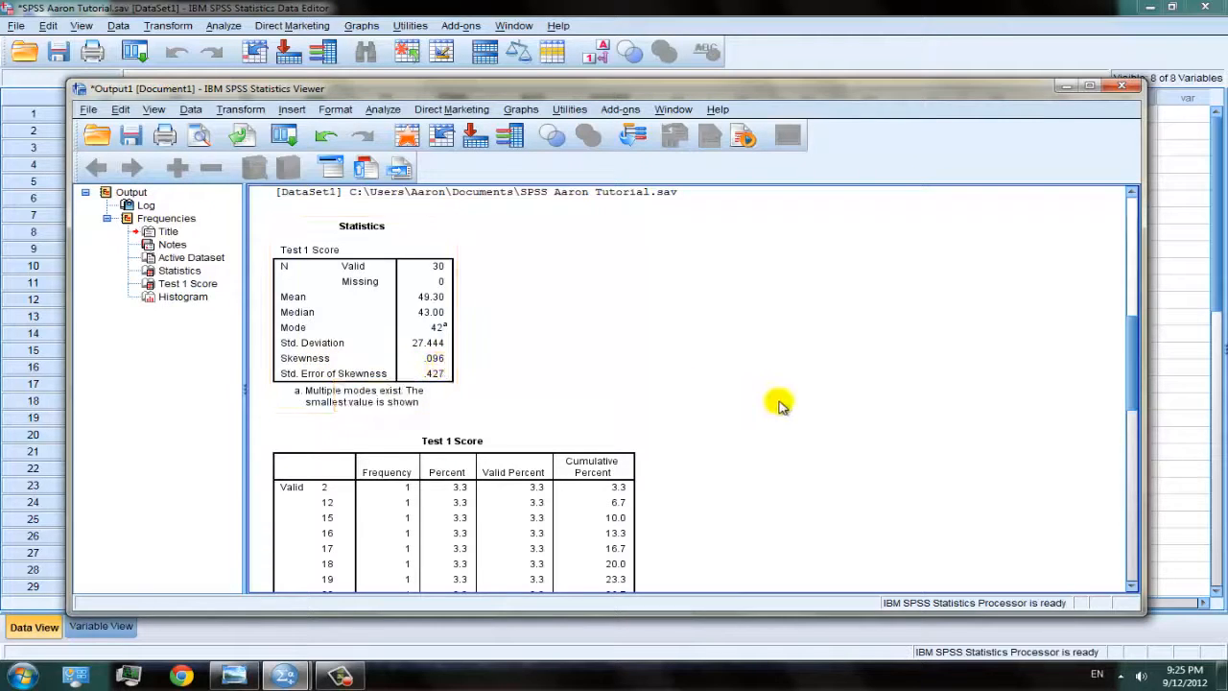
Step: Switch to Windows Photo Viewer and compare the skewed-distribution diagrams in image014.jpg with the Test 1 Score statistics
click(236, 676)
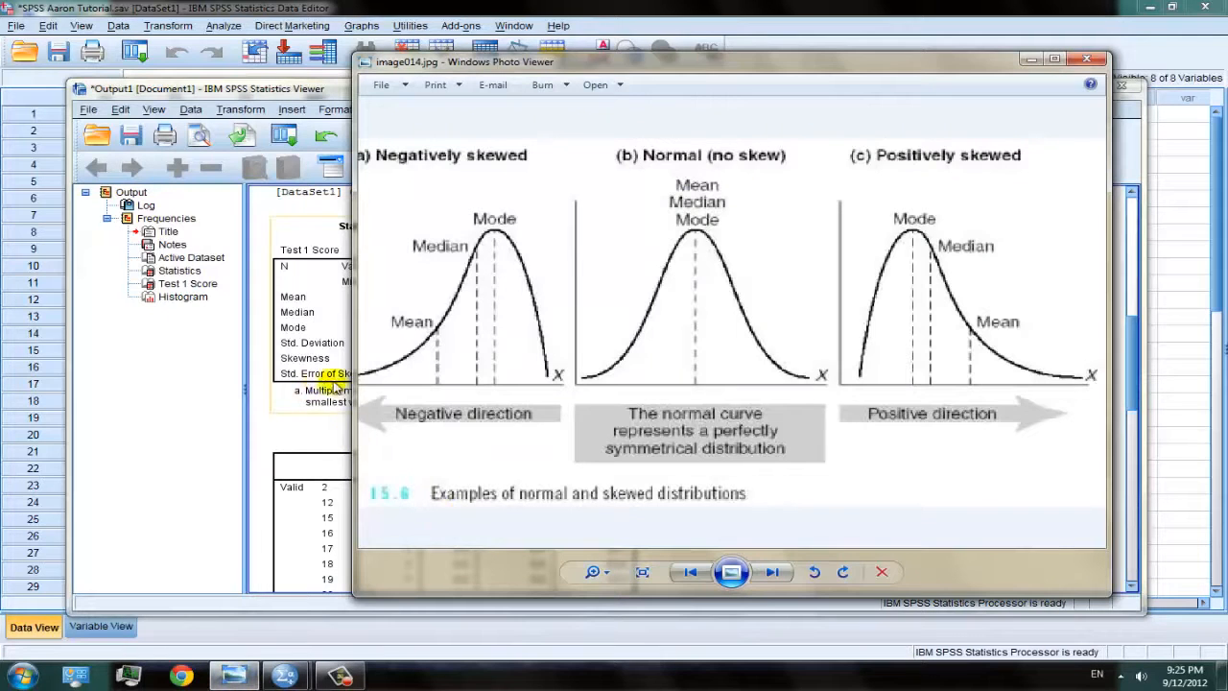
drag(355, 398, 145, 395)
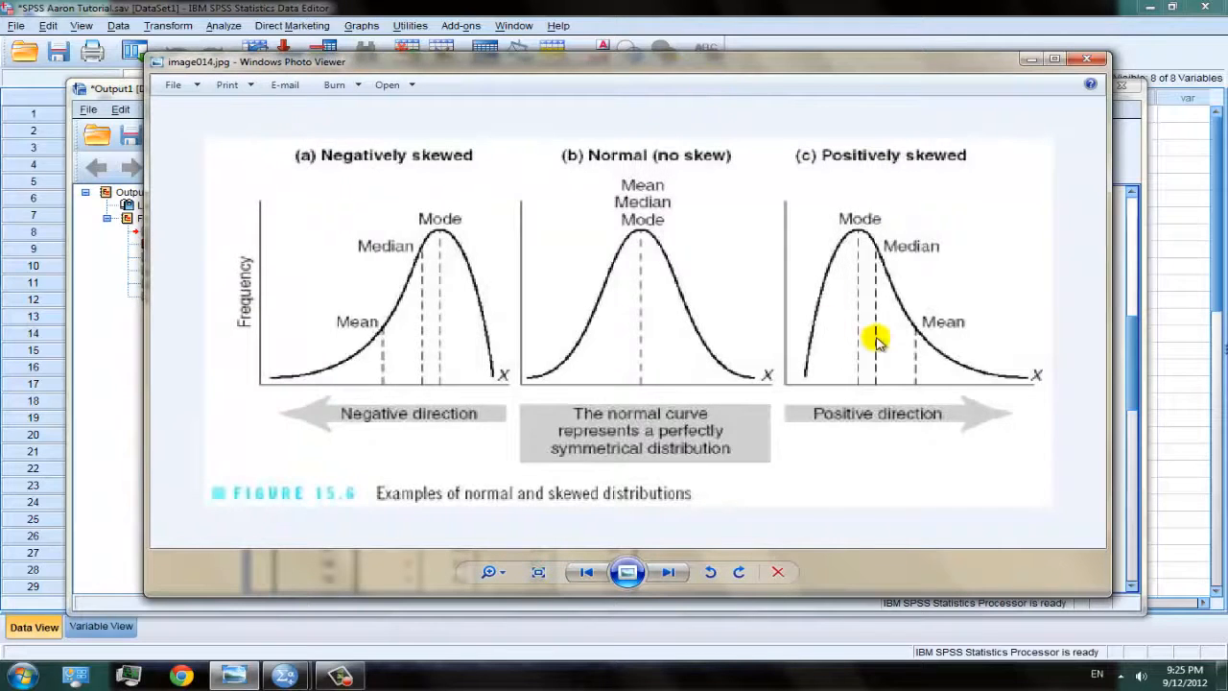
scroll(876, 333, down, 2)
scroll(875, 336, up, 2)
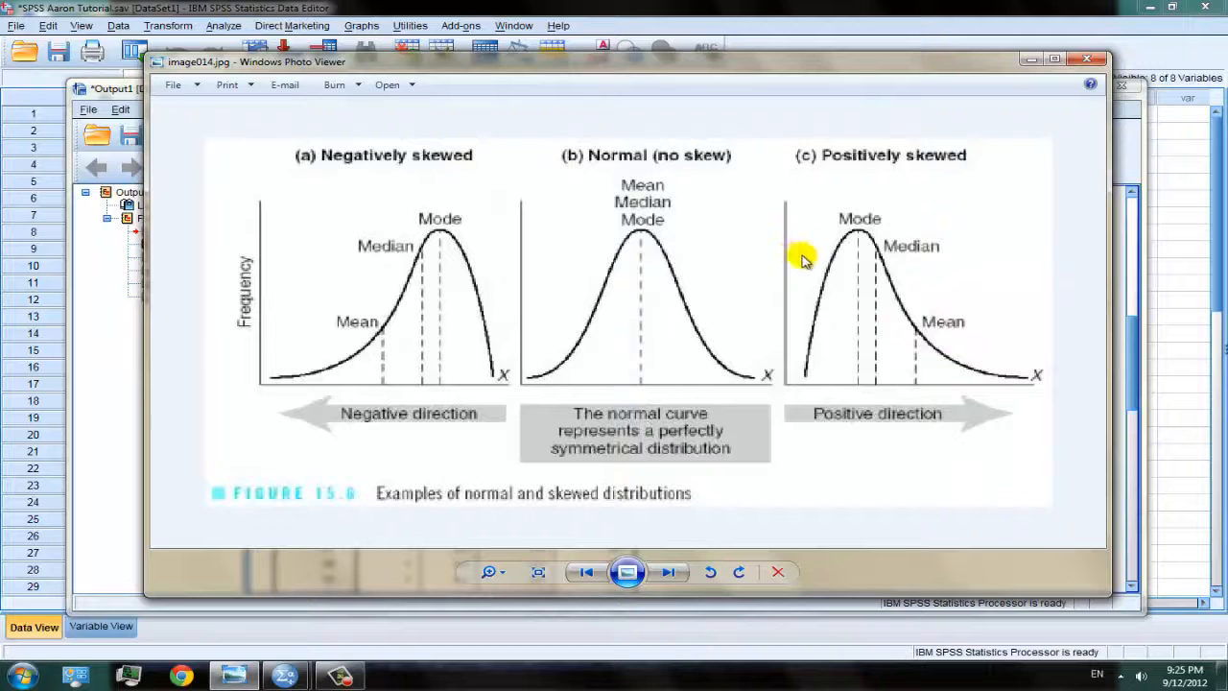
mouse_move(965, 68)
mouse_down()
mouse_move(912, 79)
mouse_move(963, 74)
mouse_up()
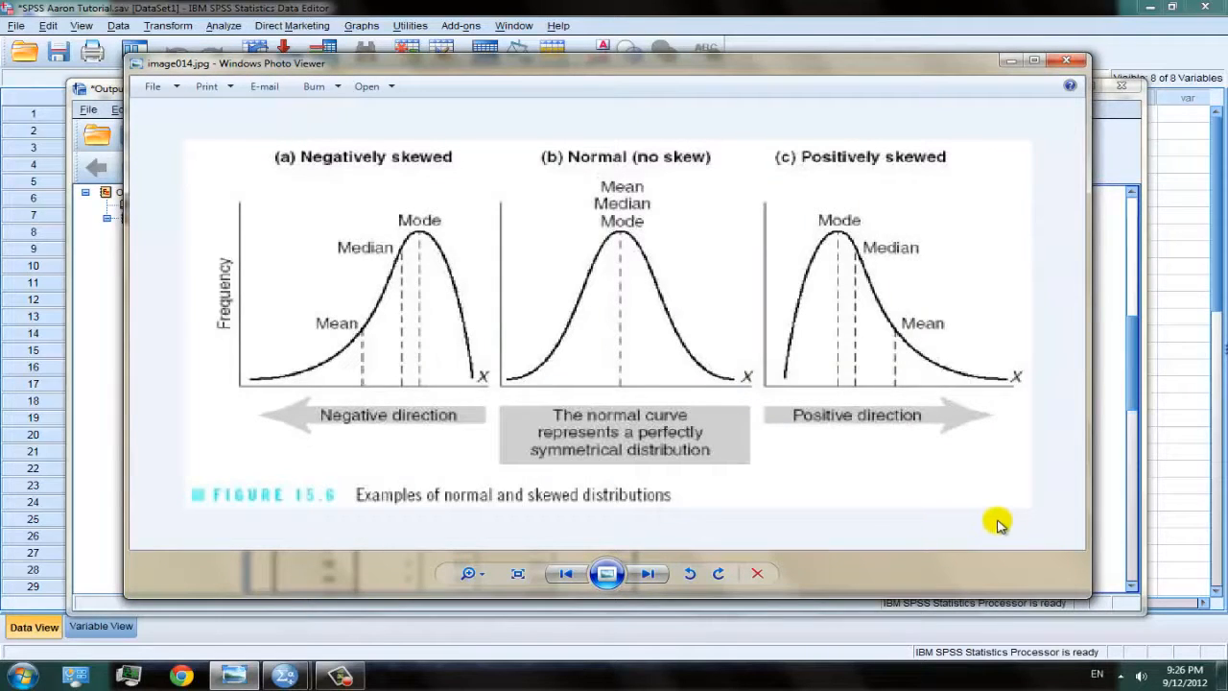
drag(847, 67, 790, 351)
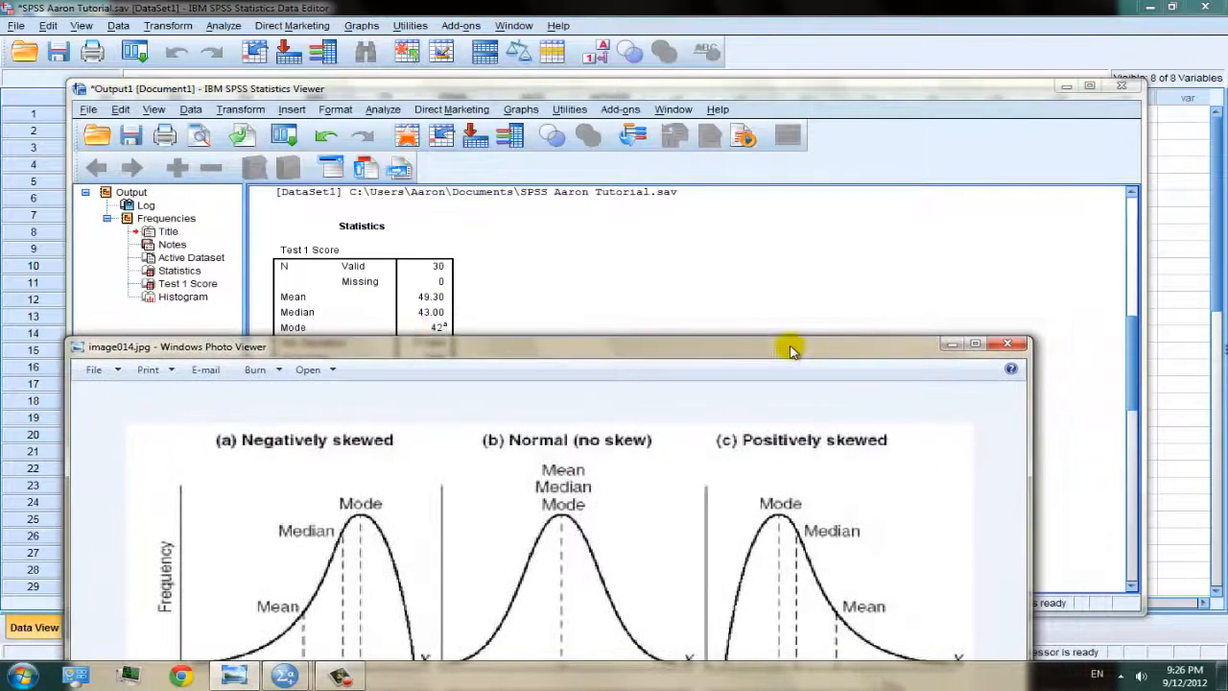
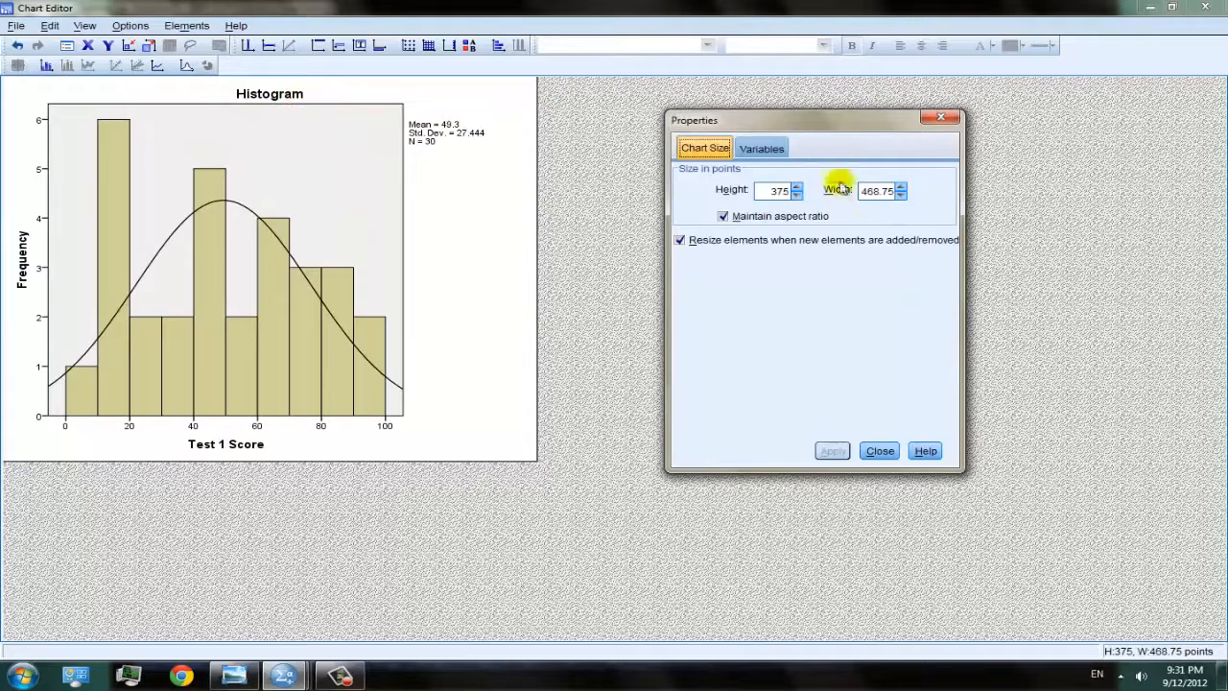
Step: Resize the histogram to a height of 465 and a width of 581.25 points, keeping its aspect ratio
click(767, 149)
click(724, 149)
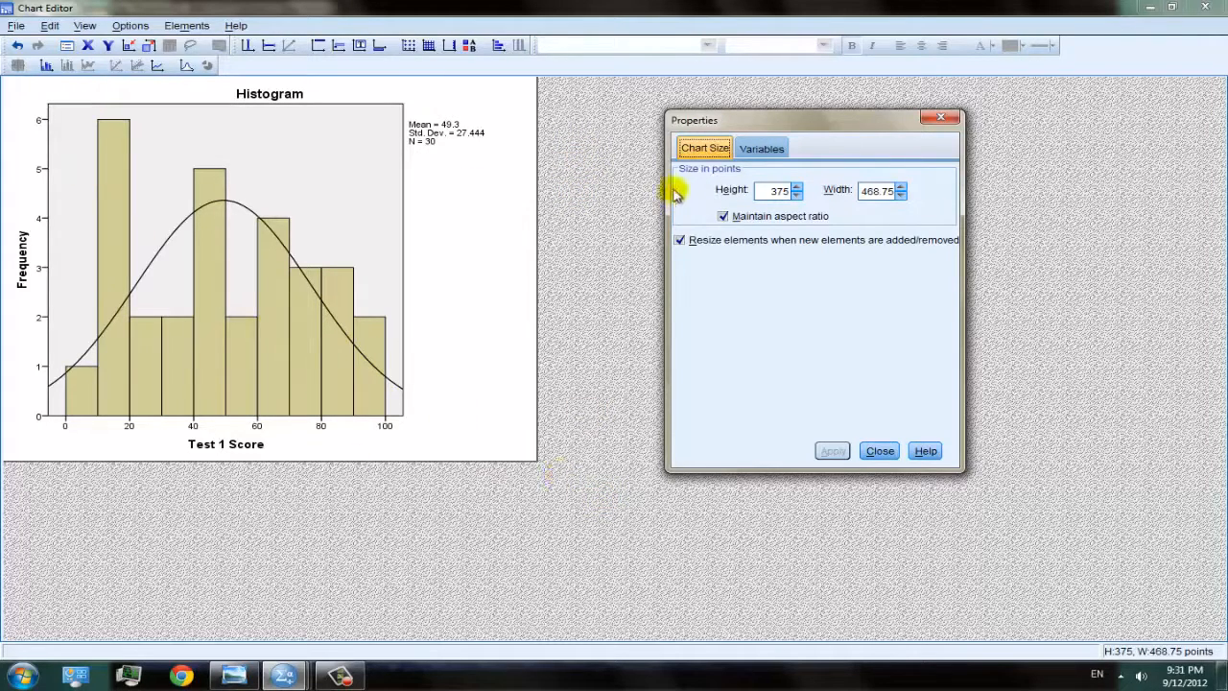
click(797, 186)
click(797, 186)
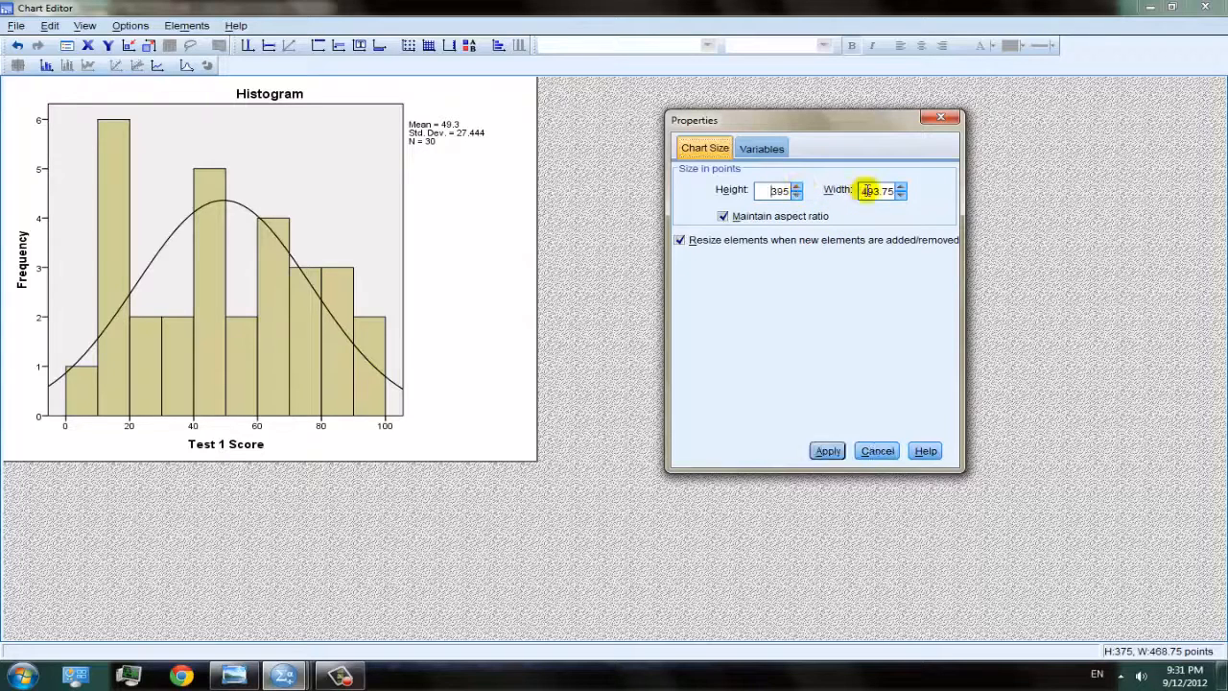
click(797, 186)
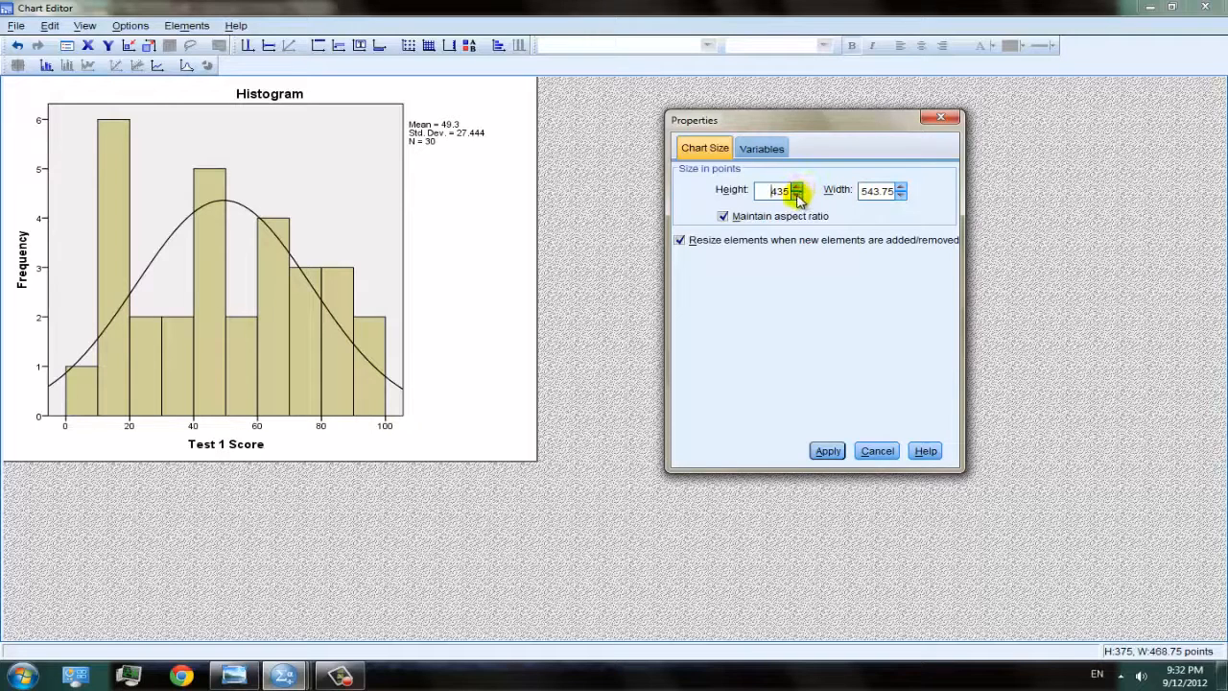
click(796, 186)
click(829, 450)
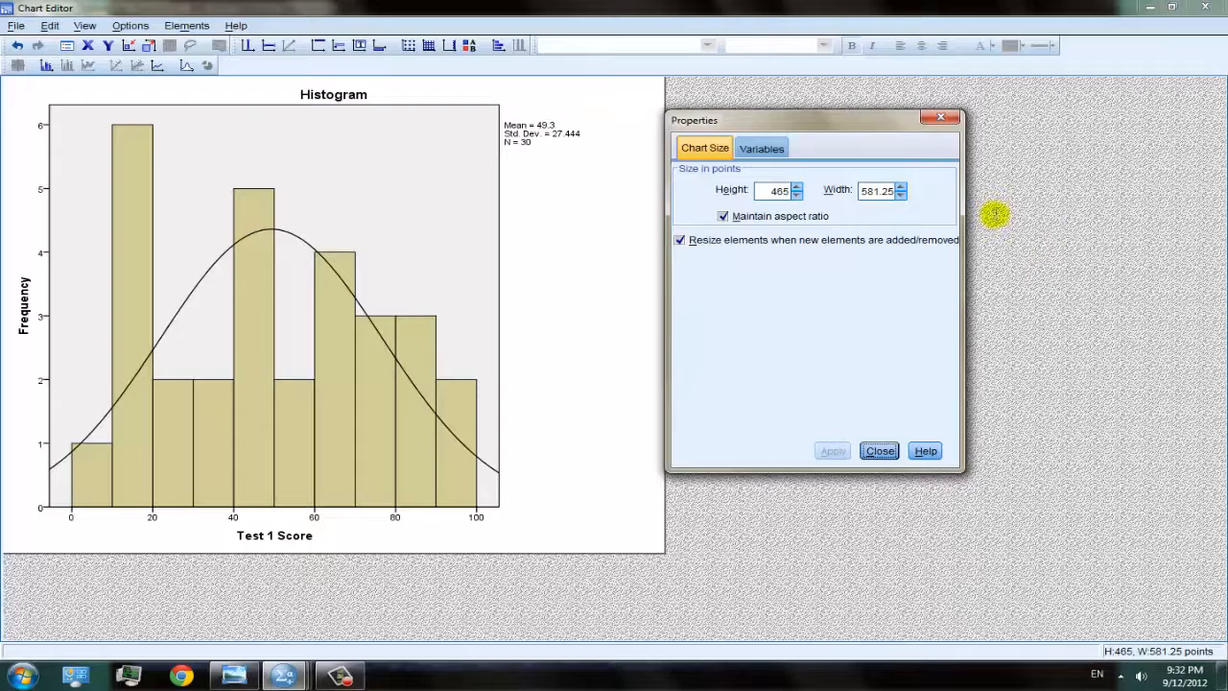
click(879, 451)
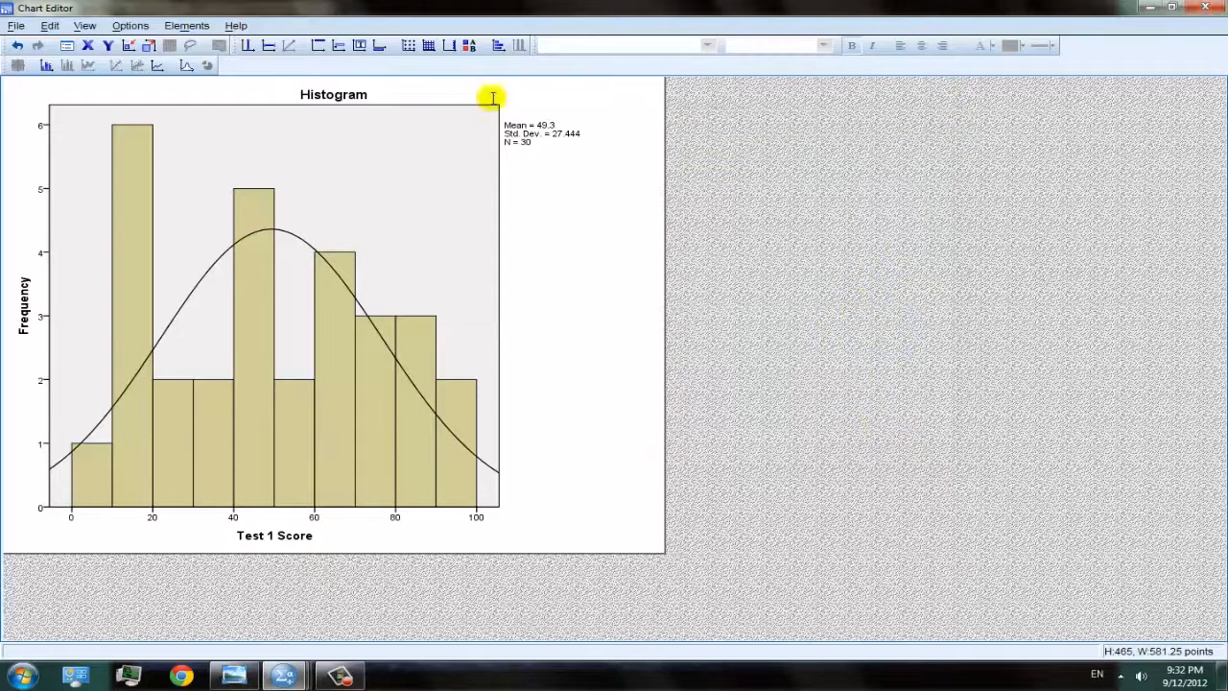
Step: Look through the histogram title's text style, fill and border, variables, text layout and chart size properties without changing them
click(347, 96)
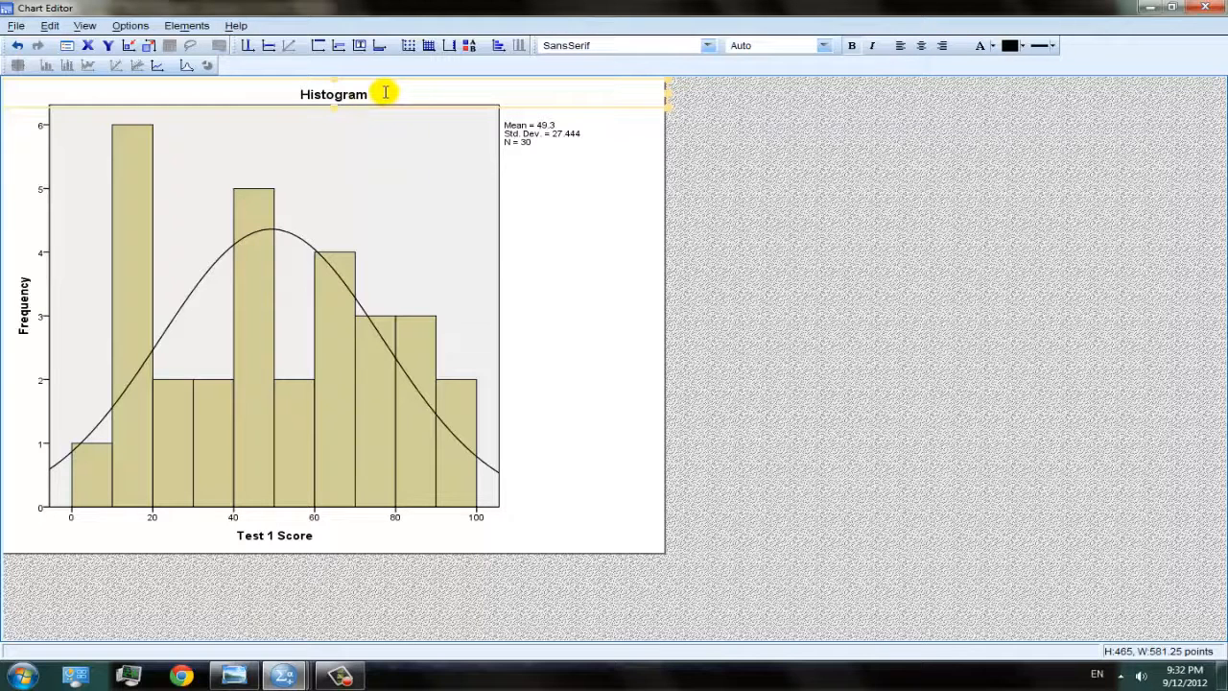
double_click(349, 95)
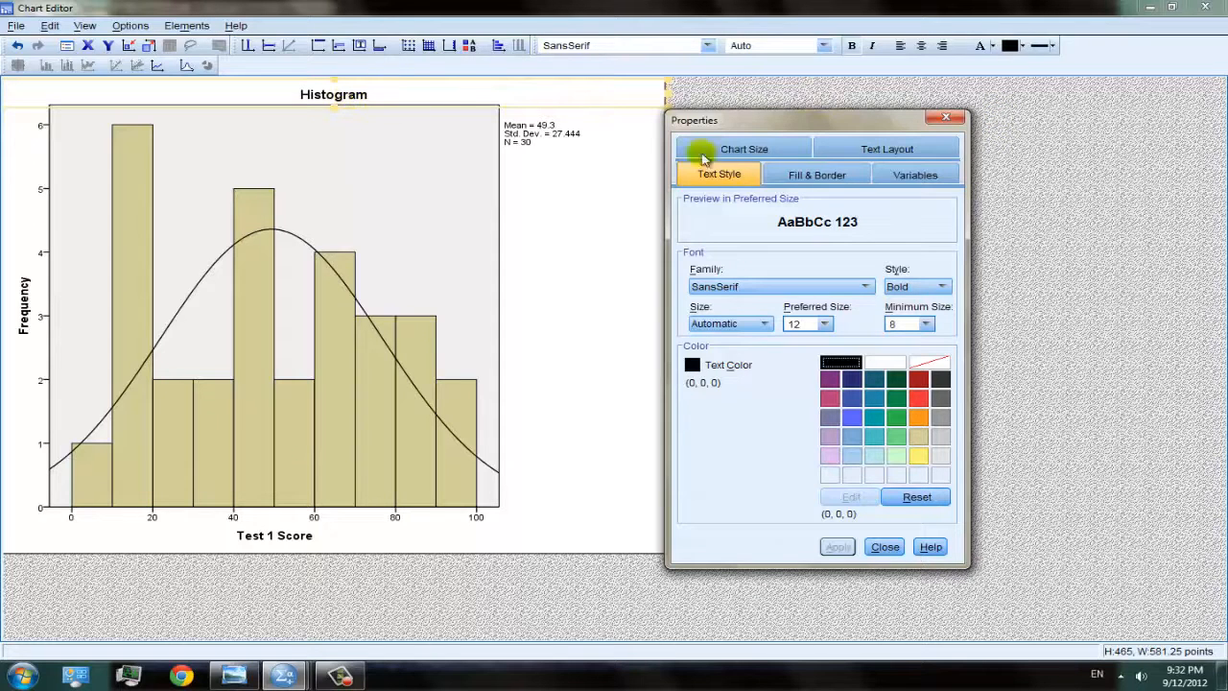
click(816, 174)
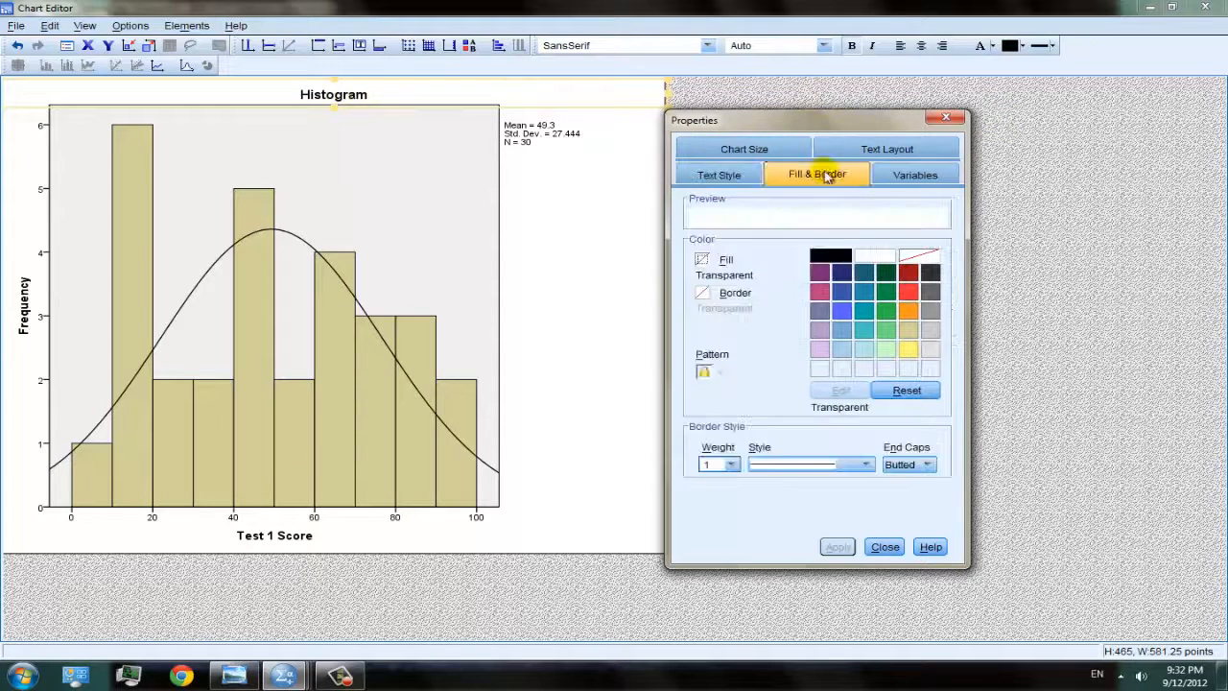
click(902, 175)
click(892, 148)
click(758, 152)
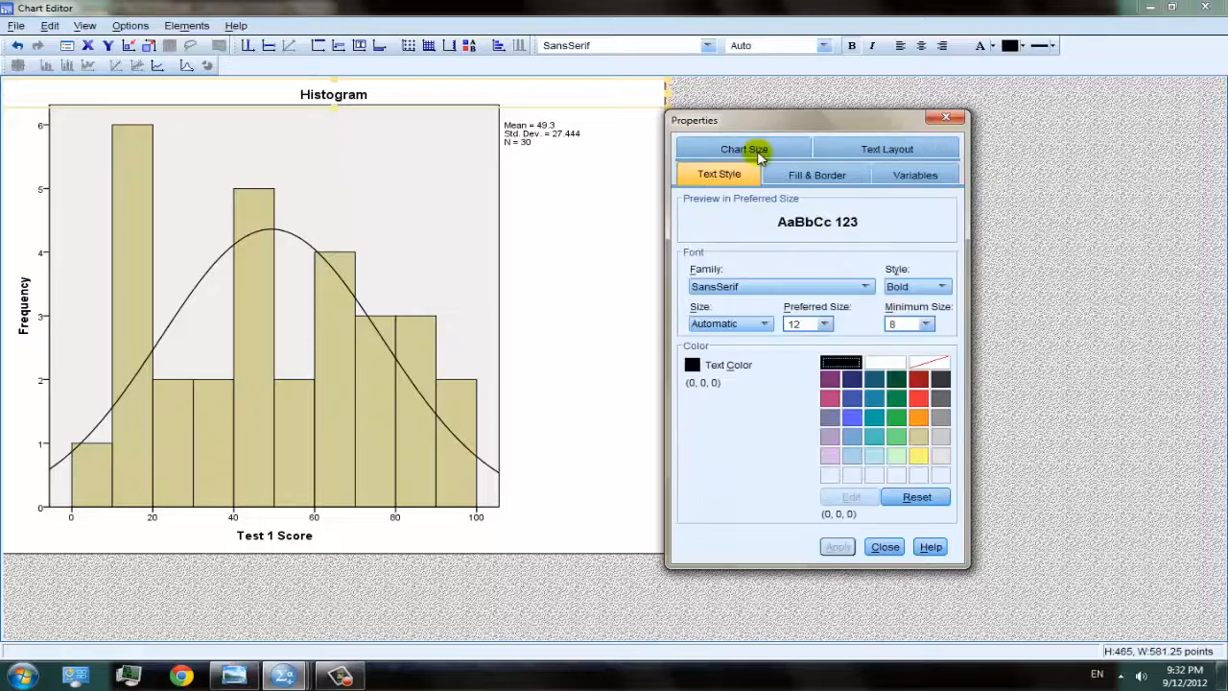
click(817, 174)
click(906, 174)
click(878, 151)
click(768, 175)
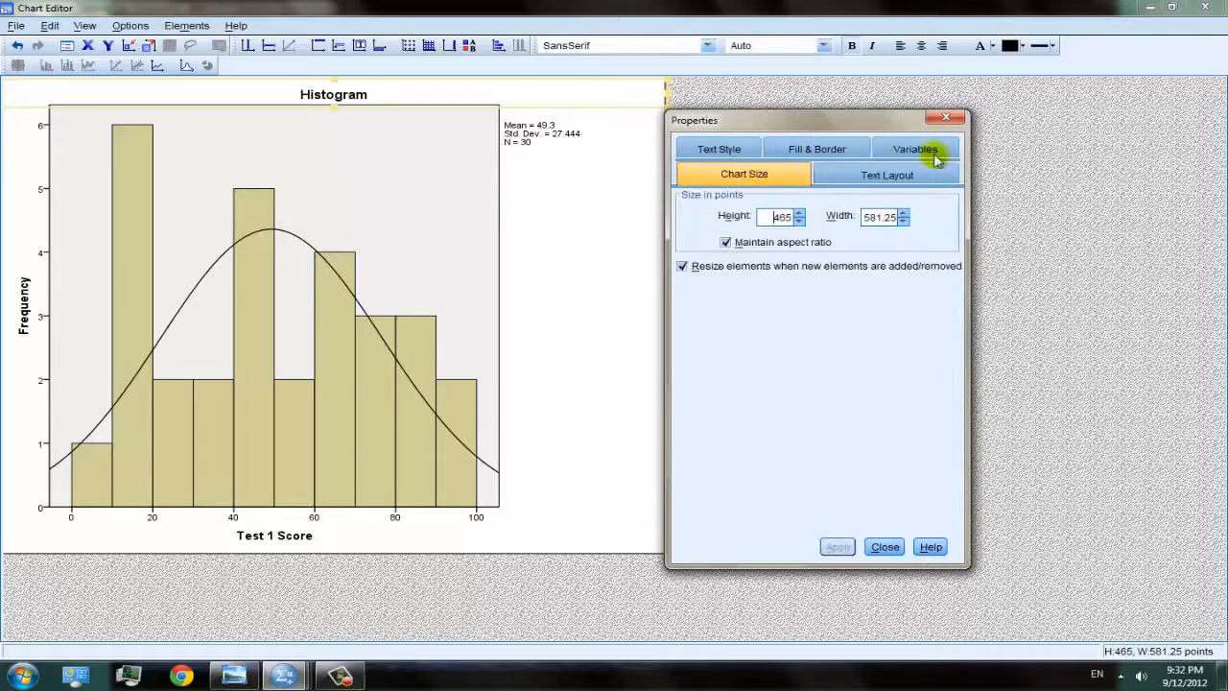
click(946, 117)
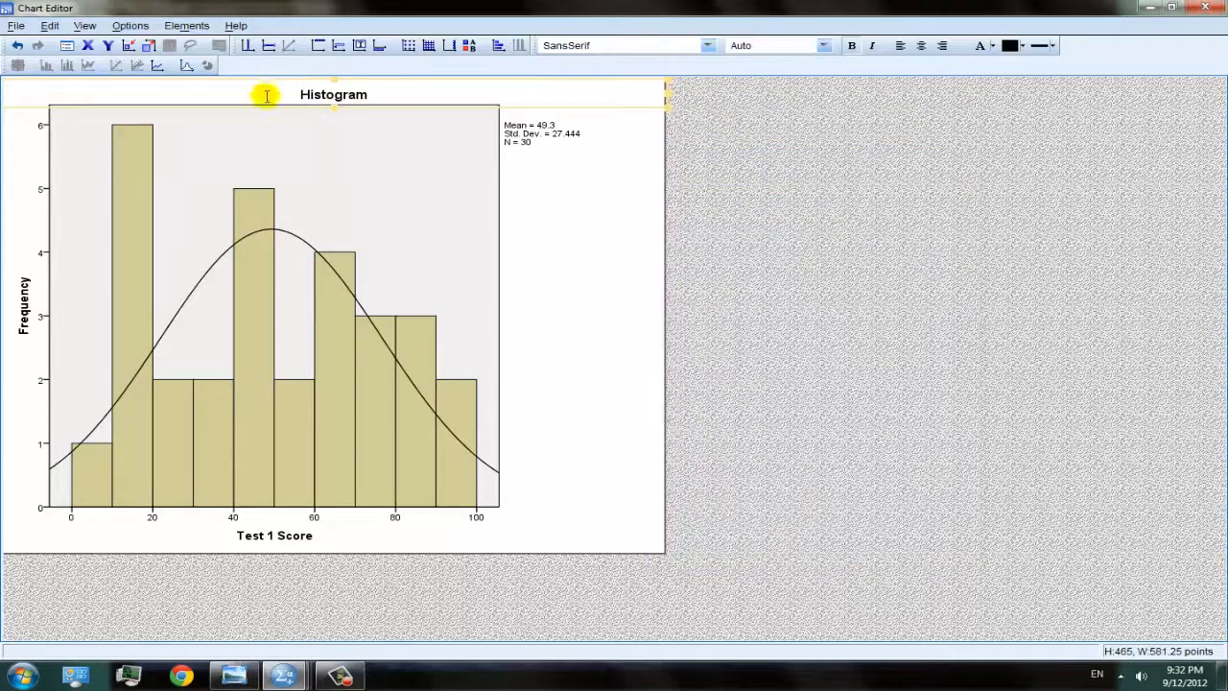
double_click(350, 94)
click(945, 116)
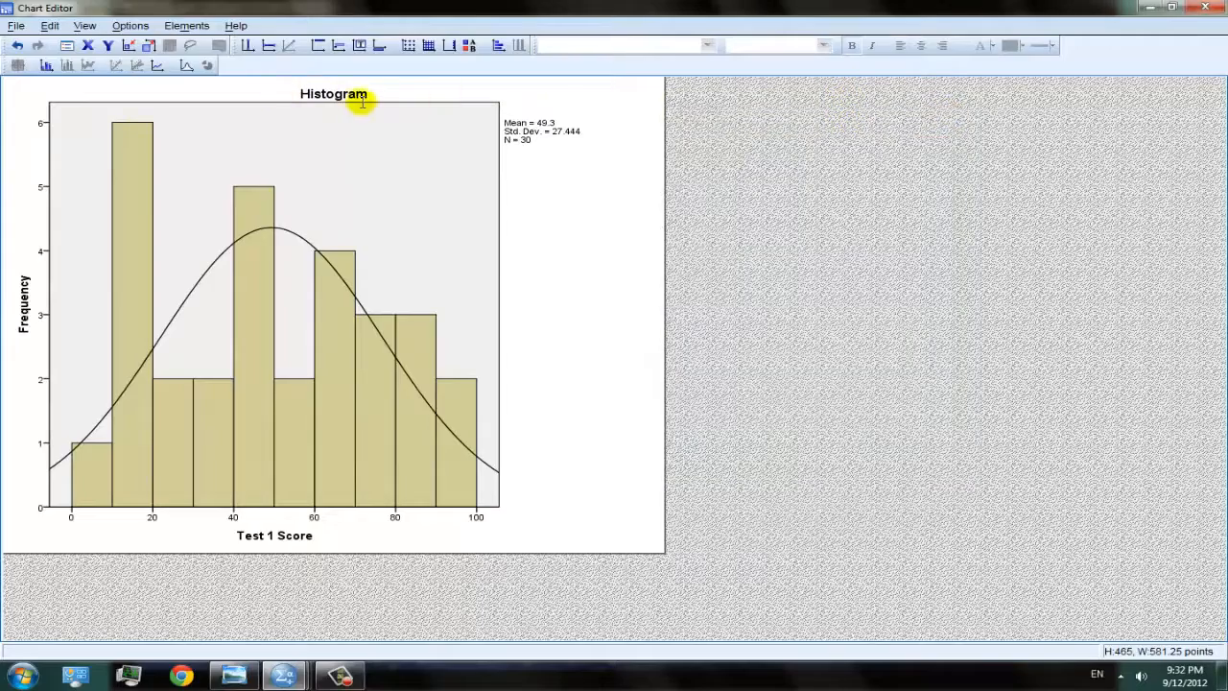
double_click(357, 94)
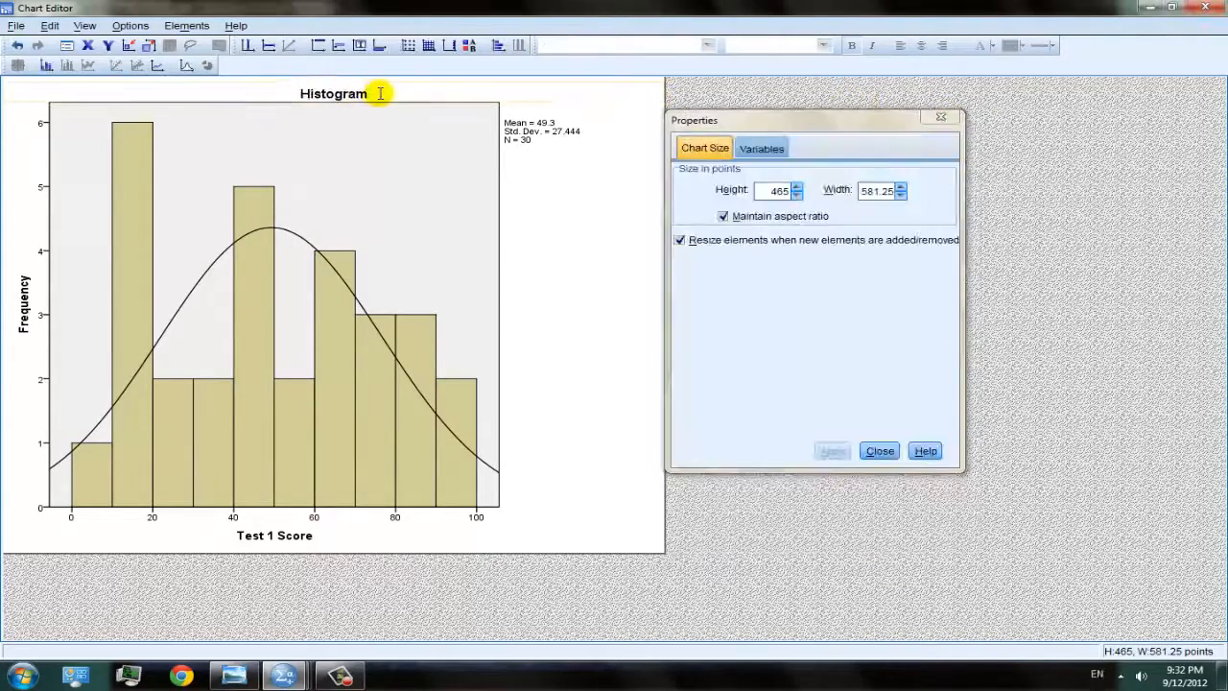
click(941, 117)
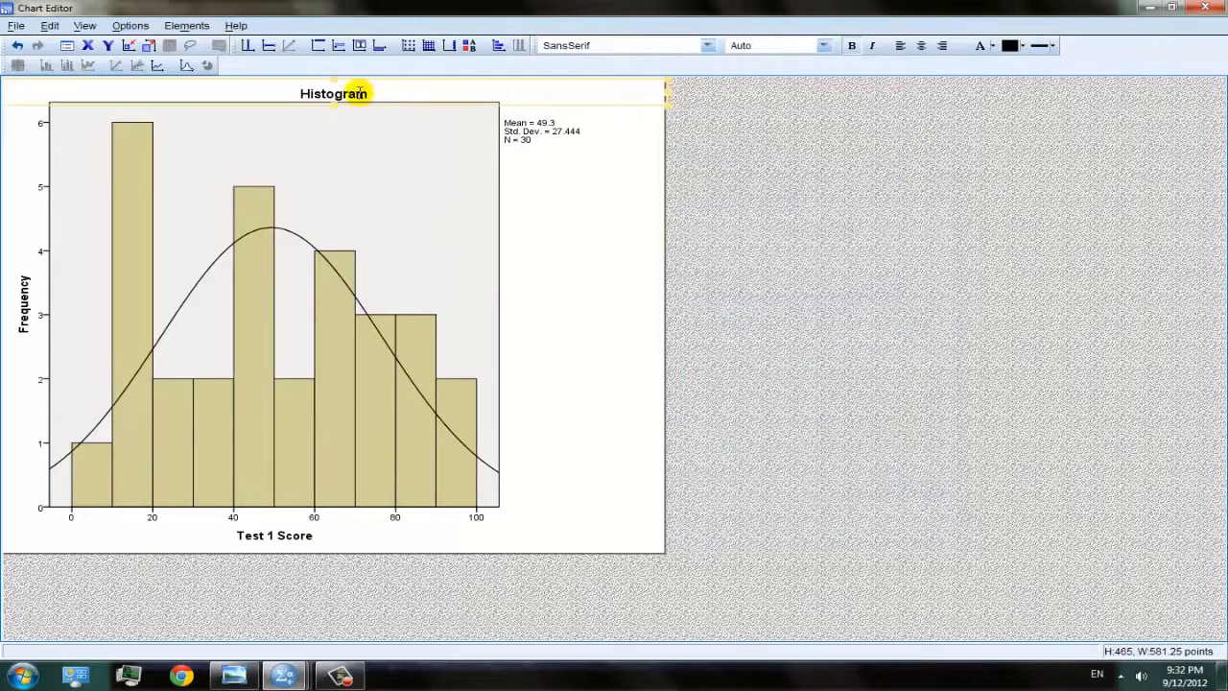
double_click(357, 93)
click(944, 118)
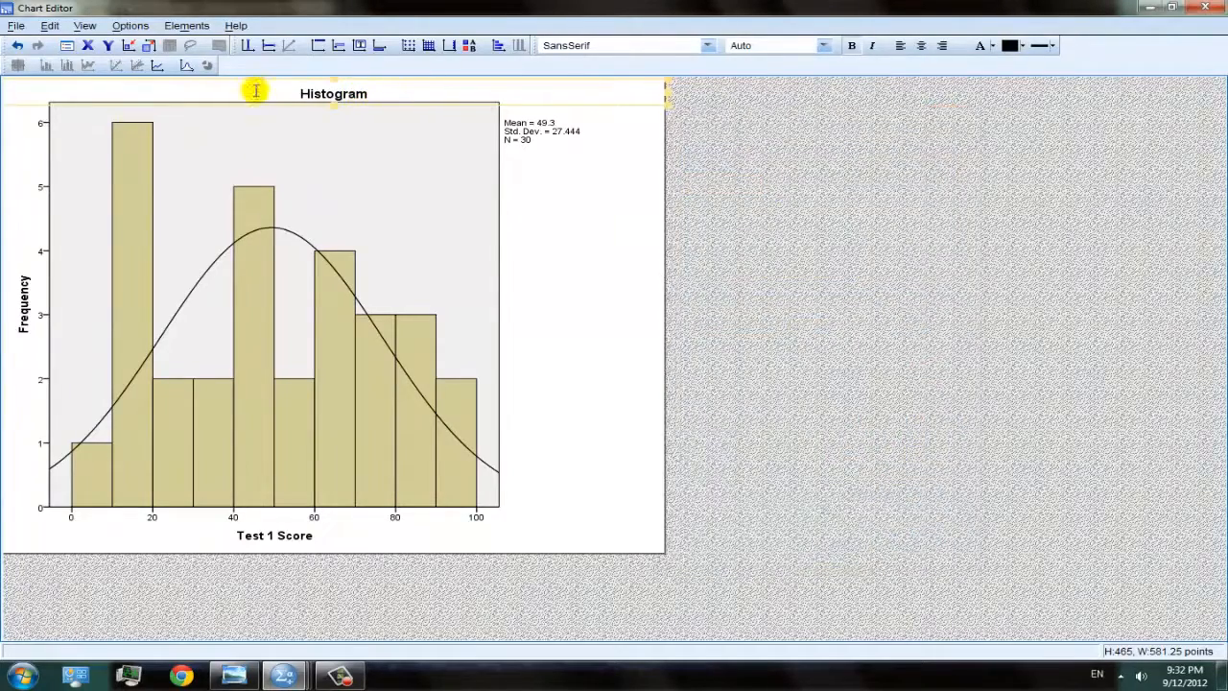
double_click(323, 96)
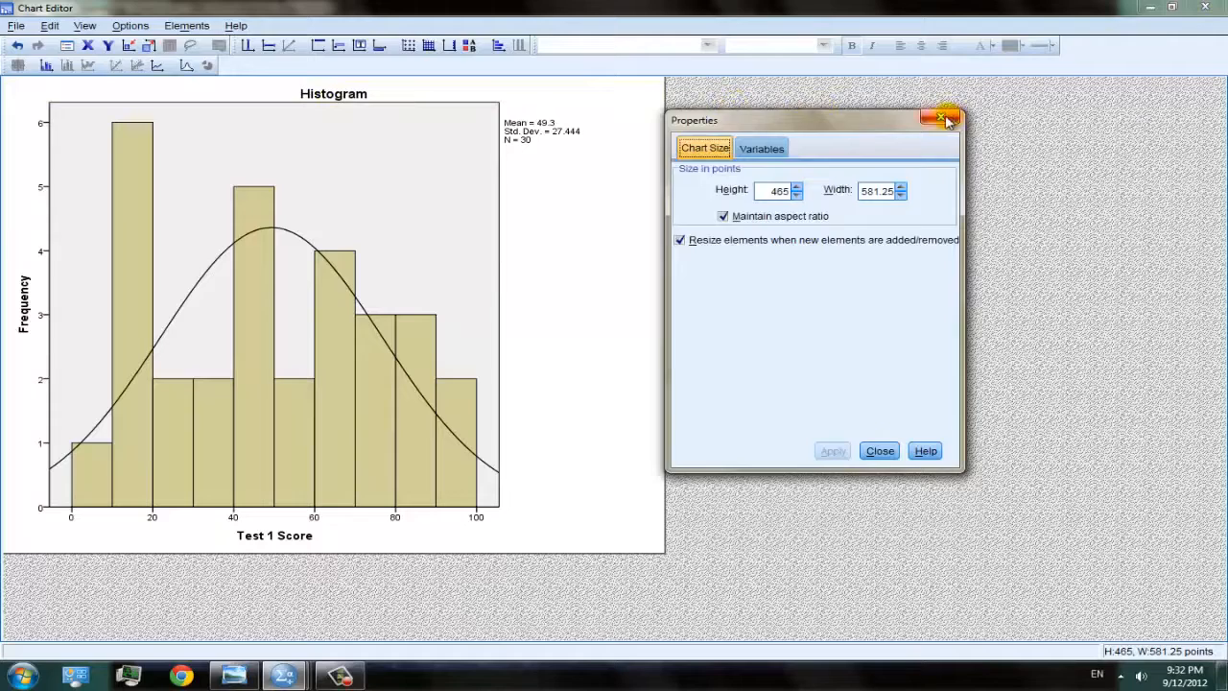
click(946, 118)
Step: Replace the histogram's title with the teacher's first name in possessive form followed by "Math Class Test 1 Scores Distribution"
click(356, 92)
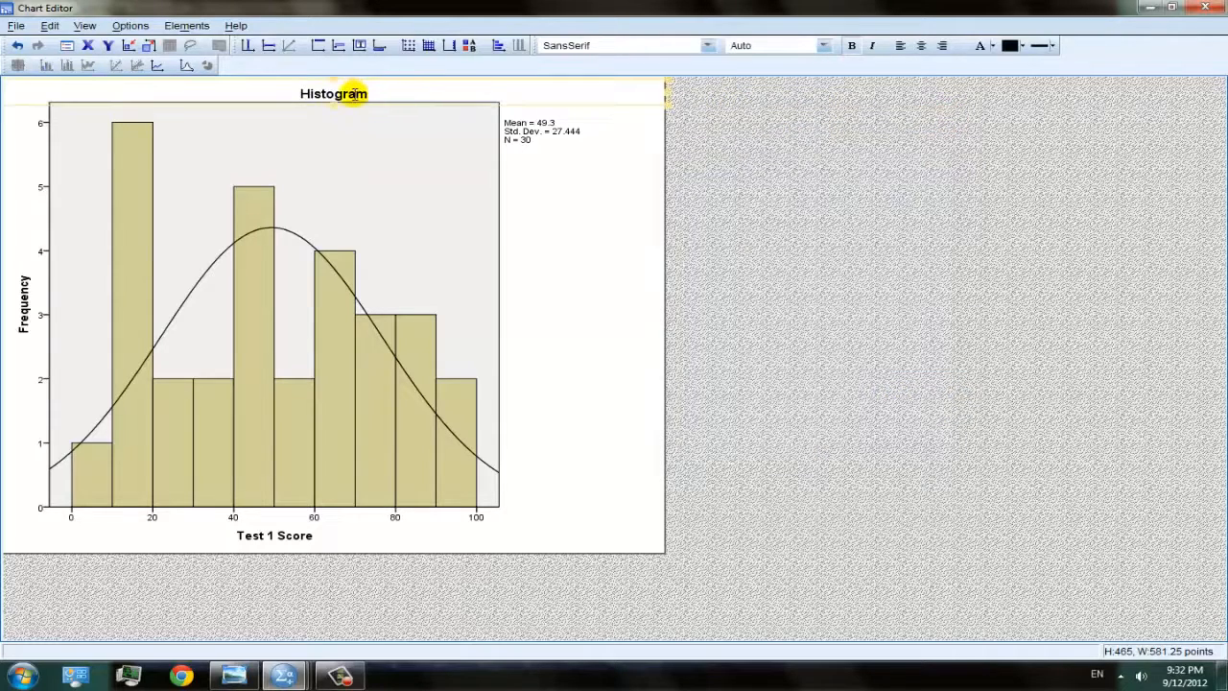
click(357, 93)
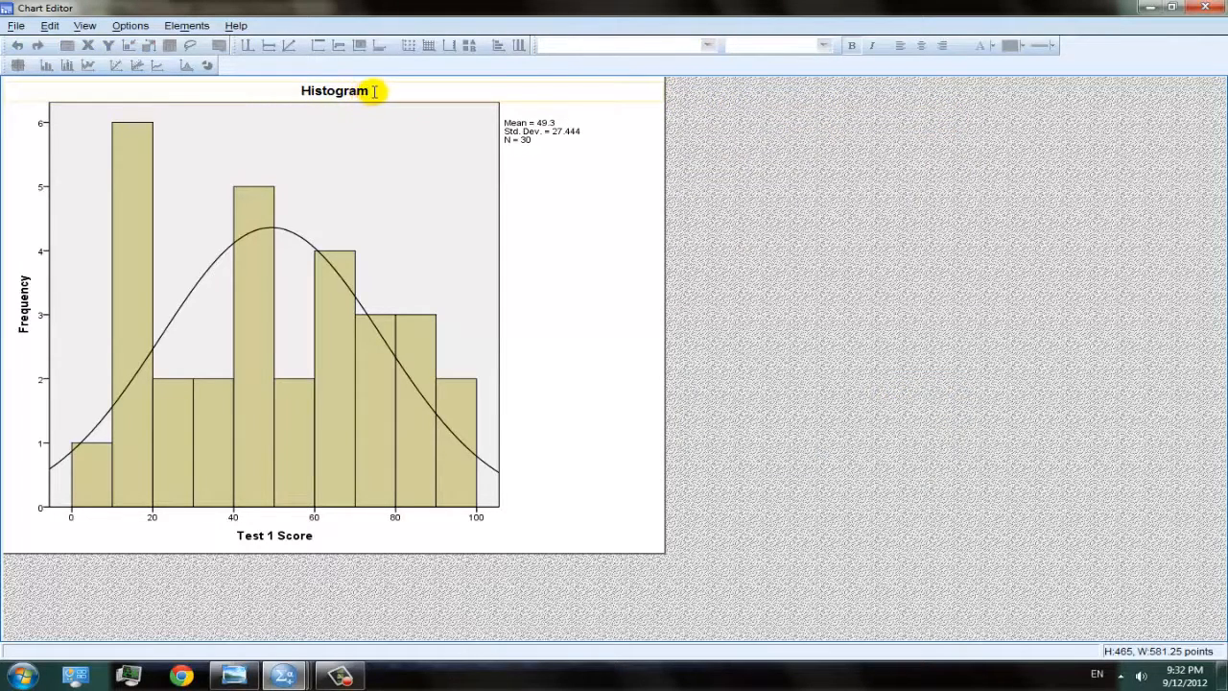
key(BackSpace)
key(BackSpace)
key(BackSpace)
key(BackSpace)
key(BackSpace)
key(BackSpace)
key(BackSpace)
key(BackSpace)
text(John's Math C)
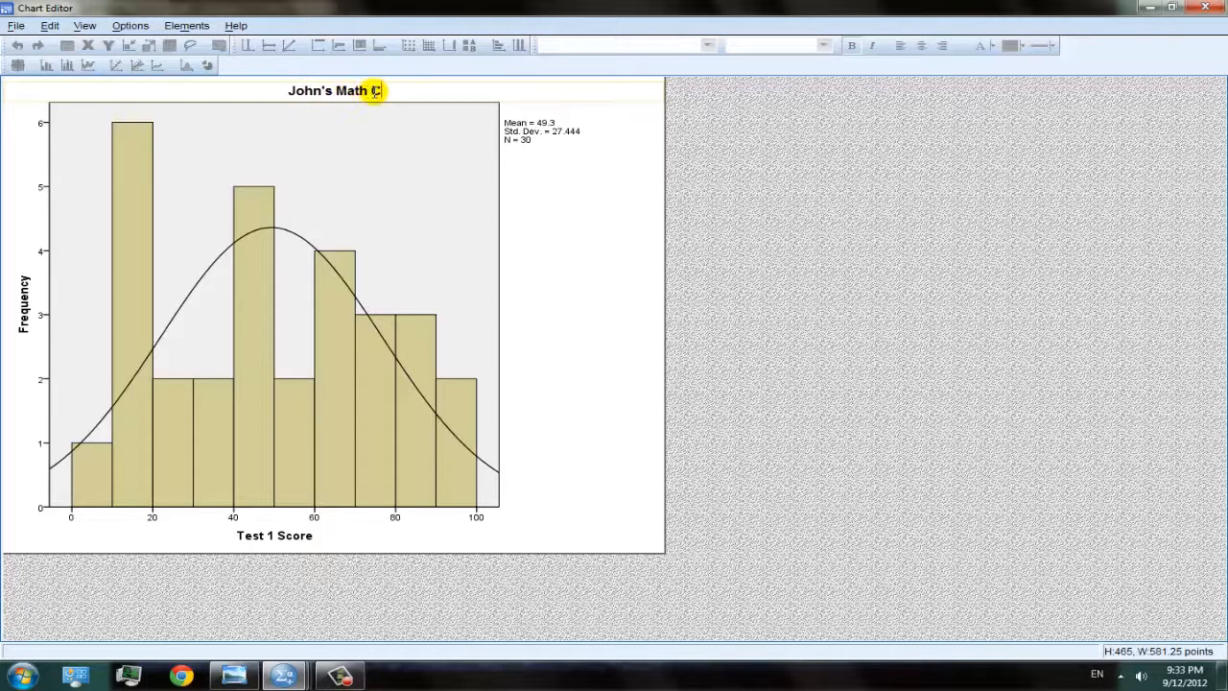
text(lass Test 1 Score)
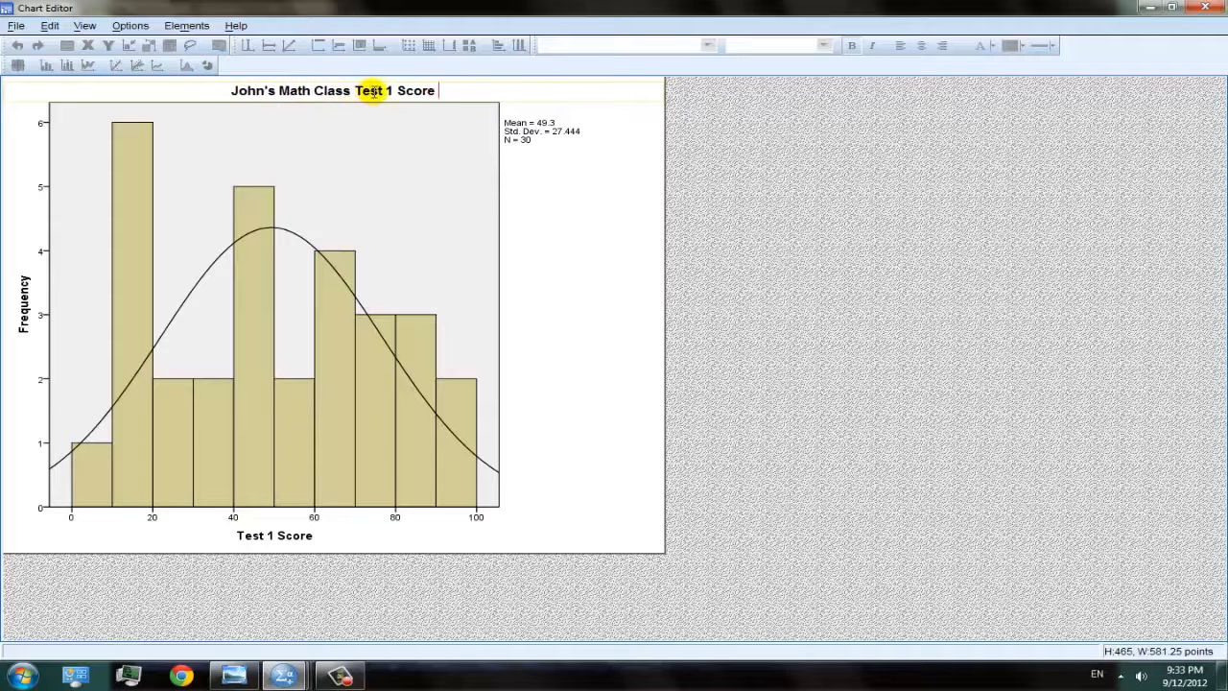
text(s Distribution)
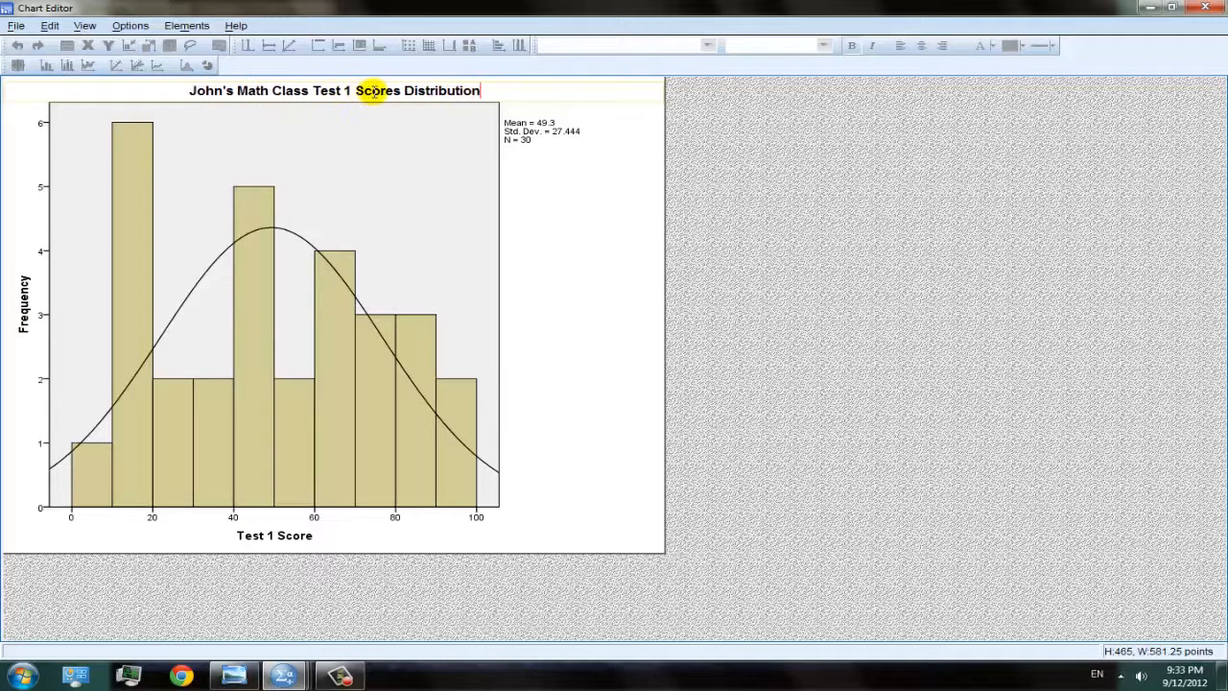
click(568, 165)
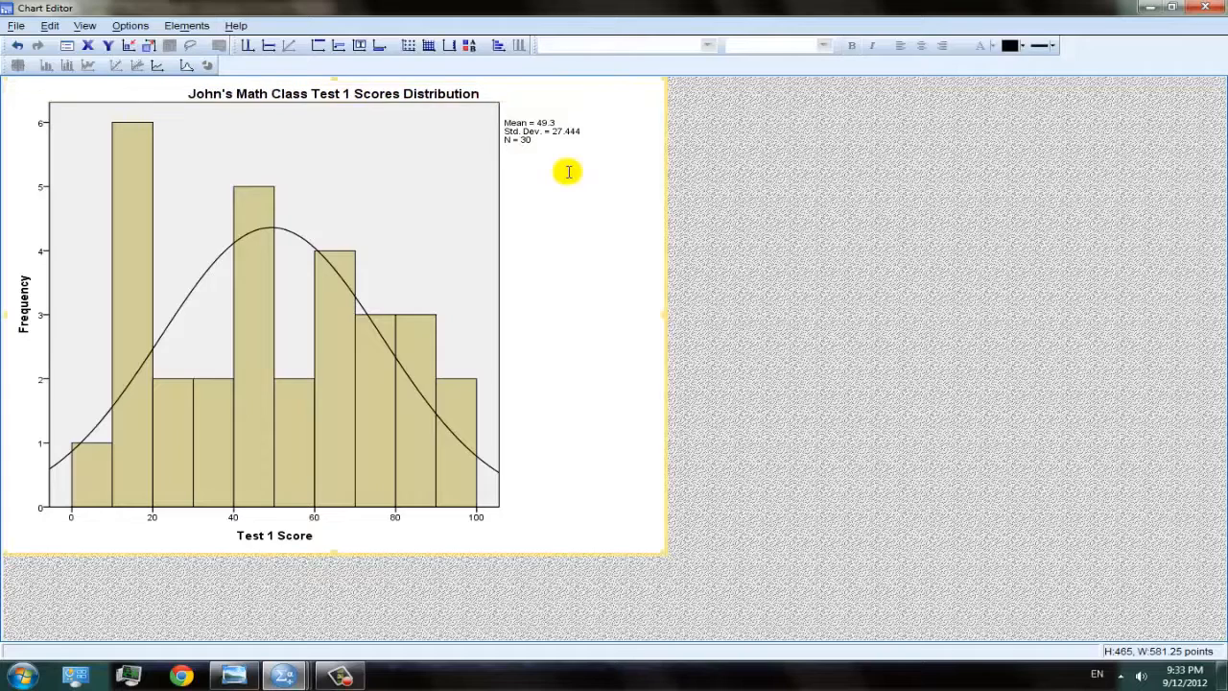
click(401, 96)
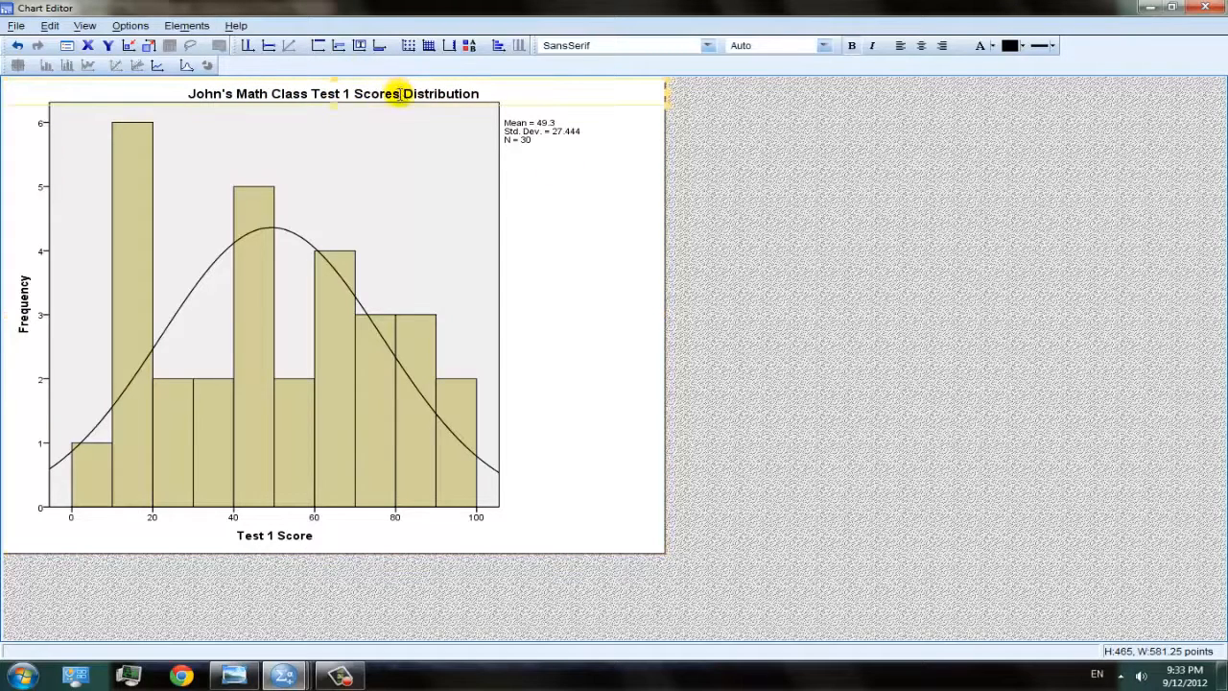
click(401, 90)
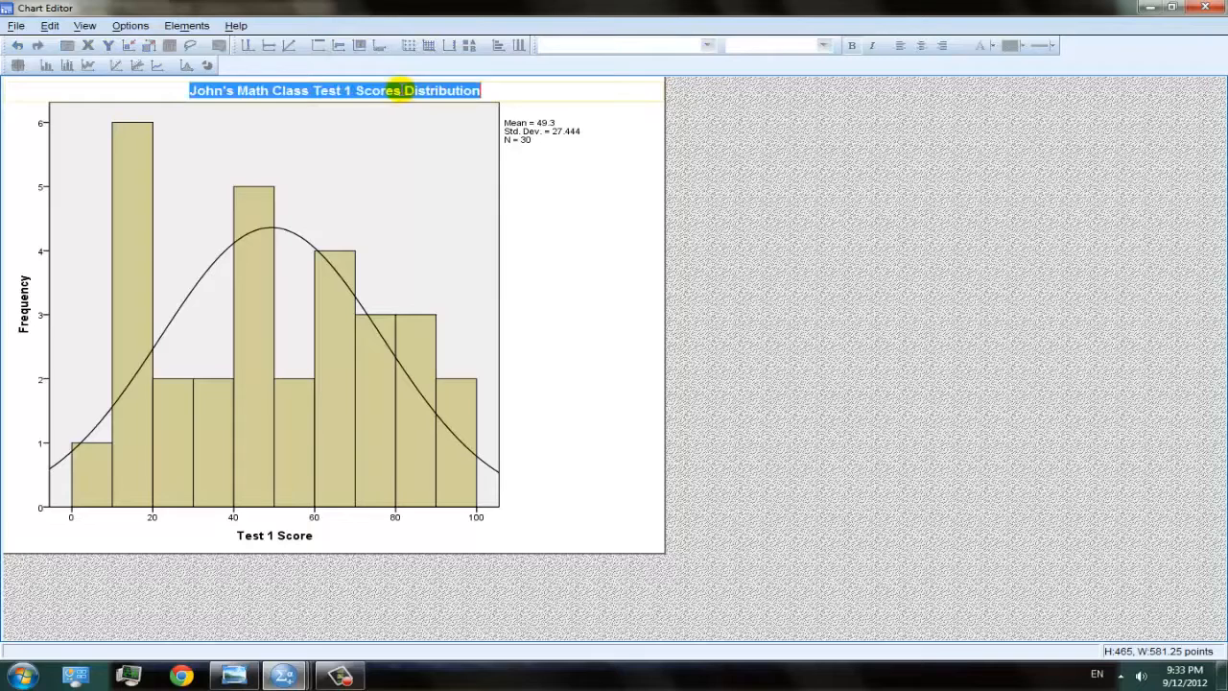
click(496, 90)
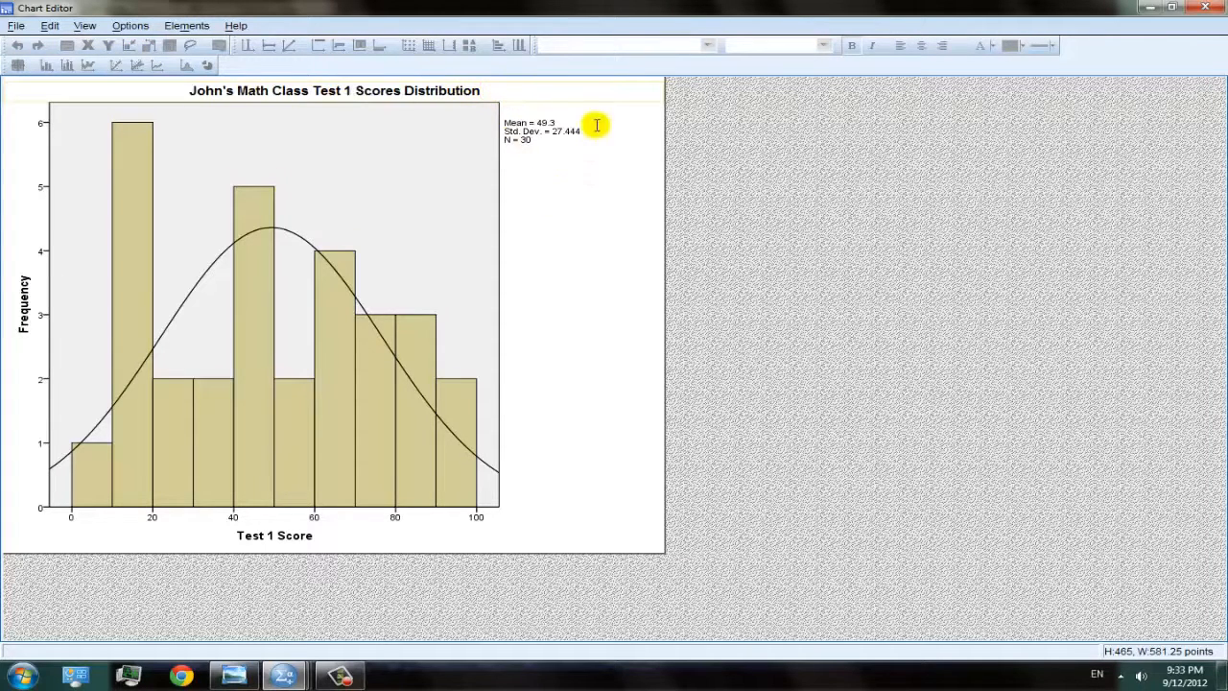
click(919, 224)
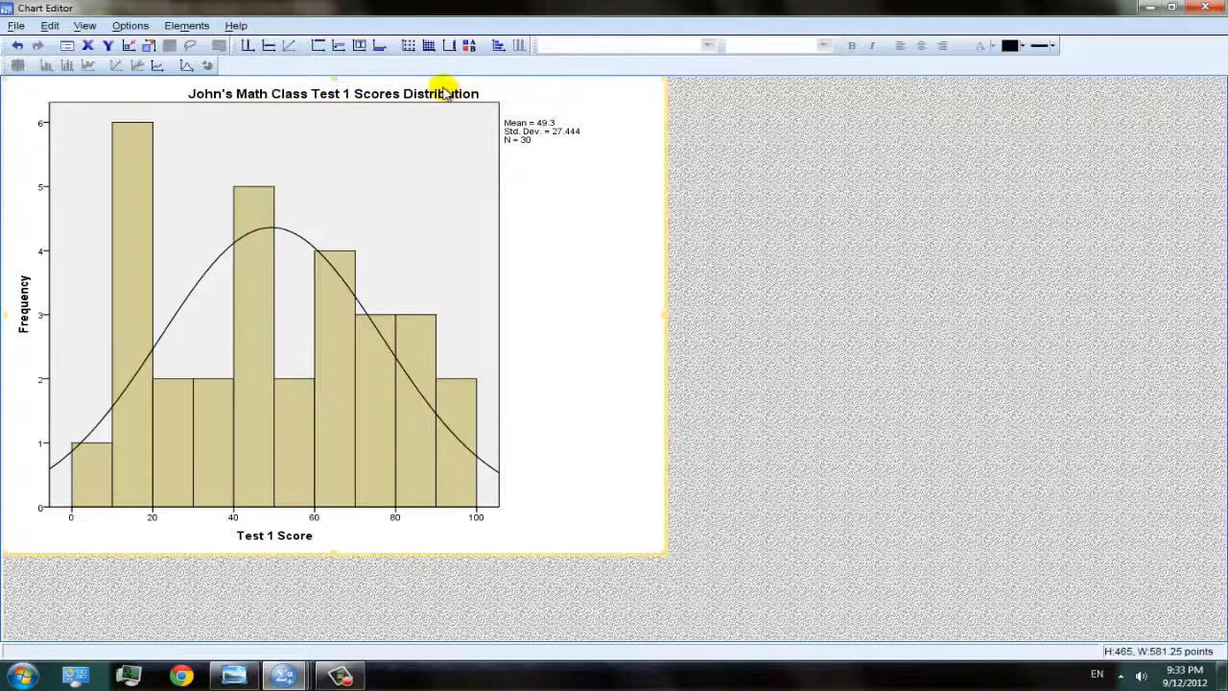
click(446, 96)
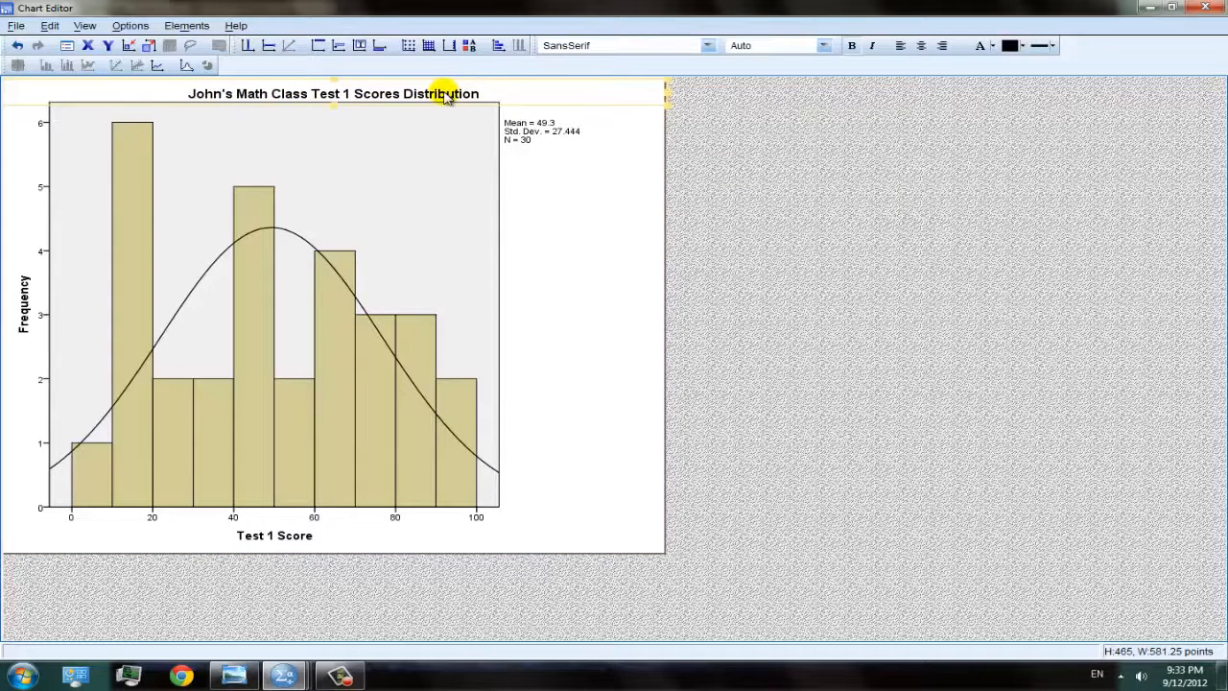
click(455, 86)
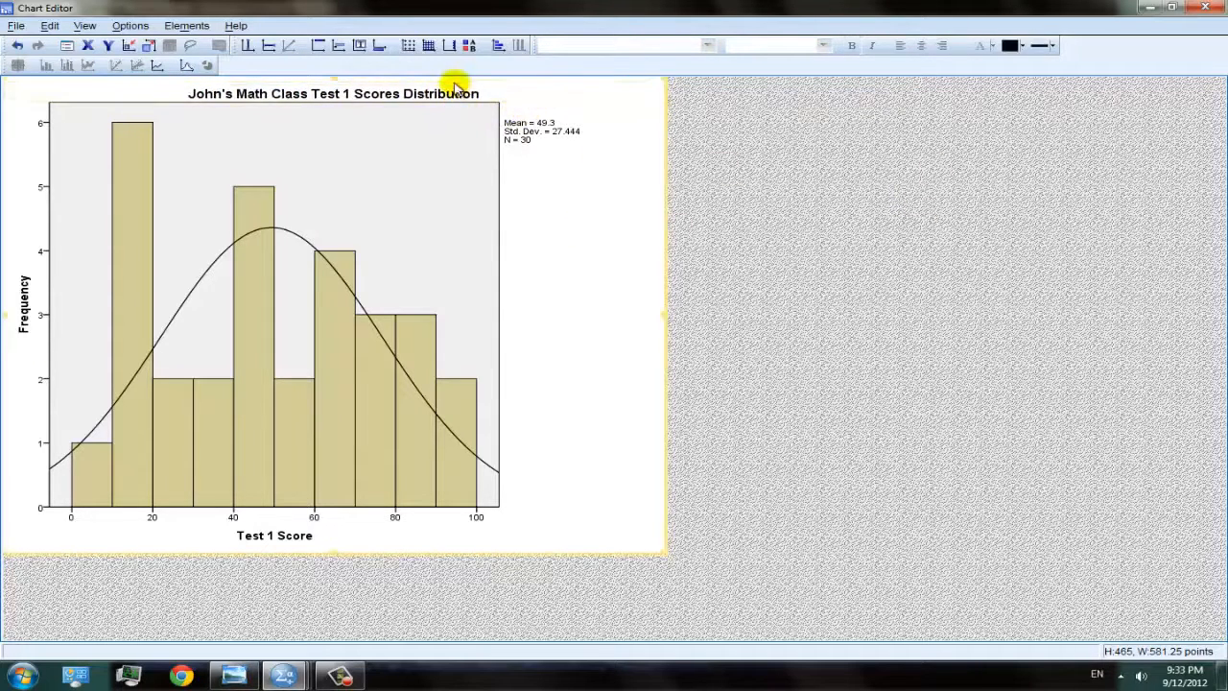
double_click(456, 96)
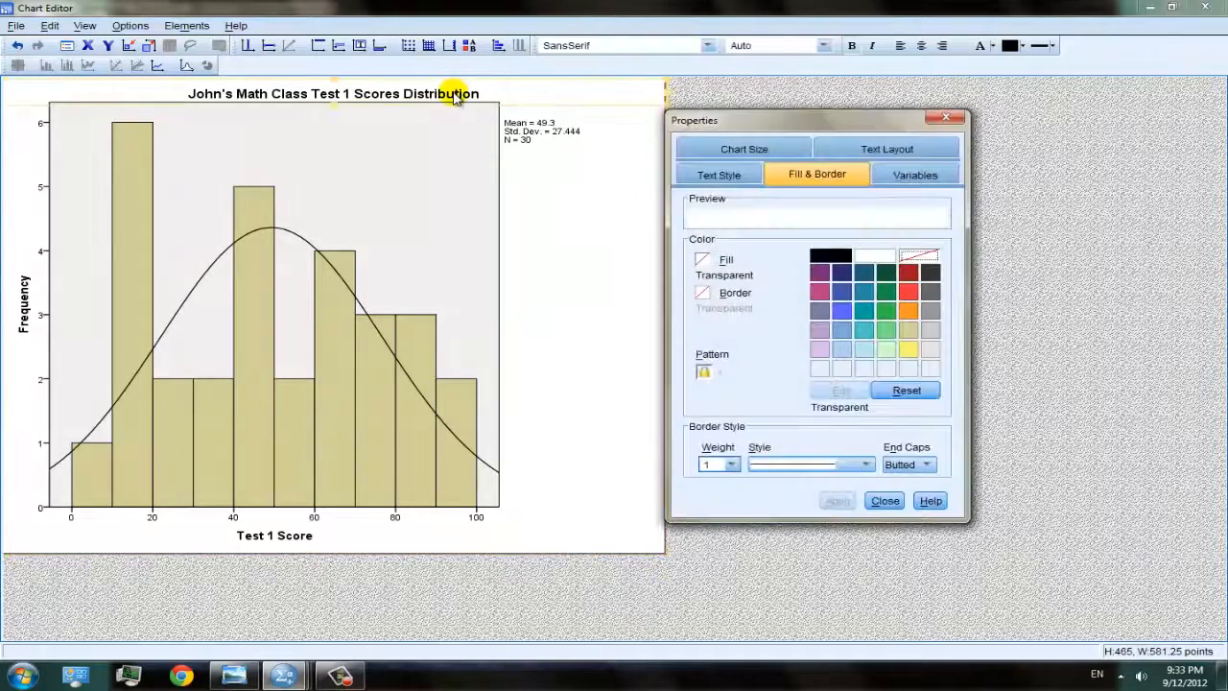
click(945, 118)
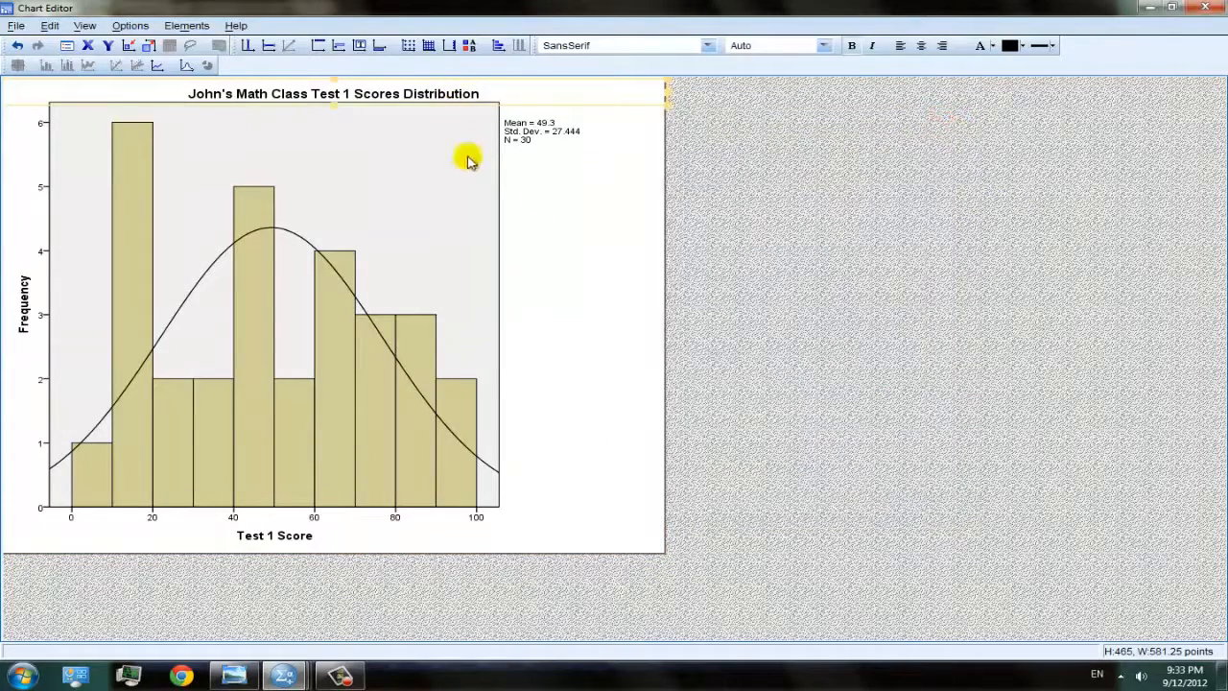
click(377, 96)
click(377, 96)
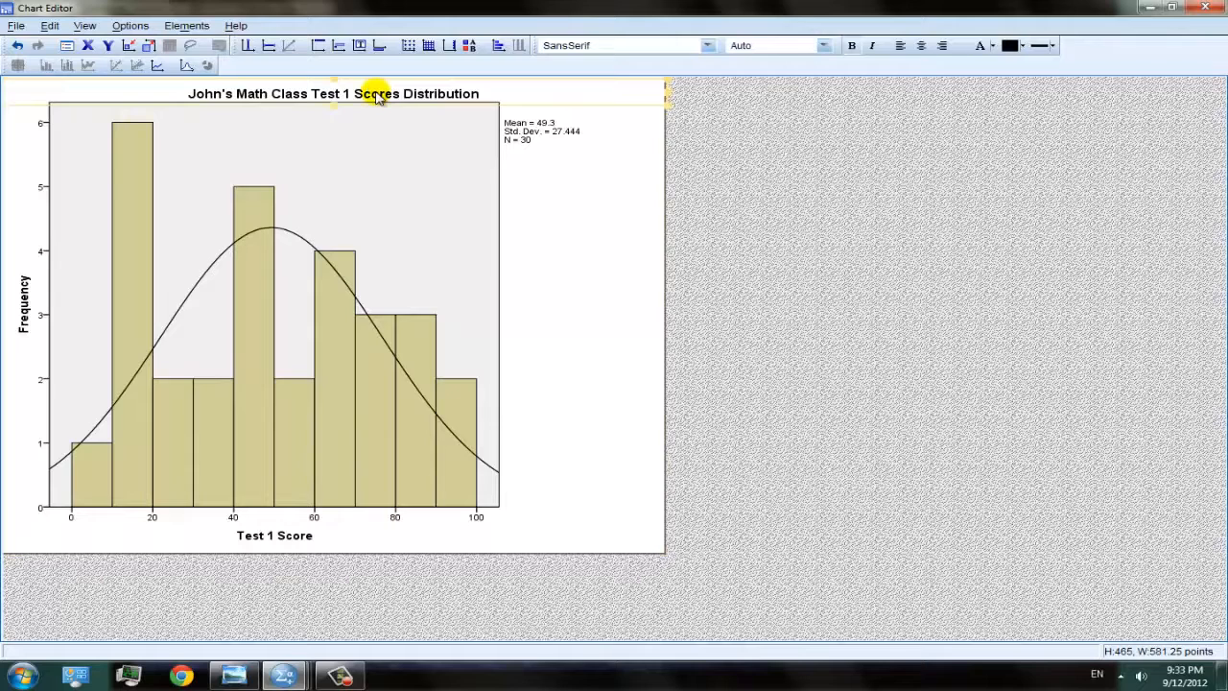
click(377, 95)
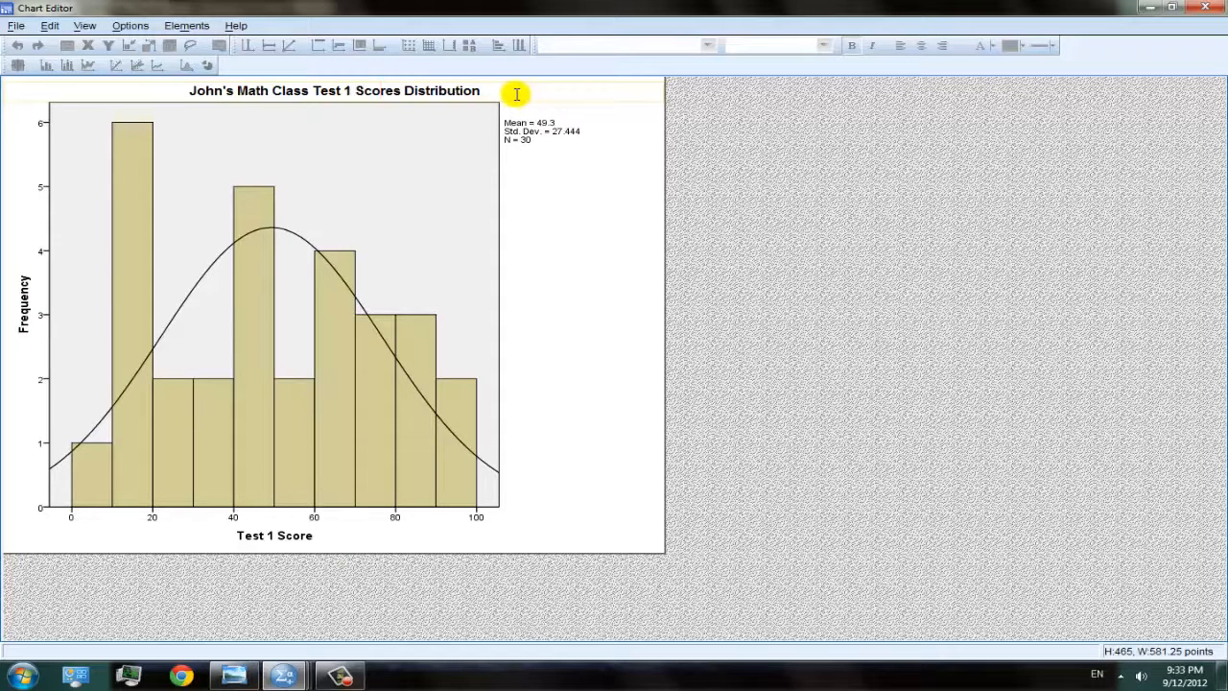
click(560, 230)
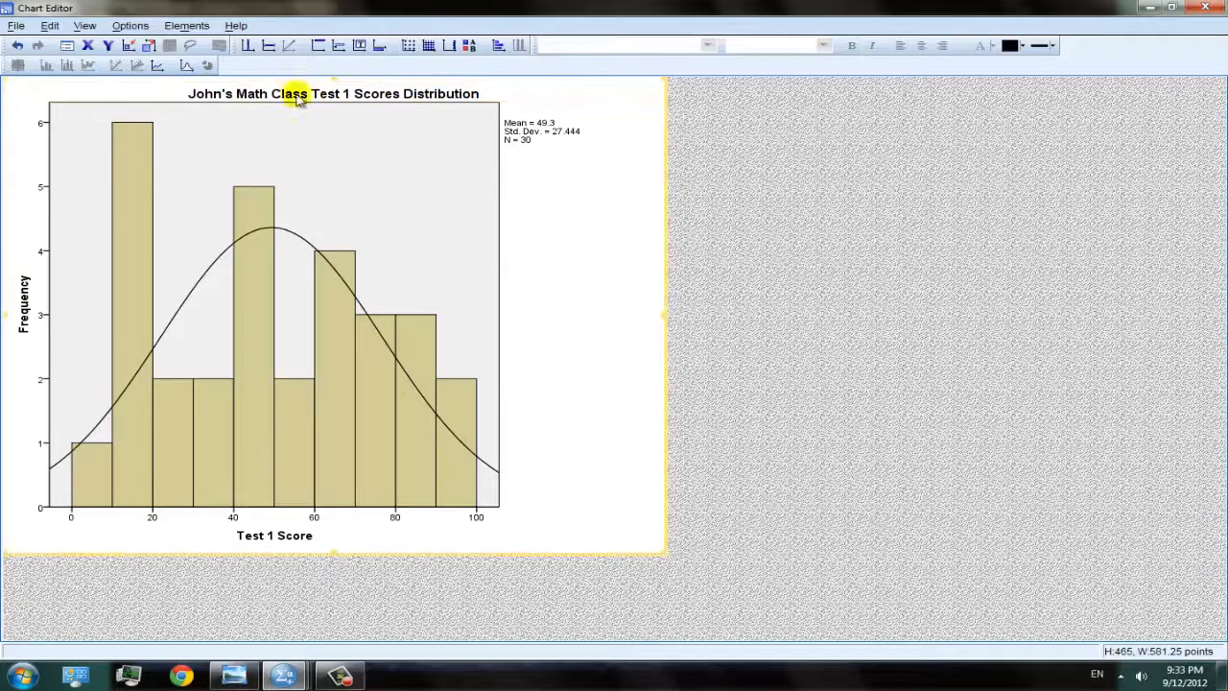
Step: Set the major increment of the Test 1 Score axis to a custom value of 10
click(462, 191)
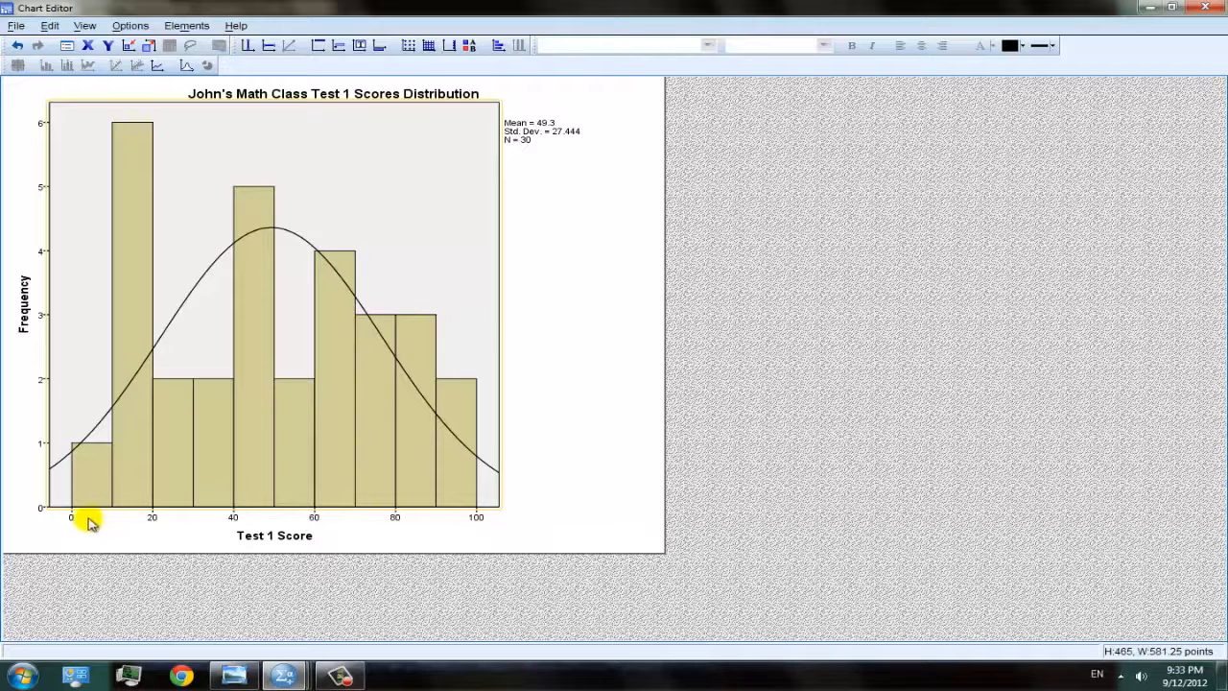
click(480, 518)
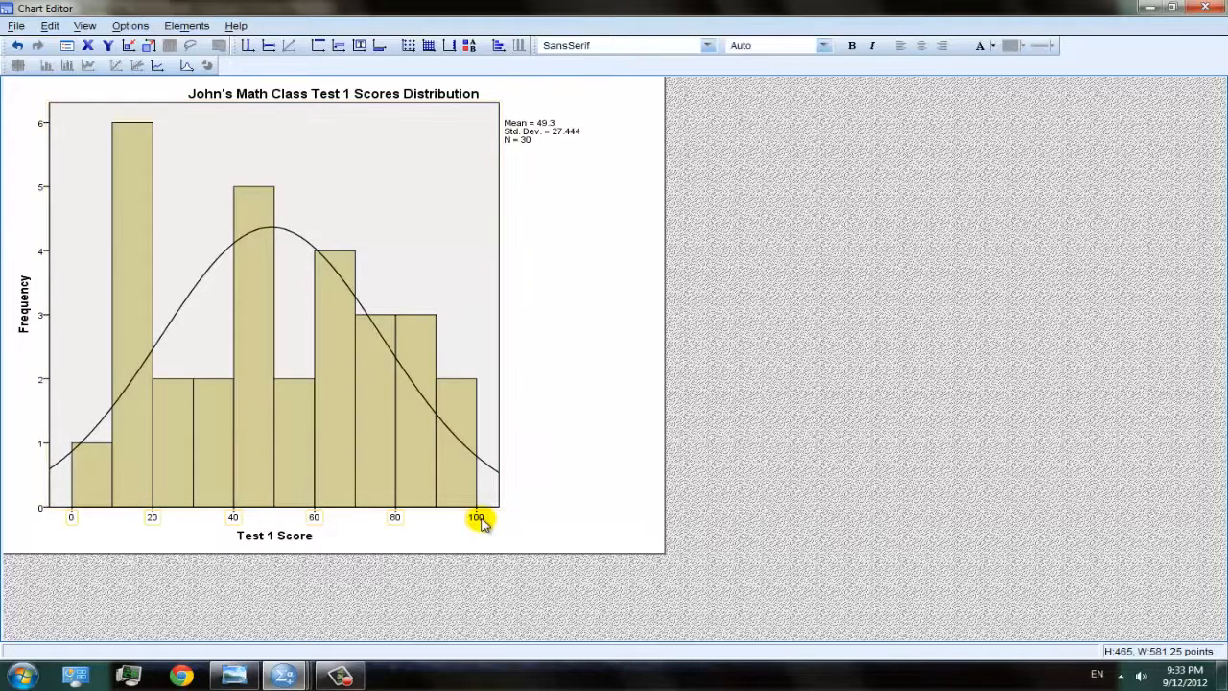
double_click(479, 518)
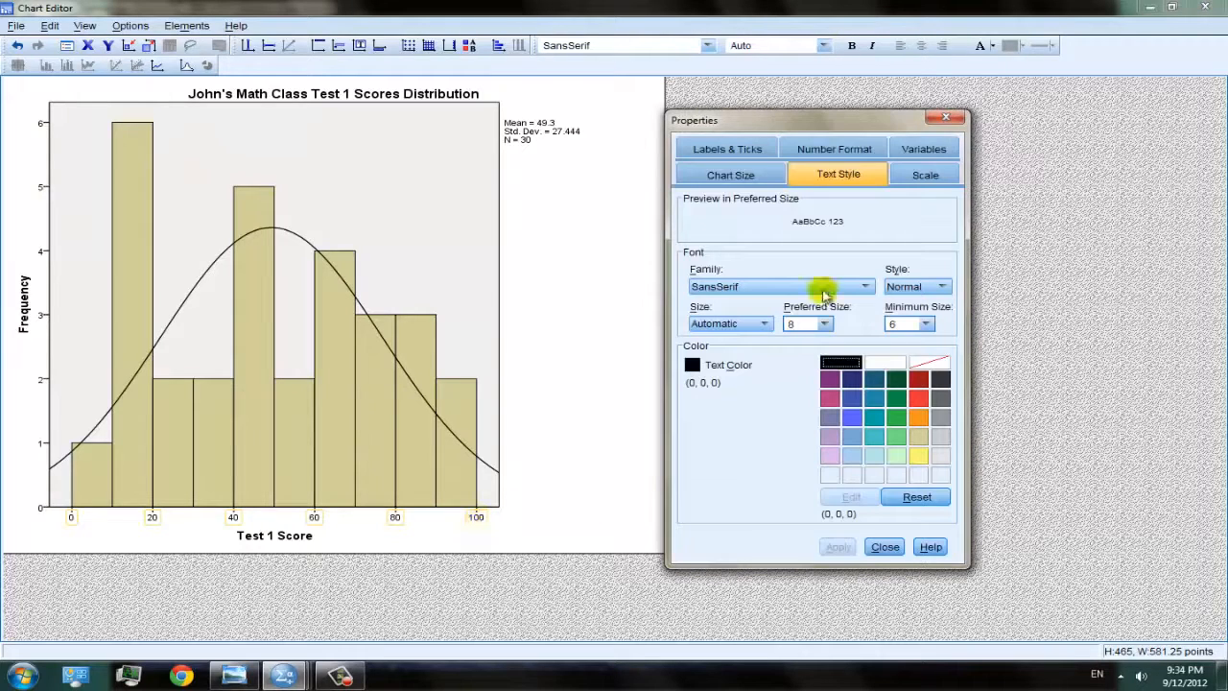
click(922, 176)
click(782, 234)
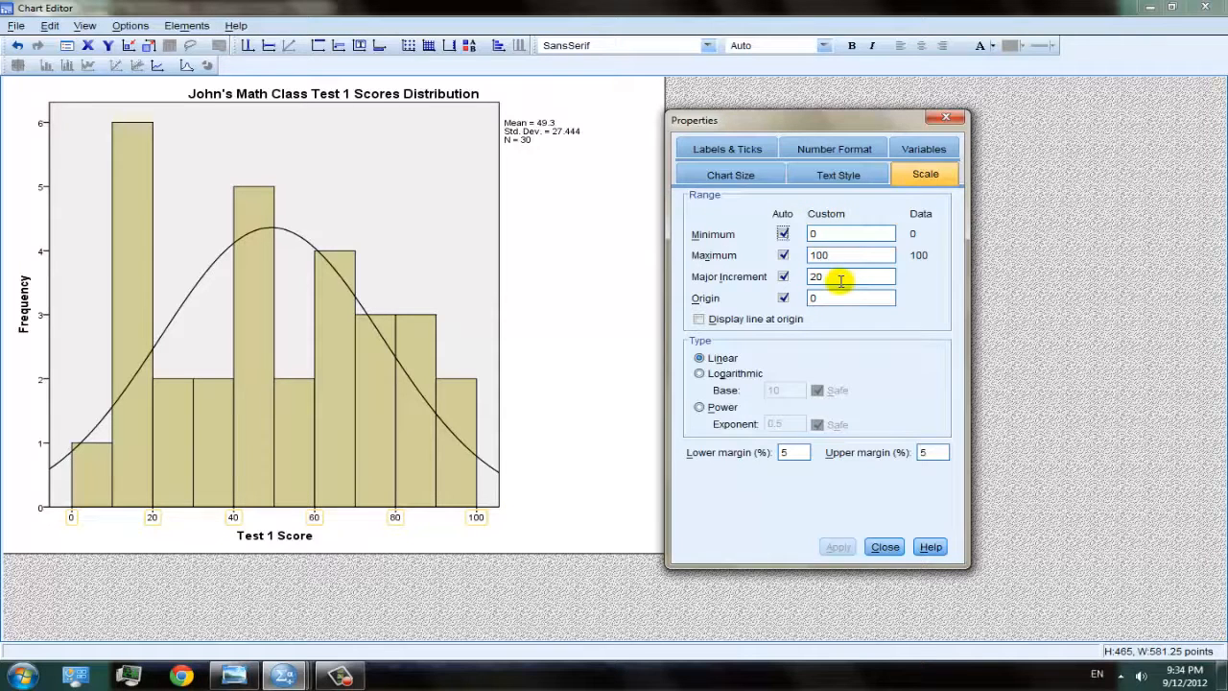
click(783, 278)
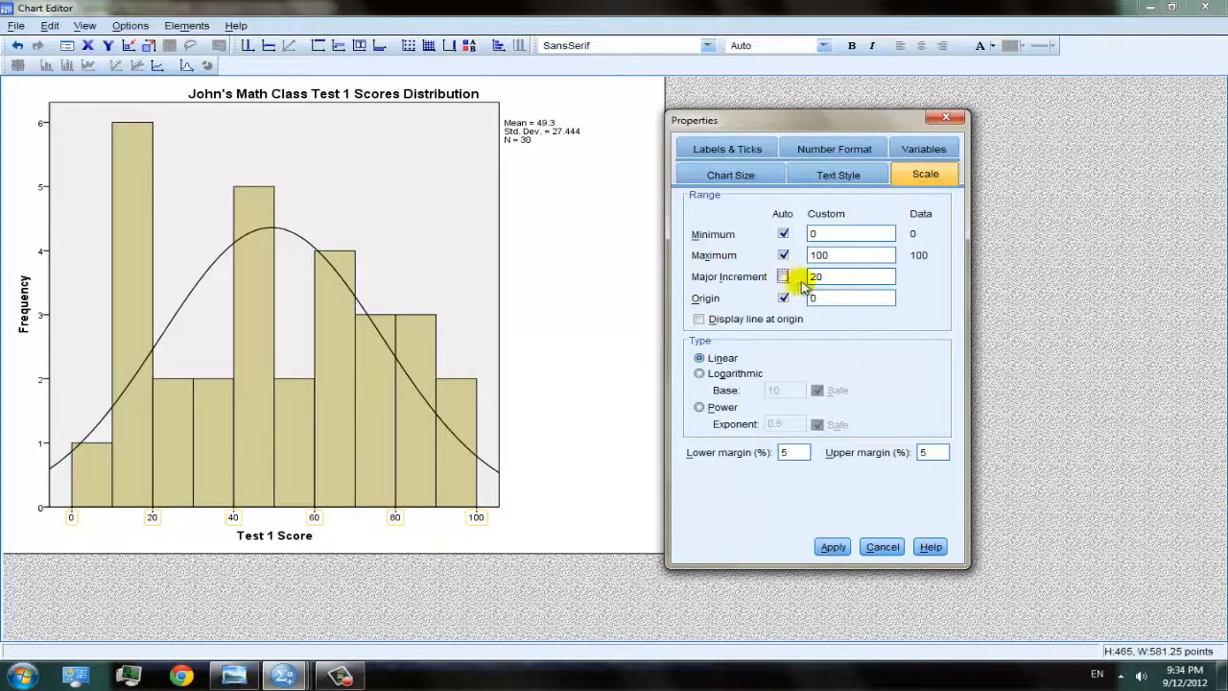
double_click(813, 277)
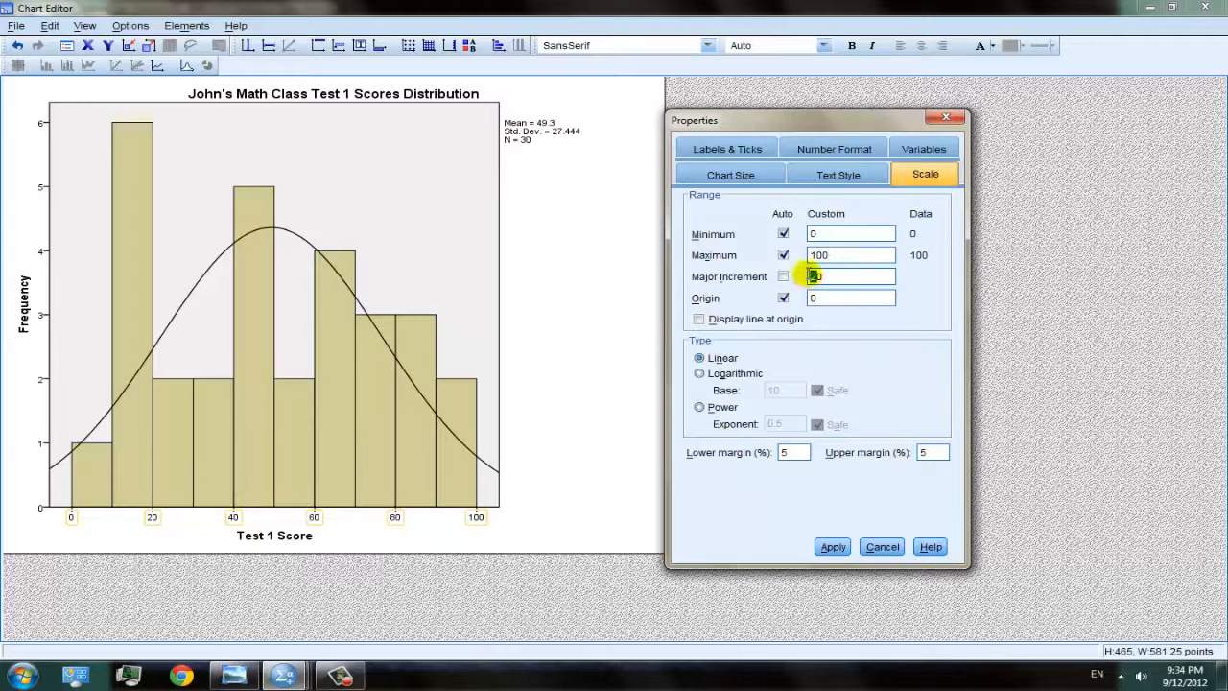
click(833, 548)
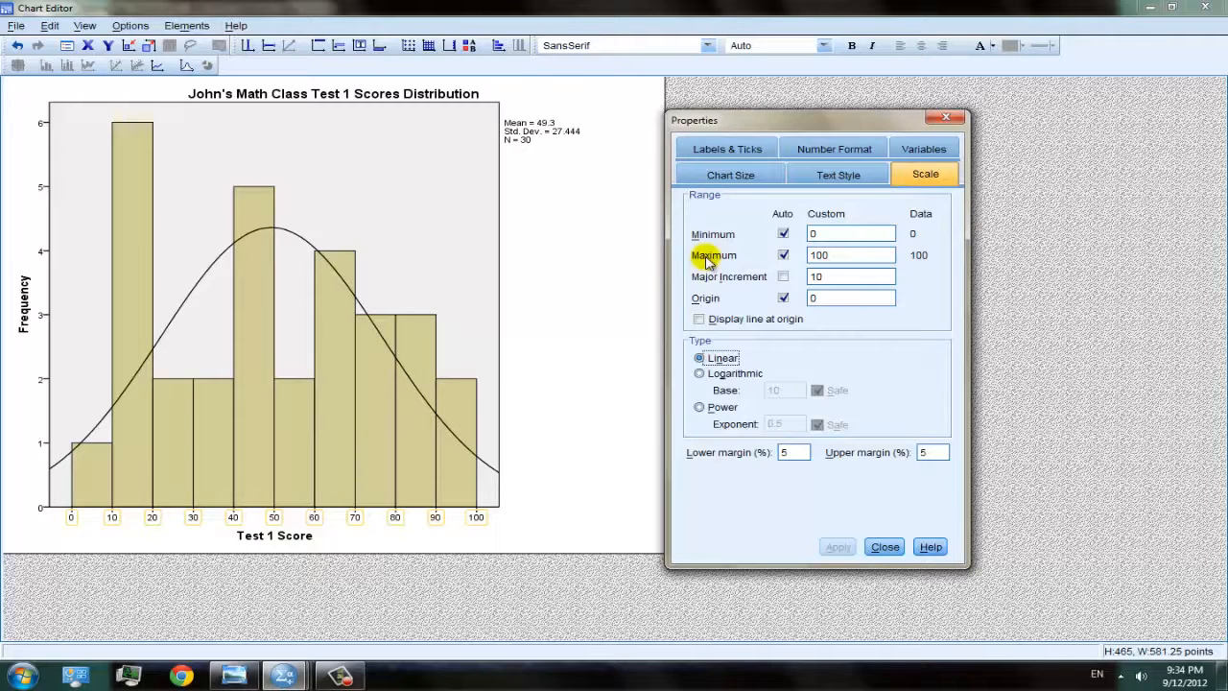
click(892, 548)
click(888, 548)
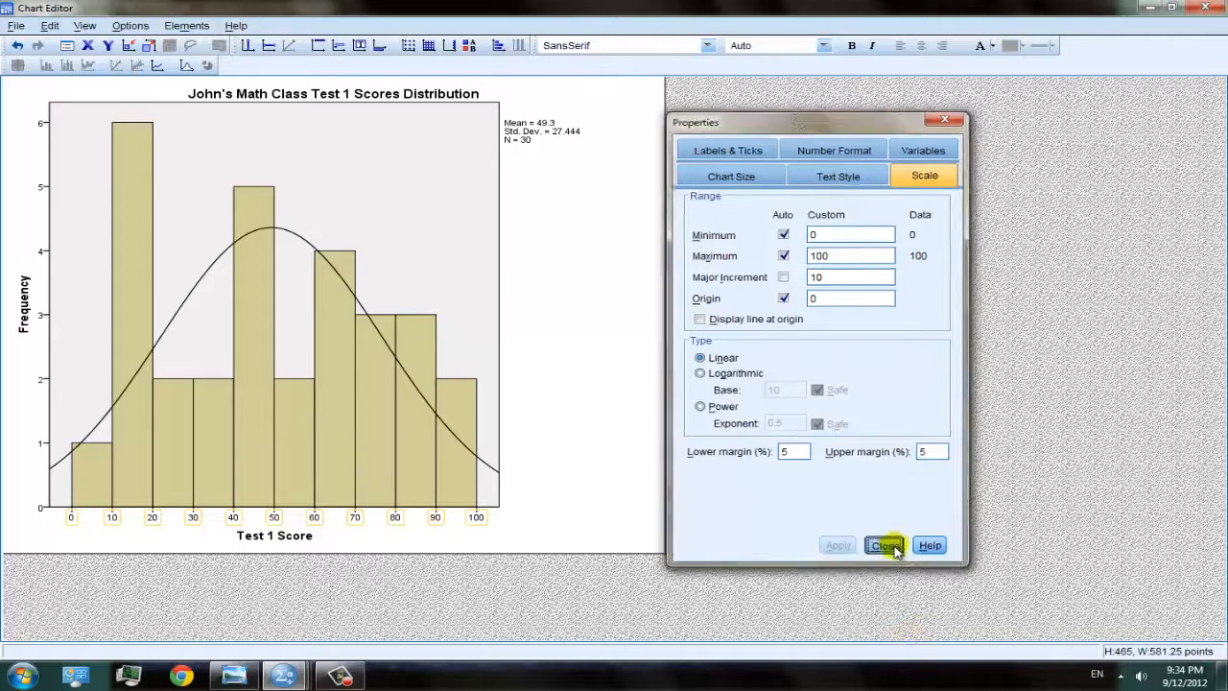
Step: Fill the histogram bars with dark blue (40, 42, 115)
click(374, 429)
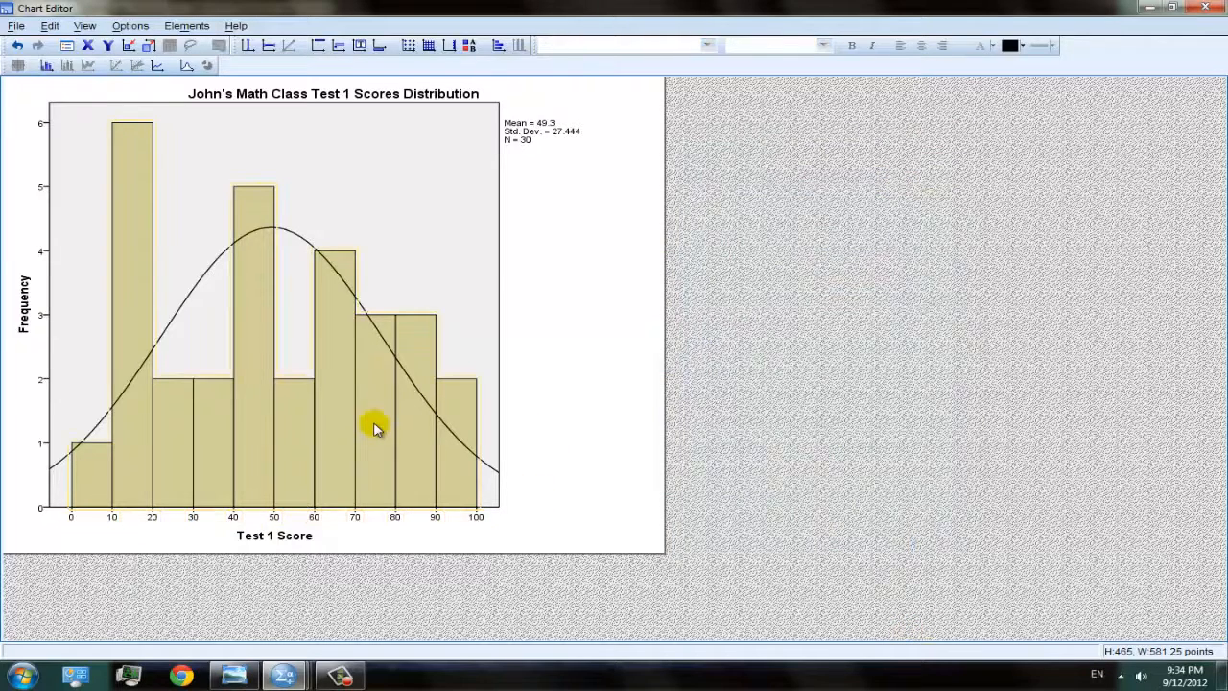
double_click(374, 429)
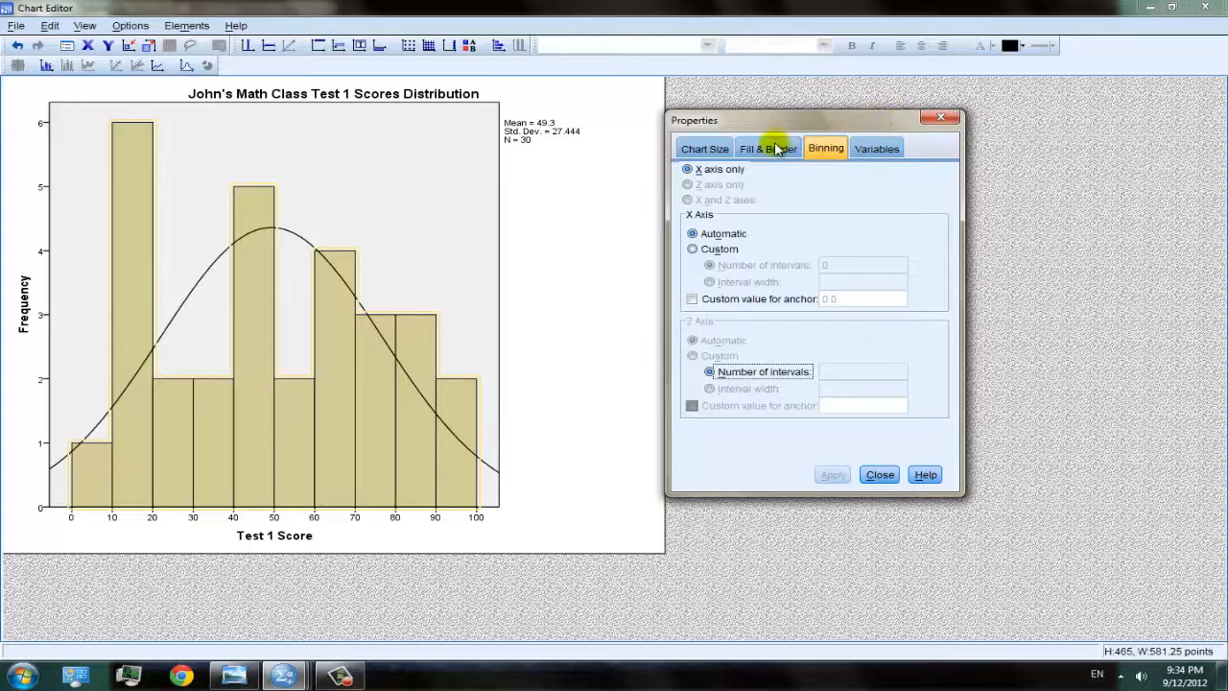
click(775, 149)
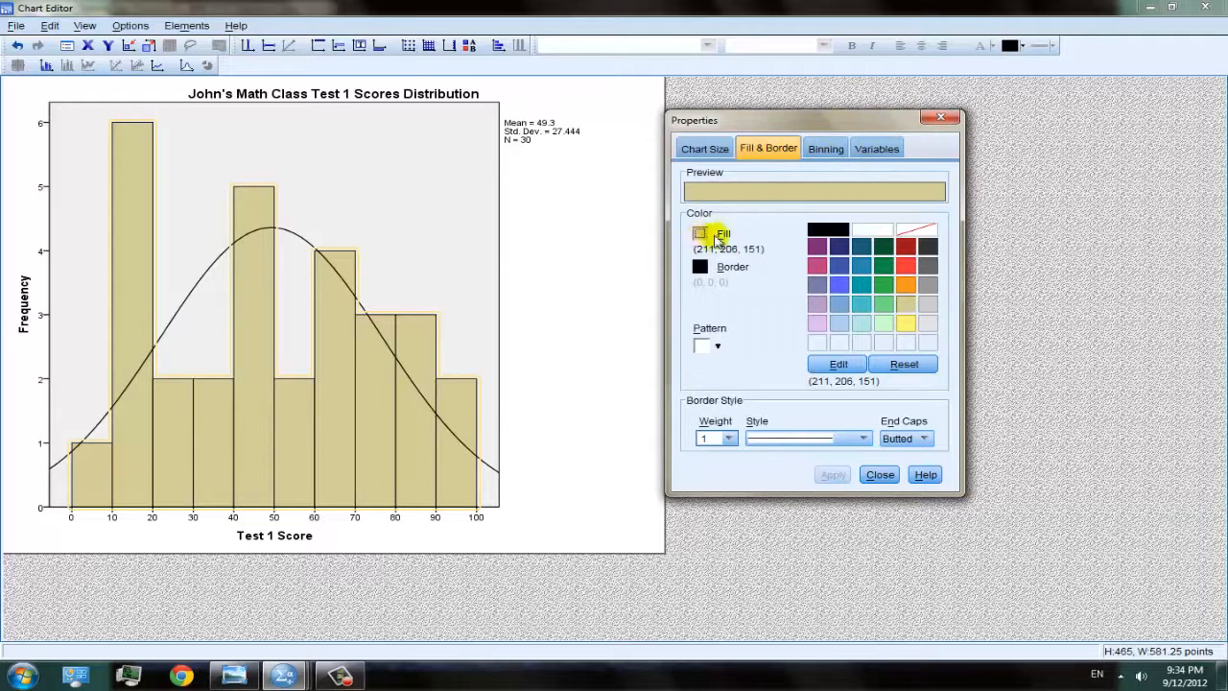
click(841, 250)
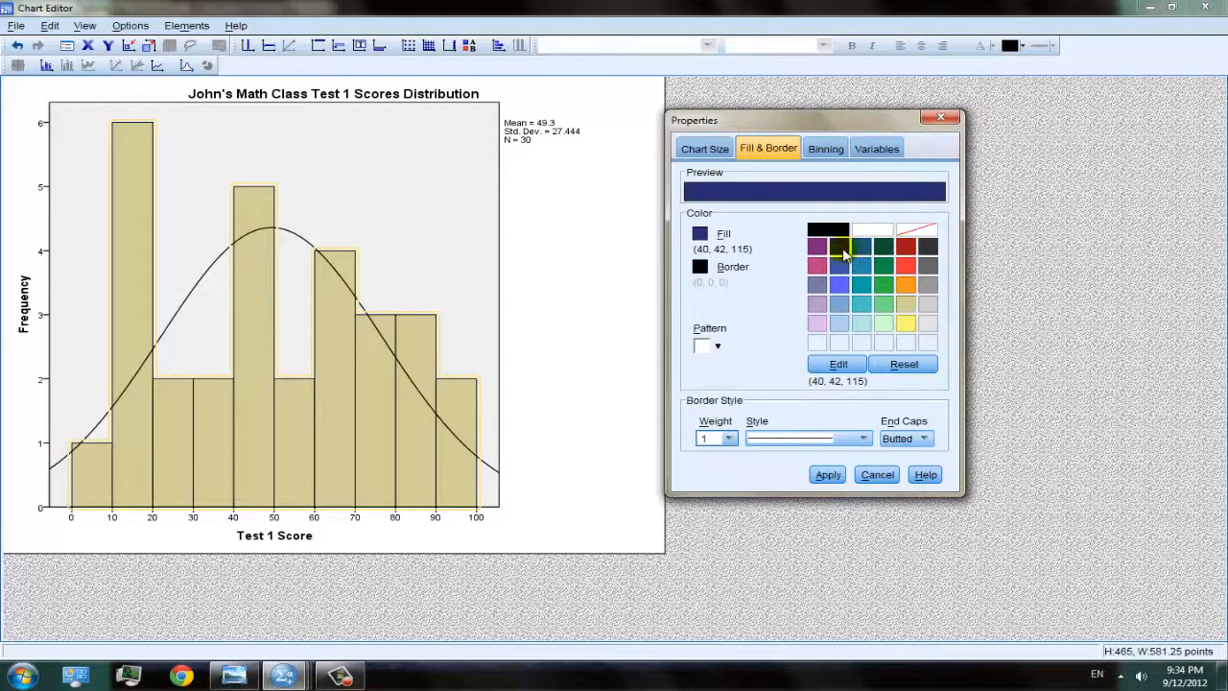
click(831, 474)
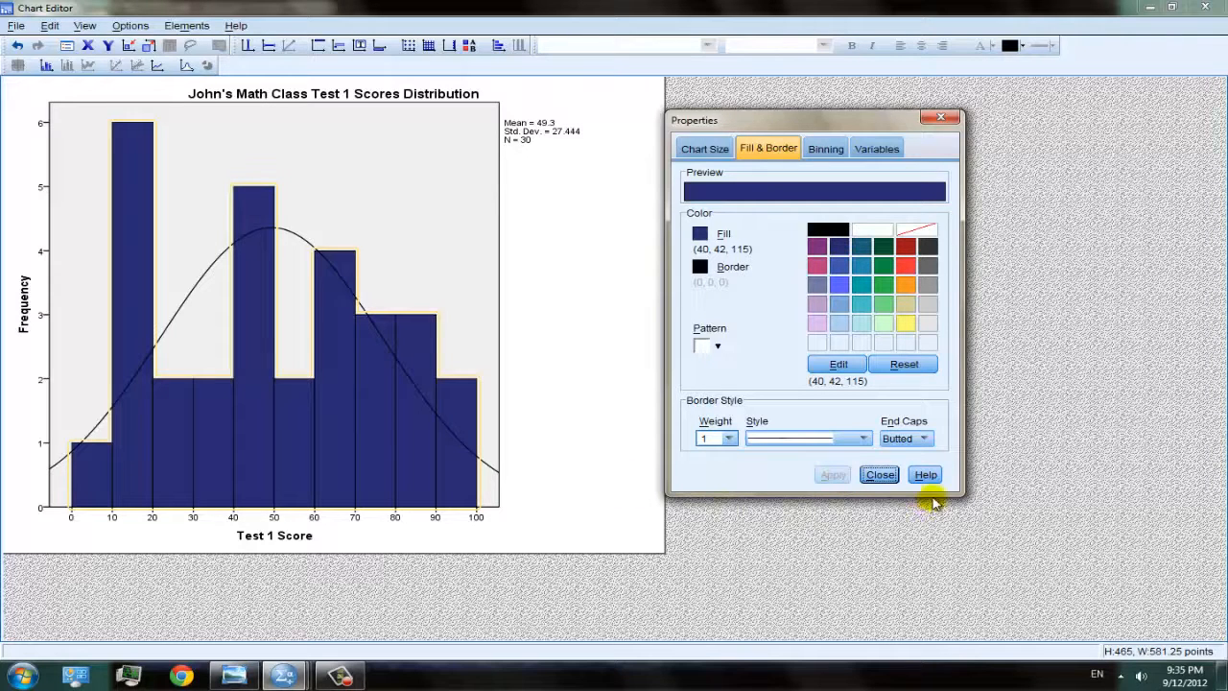
Step: Look at the bar border line styles, try Round end caps on the border and set them back to Butted
click(864, 439)
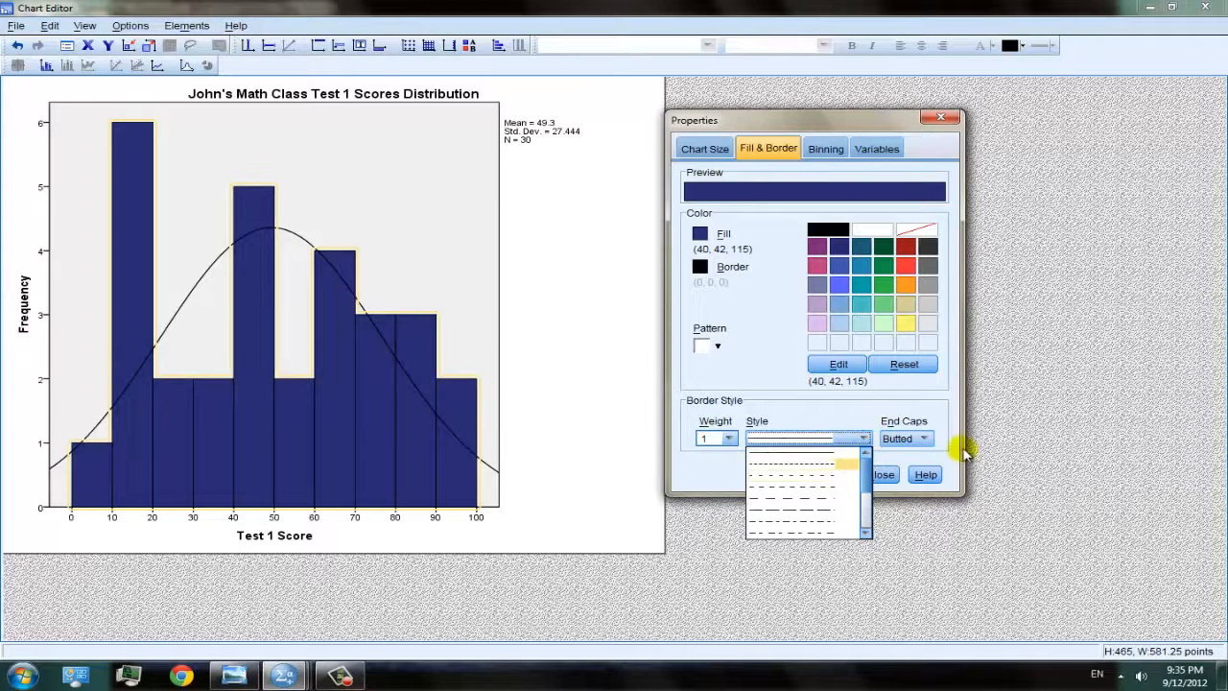
click(951, 457)
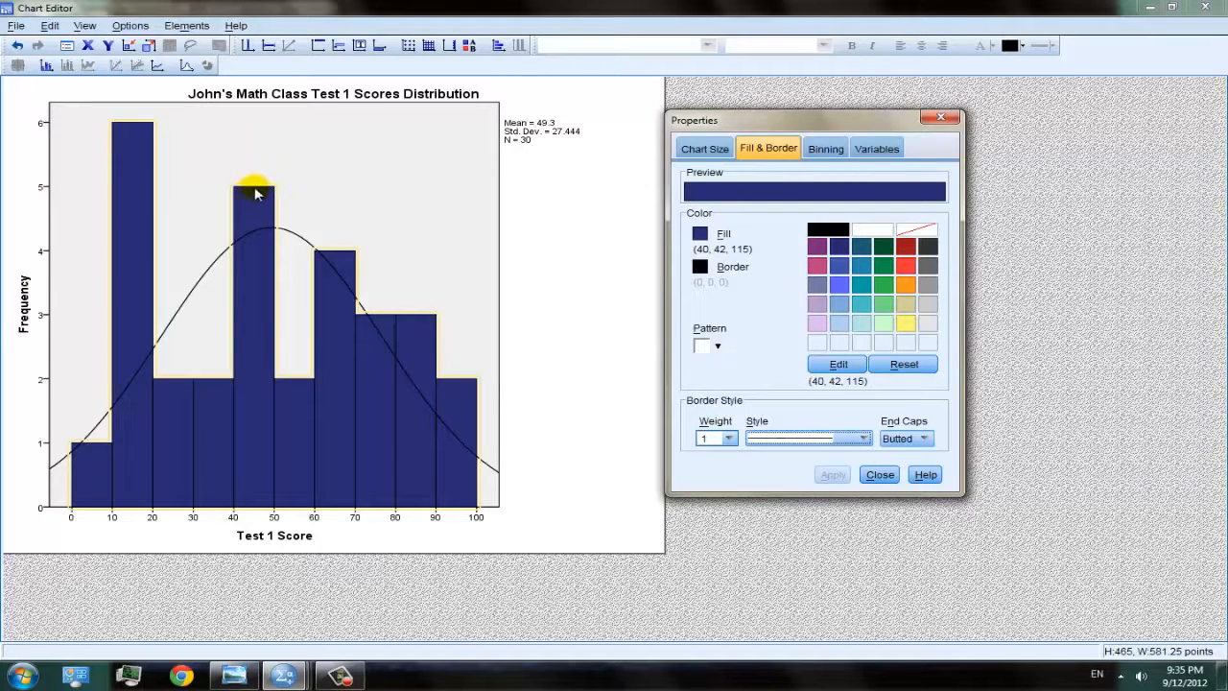
click(921, 439)
click(921, 454)
click(831, 475)
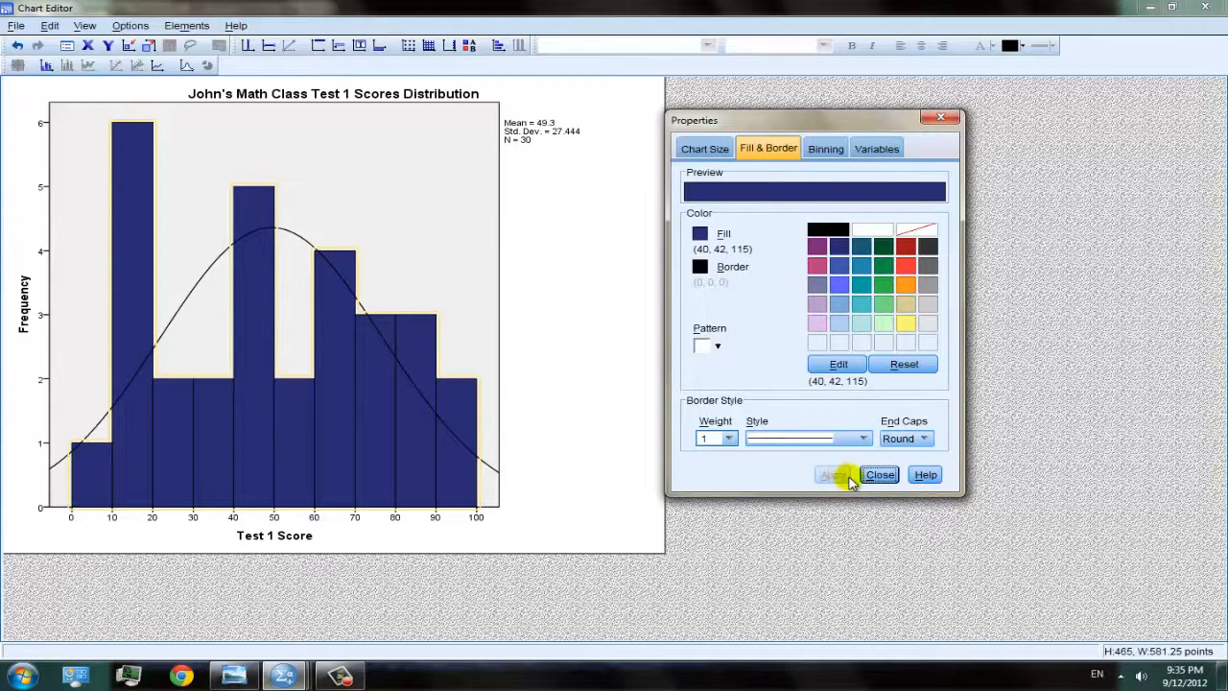
click(925, 438)
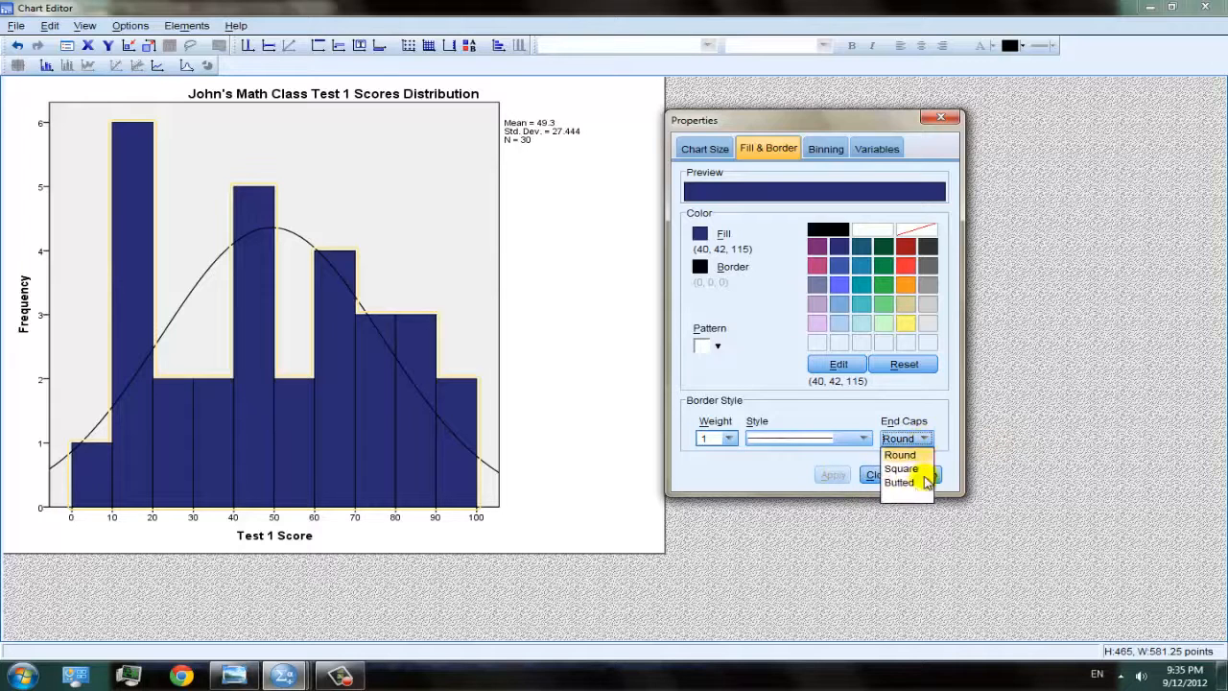
click(910, 482)
click(827, 475)
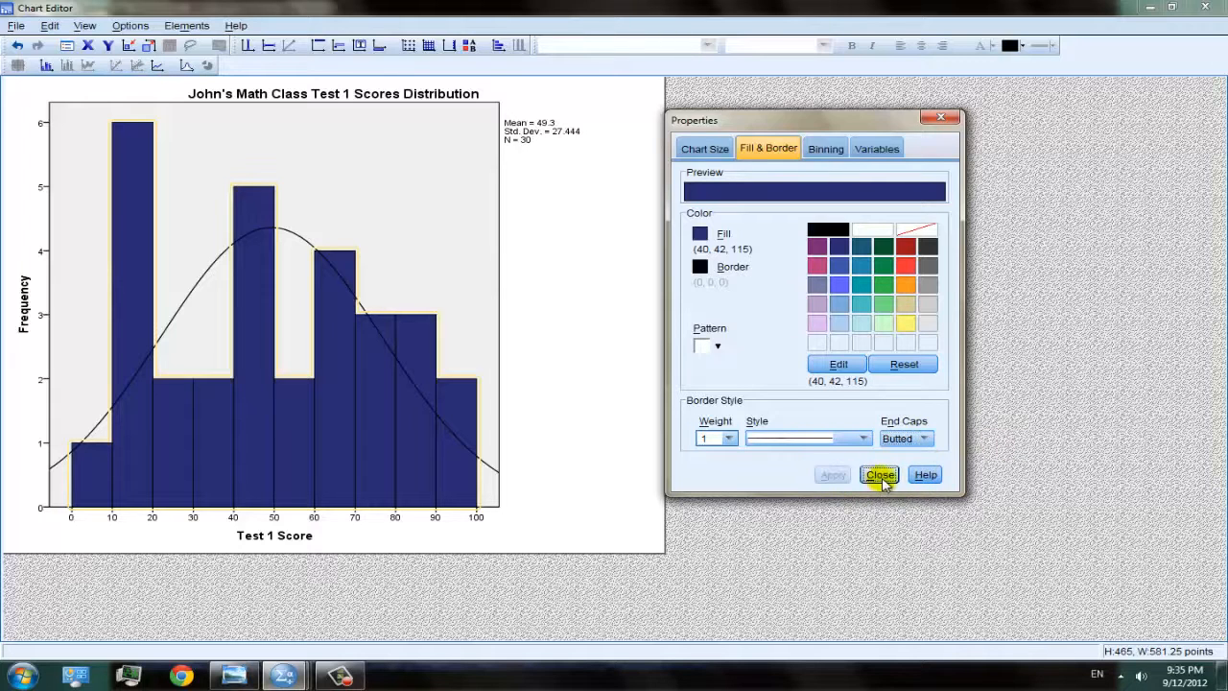
Step: Close the bar properties, look over the axis titles and editor menus, and return to the output document with the edited histogram
click(880, 475)
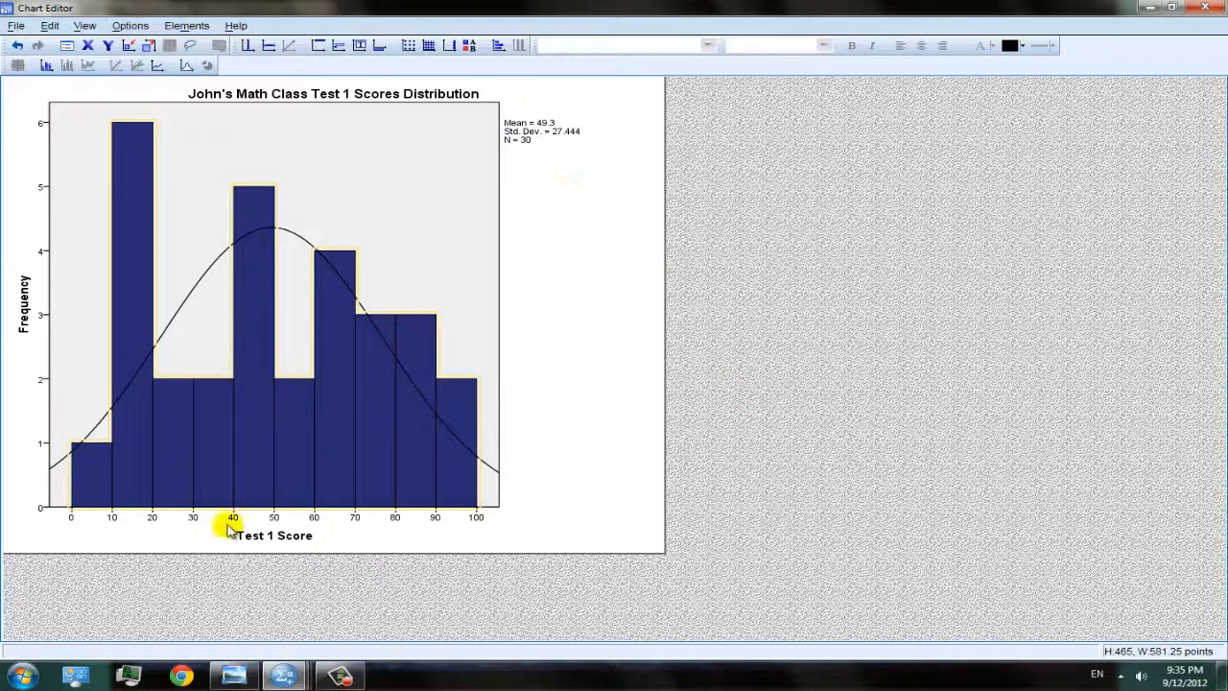
click(27, 309)
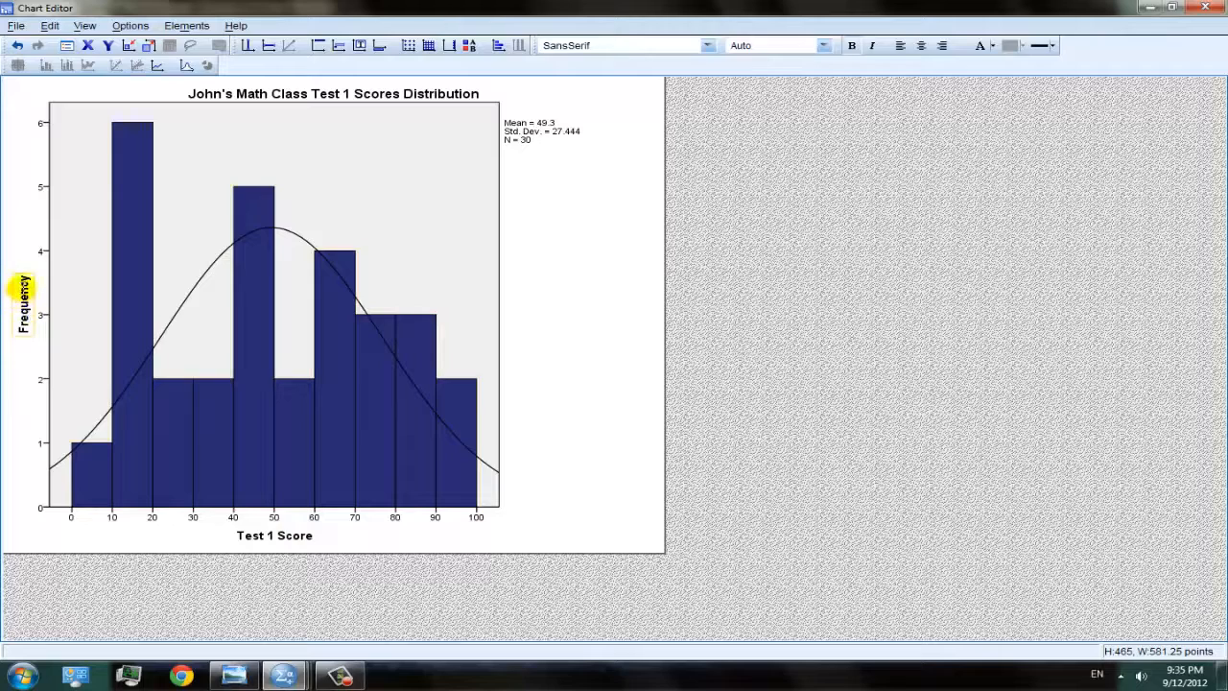
click(272, 537)
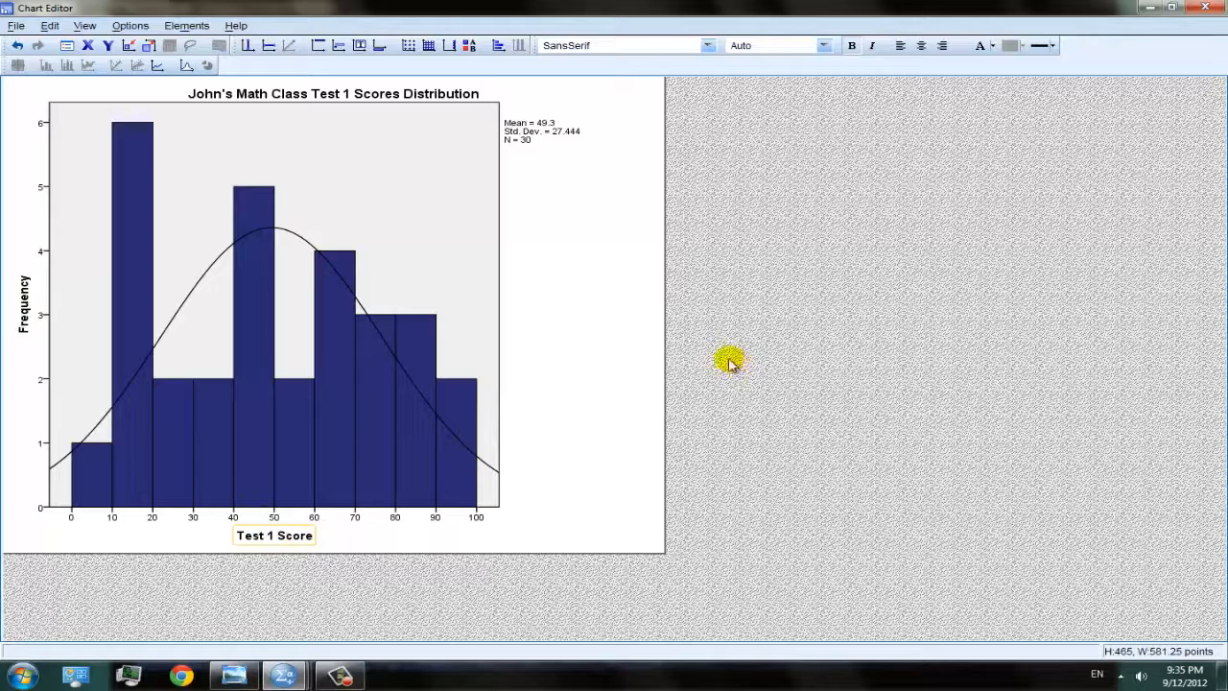
click(15, 25)
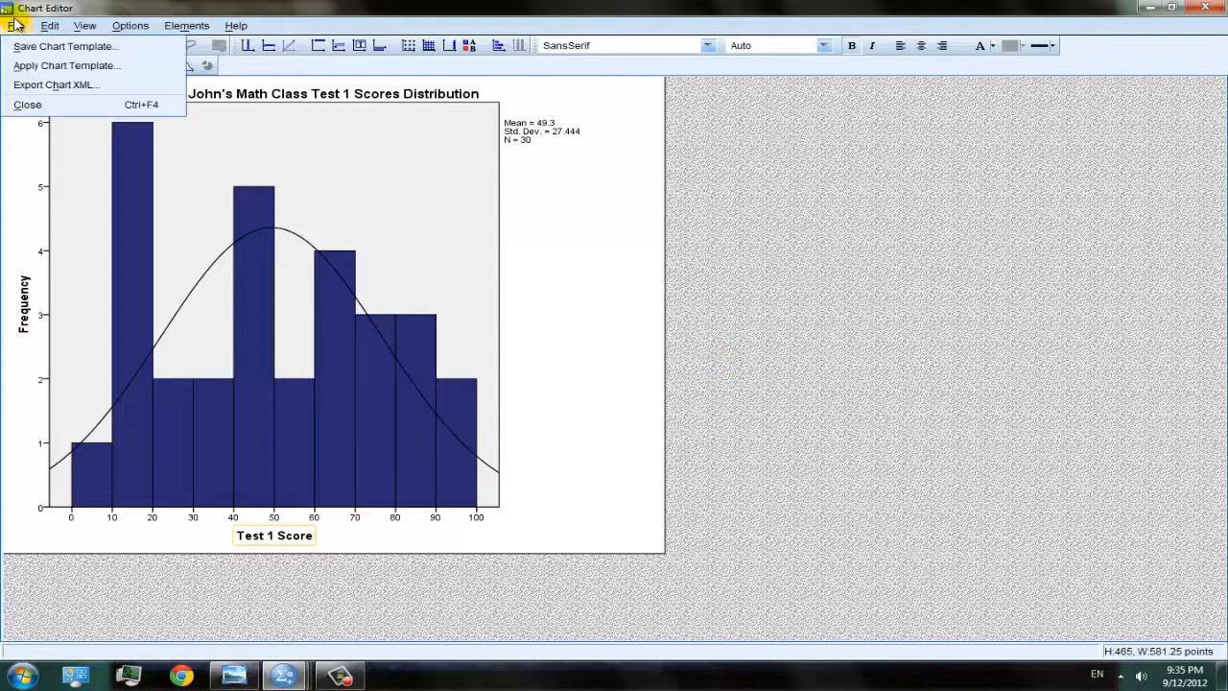
mouse_move(42, 29)
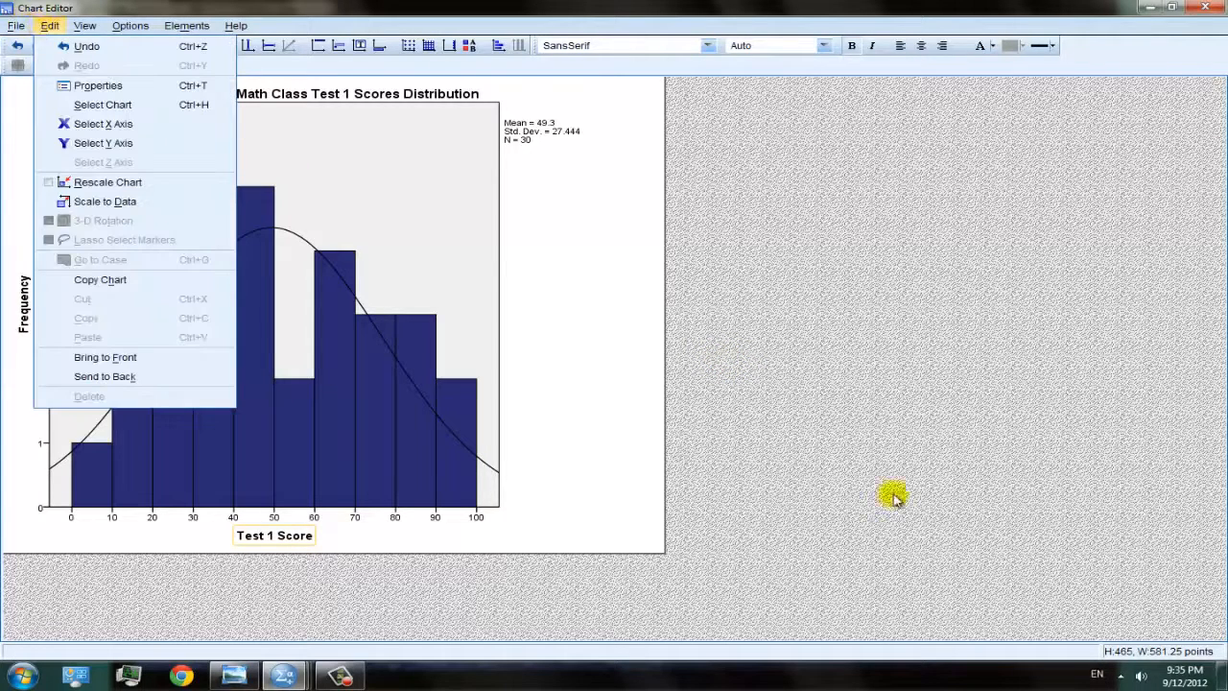
click(969, 523)
mouse_move(288, 676)
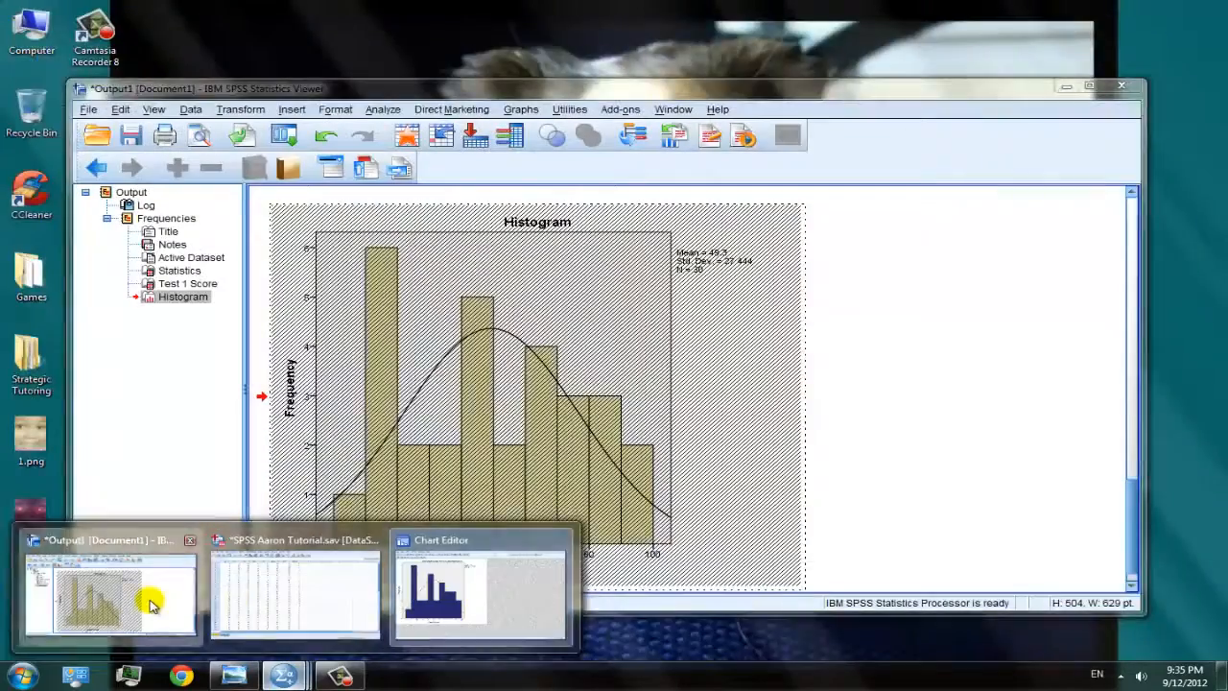
click(149, 594)
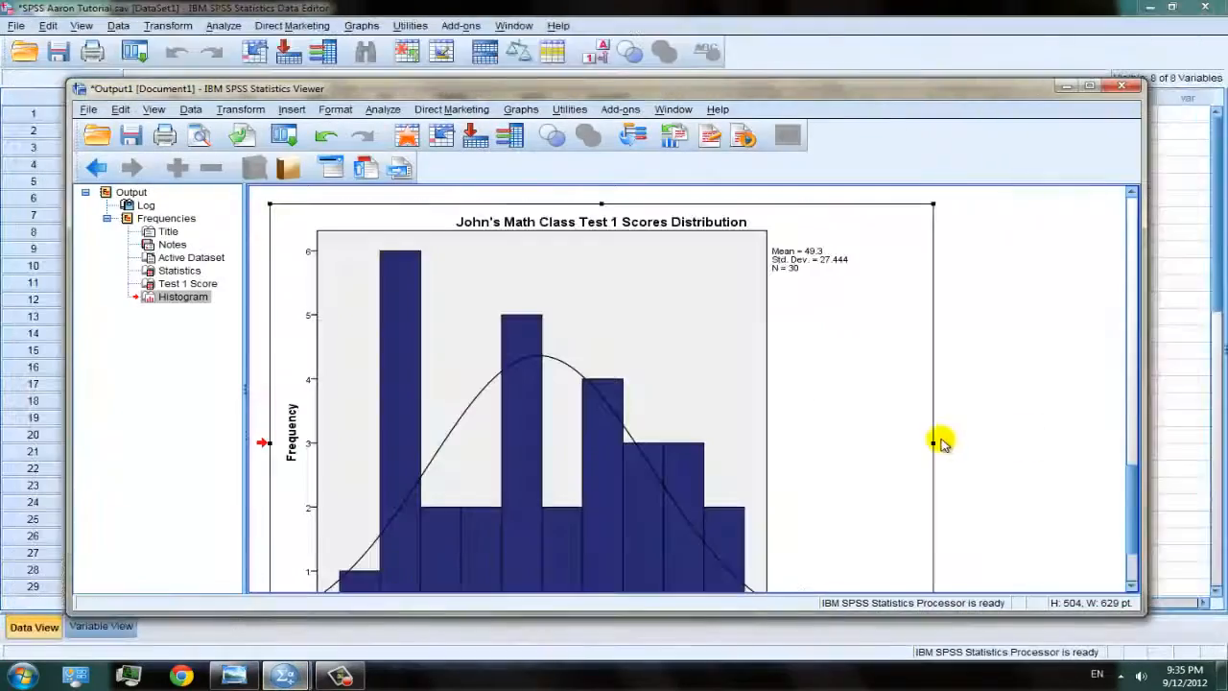
Step: Examine the document types offered for exporting the selected histogram, close the export settings without exporting and view the whole chart
right_click(858, 317)
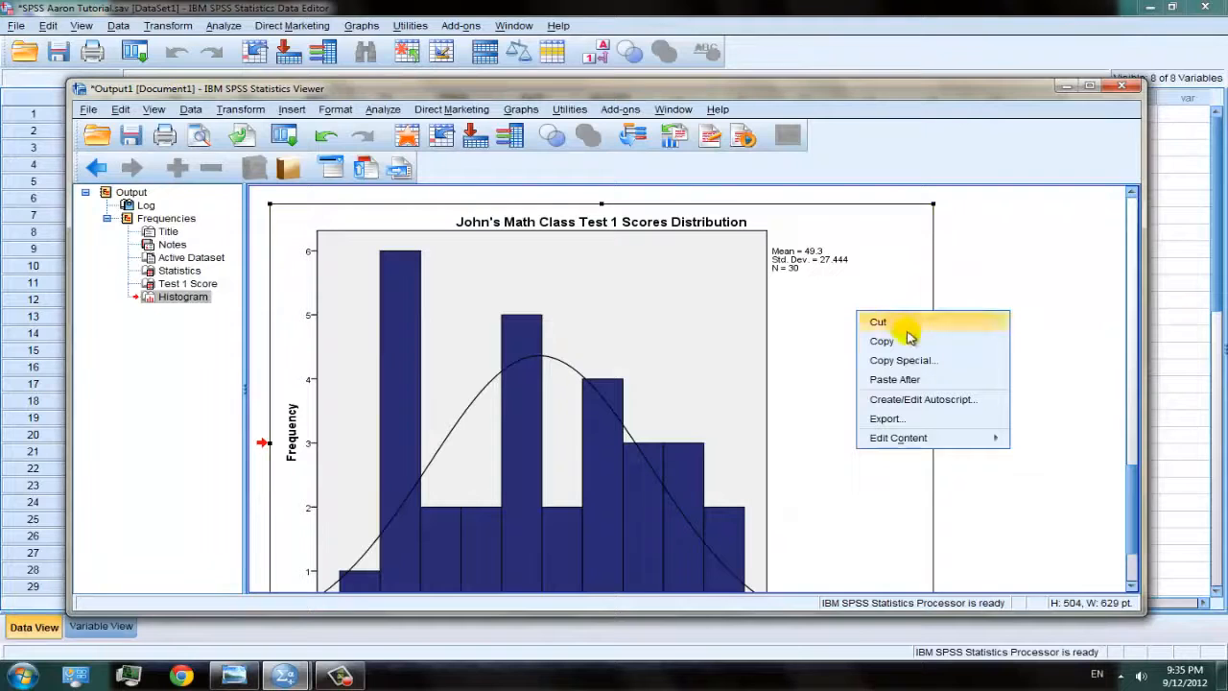
right_click(904, 265)
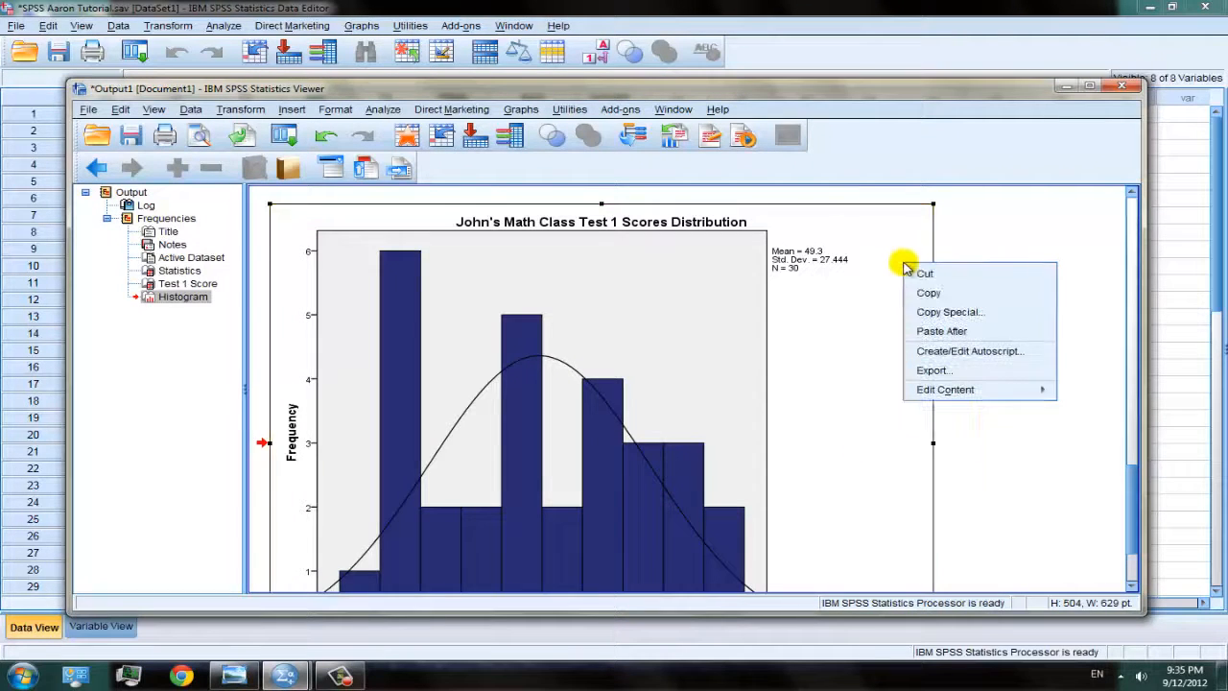
click(963, 372)
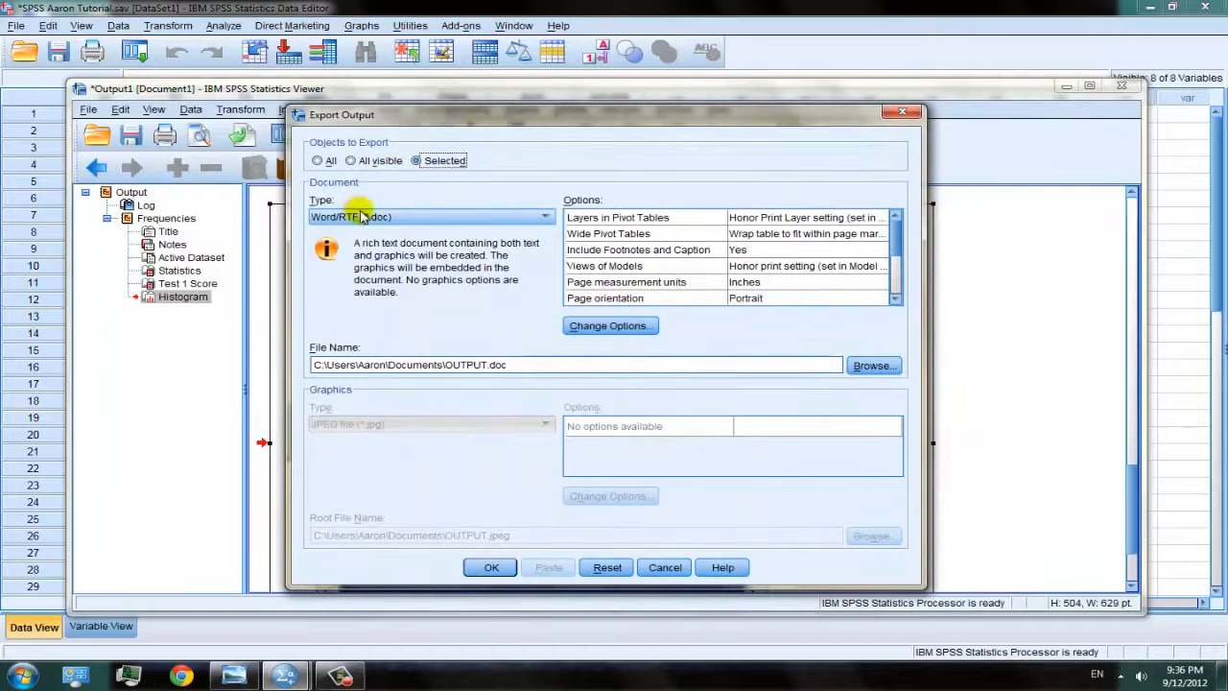
click(499, 218)
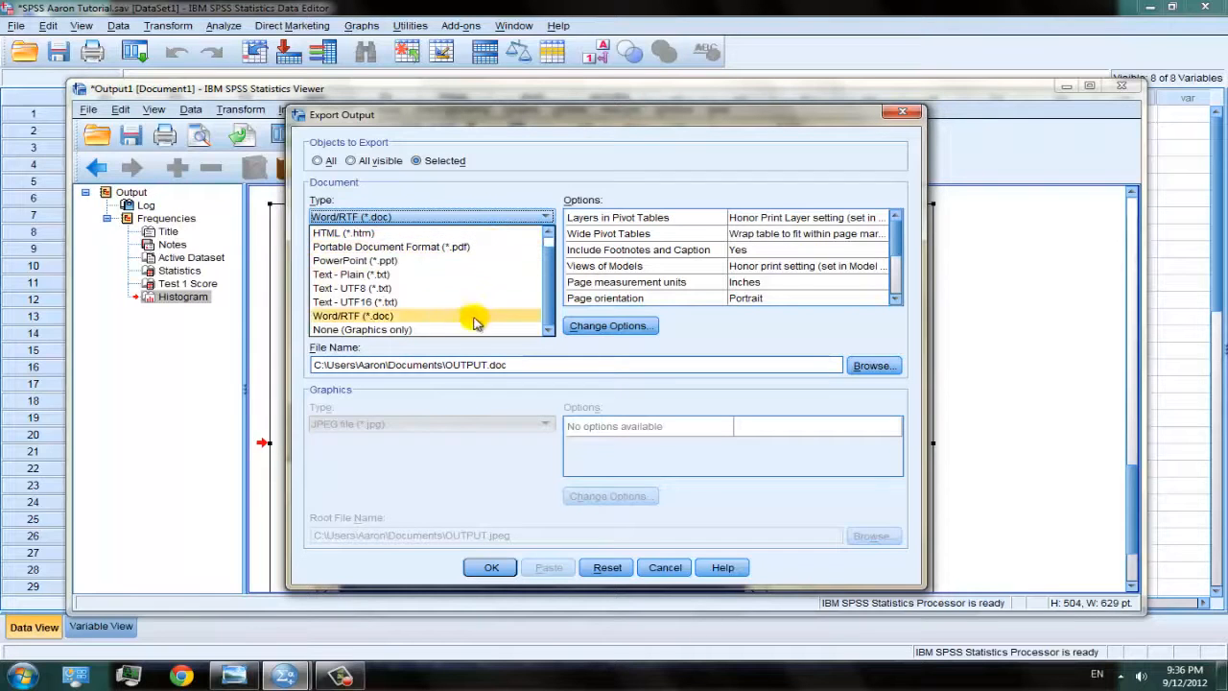
click(529, 169)
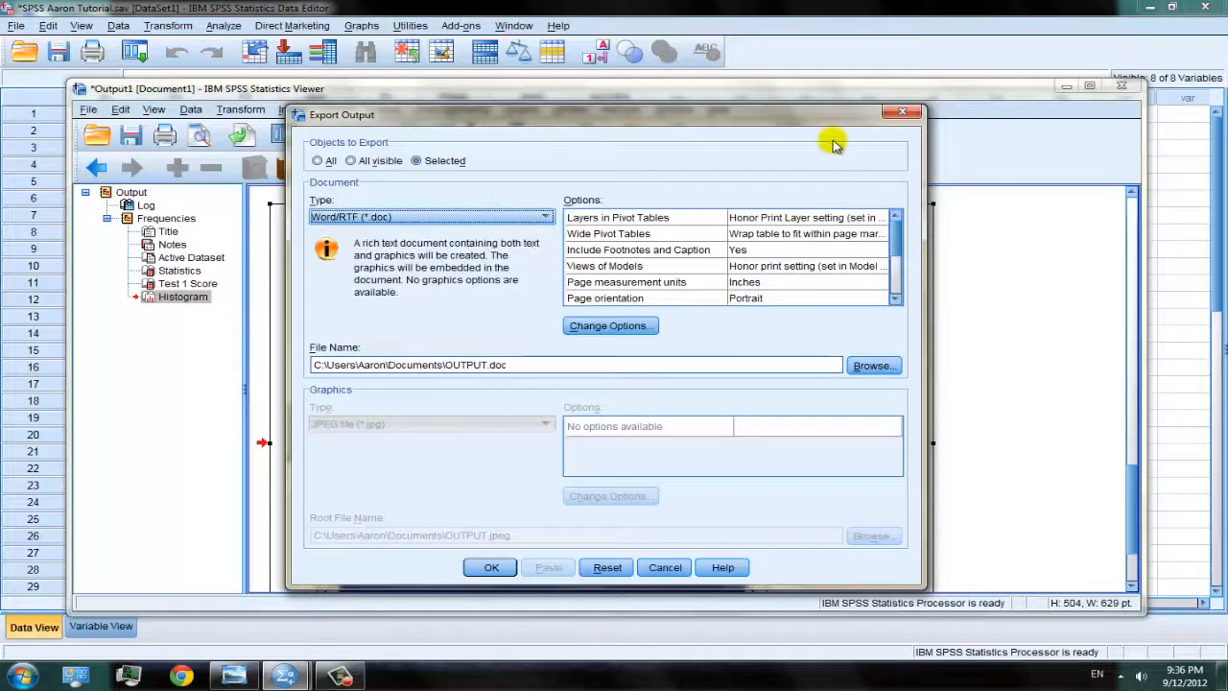
click(903, 111)
drag(1136, 518, 1132, 551)
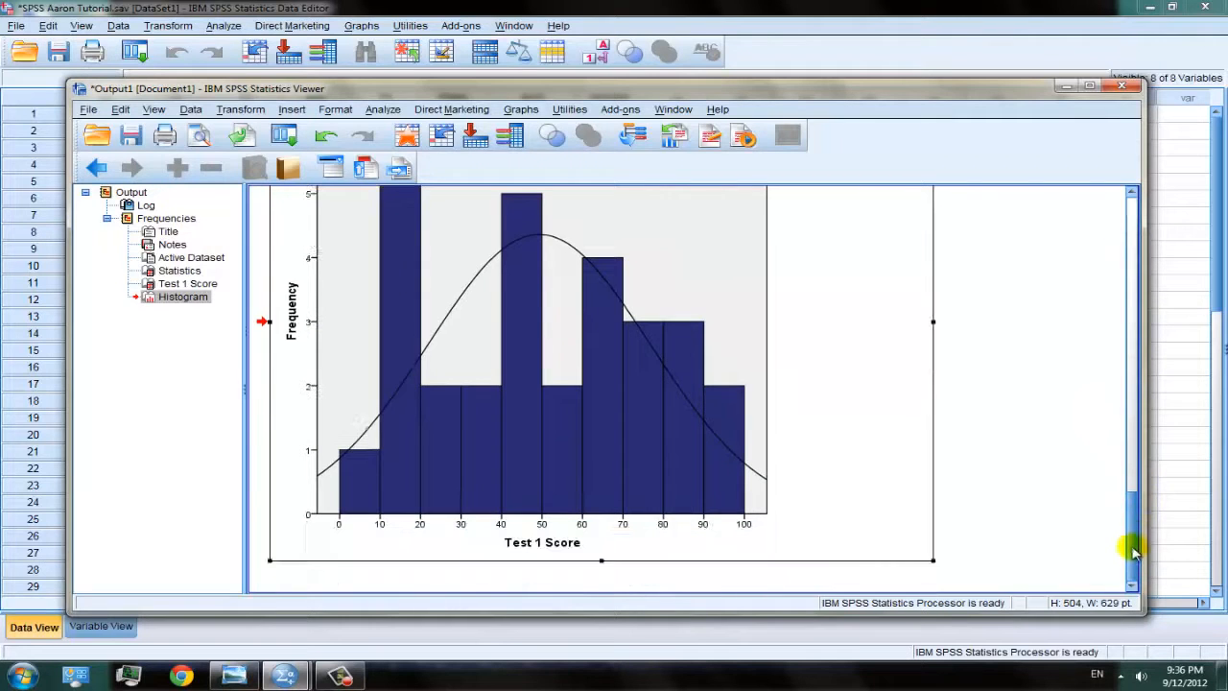
Step: Put the output document away and open the Chart Builder for the test score dataset
click(1065, 88)
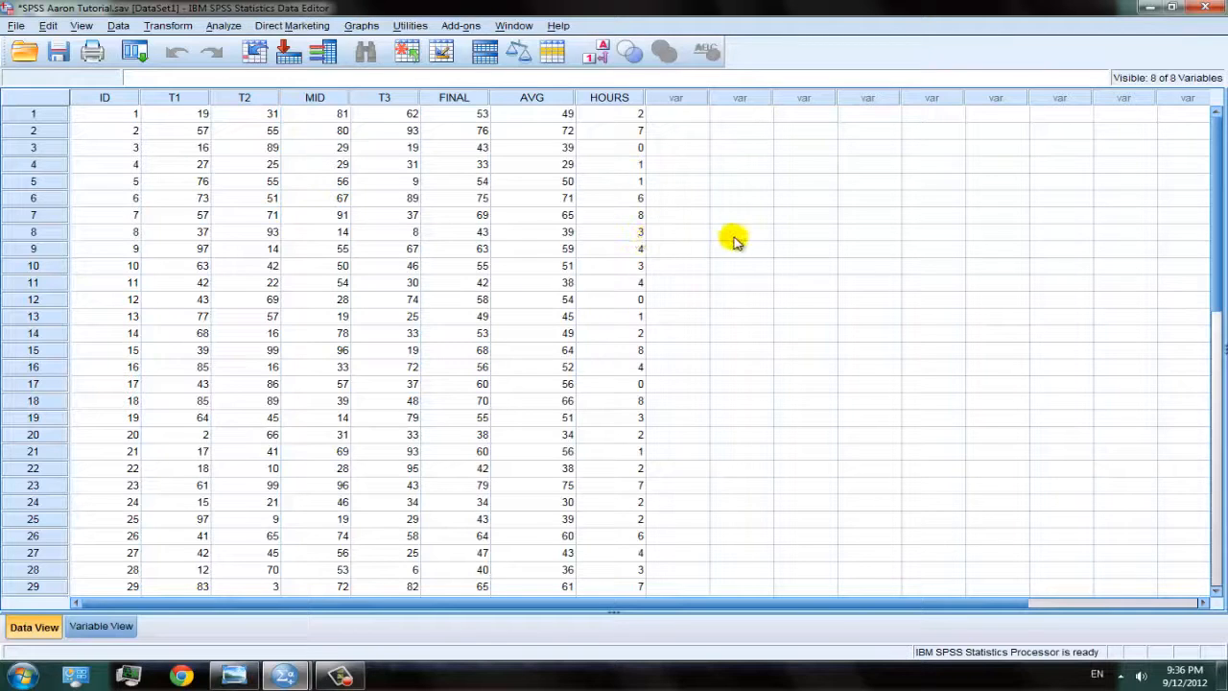
click(364, 27)
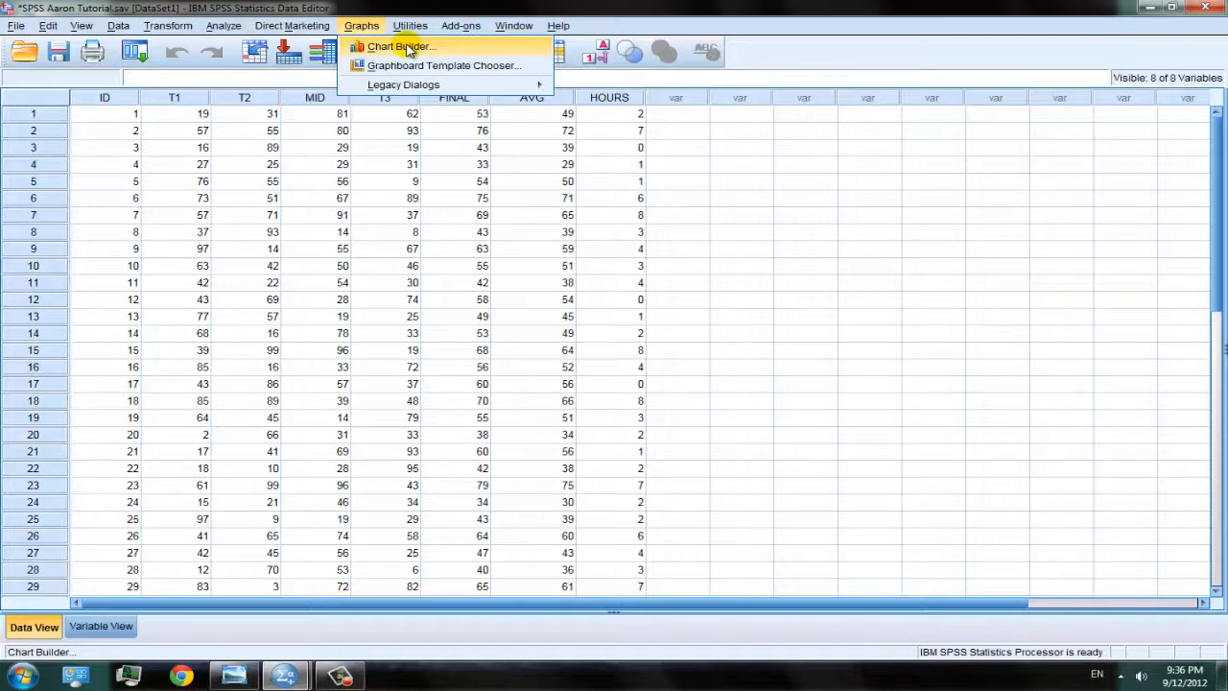
click(401, 47)
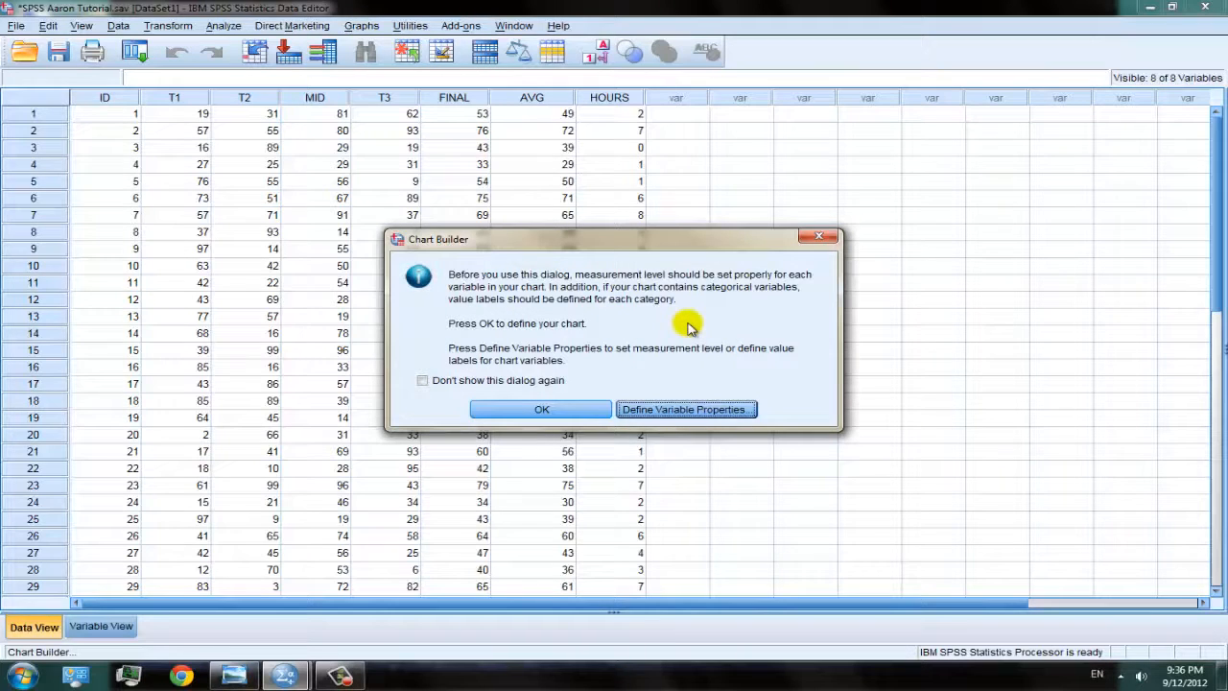
click(539, 407)
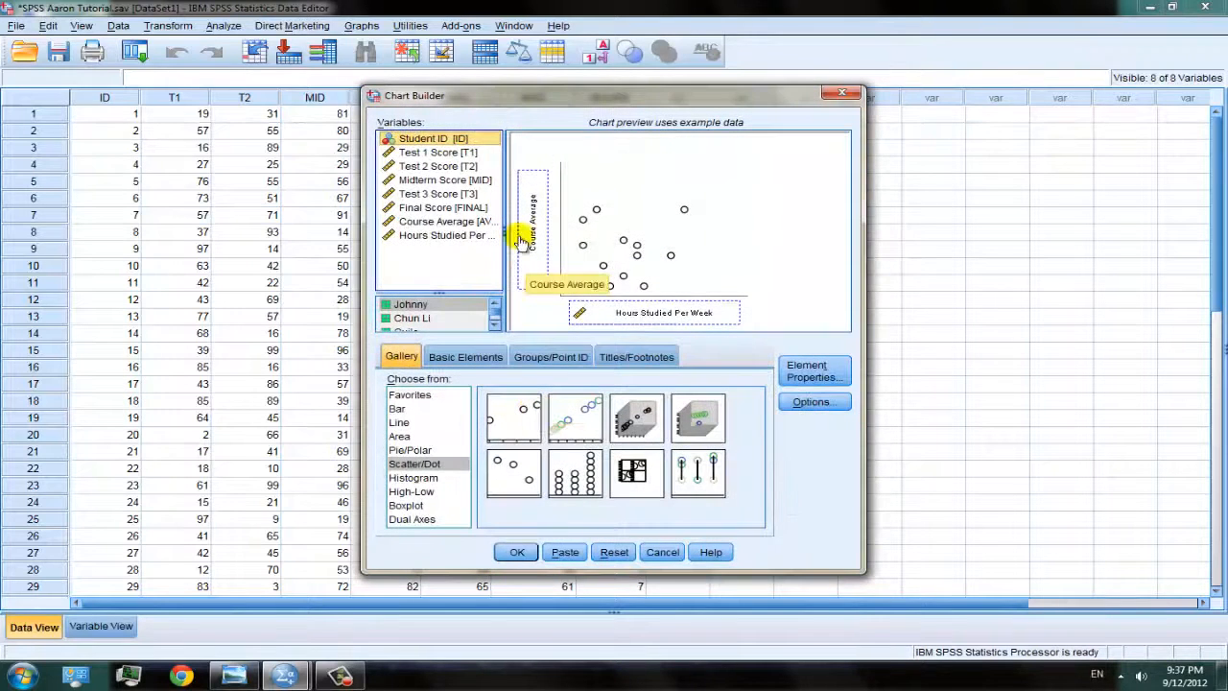
Step: Clear Hours Studied Per Week from the X axis and Course Average from the Y axis of the chart preview
drag(624, 321, 622, 324)
key(Delete)
click(532, 206)
key(Delete)
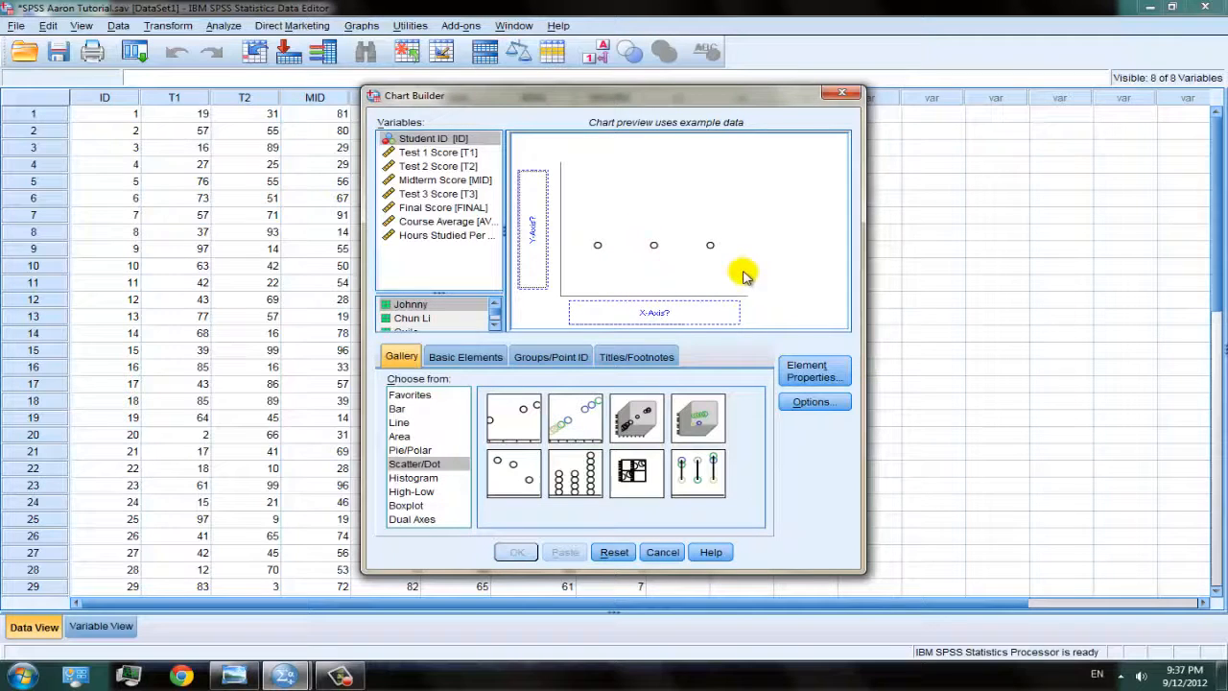
click(410, 396)
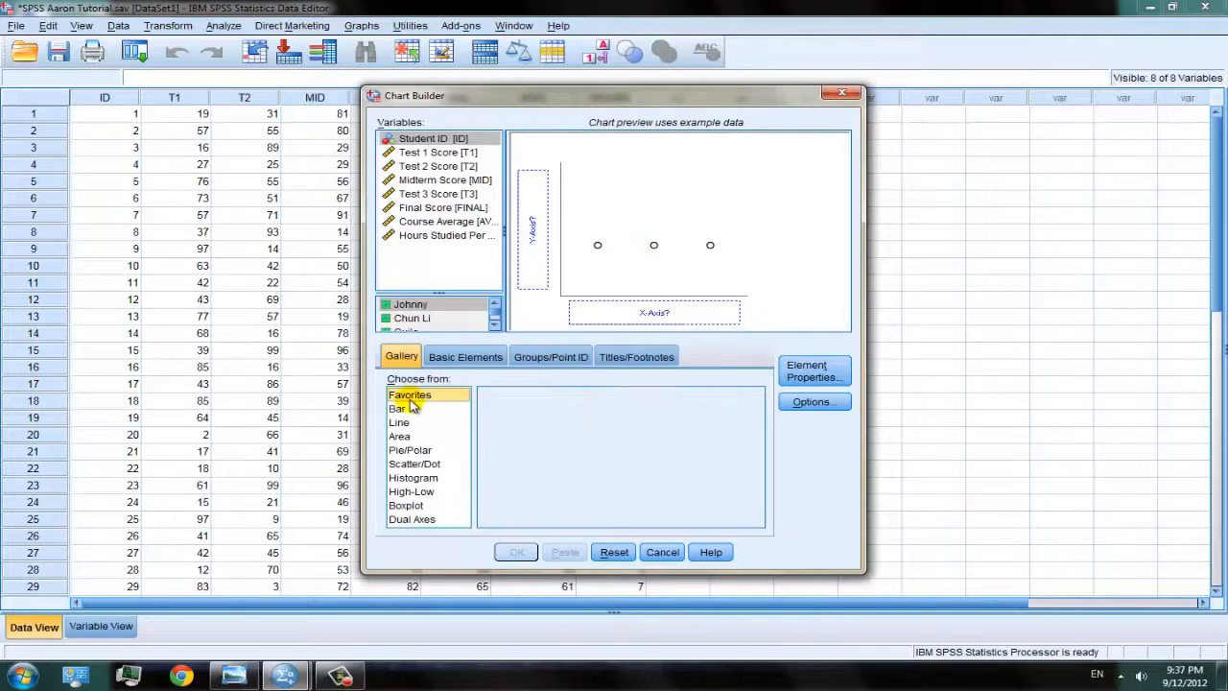
click(652, 230)
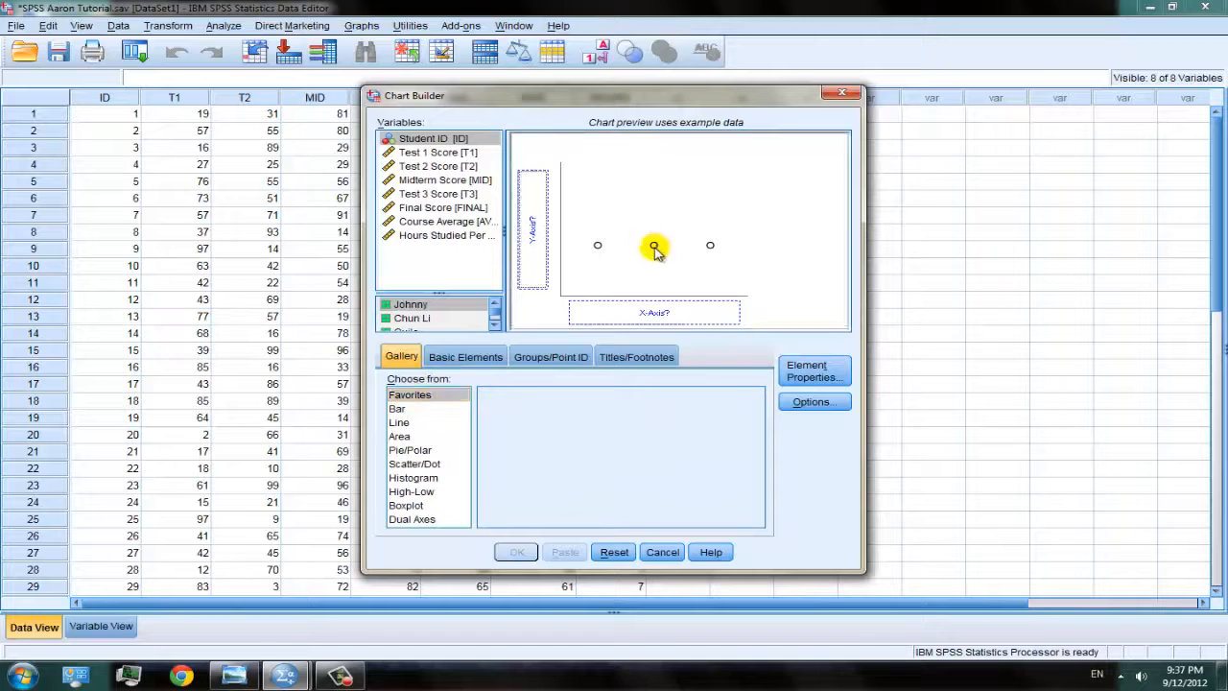
Step: Build a simple scatter chart with Hours Studied Per Week on the X axis and Course Average on the Y axis
click(426, 465)
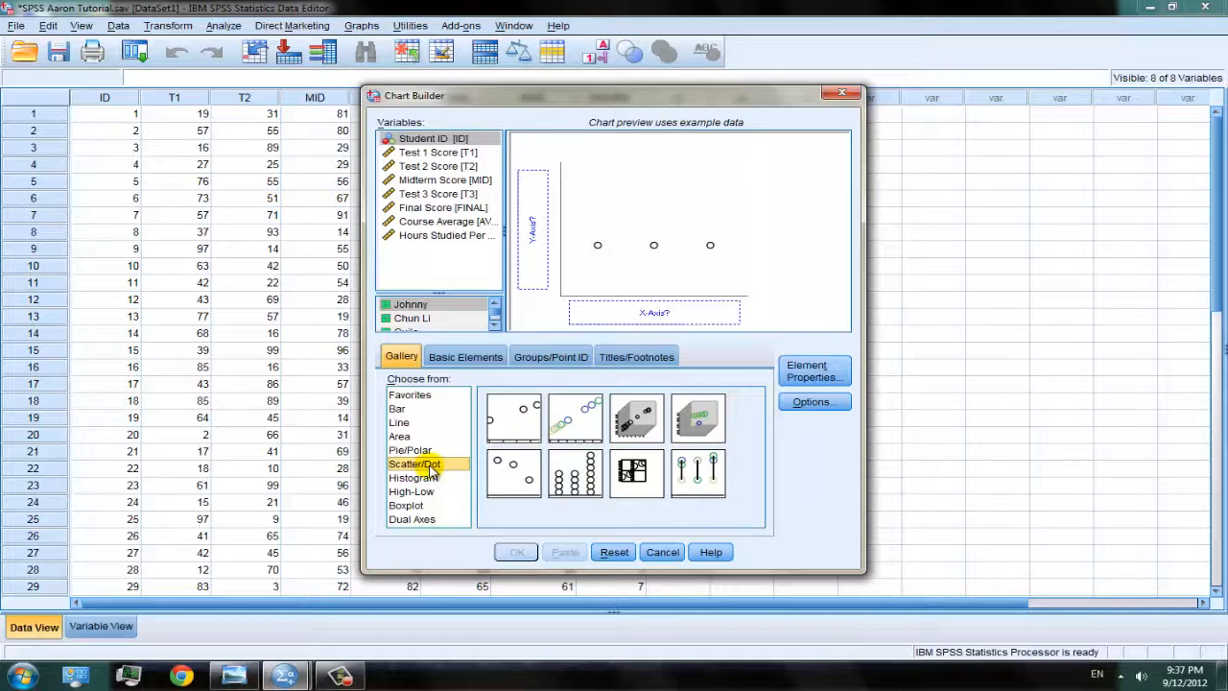
click(511, 424)
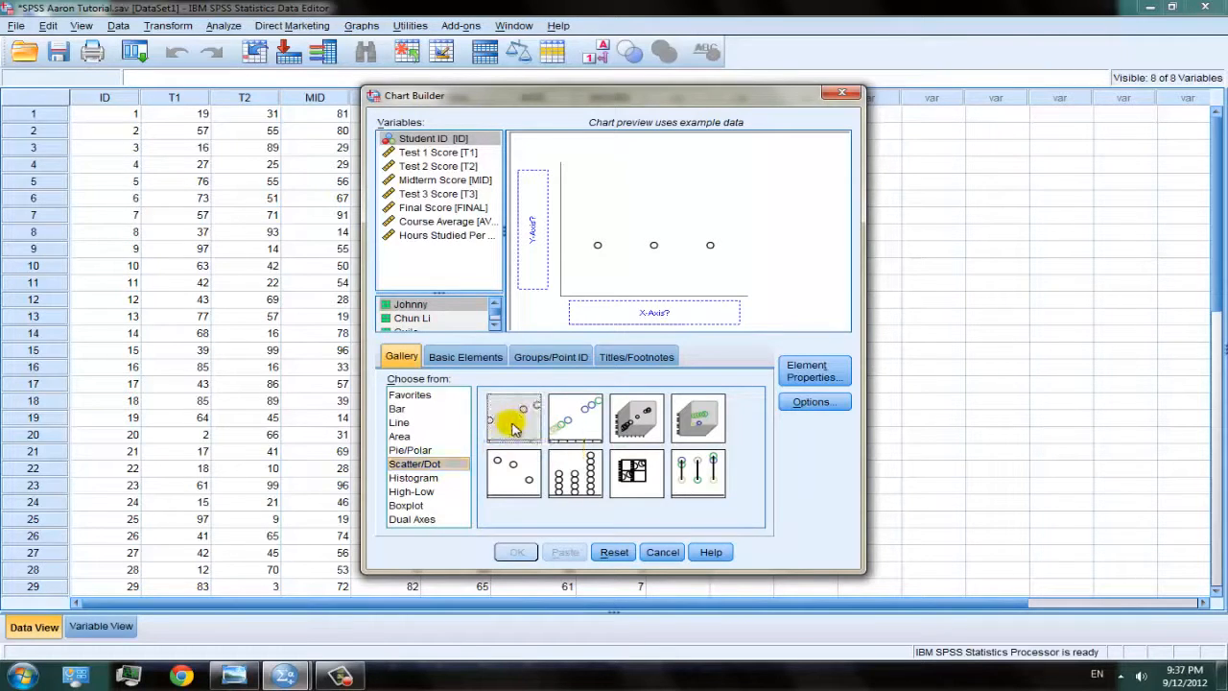
drag(513, 429, 665, 243)
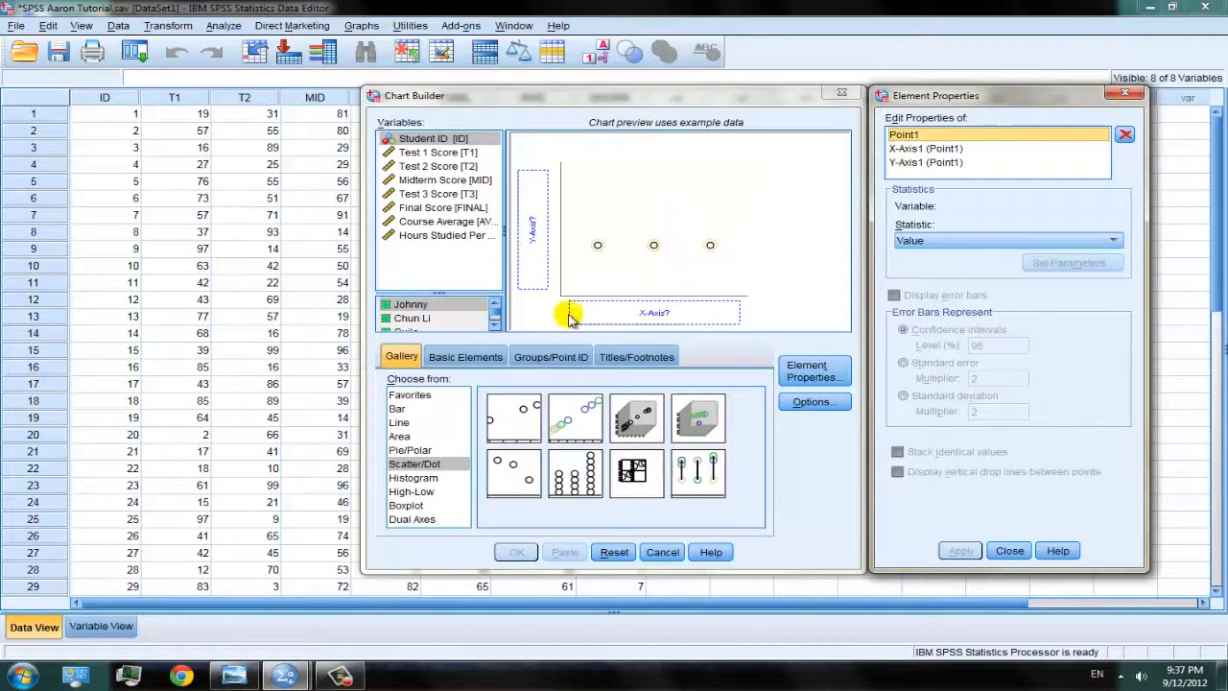
drag(411, 237, 606, 311)
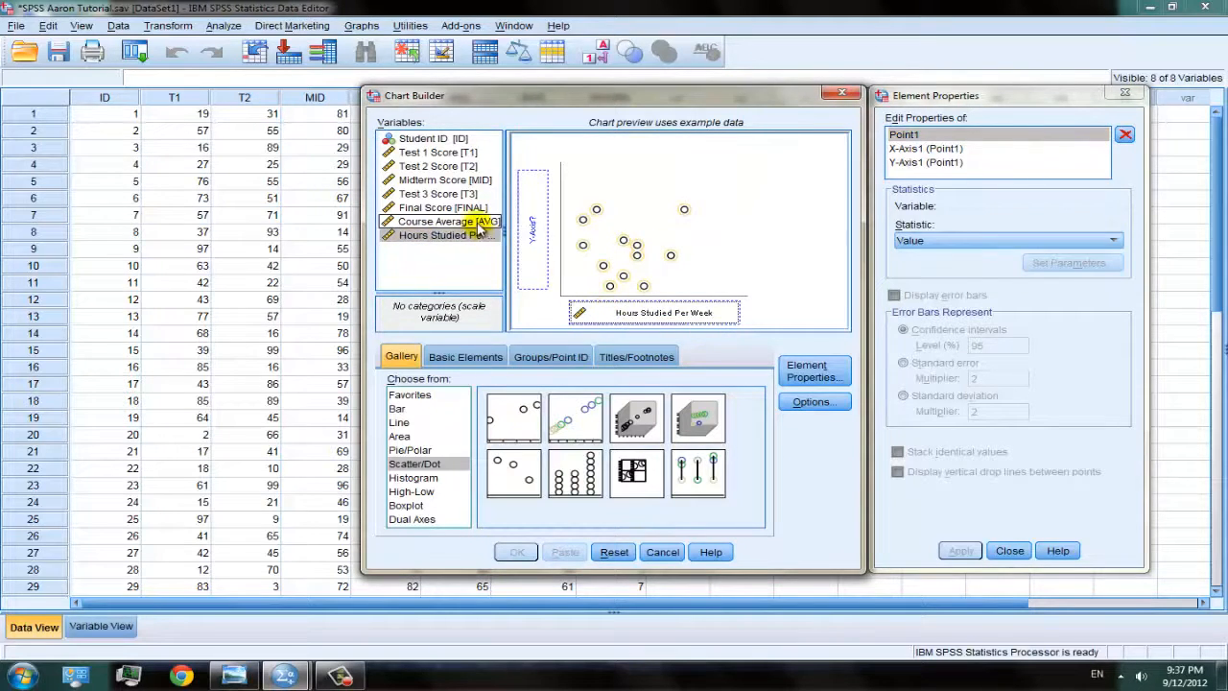
drag(473, 226, 532, 227)
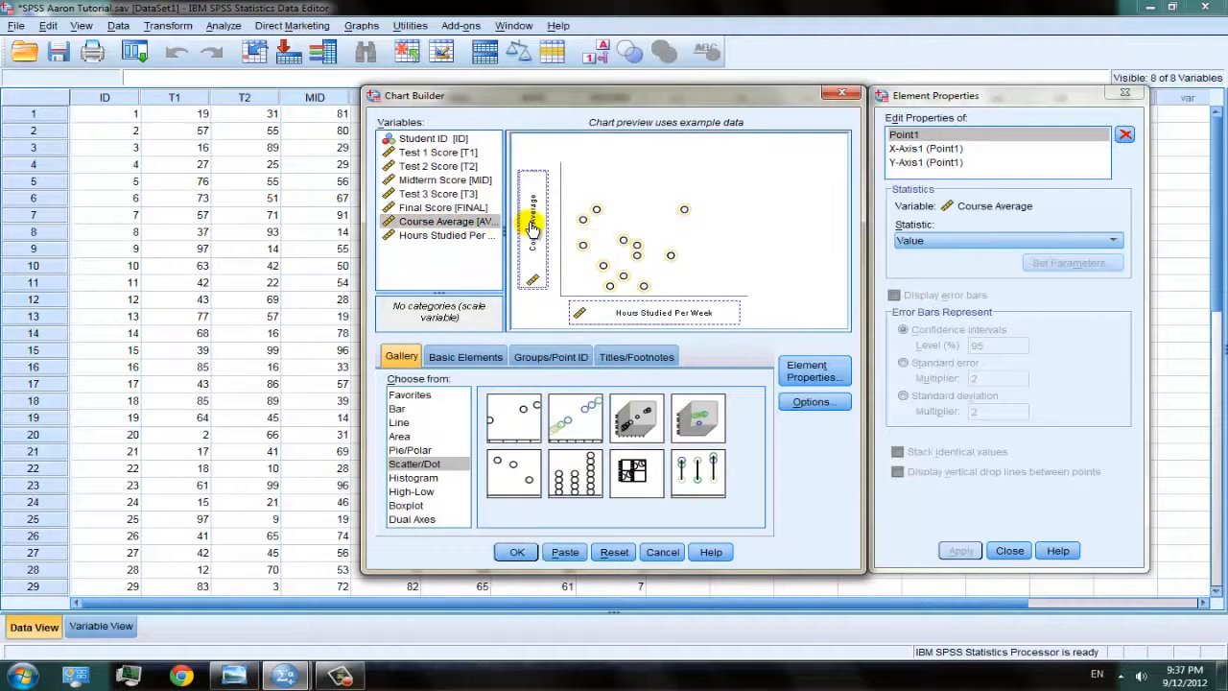
Step: Examine the element properties of the scatter chart's points, X axis and Y axis, and close them unchanged
click(906, 149)
click(911, 161)
click(906, 149)
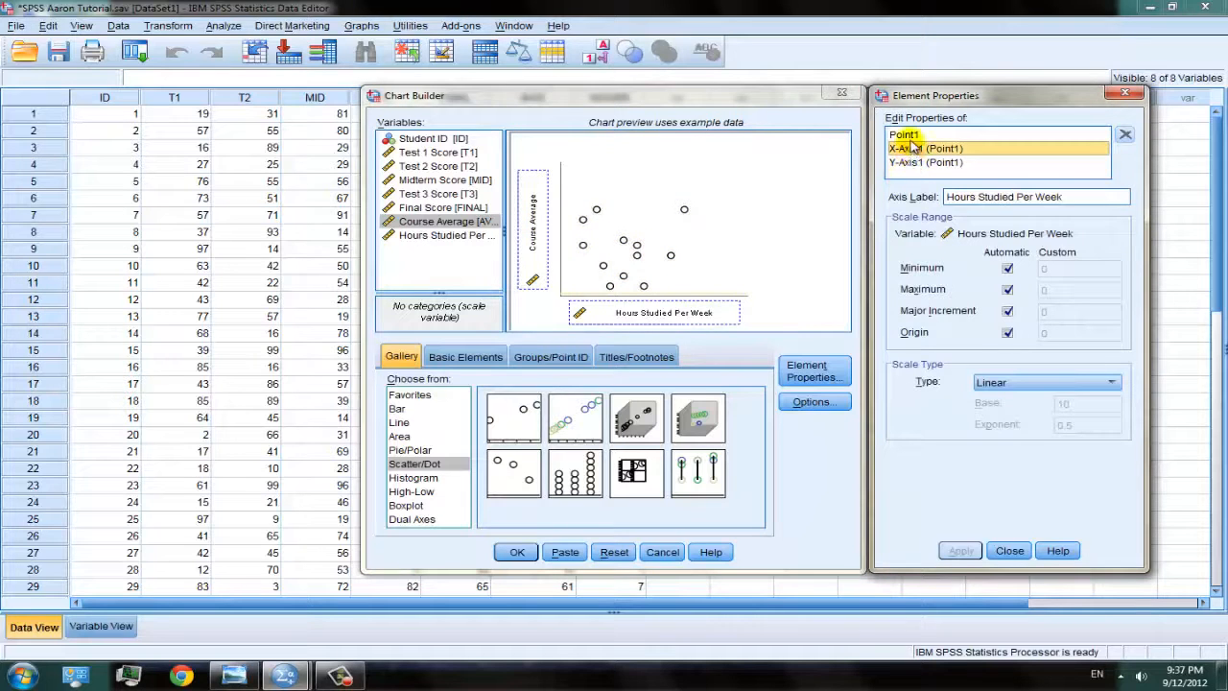
click(903, 135)
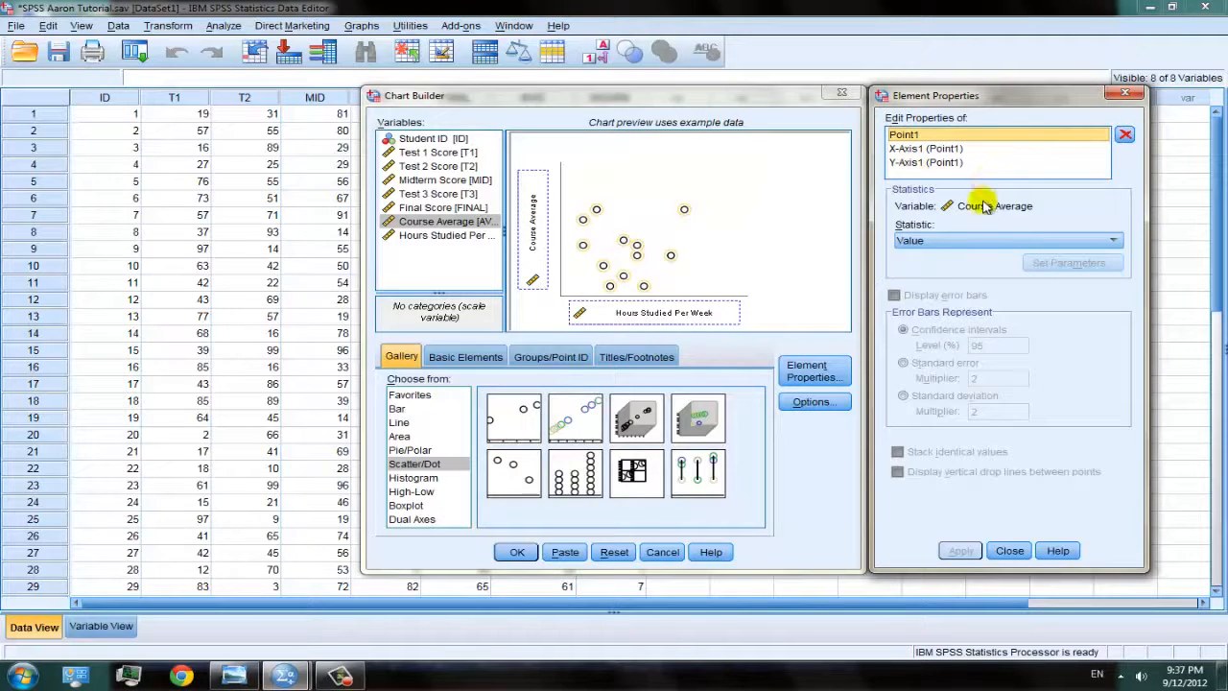
click(916, 150)
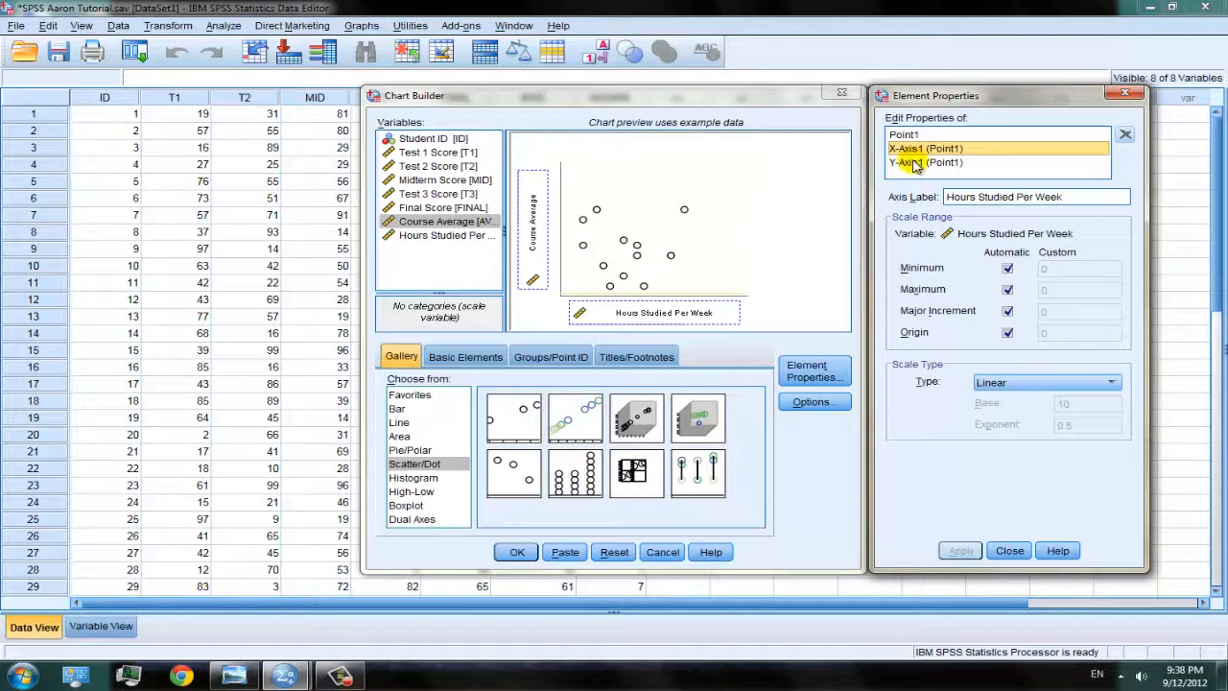
click(913, 163)
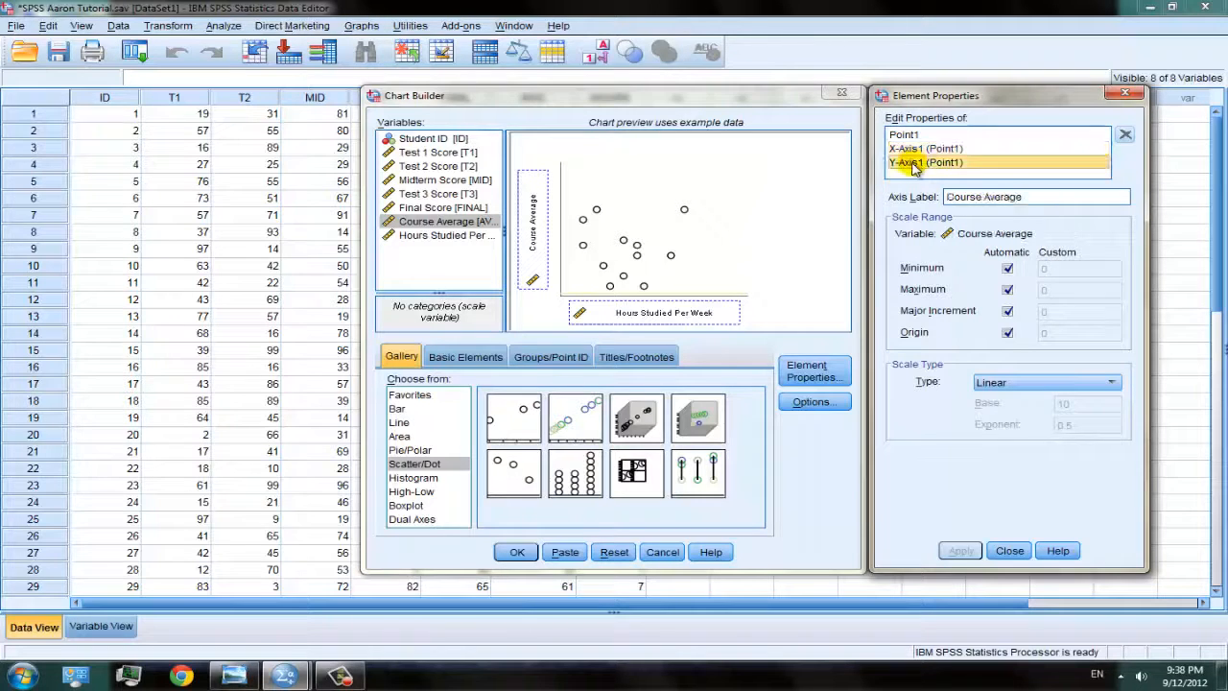
click(916, 151)
click(906, 135)
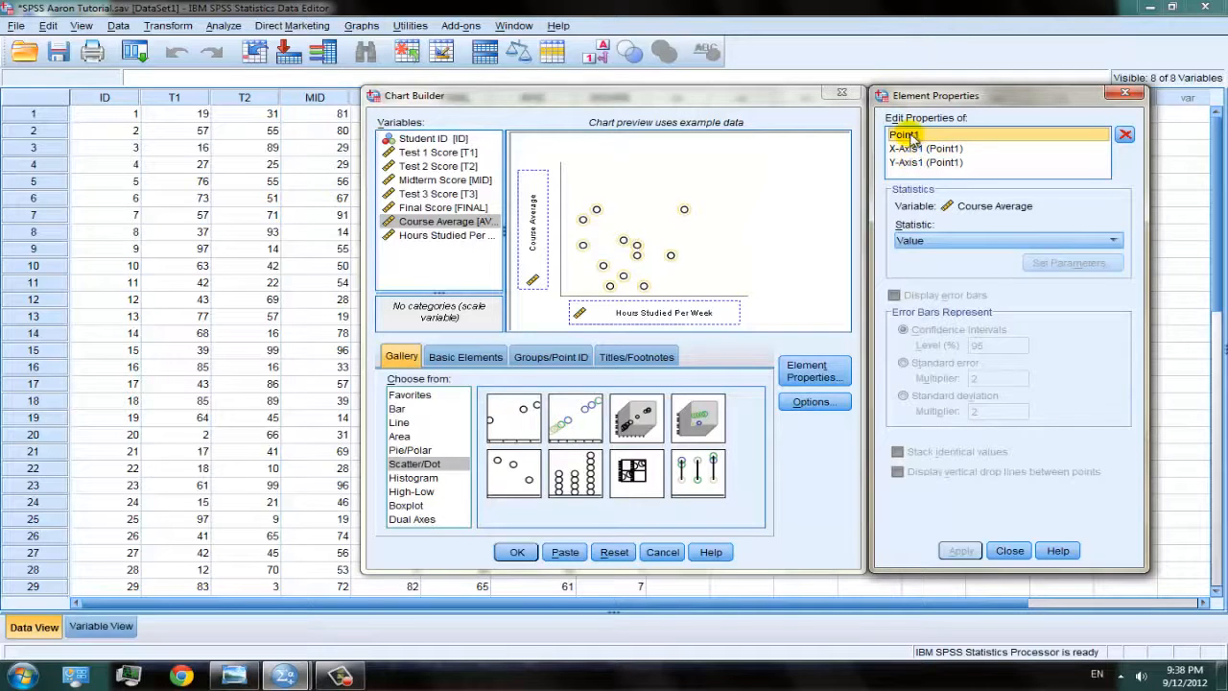
click(830, 376)
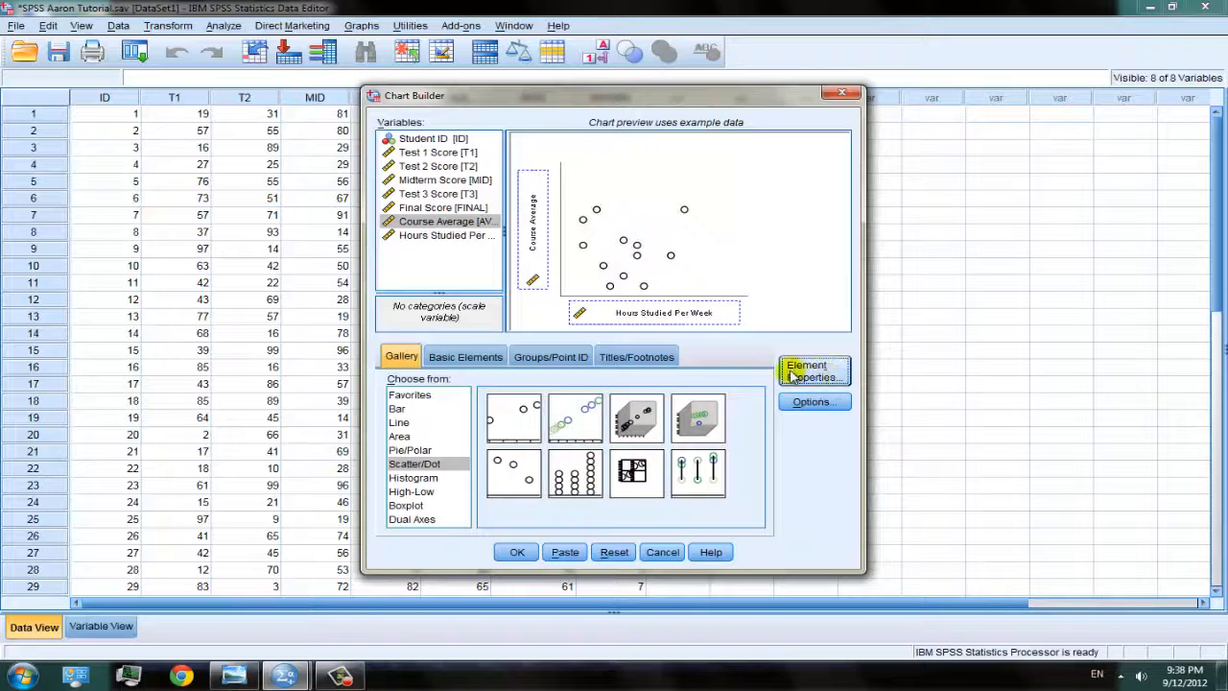
click(809, 372)
click(827, 365)
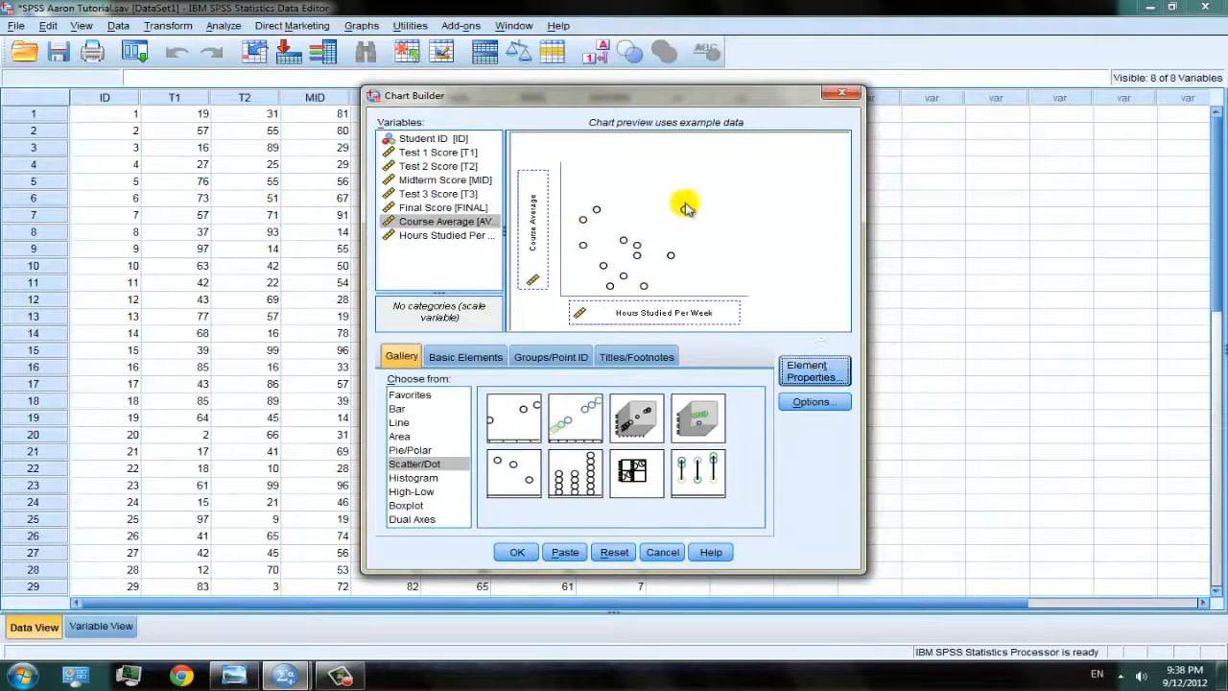
Step: Generate the scatterplot of Course Average against Hours Studied Per Week and view it in the output
click(516, 554)
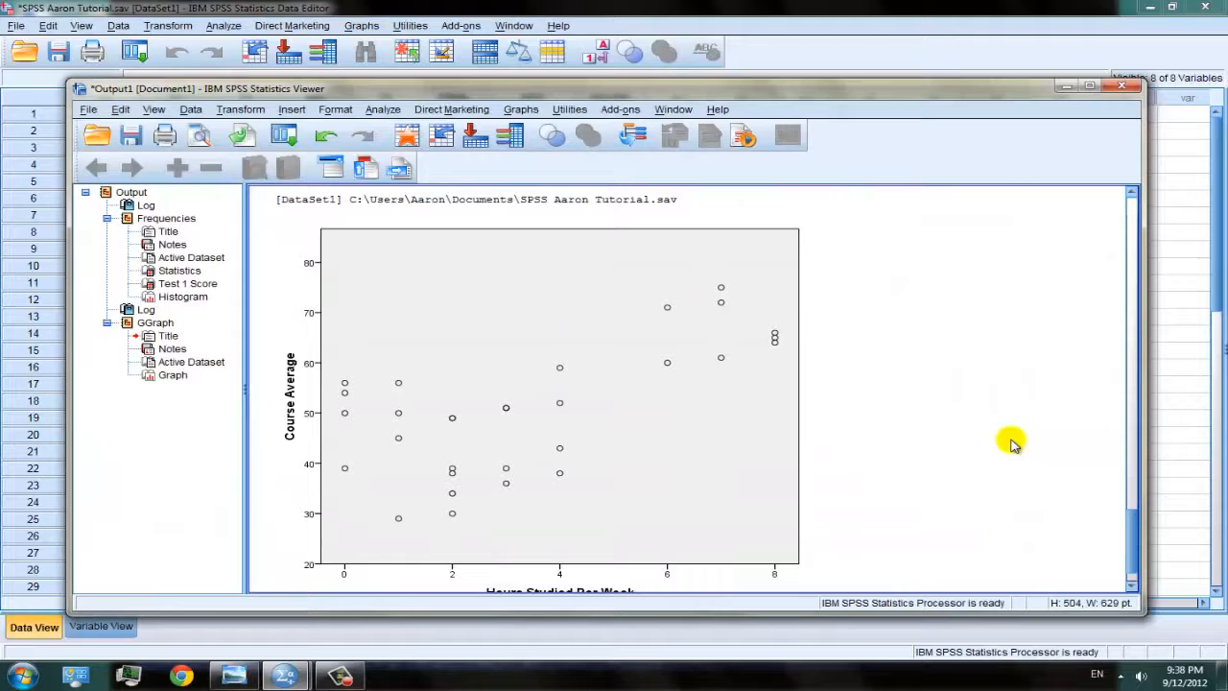
scroll(1012, 442, down, 1)
scroll(1012, 442, up, 1)
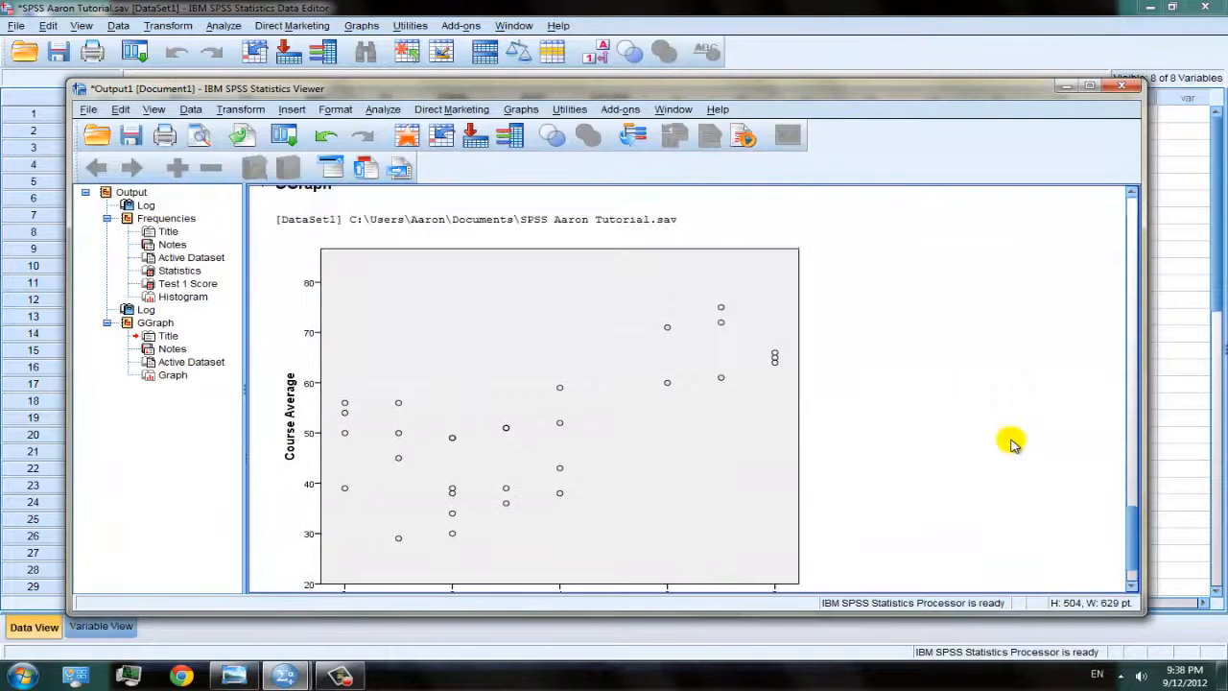
drag(1131, 530, 1131, 531)
click(703, 489)
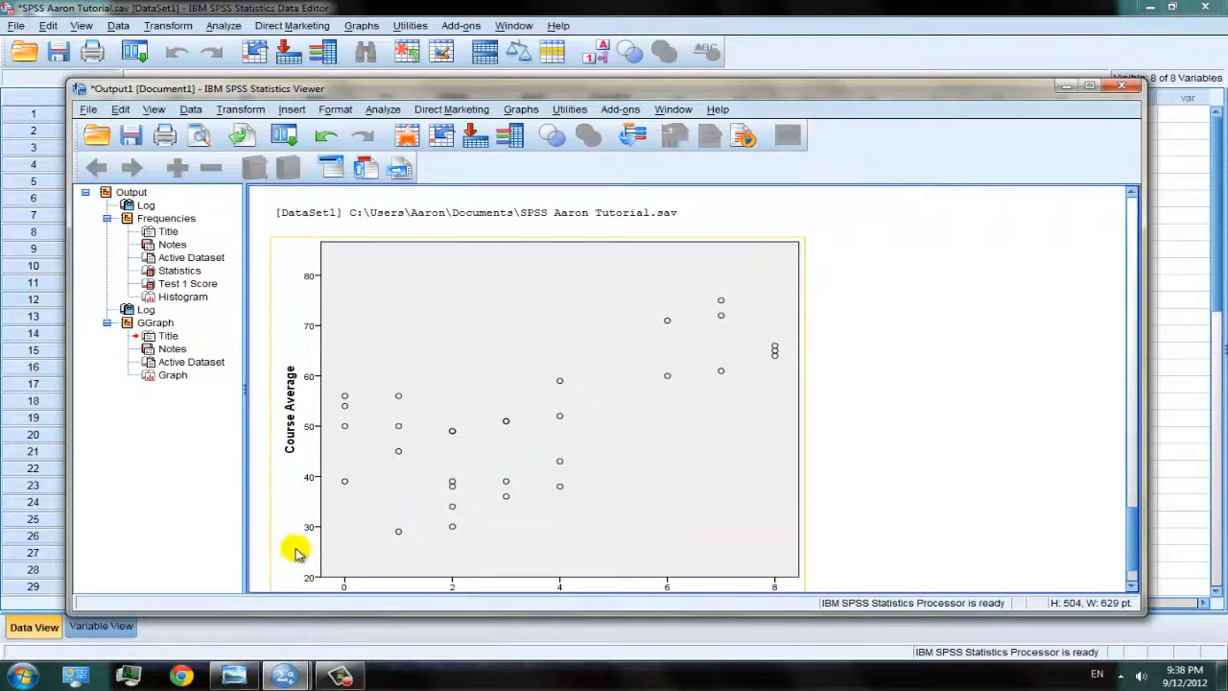
Step: Examine the scatterplot of Course Average against Hours Studied Per Week in the output, including its points and both axes
click(1026, 286)
scroll(1014, 353, down, 1)
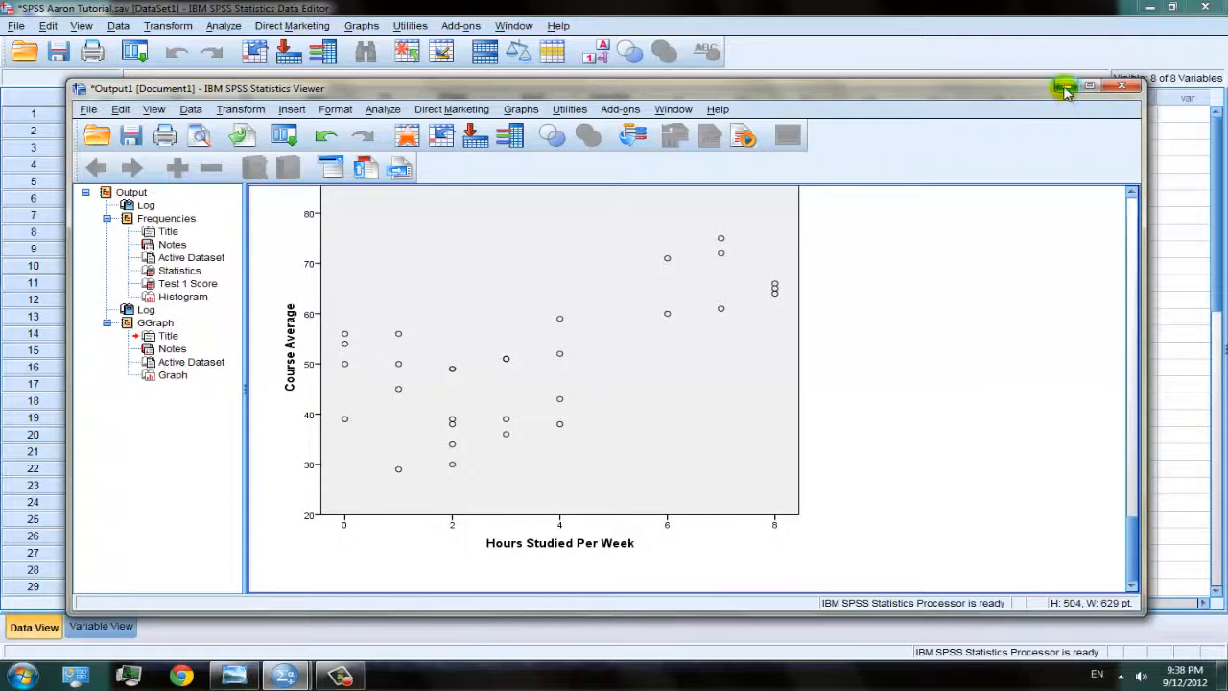
scroll(906, 360, up, 2)
scroll(909, 355, down, 2)
scroll(909, 356, up, 1)
scroll(913, 356, down, 1)
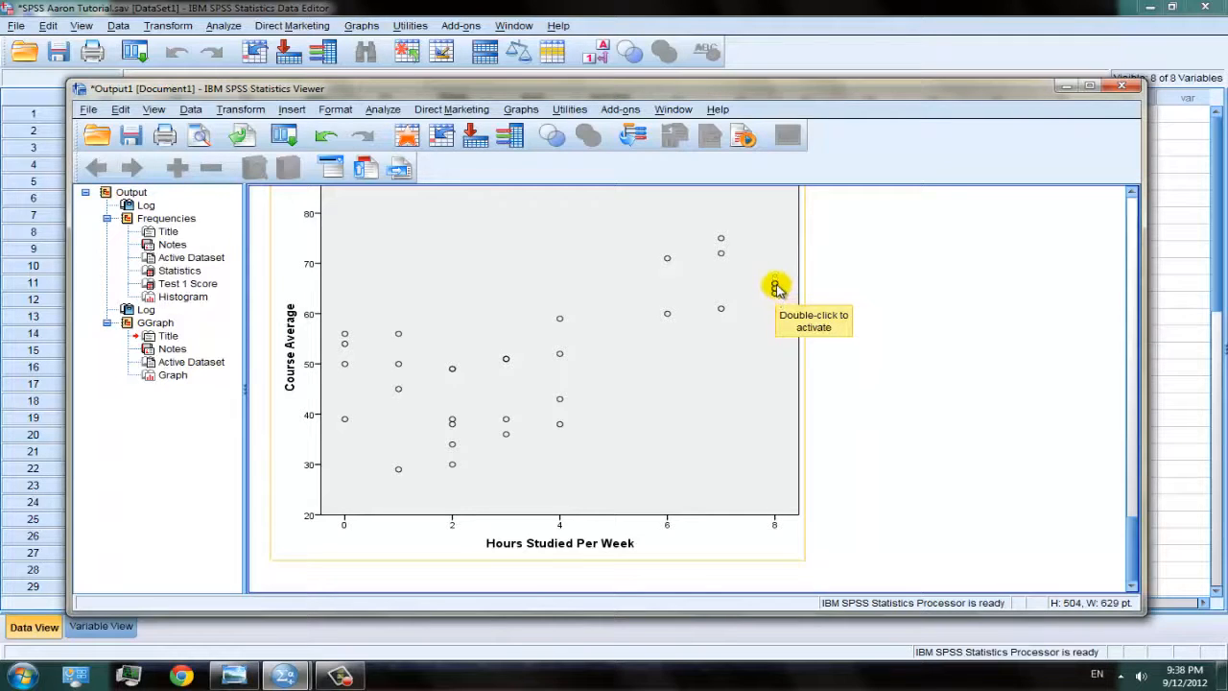
scroll(775, 284, up, 2)
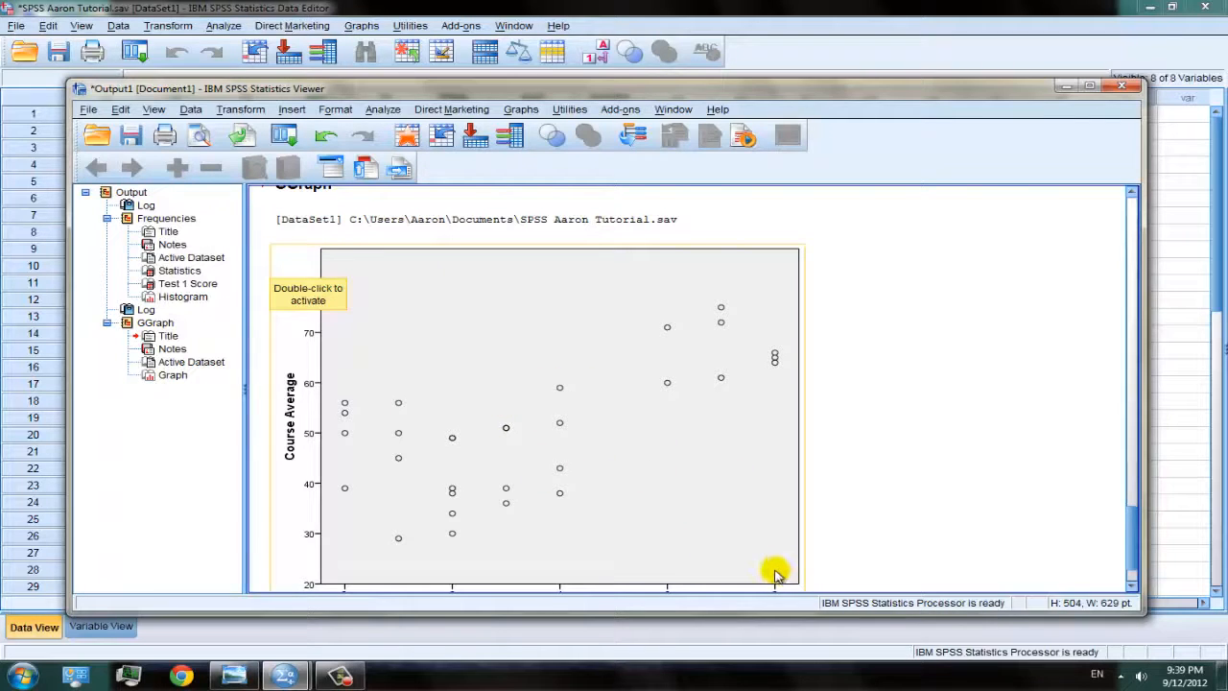
Step: Set up a bivariate correlation with Hours Studied Per Week and Course Average as the variables
click(1062, 88)
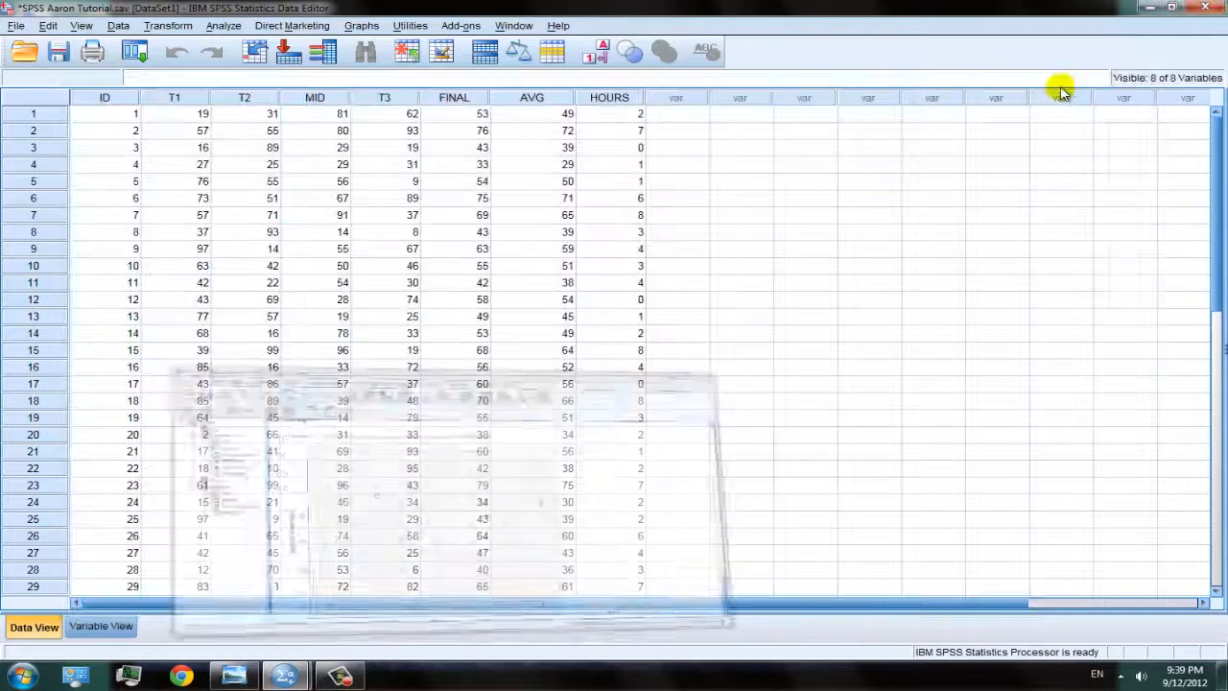
click(220, 28)
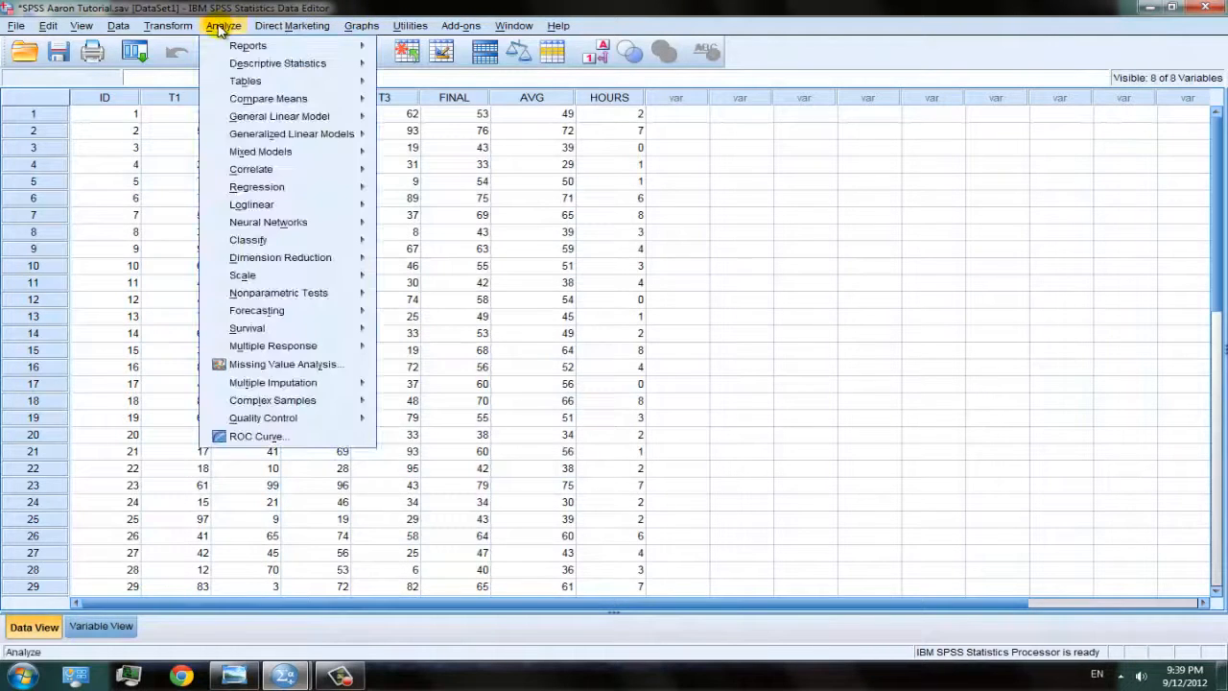
mouse_move(270, 178)
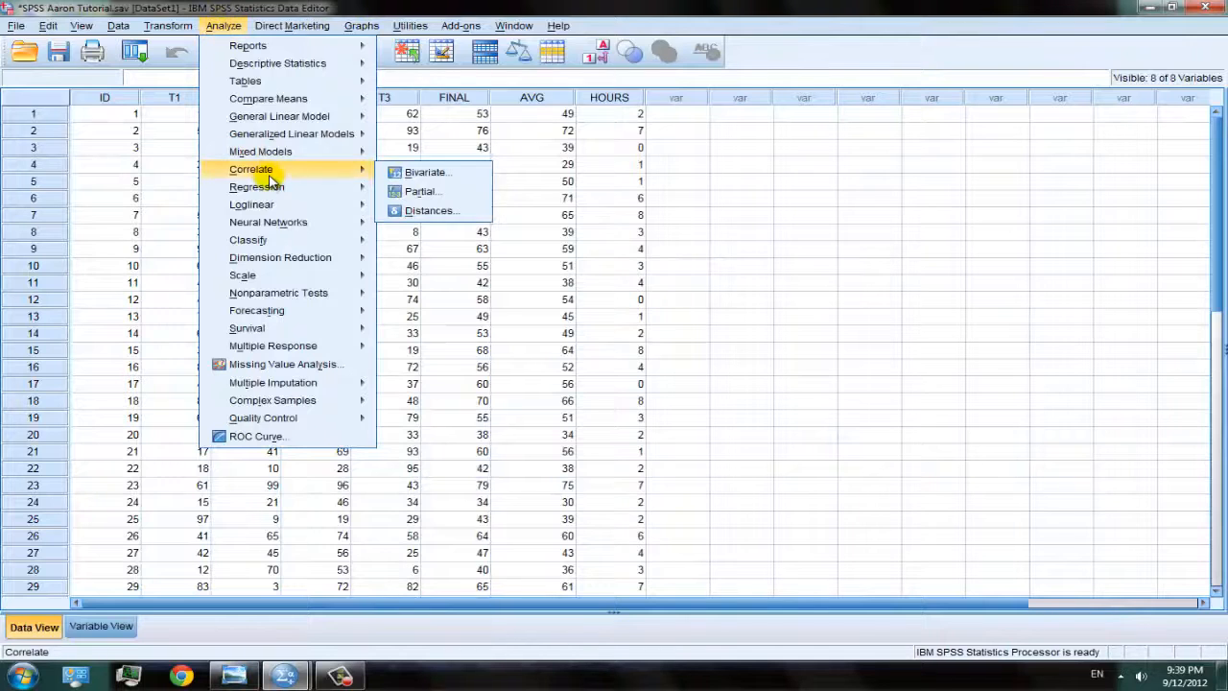
click(450, 180)
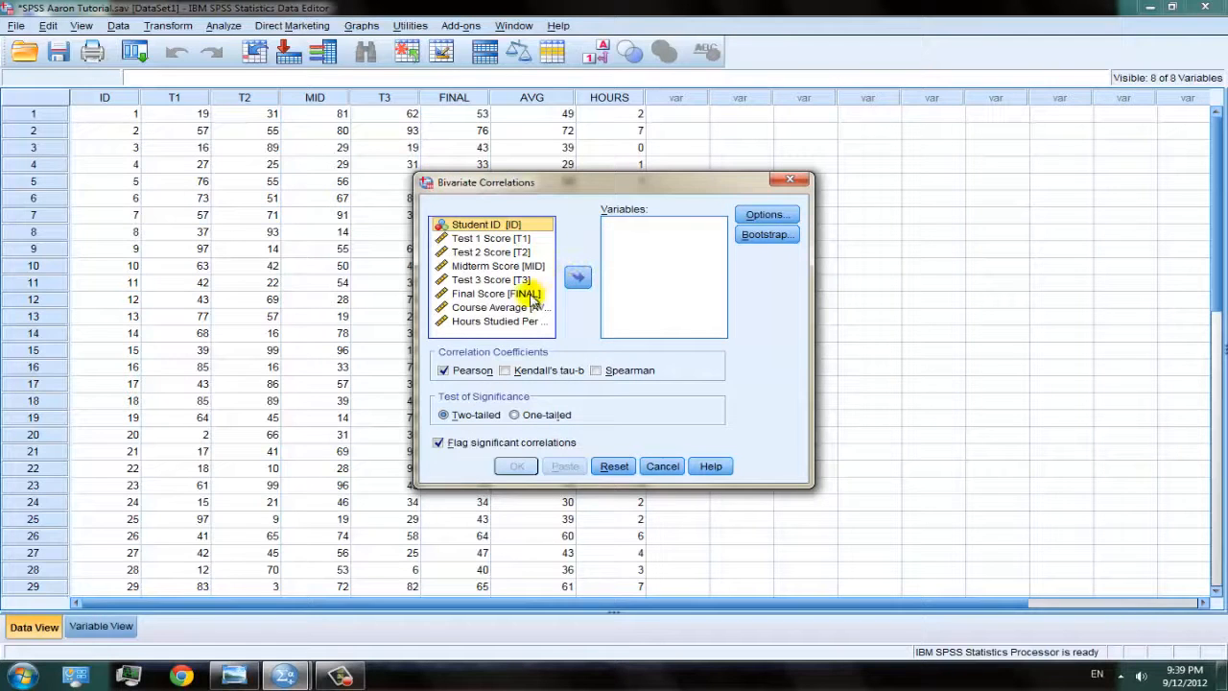
click(508, 320)
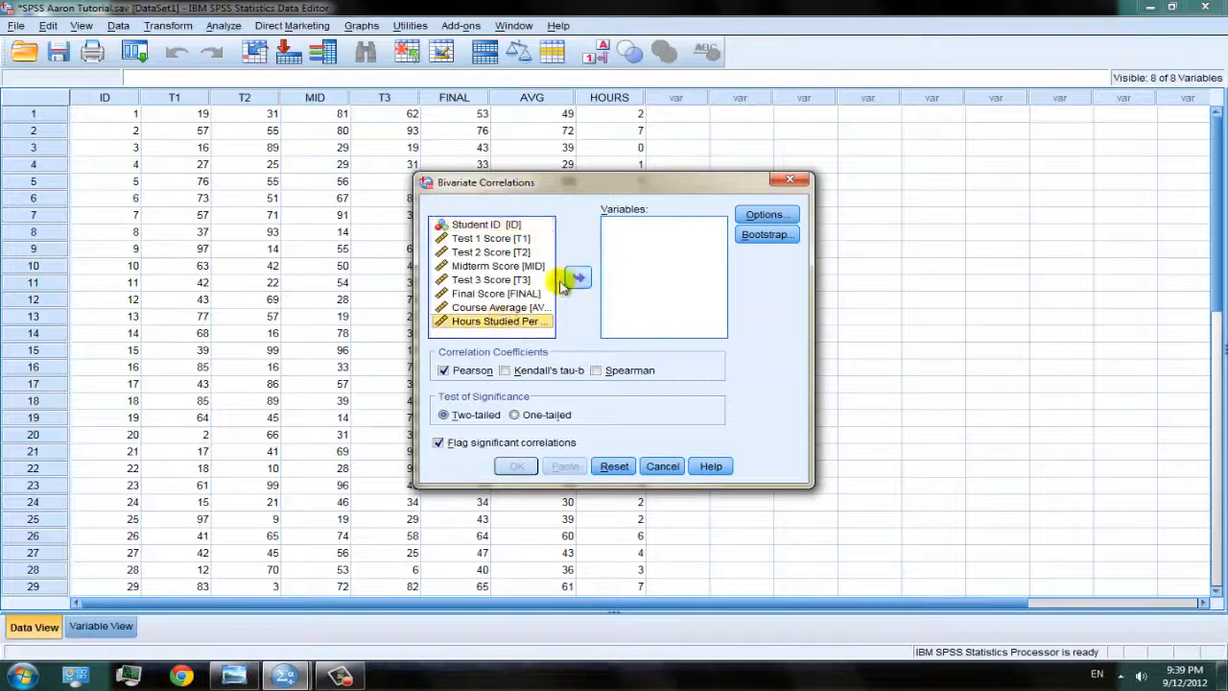
click(576, 279)
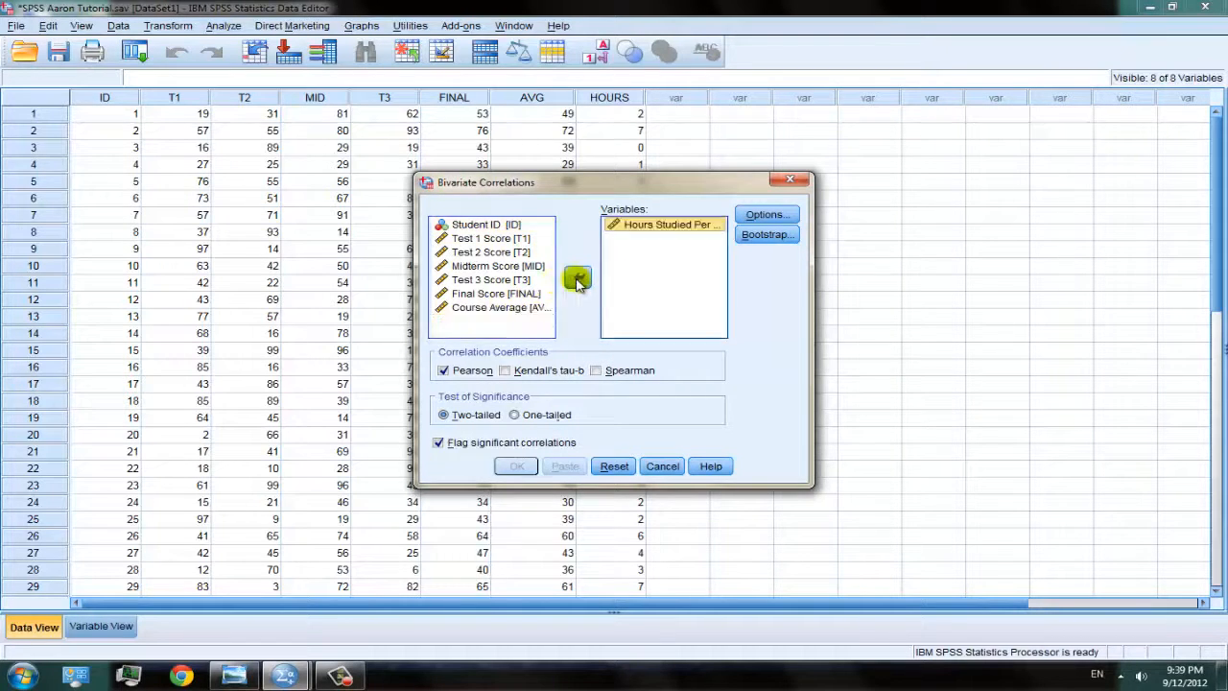
click(491, 307)
click(578, 279)
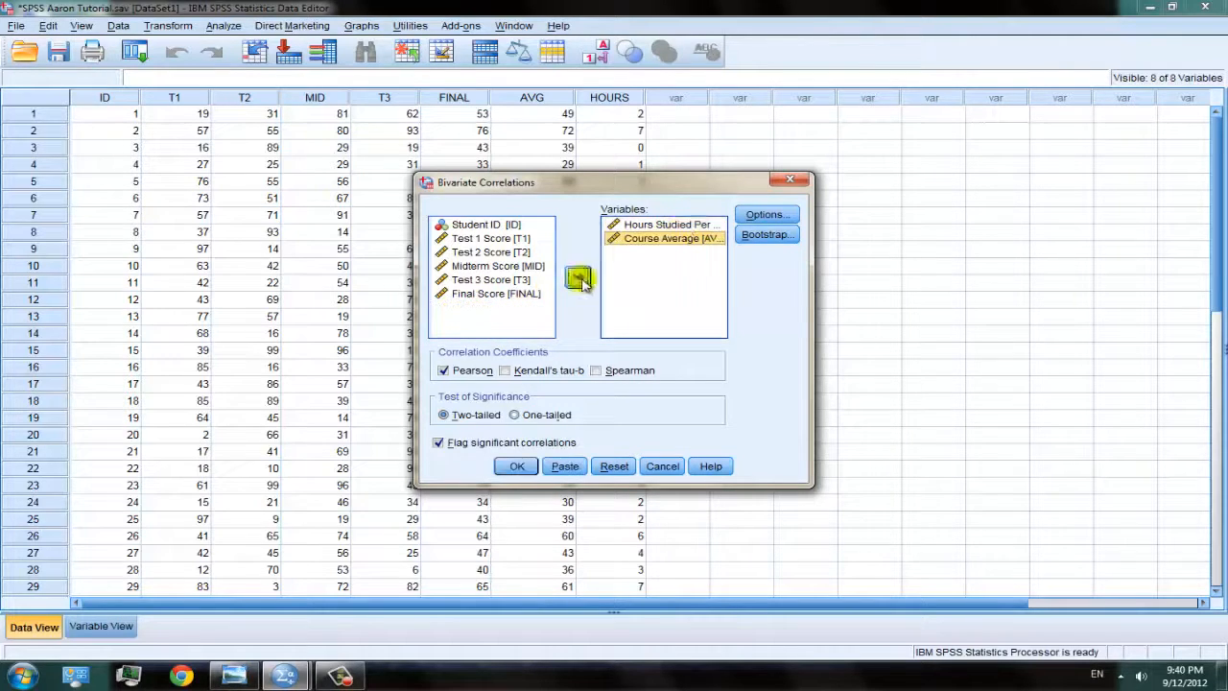
Step: Check the correlation options without changing them, and run the two-tailed Pearson correlation with significant correlations flagged
click(758, 213)
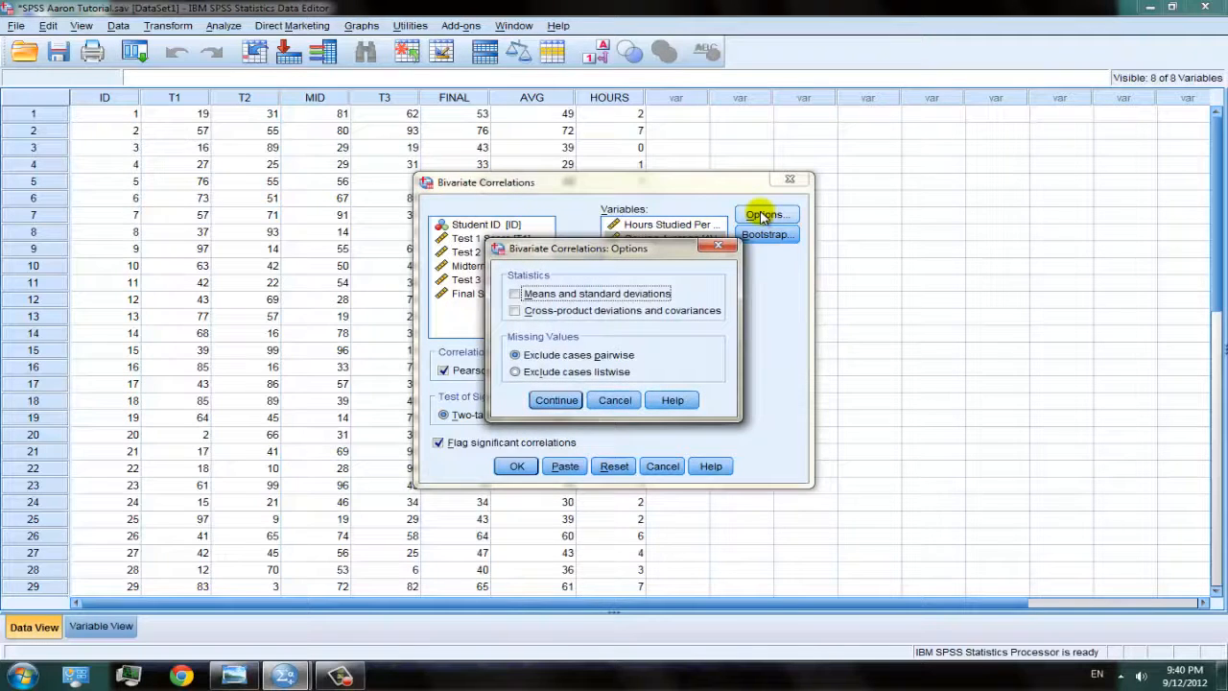
click(715, 249)
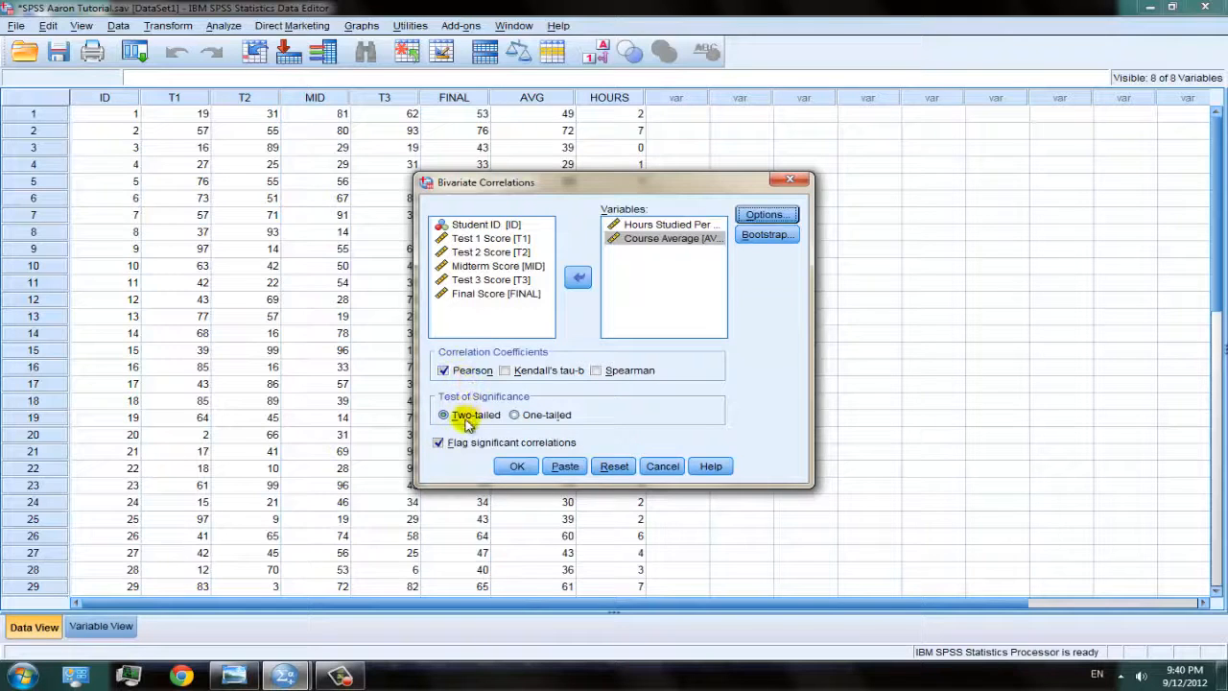
click(517, 468)
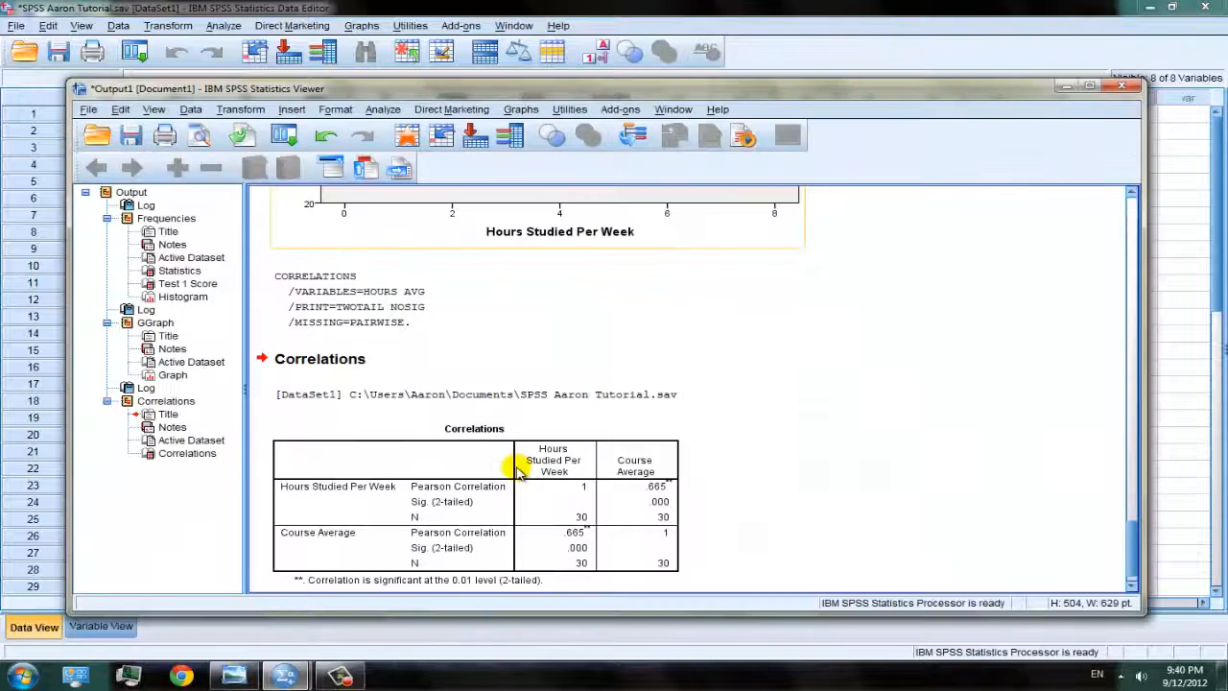
Step: Examine the Pearson correlation and significance values in the Correlations table, and compare them with the scatterplot above it
scroll(680, 460, up, 8)
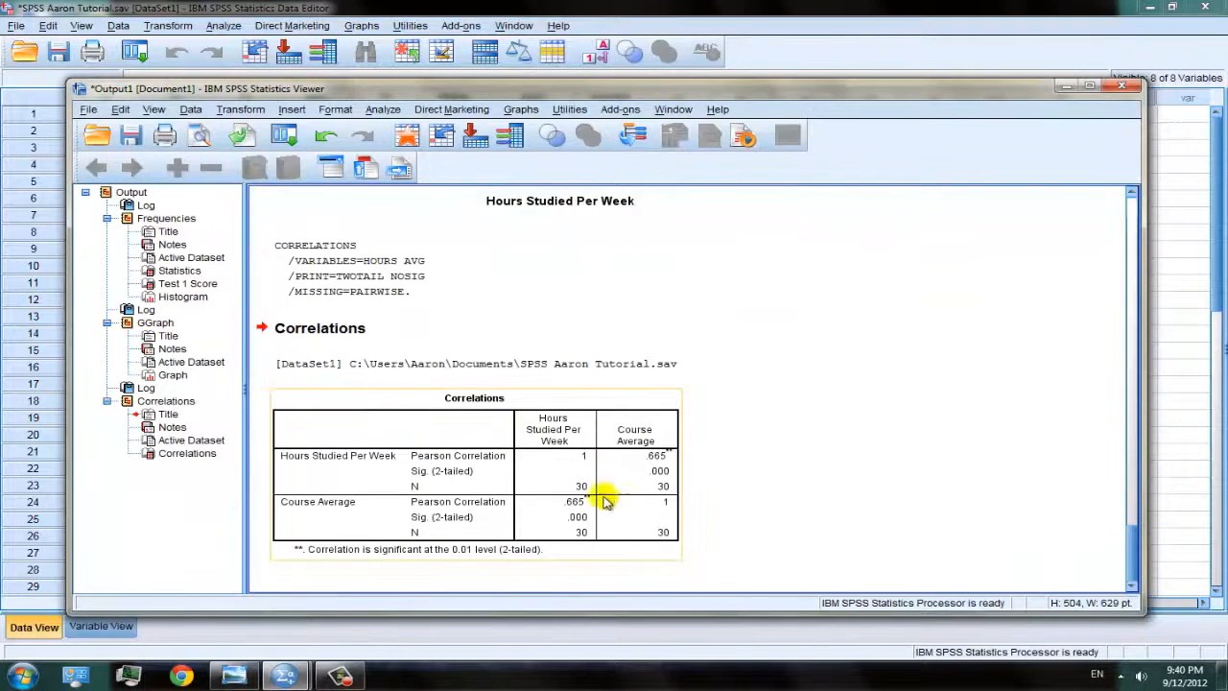
scroll(884, 408, down, 8)
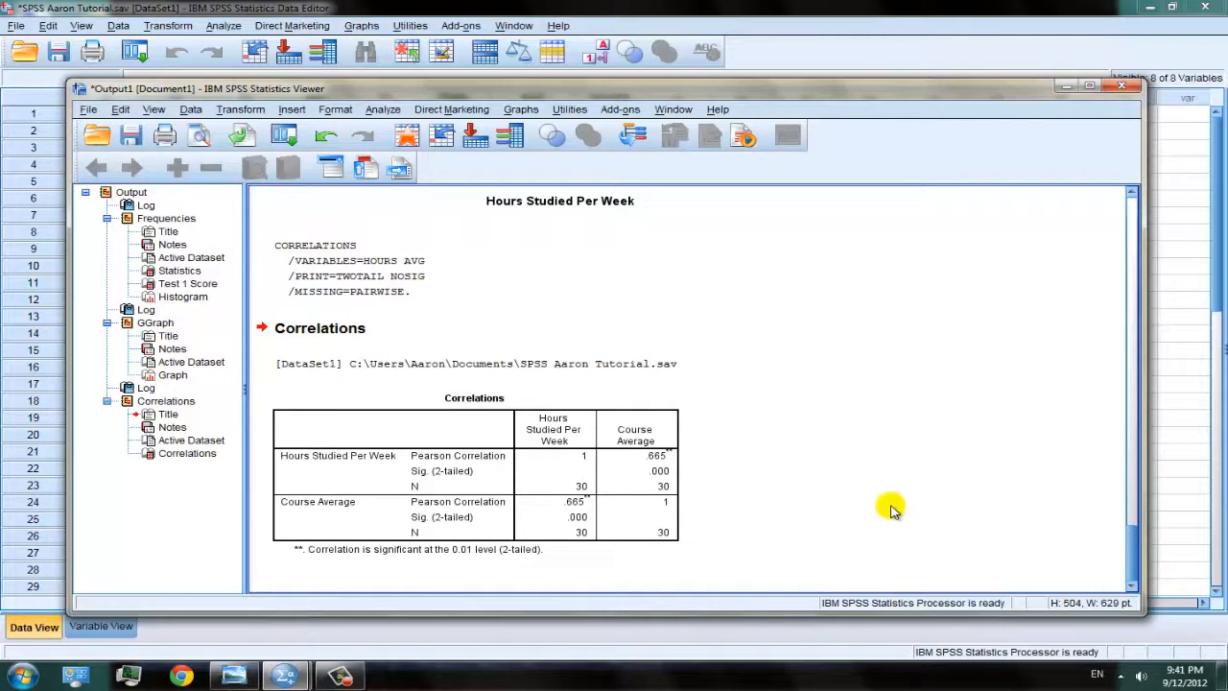
click(470, 462)
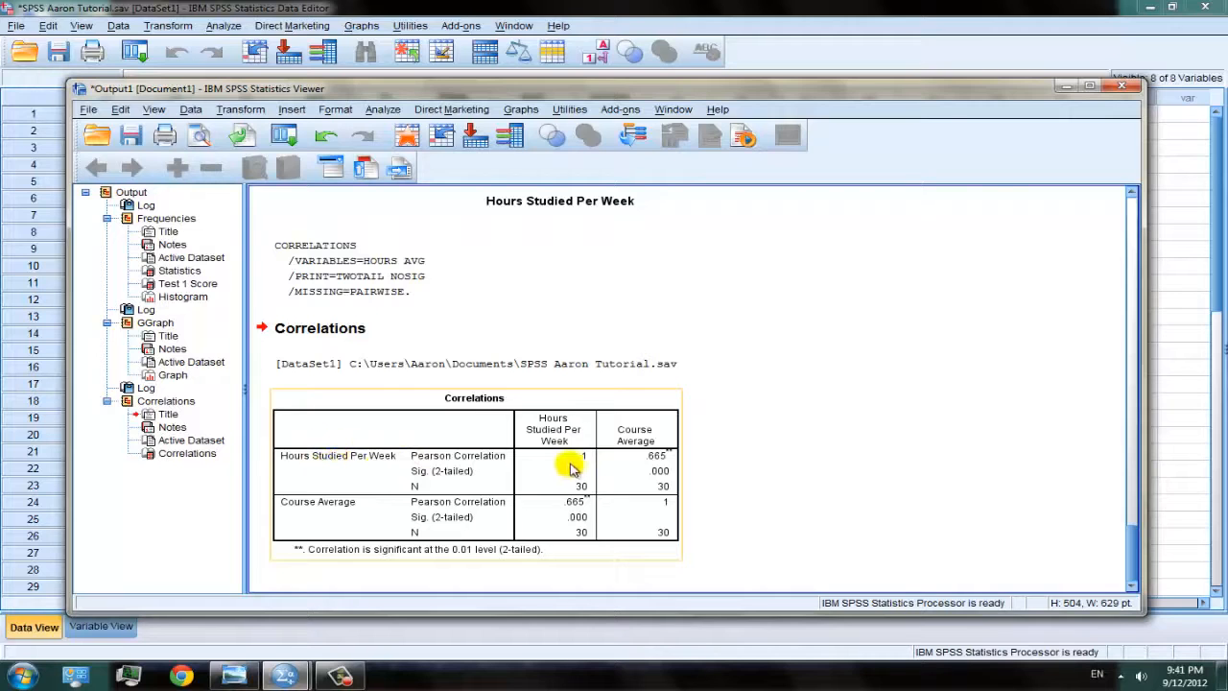
scroll(580, 465, up, 5)
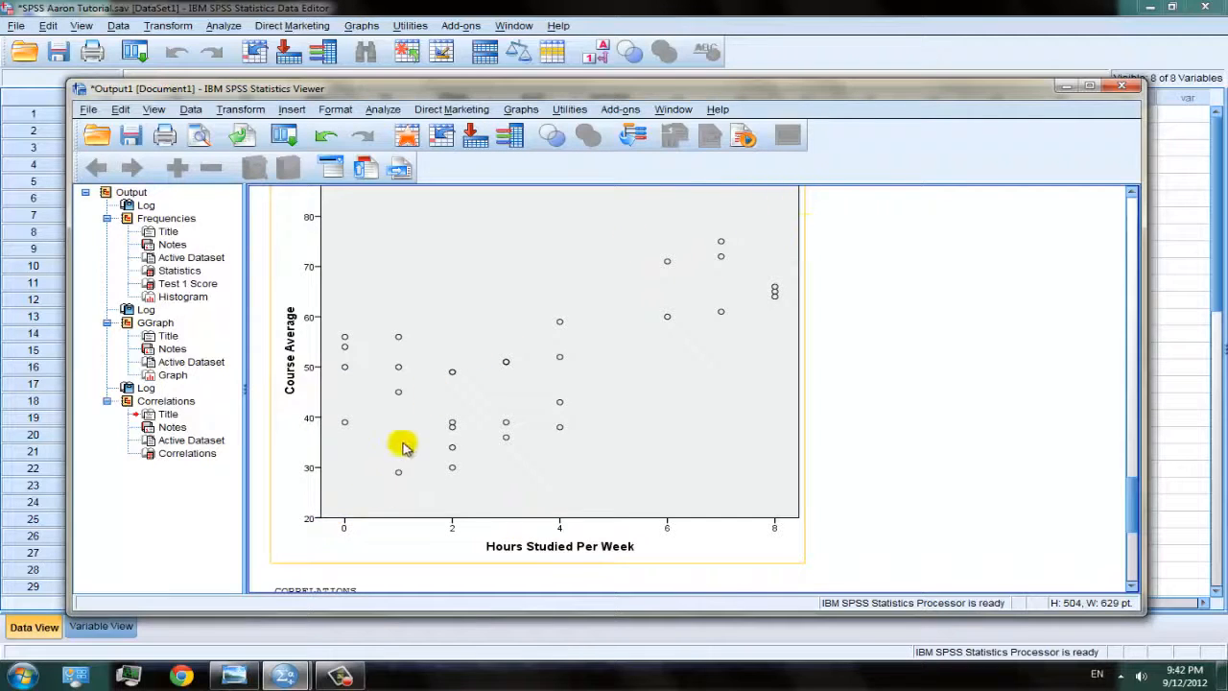
Step: Generate a scatterplot with Hours Studied Per Week on both axes, replacing Course Average on the Y axis
click(1064, 86)
click(360, 25)
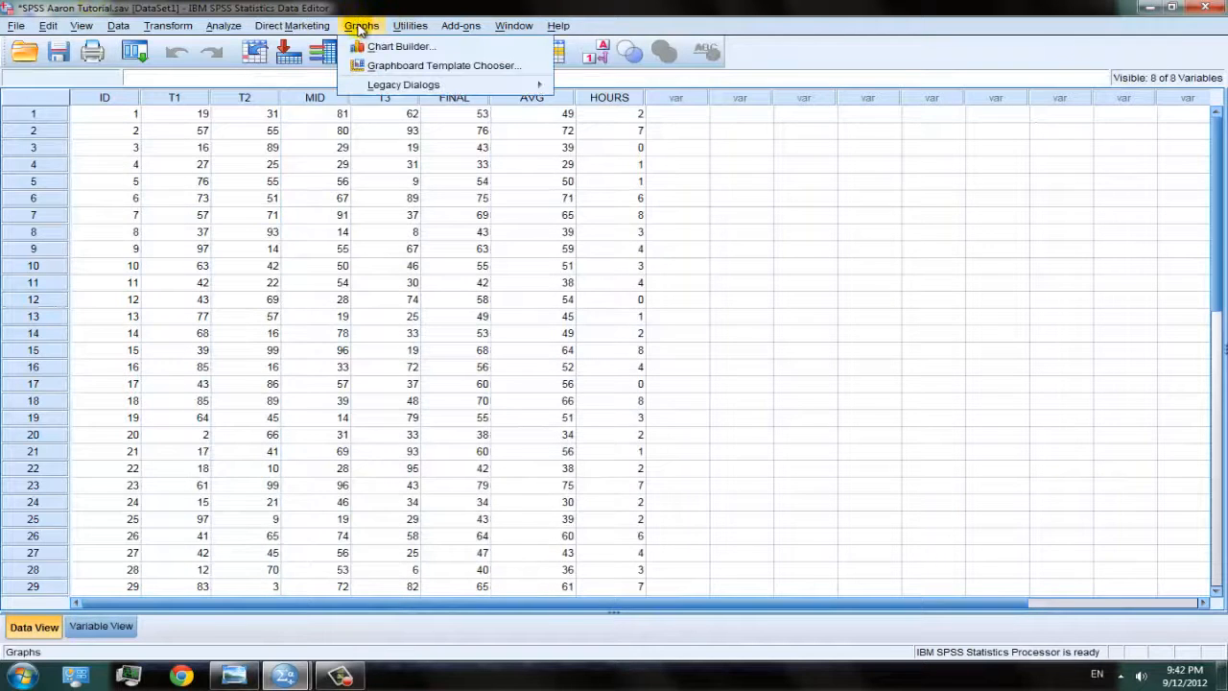
click(382, 48)
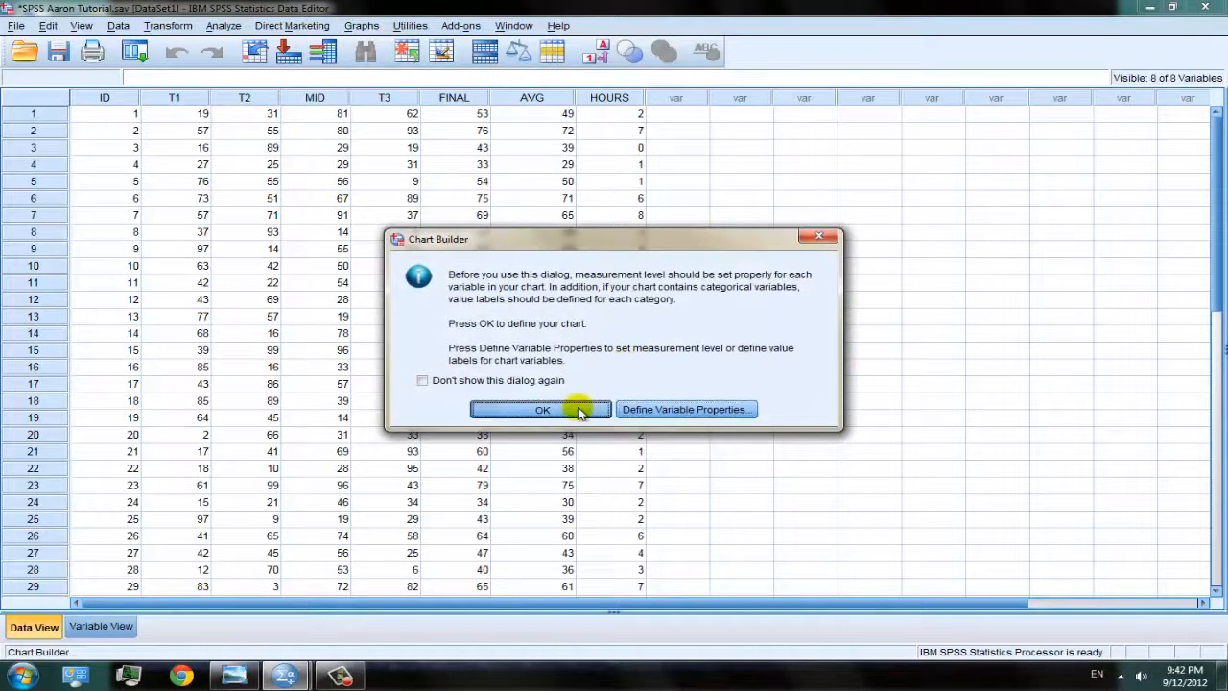
click(576, 408)
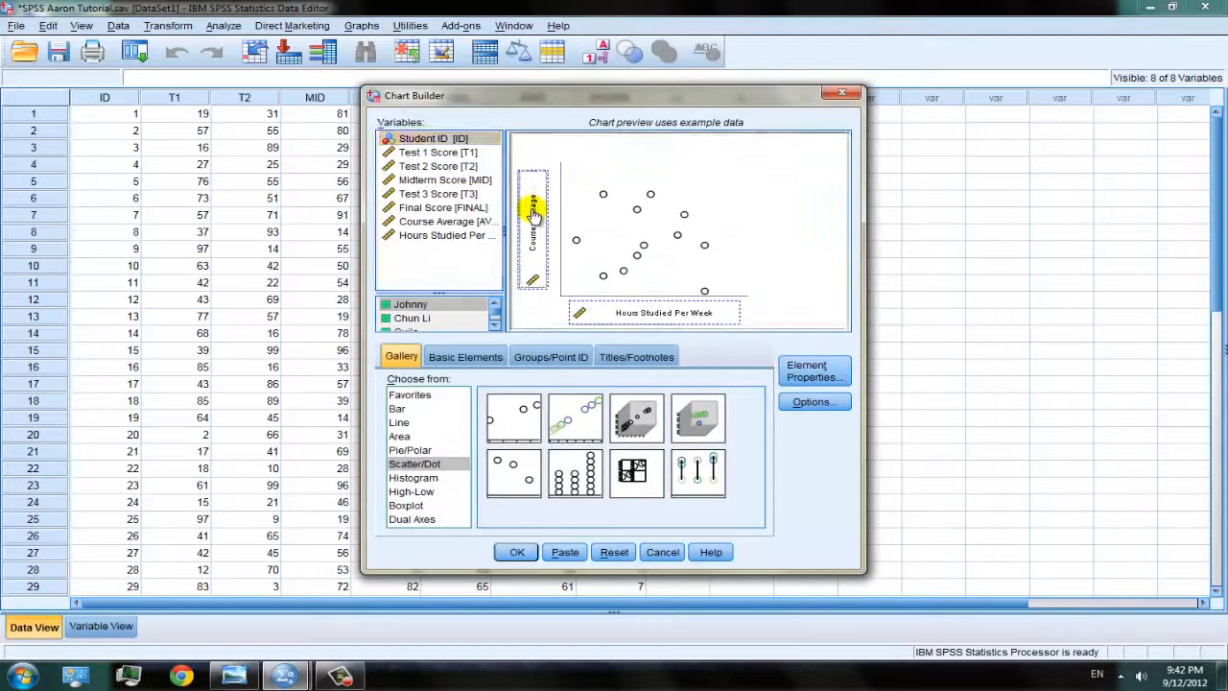
key(Delete)
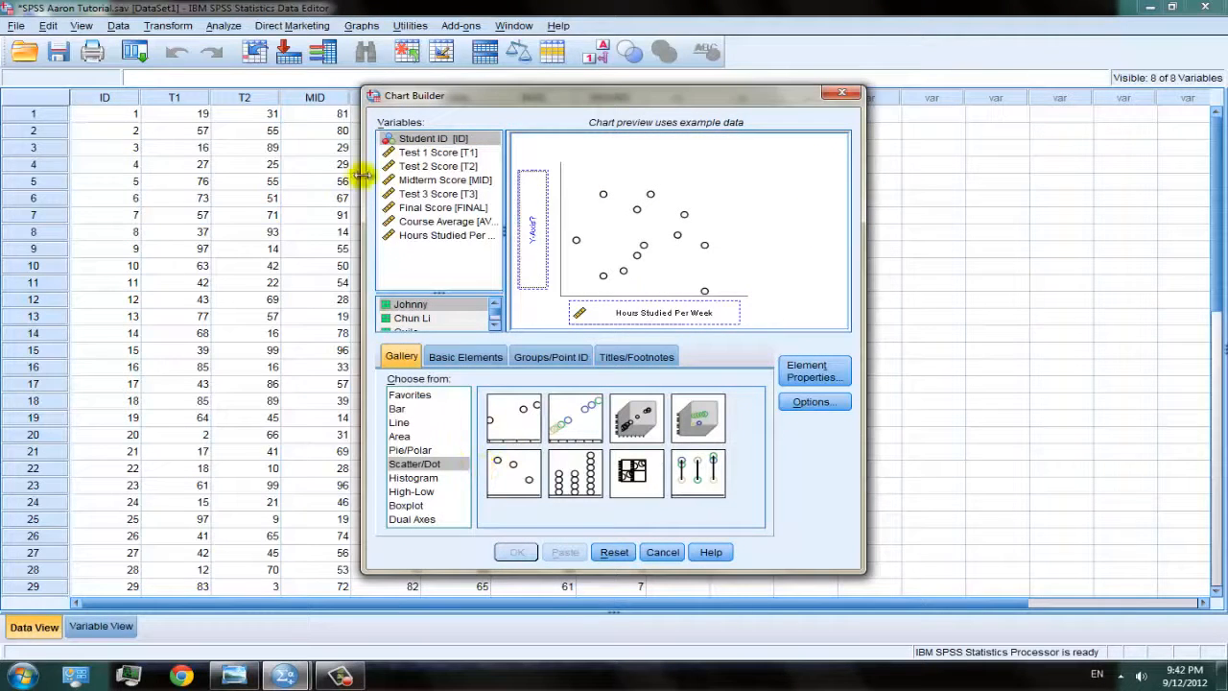
drag(449, 237, 528, 239)
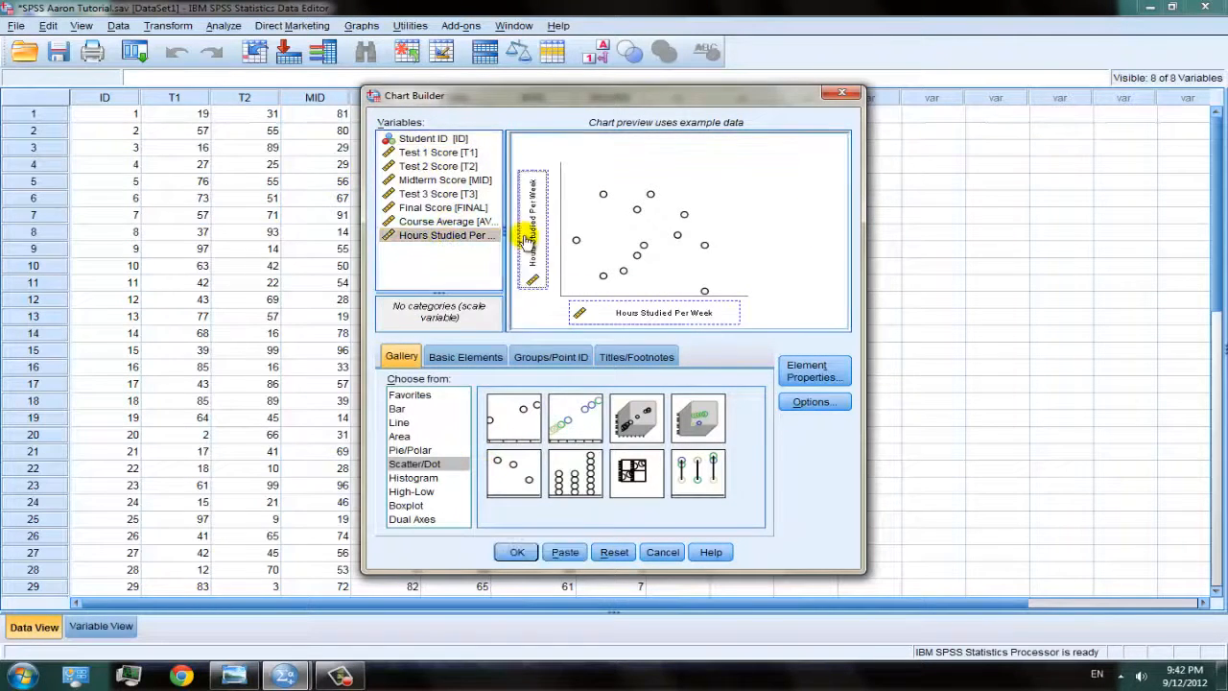
click(518, 551)
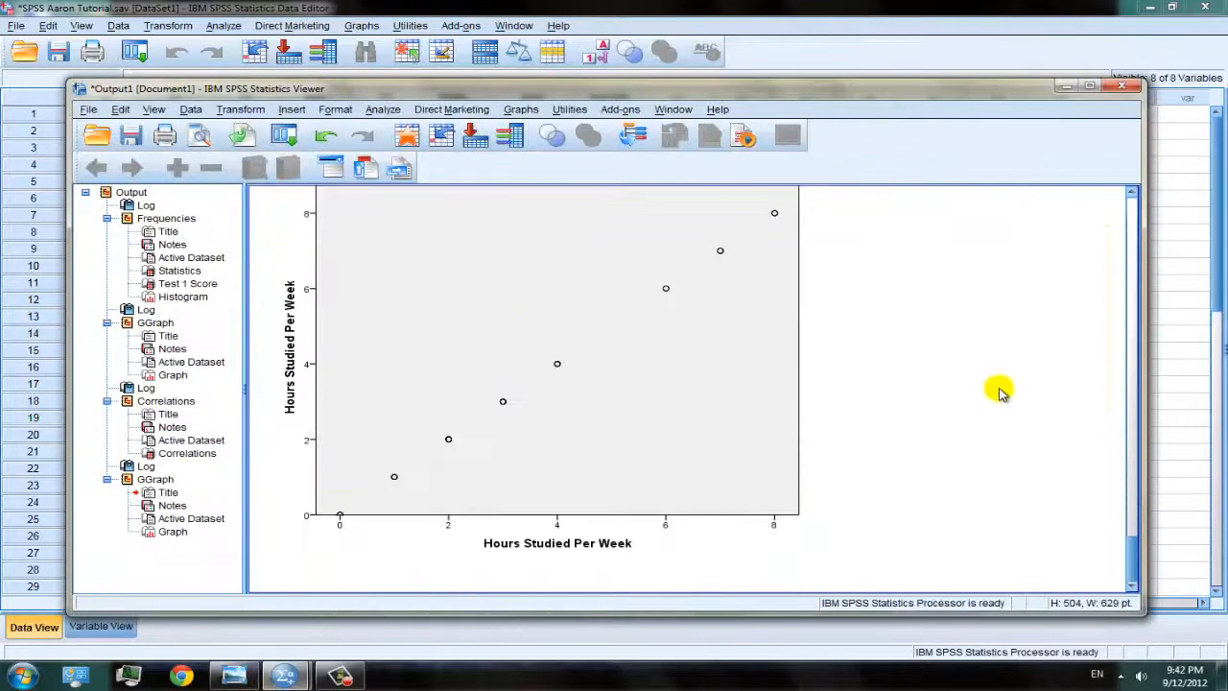
Step: Compare the scatterplot of Hours Studied Per Week against itself with the Correlations table in the output
scroll(1003, 410, up, 1)
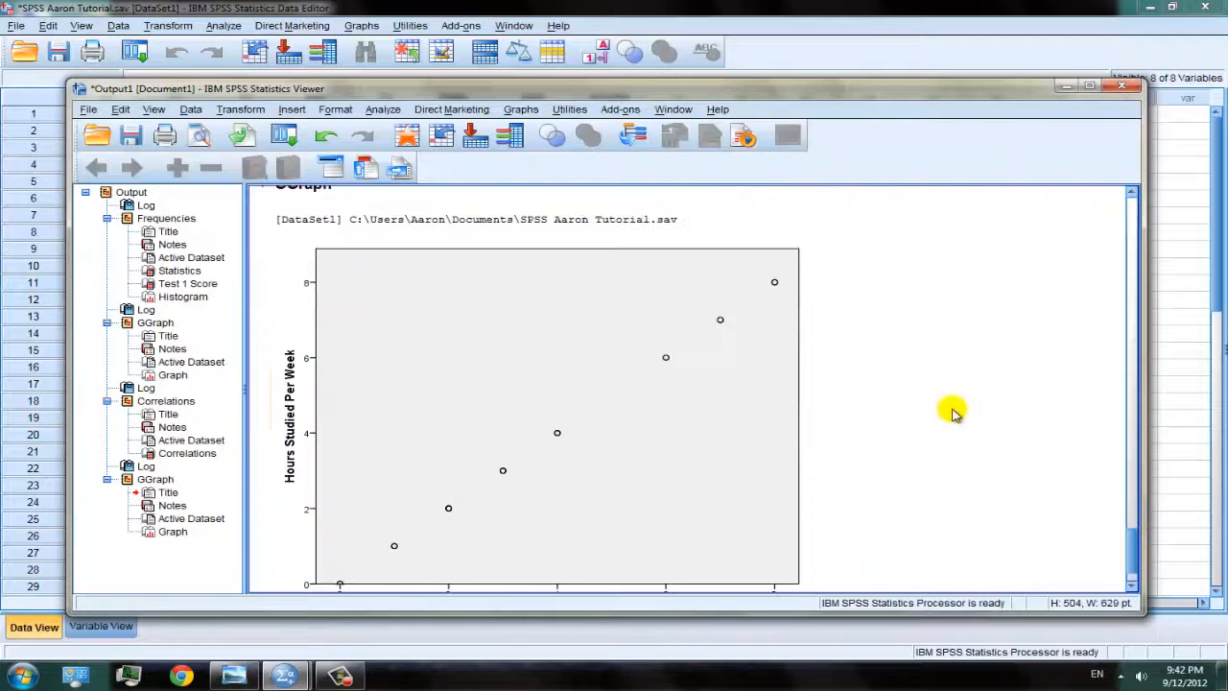
scroll(978, 323, down, 1)
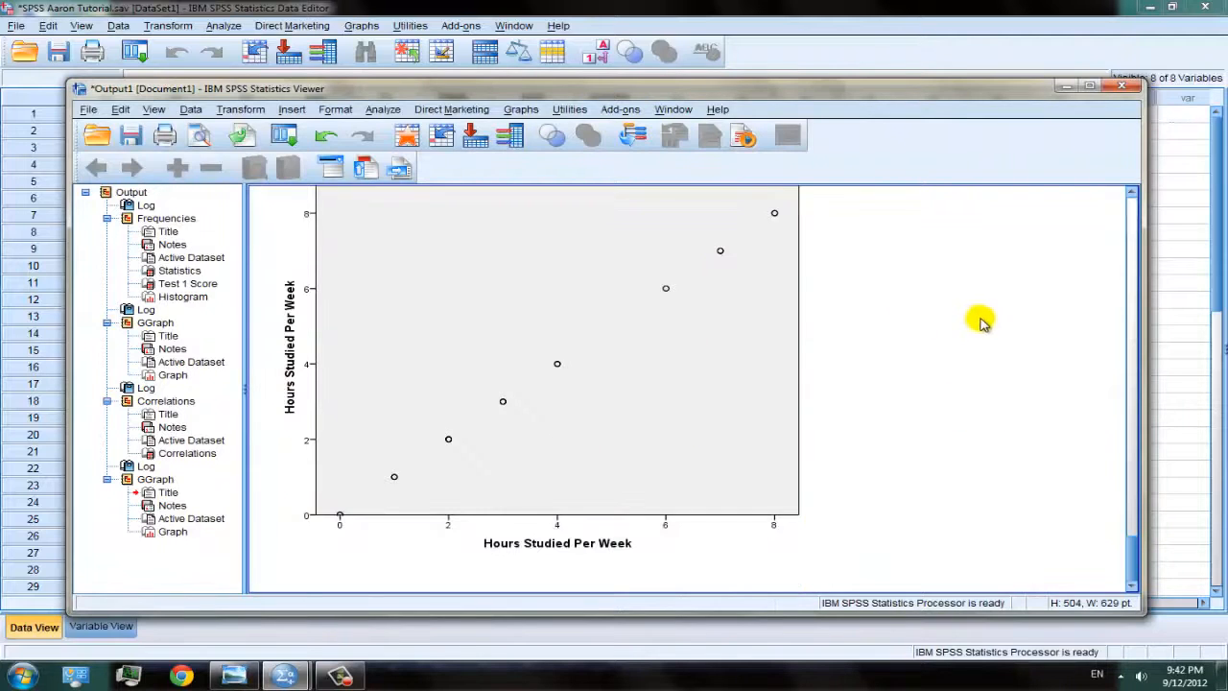
scroll(980, 322, up, 6)
scroll(980, 320, up, 5)
scroll(981, 319, down, 9)
scroll(982, 383, up, 2)
scroll(980, 447, up, 10)
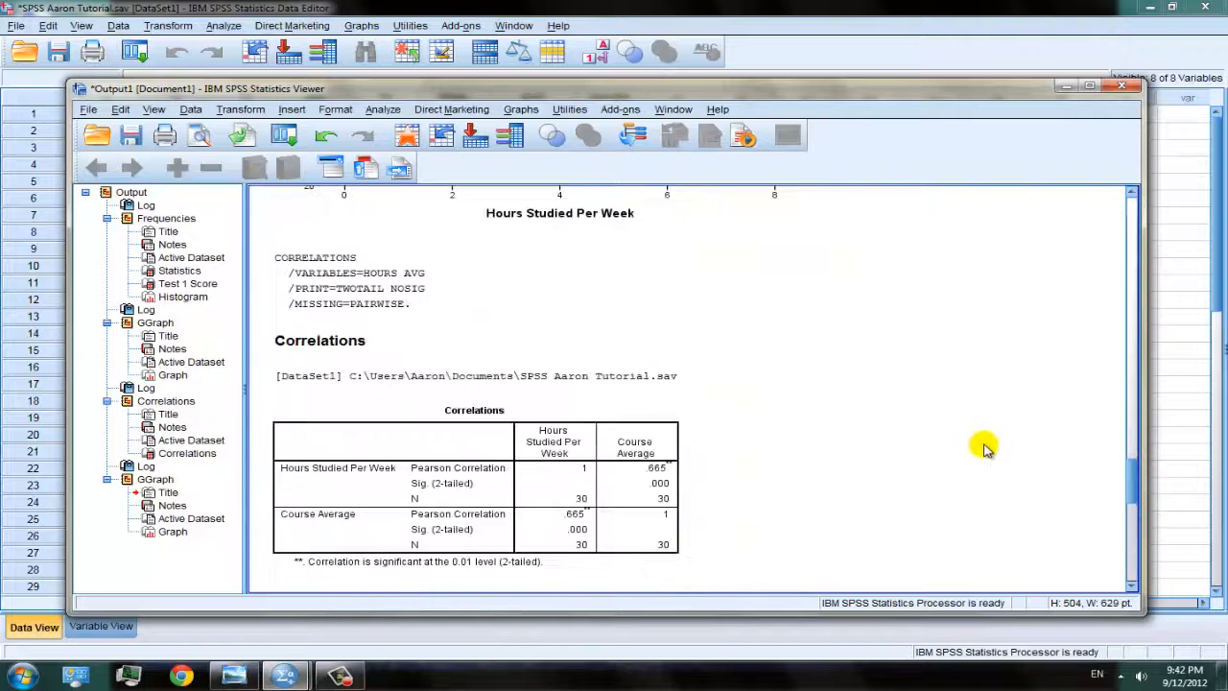
scroll(973, 426, down, 12)
scroll(971, 429, down, 1)
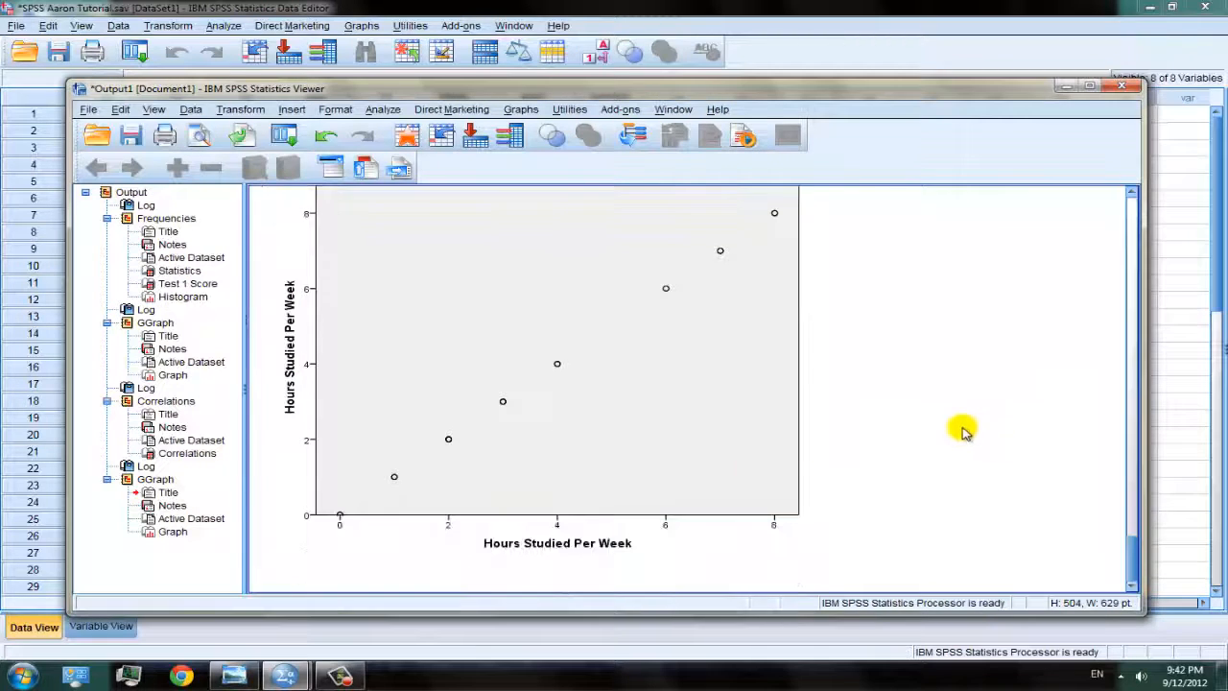
scroll(984, 428, up, 1)
scroll(1007, 432, down, 1)
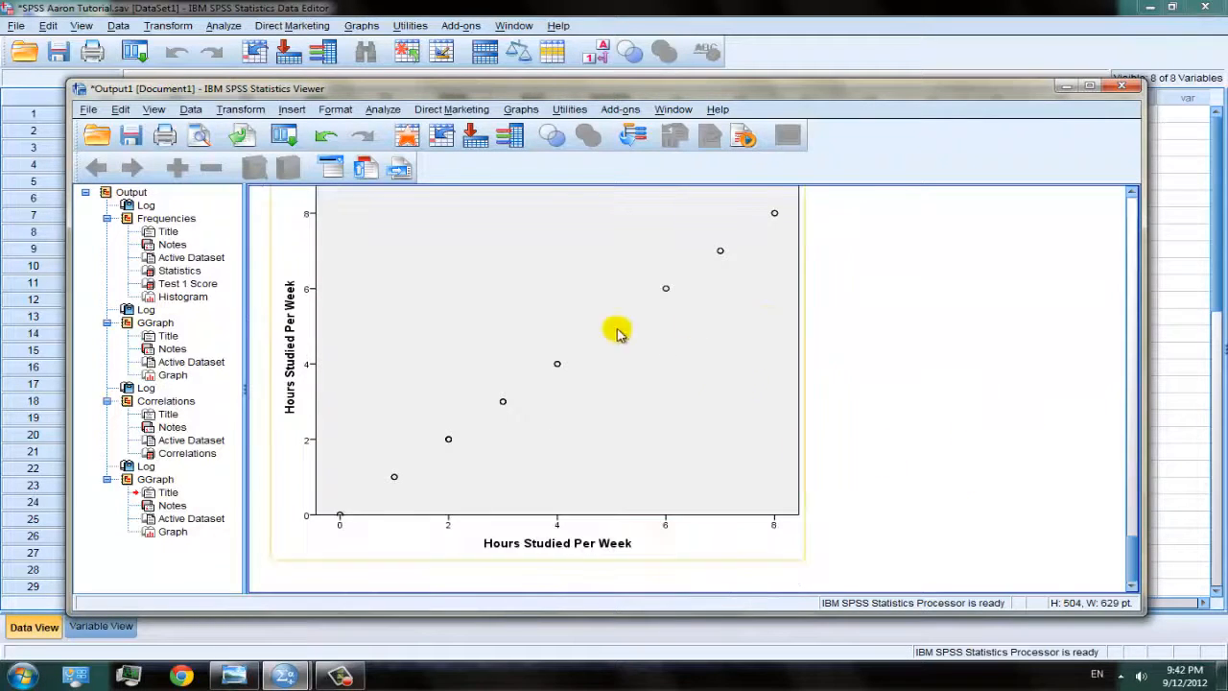
click(1063, 88)
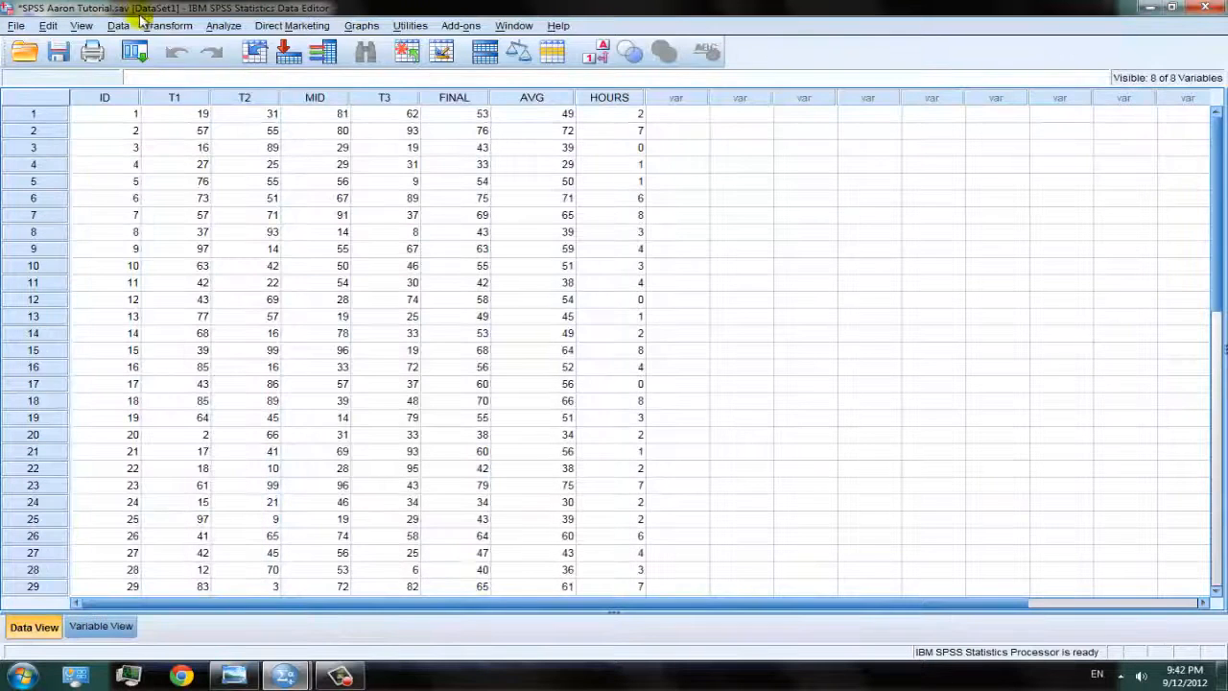
click(177, 25)
mouse_move(222, 25)
mouse_move(287, 171)
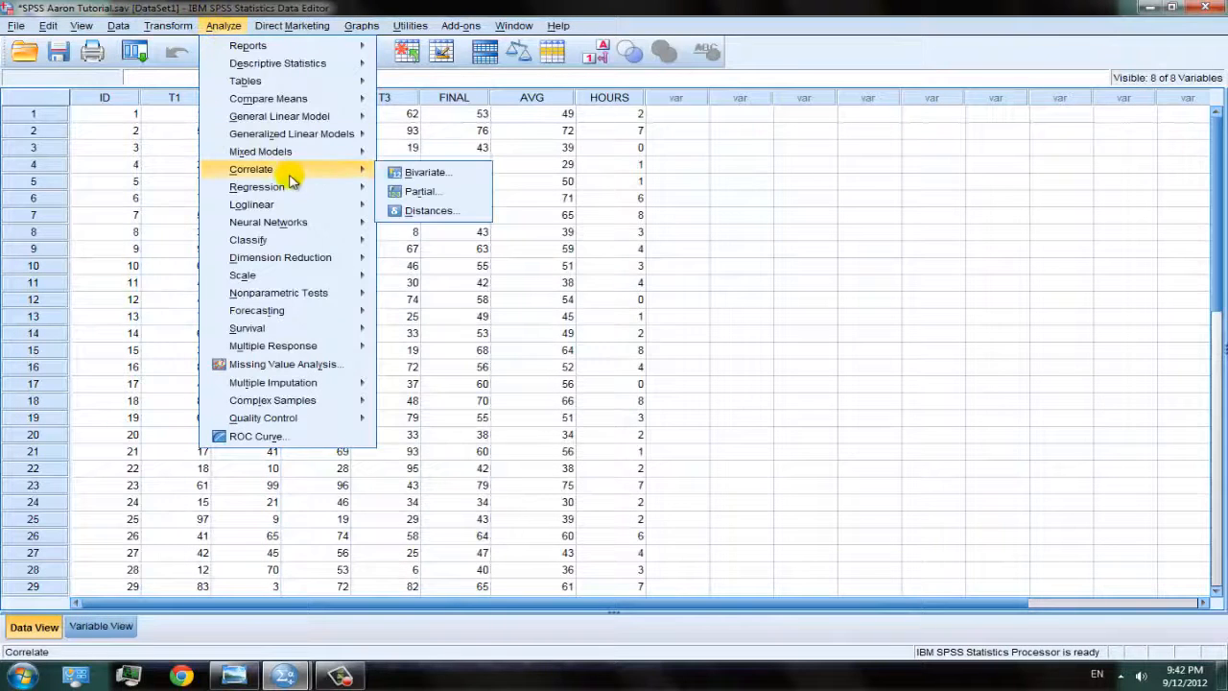
click(410, 173)
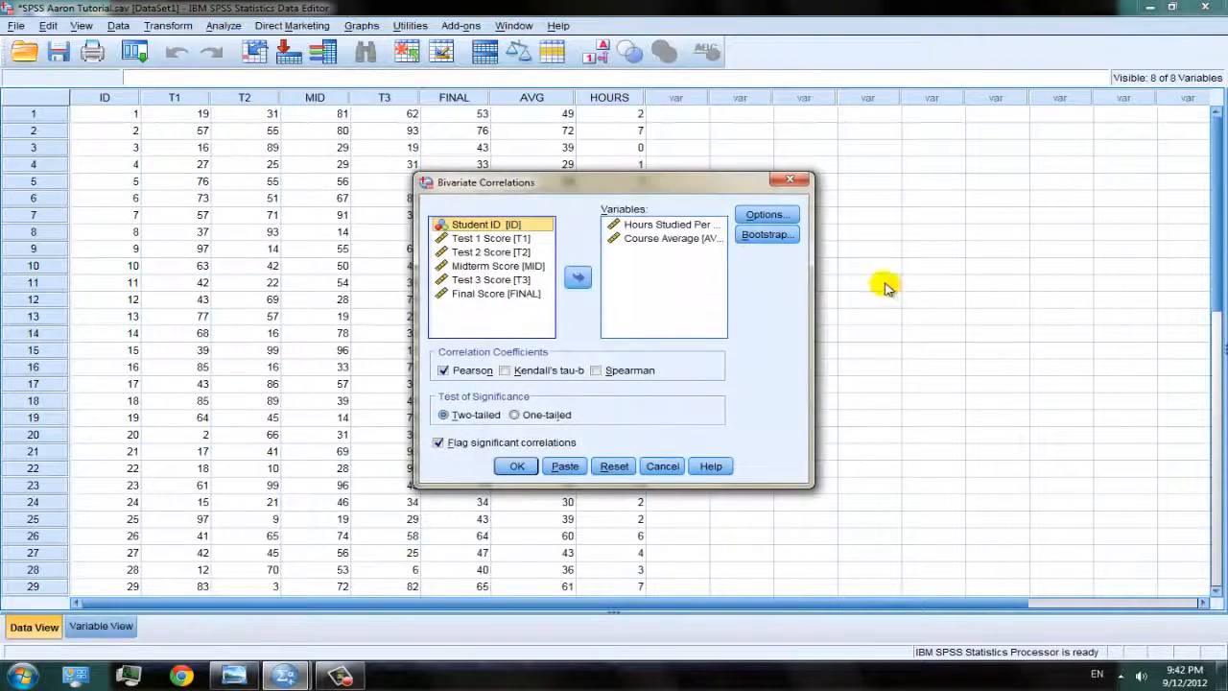
click(671, 239)
click(577, 278)
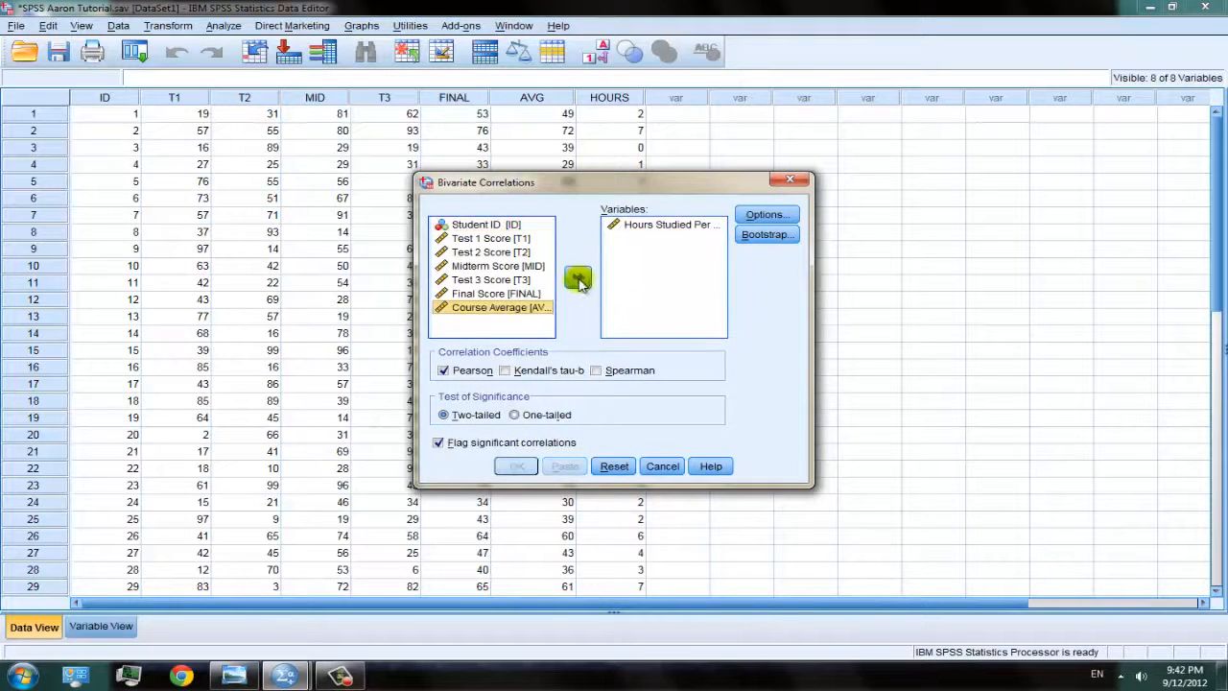
click(666, 224)
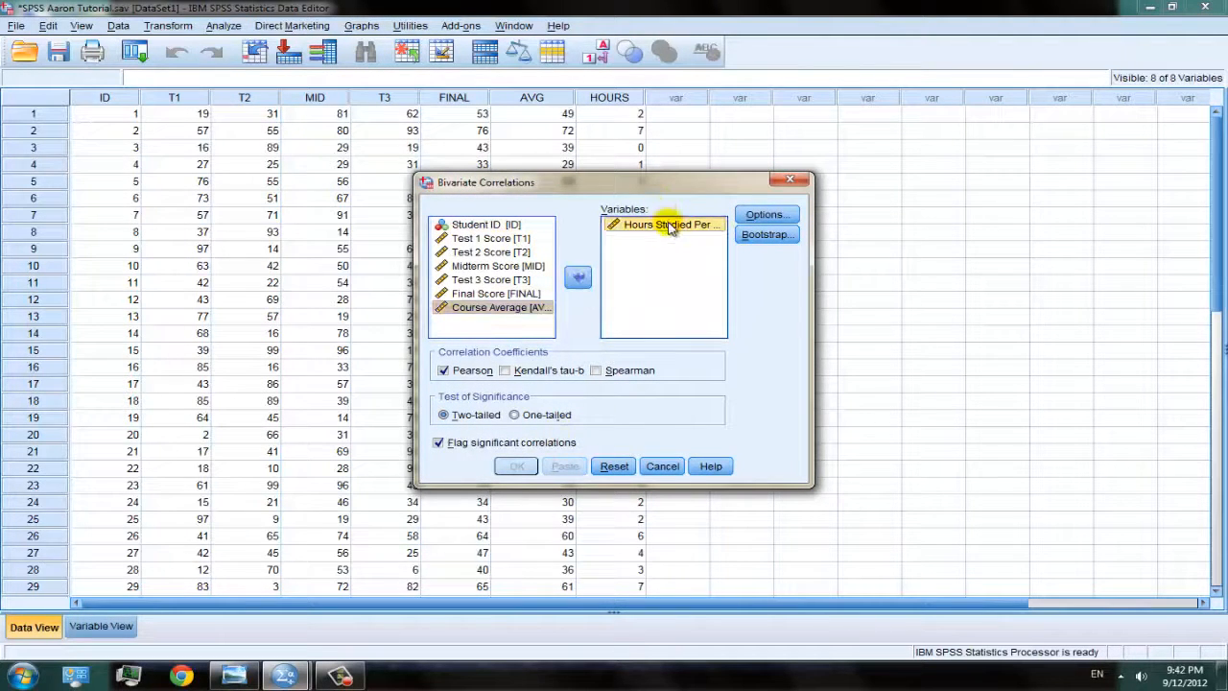
click(789, 181)
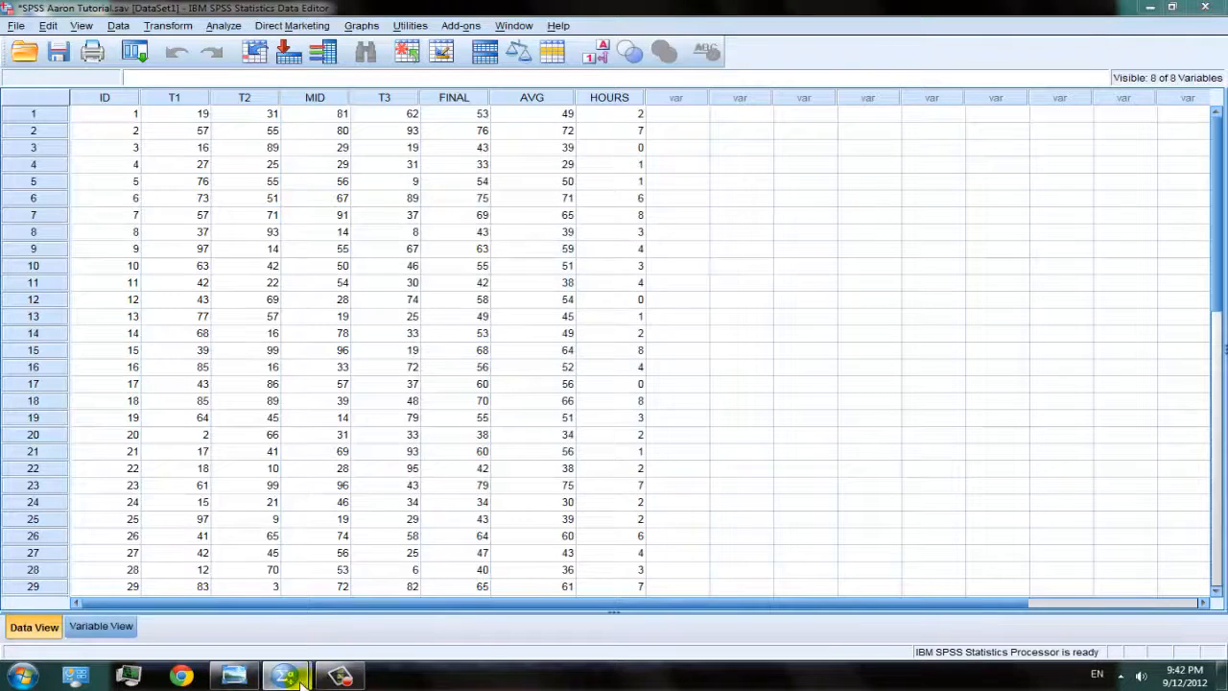
Step: Review the Correlations table against both scatterplots: Hours Studied Per Week with itself, and Course Average by Hours Studied Per Week
mouse_move(286, 676)
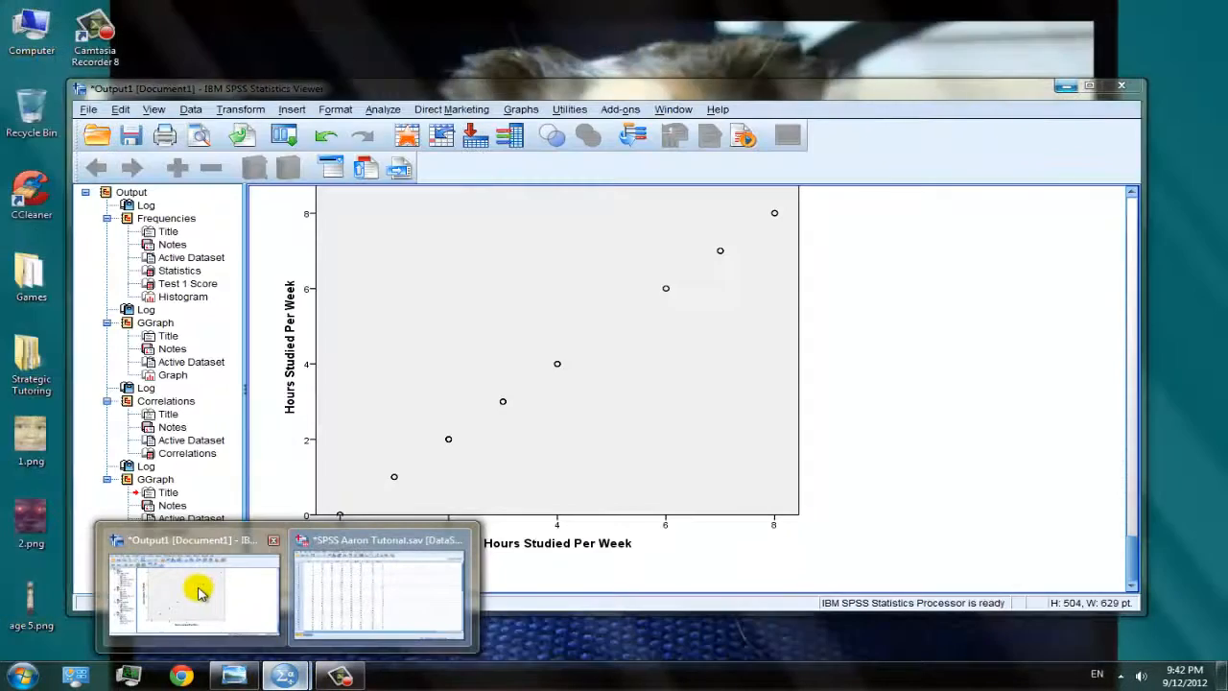
click(198, 592)
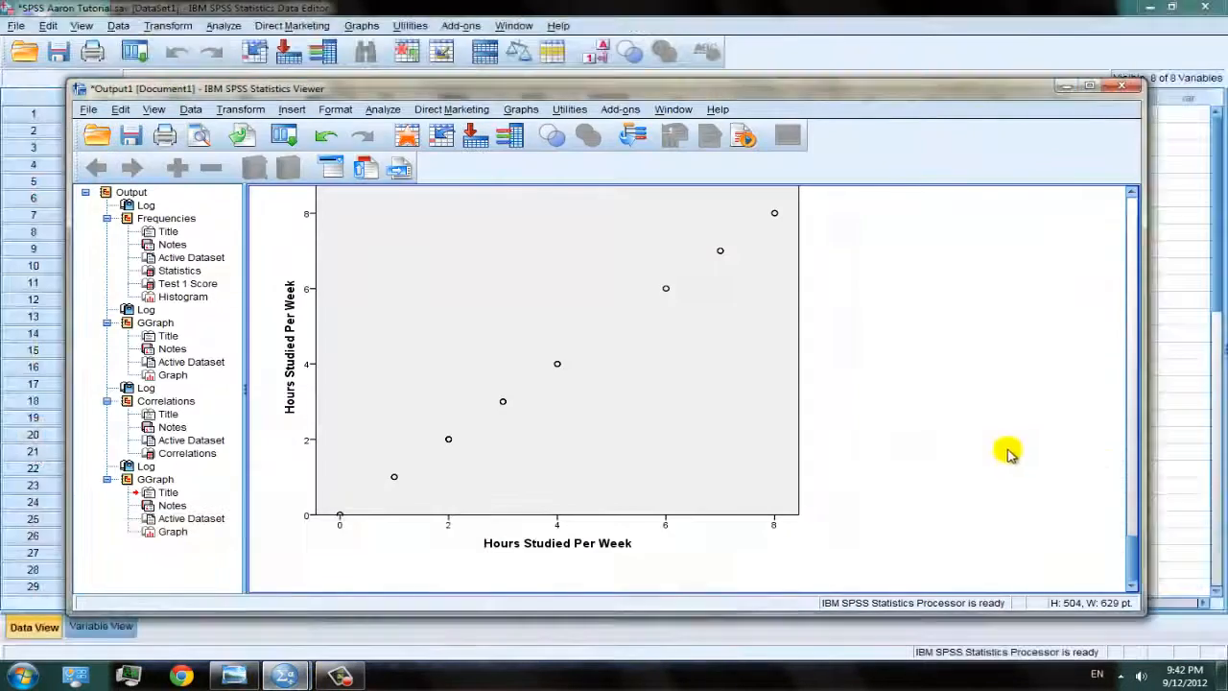
scroll(1008, 452, up, 8)
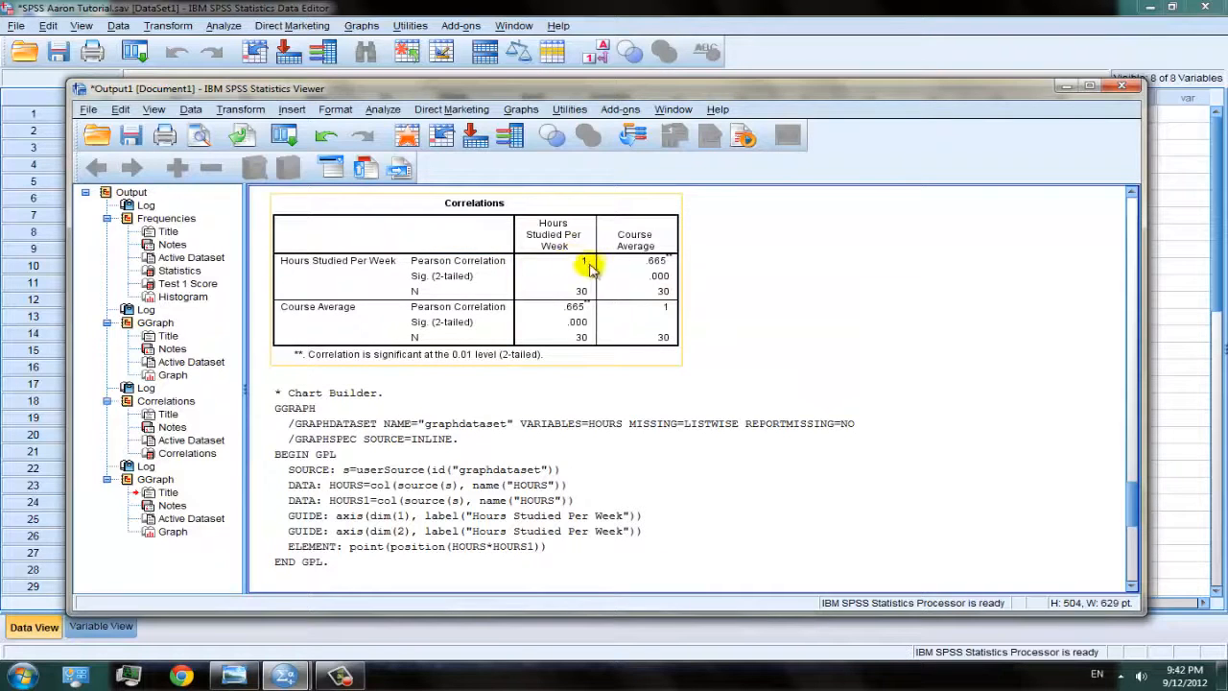
scroll(858, 345, down, 8)
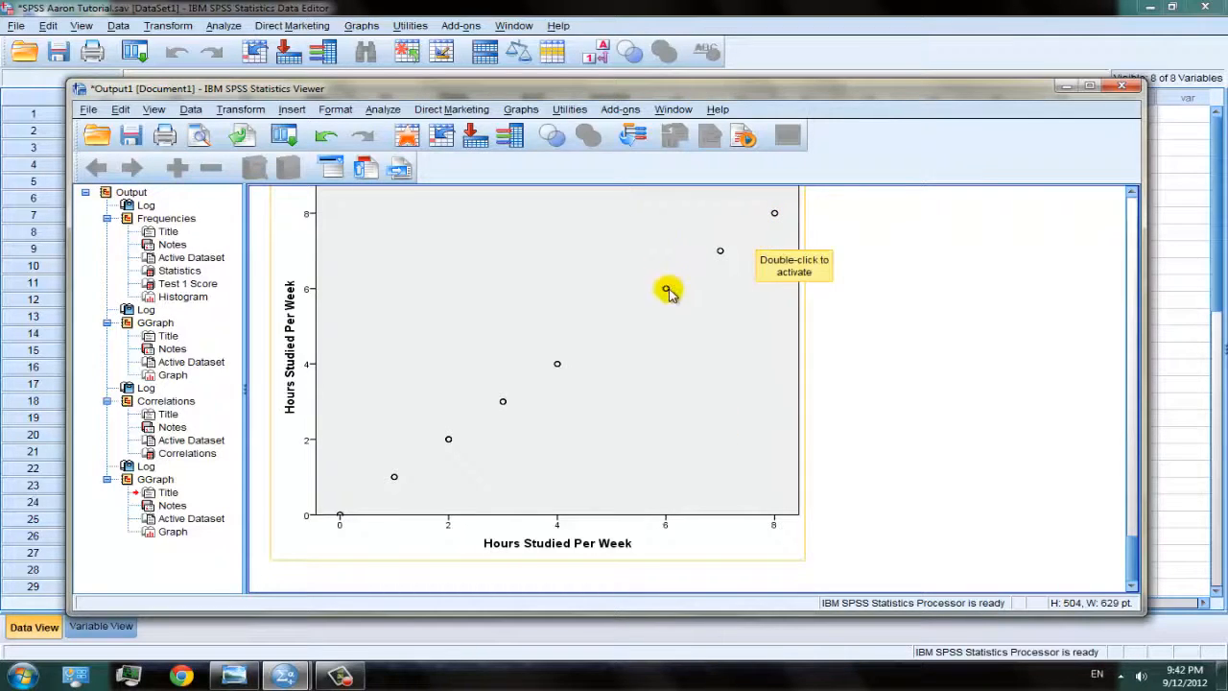
scroll(1088, 239, up, 10)
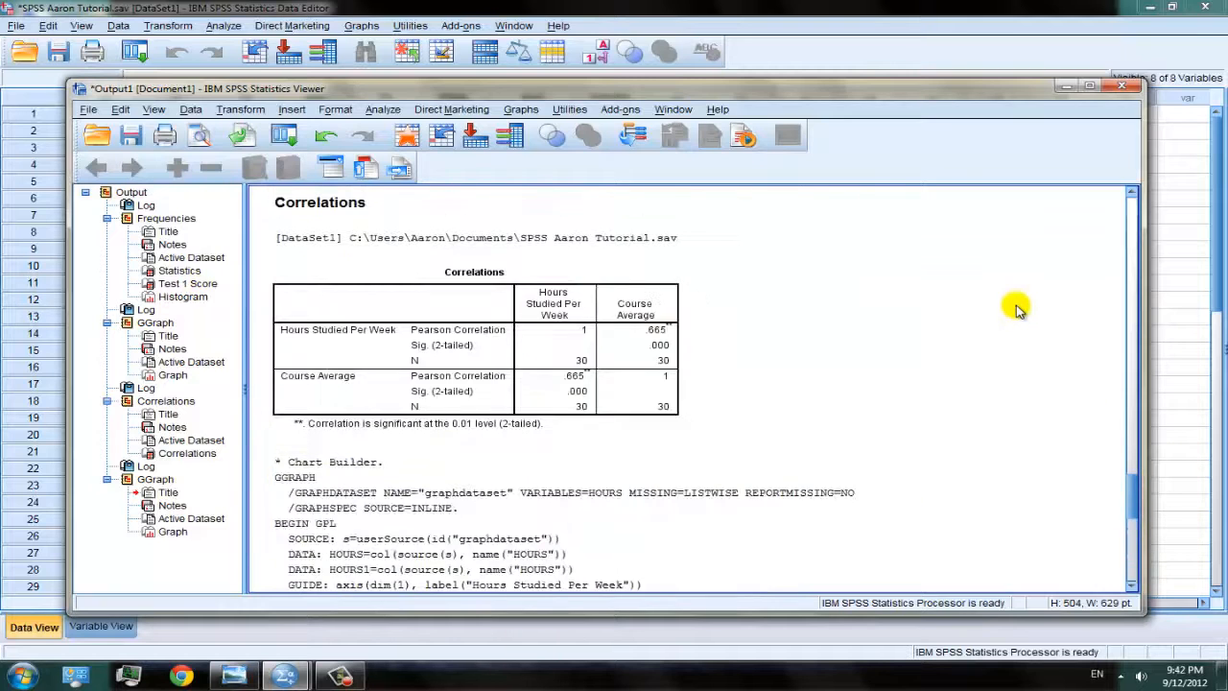
scroll(1018, 309, up, 3)
click(777, 506)
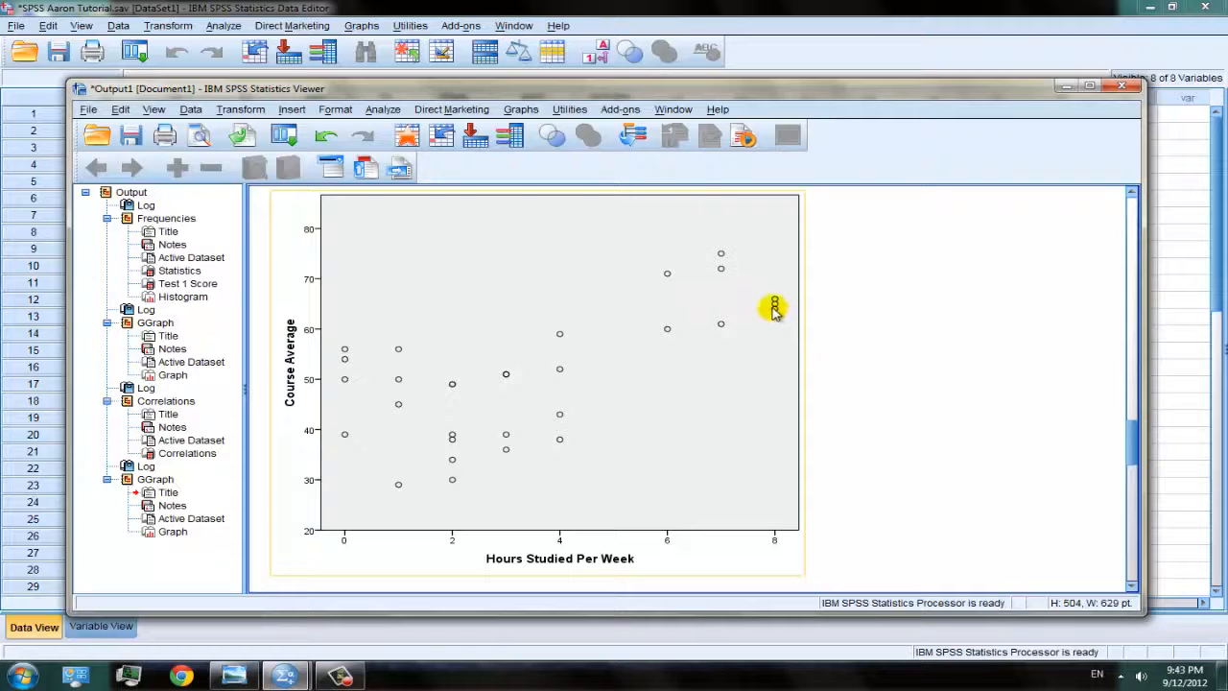
scroll(729, 335, down, 10)
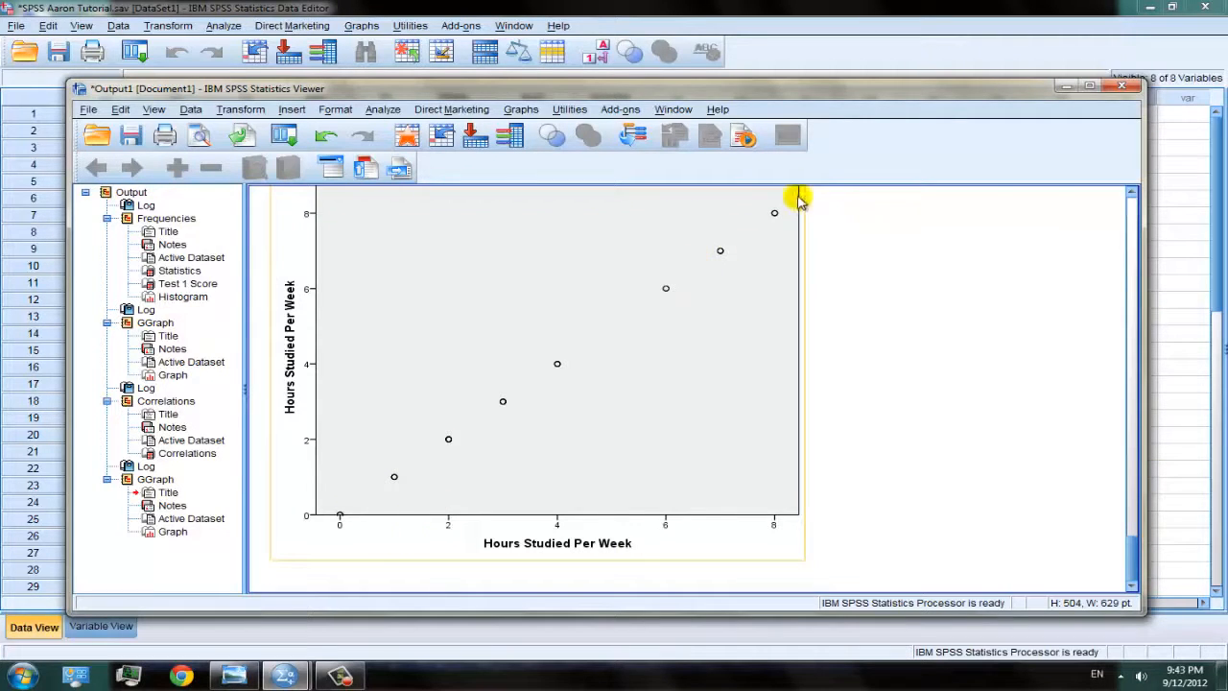
scroll(556, 430, up, 3)
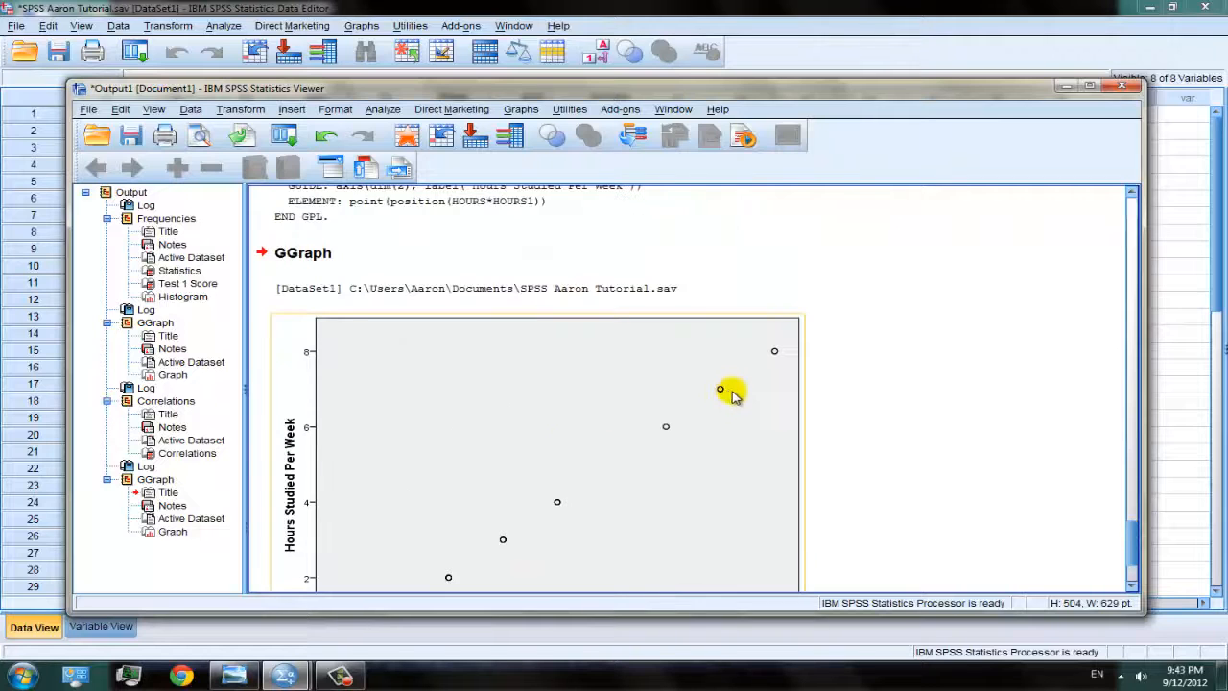
scroll(757, 383, up, 2)
scroll(757, 380, down, 4)
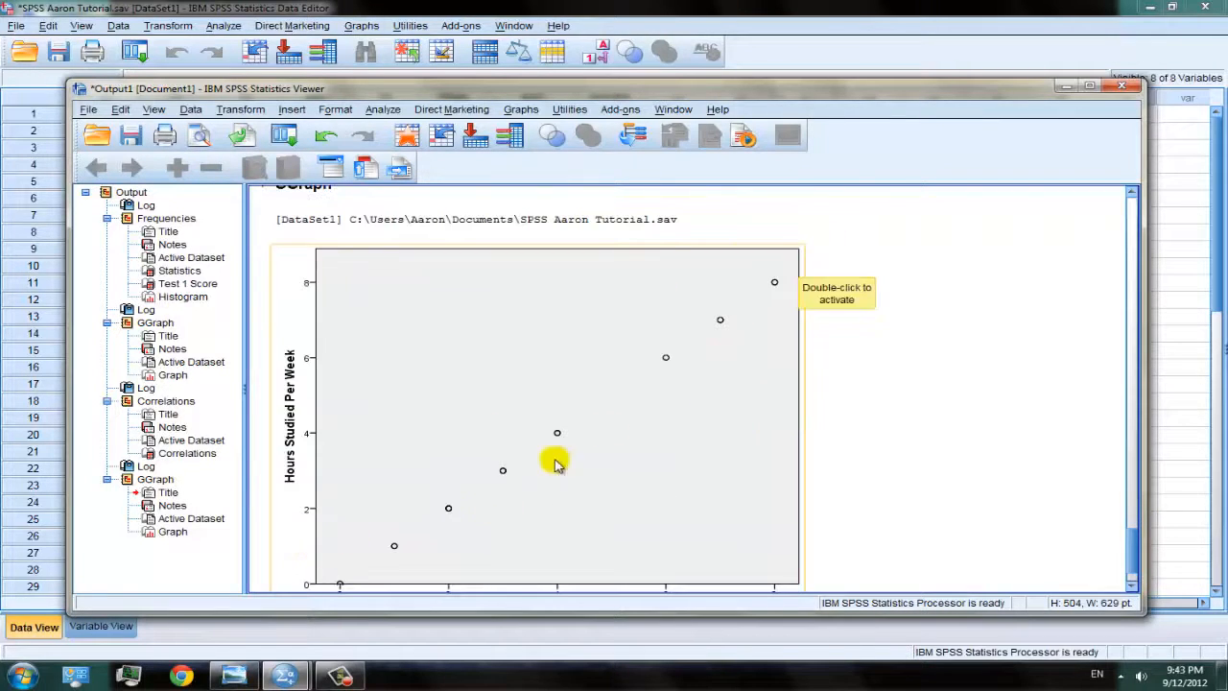
scroll(789, 351, up, 5)
scroll(789, 351, up, 3)
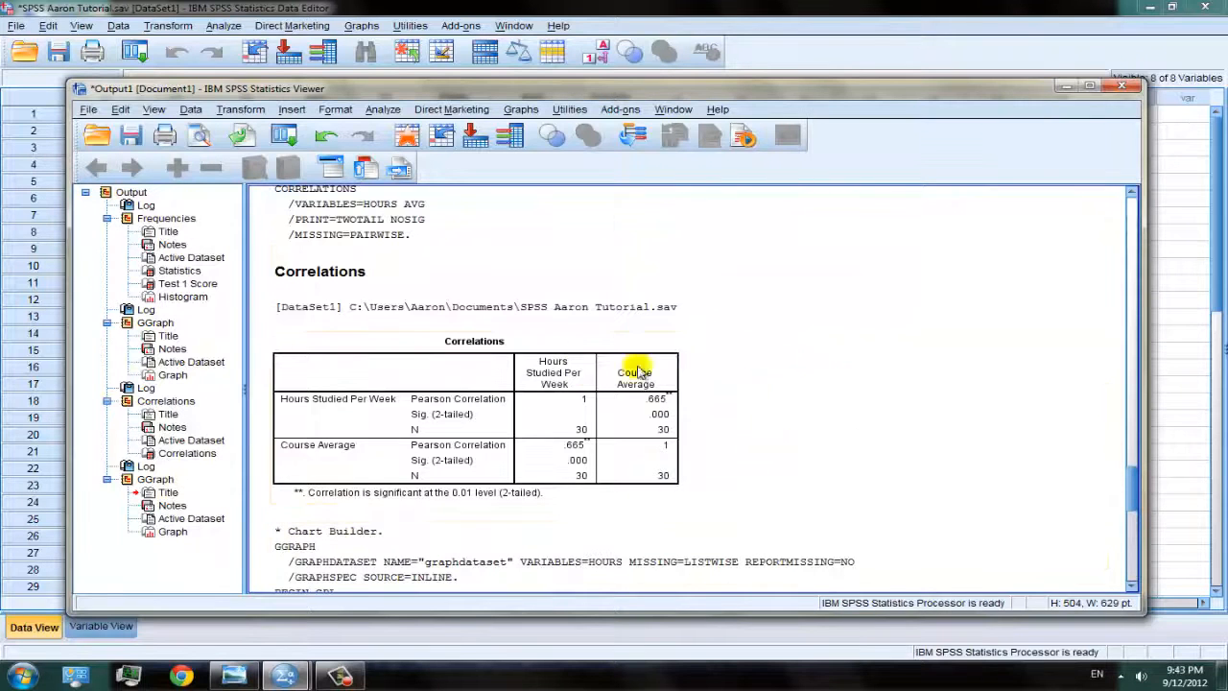
Step: Examine the Pearson correlation and significance between Hours Studied Per Week and Course Average, and revisit the related scatterplots
click(573, 453)
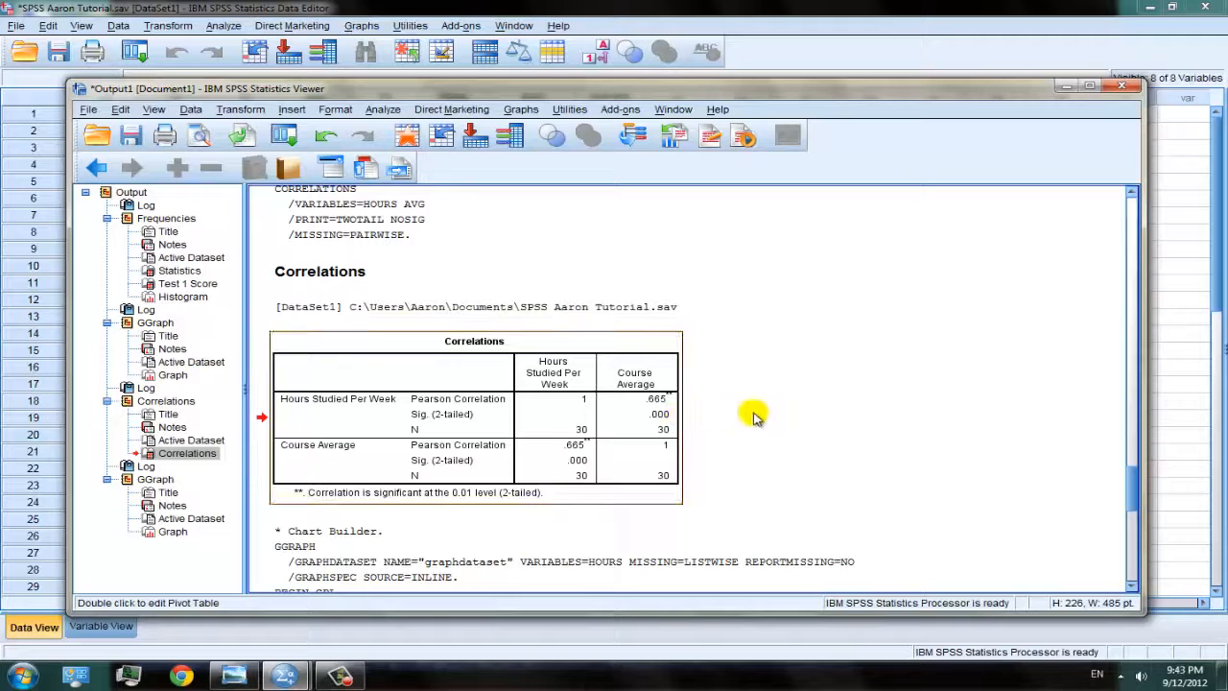
scroll(902, 425, up, 1)
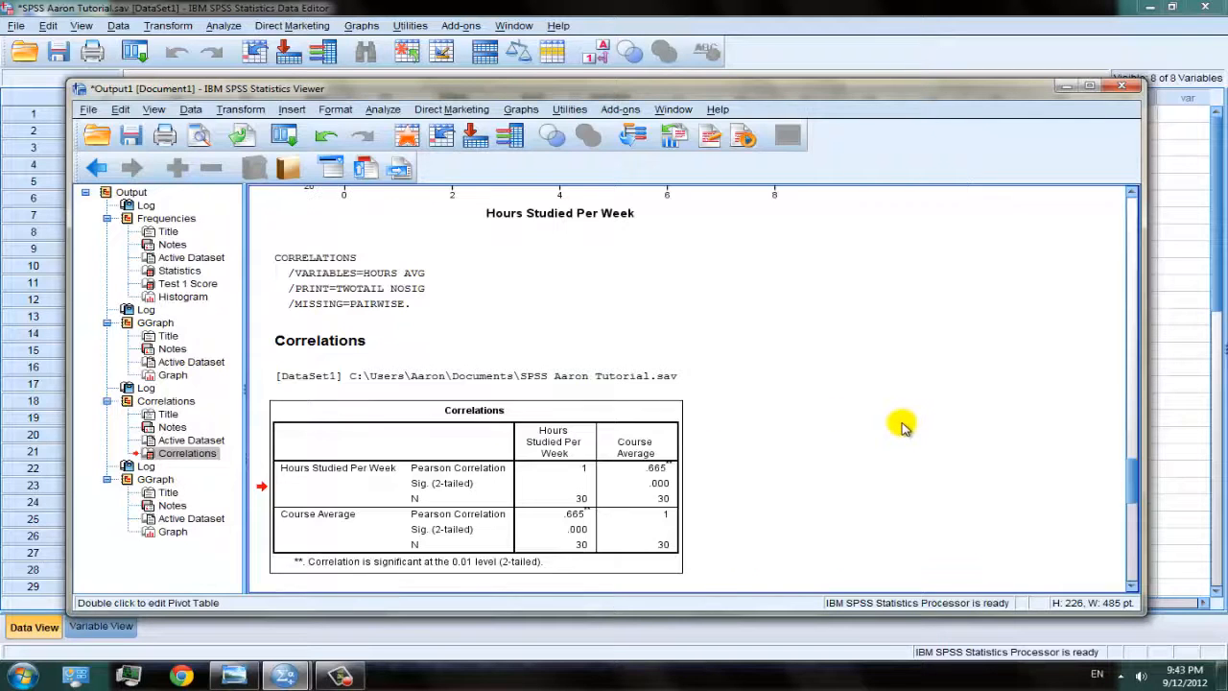
scroll(901, 426, down, 2)
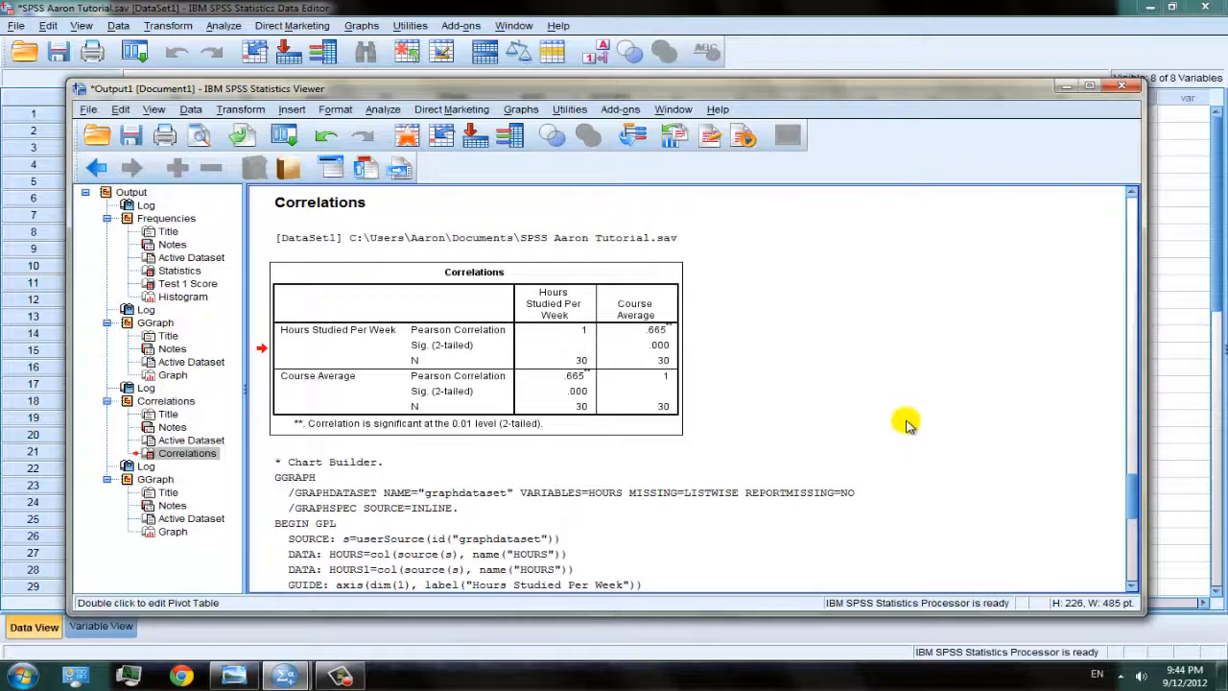
scroll(906, 423, down, 6)
scroll(906, 423, down, 2)
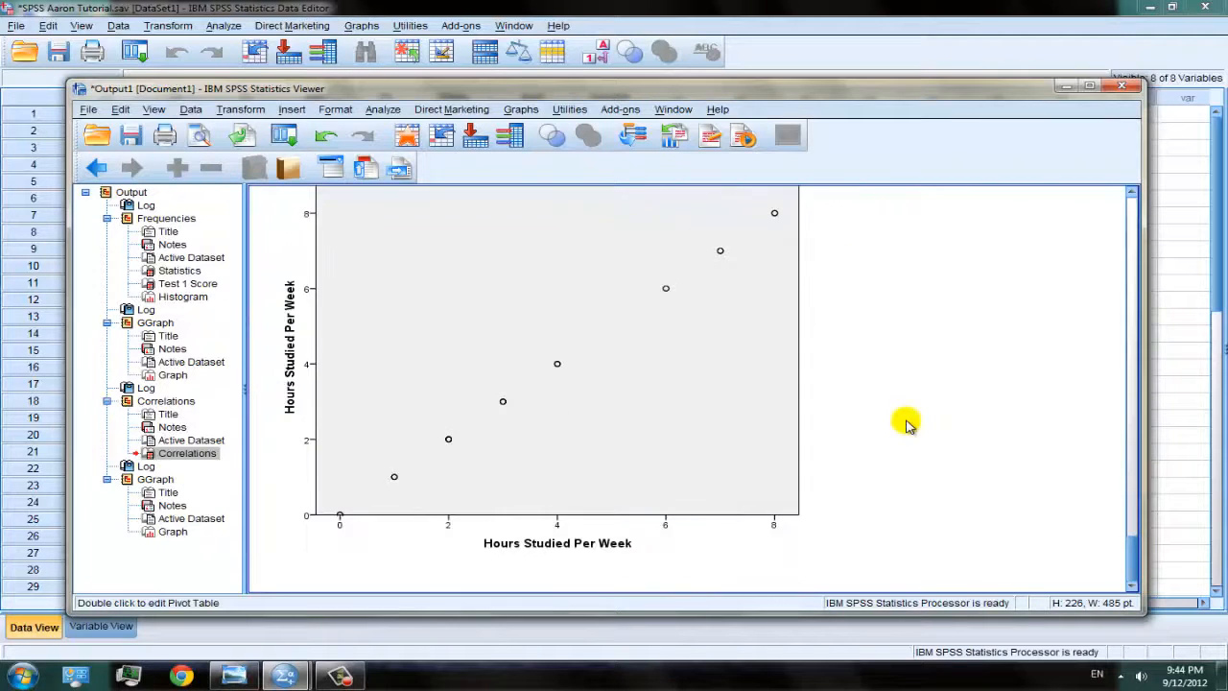
scroll(907, 423, up, 12)
scroll(936, 443, down, 10)
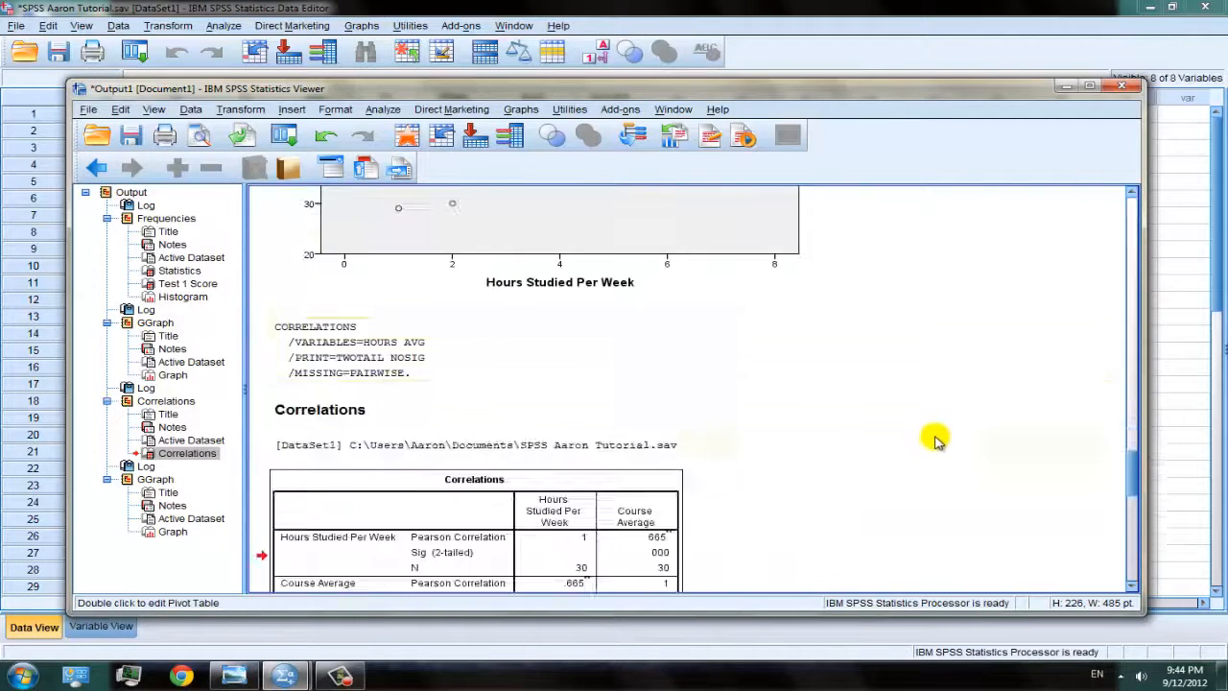
scroll(798, 430, up, 9)
scroll(801, 431, up, 3)
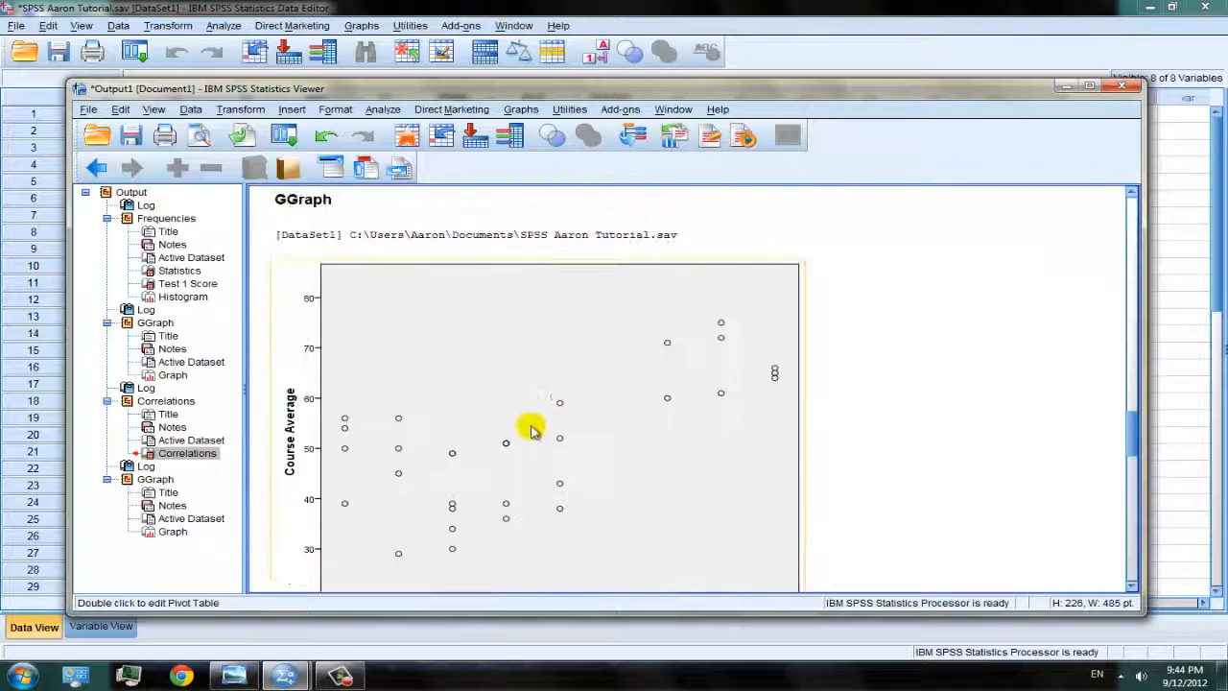
Step: Open the scatterplot of Course Average by Hours Studied Per Week in a maximized Chart Editor
right_click(605, 405)
click(589, 405)
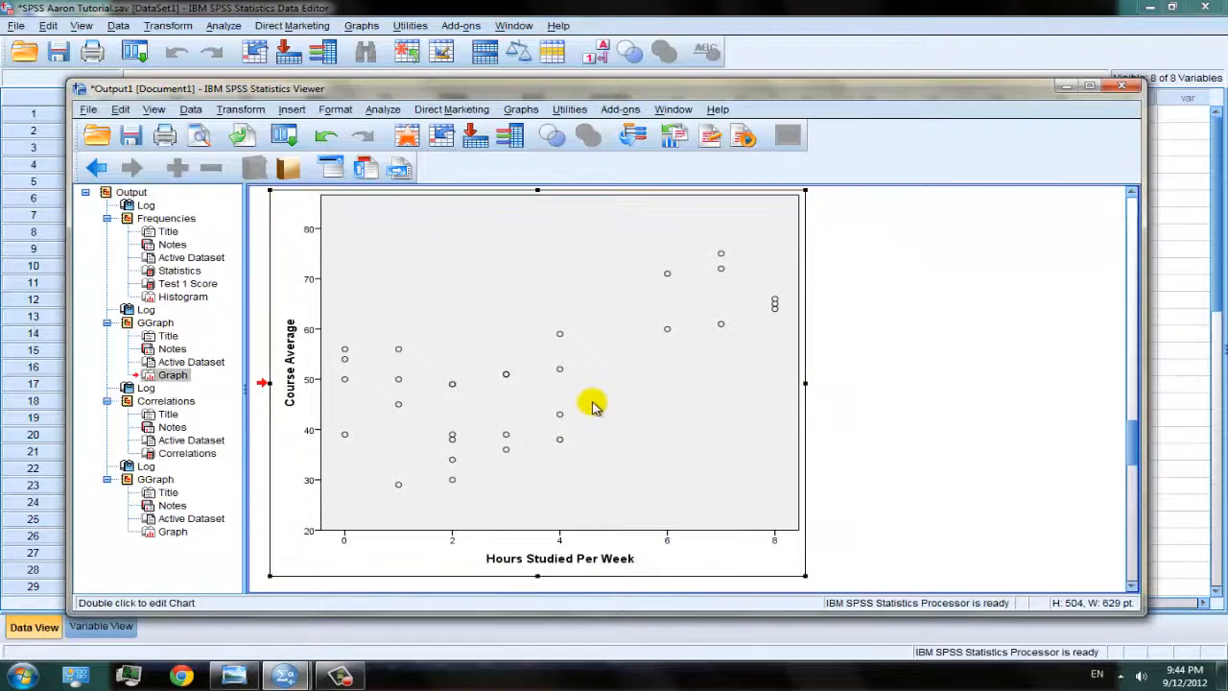
double_click(589, 405)
click(473, 8)
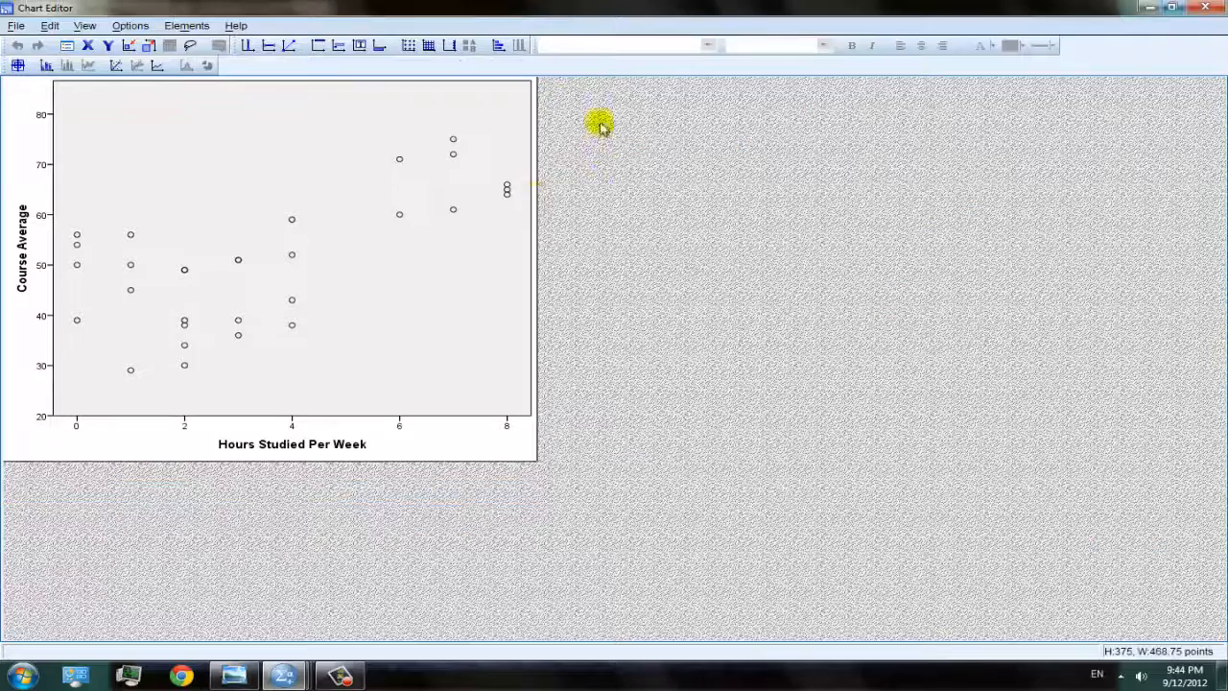
Step: Fill the scatterplot's markers with dark blue (40, 42, 115), keeping the black border
double_click(508, 194)
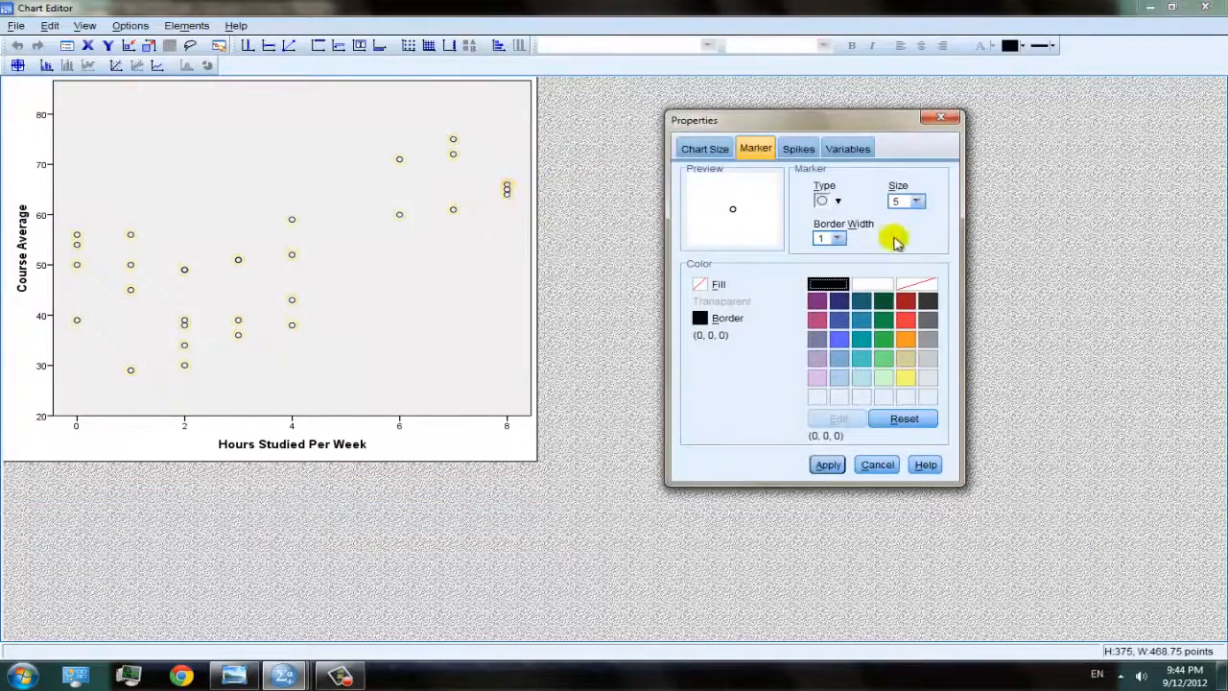
click(706, 285)
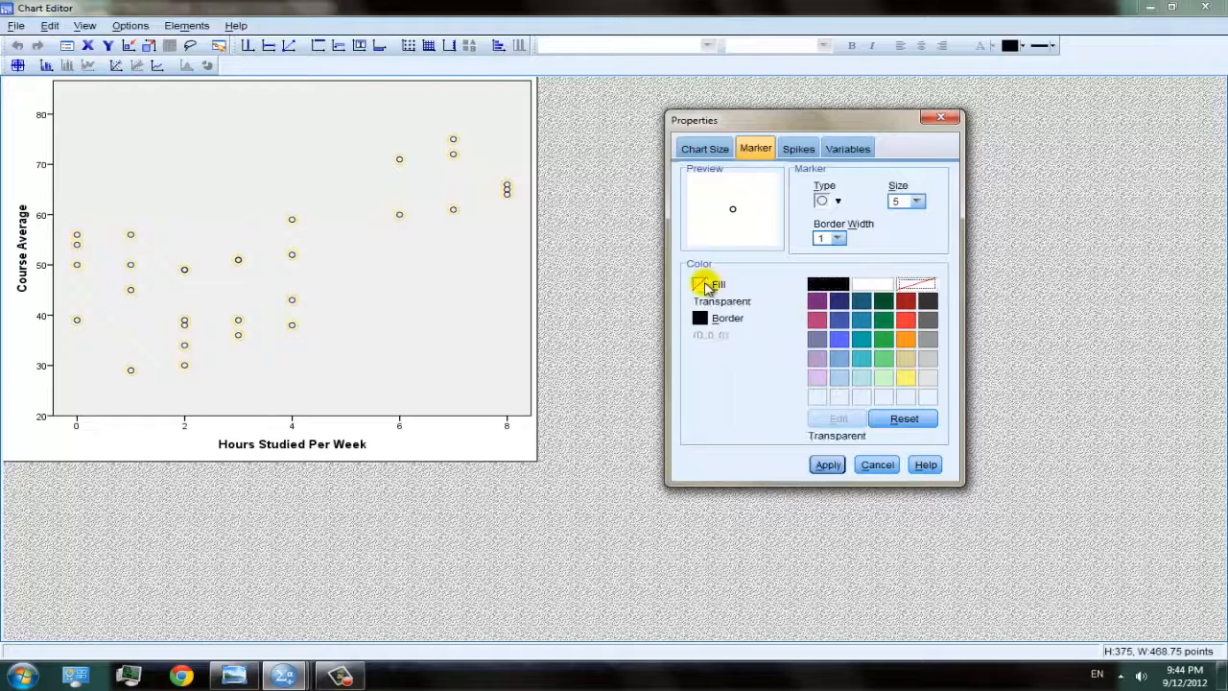
click(838, 303)
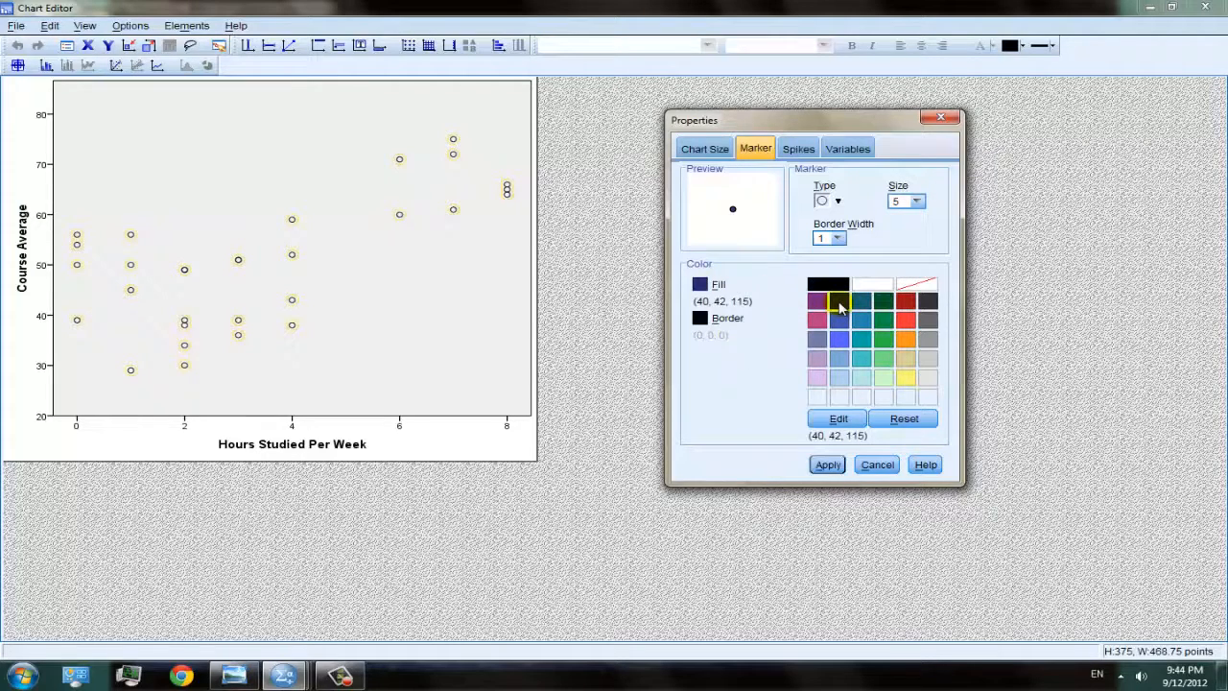
click(828, 464)
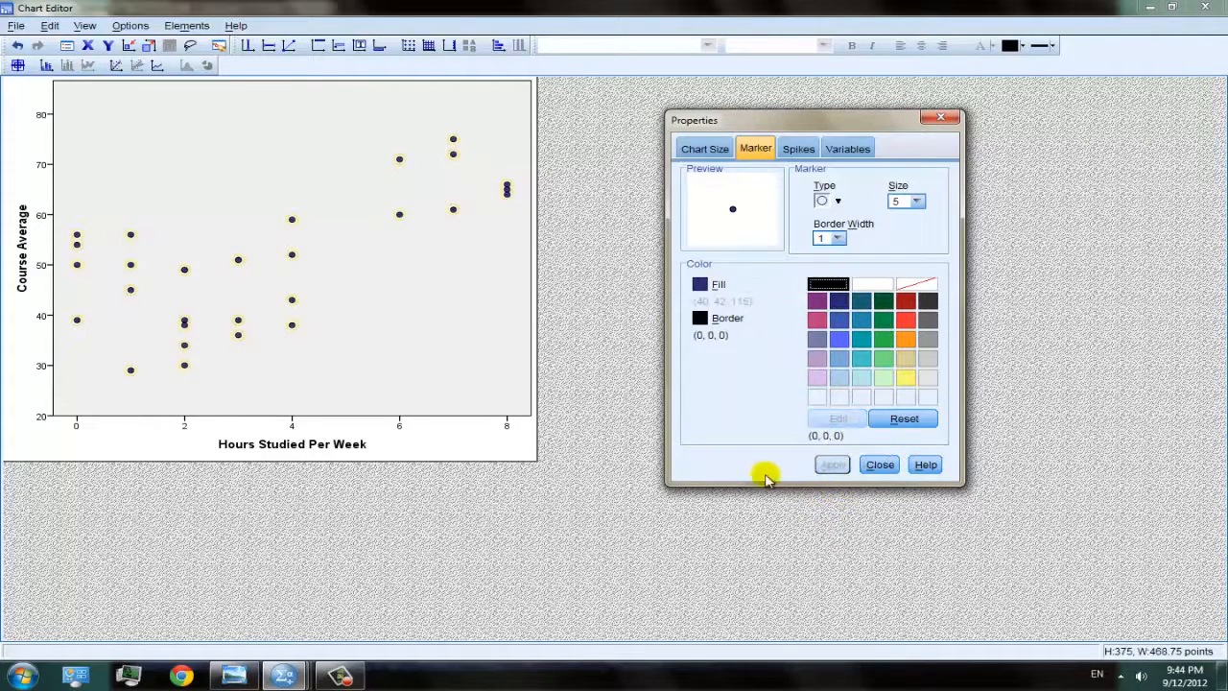
click(879, 464)
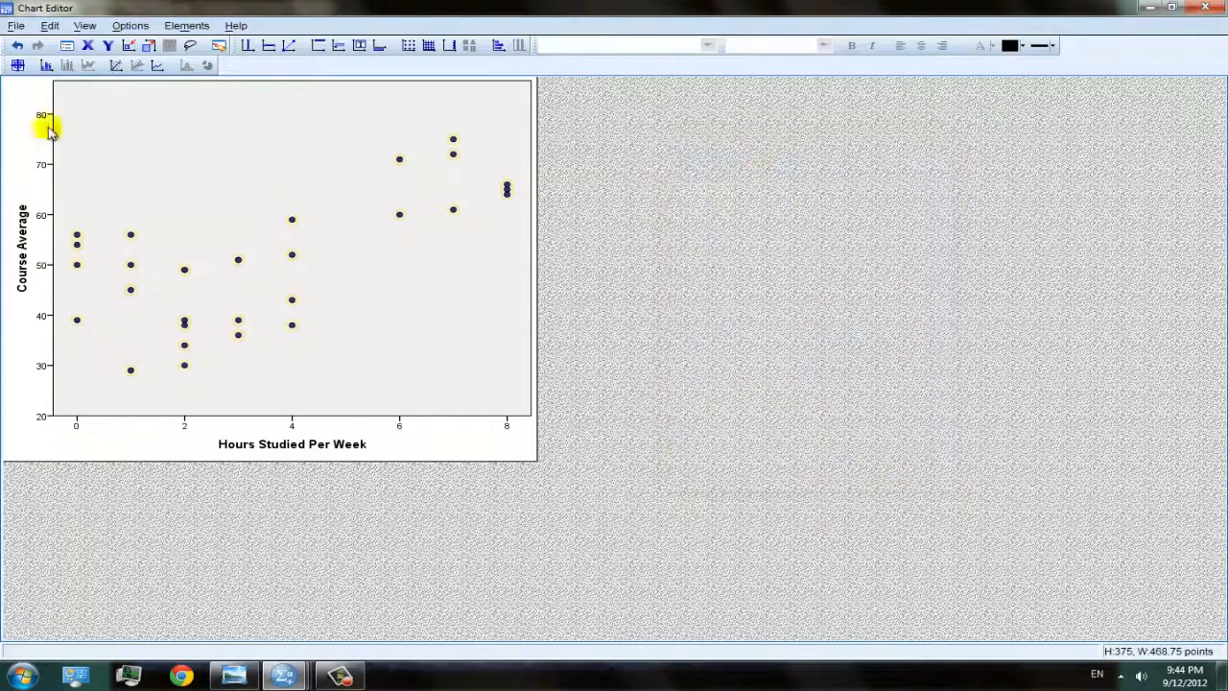
Step: Check the whole chart's fill and border properties without changing them, and select the plot area
double_click(308, 81)
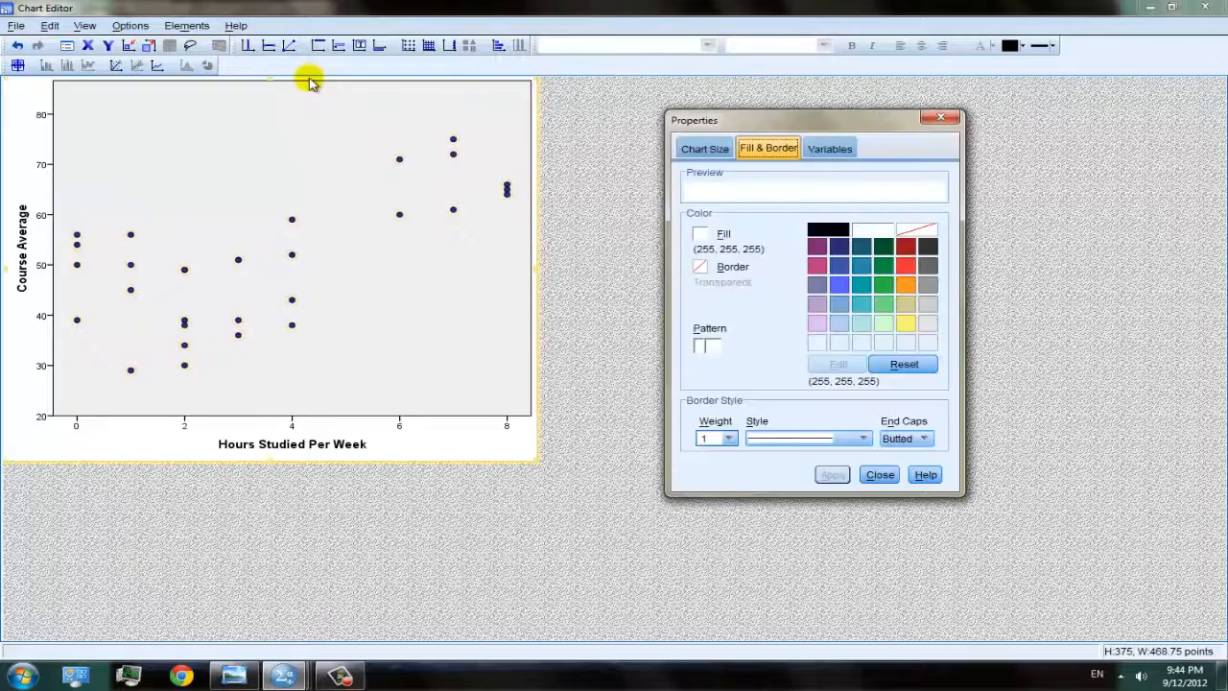
click(949, 112)
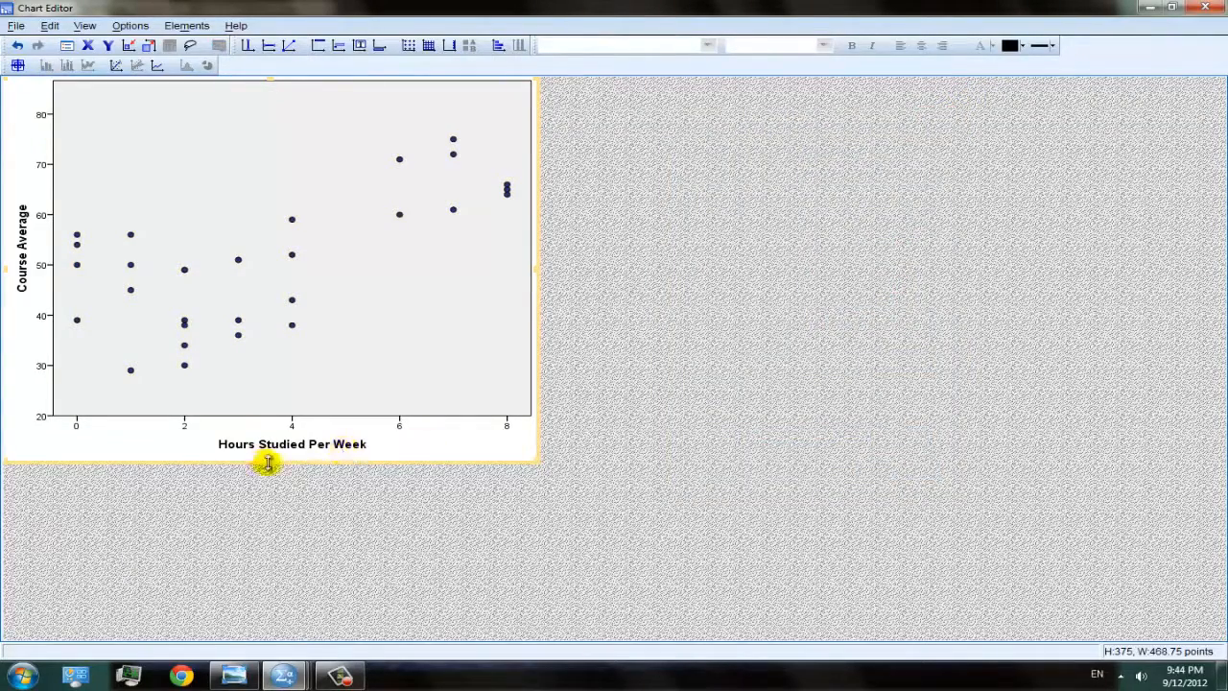
click(266, 499)
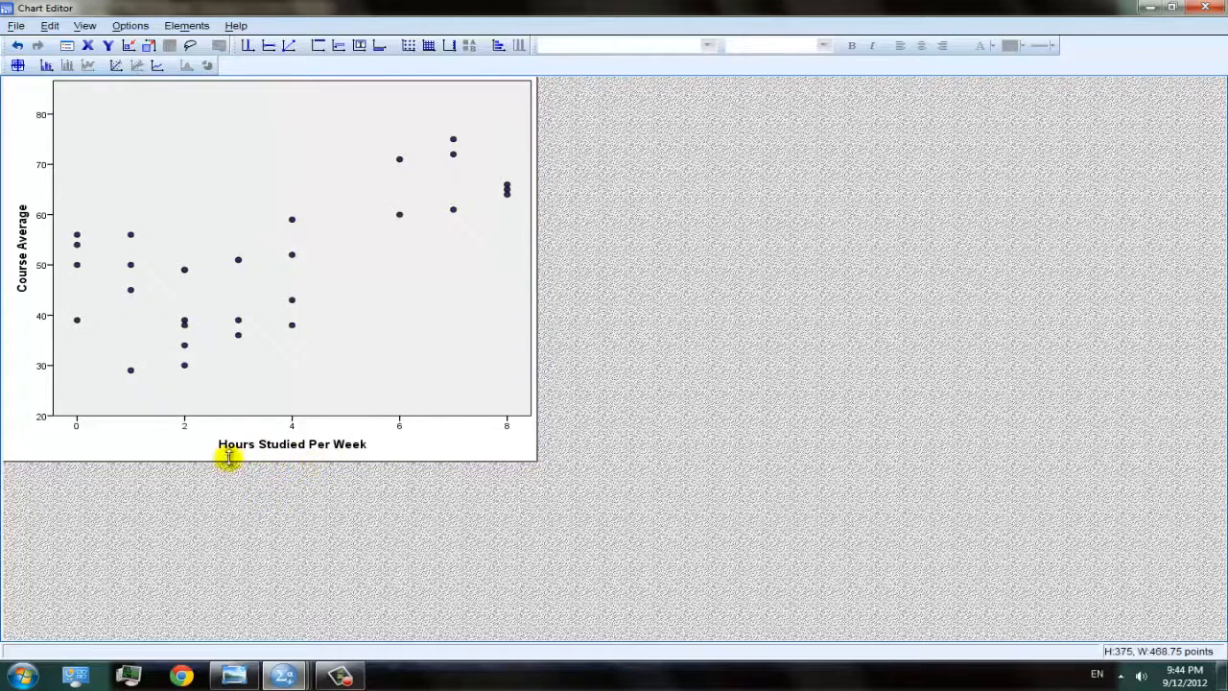
click(346, 251)
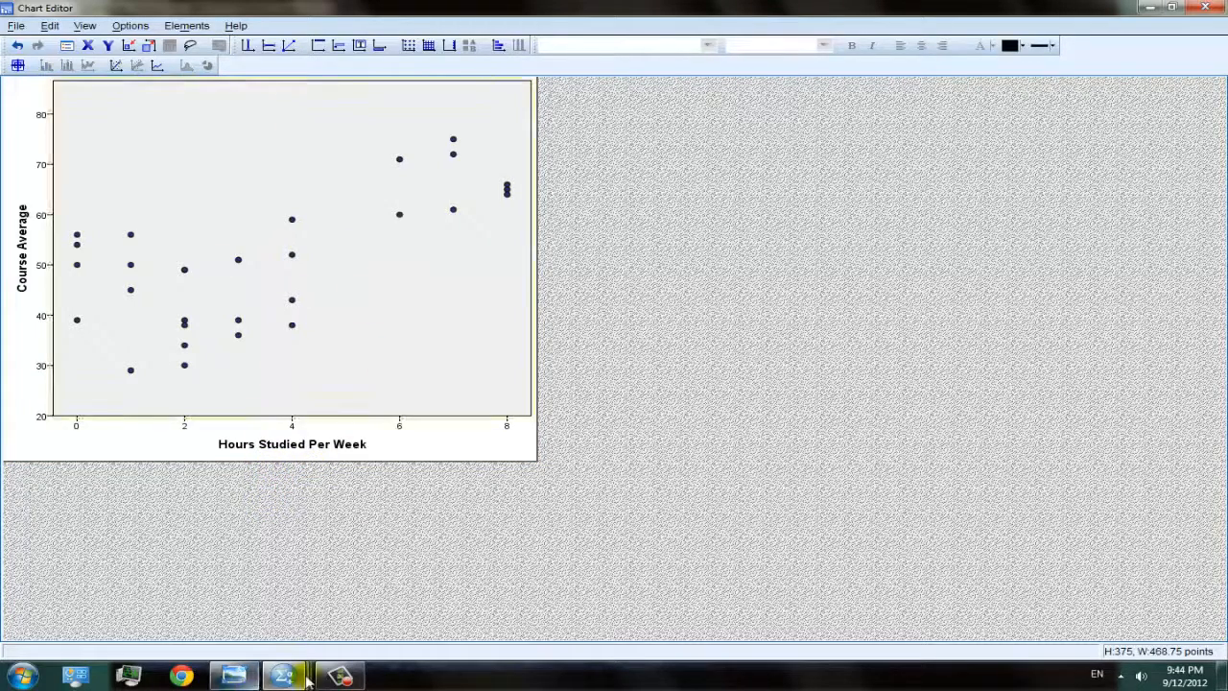
Step: Switch to the Data Editor and look through the cases and variables of the dataset
mouse_move(283, 676)
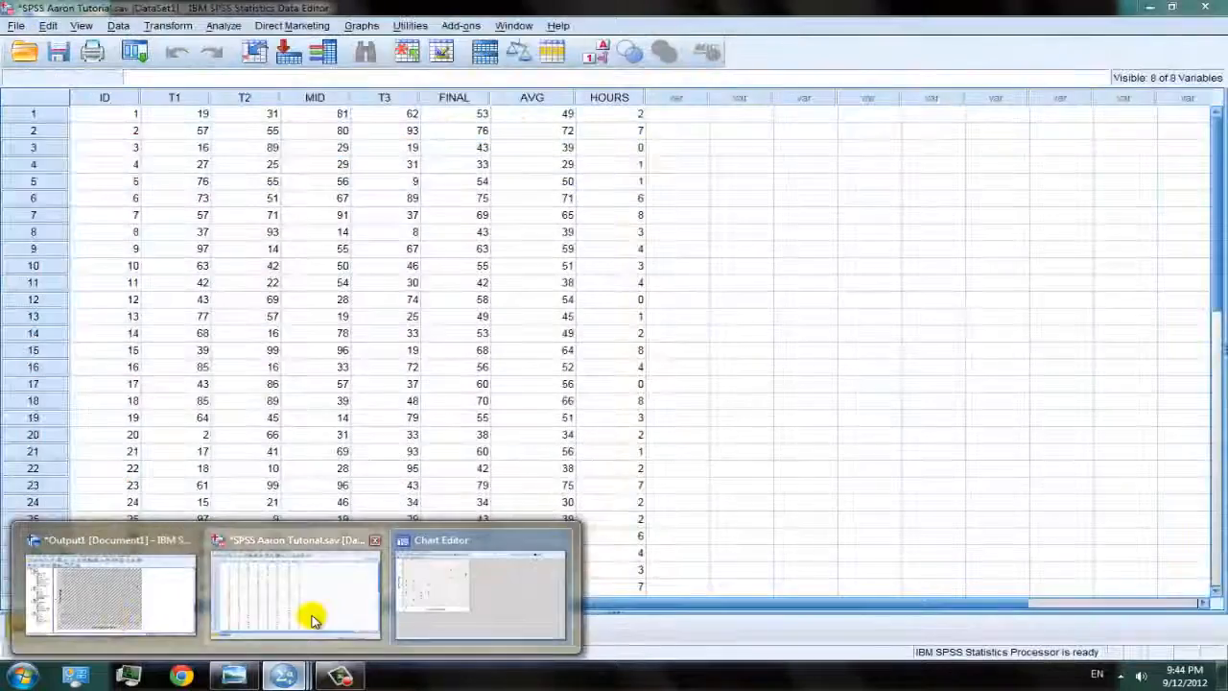
click(312, 618)
scroll(772, 321, down, 3)
scroll(777, 326, up, 3)
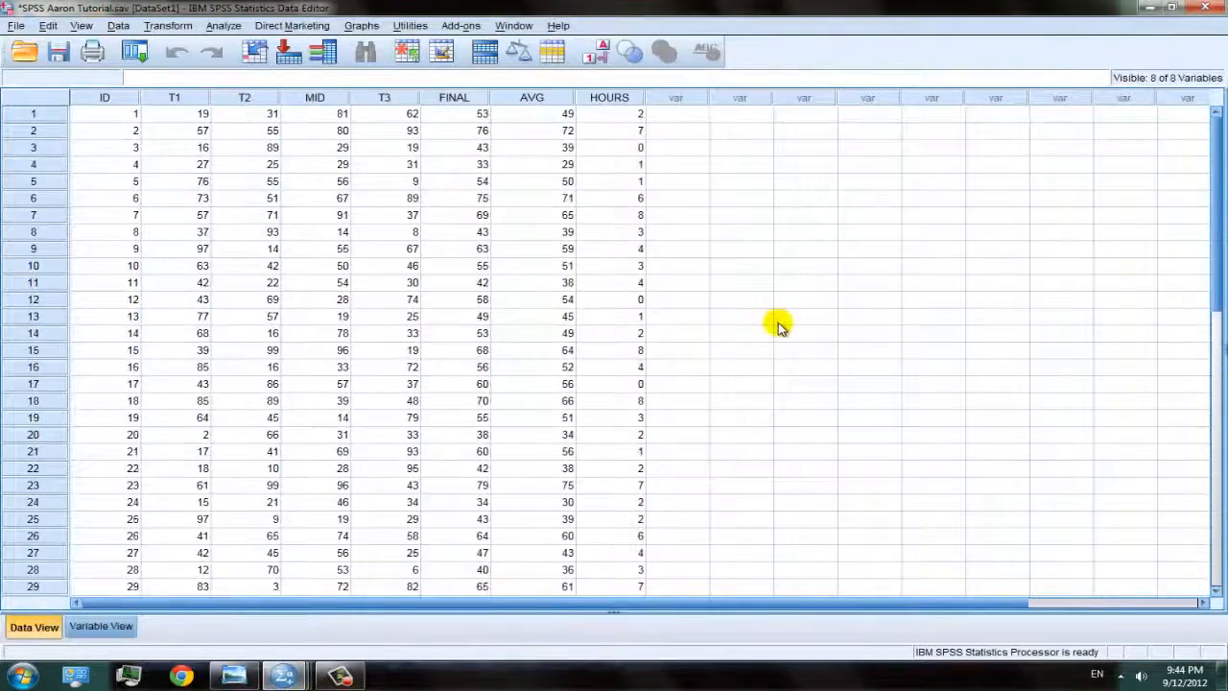
scroll(778, 325, down, 3)
scroll(780, 328, up, 3)
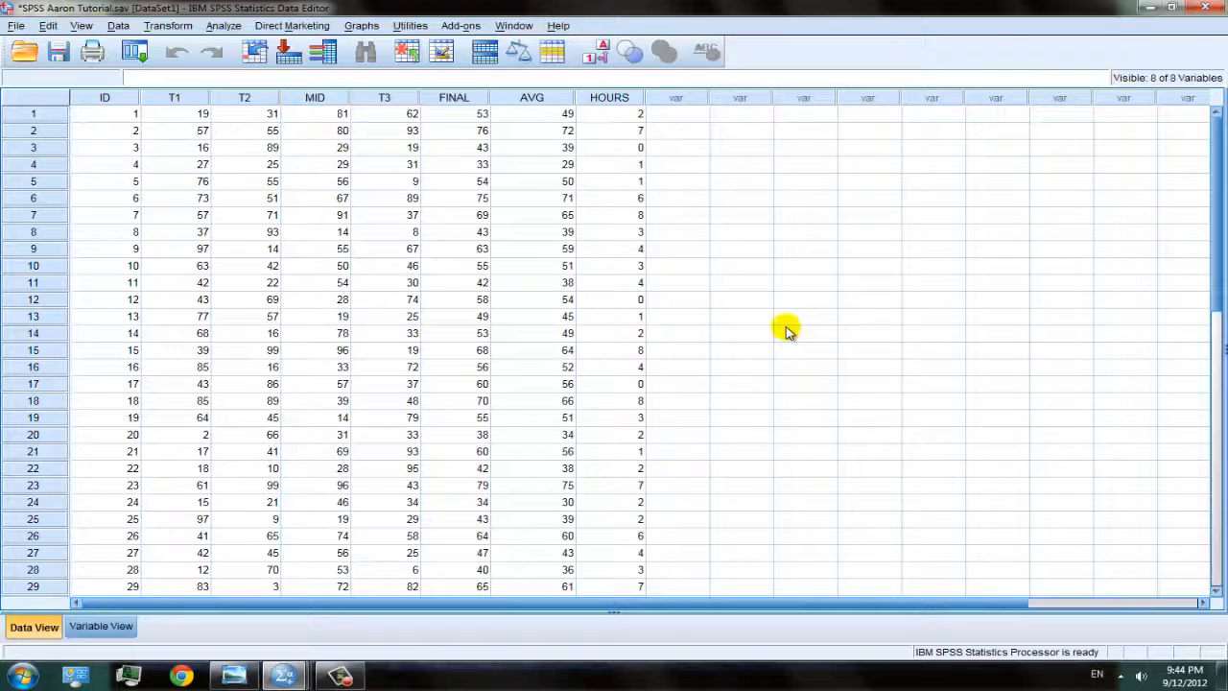
scroll(782, 334, down, 3)
scroll(782, 333, up, 3)
click(125, 629)
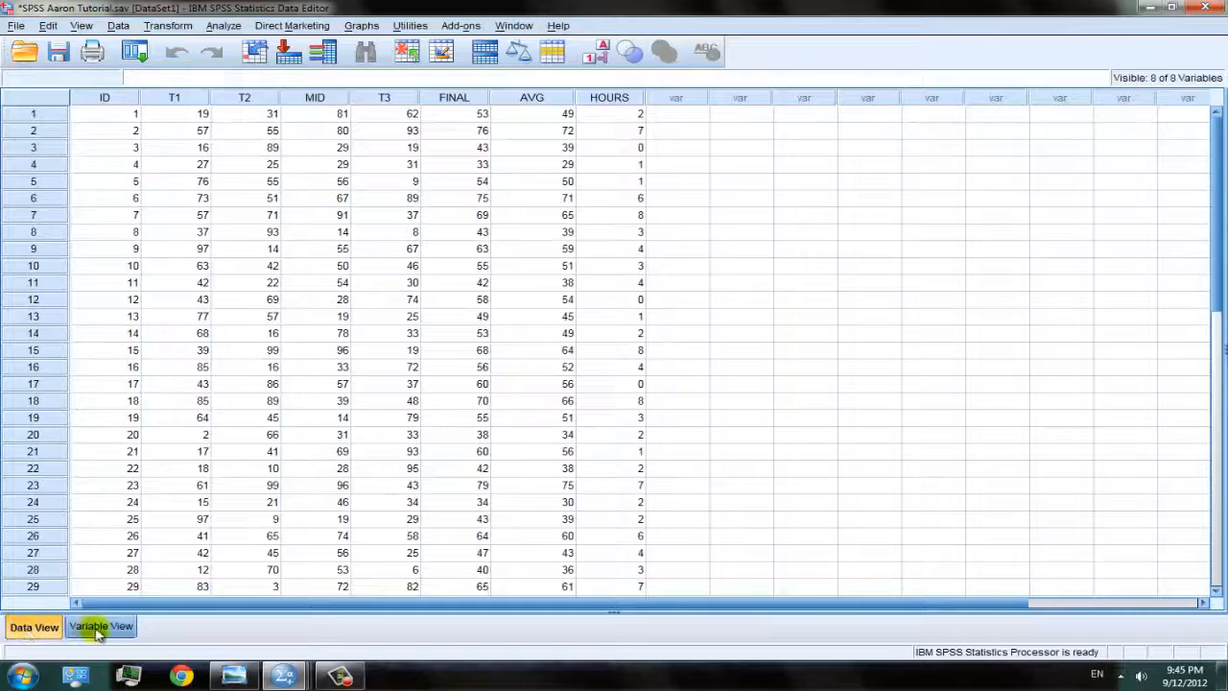
Step: Return to the output document and review the Course Average scatterplot and the Correlations output below it
mouse_move(281, 679)
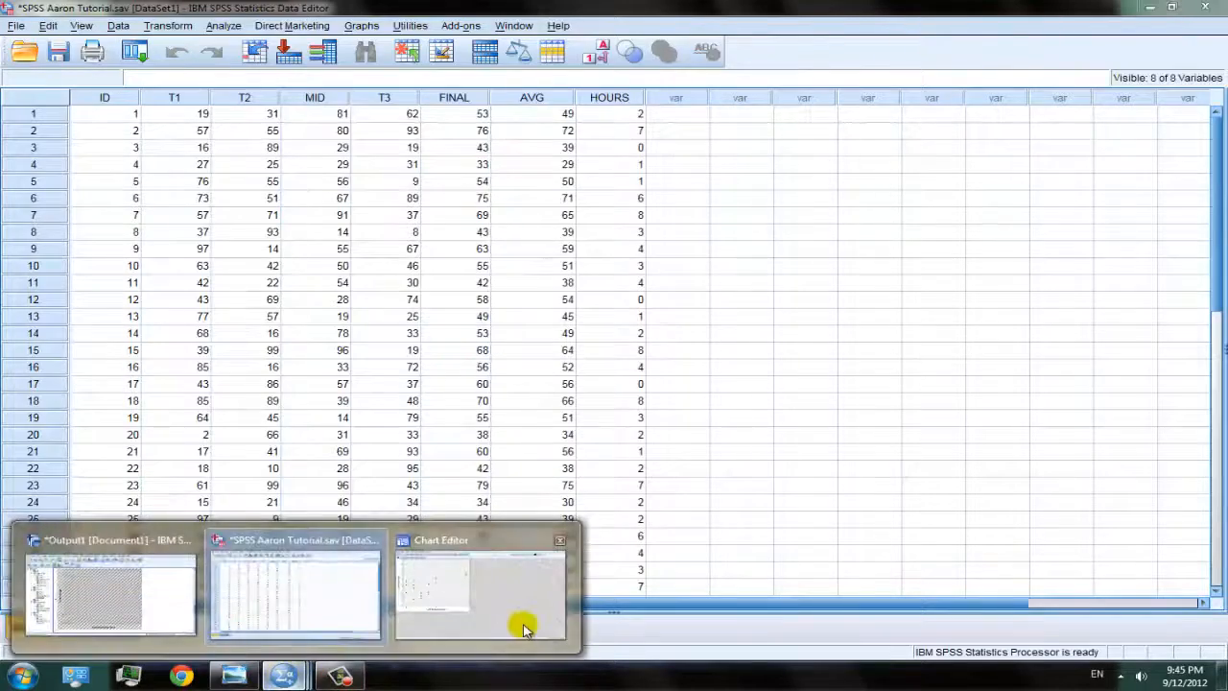
mouse_move(524, 628)
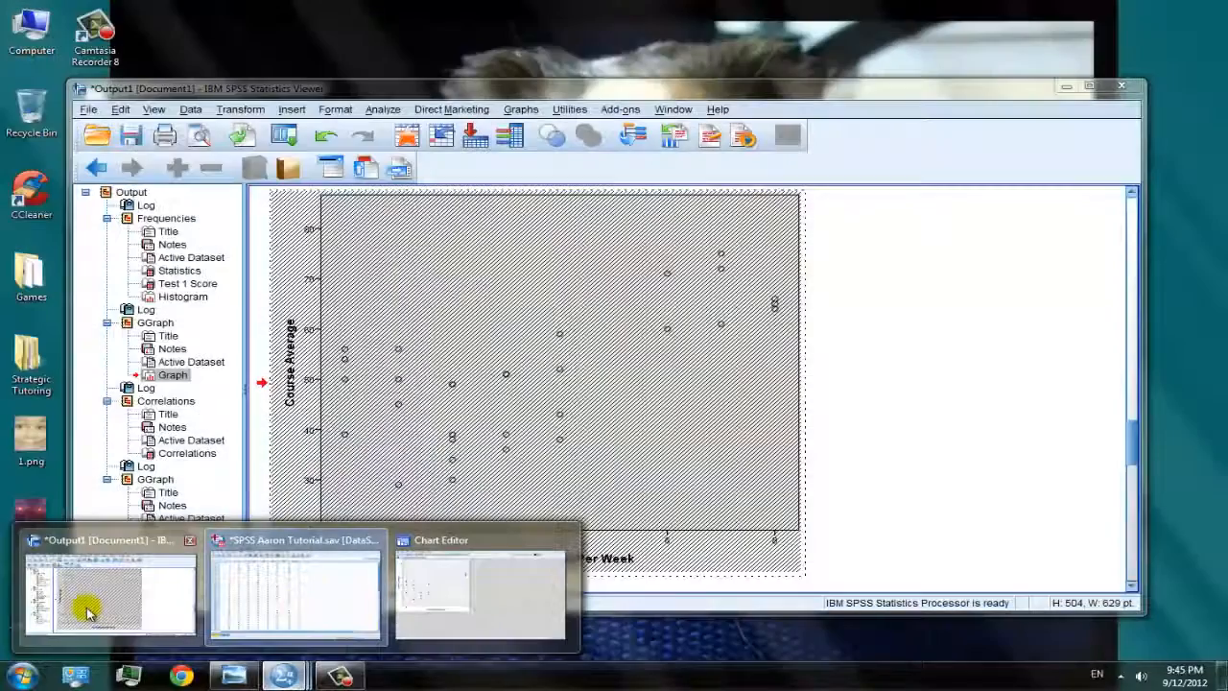
click(87, 612)
scroll(911, 536, down, 4)
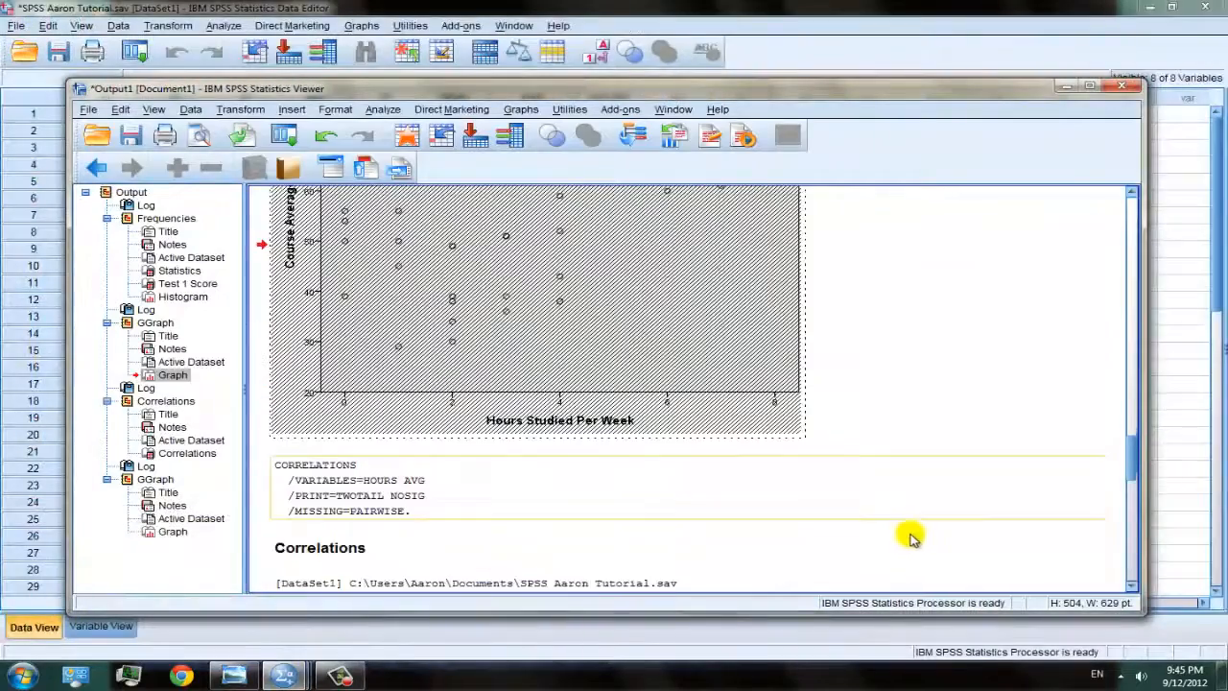
scroll(912, 535, down, 4)
scroll(909, 537, up, 7)
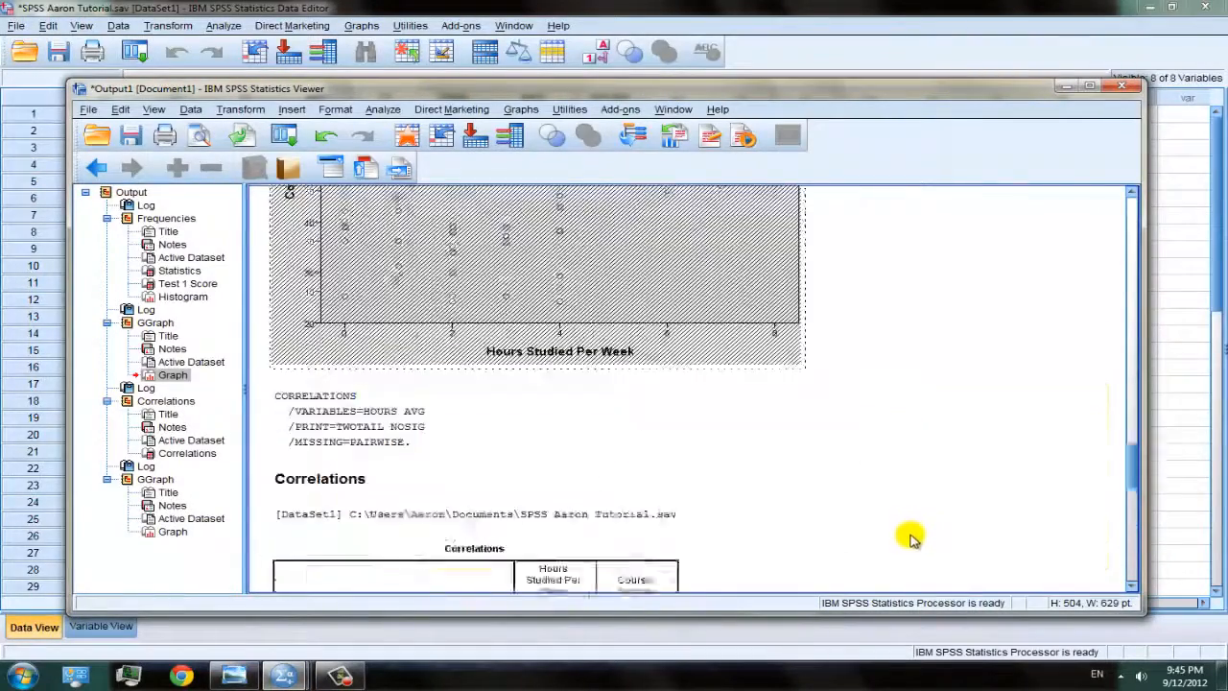
Step: Review the earlier output, from the Test 1 Scores histogram to the Frequencies syntax, Statistics table and Test 1 Score frequency table
scroll(617, 502, down, 2)
scroll(822, 521, up, 8)
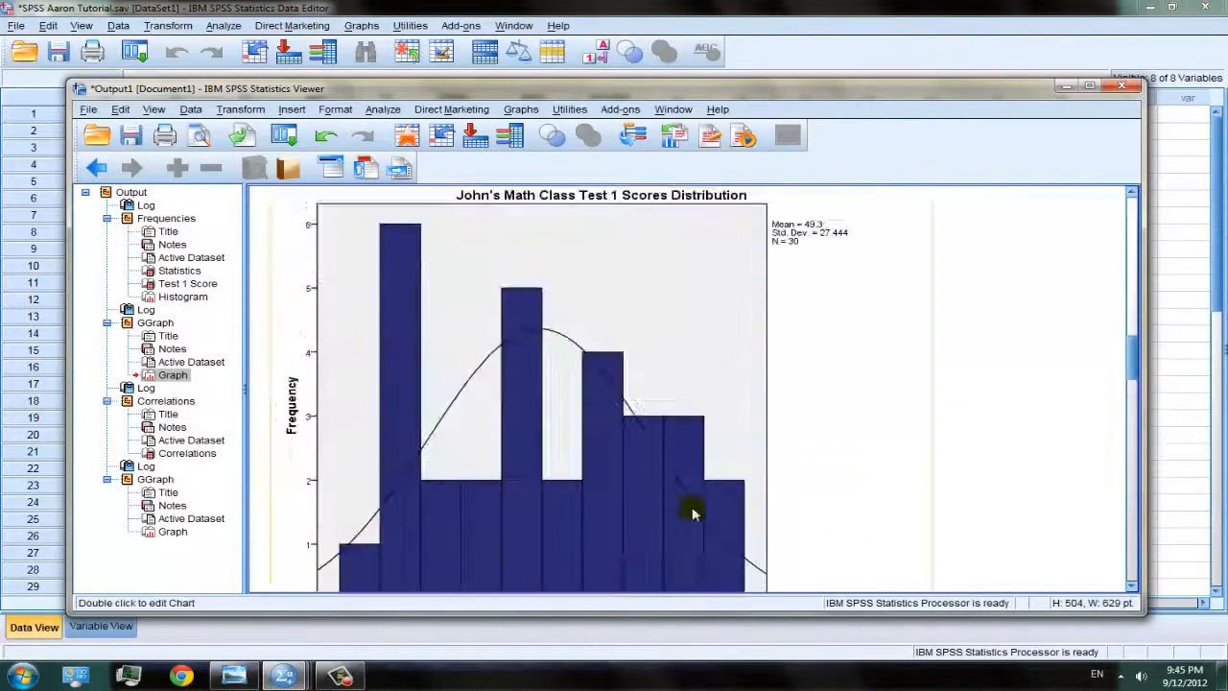
scroll(710, 510, up, 8)
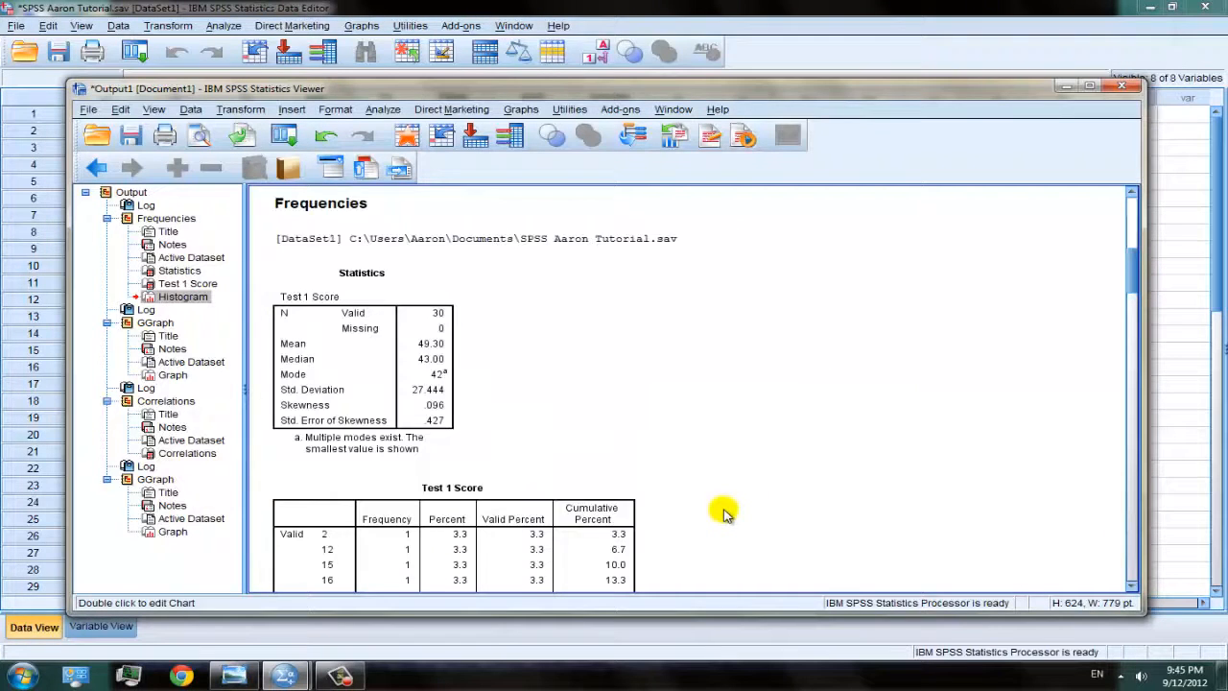
scroll(724, 513, down, 2)
scroll(898, 439, up, 8)
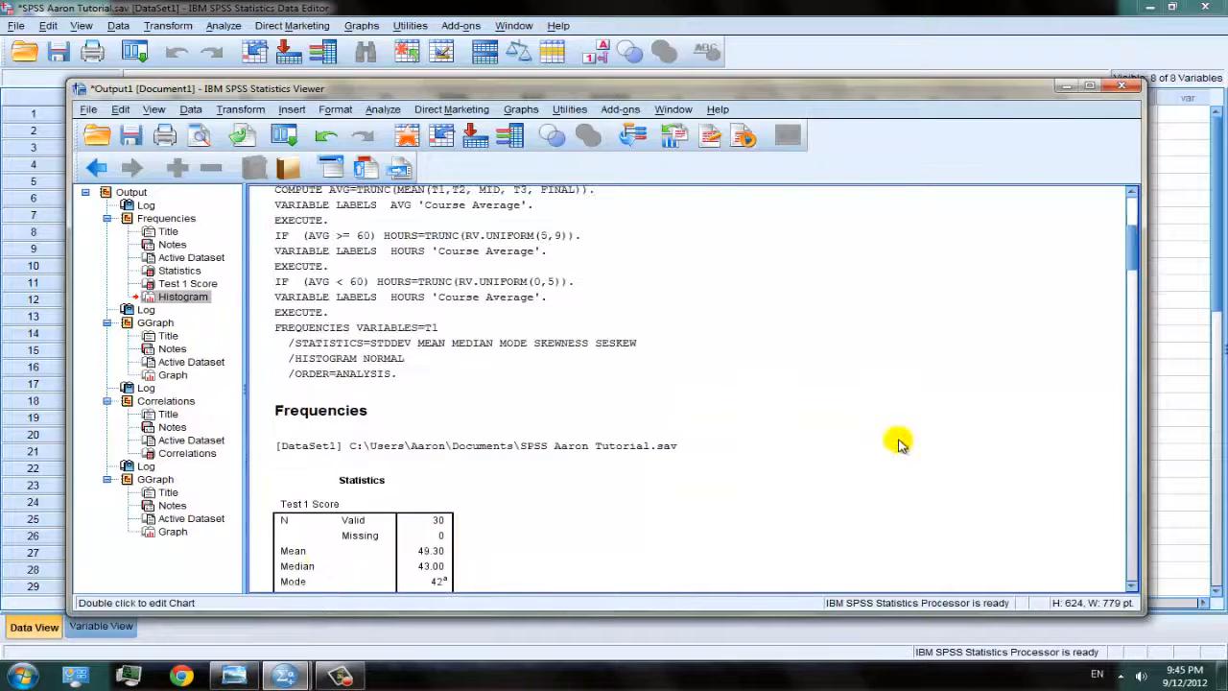
scroll(902, 436, down, 12)
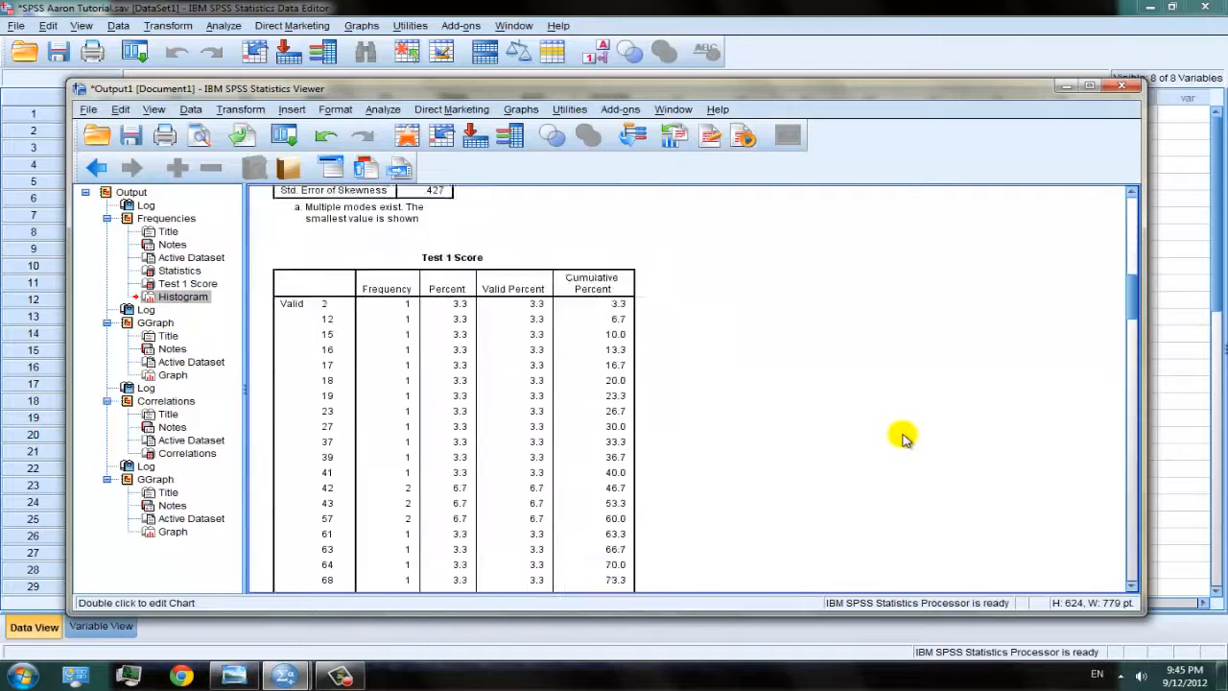
Step: Minimize the output viewer and look through all the cases in the Data Editor, ending at the first case
click(1066, 86)
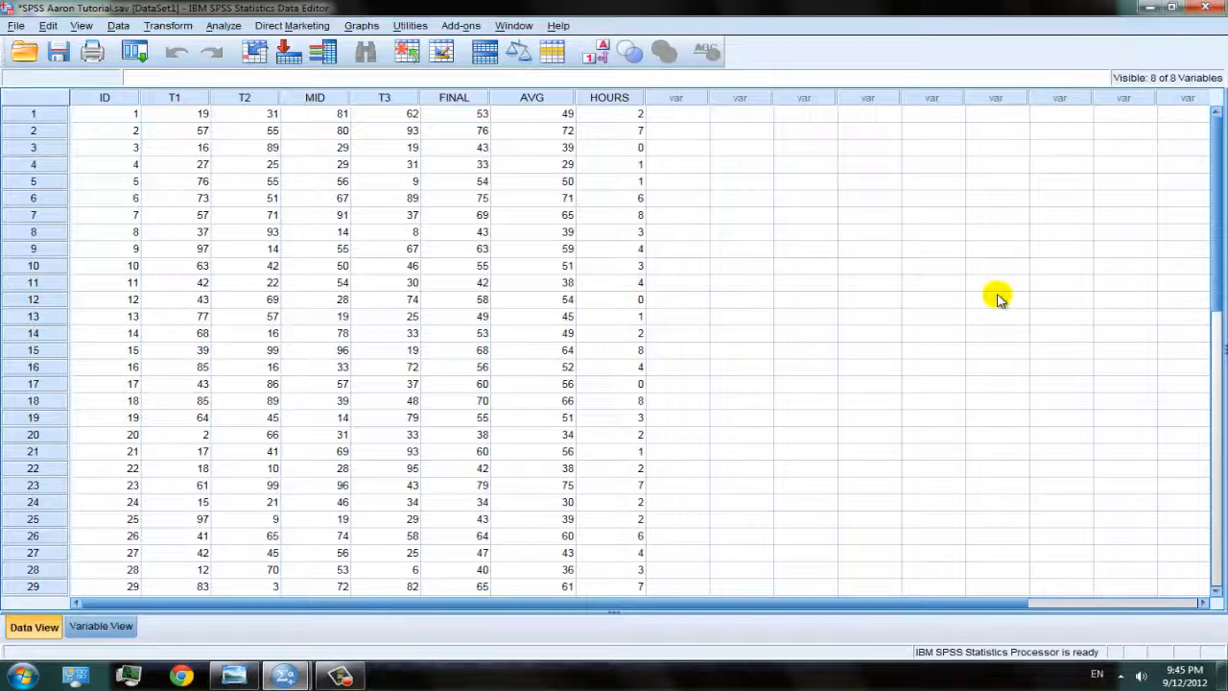
scroll(997, 299, down, 2)
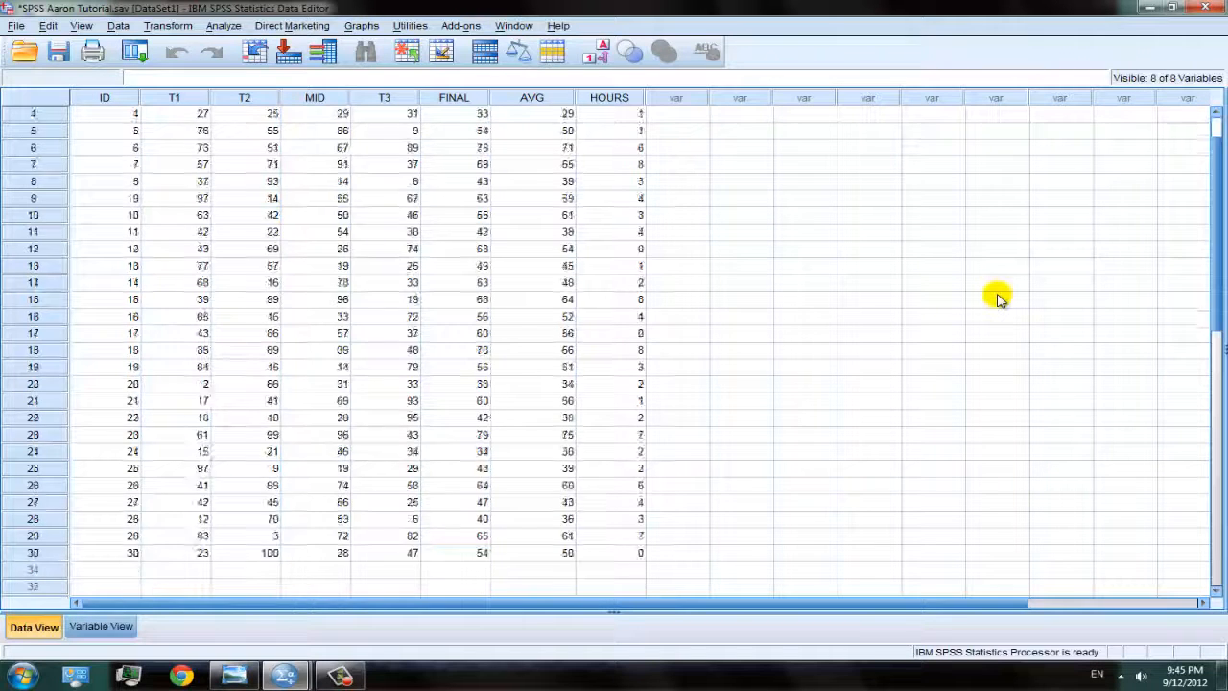
scroll(997, 299, up, 2)
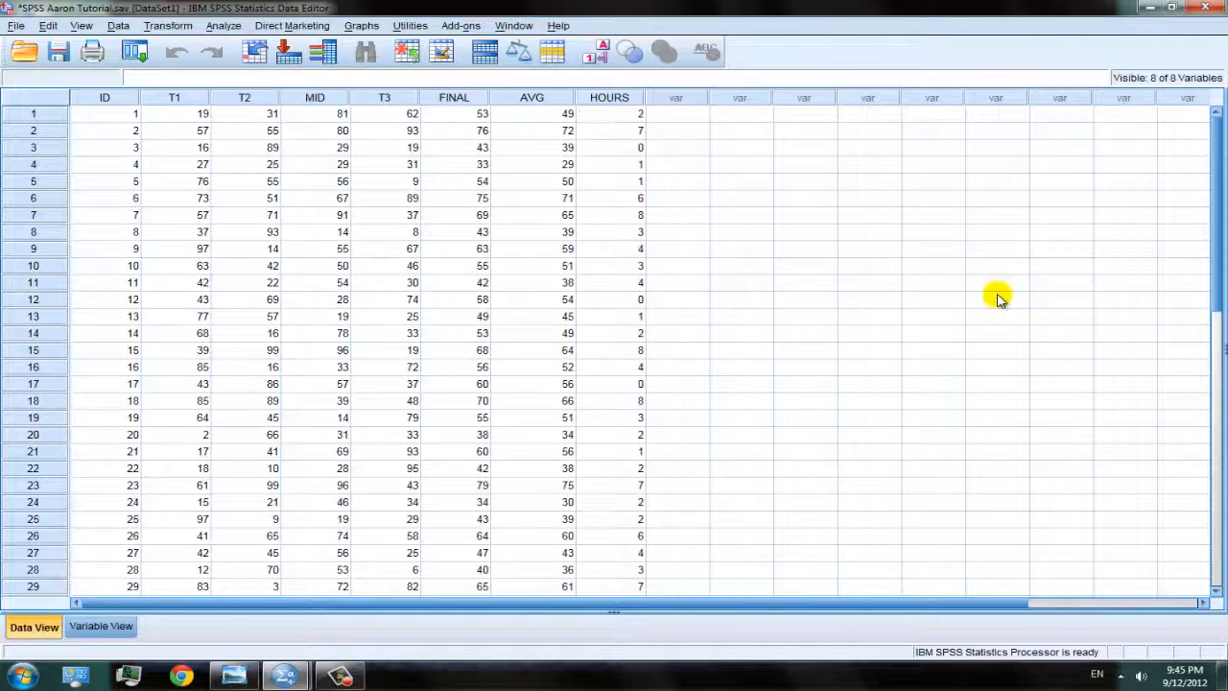